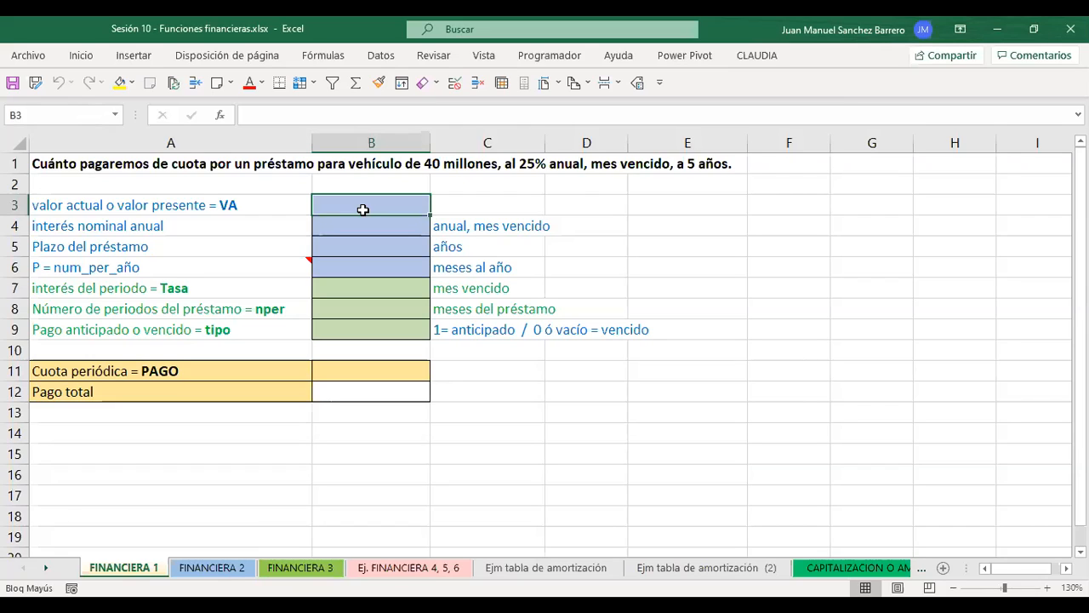
Look through the FINANCIERA 2, FINANCIERA 3 and Ejm tabla de amortización (2) sheets and return to FINANCIERA 1.
click(248, 572)
click(300, 568)
click(213, 567)
click(124, 568)
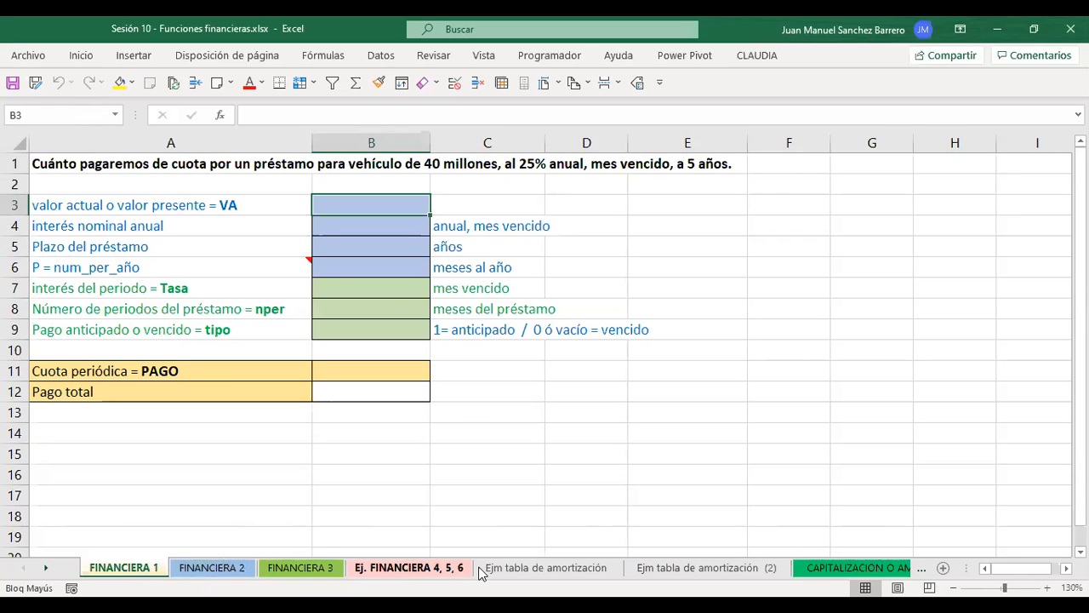
click(204, 567)
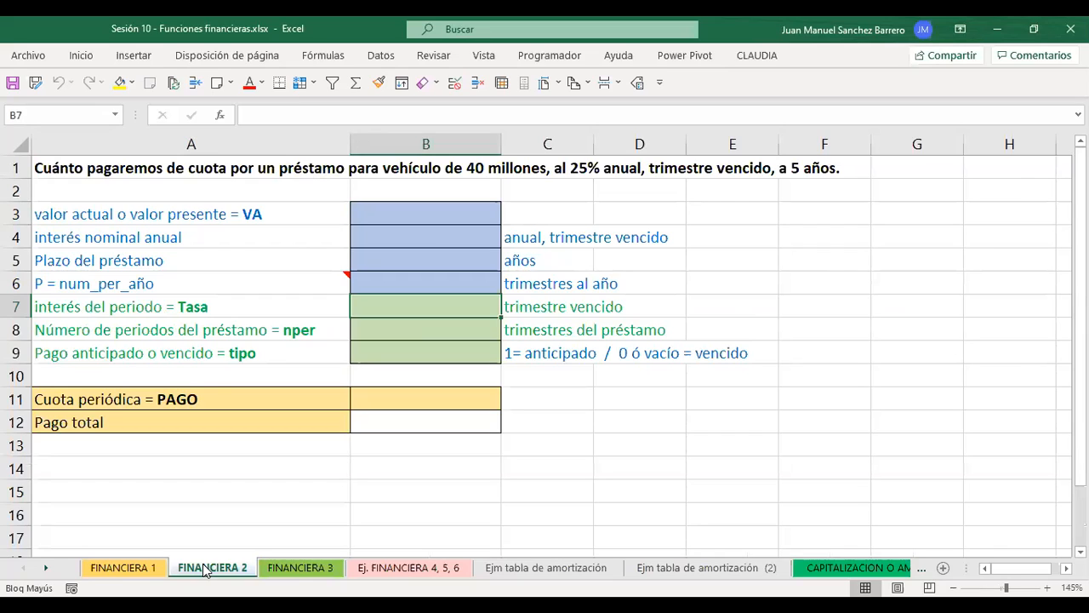
click(281, 569)
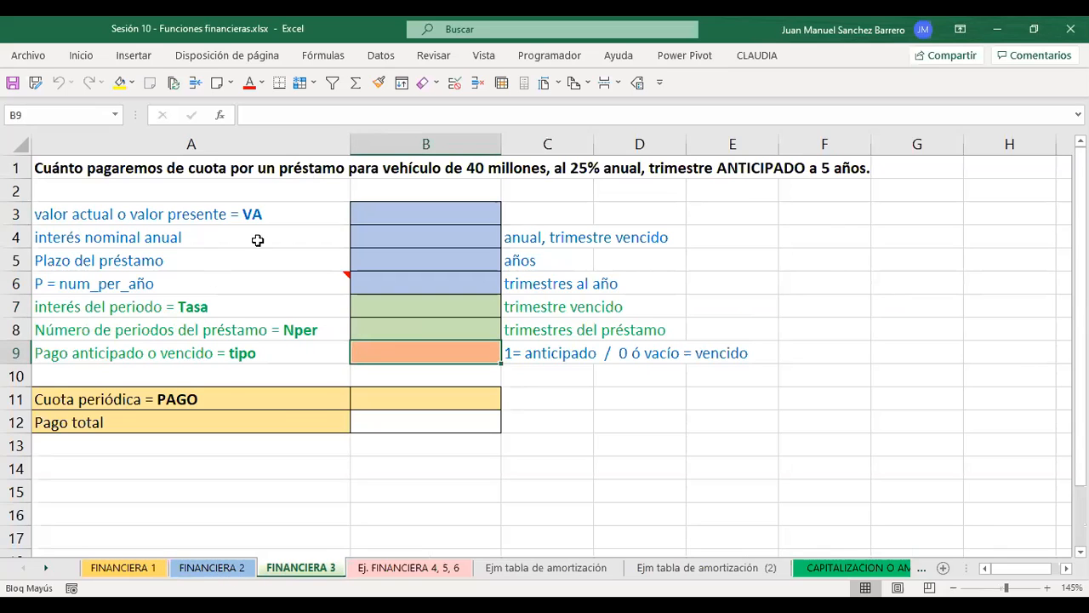
click(666, 574)
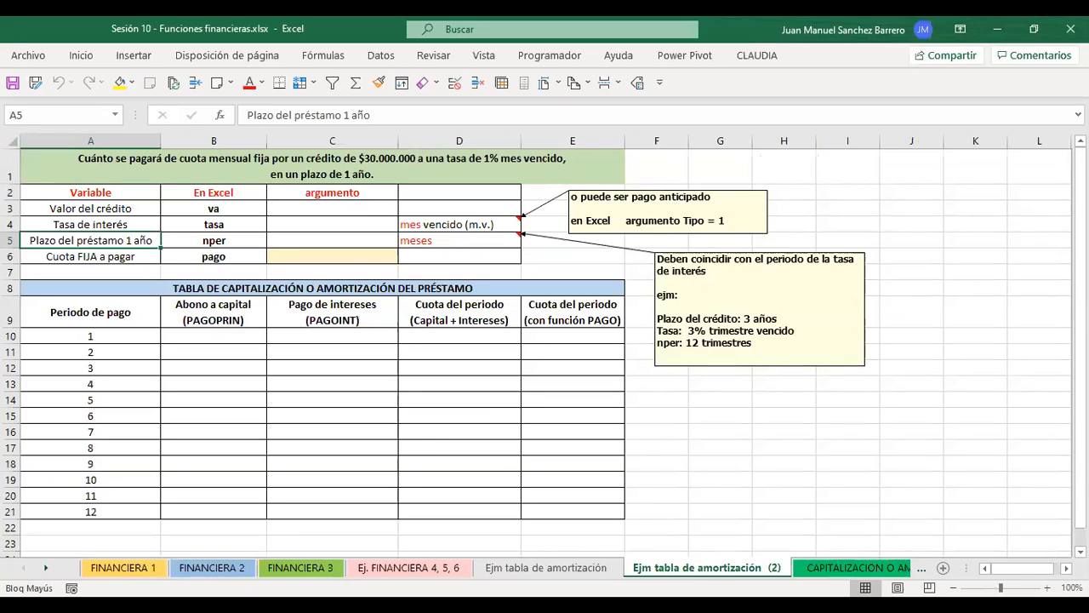
click(114, 570)
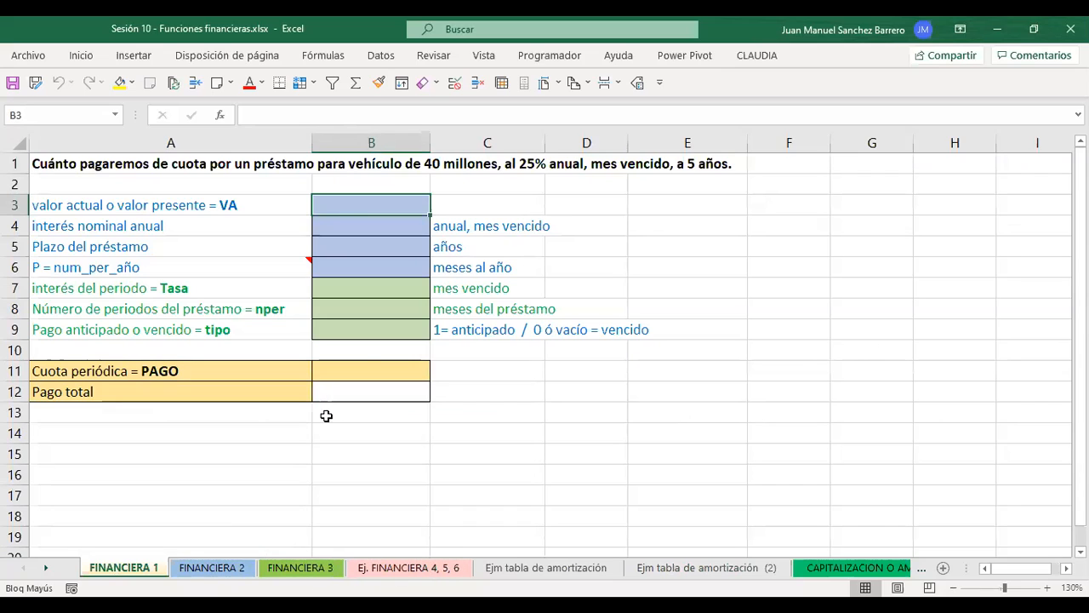
Examine the vehicle loan question in A1 and the blank input cells B3:B9 on FINANCIERA 1.
click(123, 167)
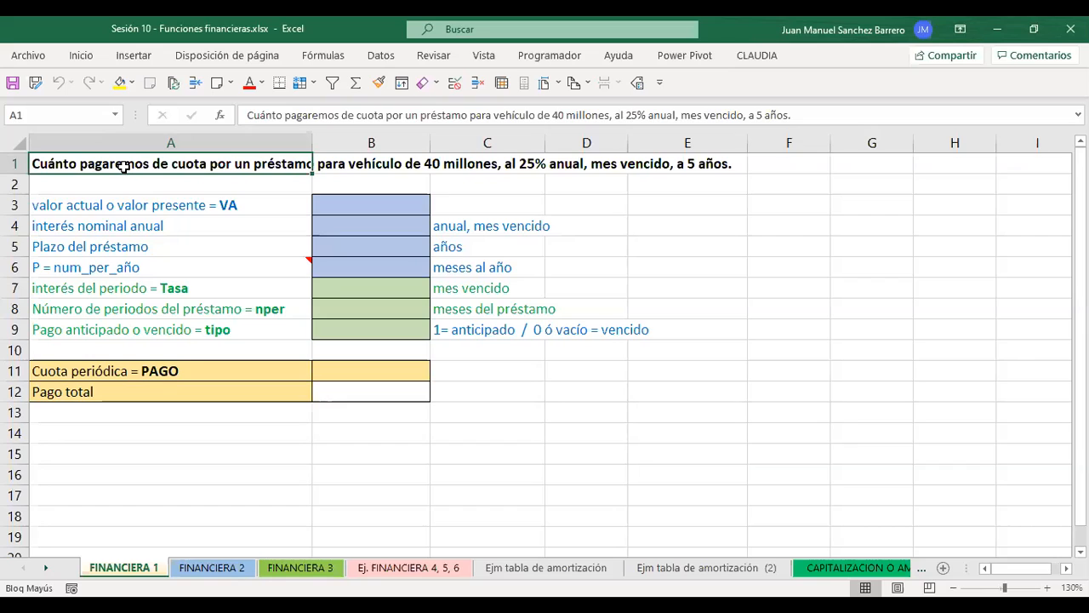
click(145, 205)
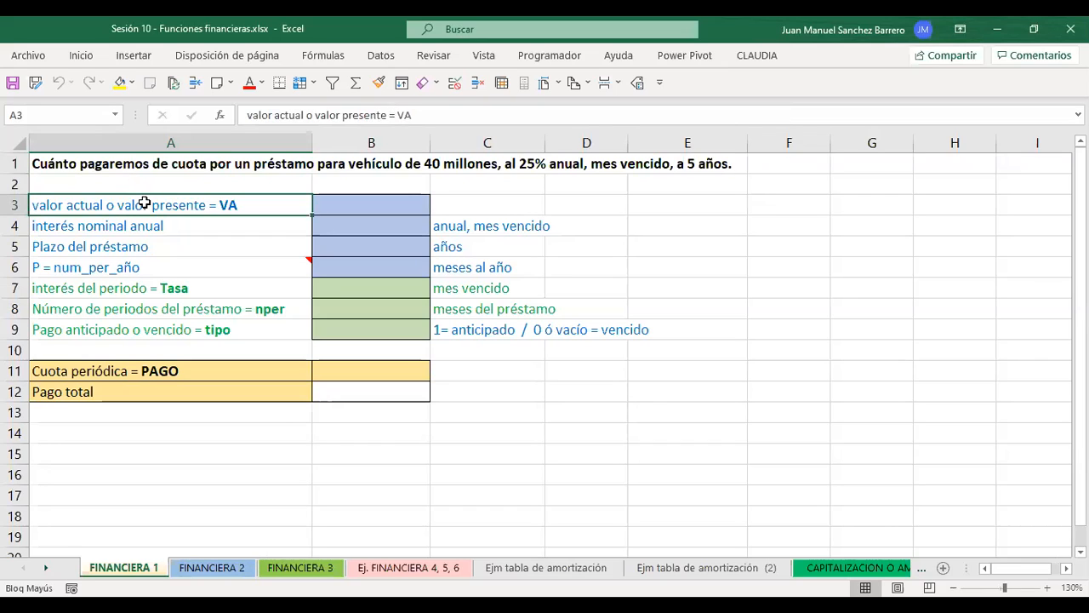
click(111, 160)
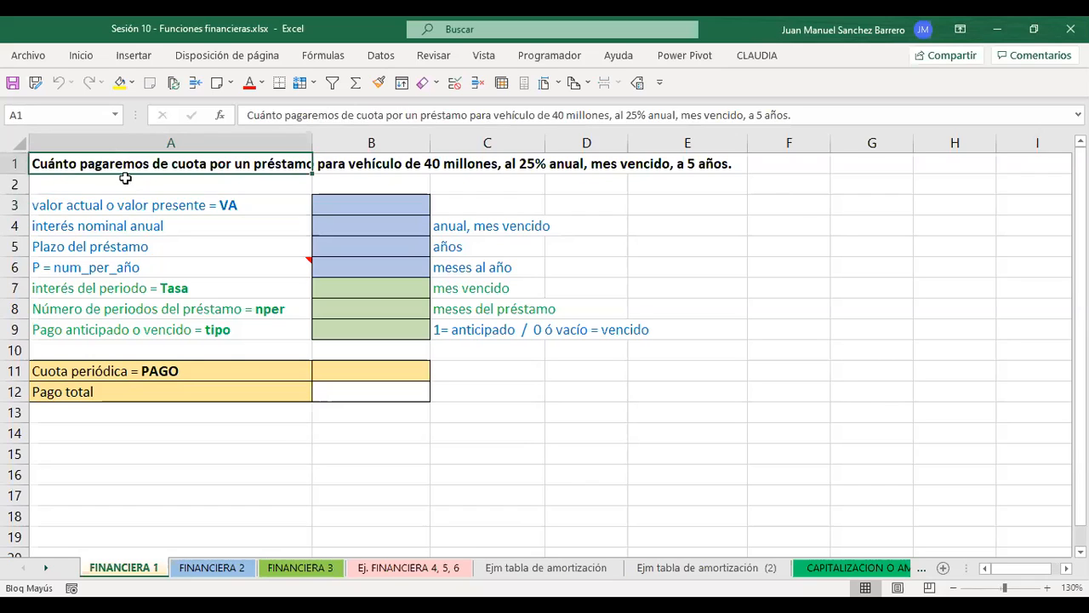
click(125, 177)
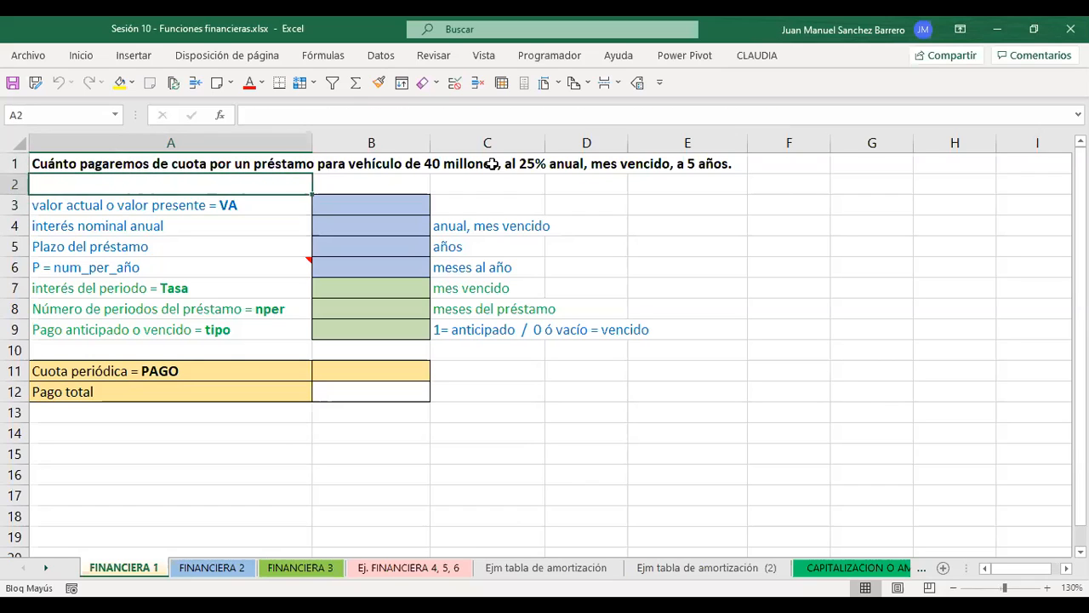
click(409, 204)
click(409, 225)
click(407, 247)
click(416, 266)
click(401, 290)
click(387, 309)
click(391, 330)
click(362, 207)
click(371, 225)
click(376, 242)
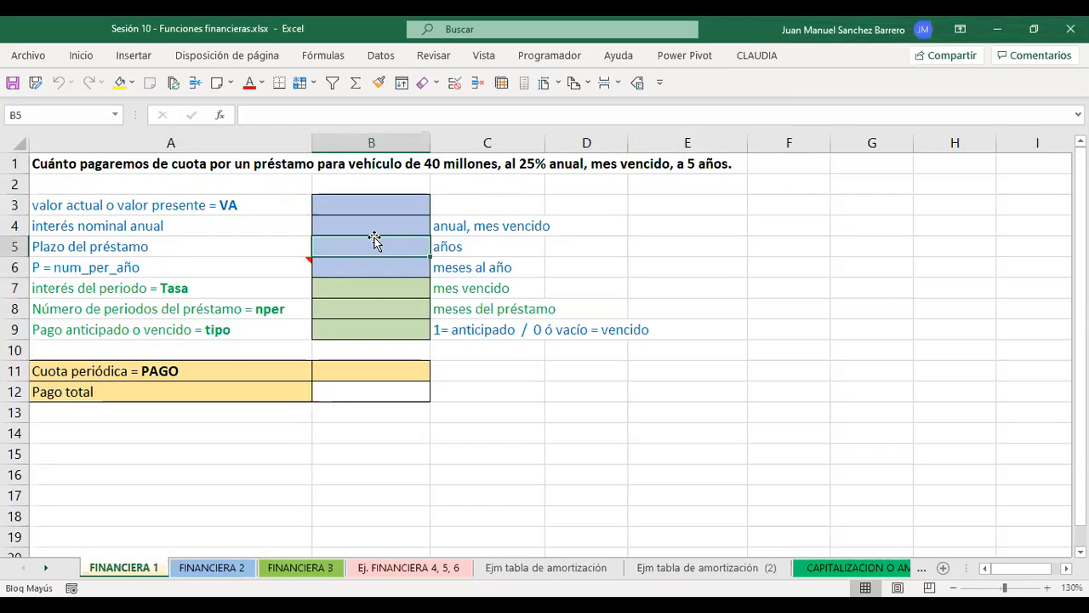
Fill the periodic payment cell B11 with yellow.
click(366, 372)
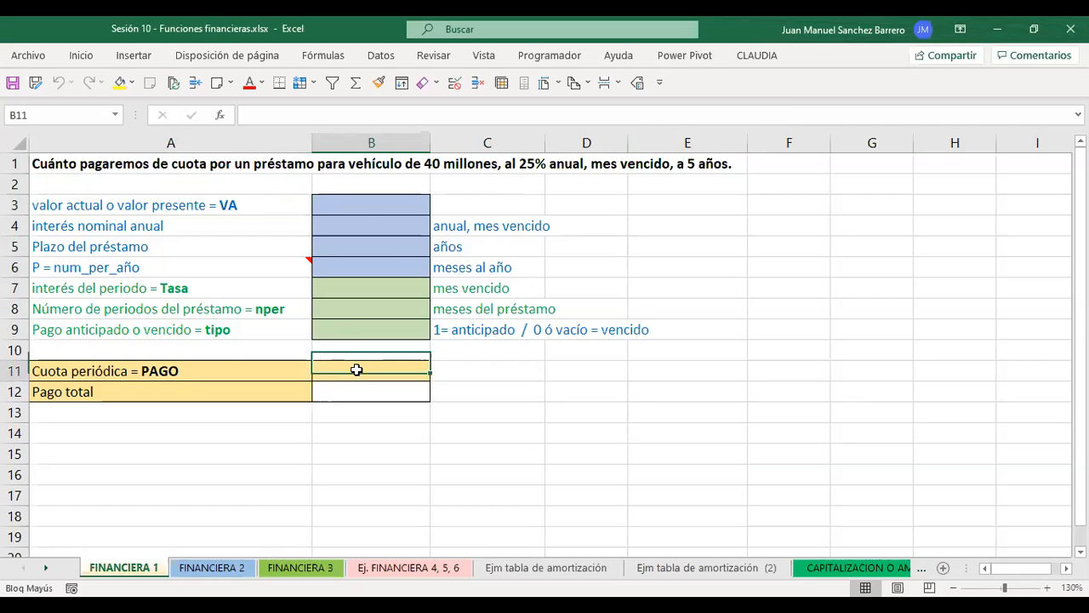
click(120, 82)
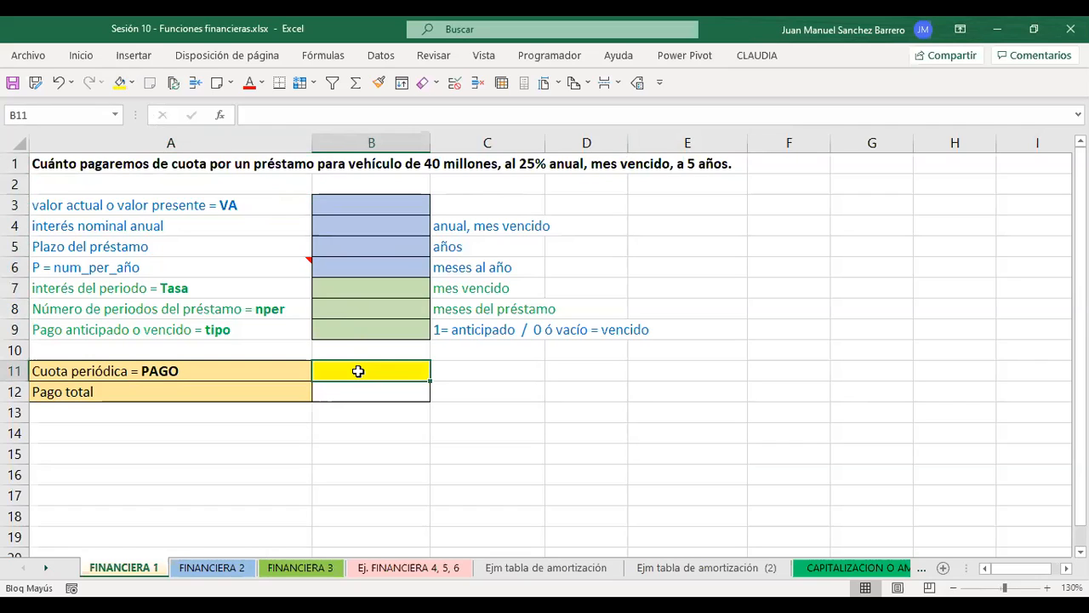
Examine the PAGO function name in A11, its result cell B11 and the input cells B3:B5.
click(77, 371)
key(F2)
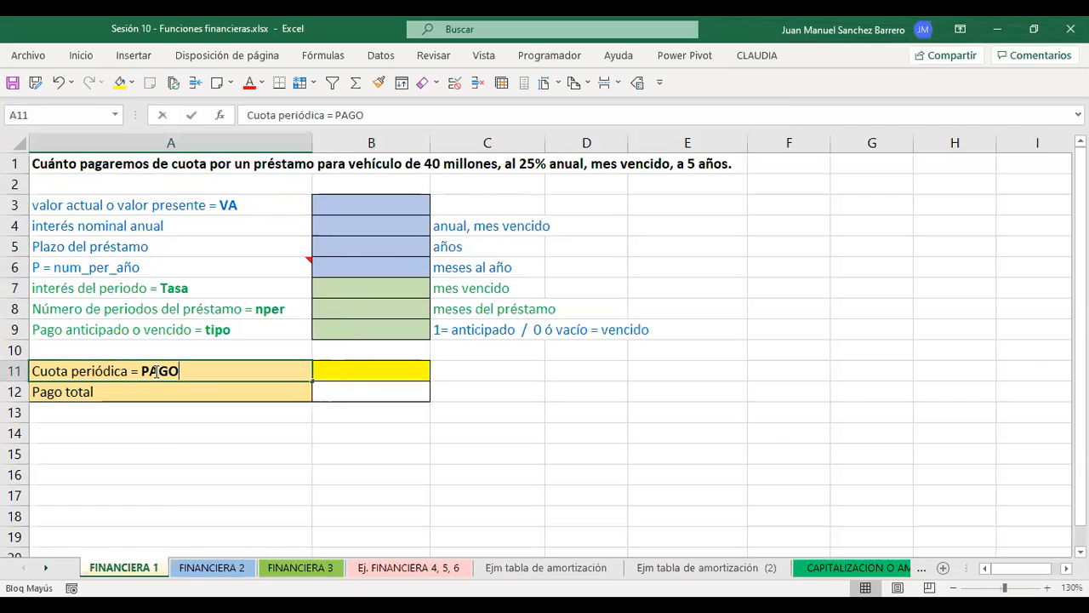
drag(141, 371, 179, 371)
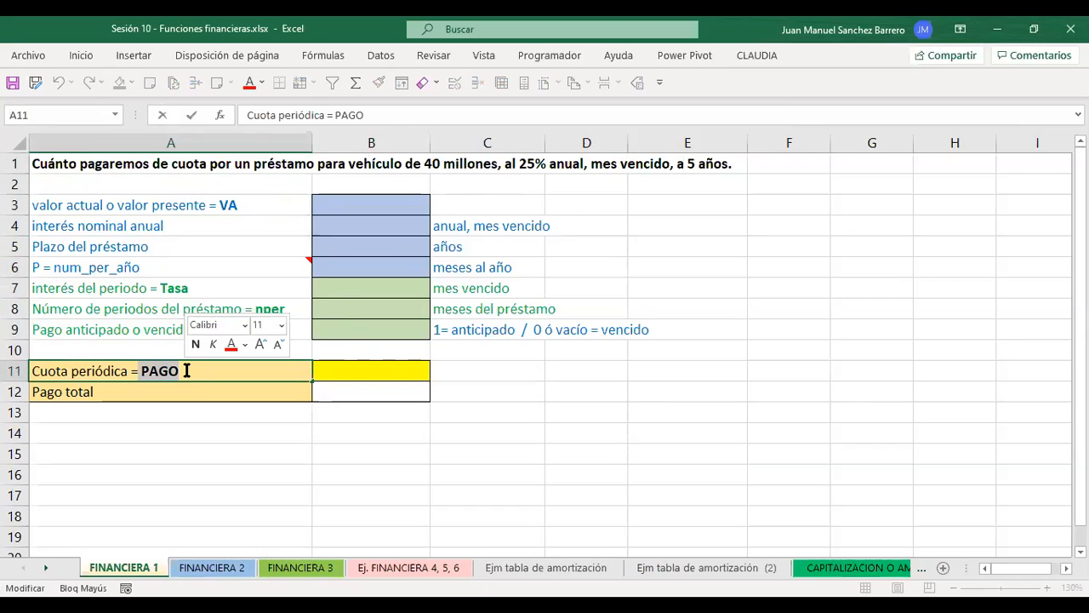
key(Escape)
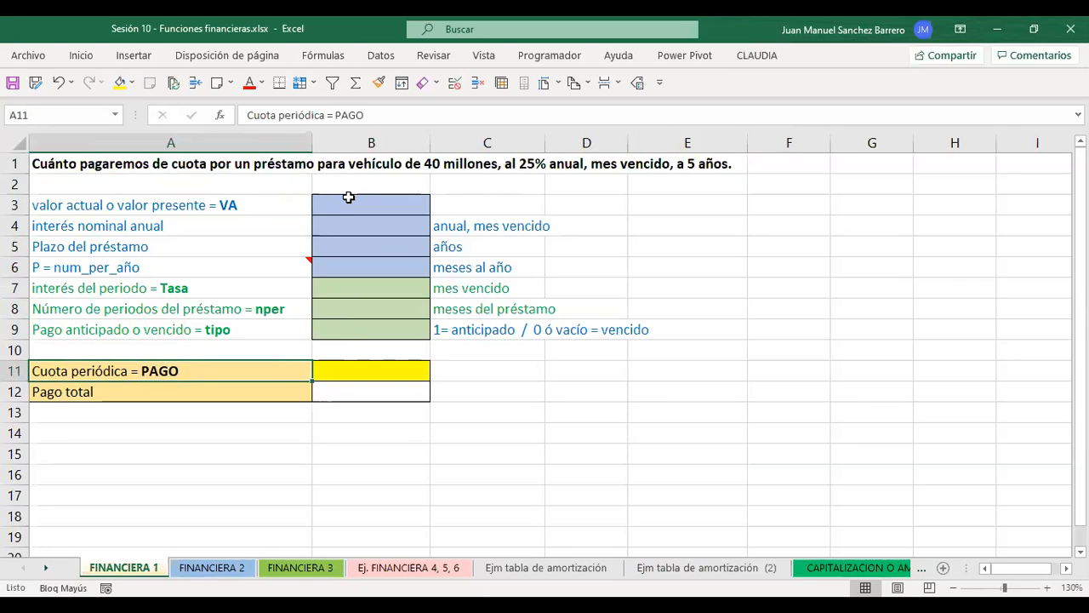
click(352, 372)
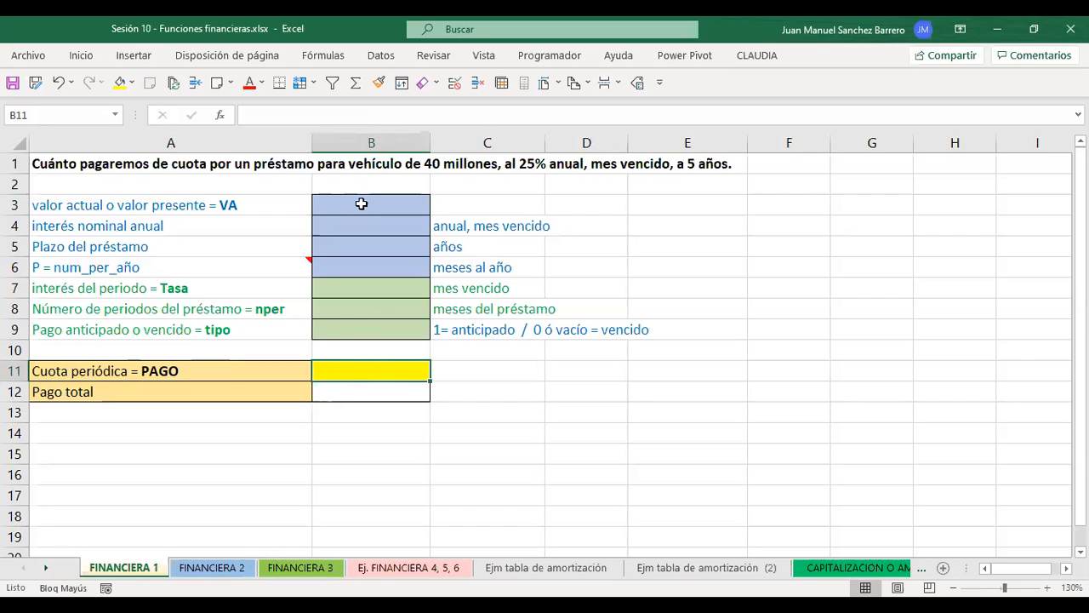
click(369, 209)
click(377, 228)
click(379, 244)
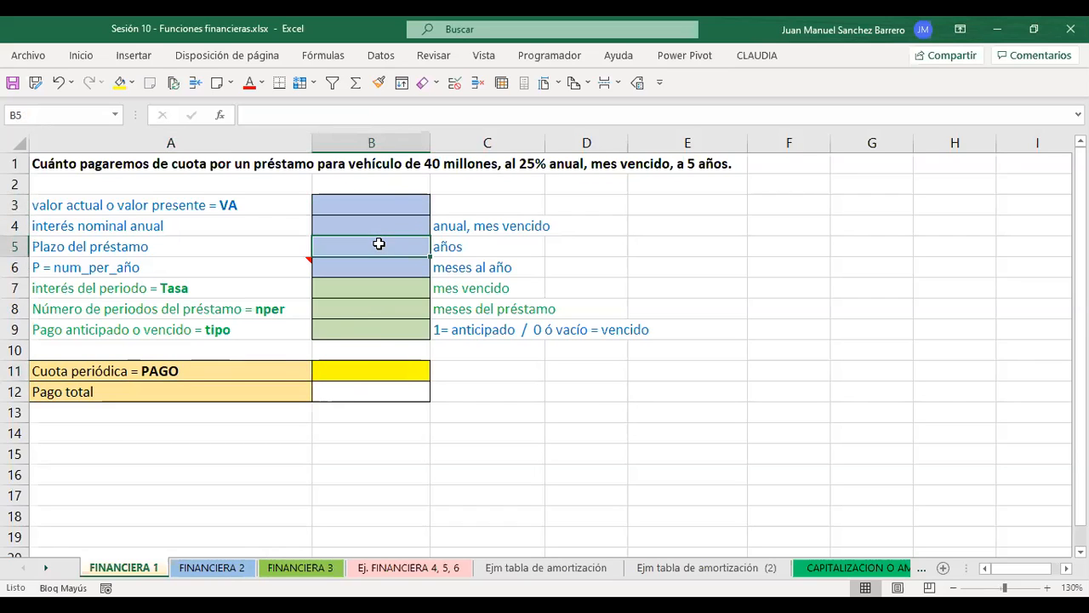
Enter 40000000 as the present value in B3 and set the font colour of B3:B12 to black.
click(339, 199)
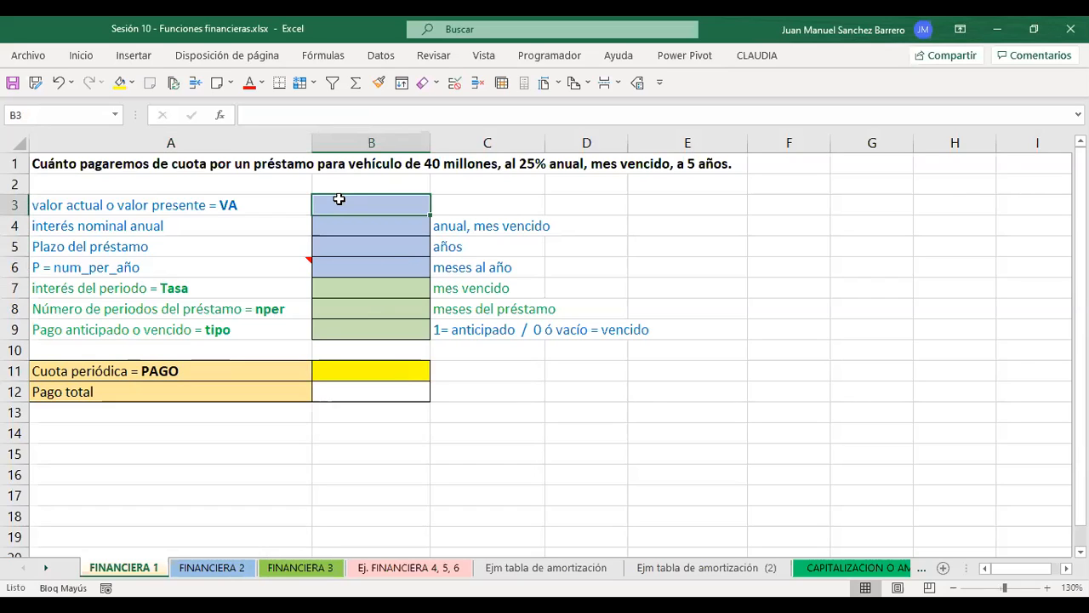
text(40000000)
key(Return)
drag(338, 204, 346, 393)
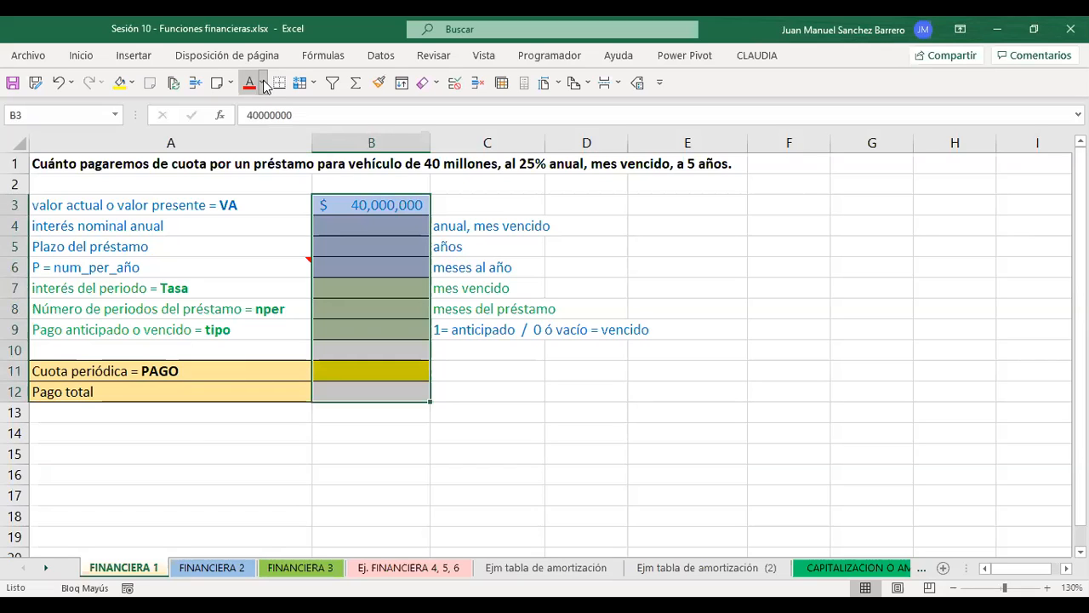
mouse_move(343, 203)
mouse_down()
mouse_move(340, 226)
mouse_move(339, 206)
mouse_up()
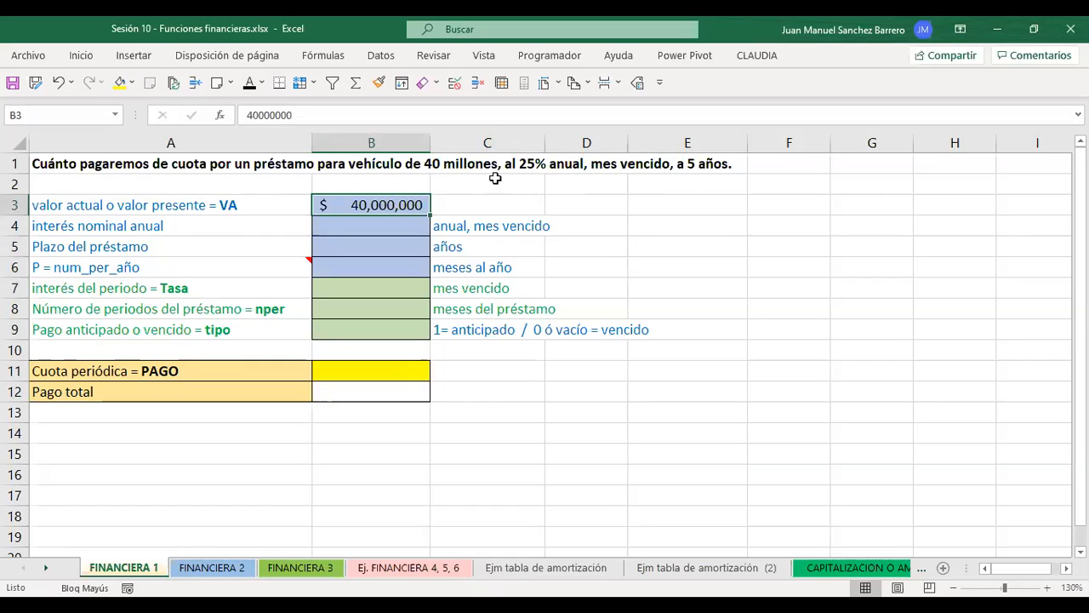
Enter 25% as the nominal annual interest in B4.
click(112, 229)
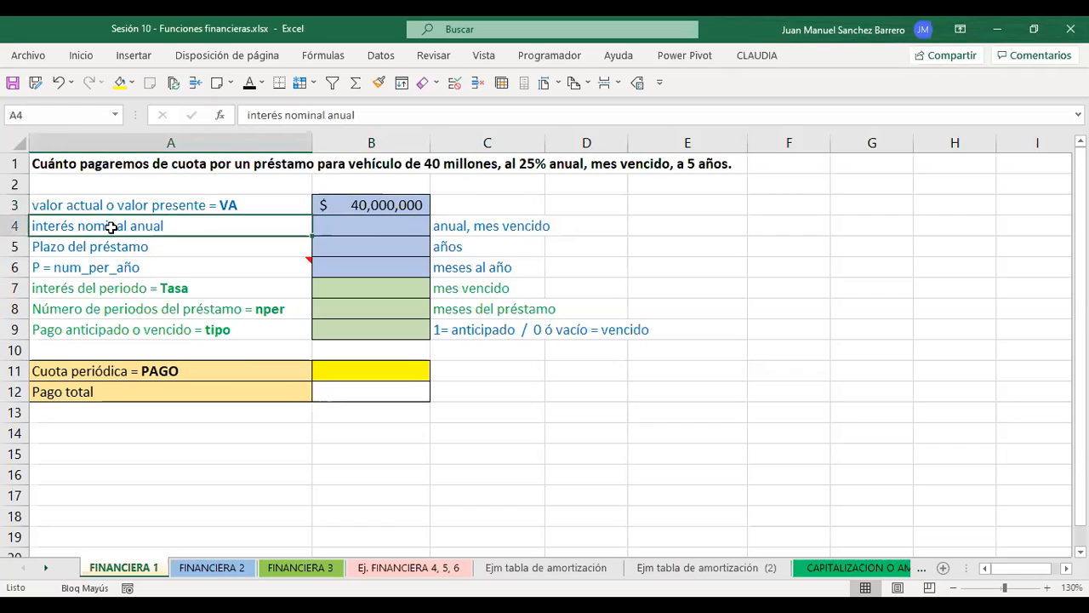
click(371, 221)
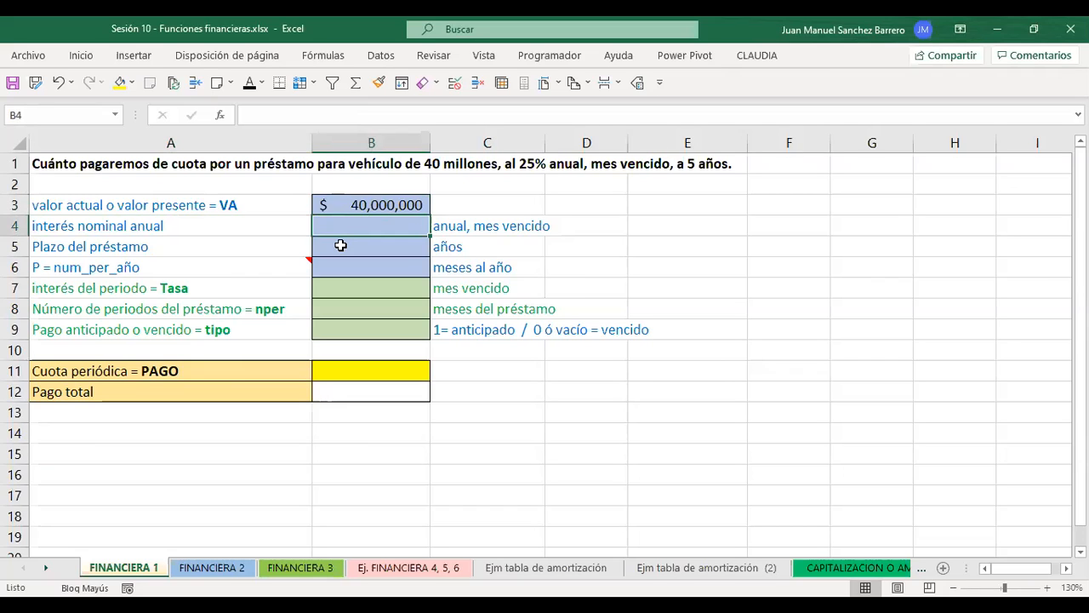
text(25)
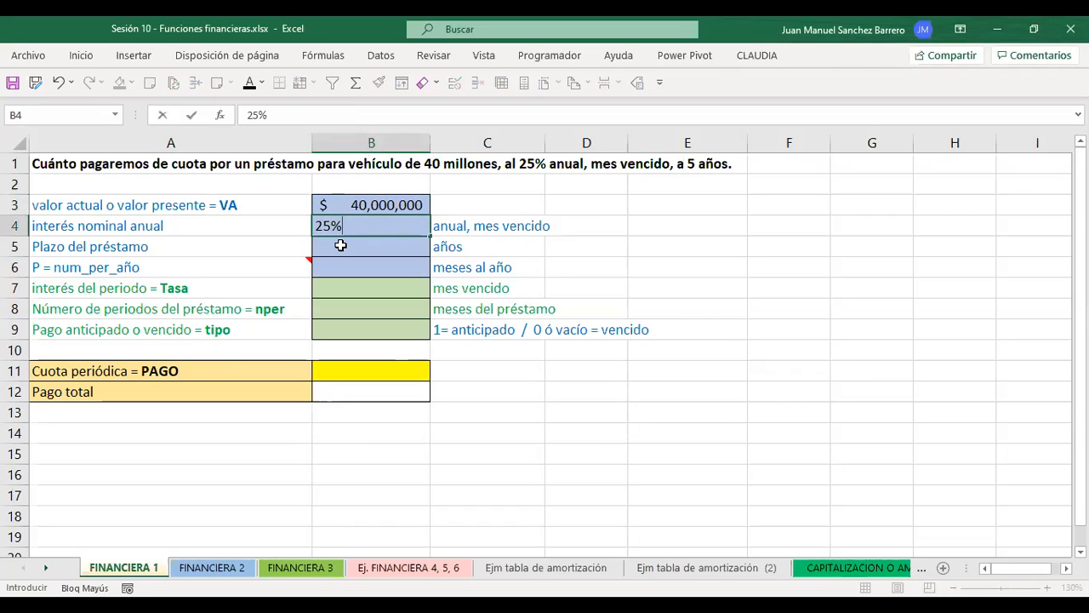
key(Return)
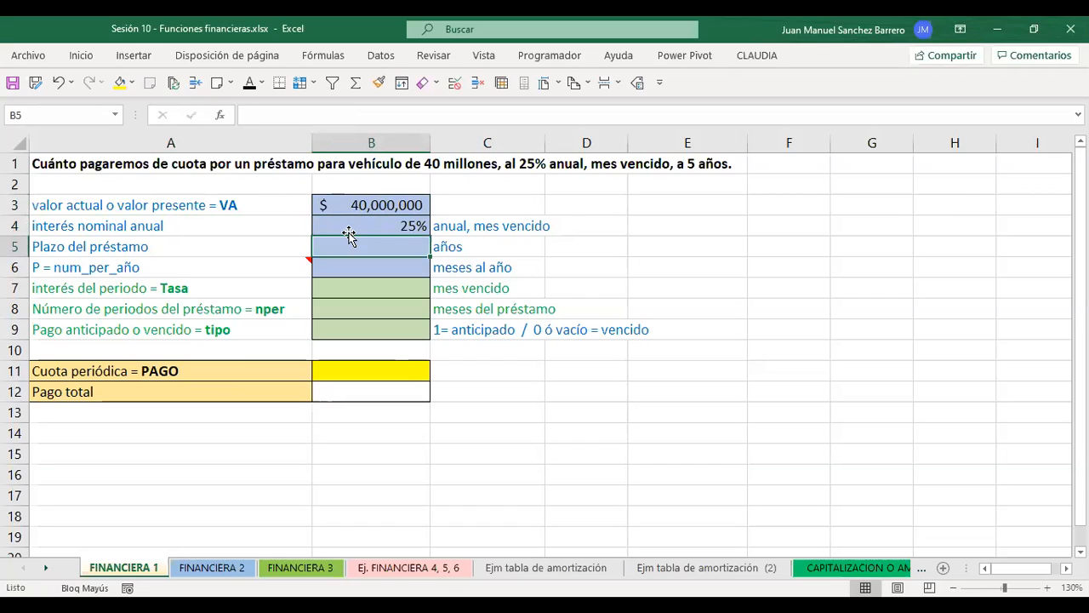
click(325, 221)
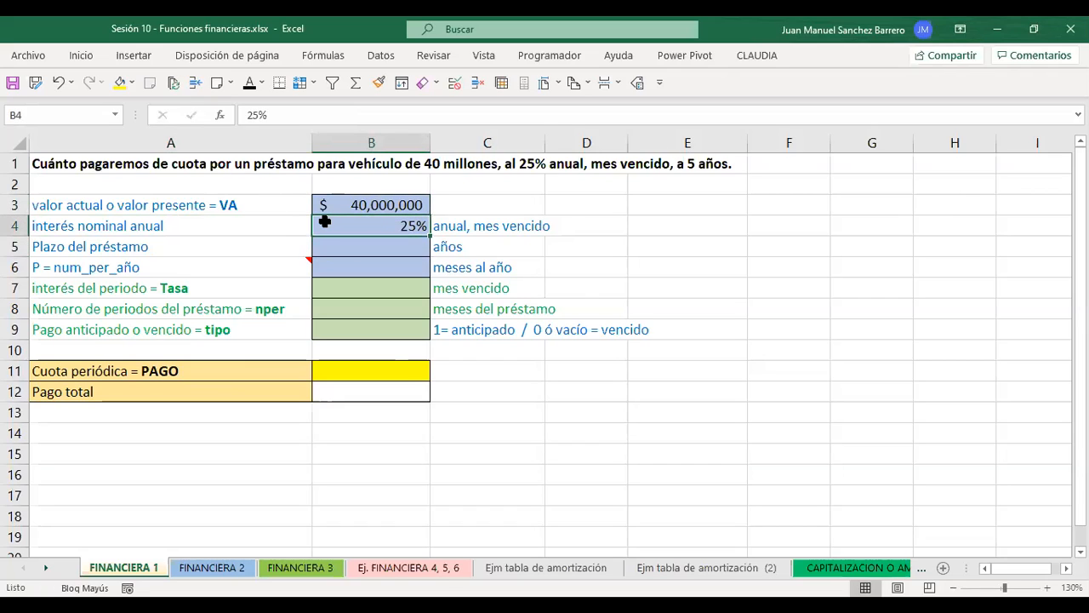
Examine the unit labels in C4:C9 beside the loan inputs.
click(482, 227)
drag(498, 222, 506, 332)
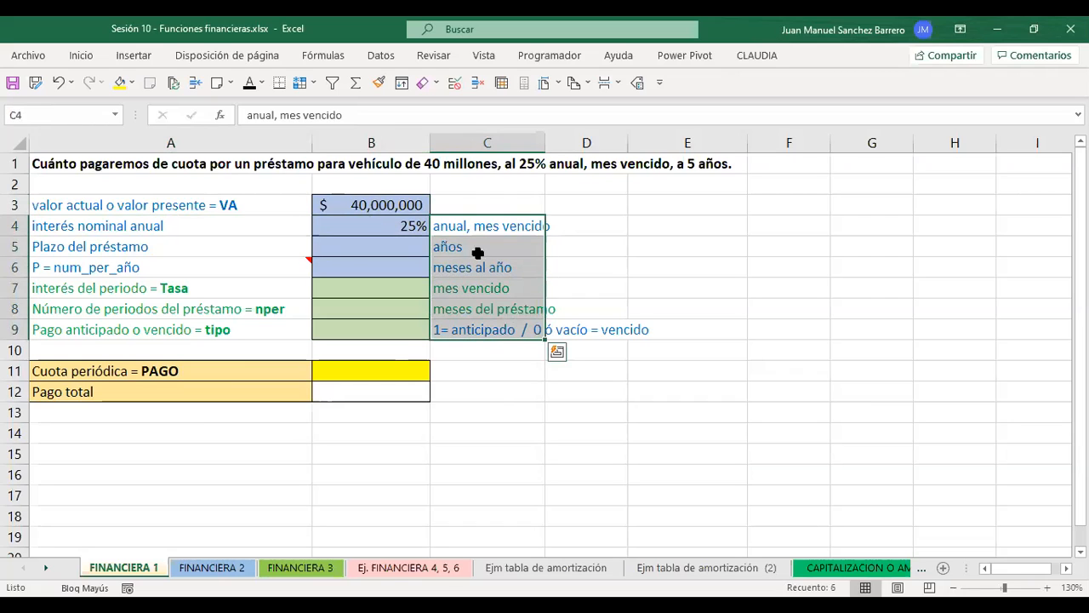
click(464, 252)
click(476, 269)
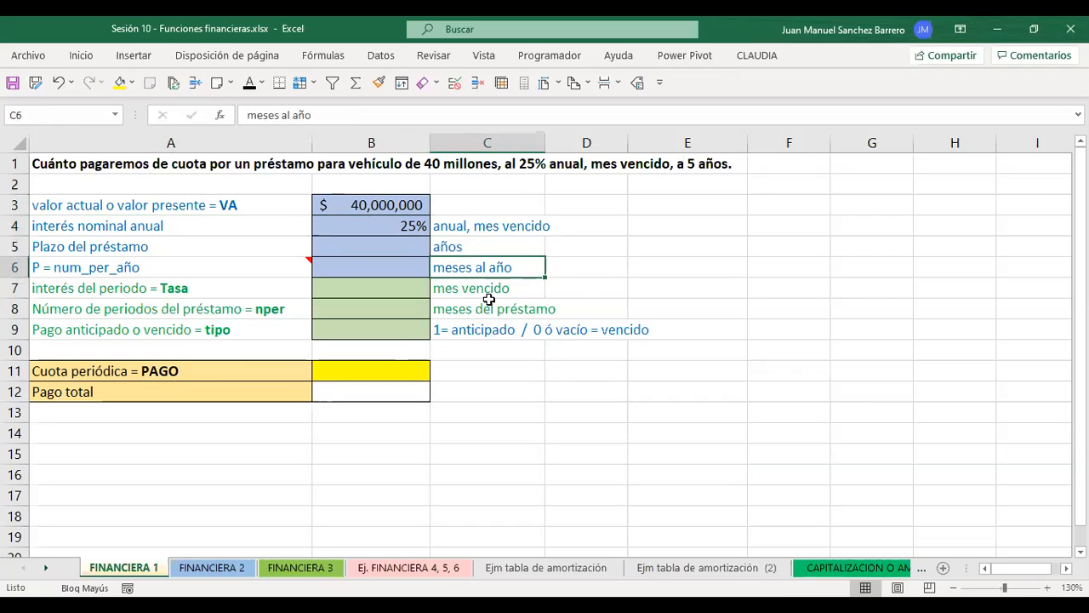
click(483, 291)
click(493, 328)
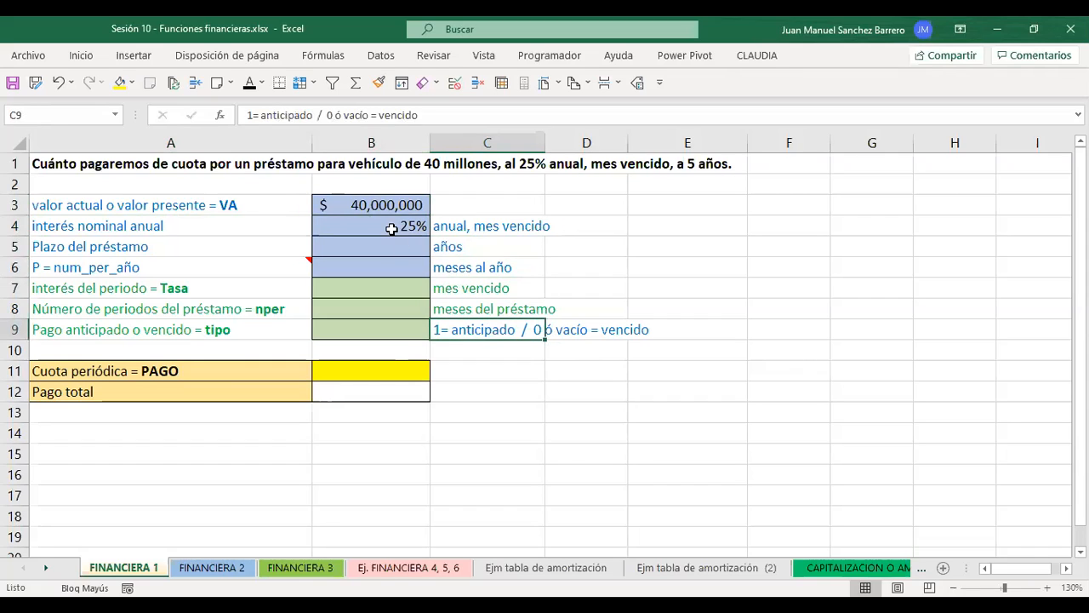
click(408, 225)
double_click(423, 225)
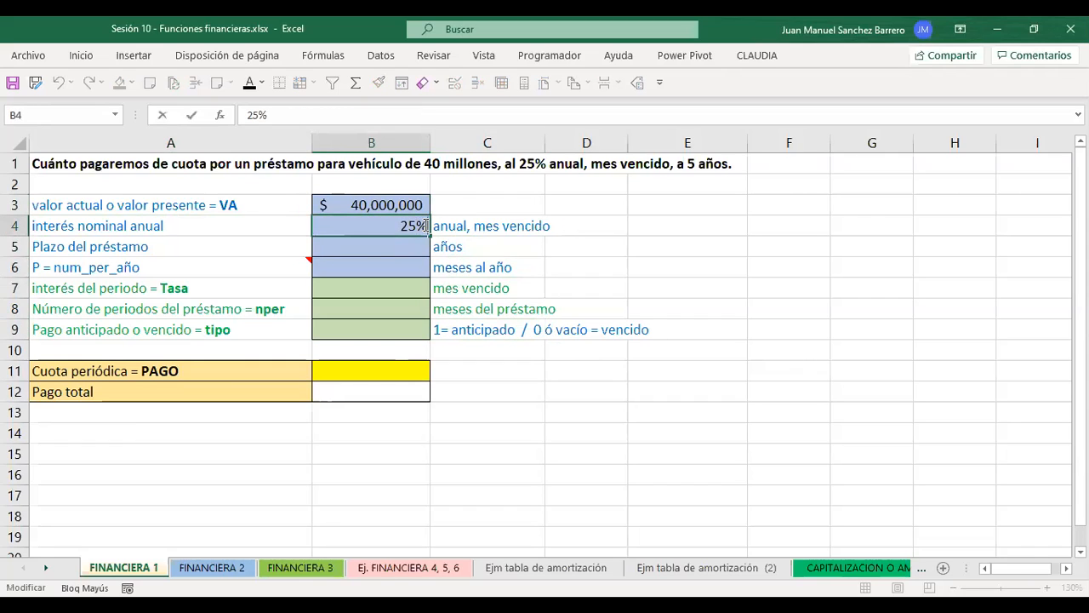
text(anual)
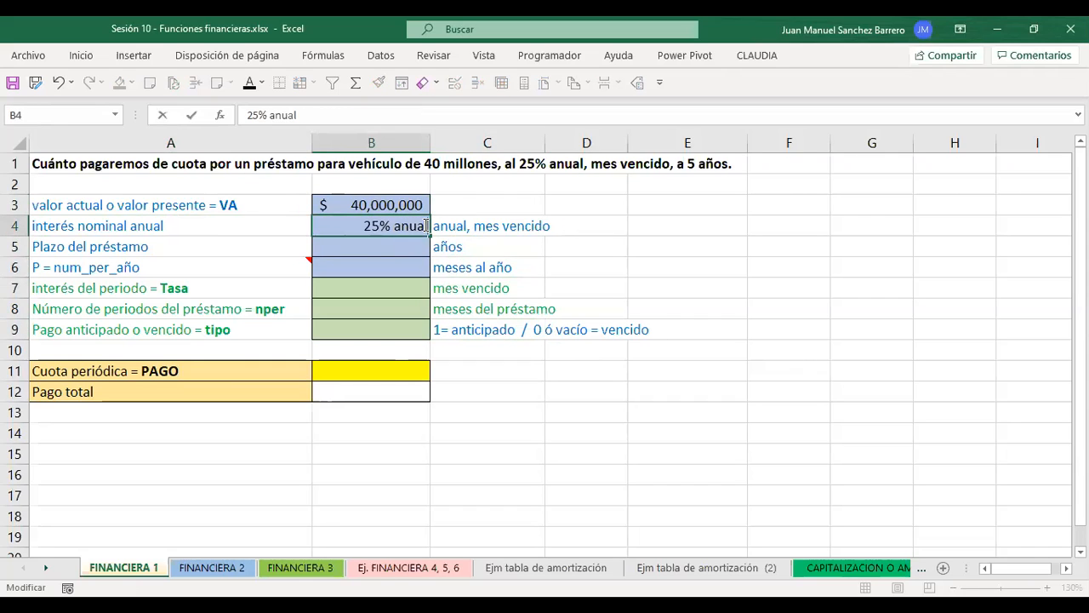
text( , mes v)
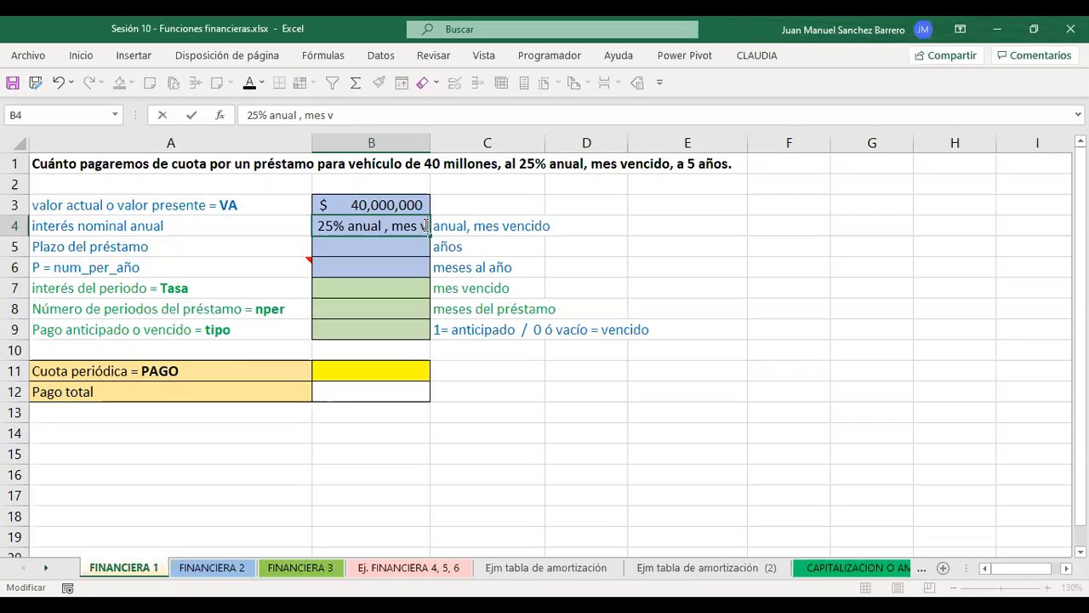
key(Escape)
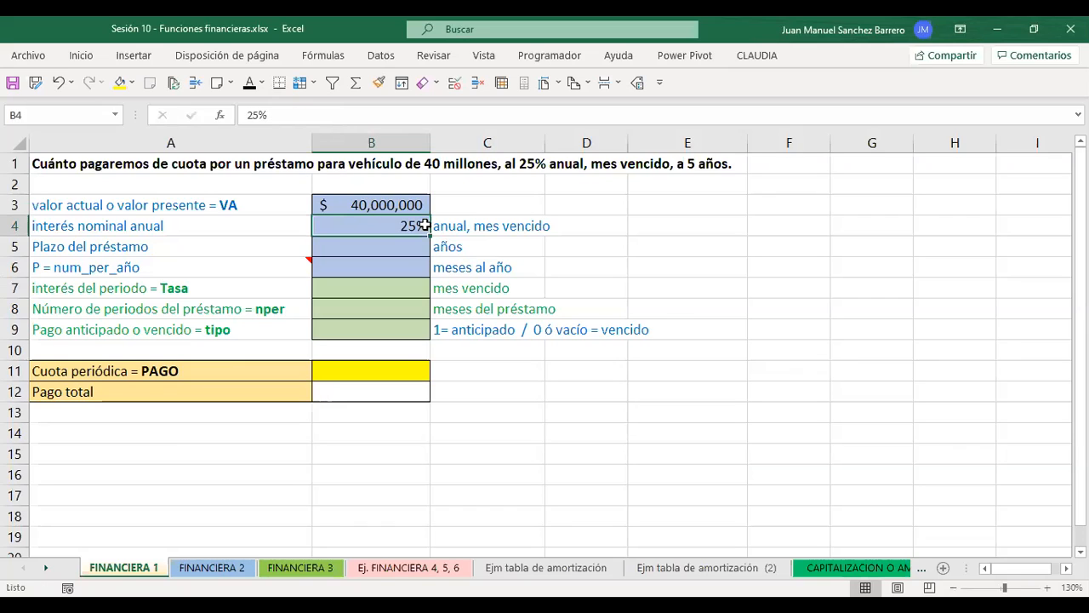
click(487, 228)
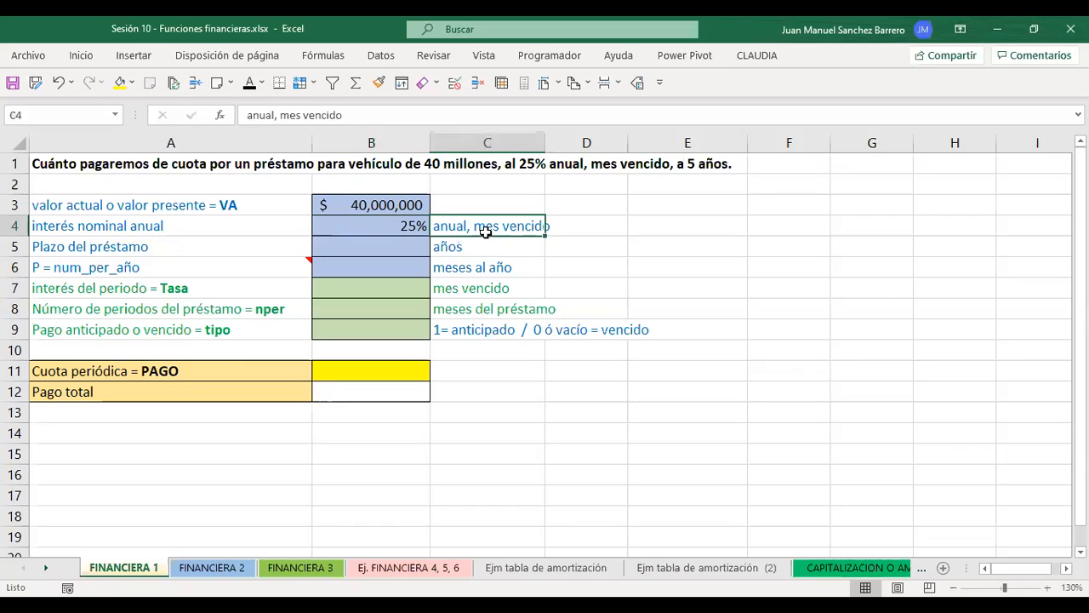
click(494, 250)
click(500, 285)
click(499, 309)
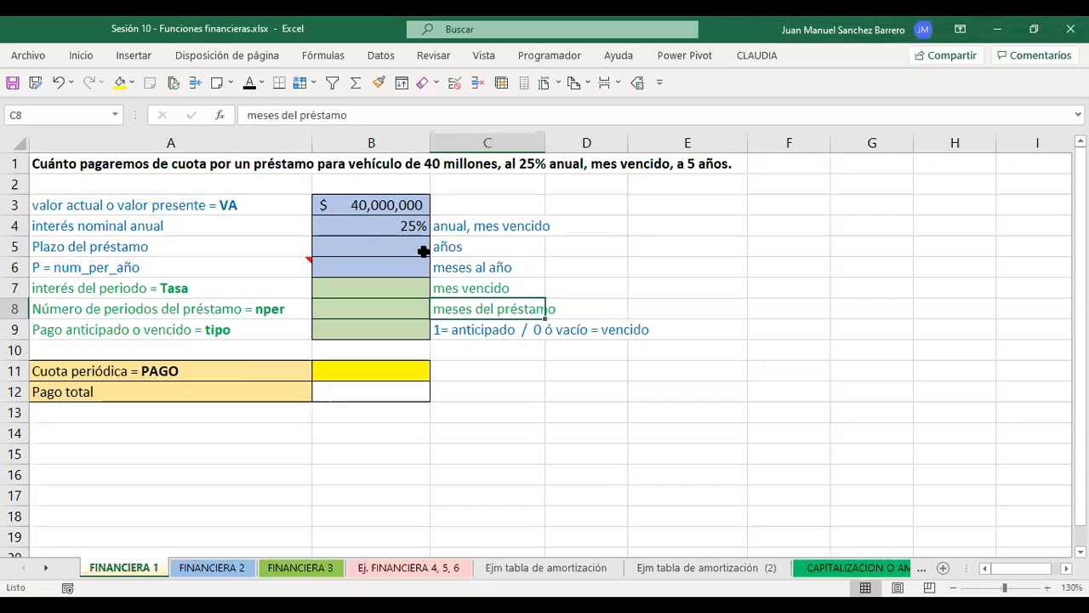
click(372, 225)
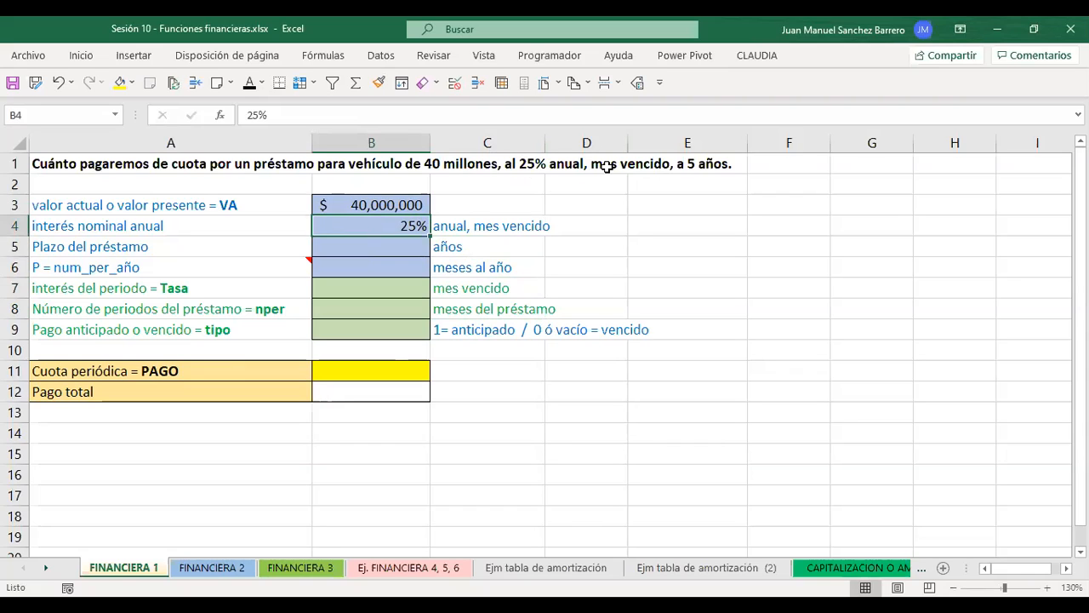
Examine the payment type options in C9 and try 0 as the type in B9.
click(235, 328)
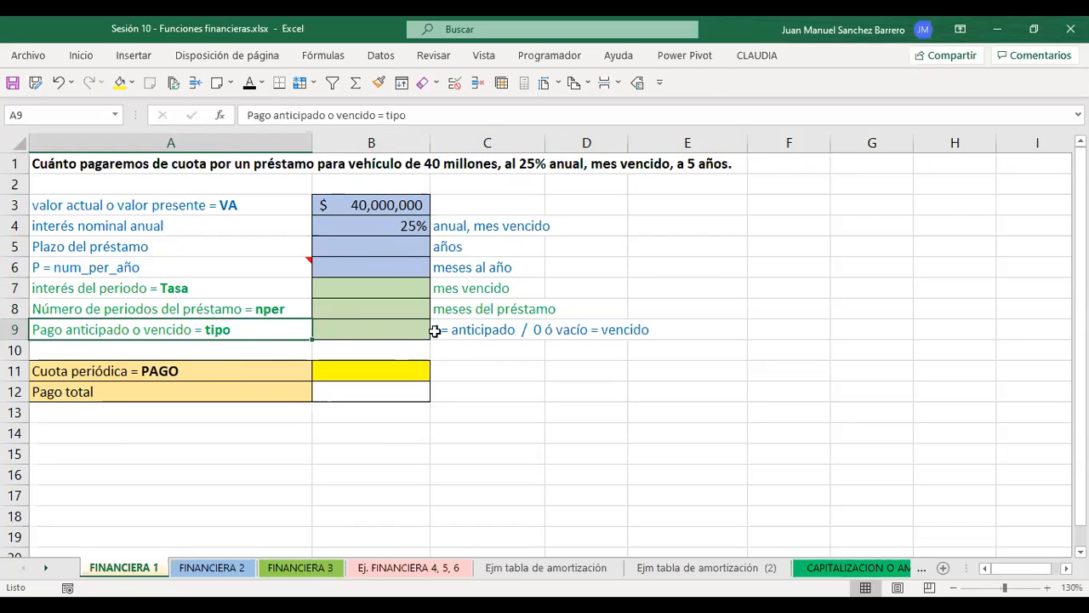
click(477, 330)
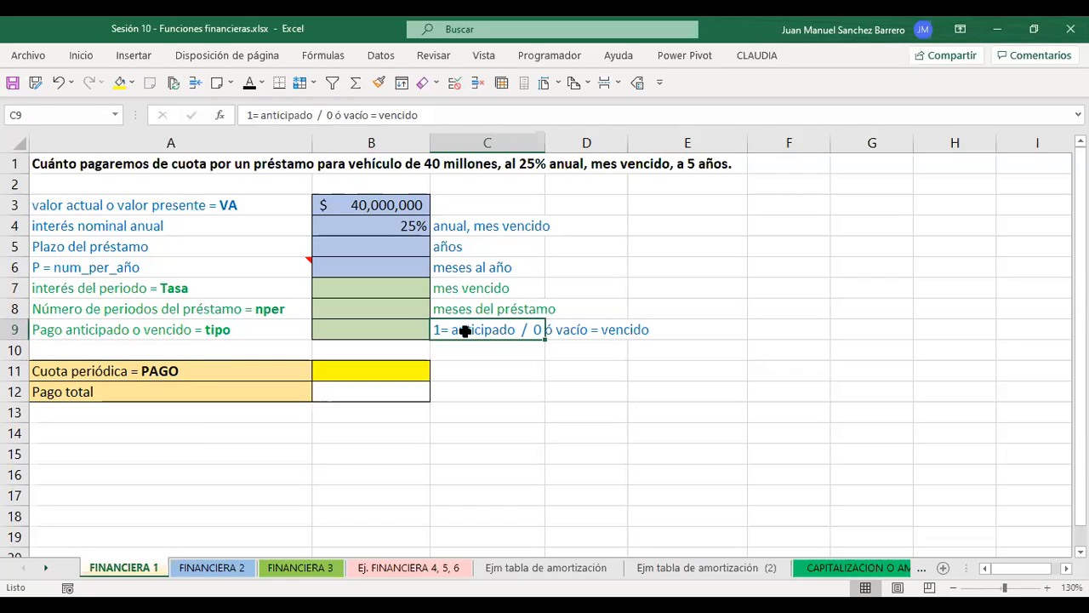
click(364, 328)
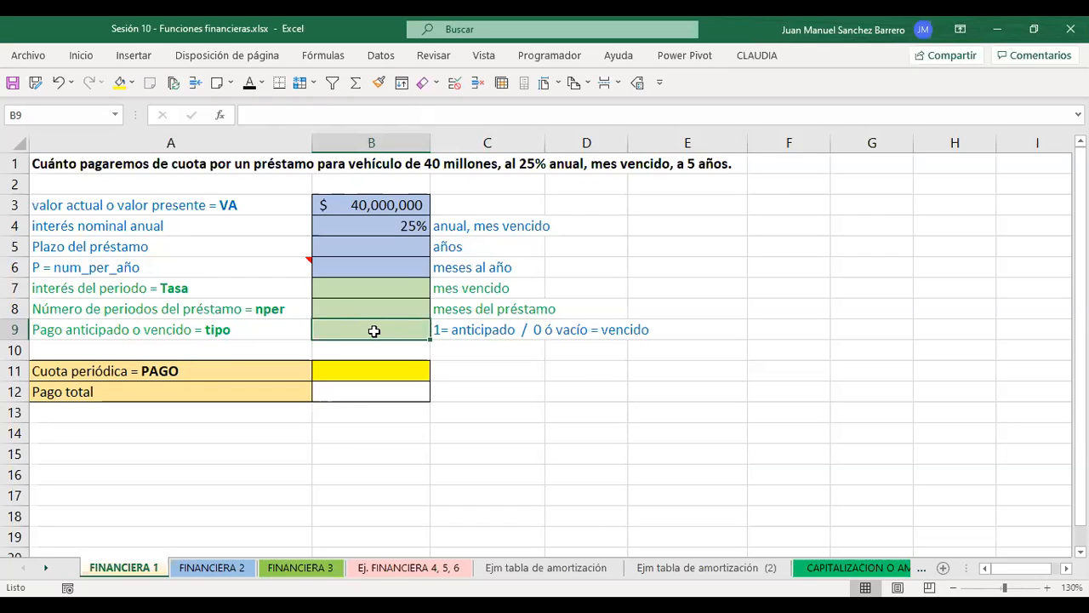
click(537, 330)
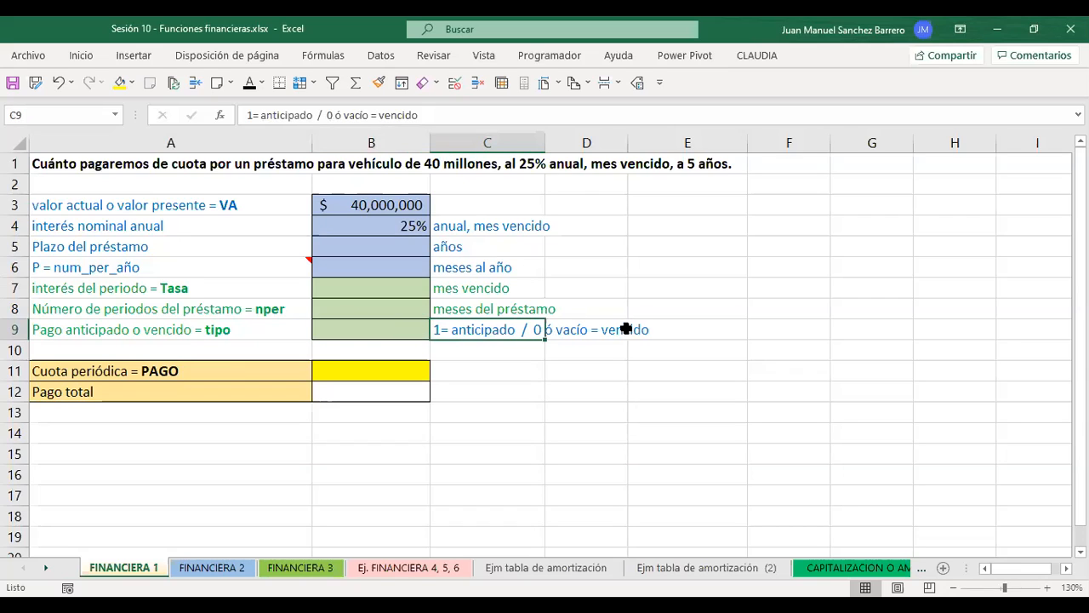
click(394, 328)
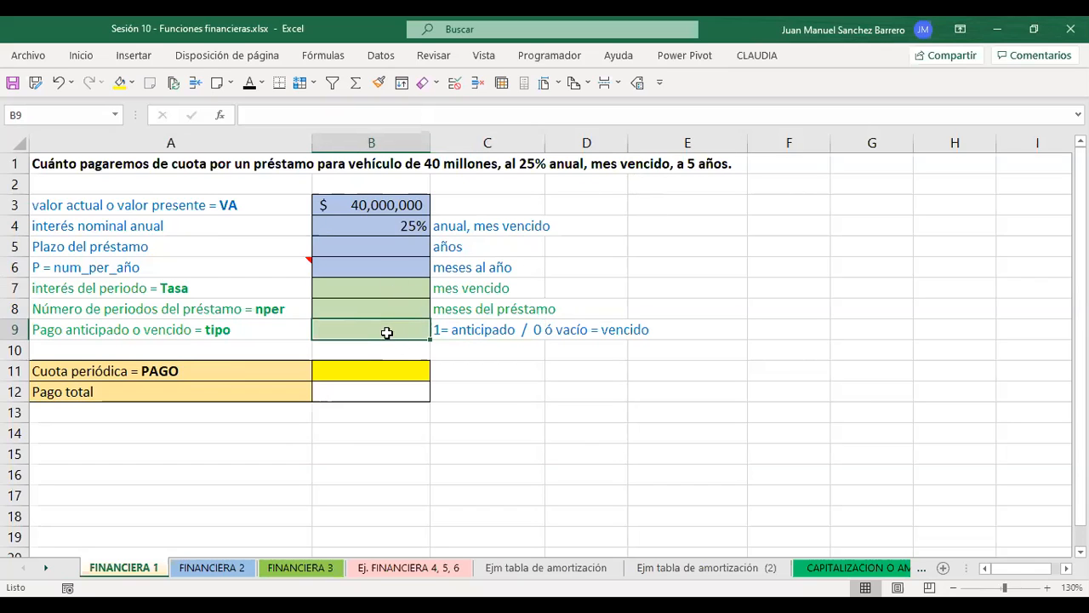
text(0)
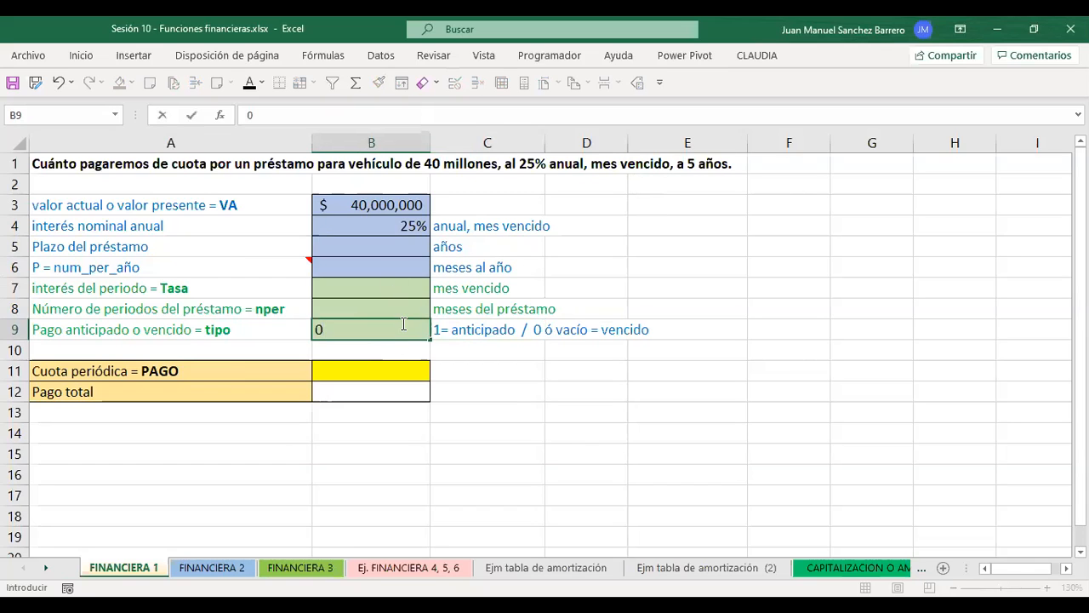
key(Escape)
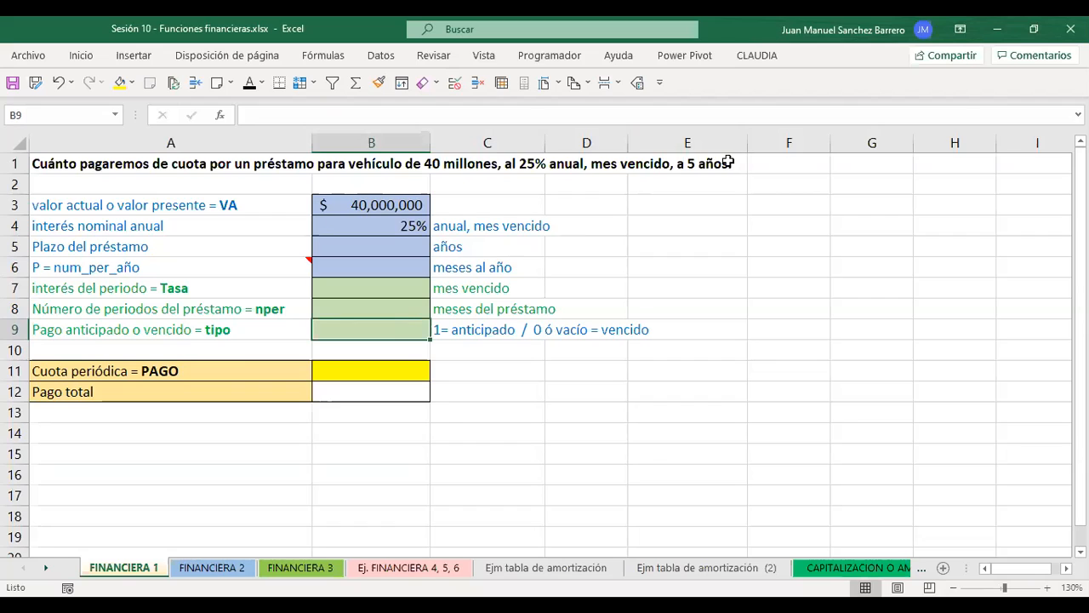
Enter 5 as the loan term in years in B5.
click(345, 253)
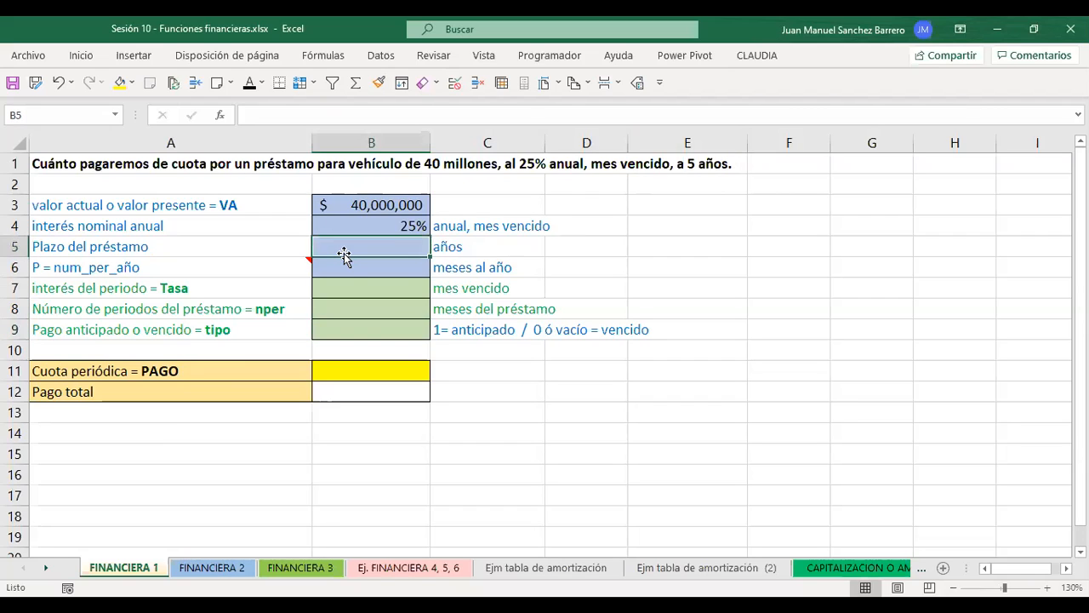
text(5)
key(Return)
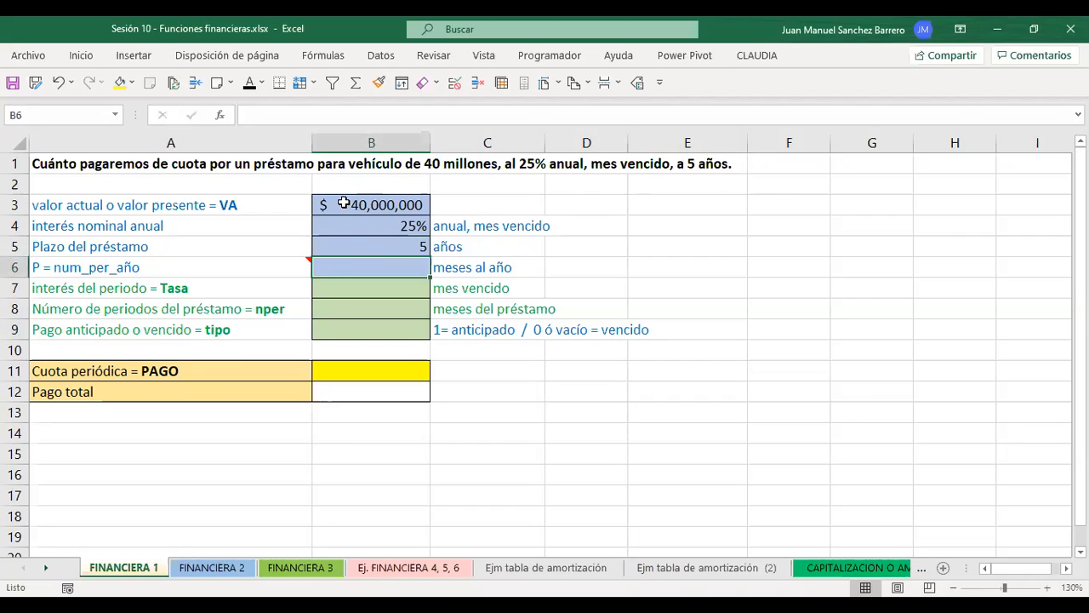
drag(348, 207, 352, 246)
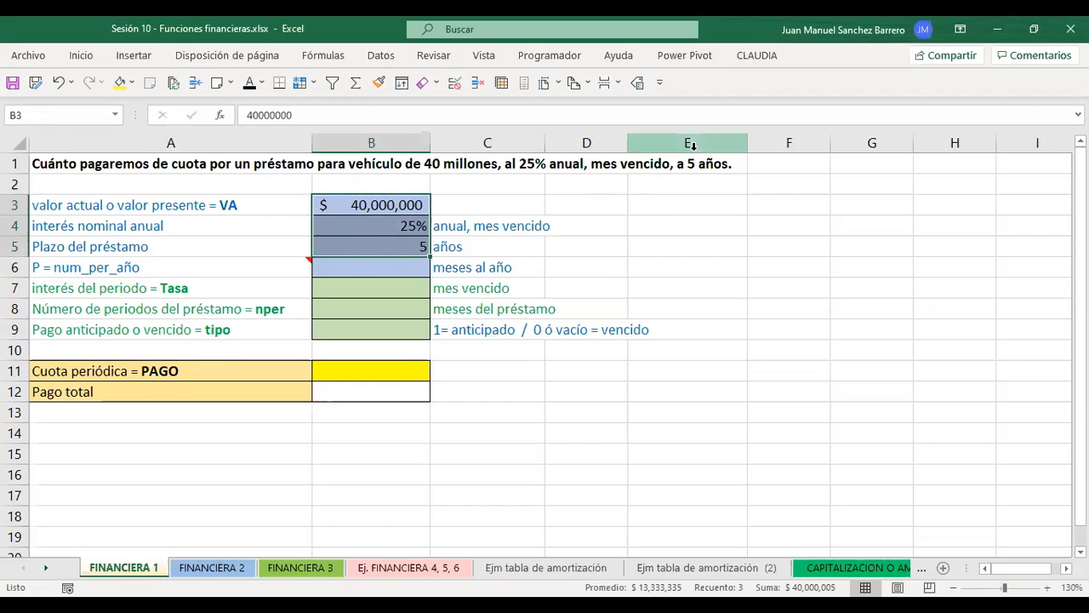
click(347, 270)
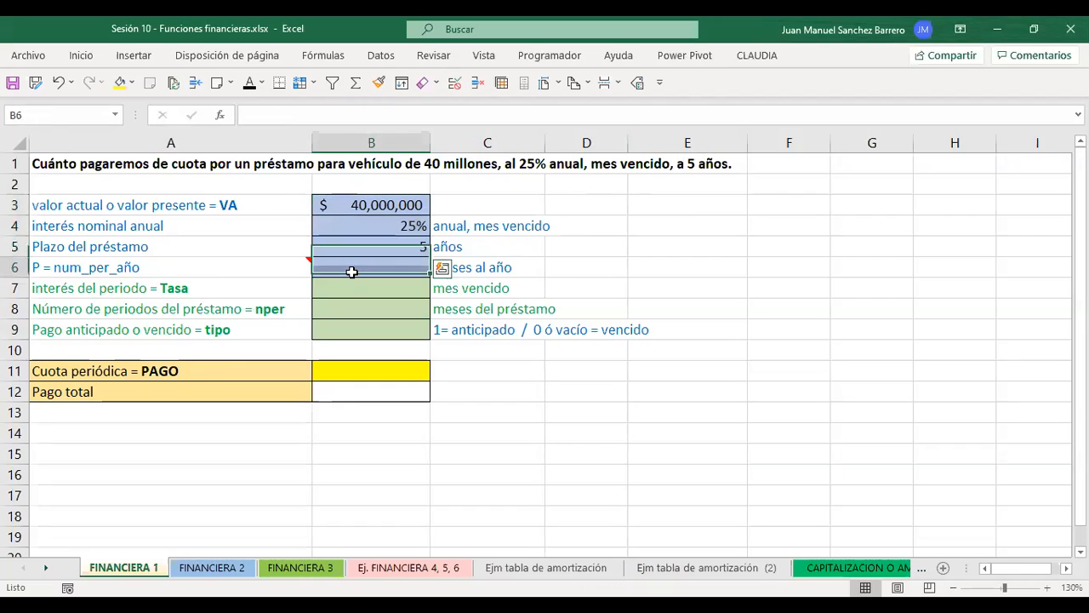
Examine the Tasa, Nper, Va, Vf and Tipo arguments of a PAGO formula started in B11, leaving the cell empty.
click(57, 162)
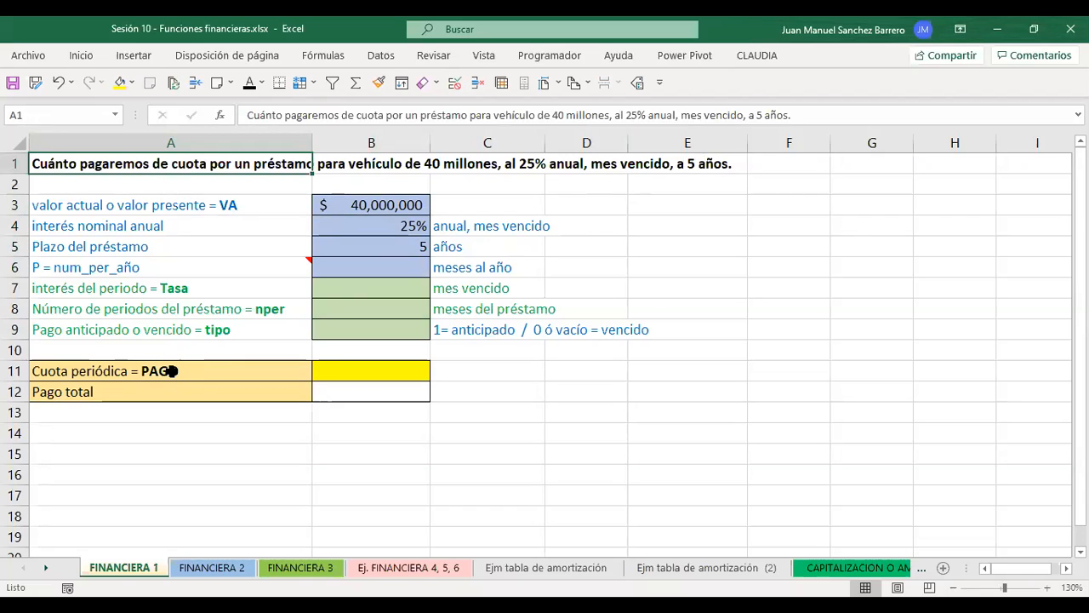
click(173, 371)
click(388, 371)
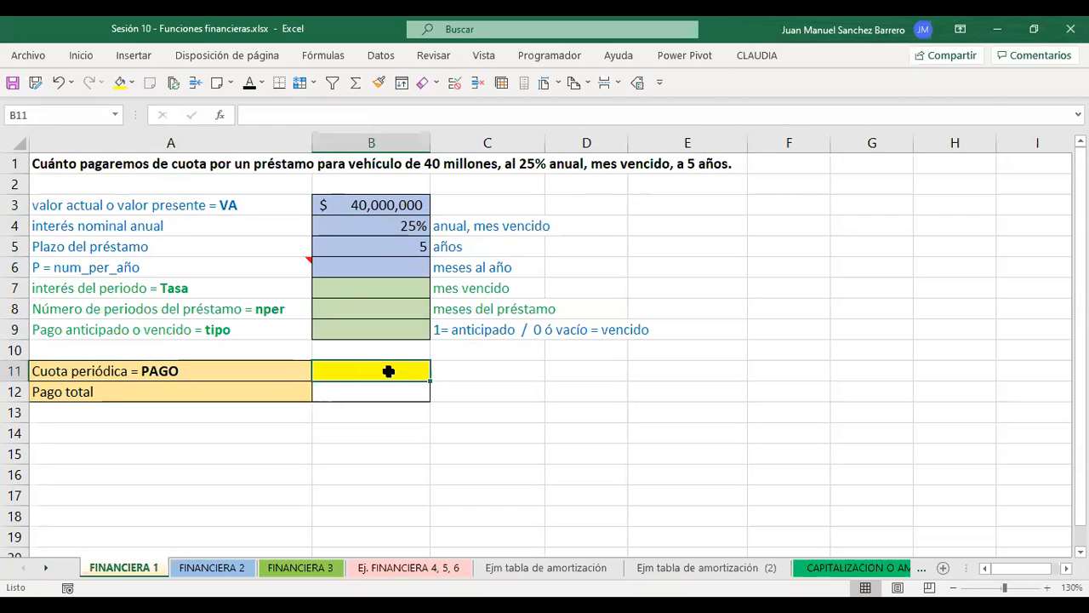
text(=)
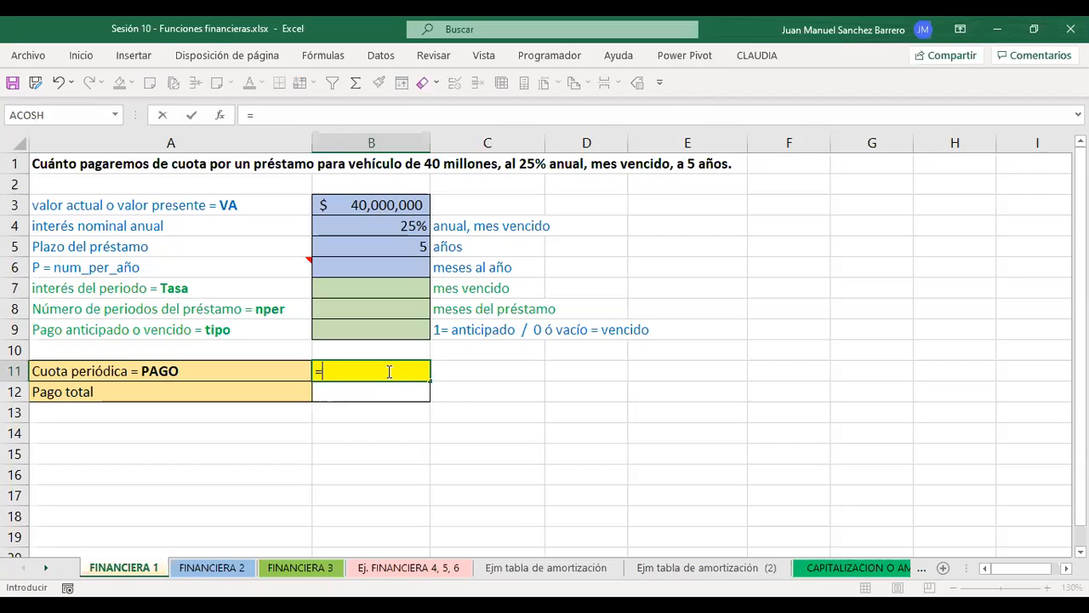
text(p)
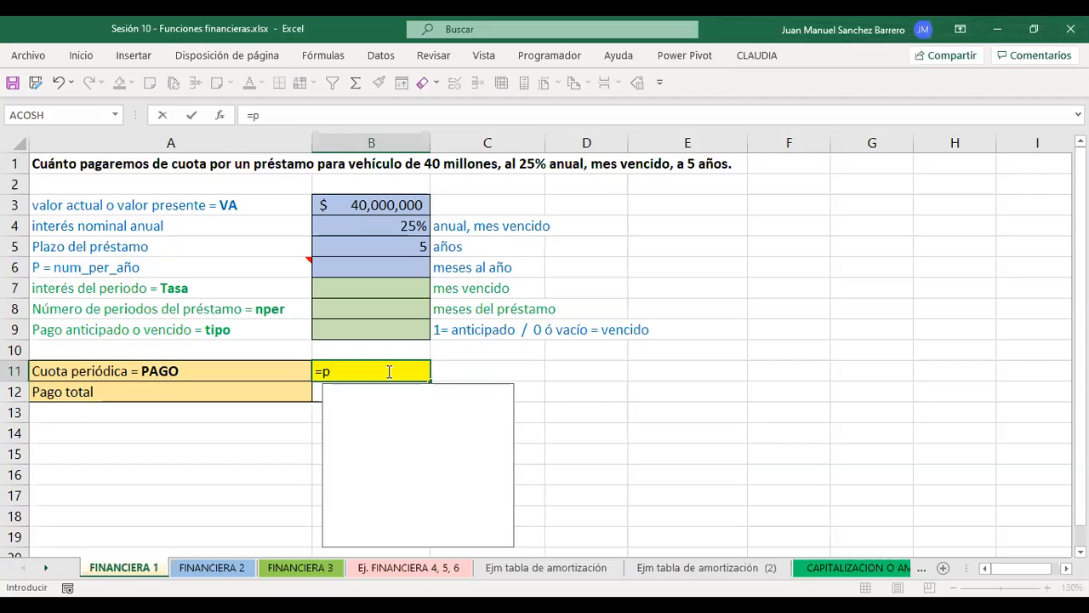
text(ago)
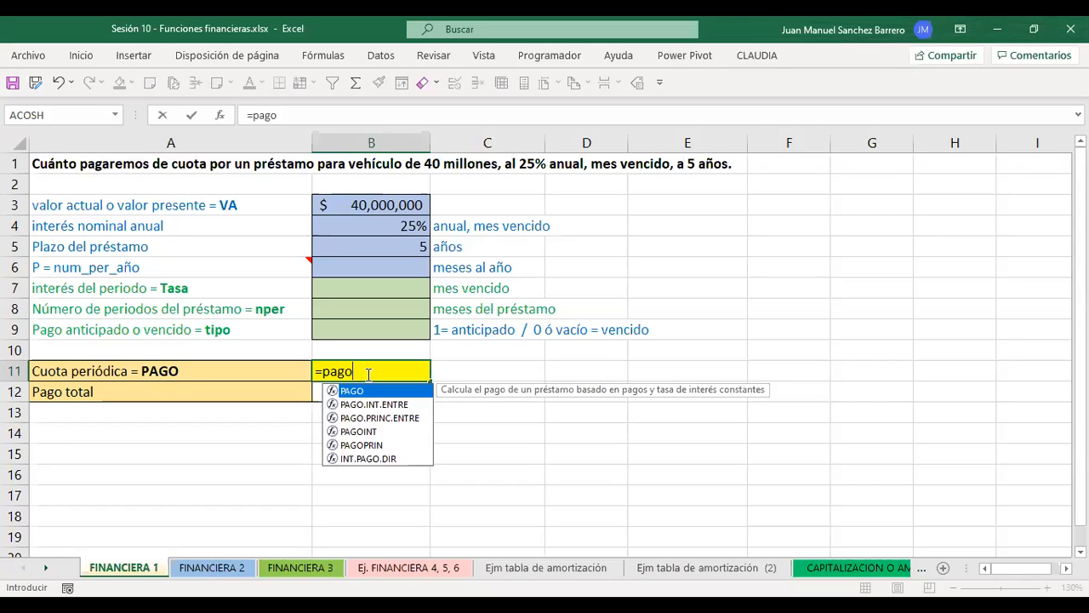
key(Tab)
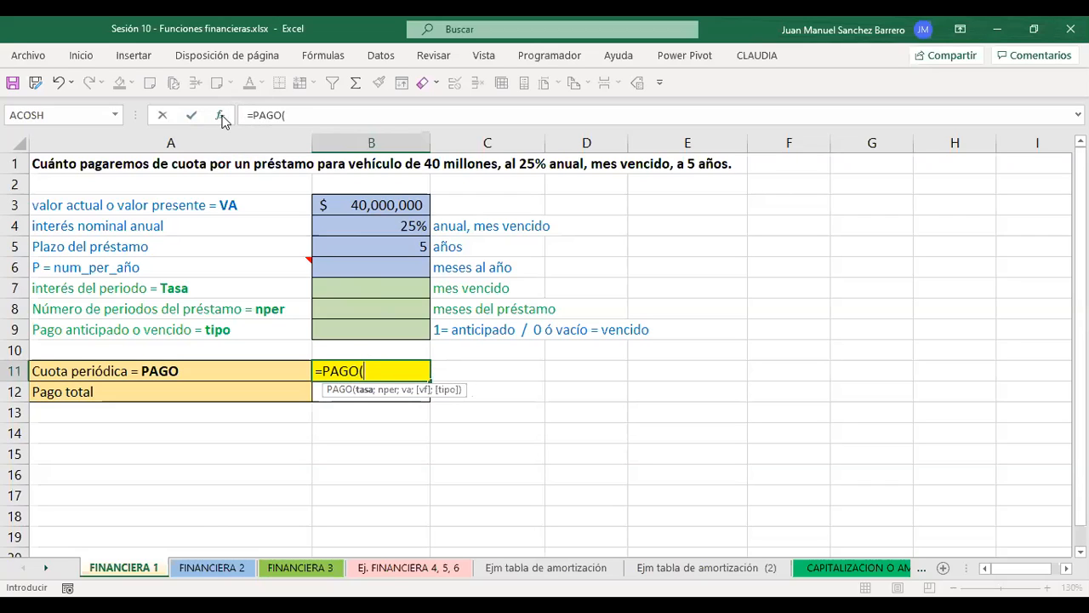
click(323, 55)
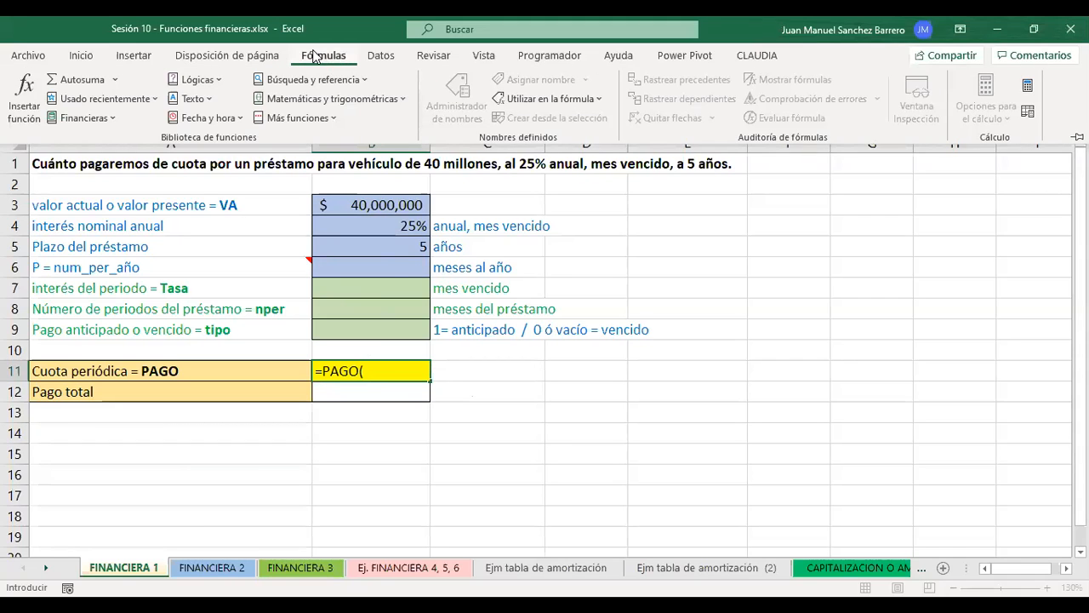
click(21, 109)
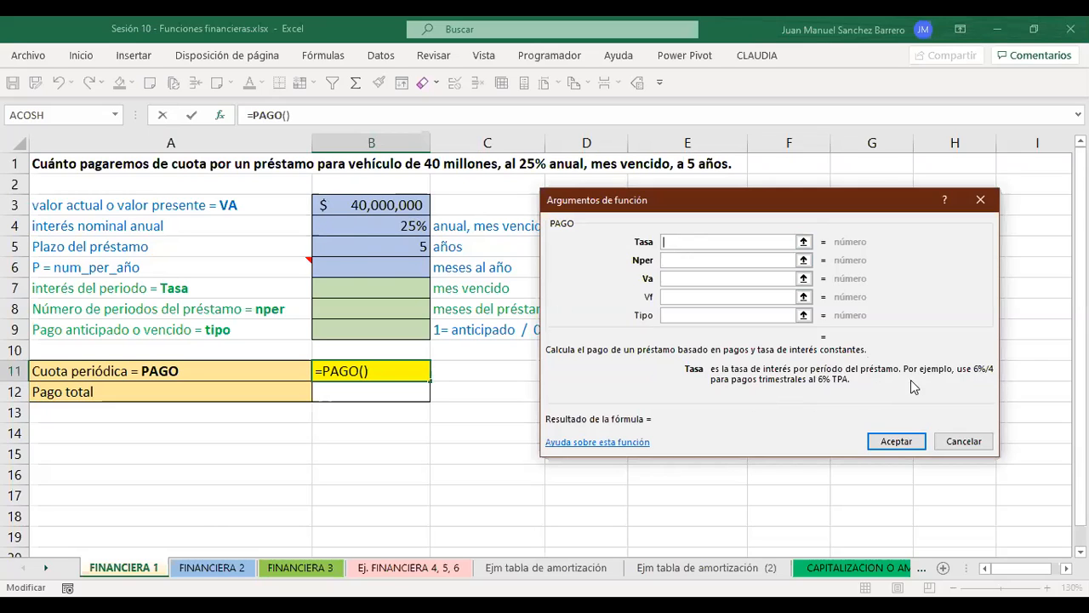
click(958, 438)
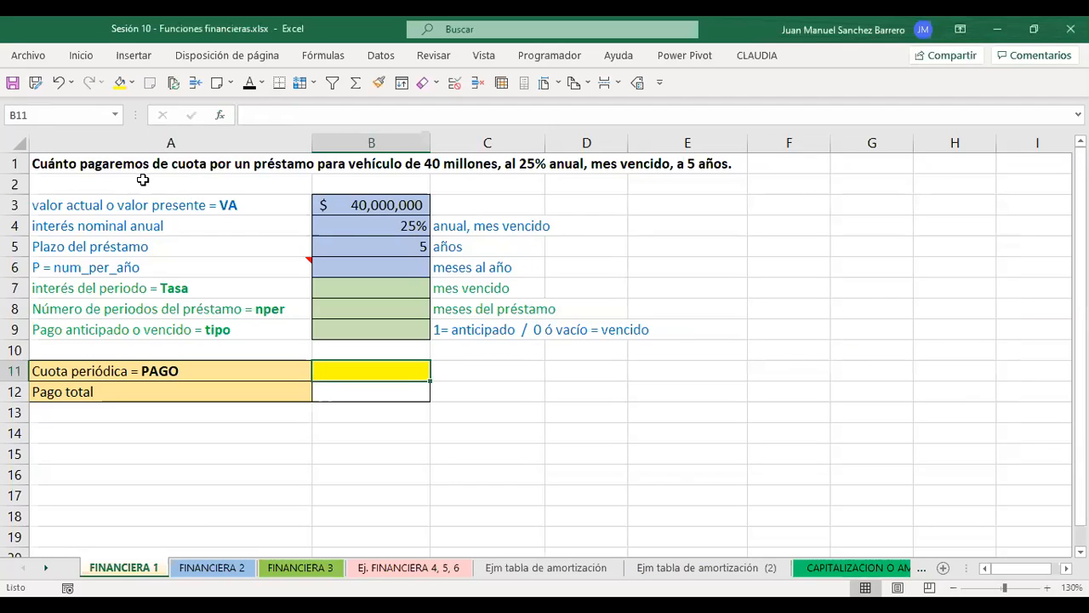
Examine the period interest row A7:B7, the annual rate in B4:C4 and the periods-per-year cell B6.
click(347, 286)
shift+click(227, 285)
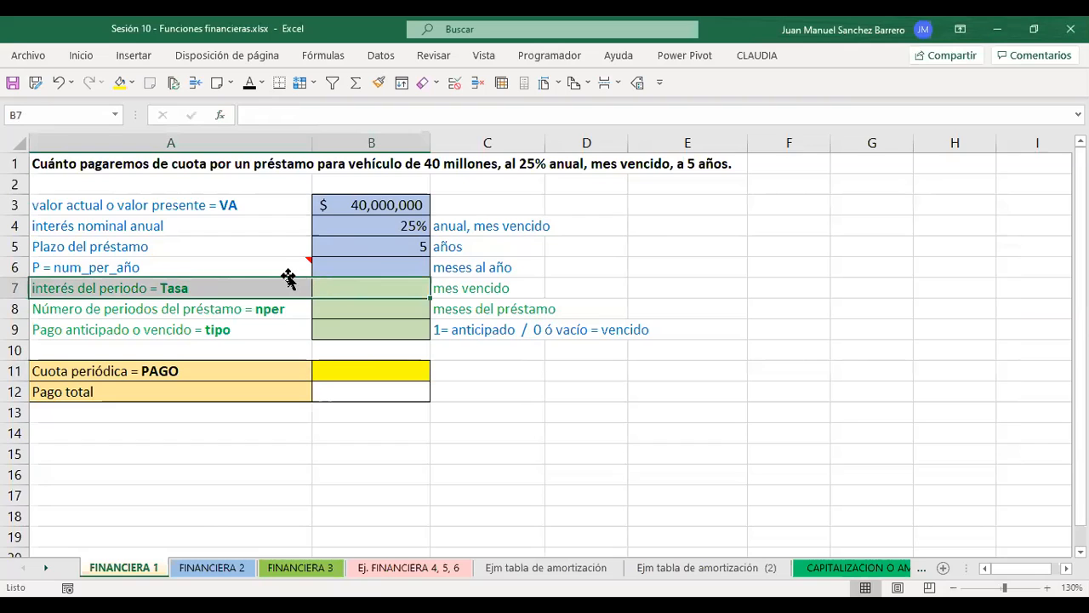
drag(345, 223, 459, 223)
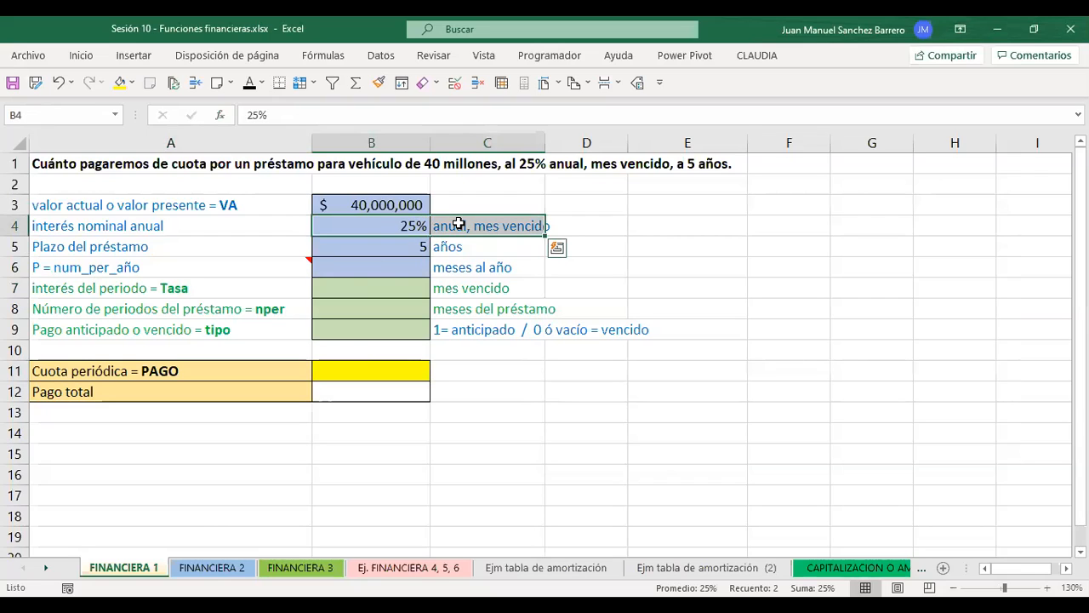
click(380, 267)
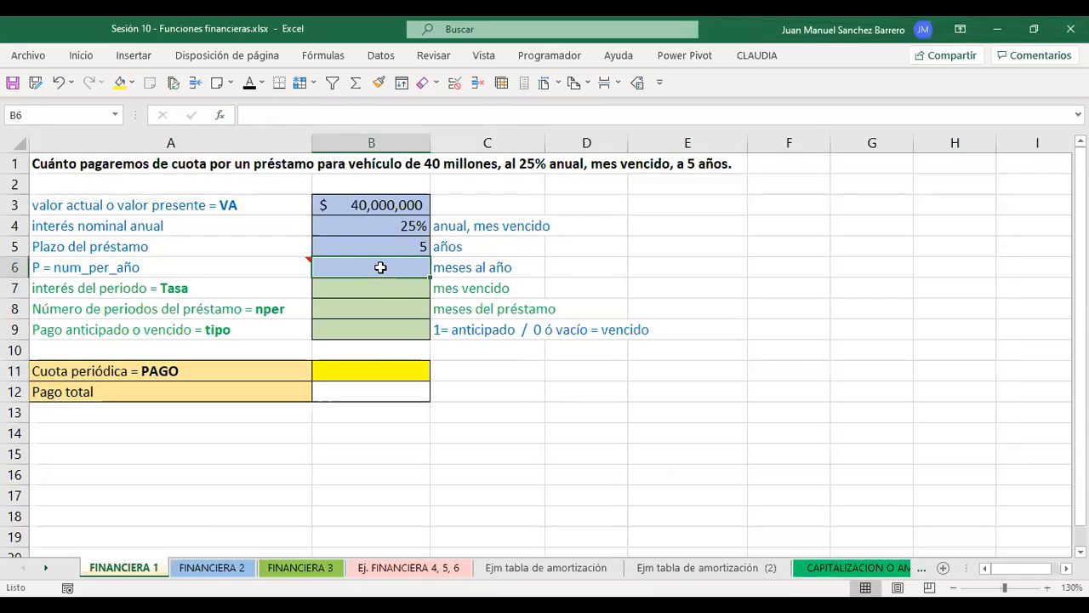
Make the text num_per_año in the label of A6 bold.
mouse_move(260, 267)
click(66, 268)
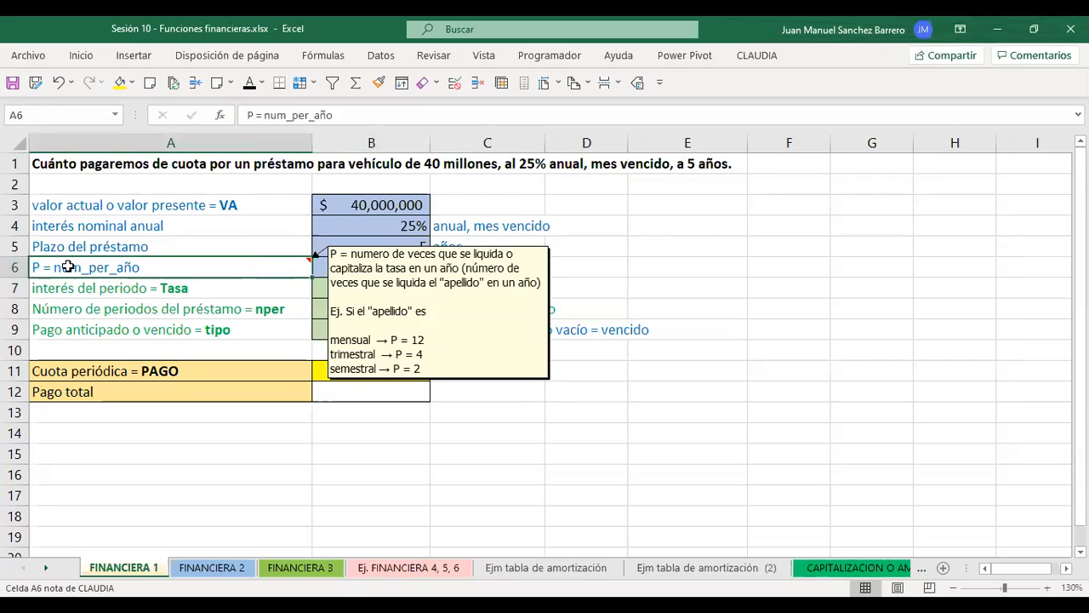
double_click(66, 267)
drag(53, 267, 194, 270)
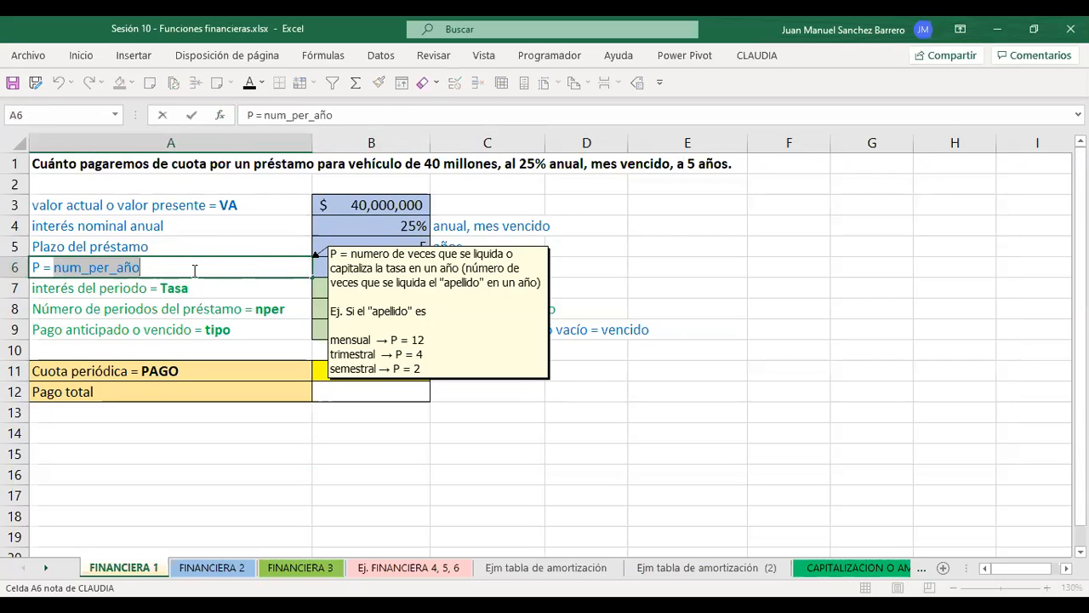
key(ctrl+n)
key(Return)
click(191, 267)
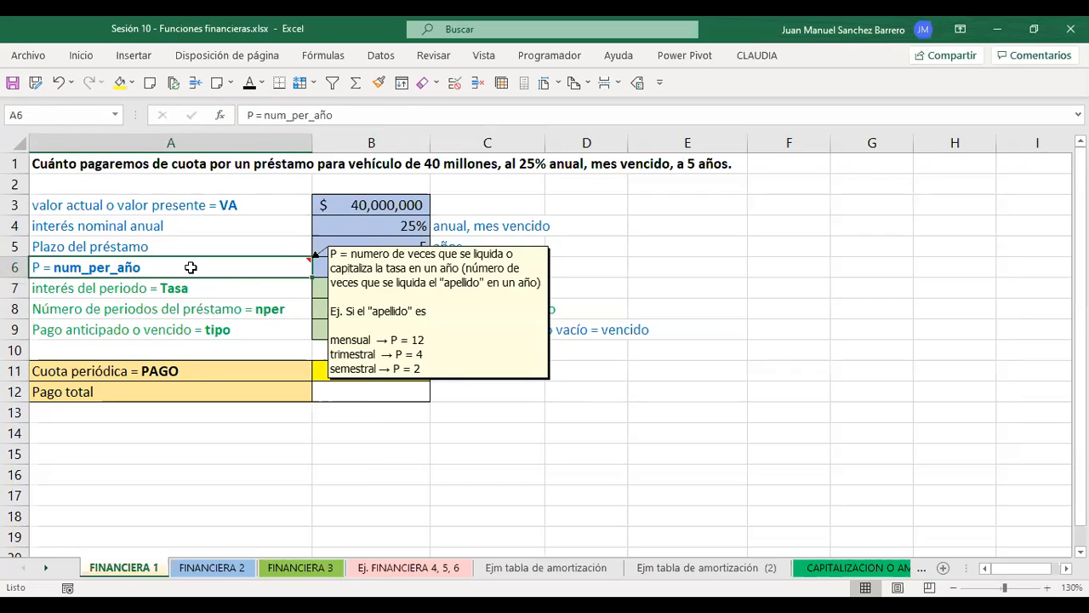
Show the note on A6, review its P values for mensual, trimestral and semestral, and hide it again.
right_click(191, 267)
click(264, 490)
click(434, 343)
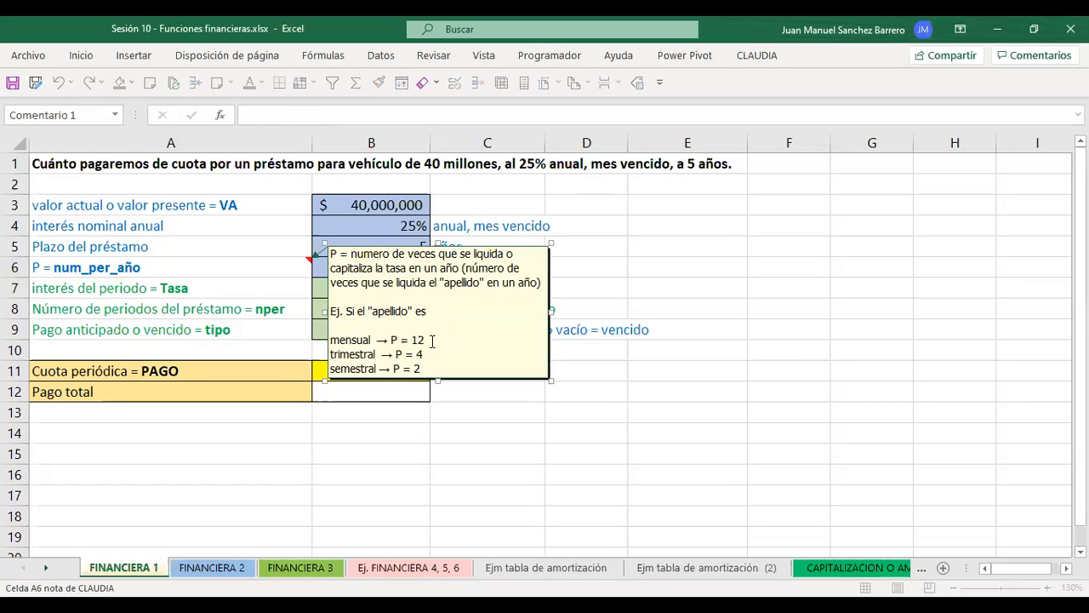
drag(421, 340, 315, 335)
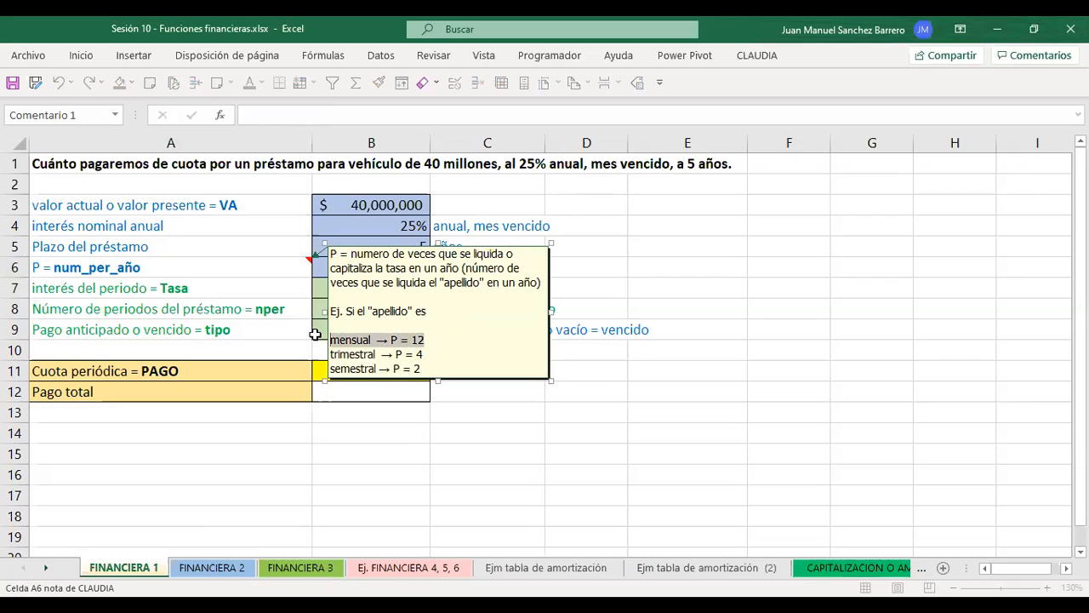
drag(446, 354, 324, 350)
drag(439, 368, 321, 368)
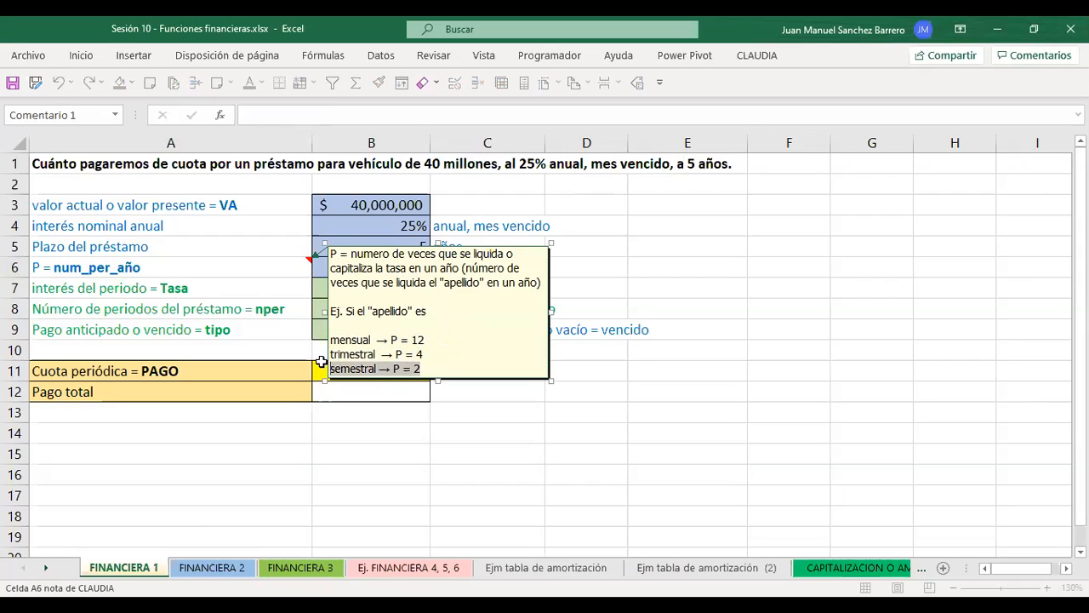
click(248, 269)
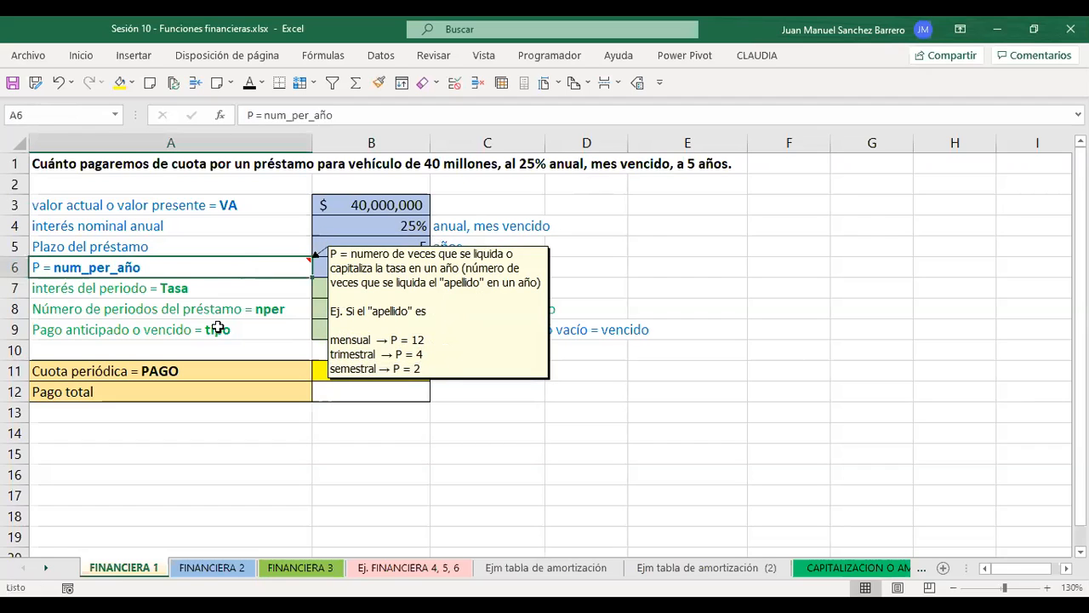
right_click(180, 273)
click(226, 491)
Enter 12 as the number of periods per year in B6.
key(Right)
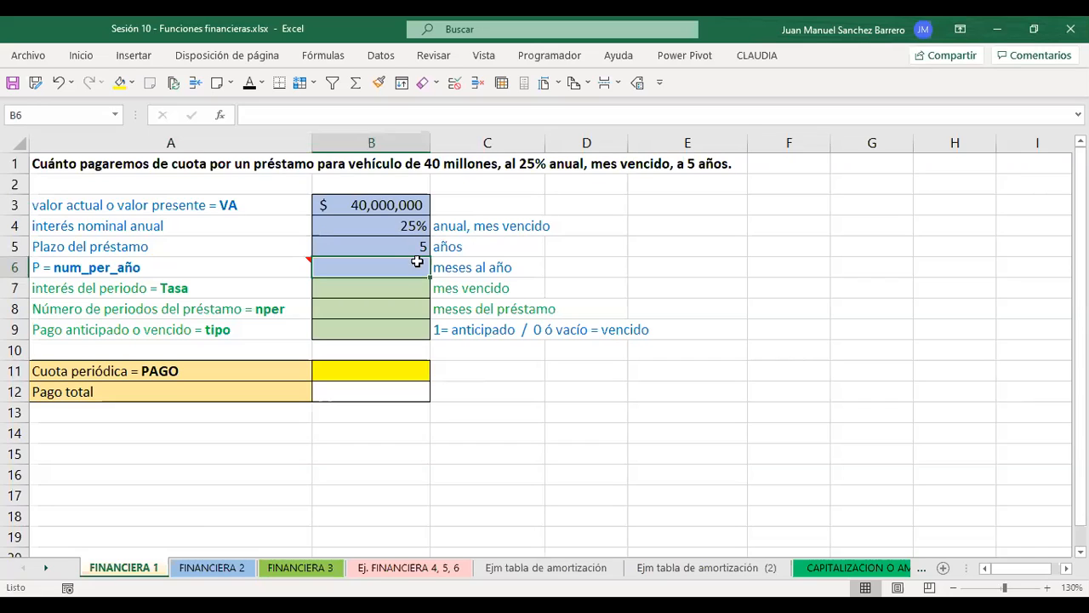
text(12)
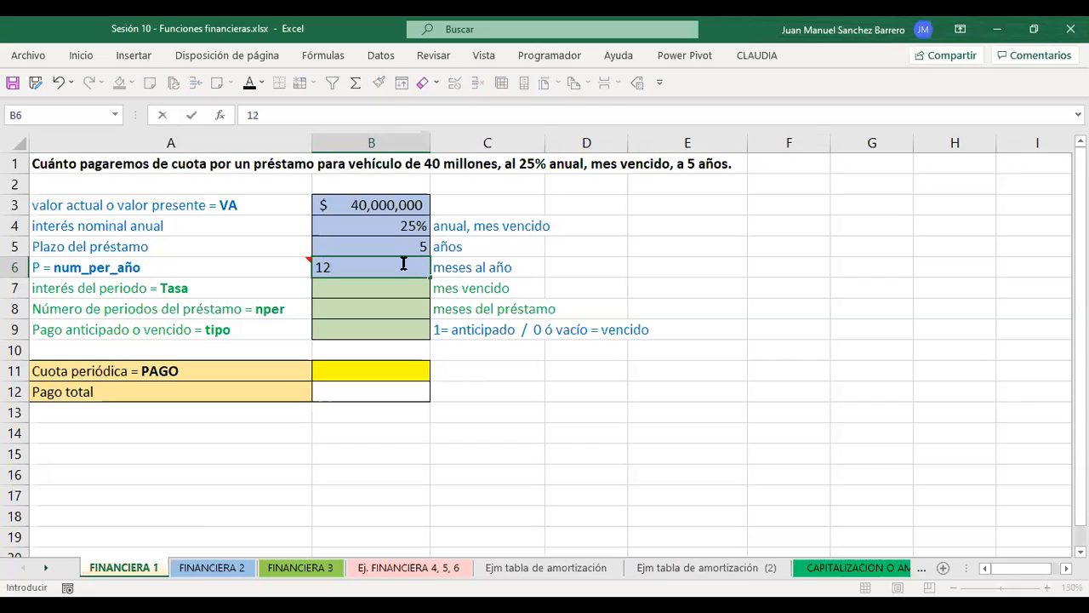
key(Right)
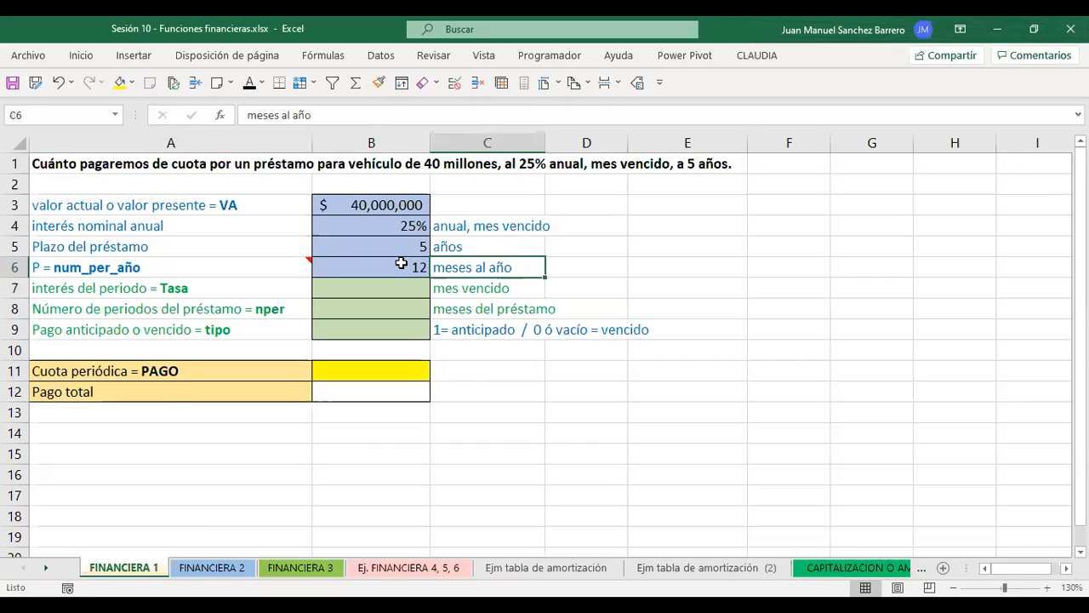
Change the unit label in C6 to "periodos o meses al año".
double_click(447, 267)
text(periodos o)
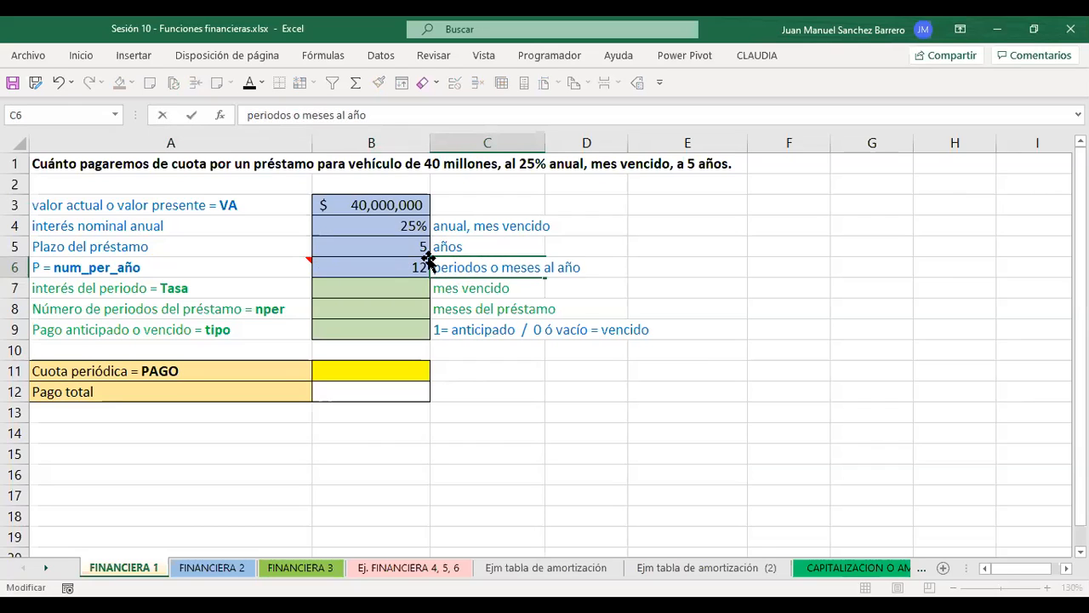
key(Return)
click(442, 266)
click(404, 262)
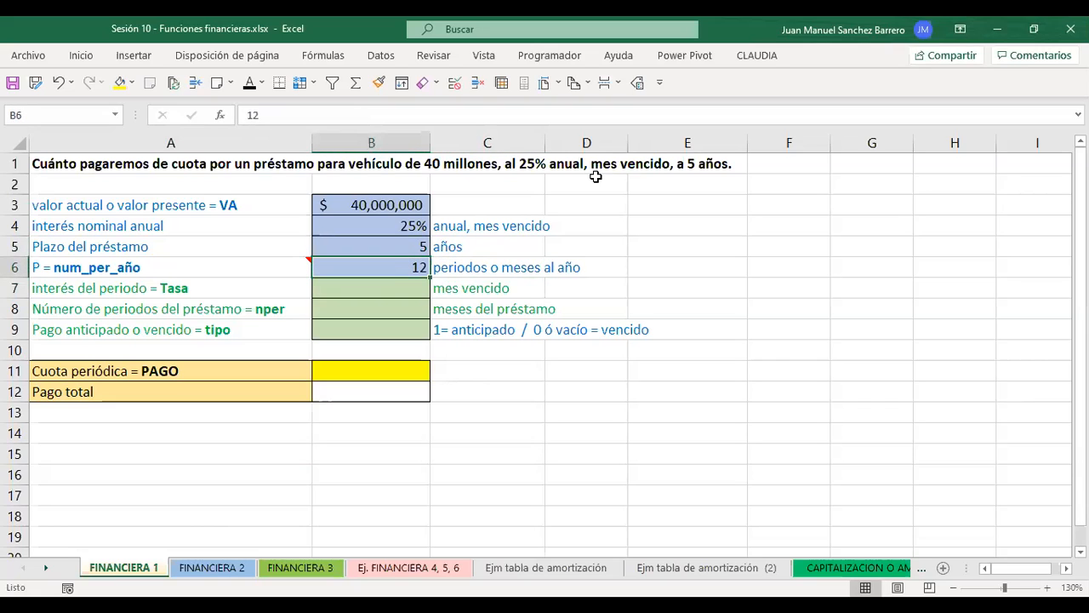
Calculate the monthly interest rate in B7 by dividing the nominal annual rate by the periods per year, =B4/B6.
click(399, 289)
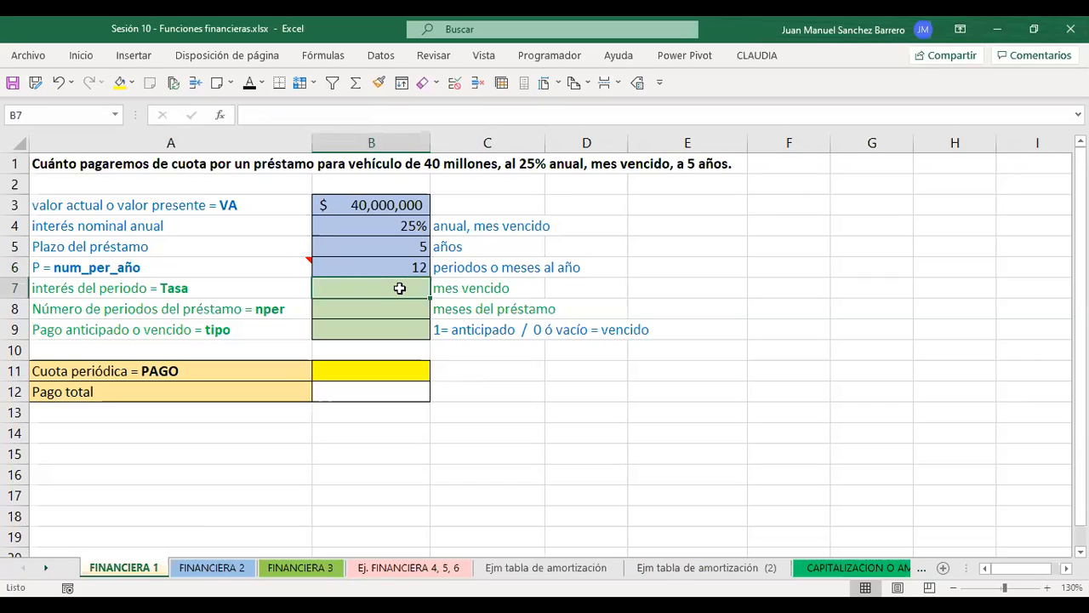
drag(391, 225, 495, 225)
drag(384, 267, 510, 258)
click(377, 287)
text(=)
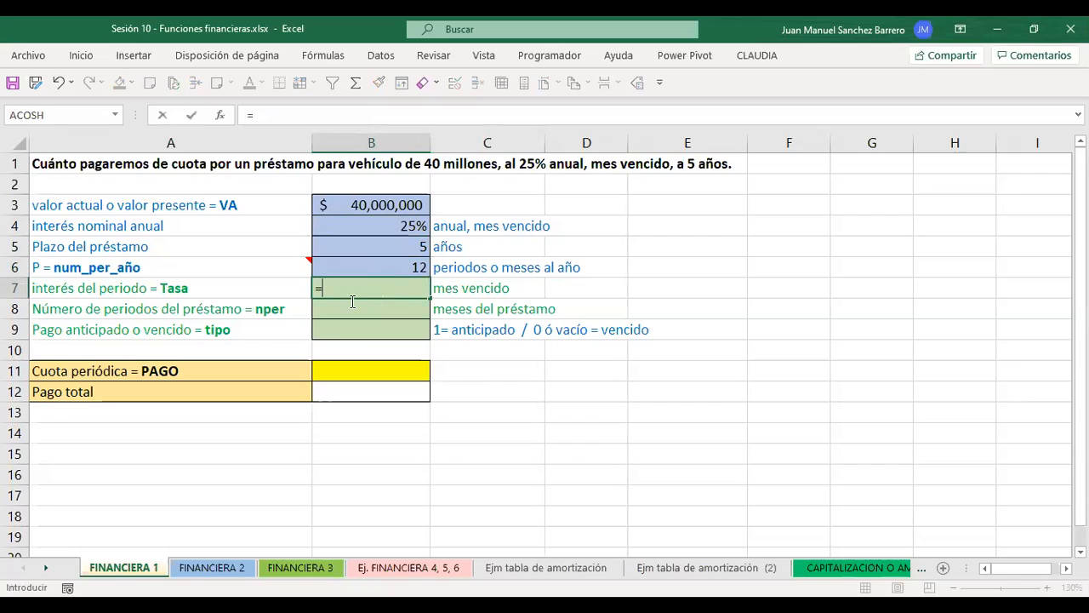
click(339, 228)
text(/)
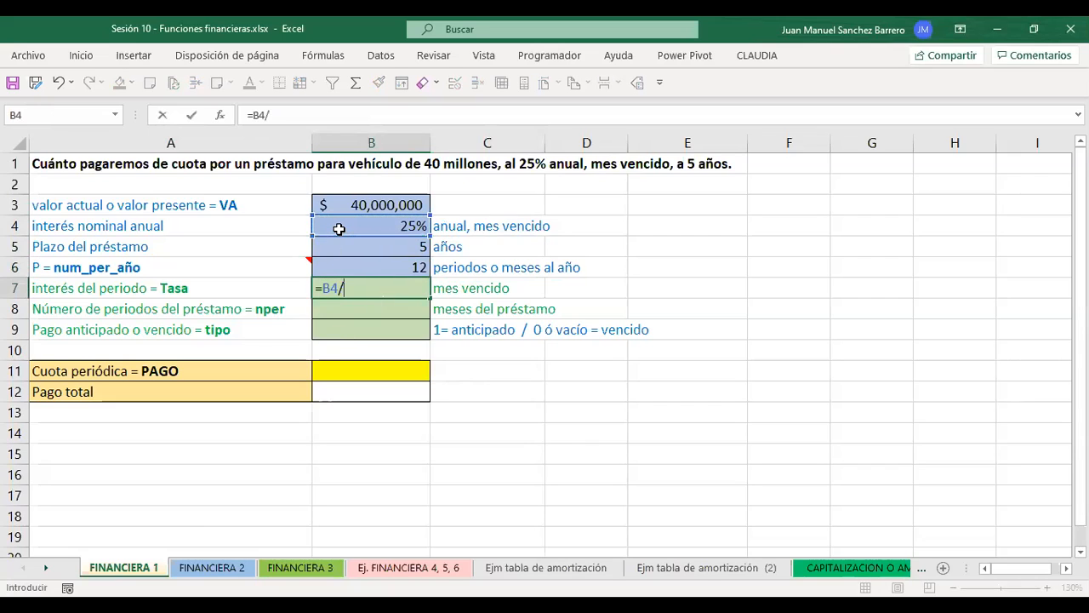
click(353, 268)
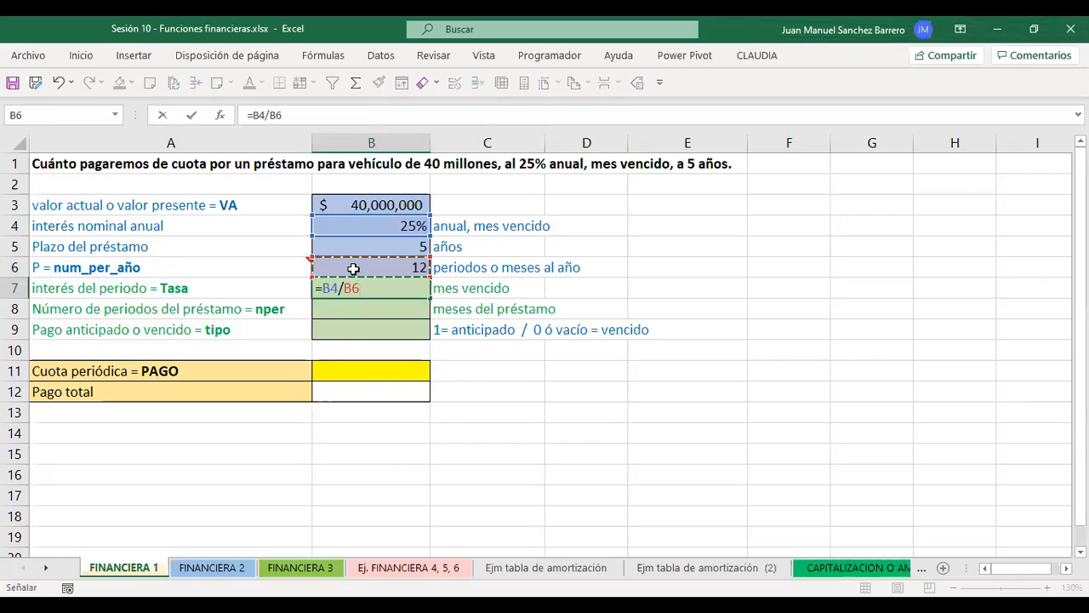
key(Return)
click(366, 289)
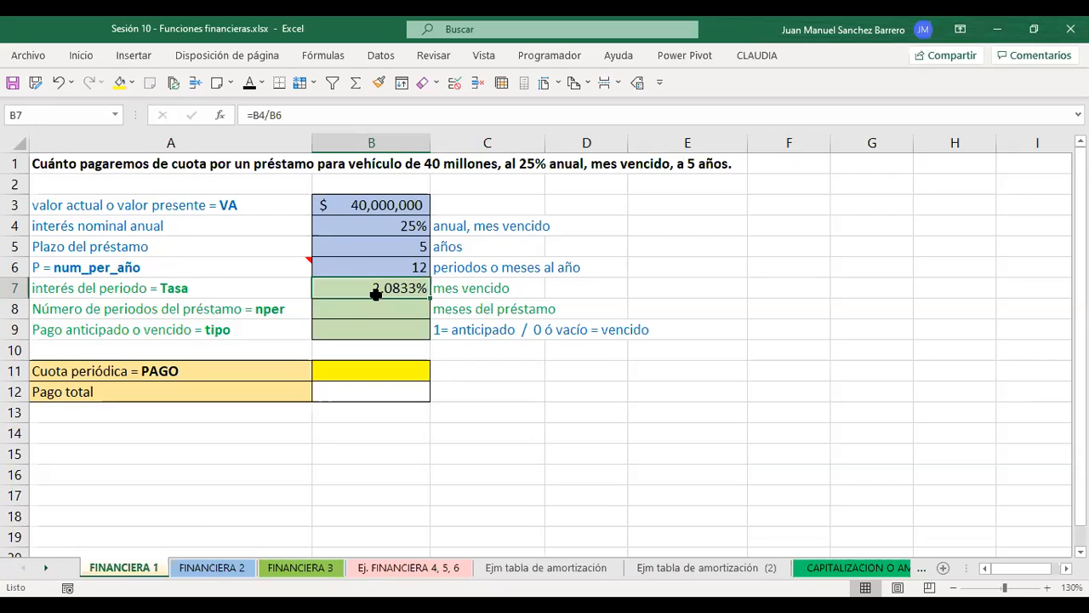
click(464, 283)
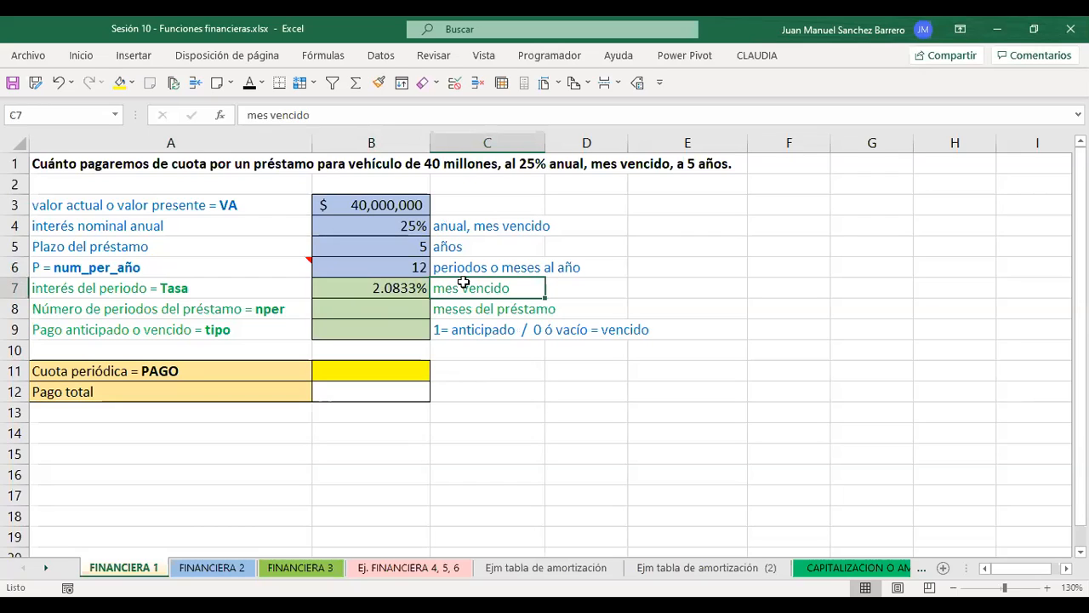
click(366, 292)
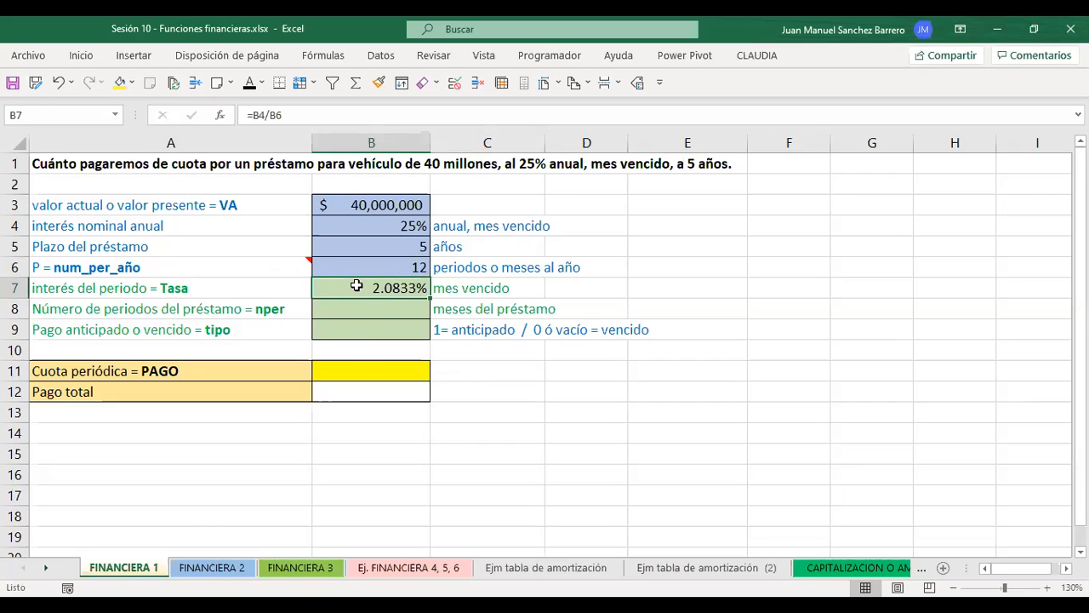
double_click(369, 371)
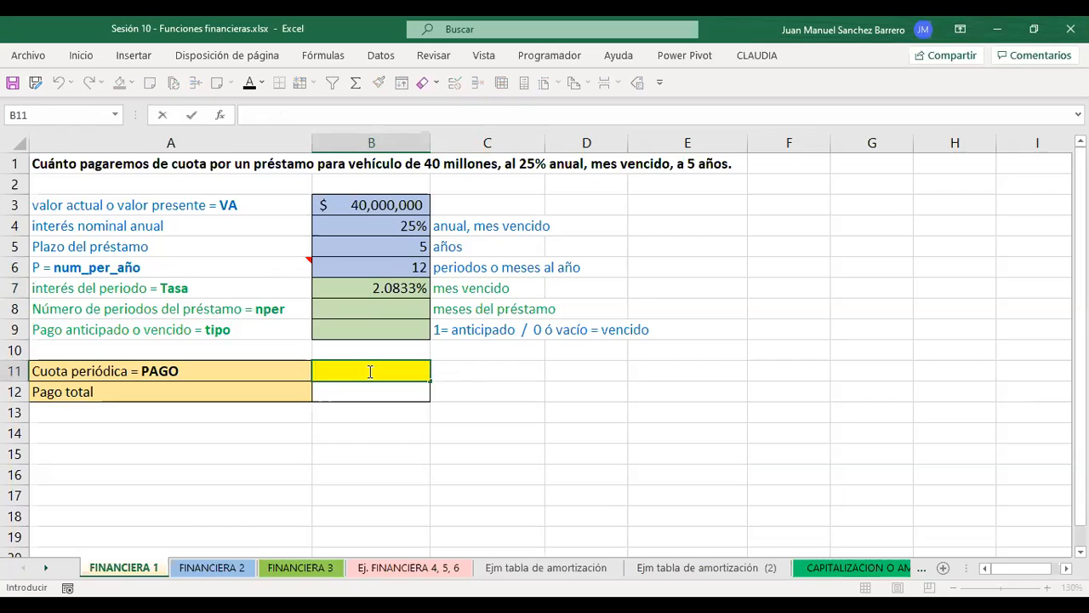
text(=p)
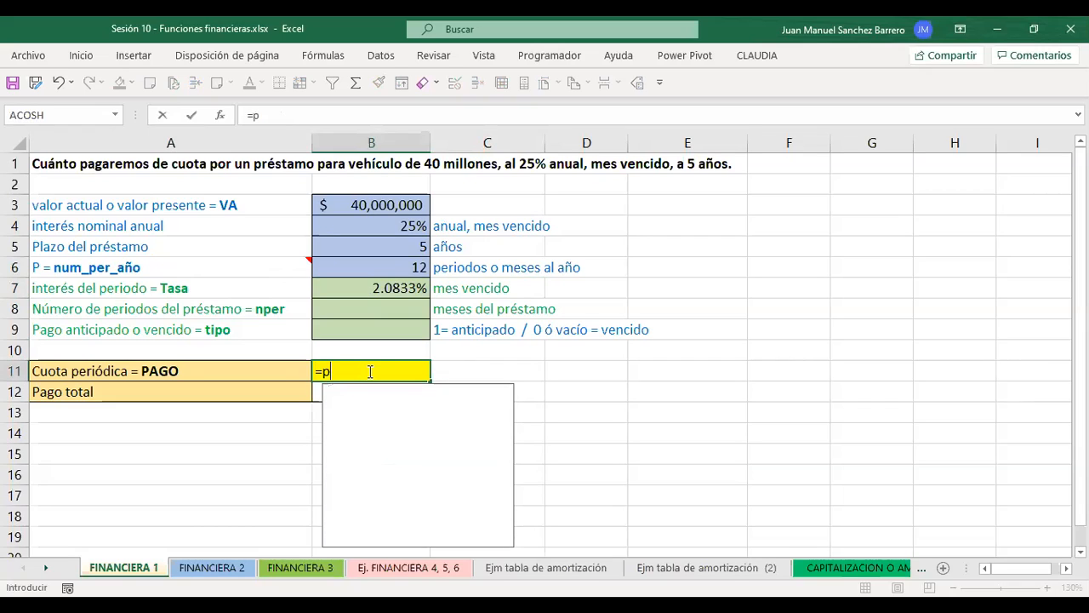
double_click(329, 392)
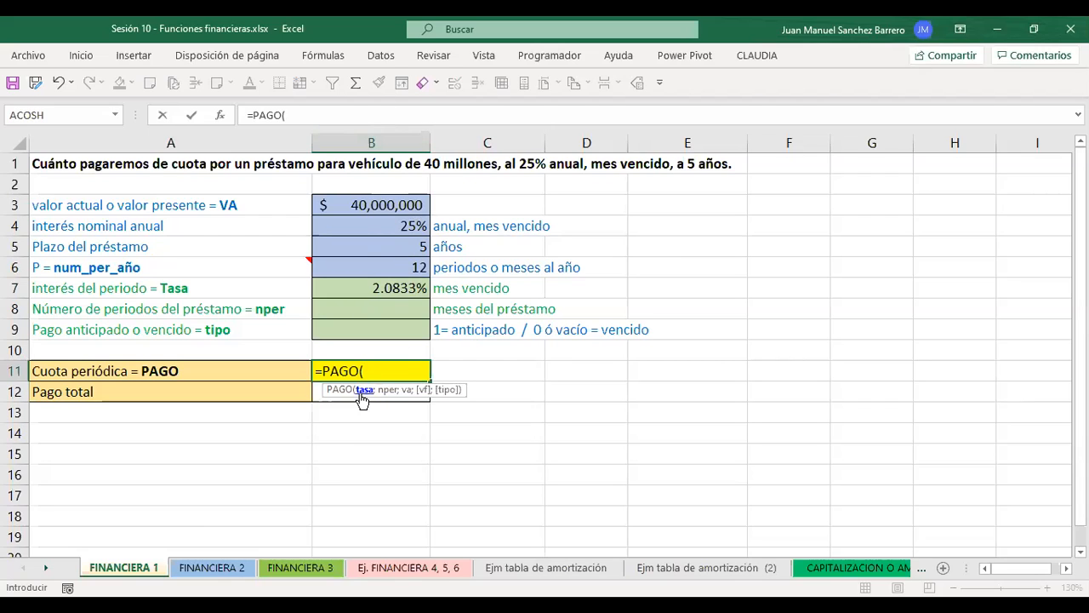
click(217, 115)
click(694, 257)
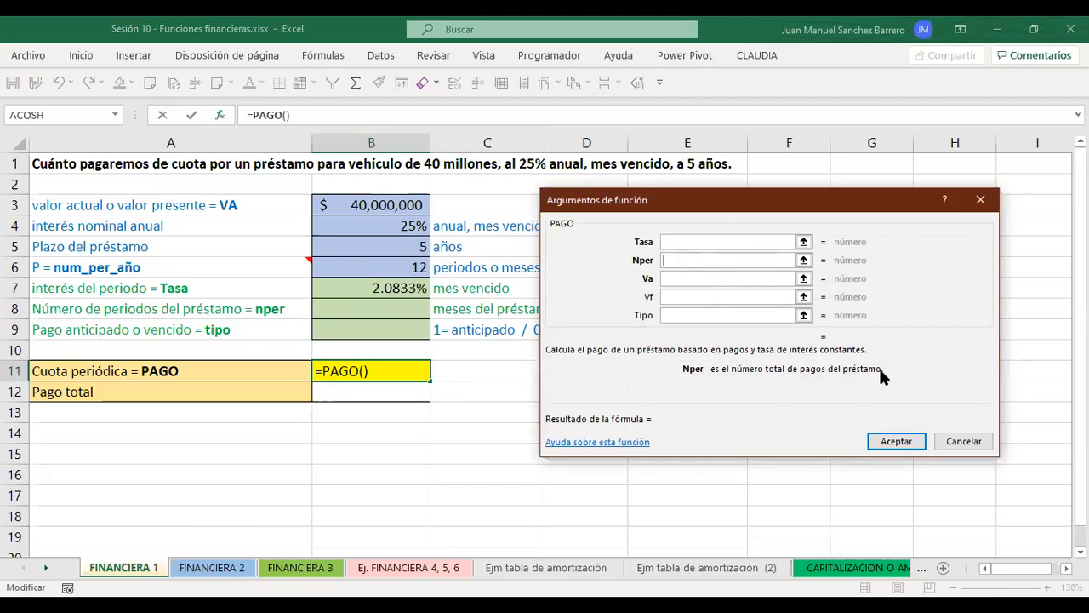
click(956, 443)
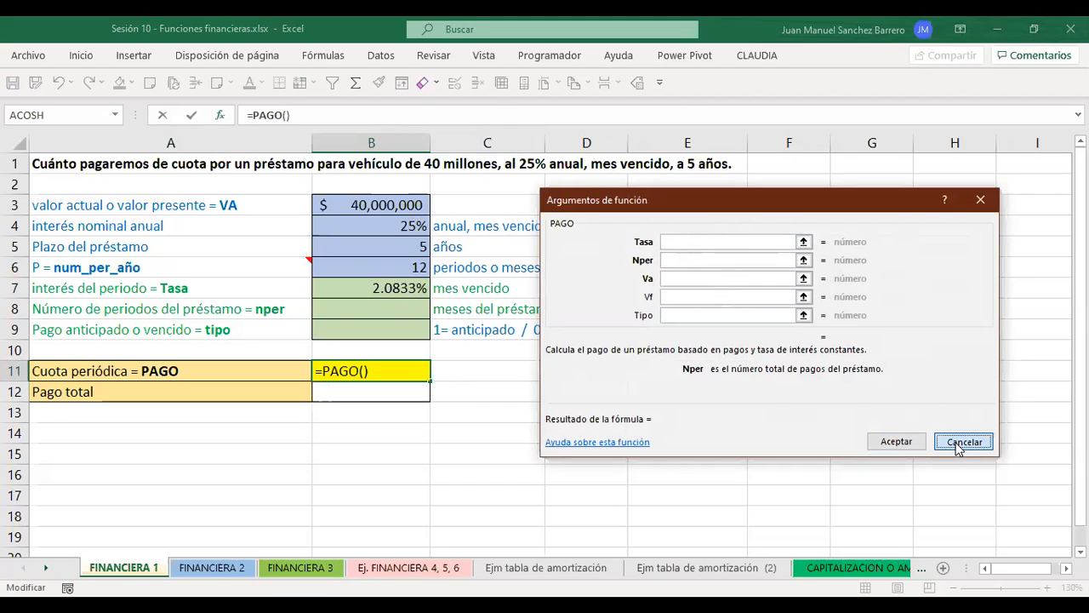
Calculate the loan's number of periods in B8 by multiplying the term in years by the periods per year, =B5*B6.
click(366, 254)
drag(366, 257, 369, 264)
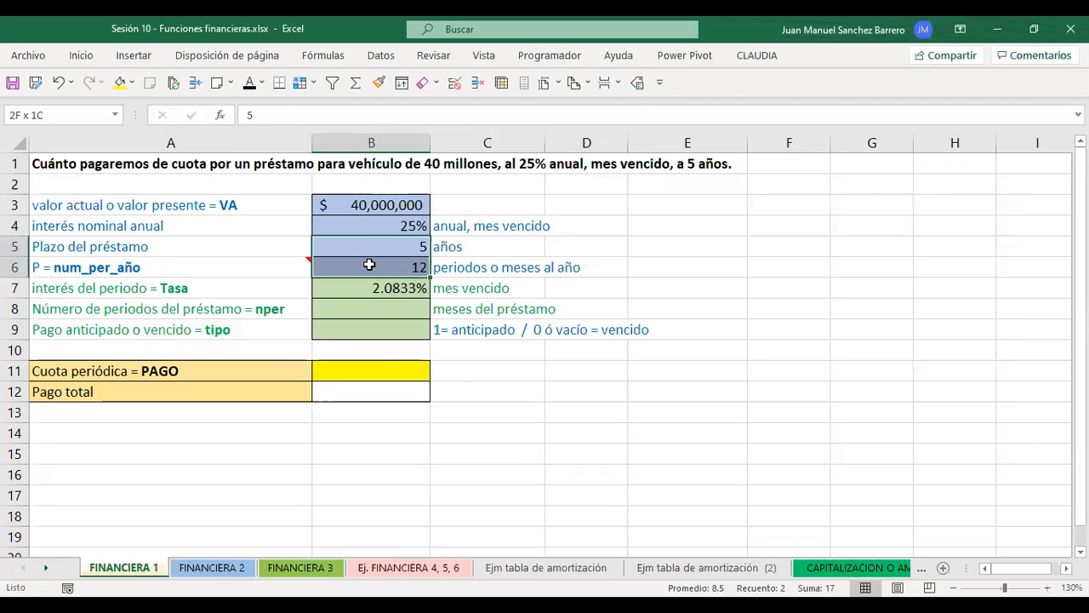
click(384, 266)
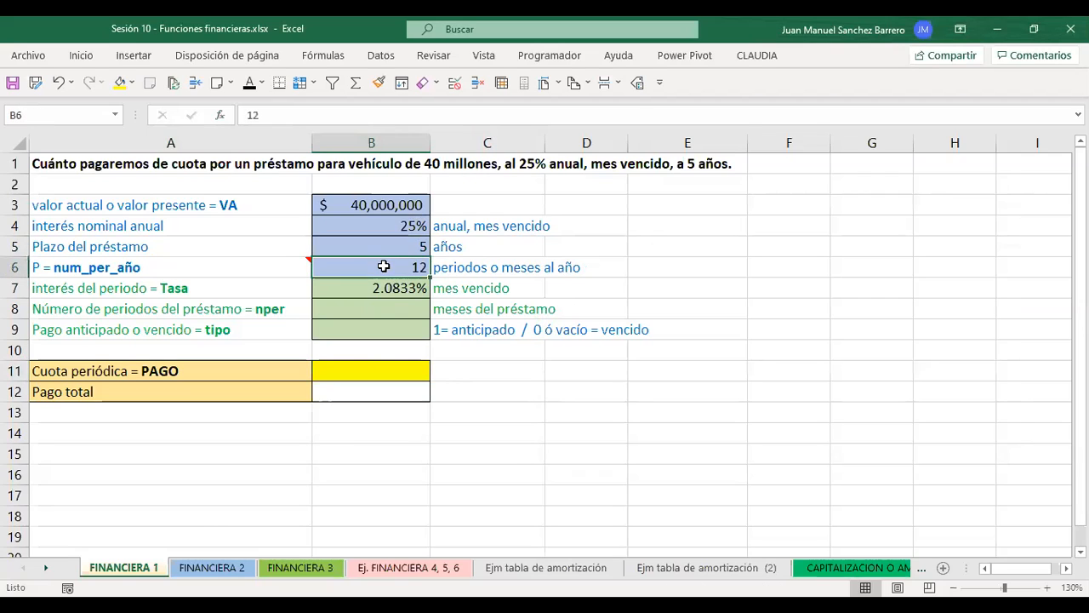
click(375, 308)
text(=)
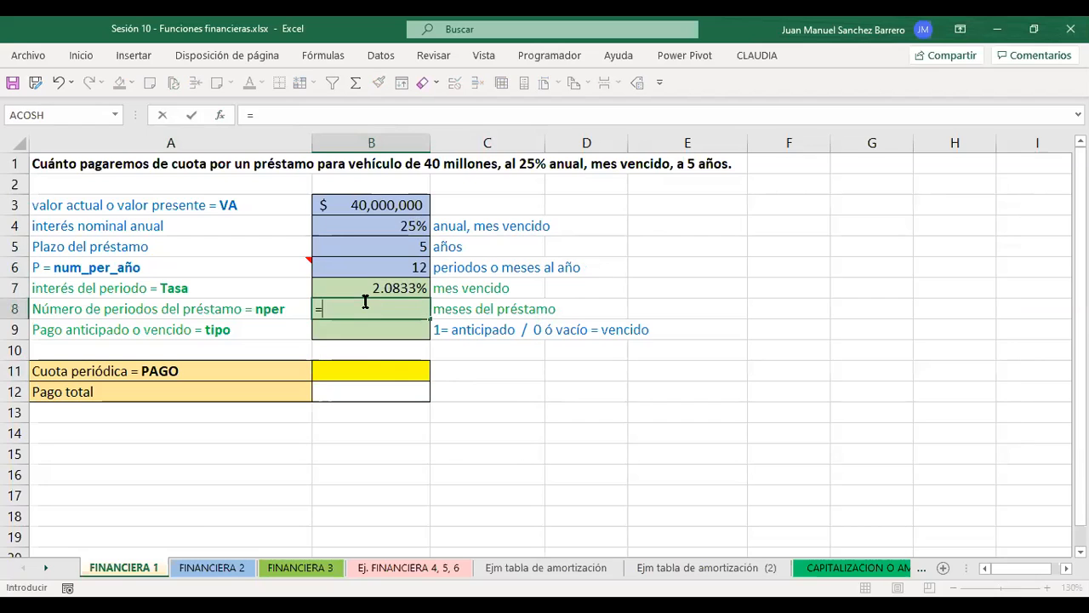
click(356, 241)
text(*)
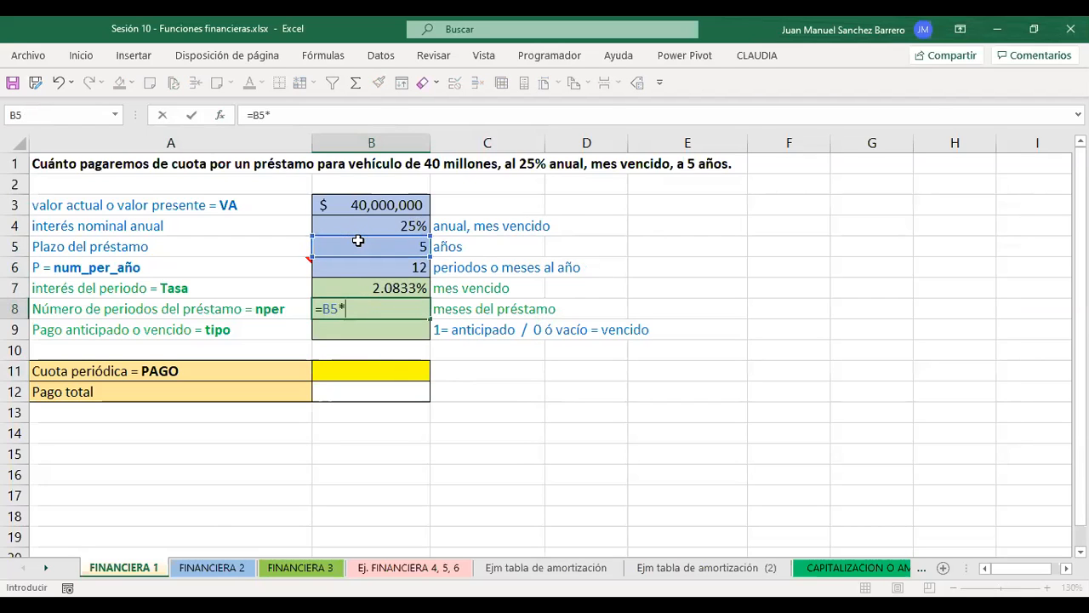
click(369, 267)
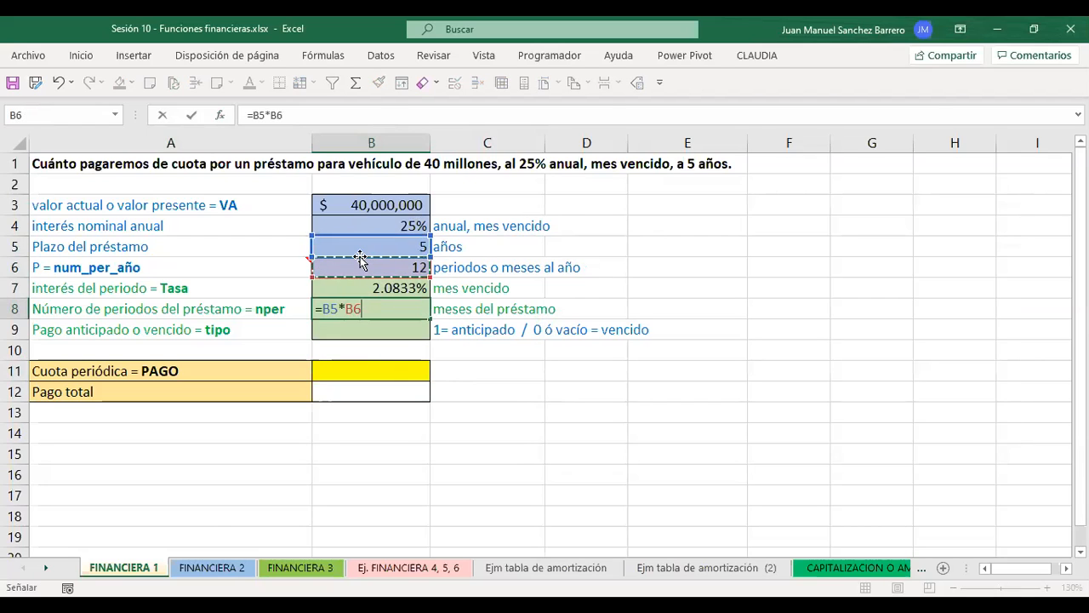
key(Return)
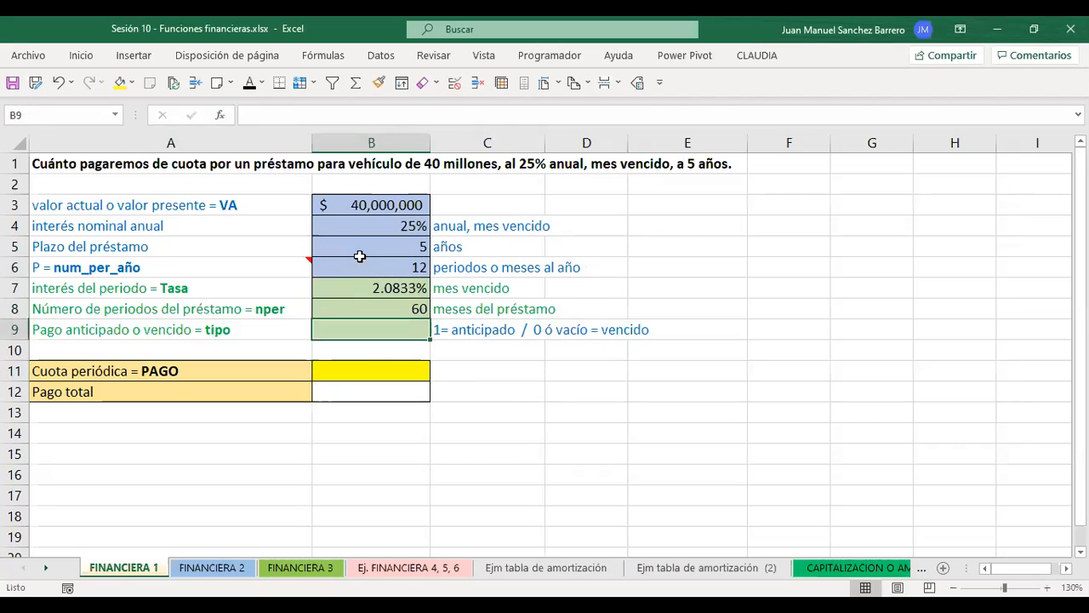
click(359, 306)
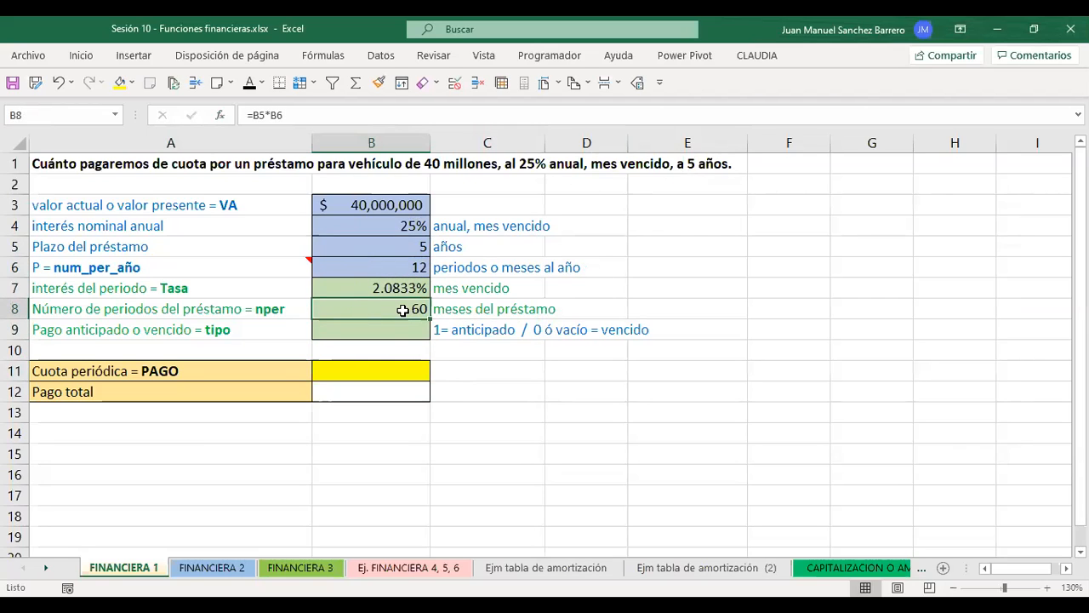
Capitalize nper as "Nper" in the label of A8.
double_click(286, 309)
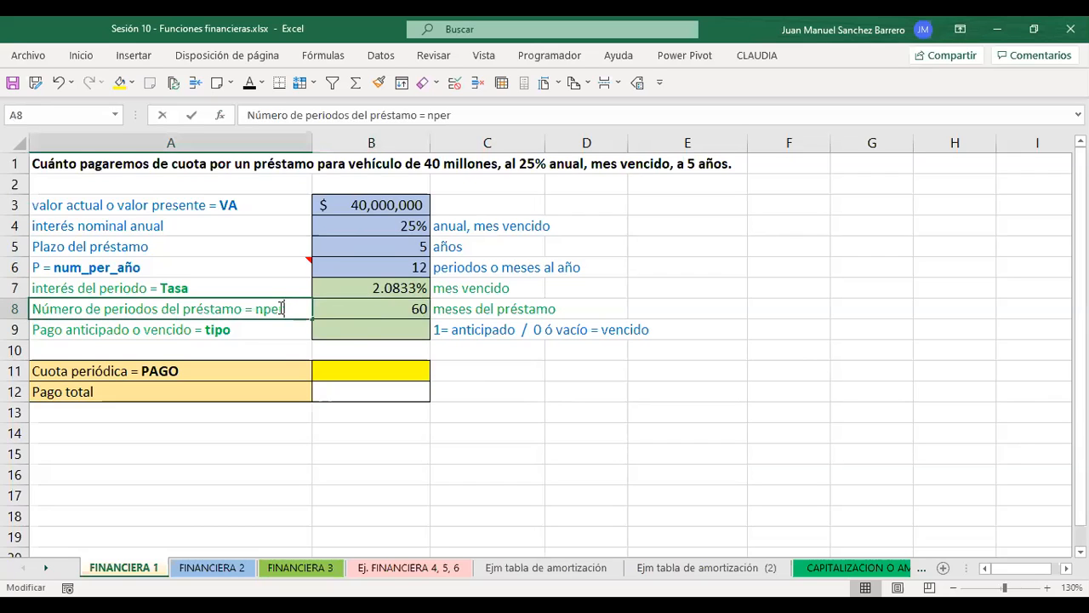
click(256, 308)
key(Delete)
text(N)
key(Return)
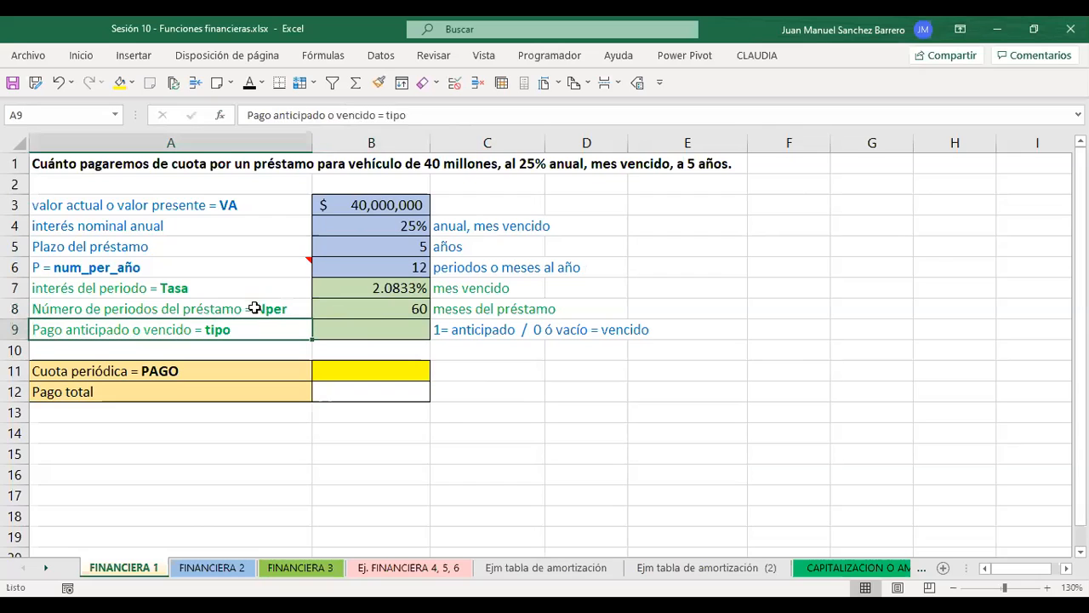
click(255, 308)
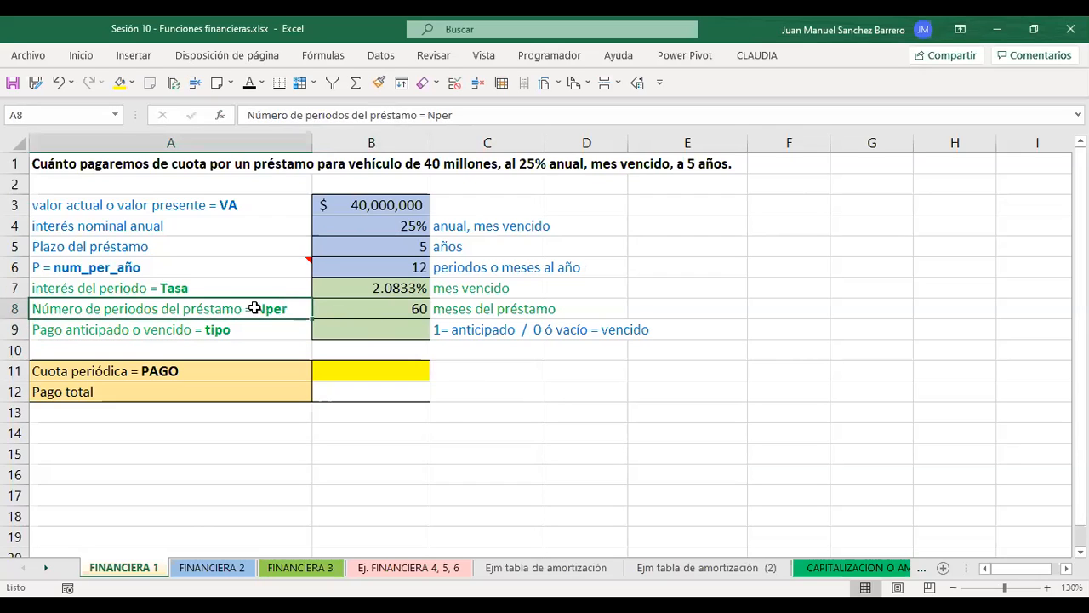
click(347, 309)
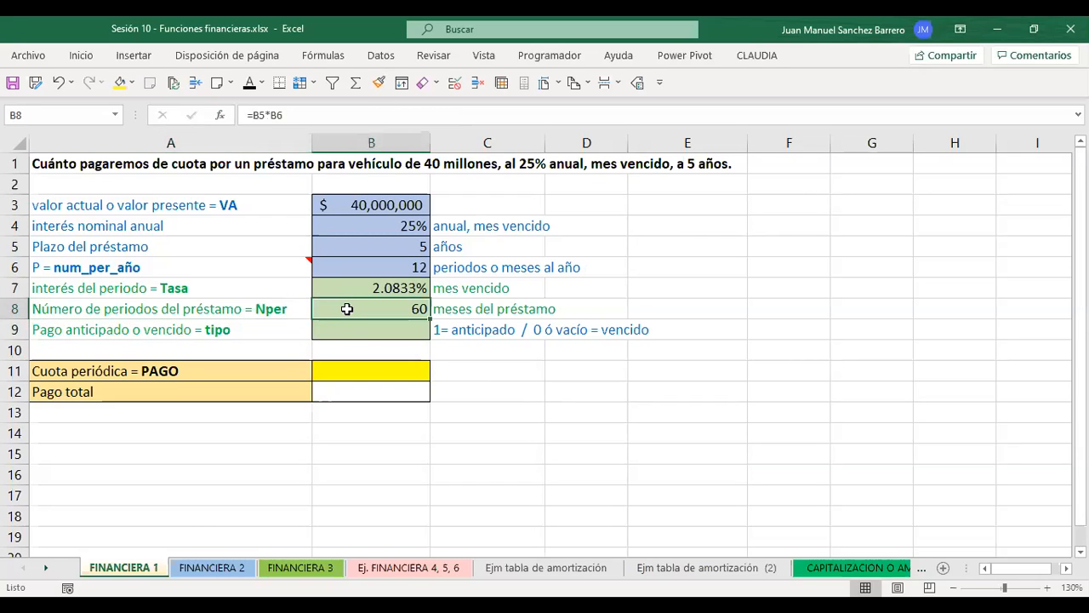
Start a PAGO formula in B11 with B7 as tasa, B8 as nper and B3 as va.
click(351, 368)
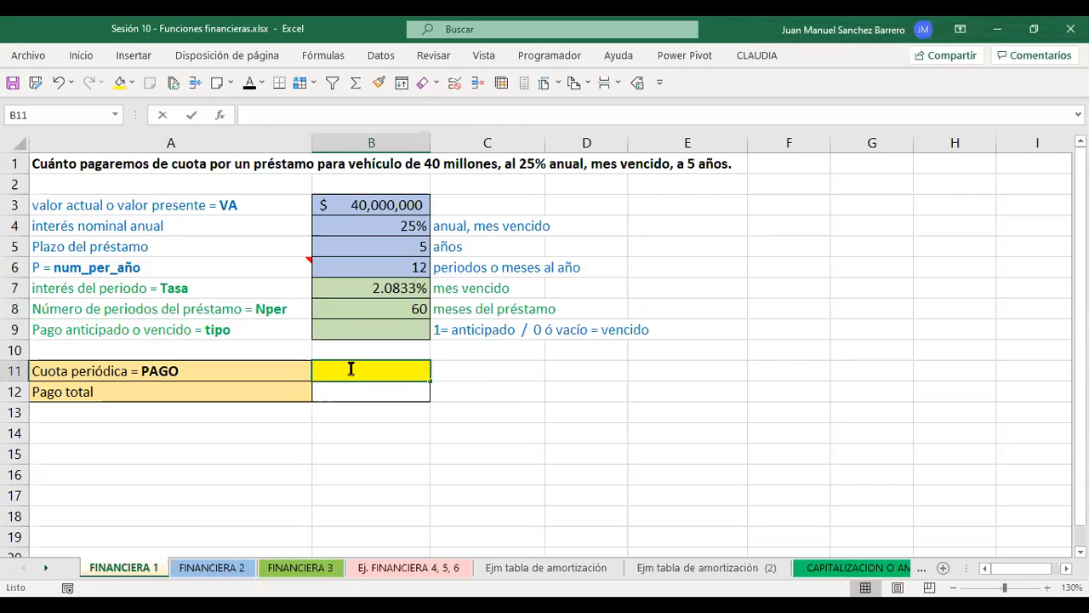
text(=p)
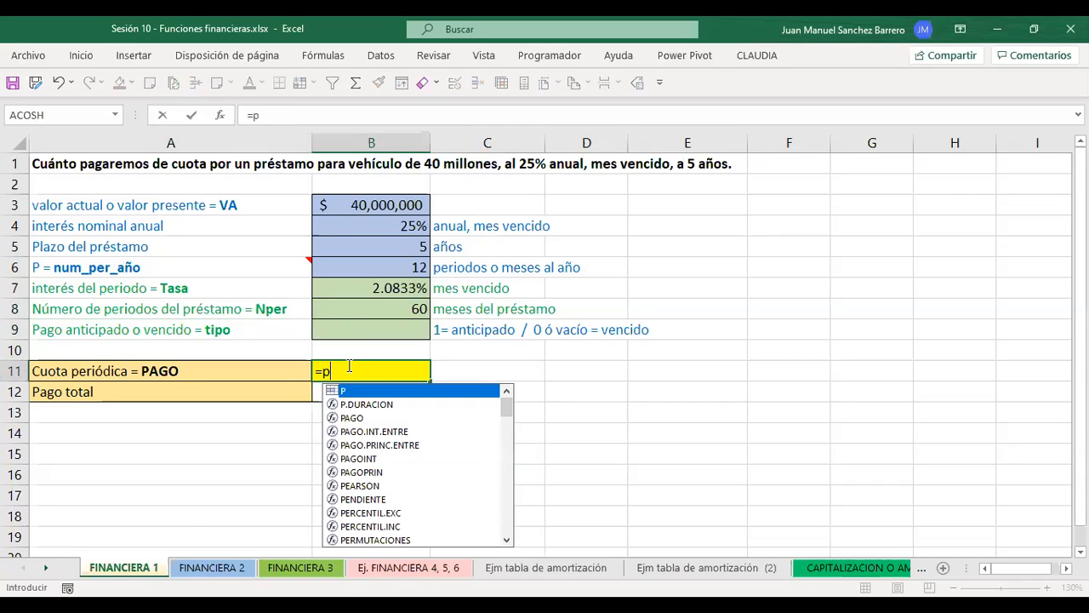
double_click(352, 417)
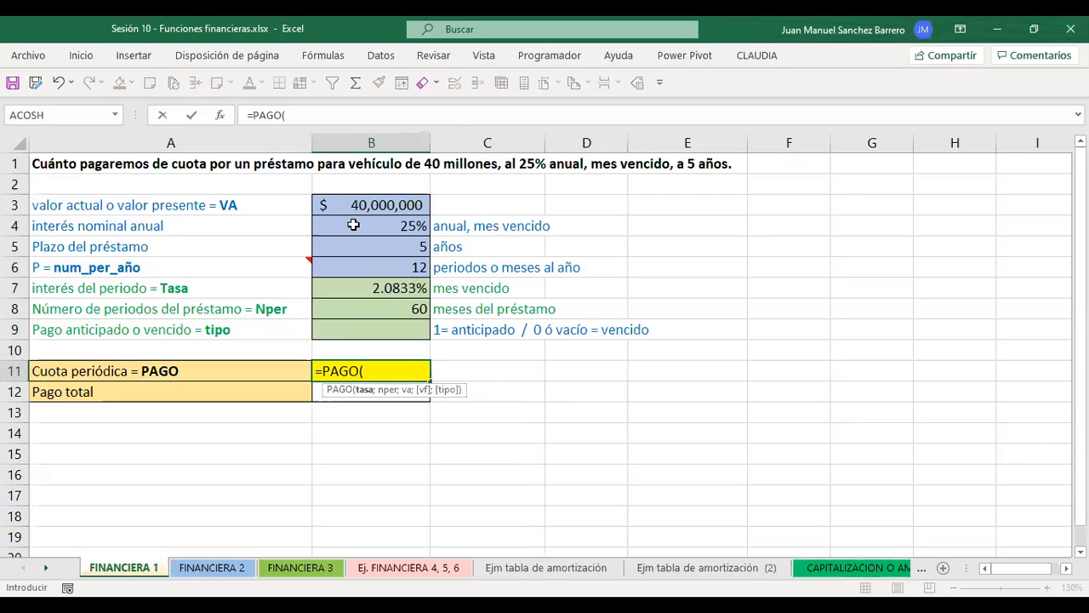
click(362, 286)
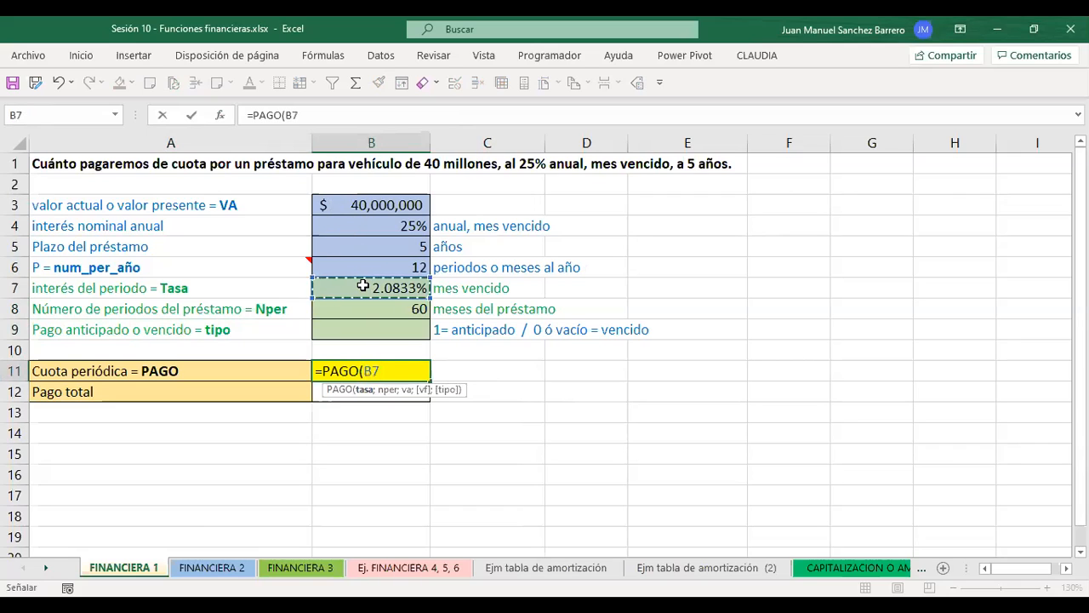
text(;)
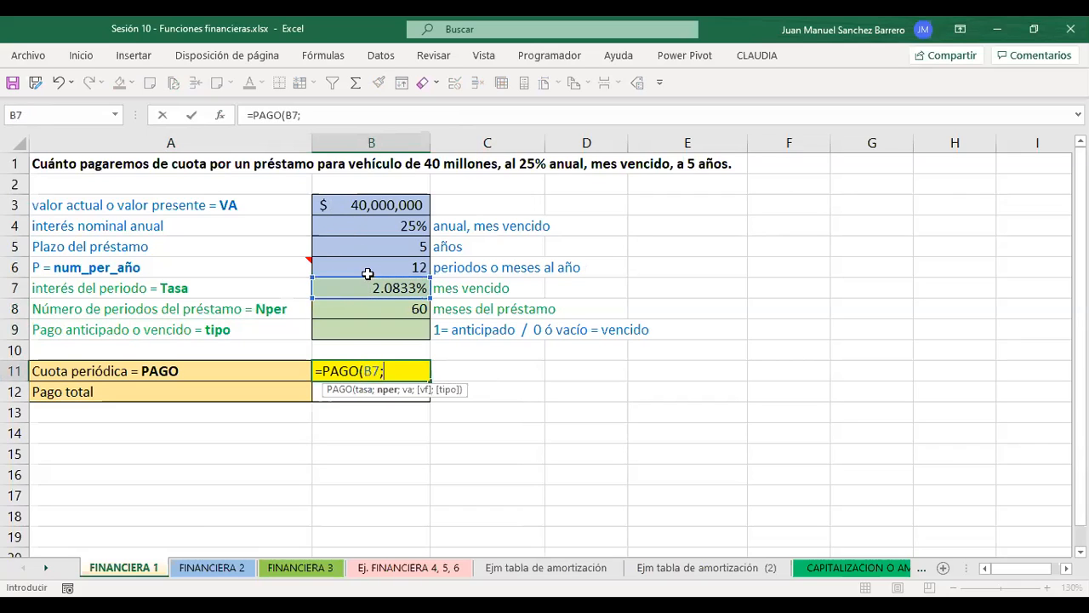
click(364, 309)
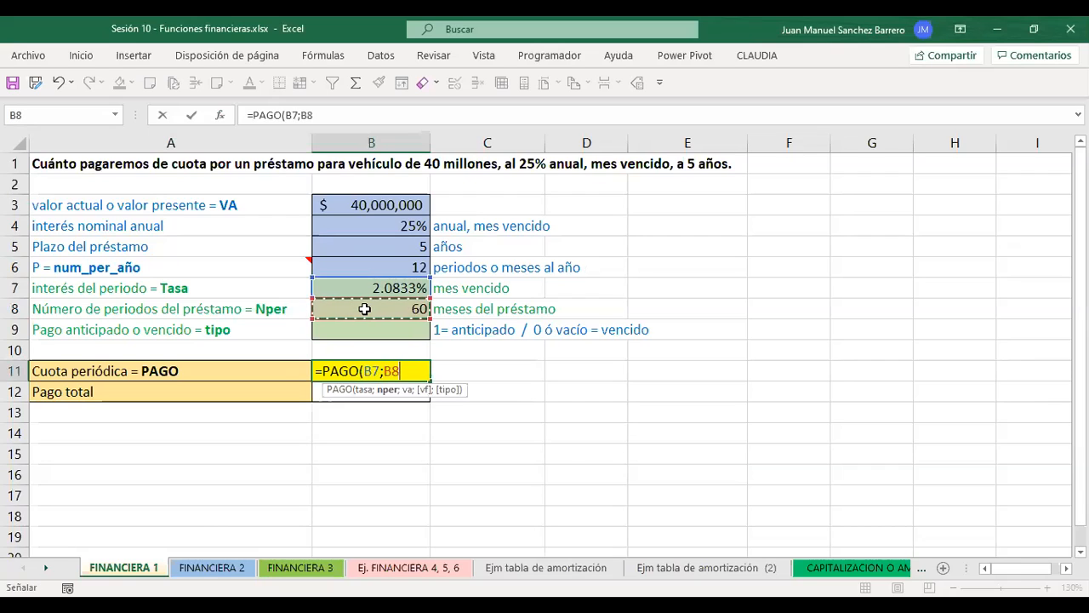
text(;)
click(336, 204)
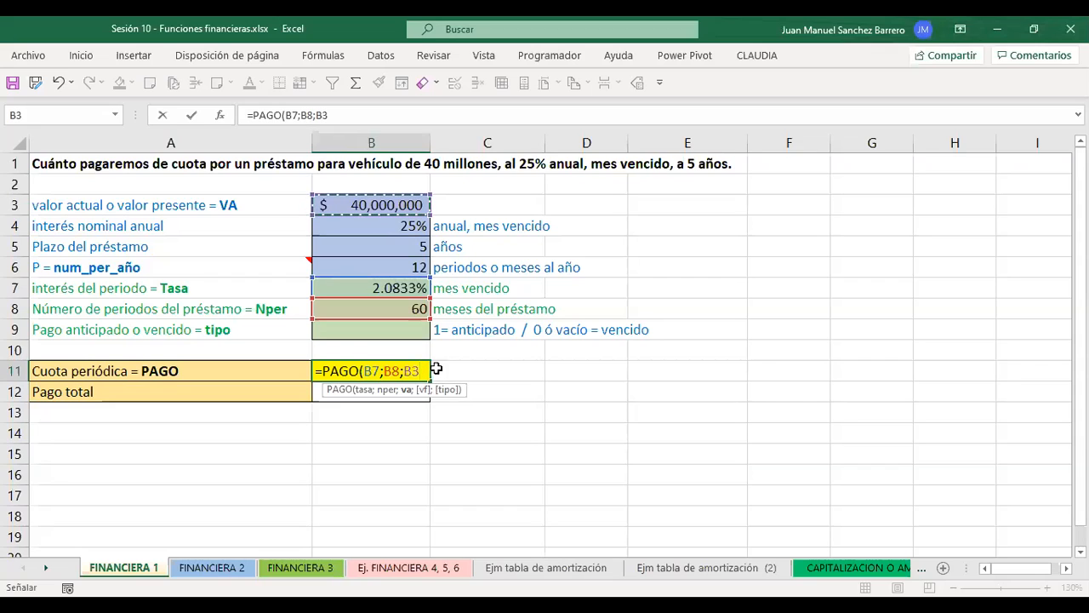
Try ending the PAGO formula with vf empty and tipo 0 - final del período, and remove those arguments again.
text(;)
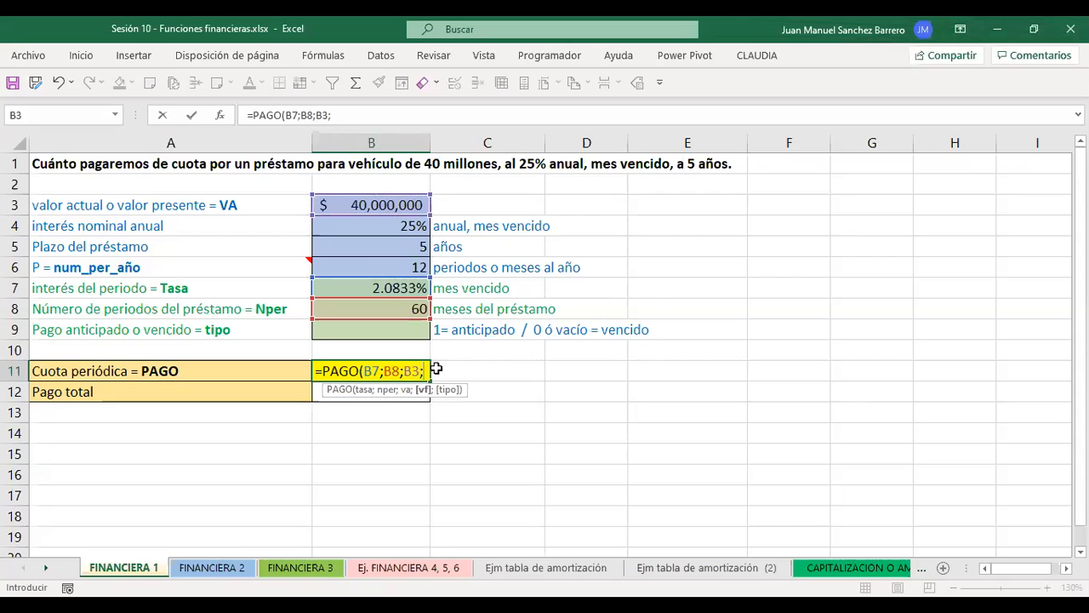
text(;)
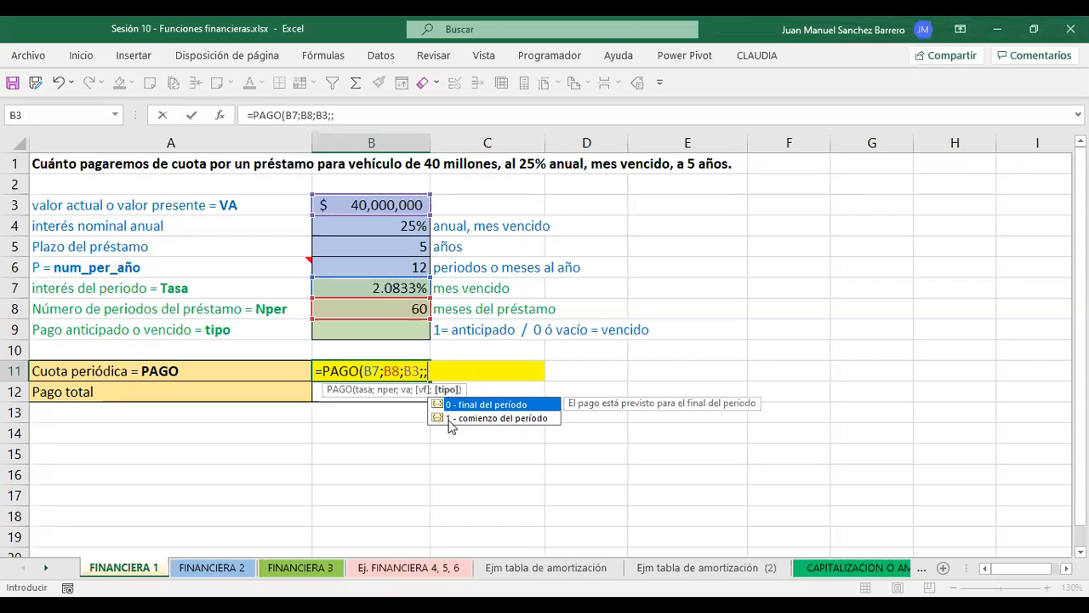
double_click(457, 405)
text())
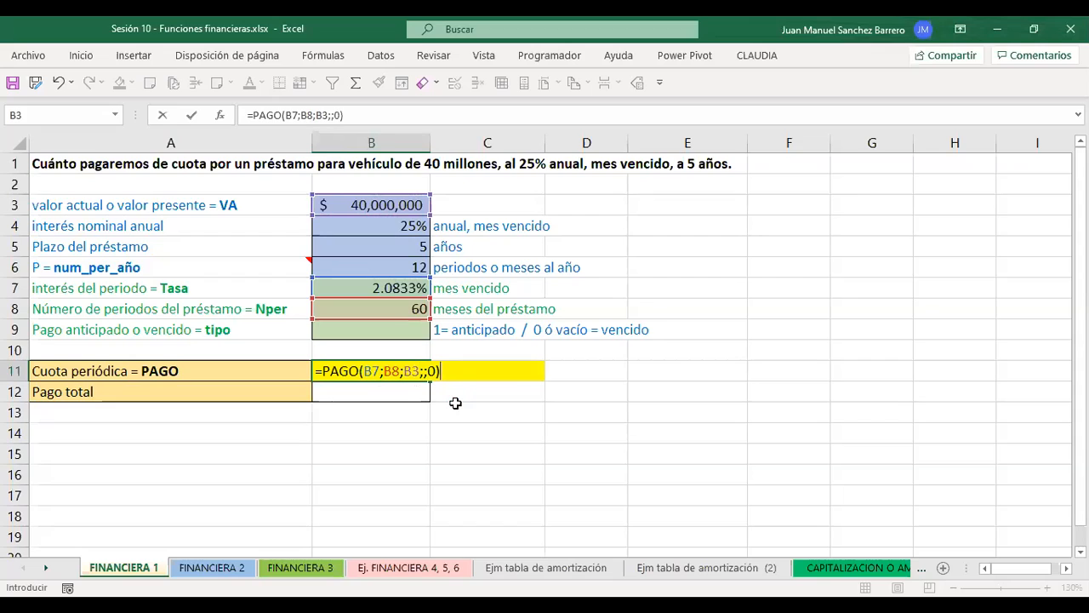
key(BackSpace)
key(BackSpace)
key(BackSpace)
key(BackSpace)
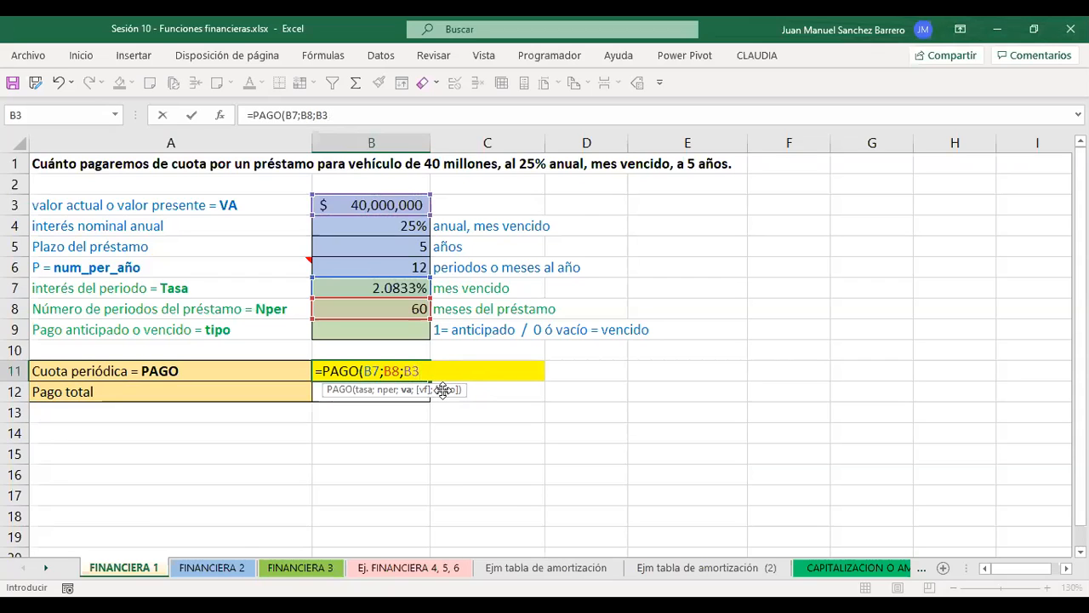
Complete the PAGO formula in B11 with vf left empty and tipo 0, as =PAGO(B7;B8;B3;;0).
text(;;0)
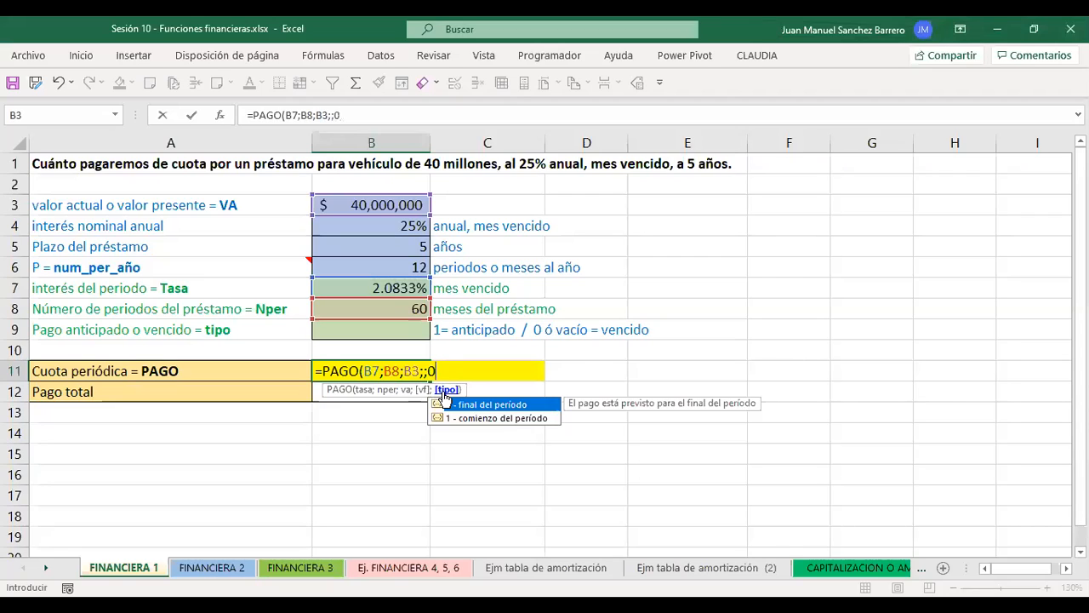
text())
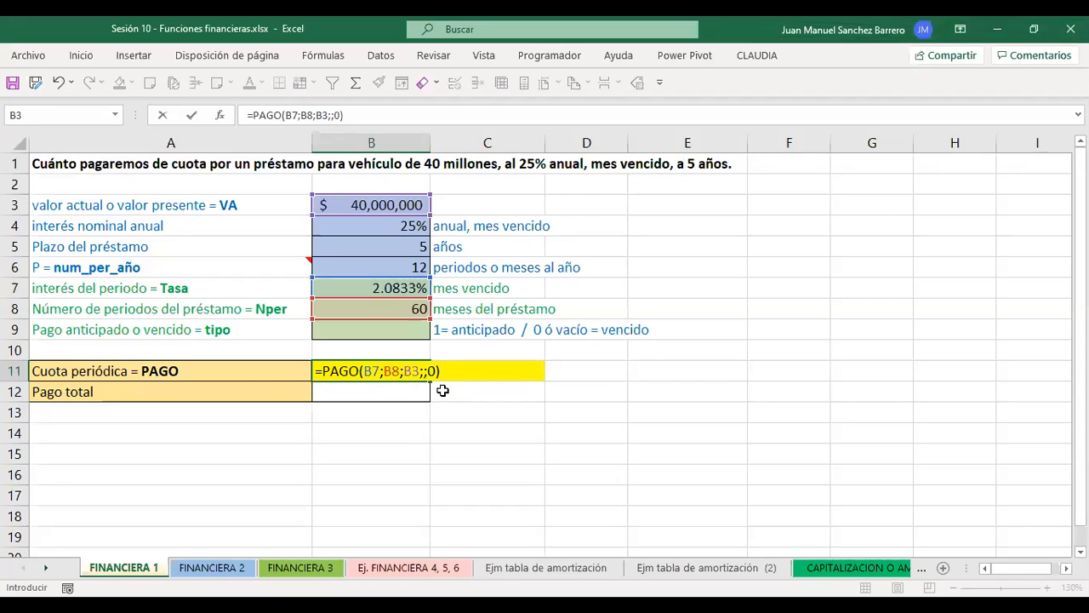
key(Return)
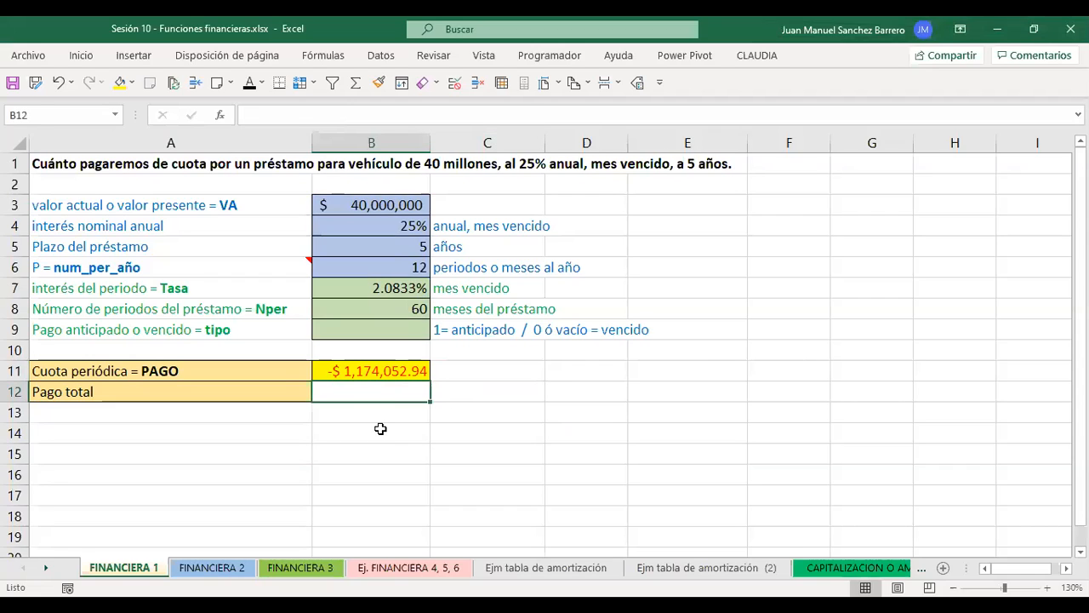
double_click(392, 369)
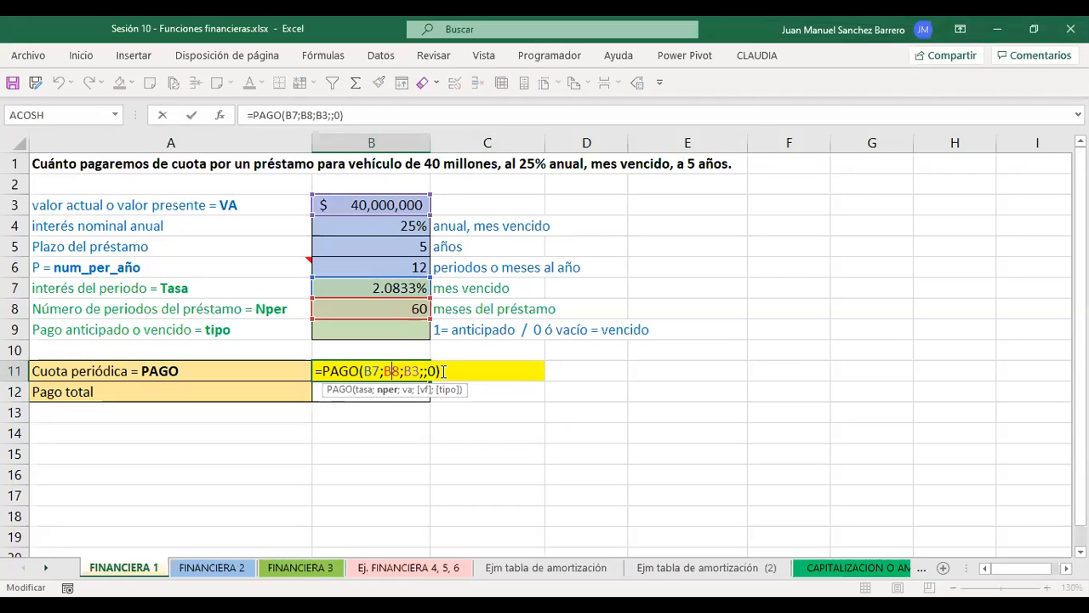
click(423, 372)
text(0)
key(BackSpace)
text(0)
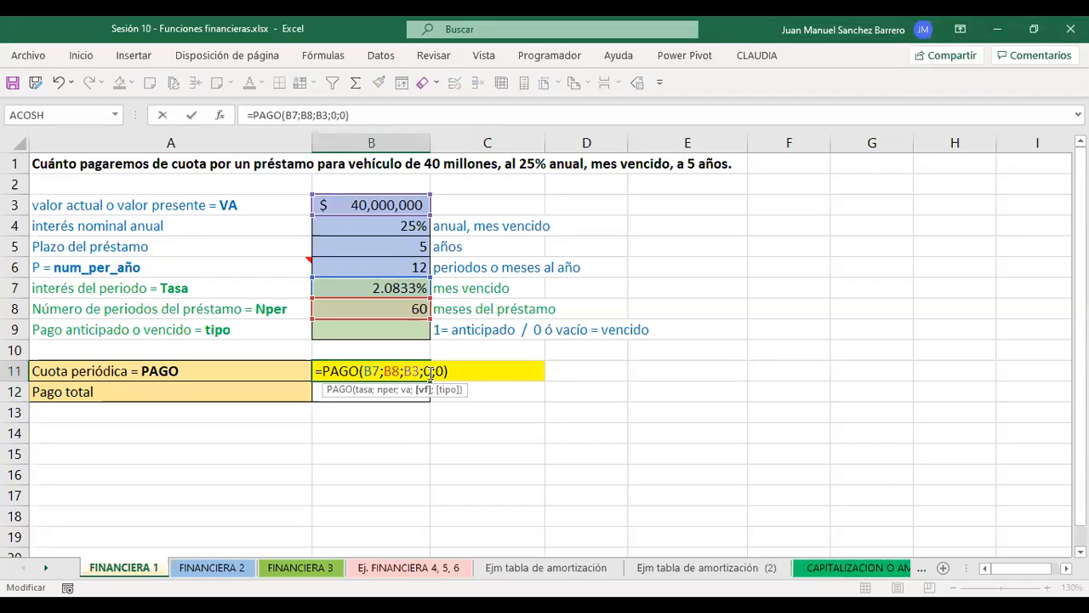
key(Escape)
Enter 0 as the vf argument of the PAGO formula in B11, giving =PAGO(B7;B8;B3;0;0).
double_click(396, 371)
key(Left)
key(Left)
key(Left)
text(0)
key(Return)
click(378, 368)
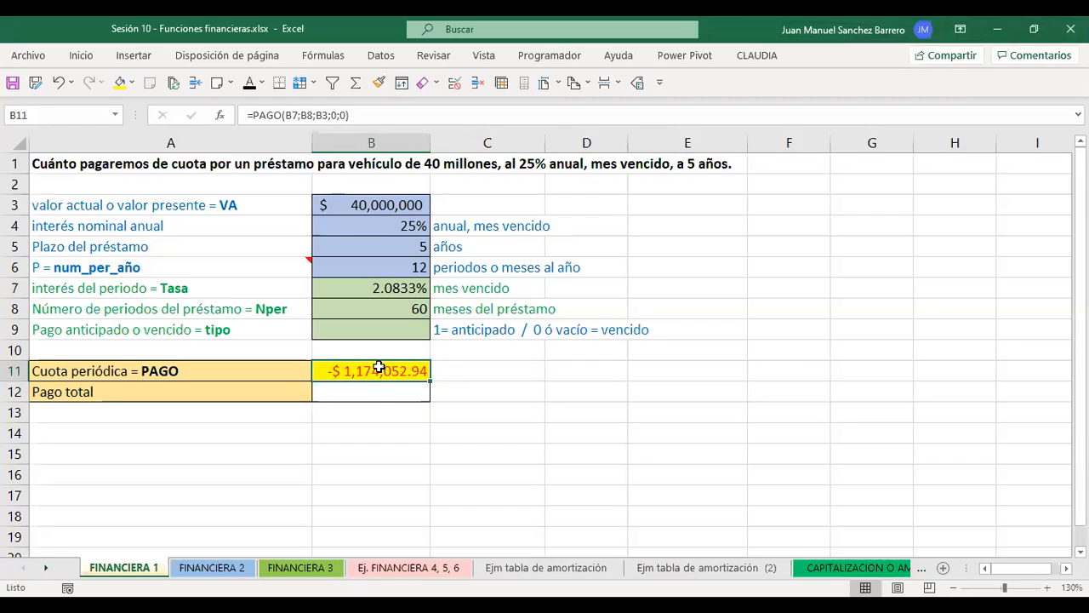
click(380, 393)
text(=)
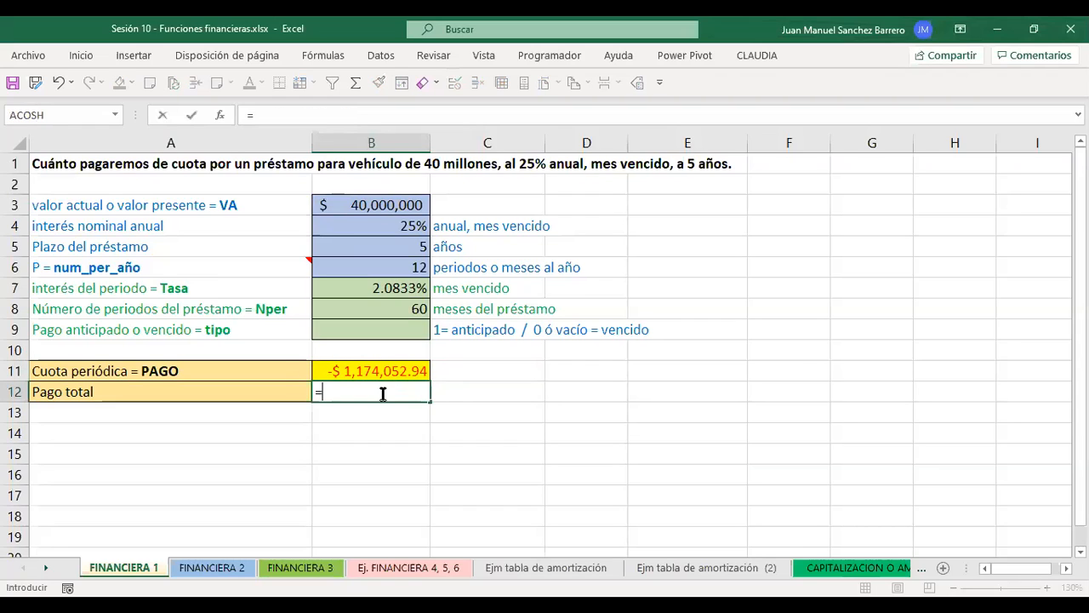
key(Escape)
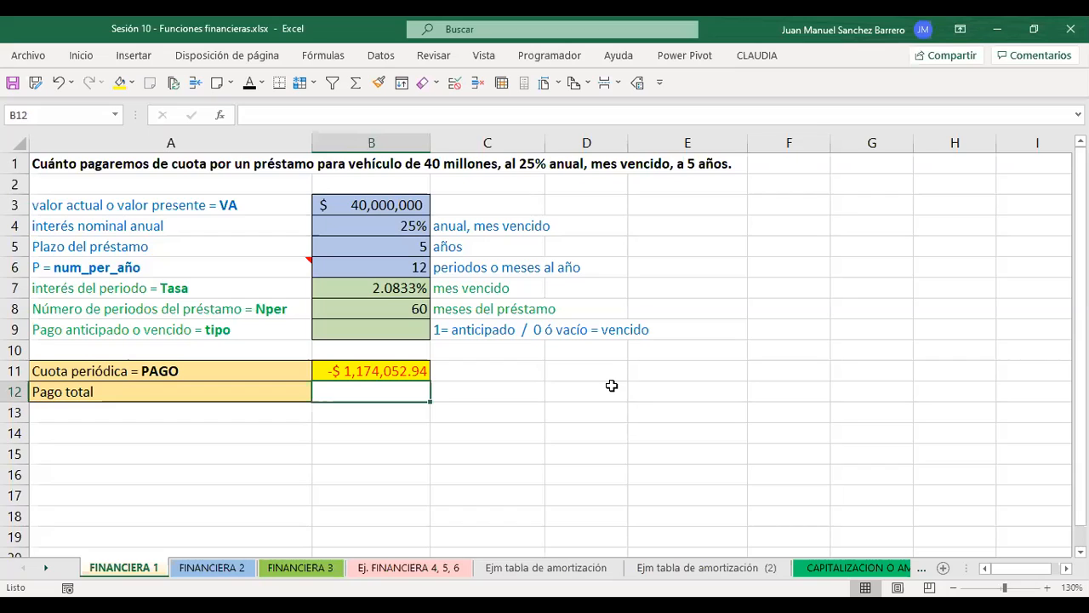
Calculate the total payment in B12 by multiplying the periodic payment by the number of periods, =B11*B8.
click(335, 368)
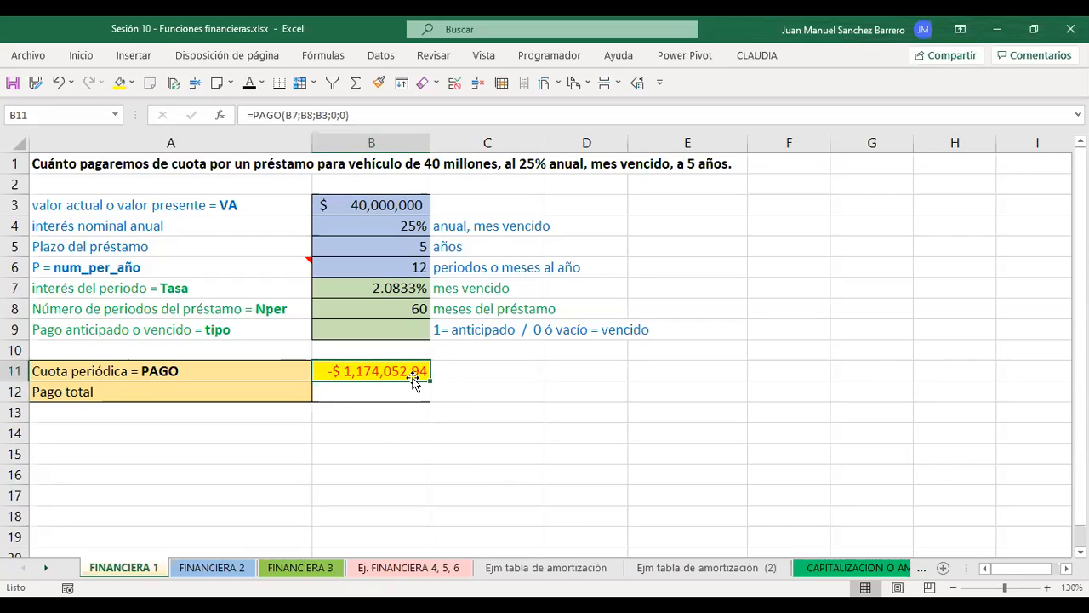
click(371, 390)
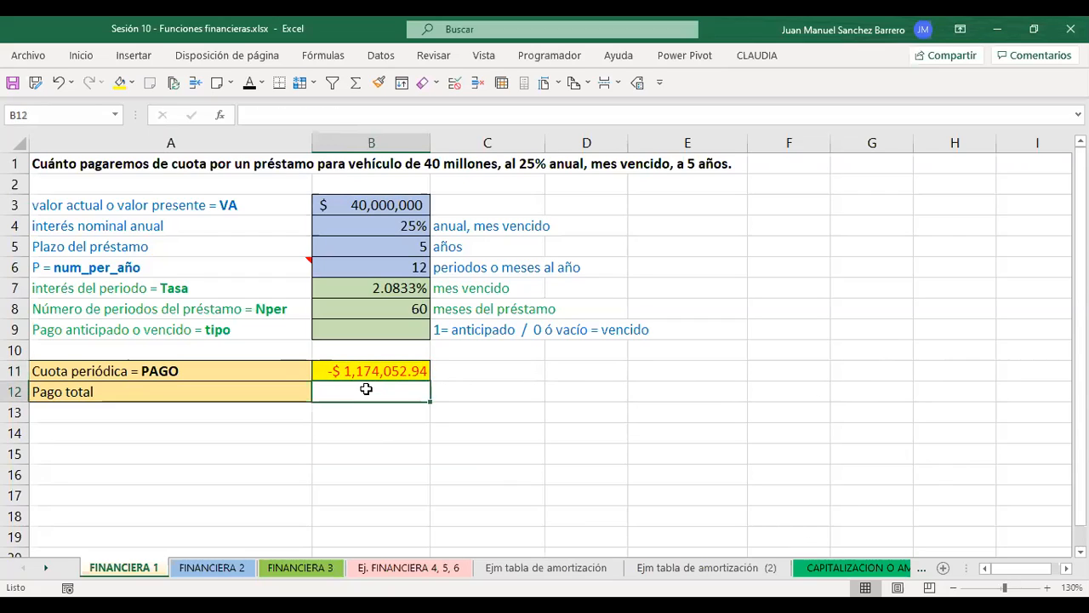
text(=)
click(328, 370)
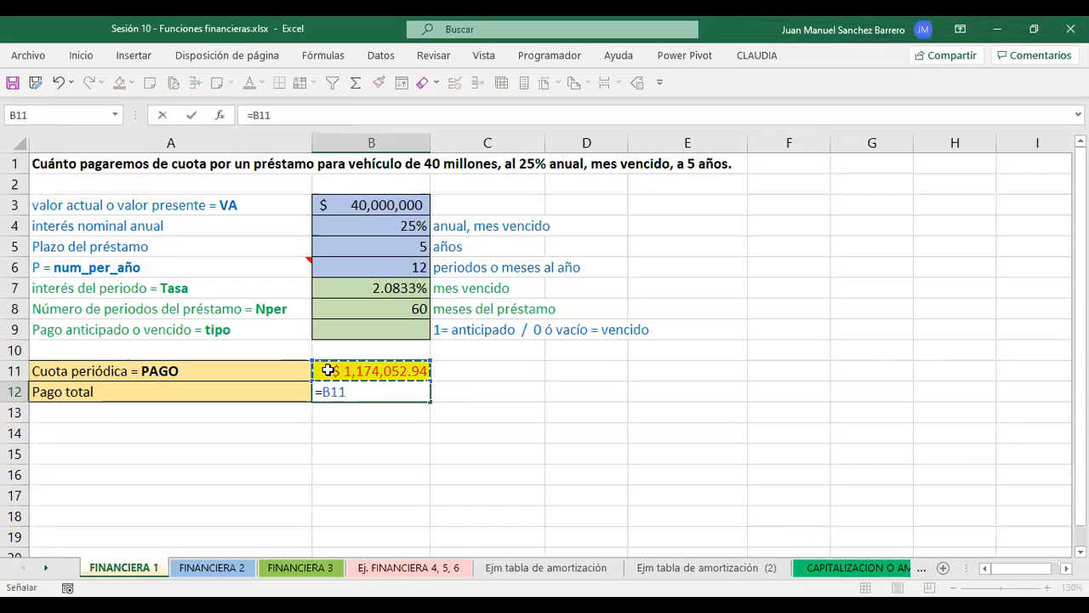
text(*)
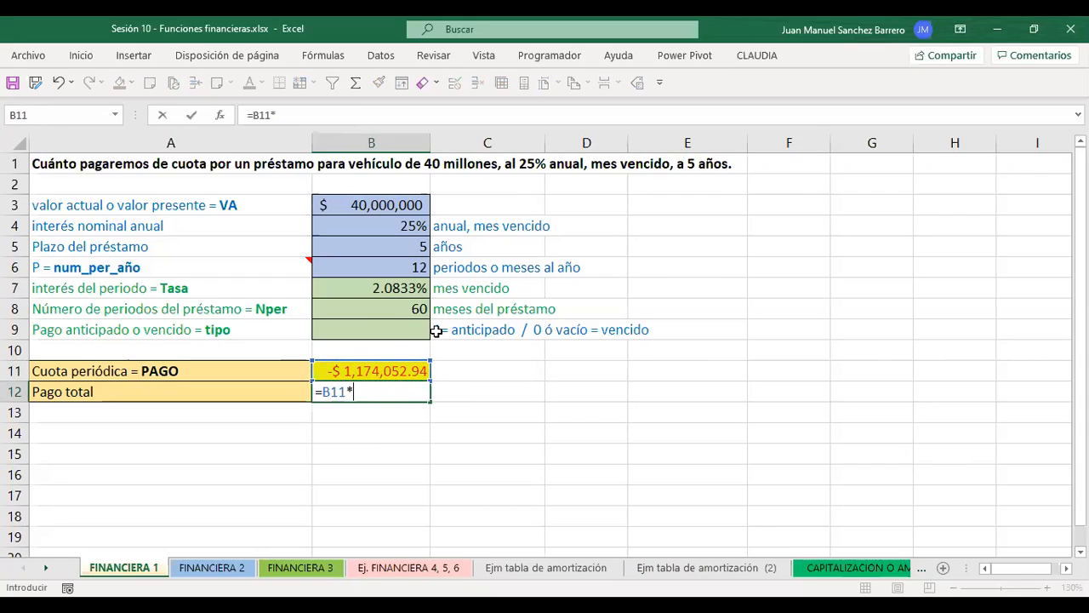
click(377, 309)
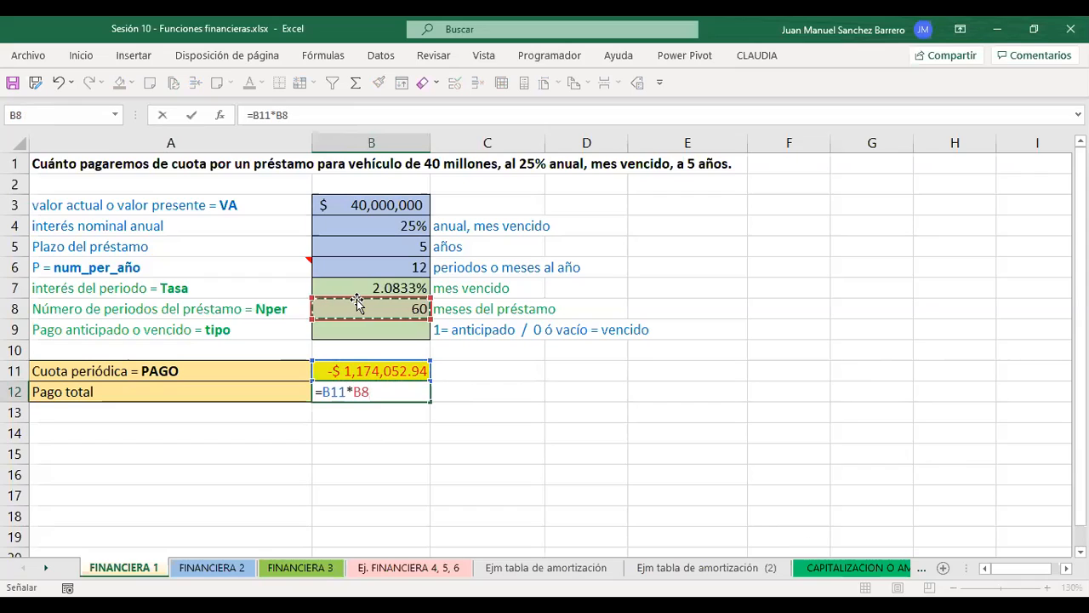
key(Return)
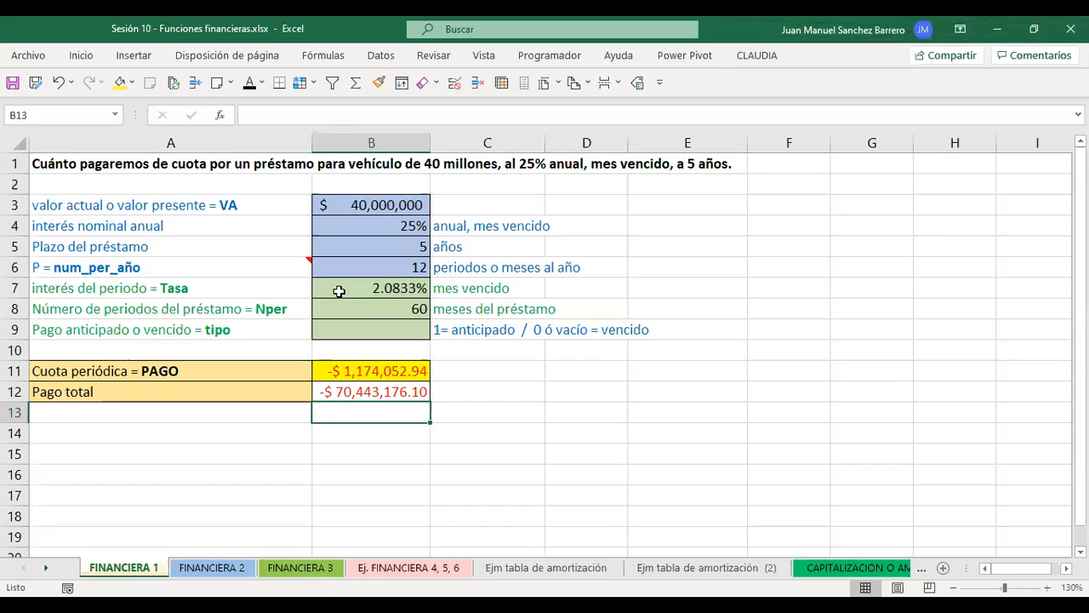
Examine the period interest rate in B7:C7 and the total payment in B12 against the loan problem in row 1.
click(341, 289)
drag(451, 293, 406, 287)
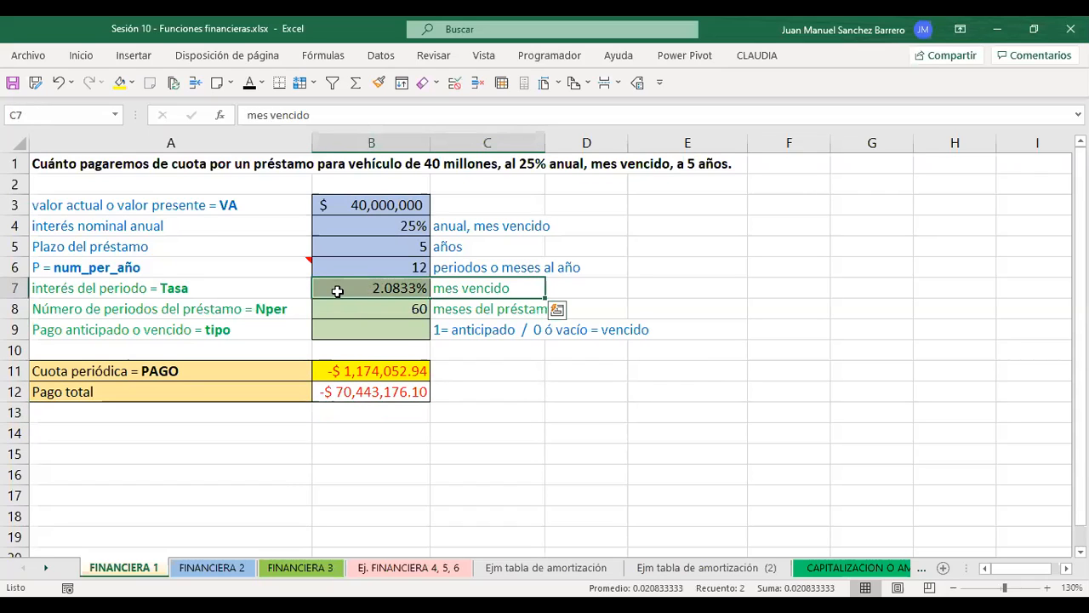
click(365, 290)
key(Right)
click(343, 296)
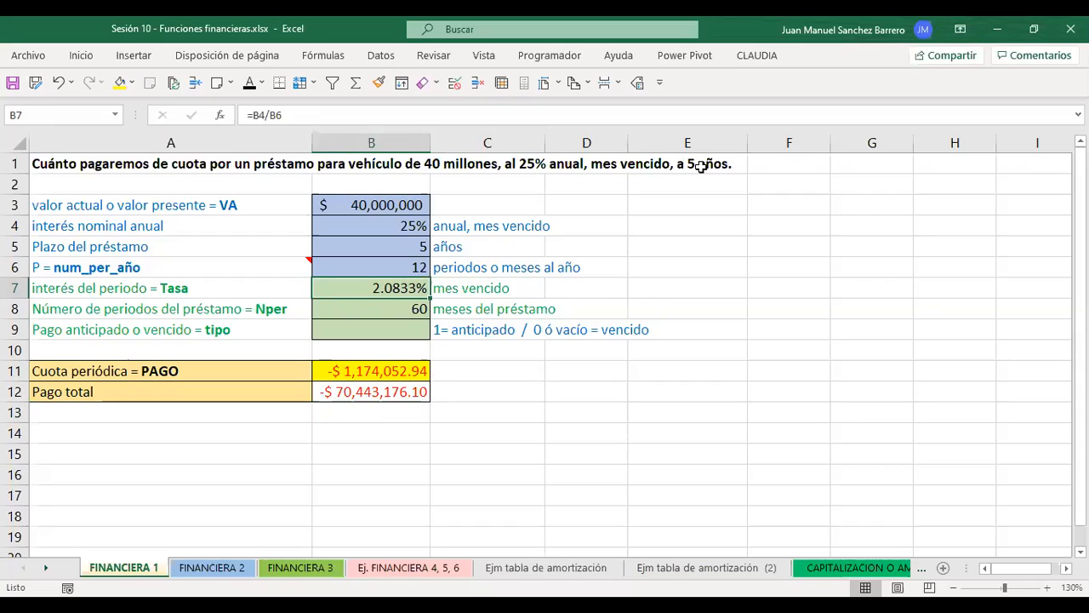
click(337, 396)
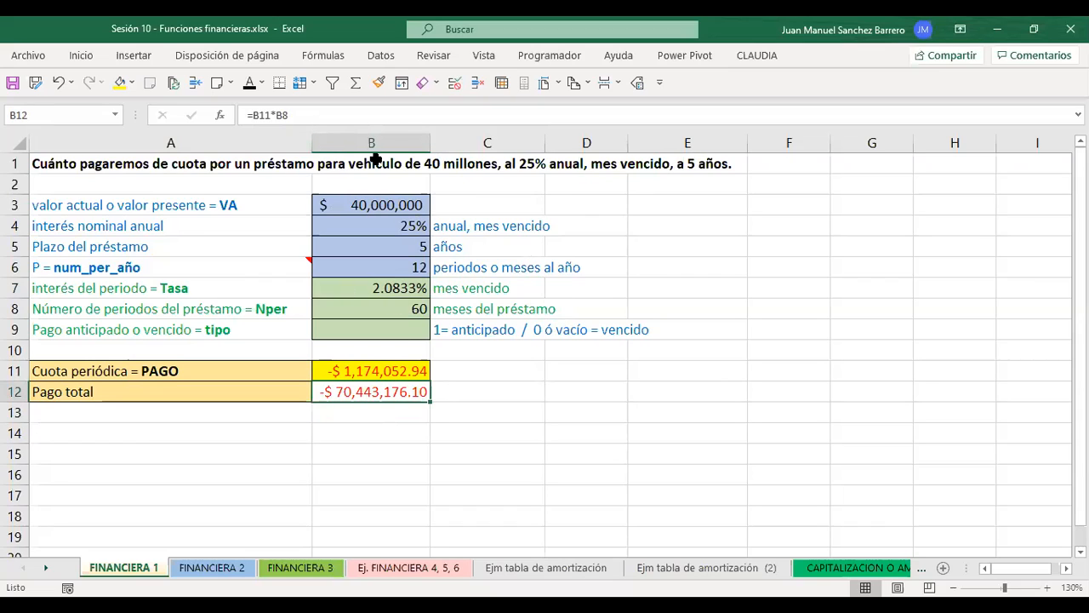
click(451, 164)
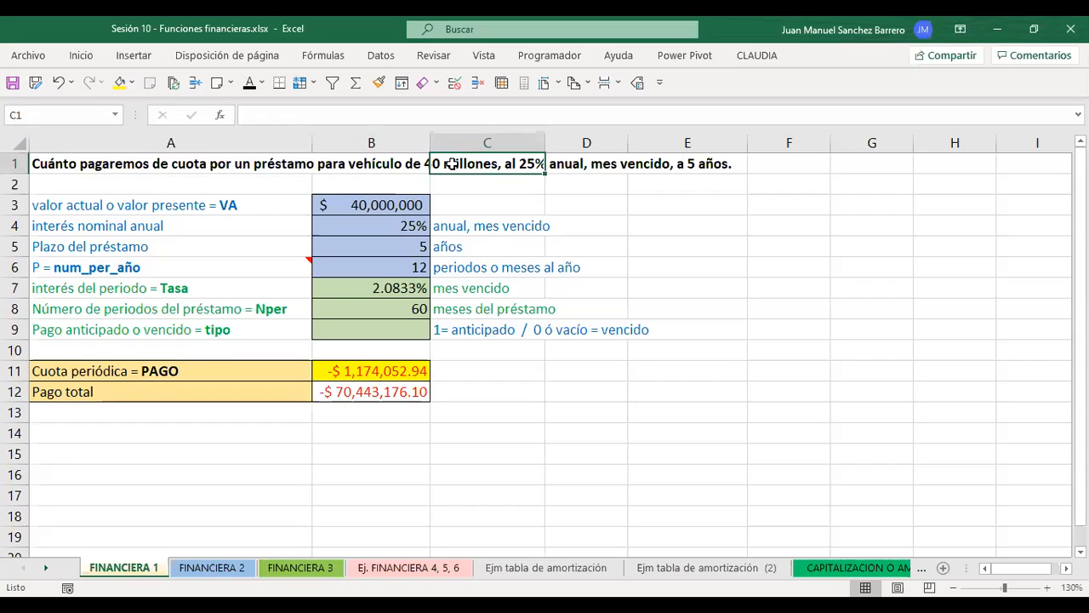
drag(366, 289, 472, 287)
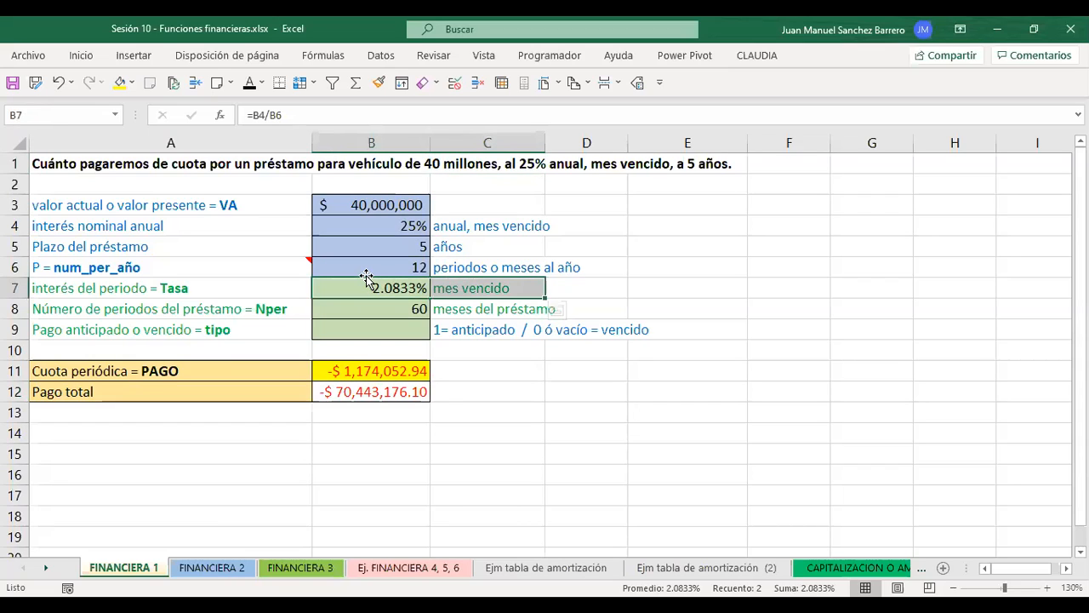
drag(348, 281, 436, 283)
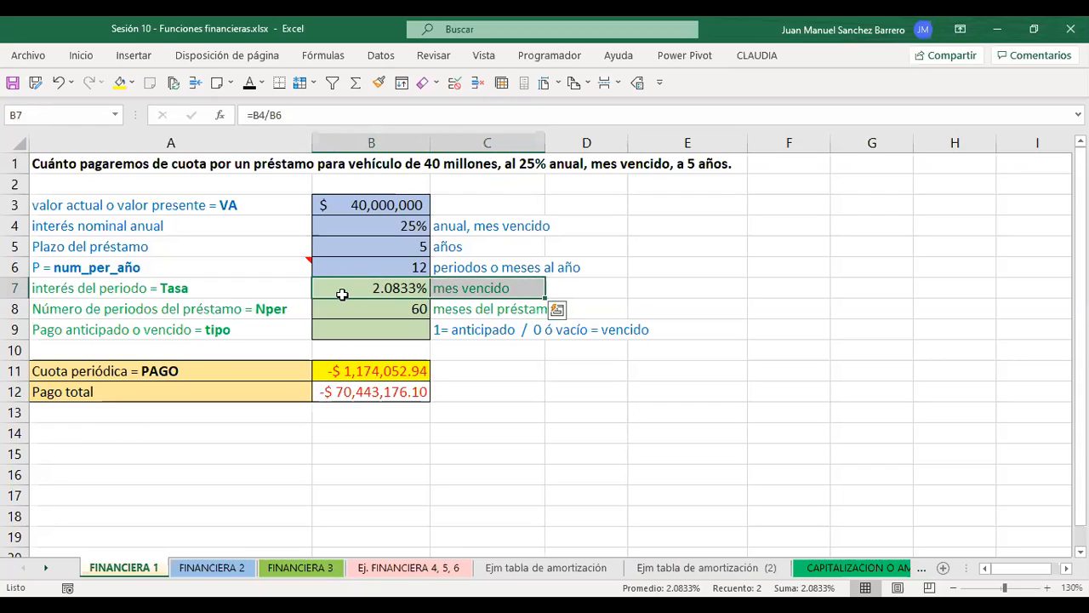
Save the workbook.
click(327, 394)
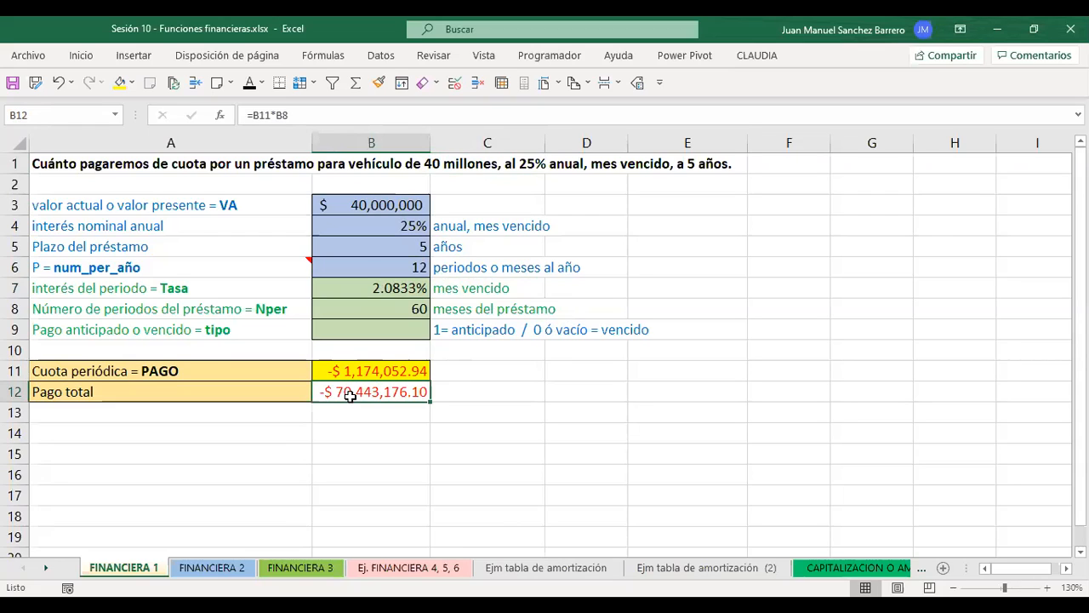
key(ctrl+s)
Try negating the payment in B11 with a minus sign before PAGO, and remove the sign again.
double_click(360, 371)
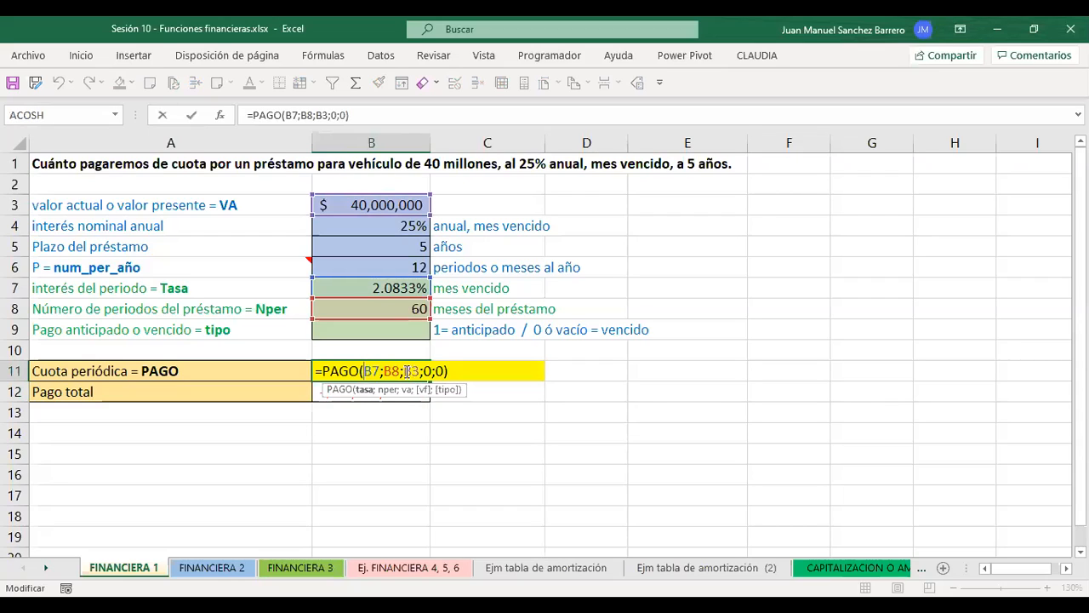
click(327, 371)
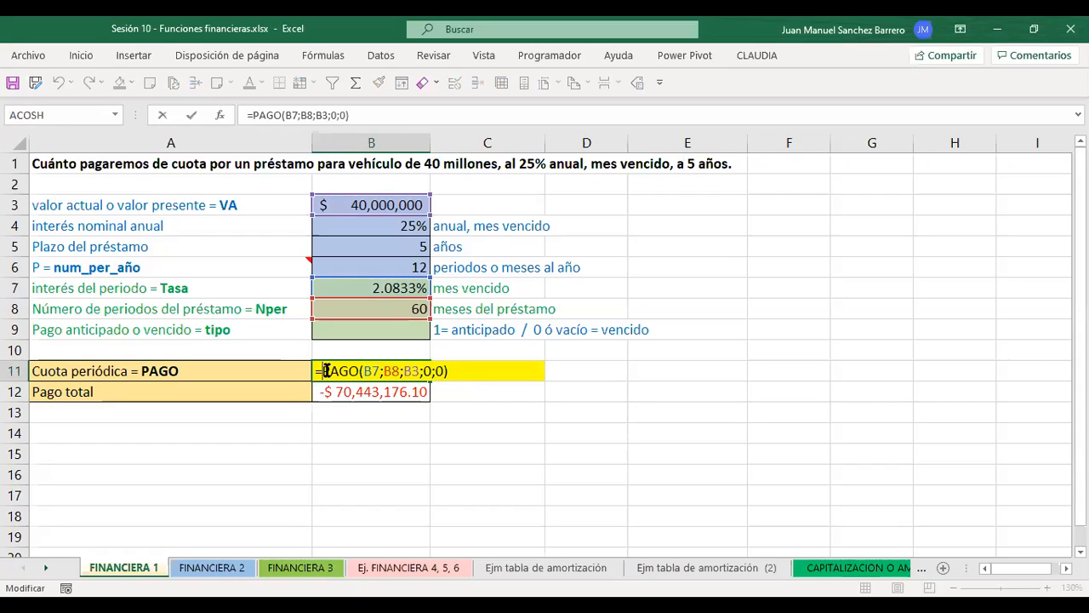
text(-)
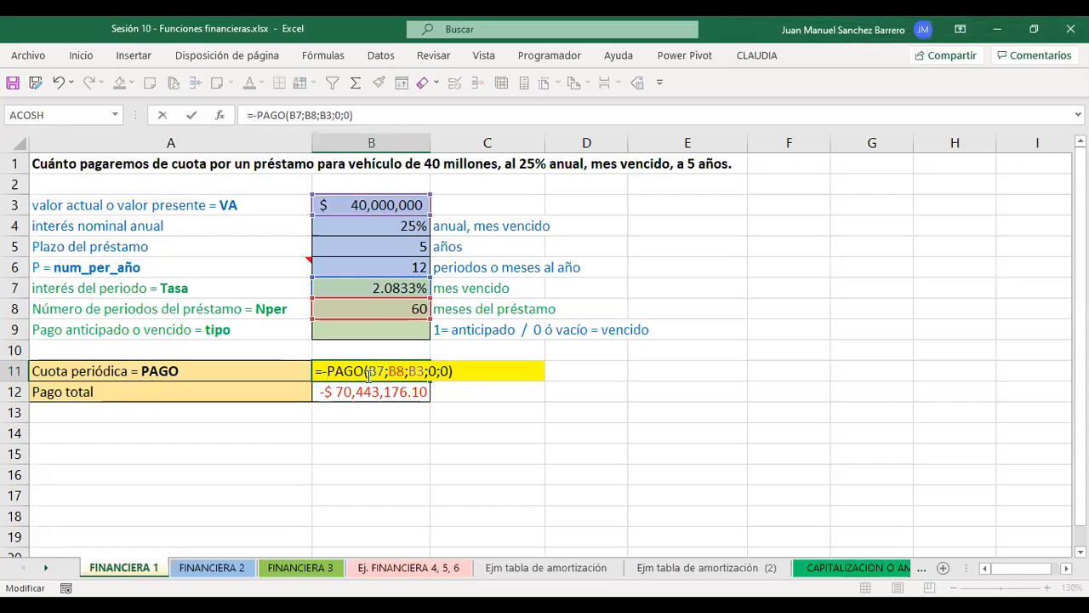
key(Return)
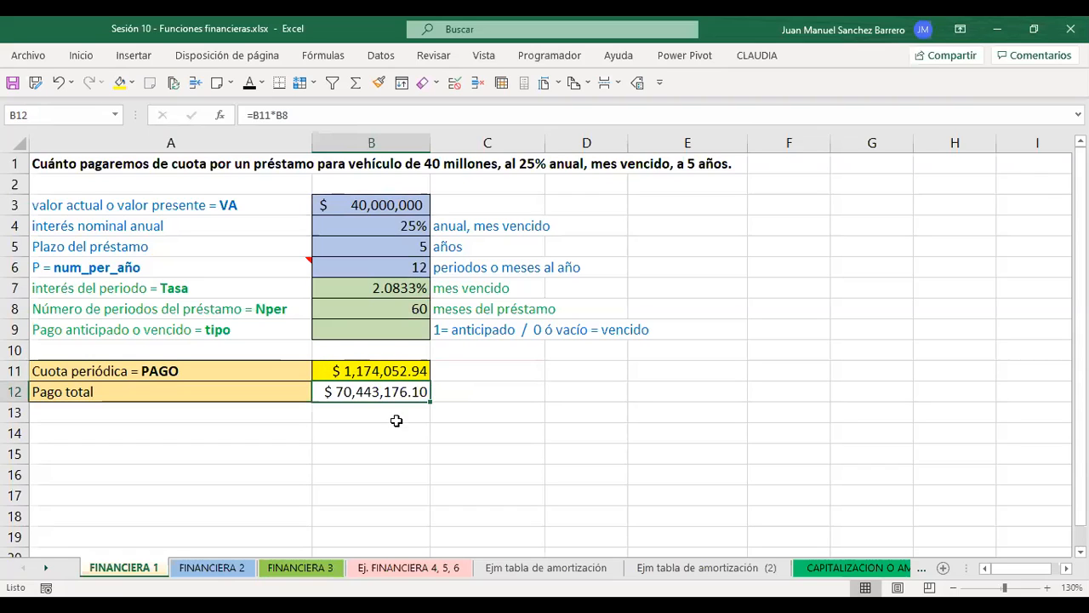
double_click(349, 371)
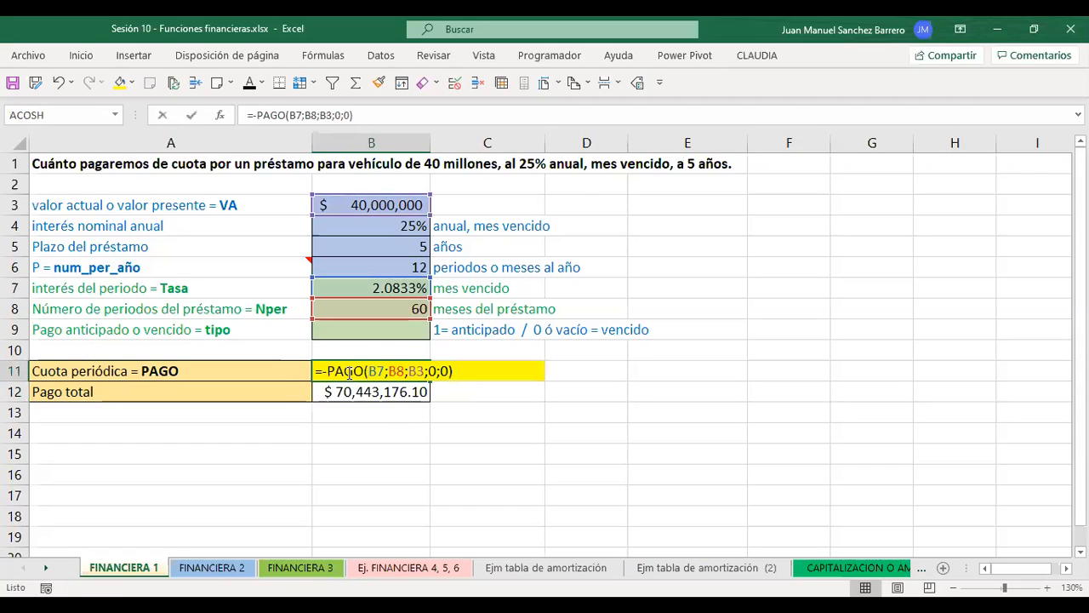
click(327, 372)
key(BackSpace)
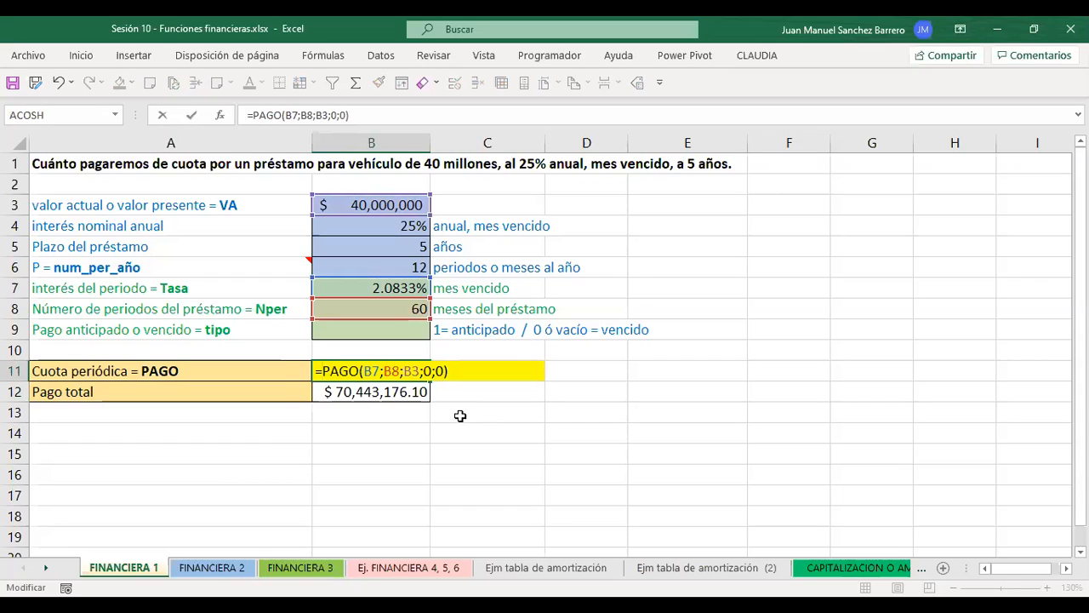
key(Return)
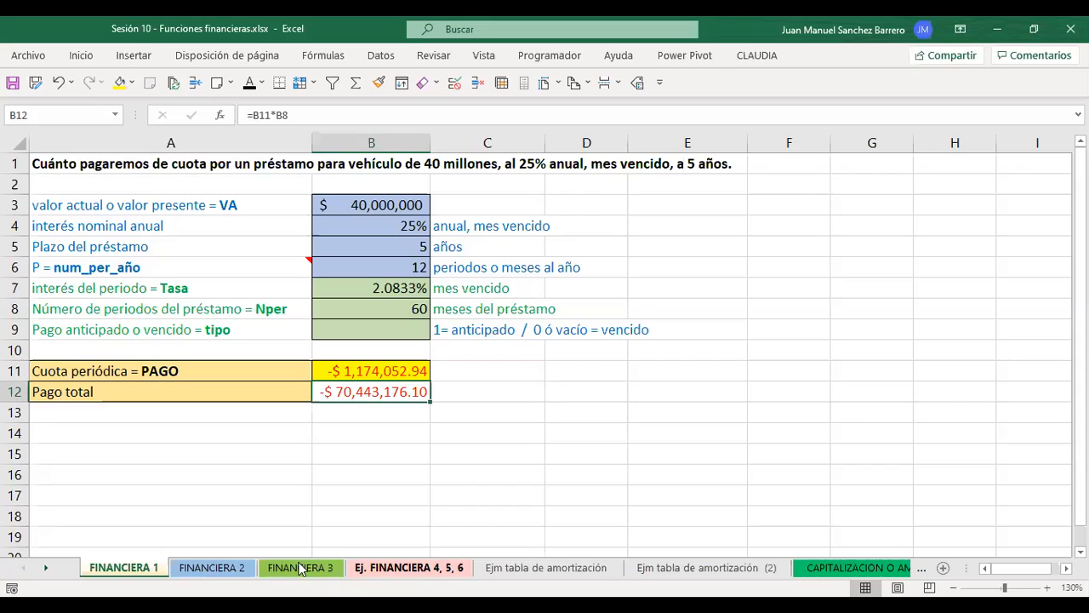
Switch to the FINANCIERA 2 sheet and read the loan problem in row 1.
click(213, 568)
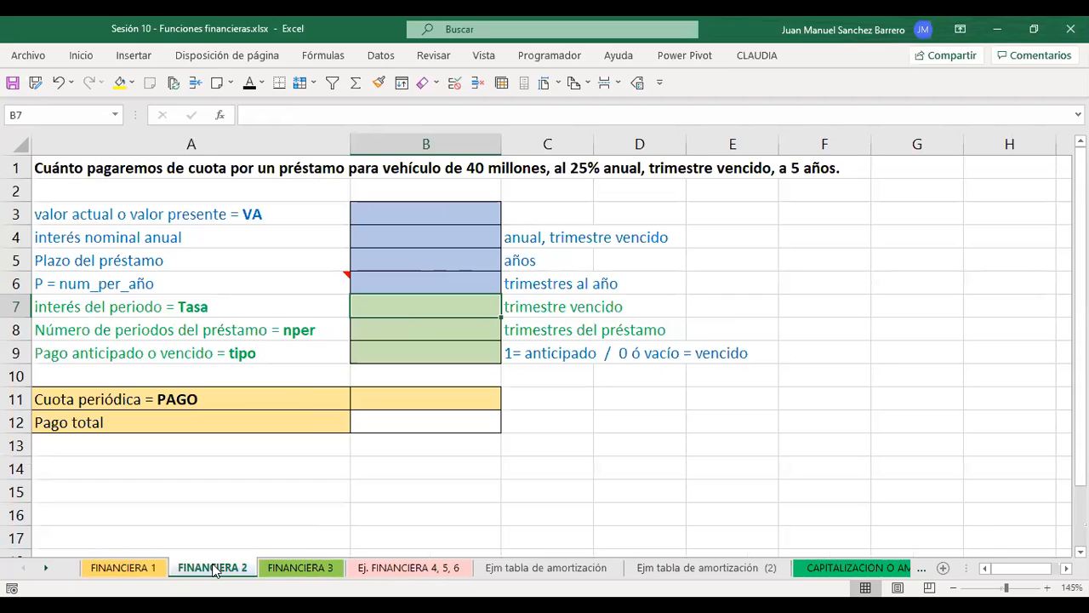
click(274, 172)
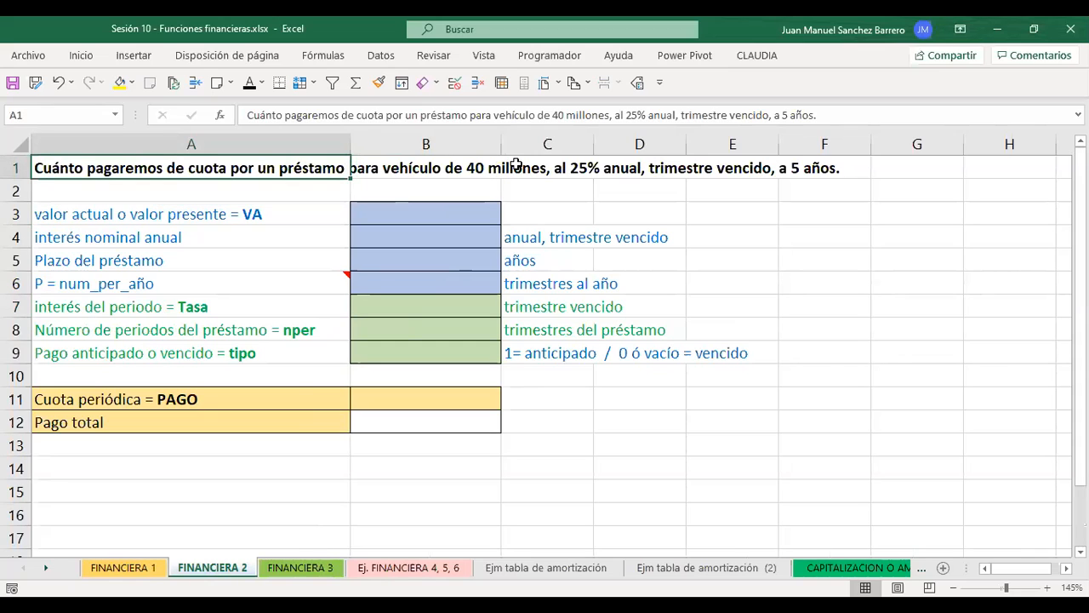
drag(187, 166, 859, 172)
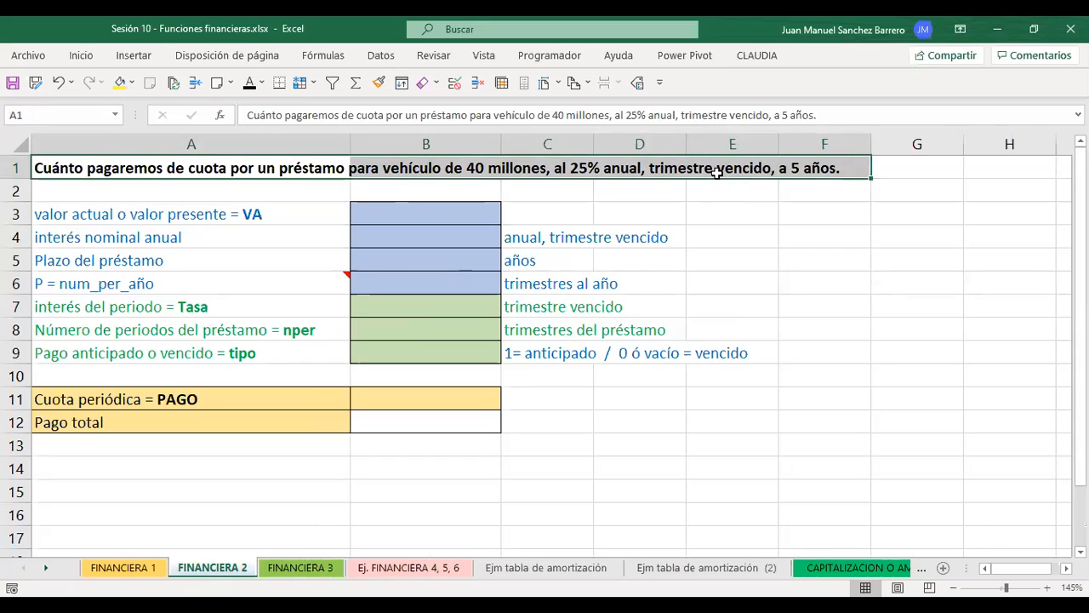
Enter 40000000 as the loan's present value (VA) in B3.
click(467, 207)
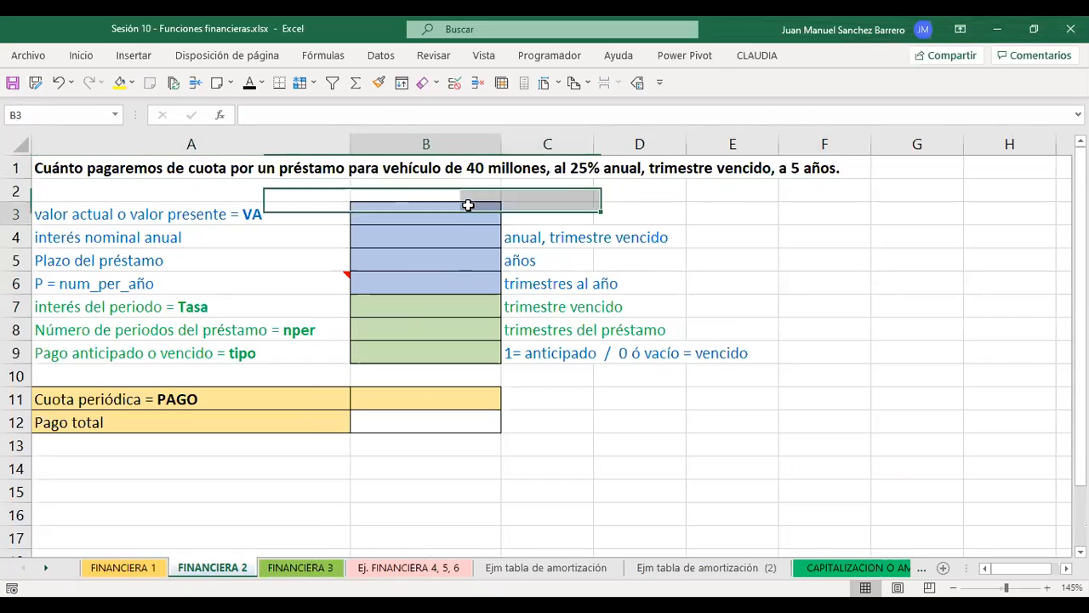
text(4000000)
key(Return)
drag(468, 207, 434, 419)
click(248, 82)
click(460, 214)
double_click(460, 213)
text(0)
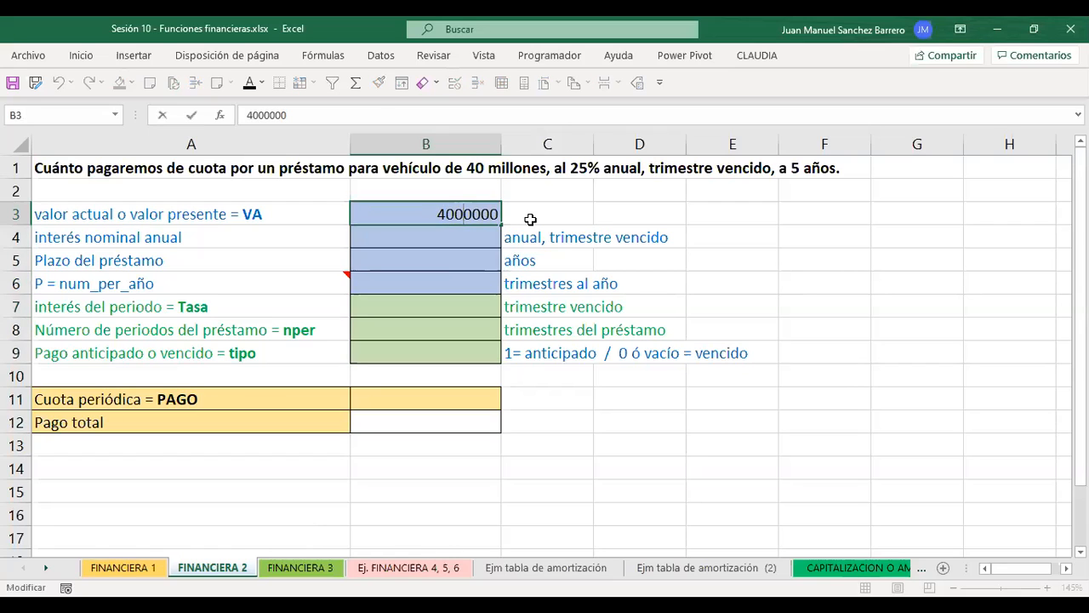
key(Return)
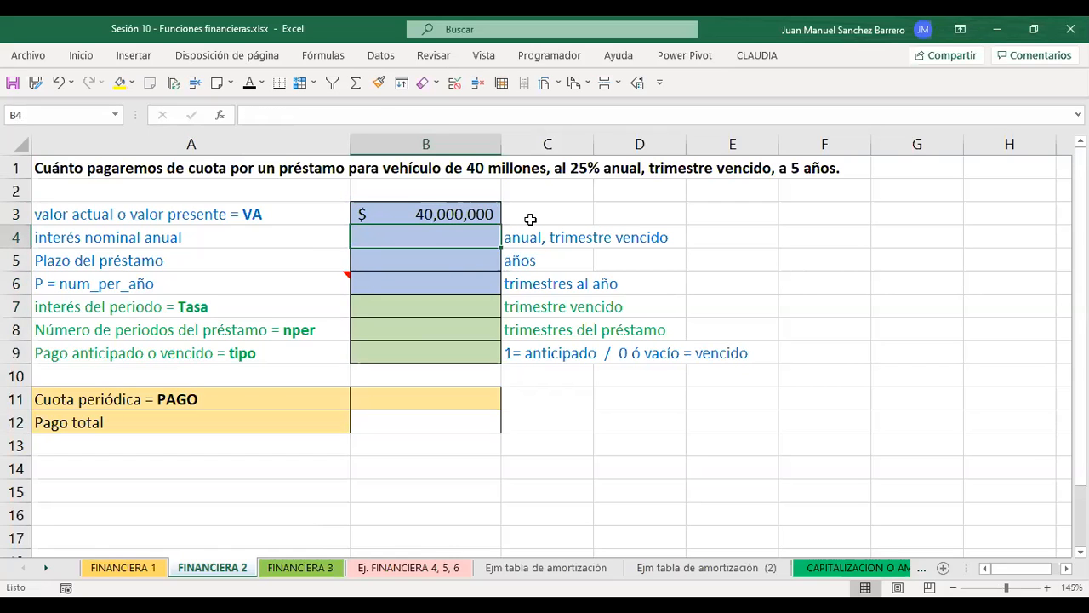
Enter 25% as the loan's nominal annual interest in B4.
text(25)
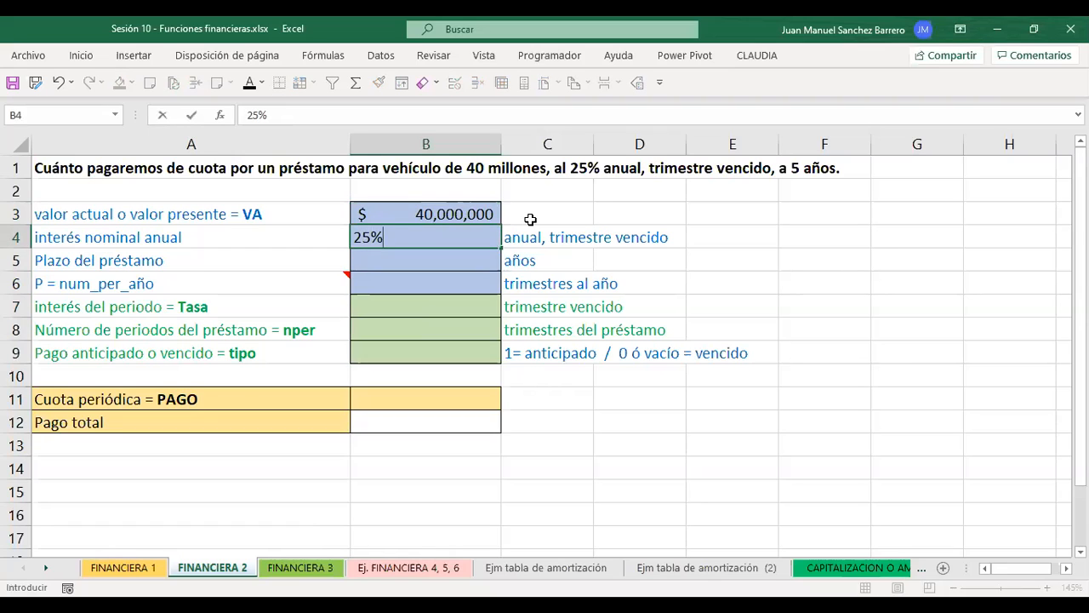
key(Return)
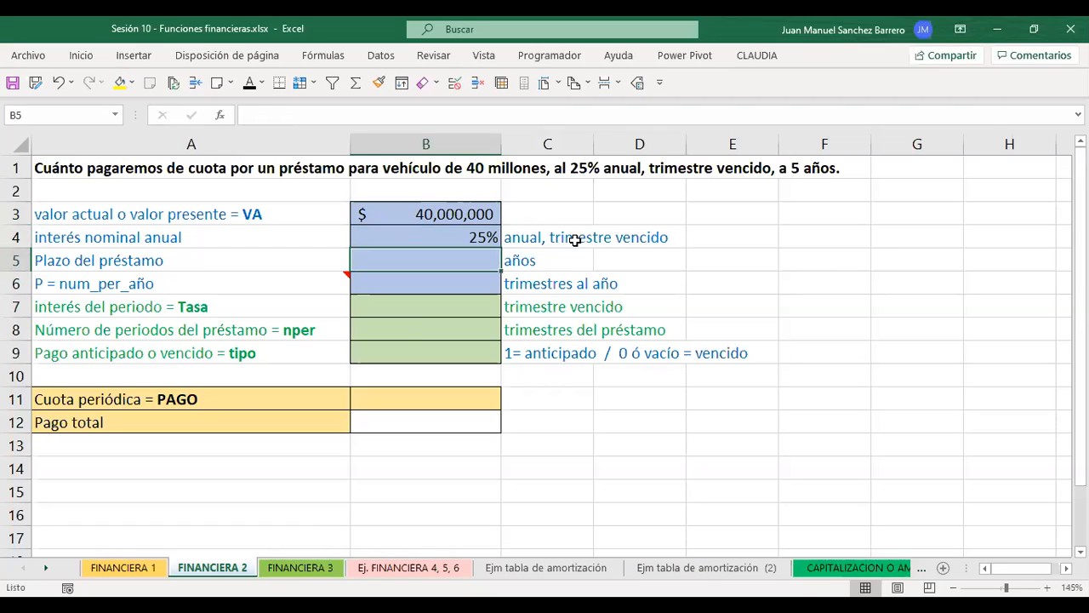
Color the words "trimestre vencido" red within the problem statement in A1.
click(569, 238)
click(260, 166)
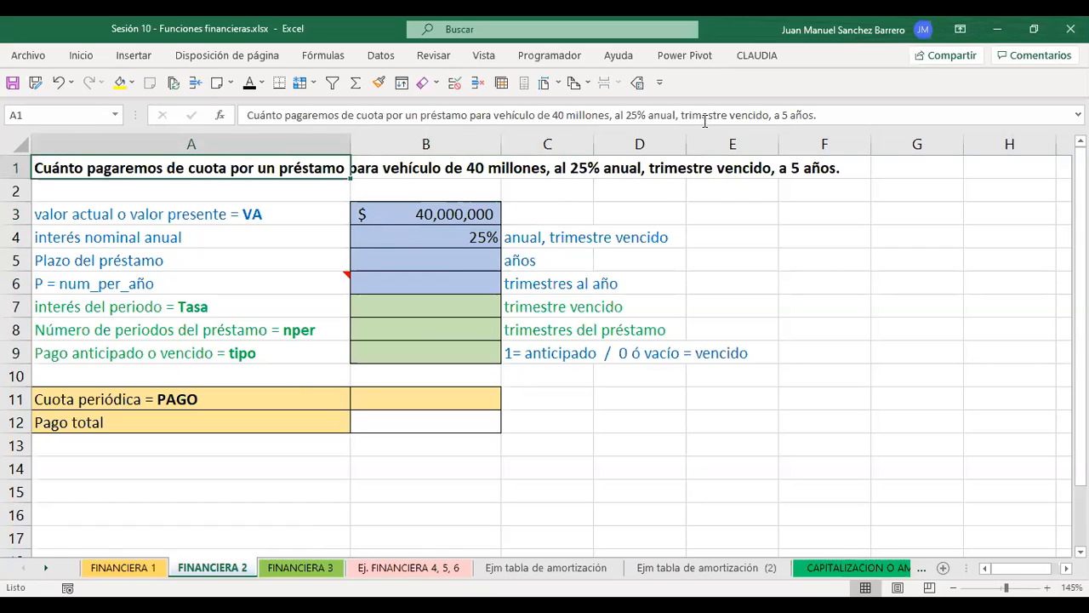
drag(681, 114, 768, 114)
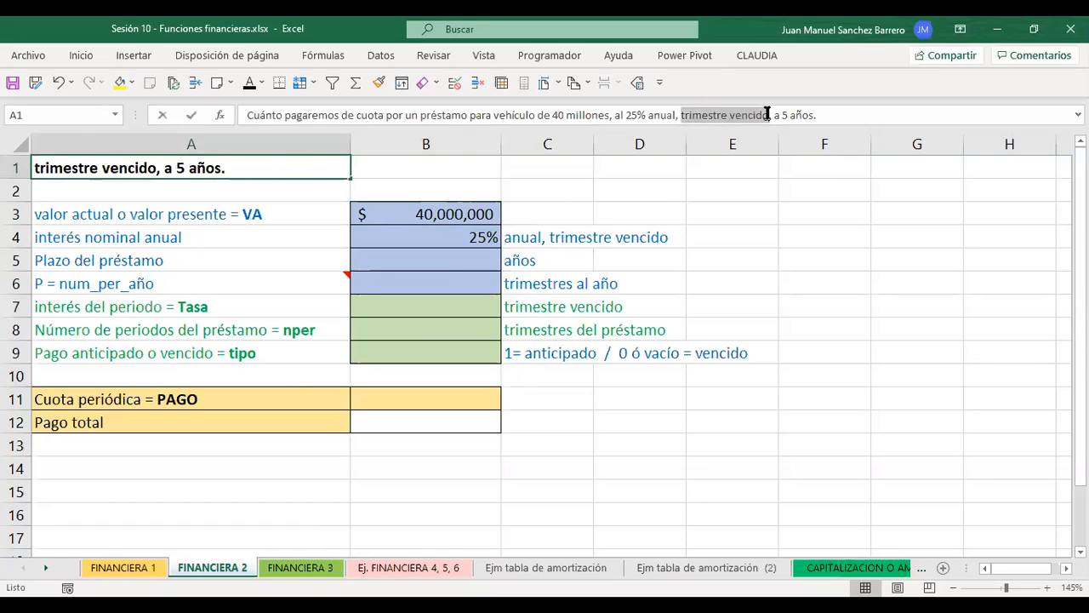
click(264, 82)
click(259, 258)
key(Return)
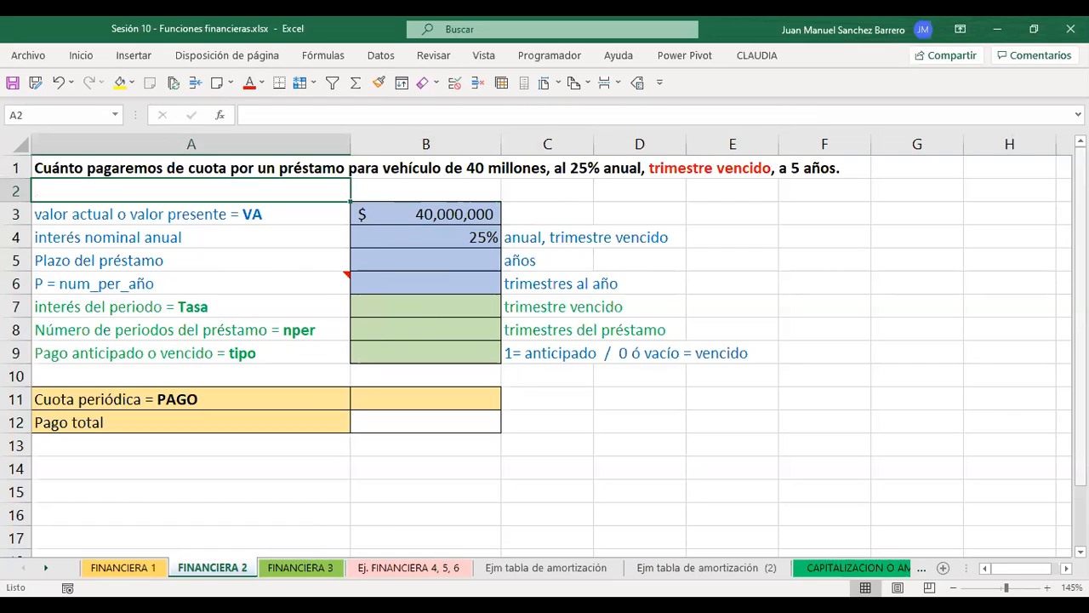
Color the label "trimestres al año" in C6 and the words "trimestre vencido" in C4 red.
click(467, 239)
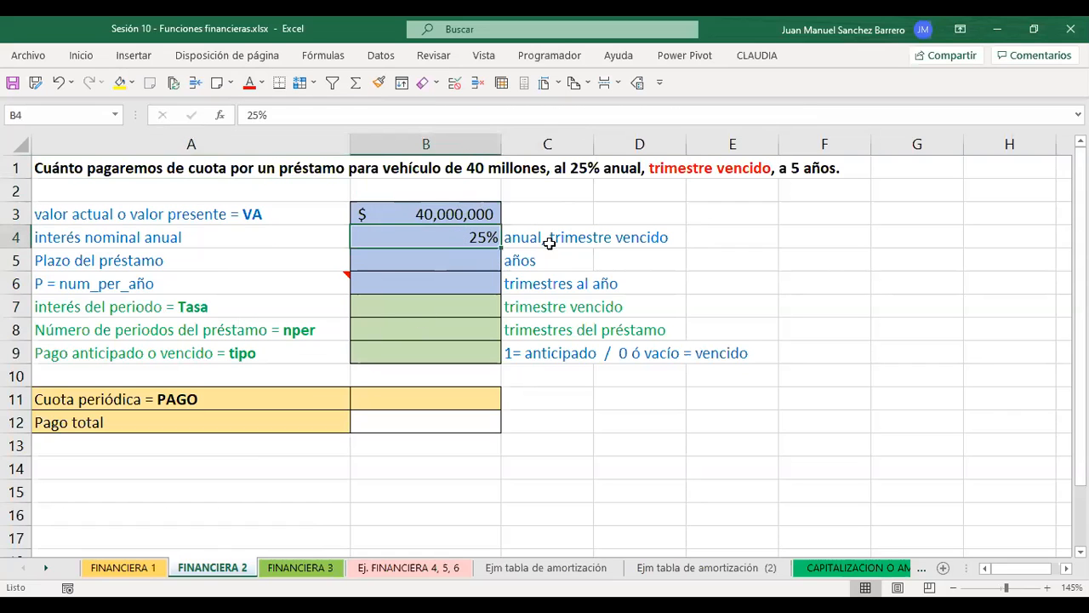
click(524, 278)
click(248, 83)
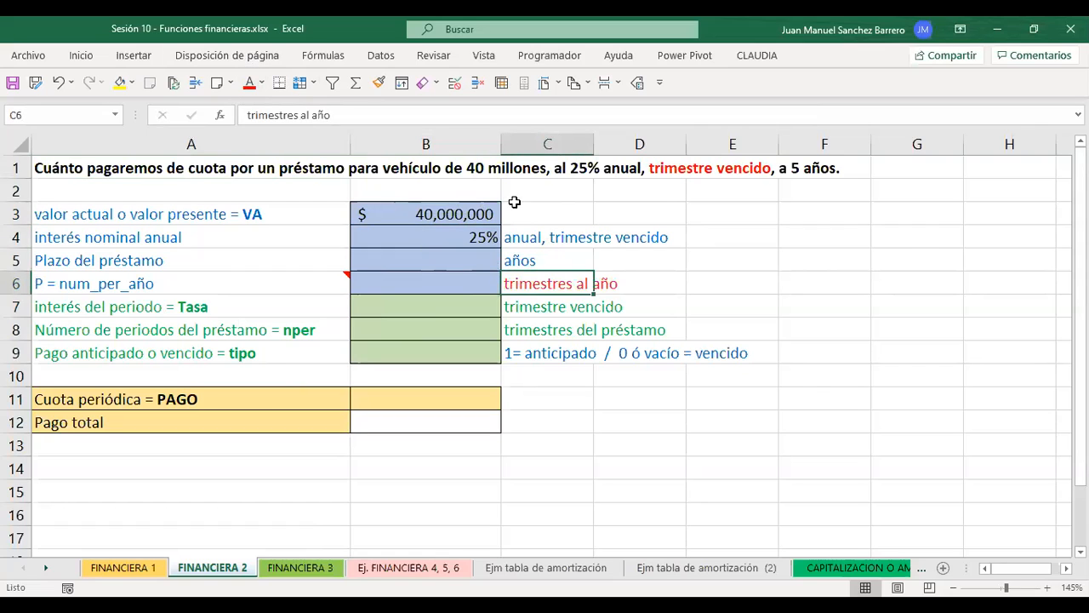
click(529, 240)
double_click(552, 237)
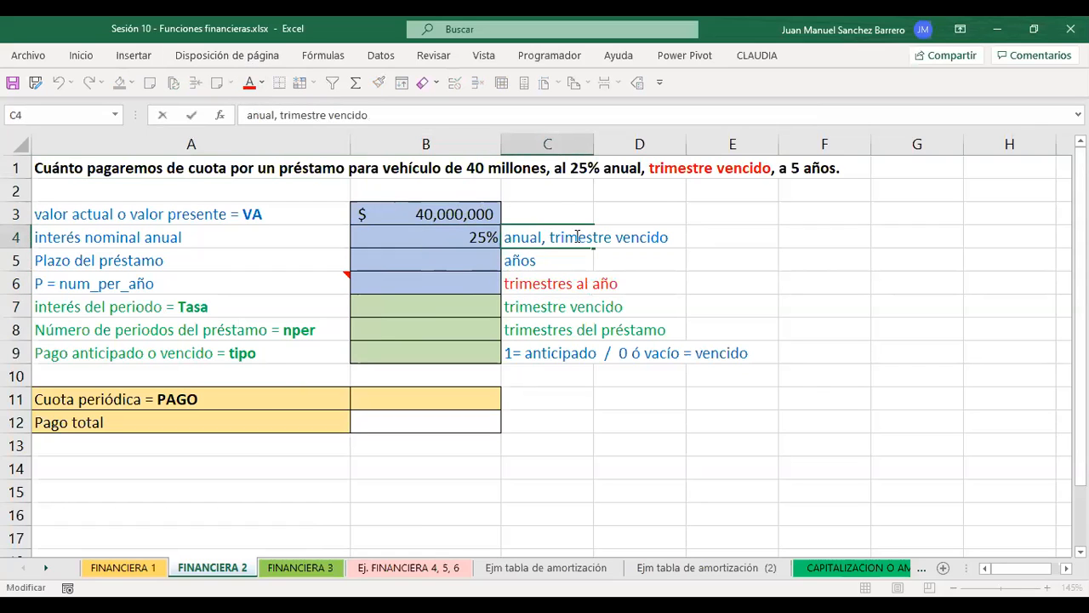
drag(549, 237, 679, 236)
click(248, 82)
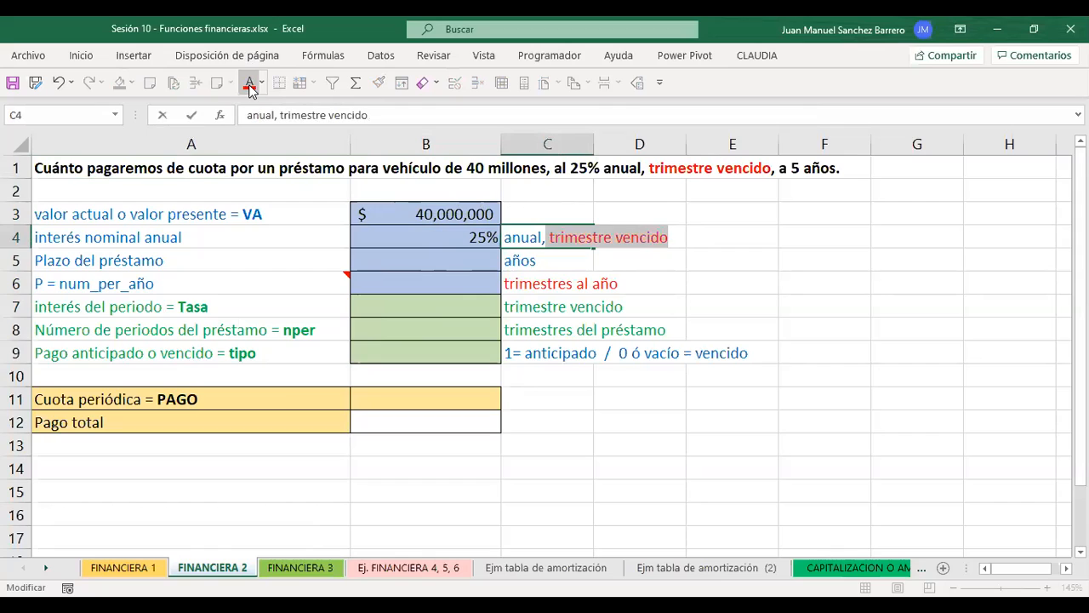
key(Return)
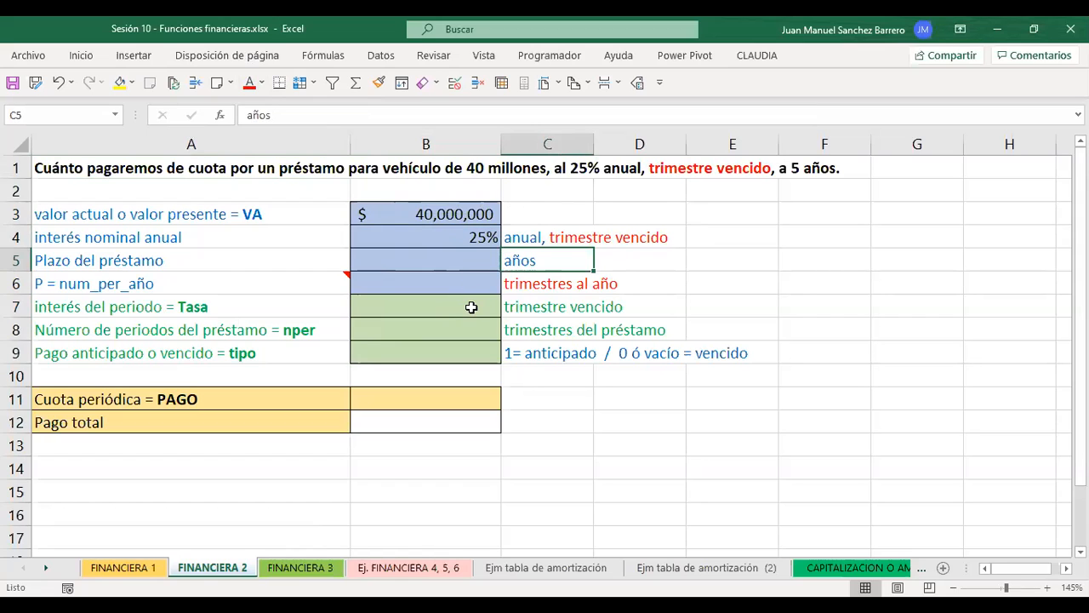
Enter 5 years as the loan term (Plazo del préstamo) in B5.
click(384, 258)
text(5)
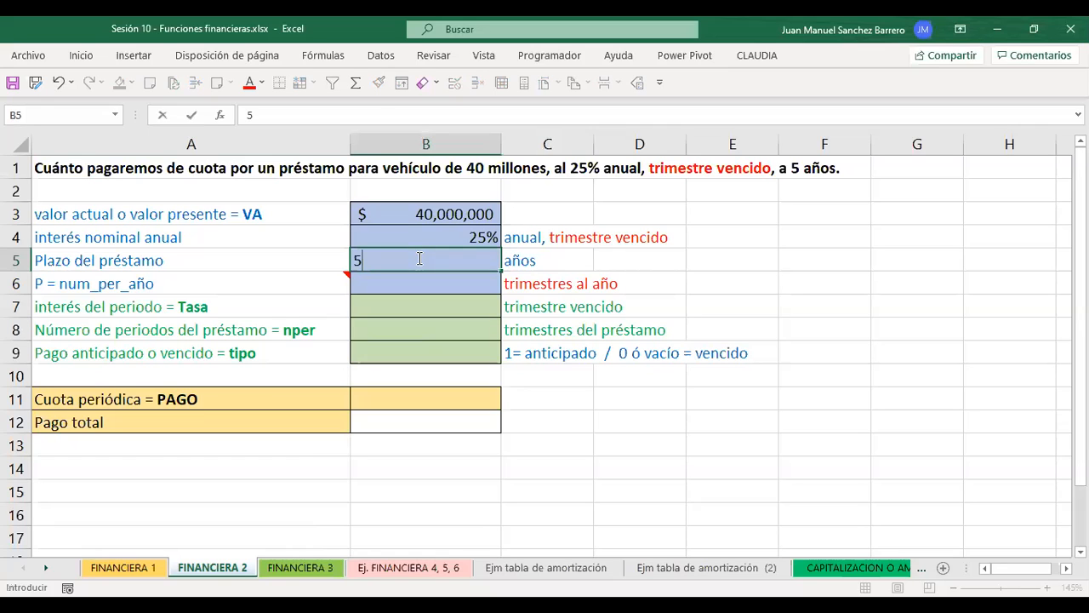
key(Tab)
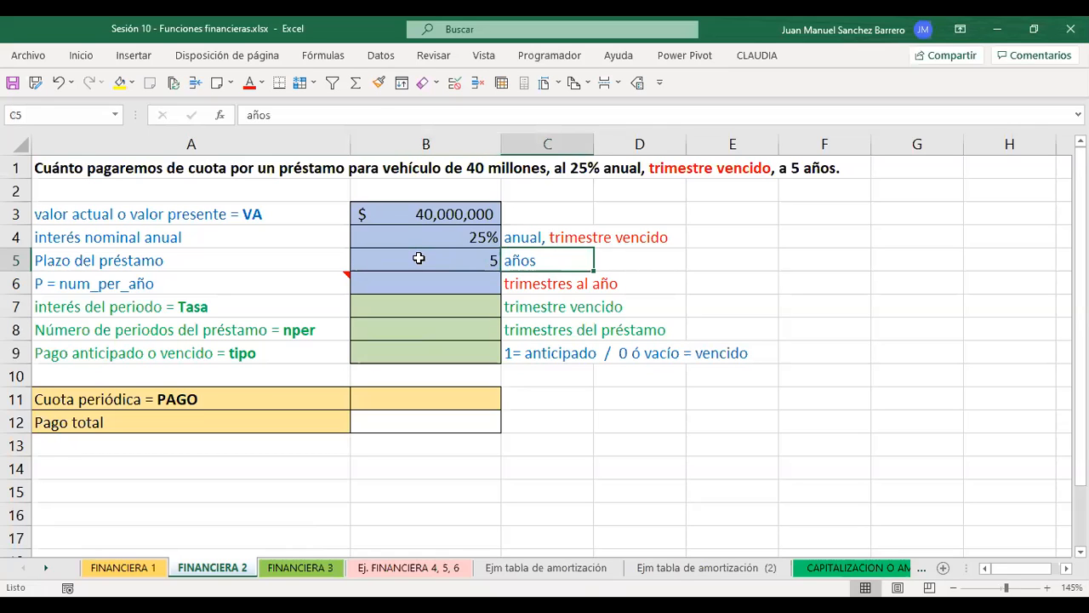
drag(377, 212, 388, 262)
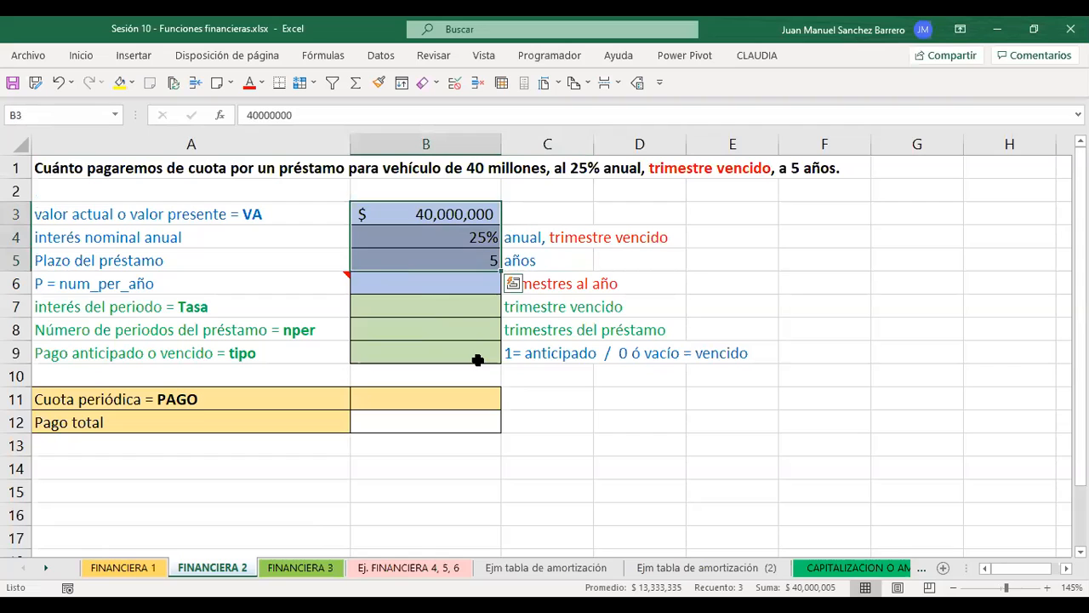
Make the text "num_per_año" bold within the label in A6.
click(446, 281)
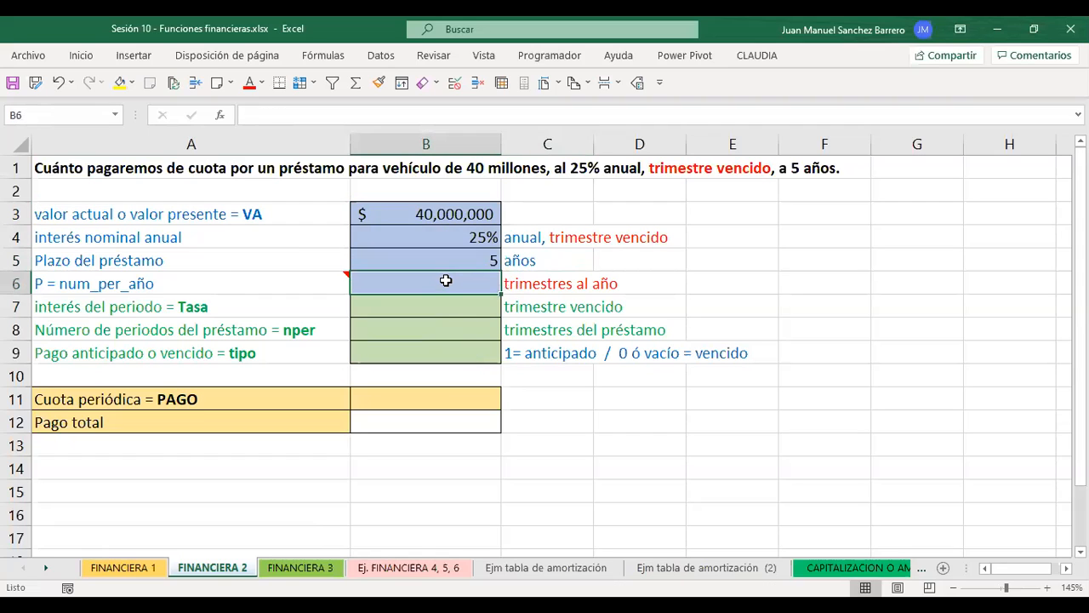
click(50, 283)
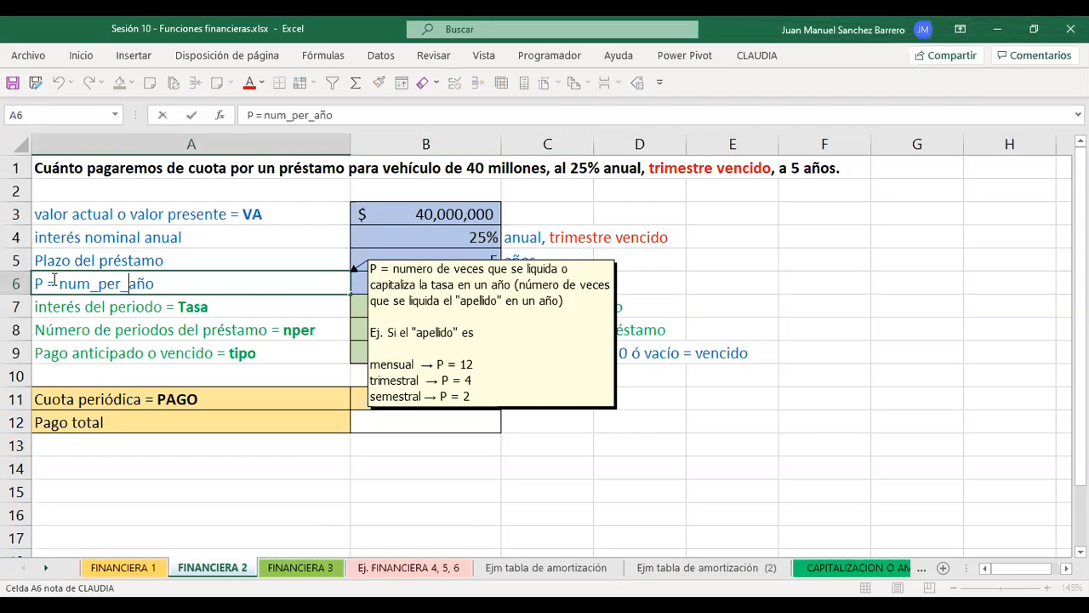
drag(61, 284, 155, 284)
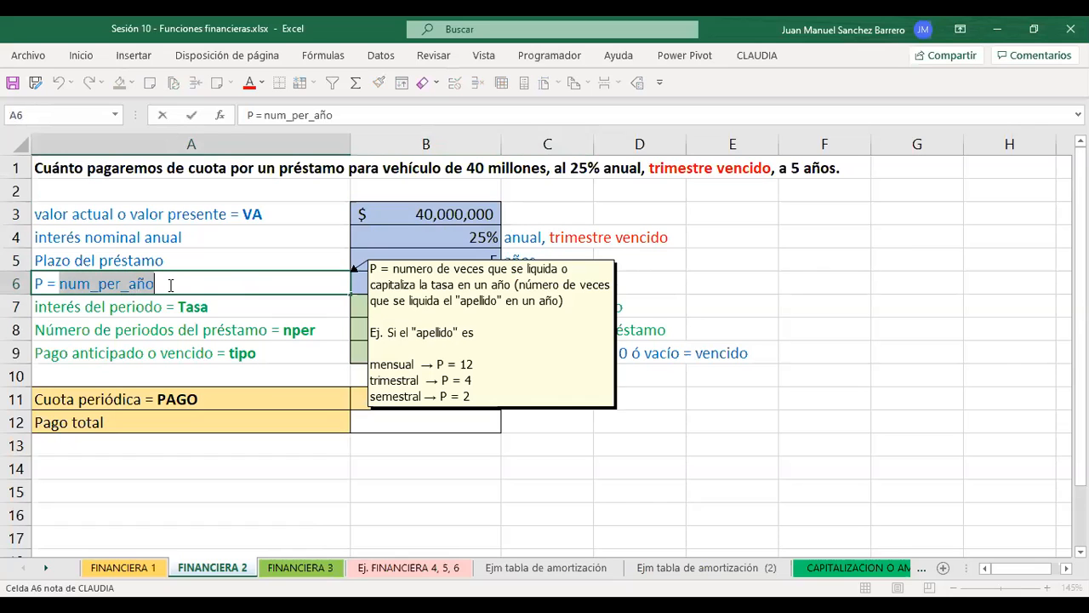
key(ctrl+n)
key(Return)
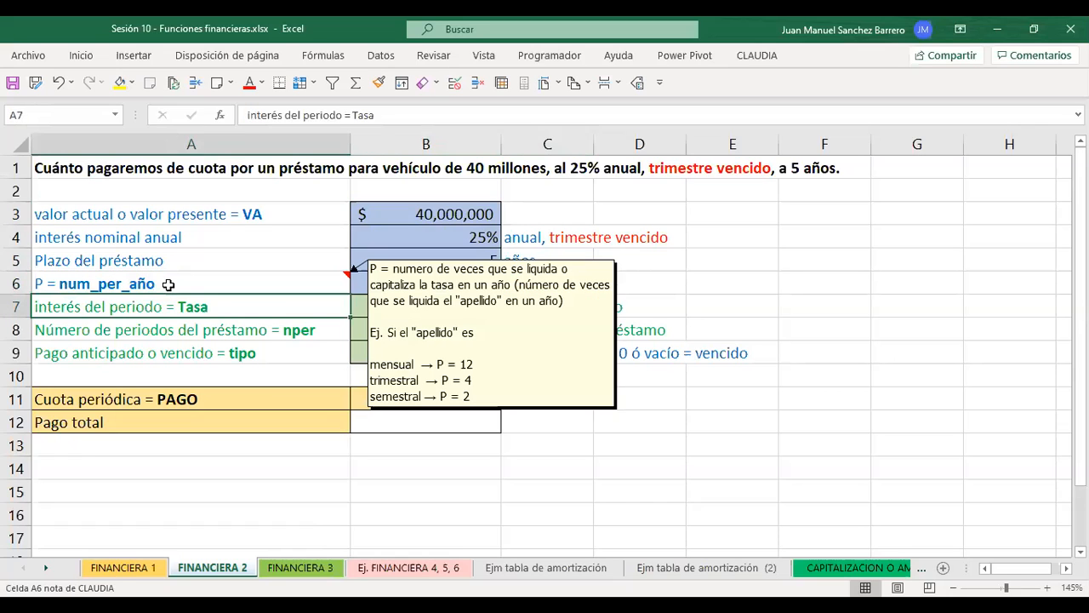
Enter 4 as the number of quarters per year (P) in B6.
click(375, 282)
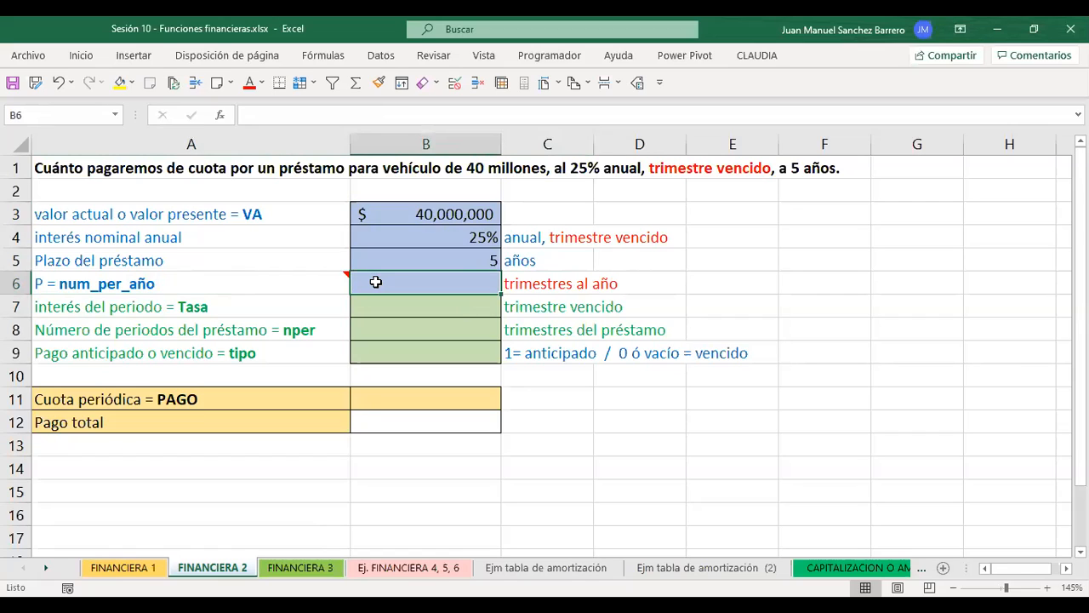
text(4)
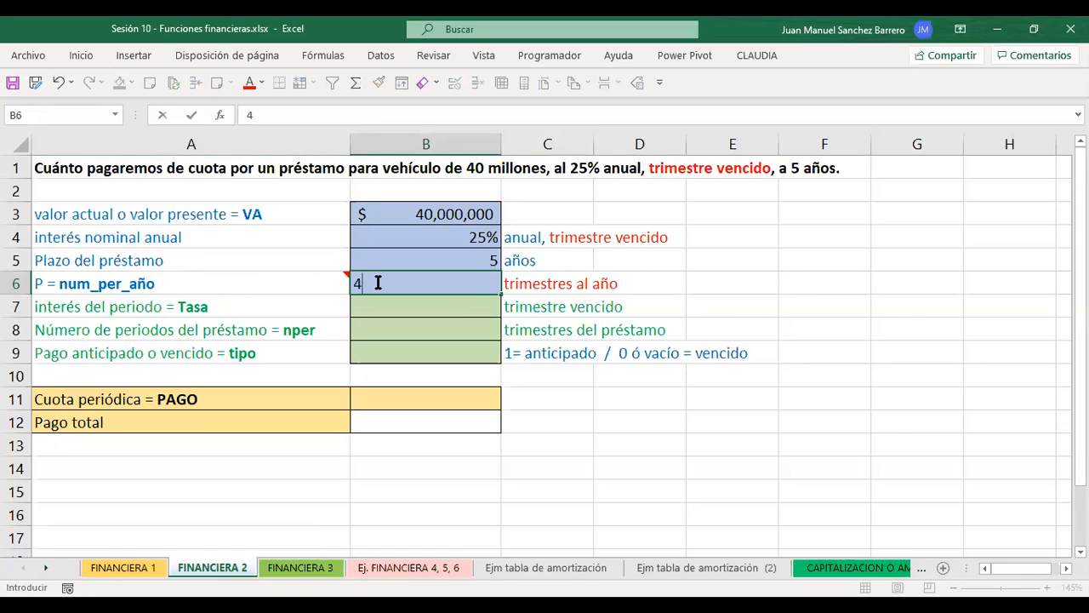
key(Return)
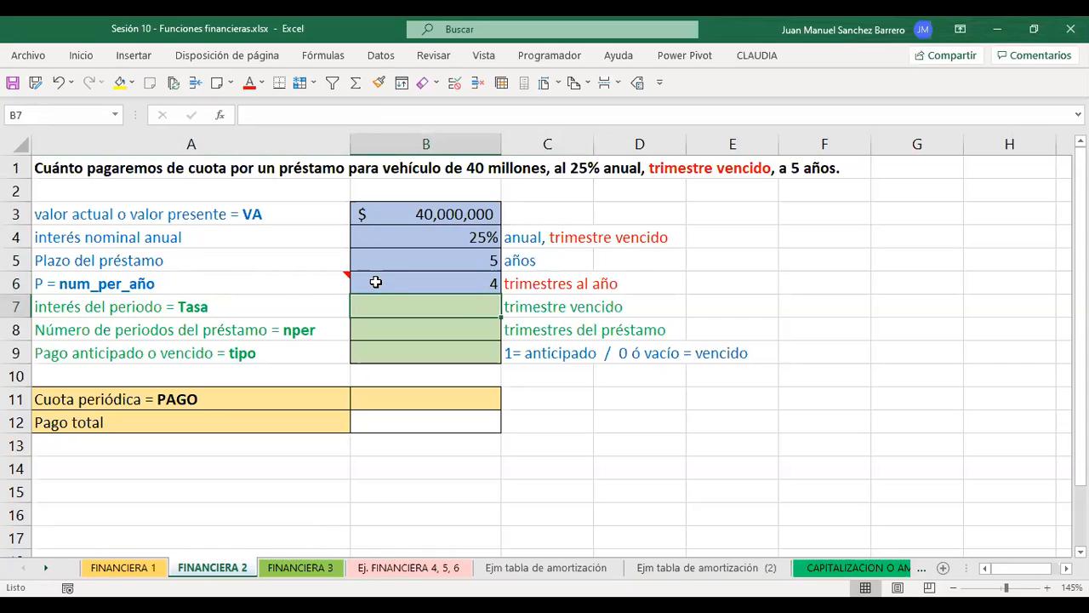
mouse_move(337, 281)
drag(568, 239, 543, 287)
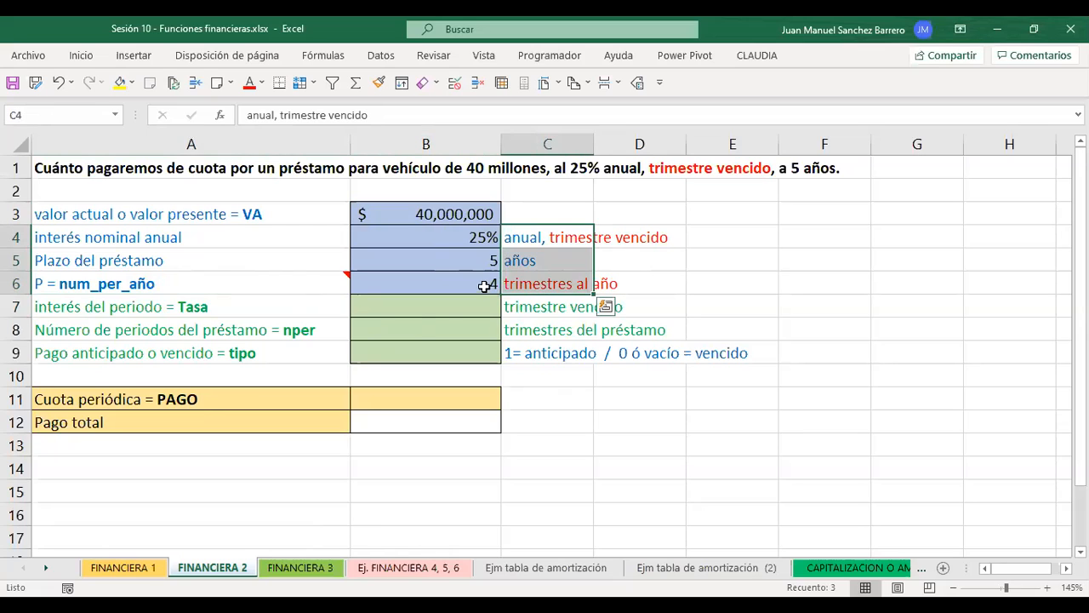
Calculate the quarterly rate (Tasa) in B7 by dividing the annual interest by the periods per year, =B4/B6.
click(393, 308)
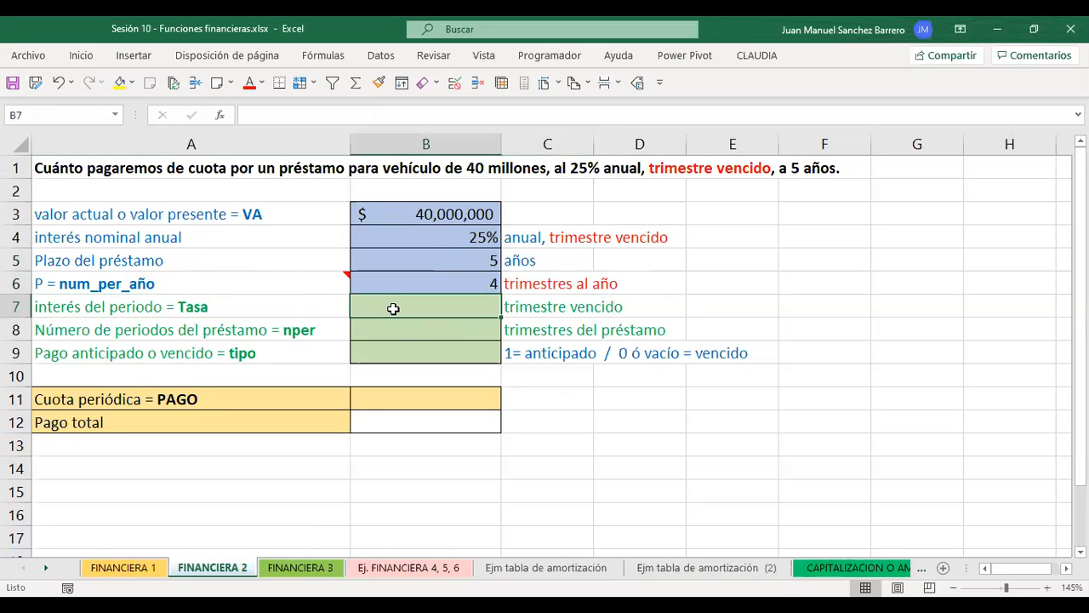
key(alt)
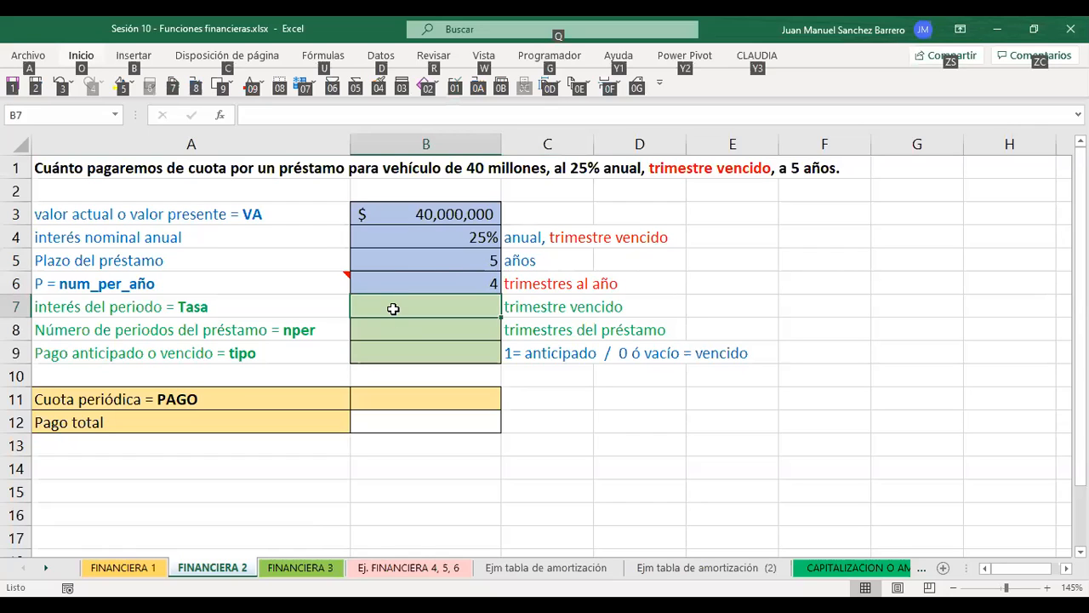
key(alt)
text(=)
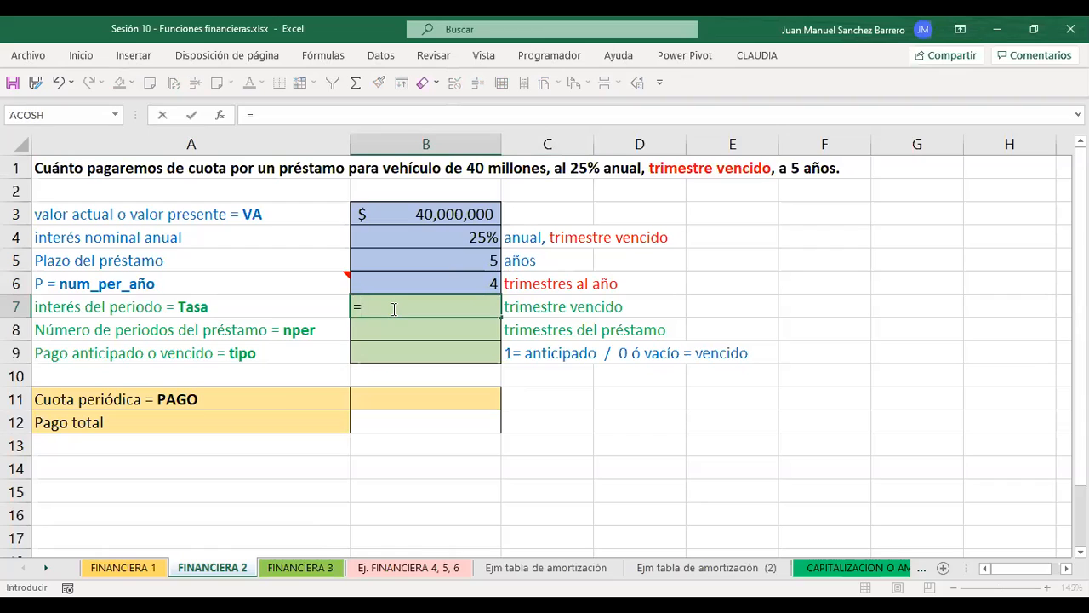
click(444, 237)
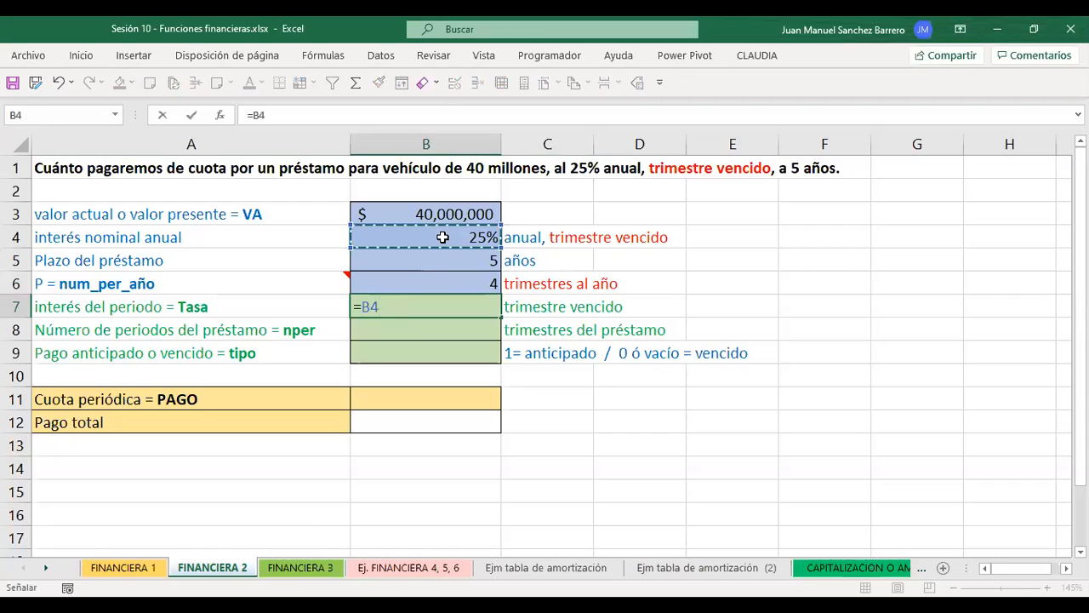
text(/)
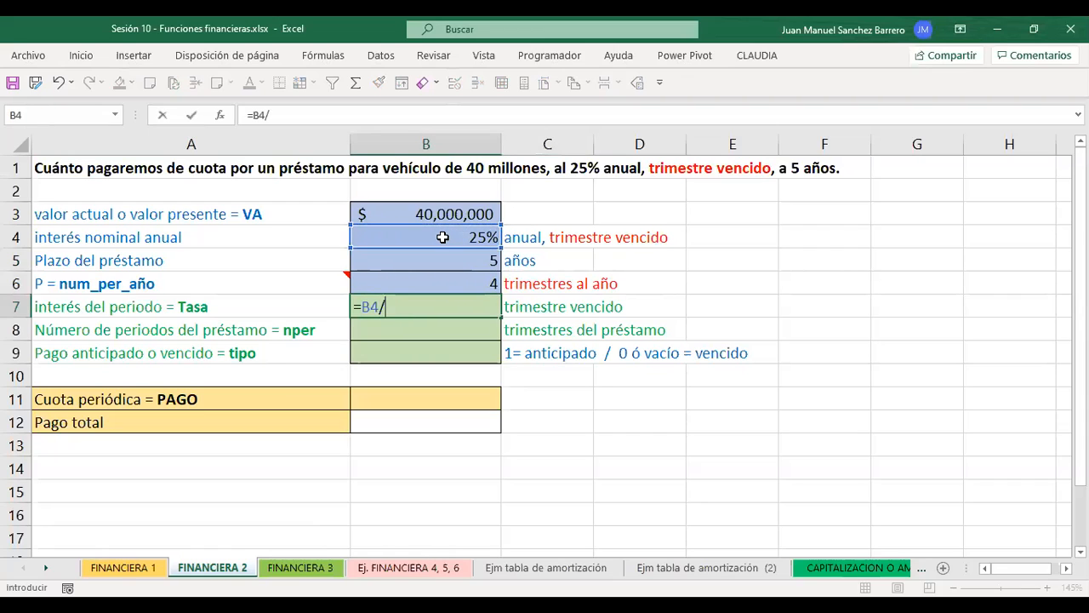
click(434, 283)
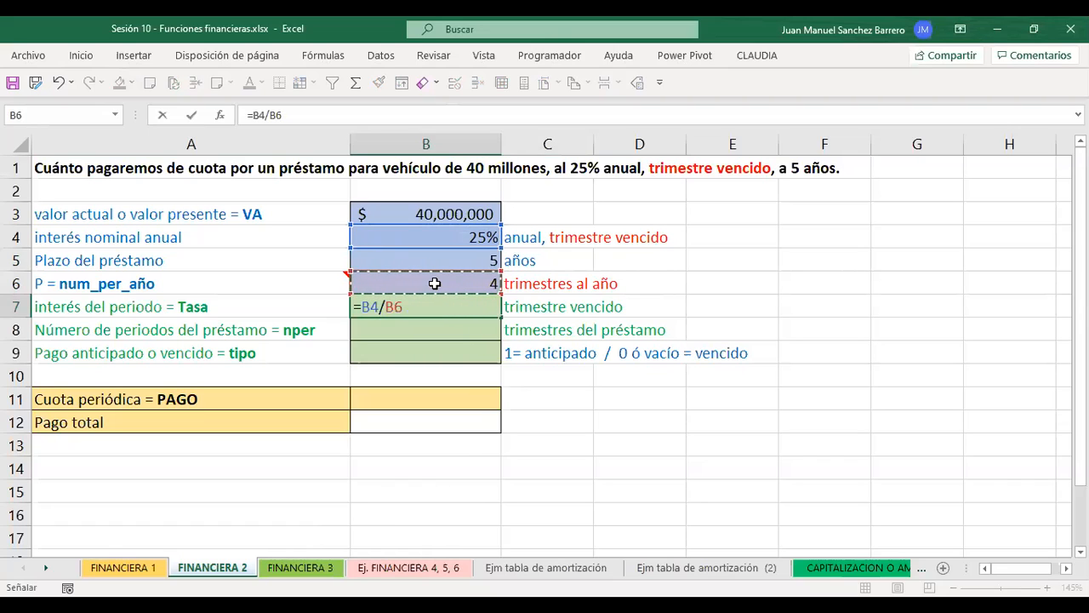
key(Return)
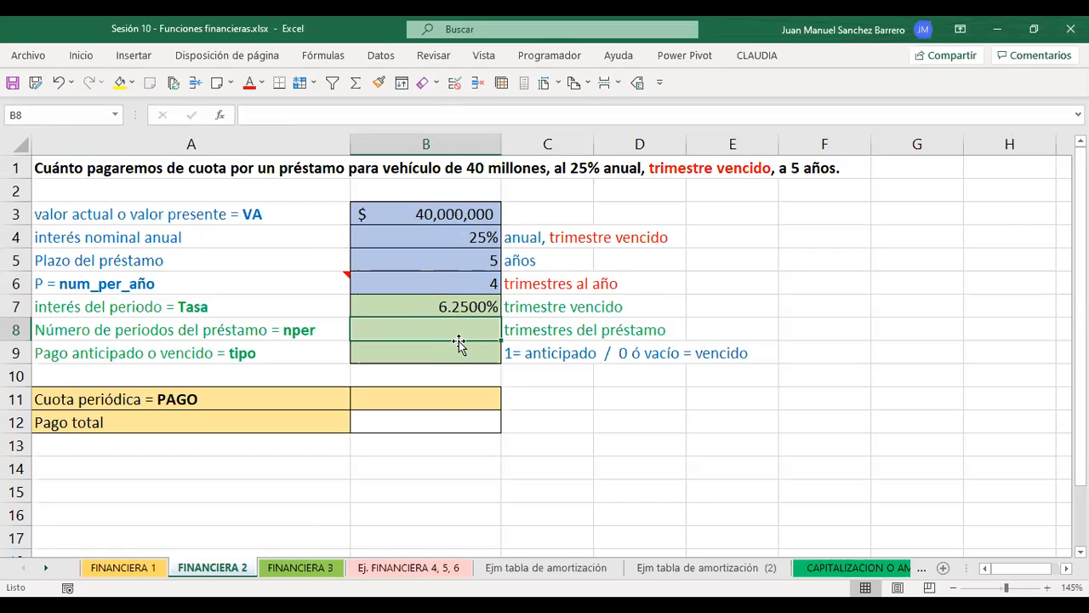
Calculate the number of loan periods (nper) in B8 with the formula =B5*B6.
text(=)
click(417, 261)
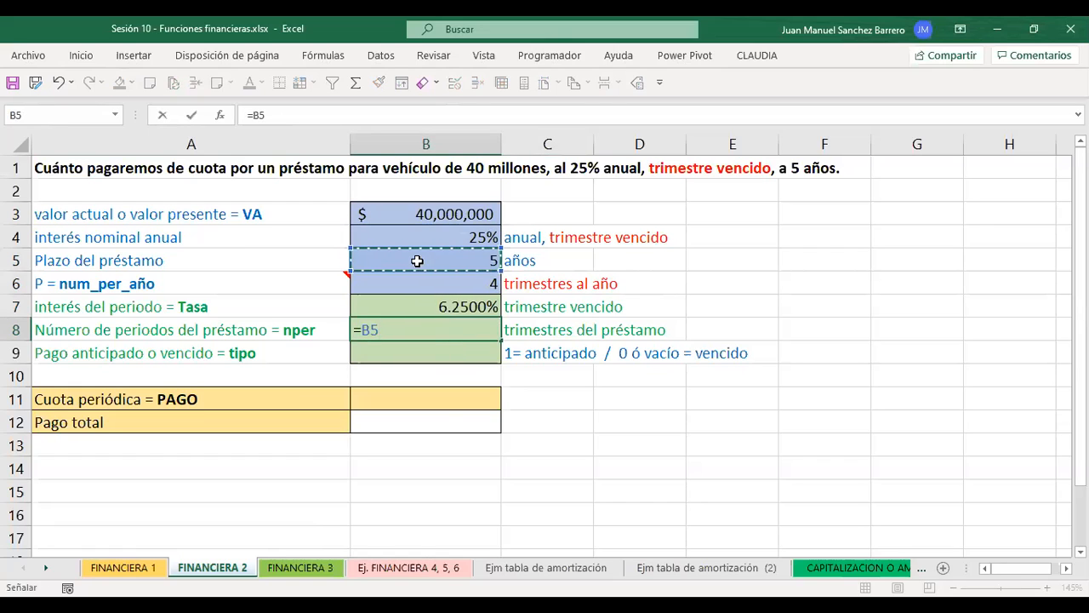
text(*)
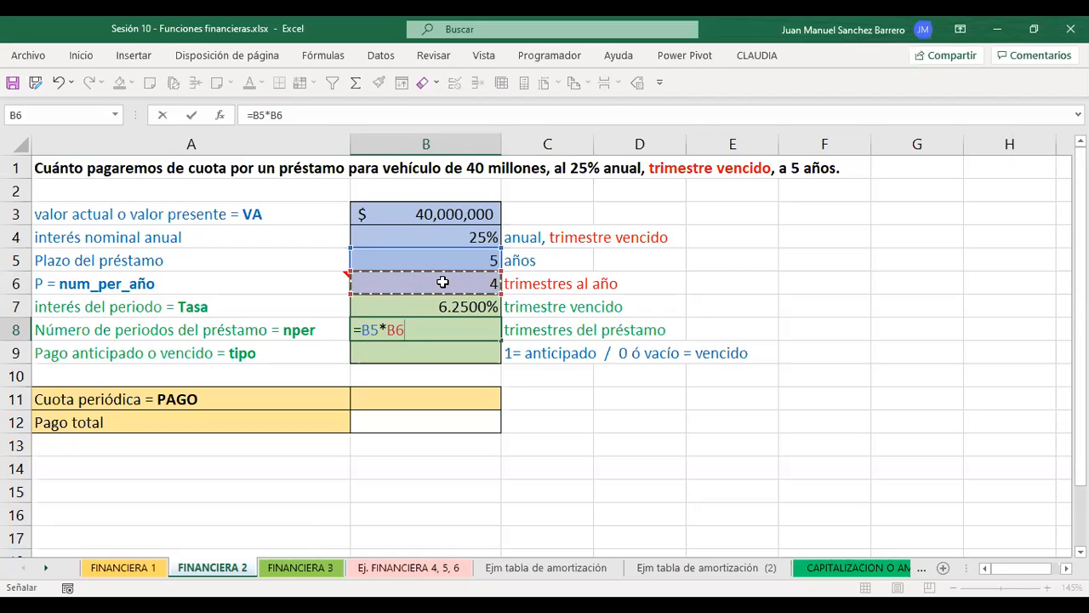
key(Return)
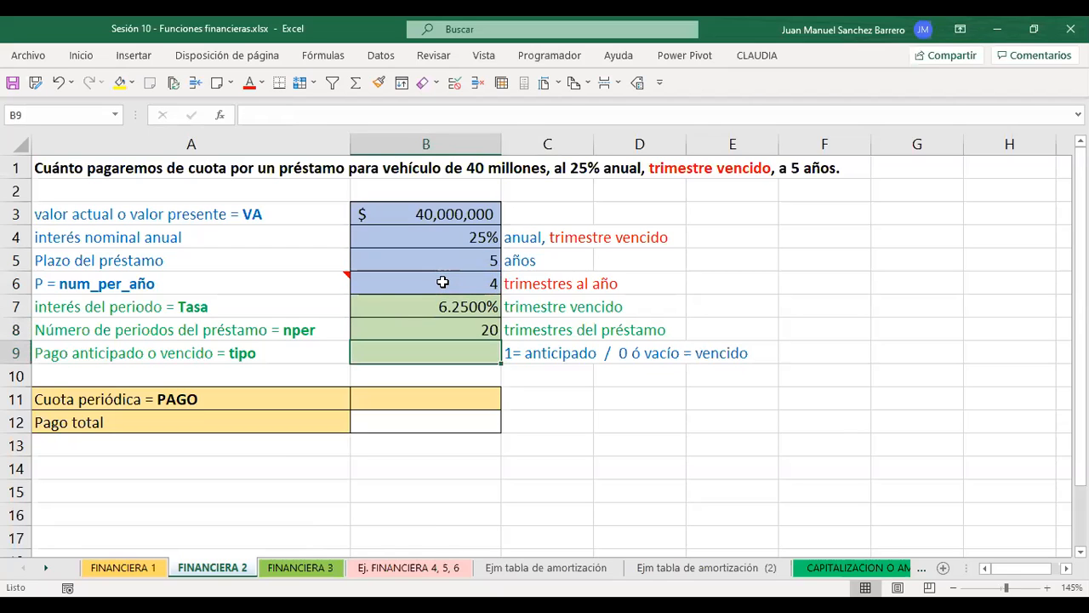
click(462, 306)
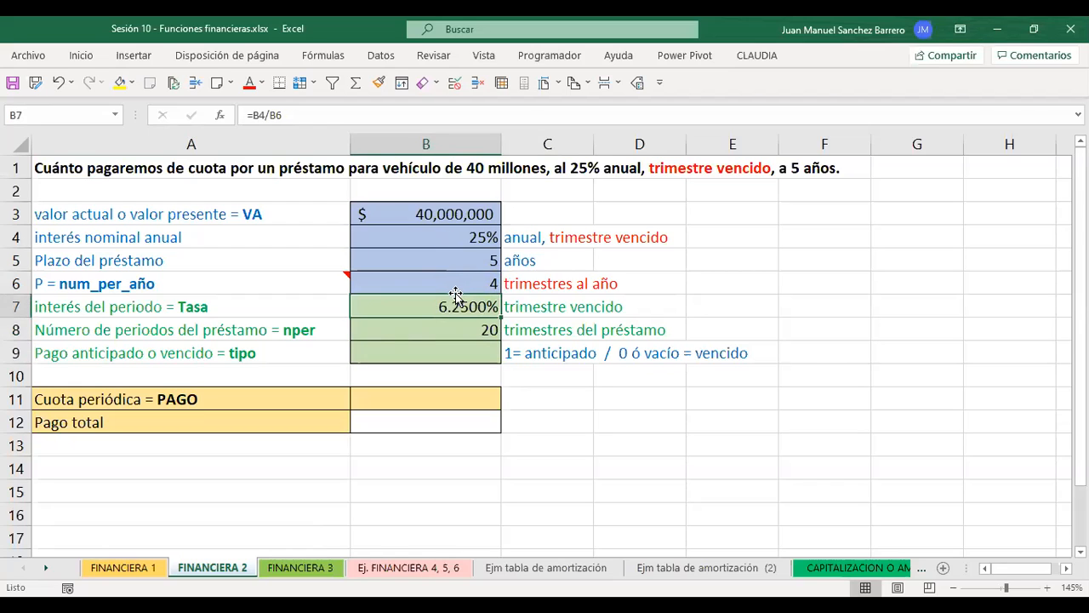
click(457, 284)
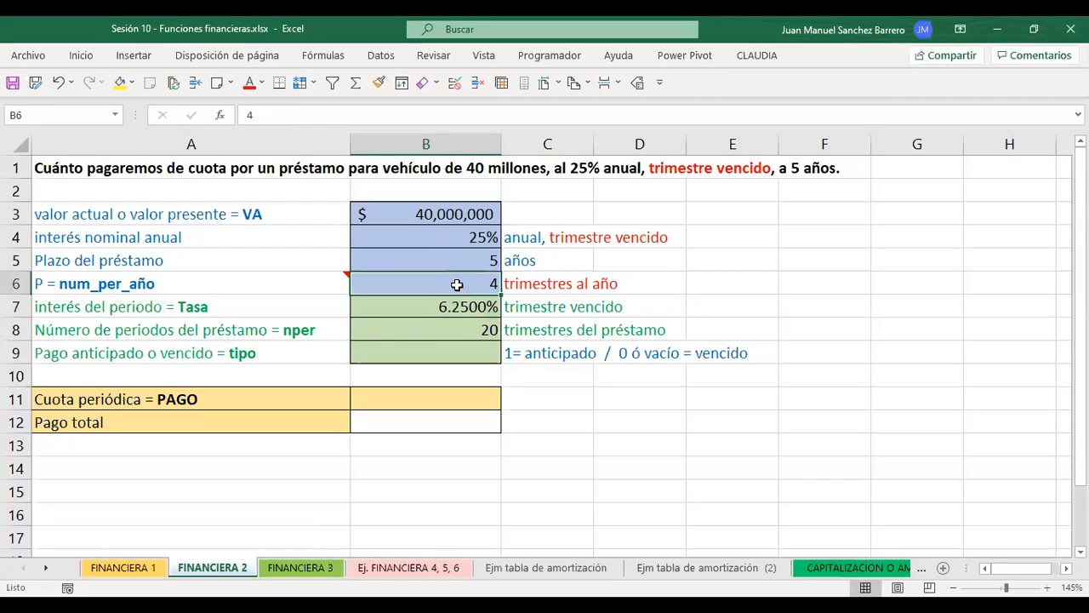
click(477, 330)
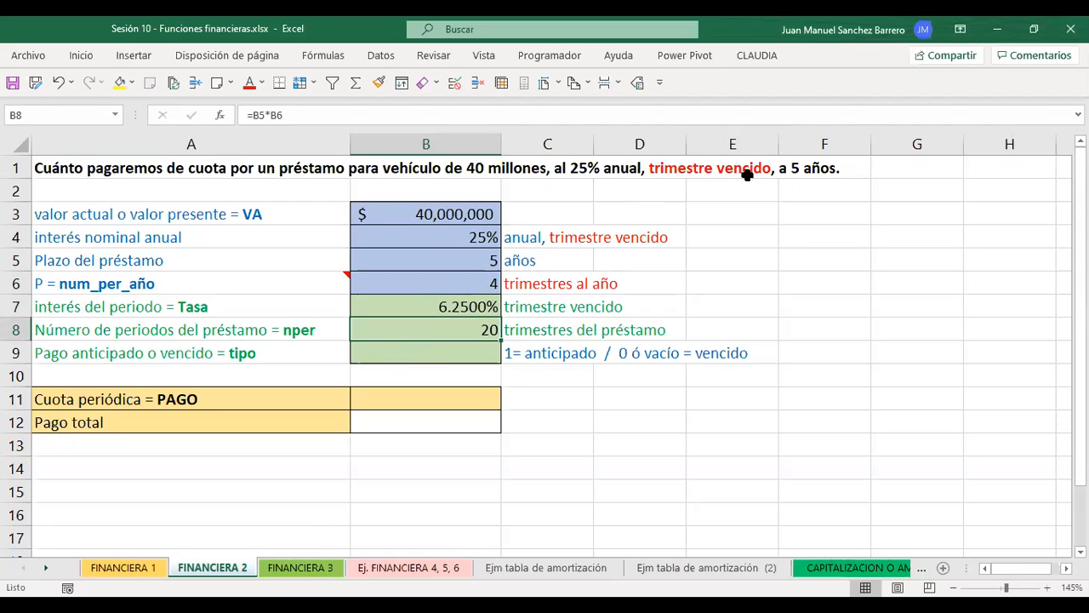
click(428, 351)
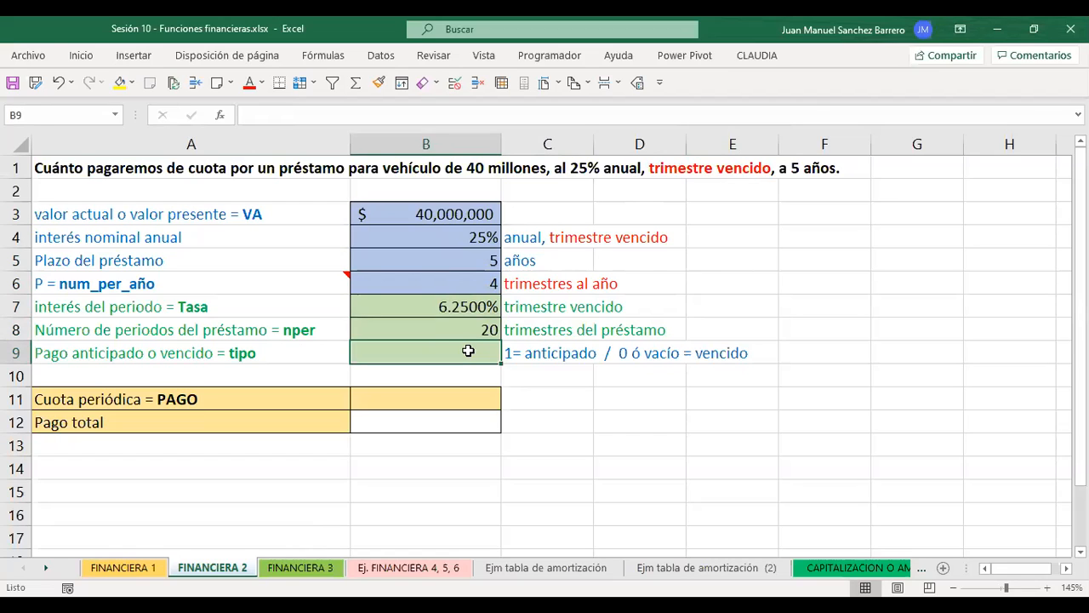
Start a PAGO formula in B11 for the quarterly instalment and open its function arguments.
click(409, 393)
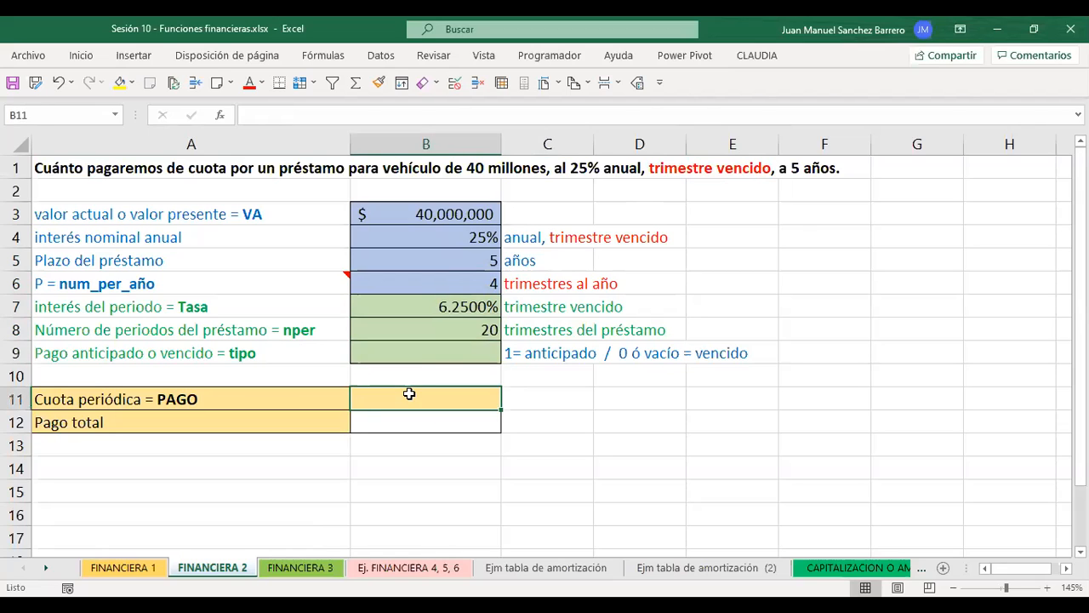
text(Pa)
key(BackSpace)
text(pag)
key(BackSpace)
key(BackSpace)
key(BackSpace)
text(ago)
key(BackSpace)
key(BackSpace)
key(BackSpace)
key(BackSpace)
text(=p)
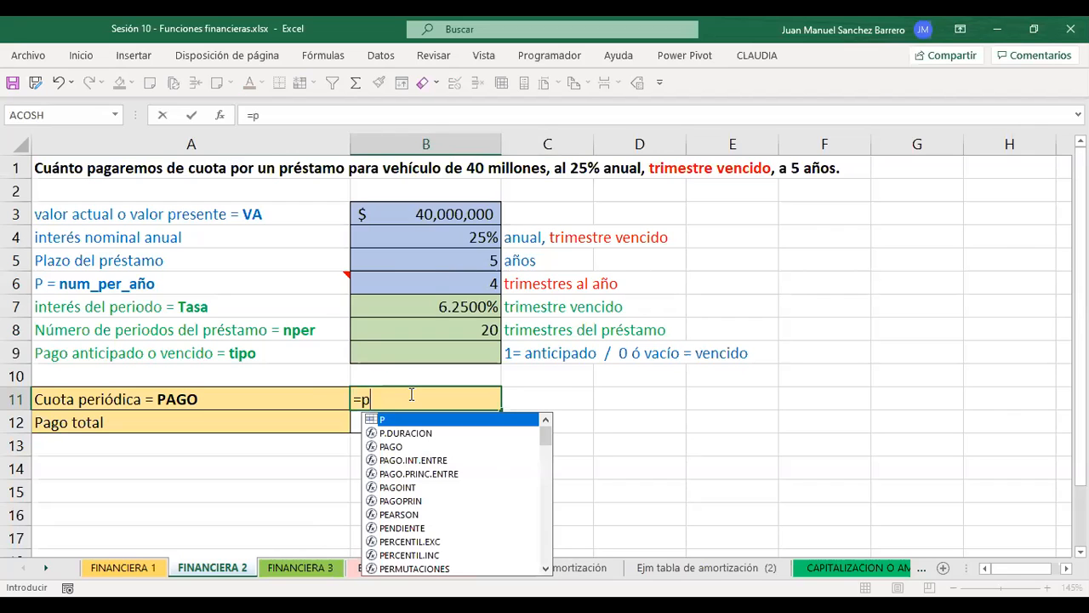
text(ago)
key(Tab)
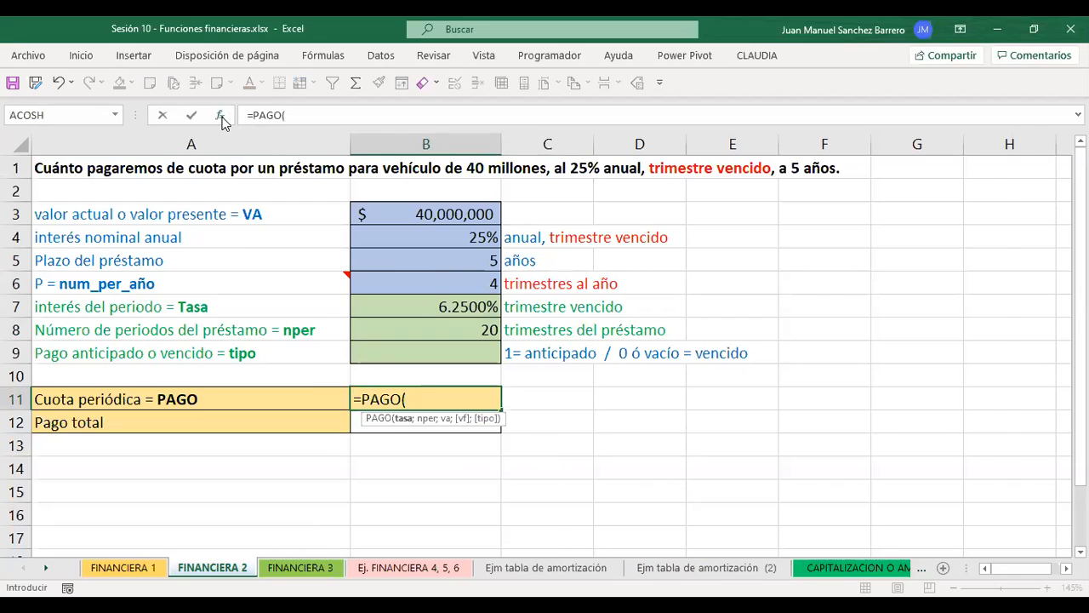
click(221, 116)
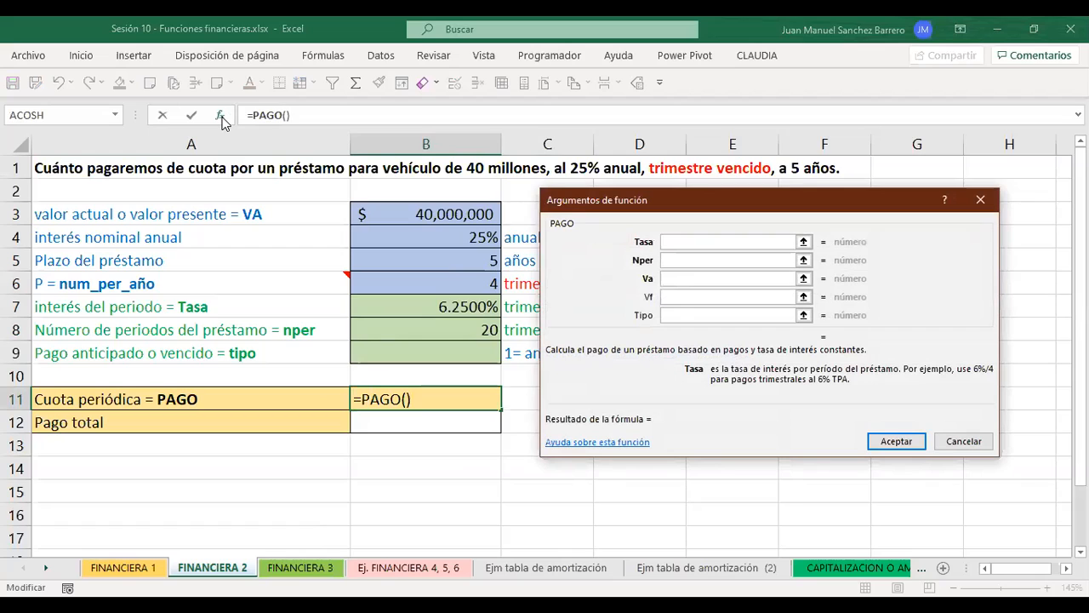
Fill the PAGO arguments with B7 as Tasa, B8 as Nper and B3 as Va.
click(803, 243)
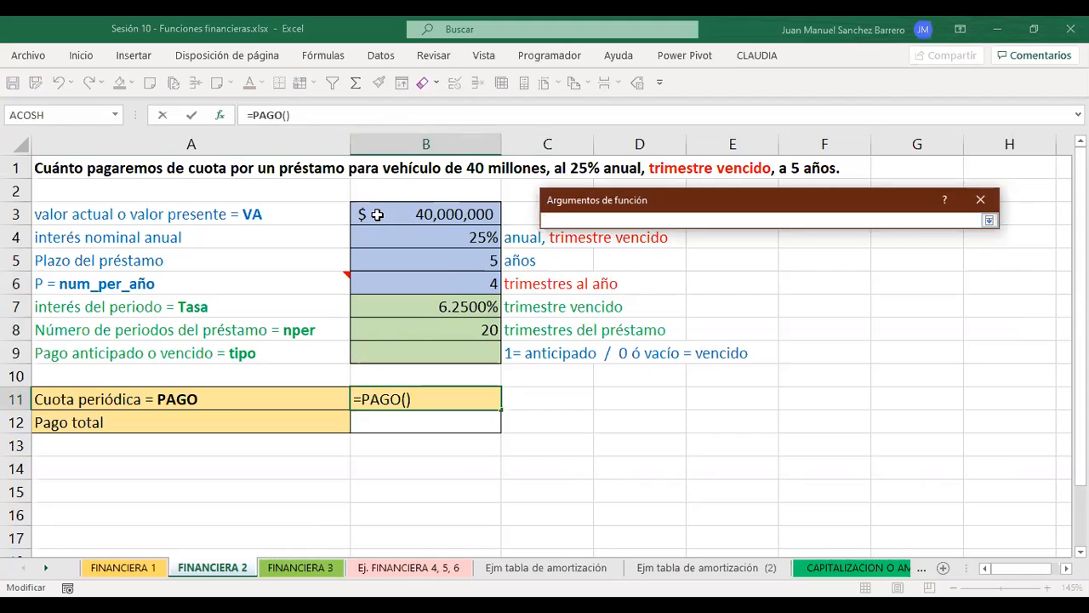
click(989, 221)
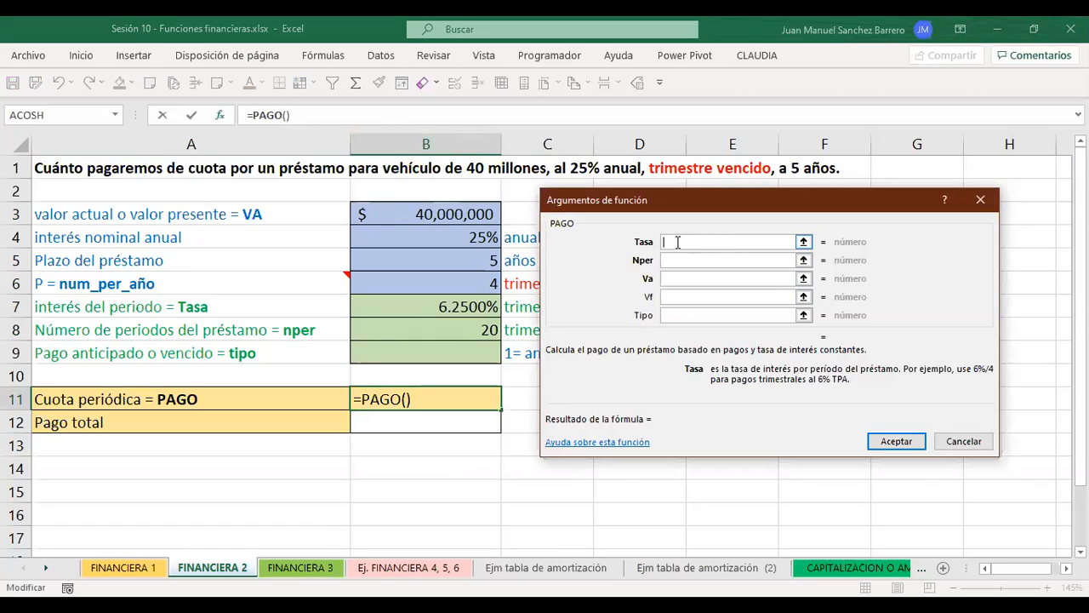
click(683, 266)
click(684, 241)
click(448, 307)
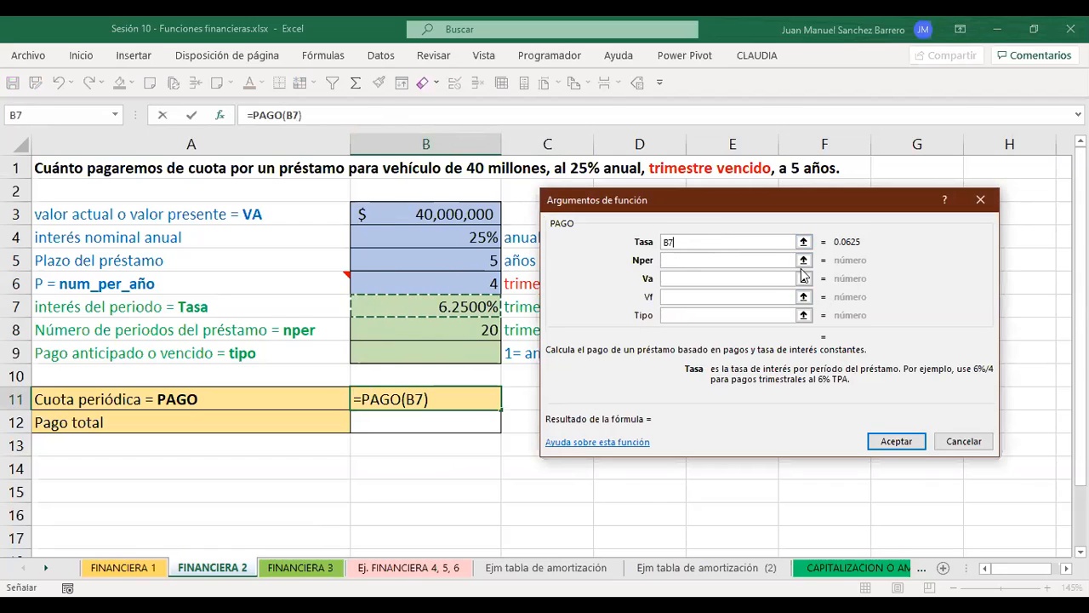
click(700, 260)
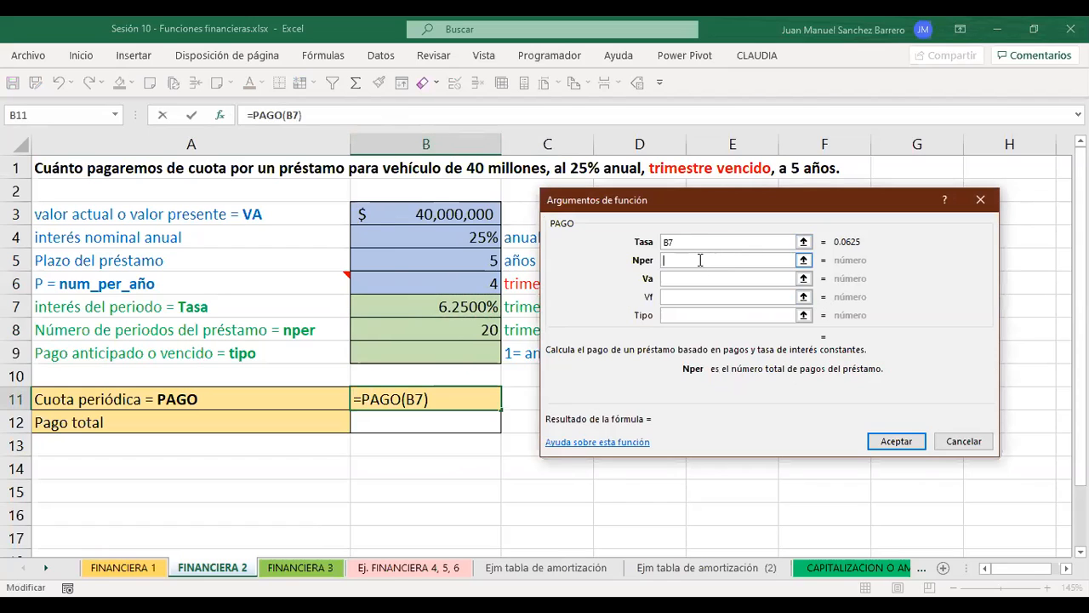
click(417, 334)
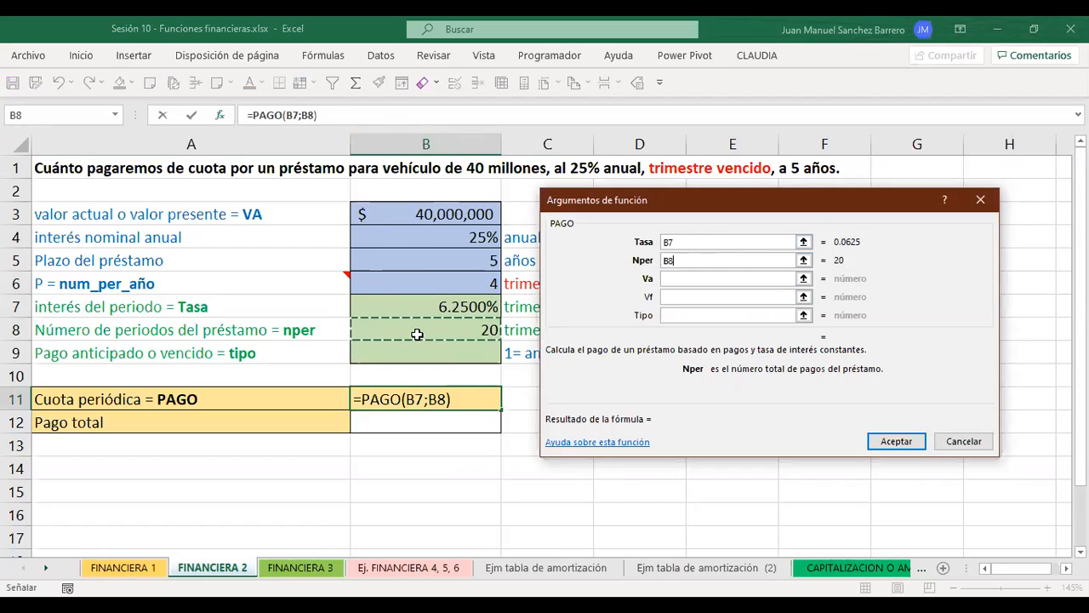
click(682, 278)
click(417, 213)
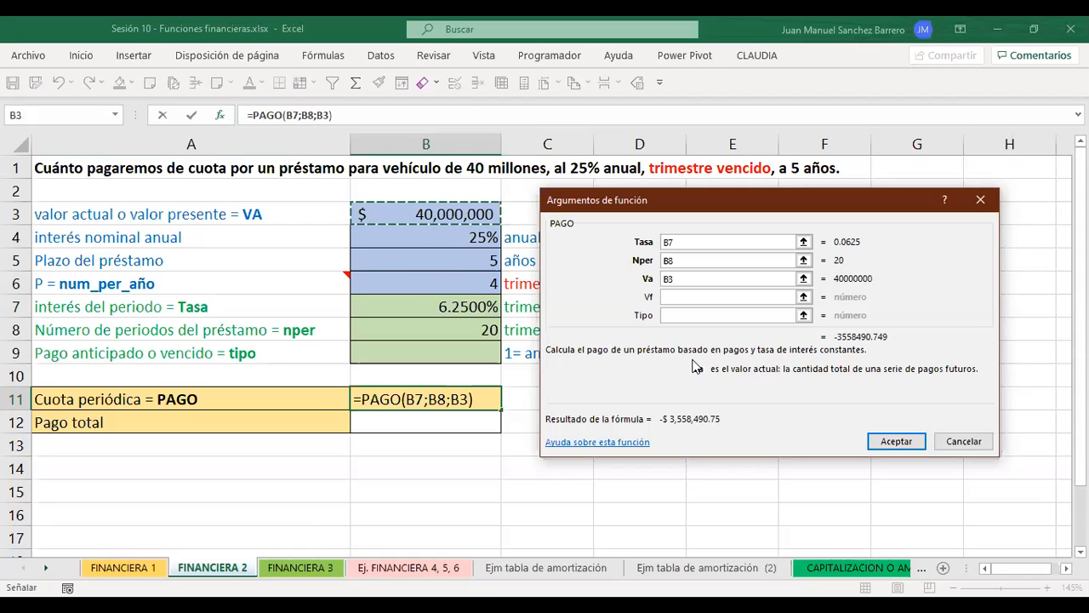
Check the PAGO arguments, leave Vf and Tipo empty, and accept the formula =PAGO(B7;B8;B3) in B11.
click(716, 294)
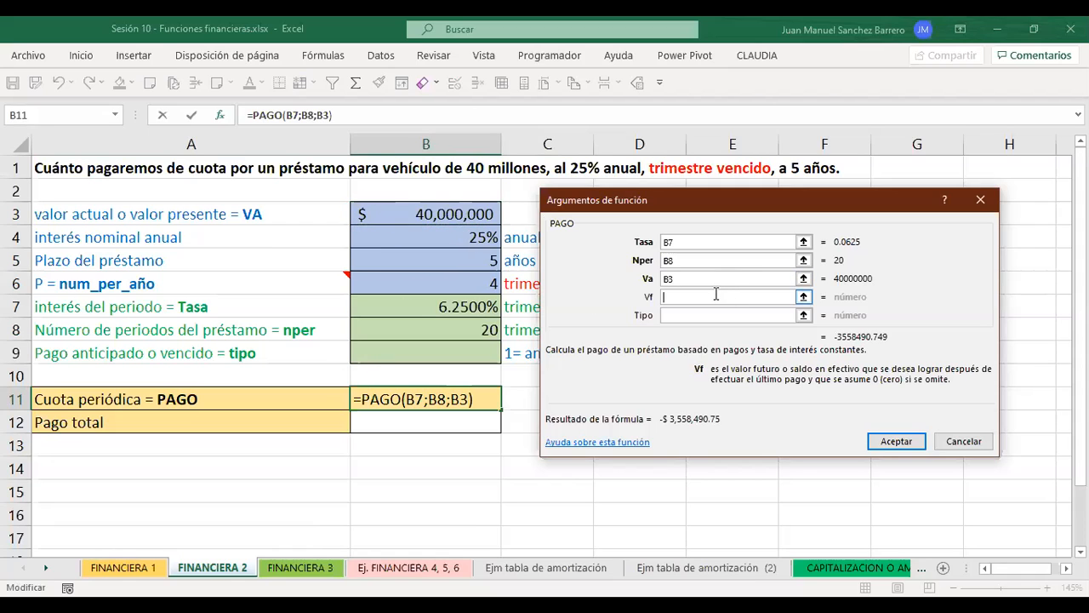
click(721, 315)
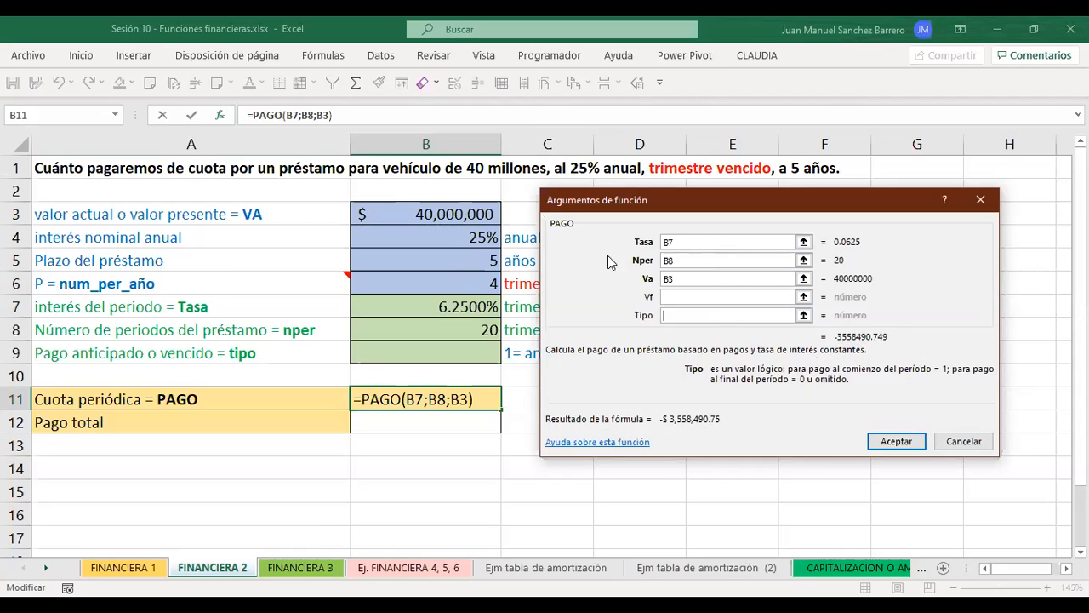
click(695, 263)
click(688, 244)
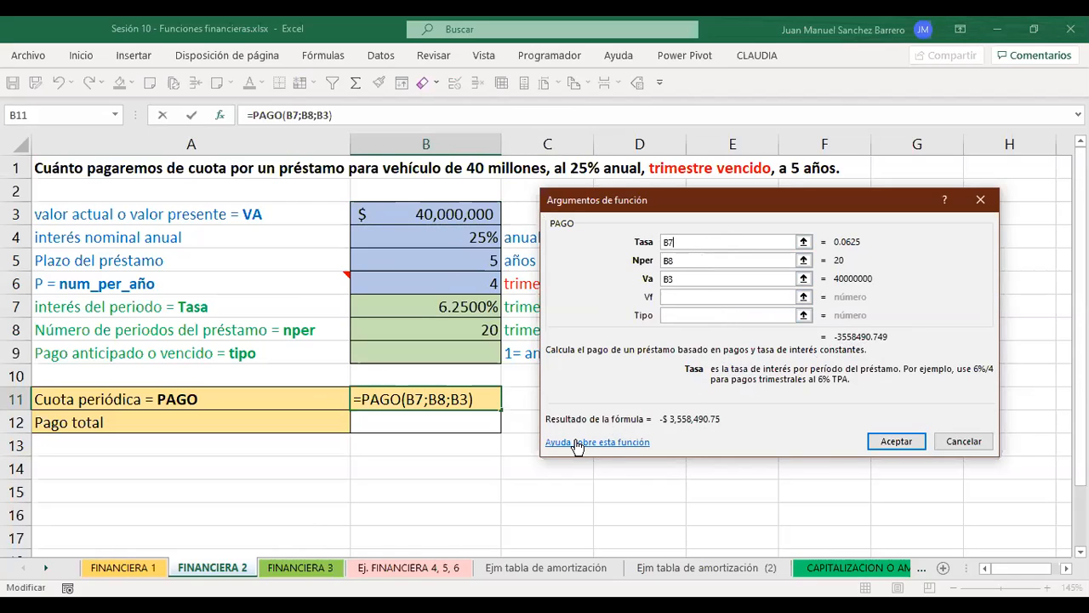
click(699, 278)
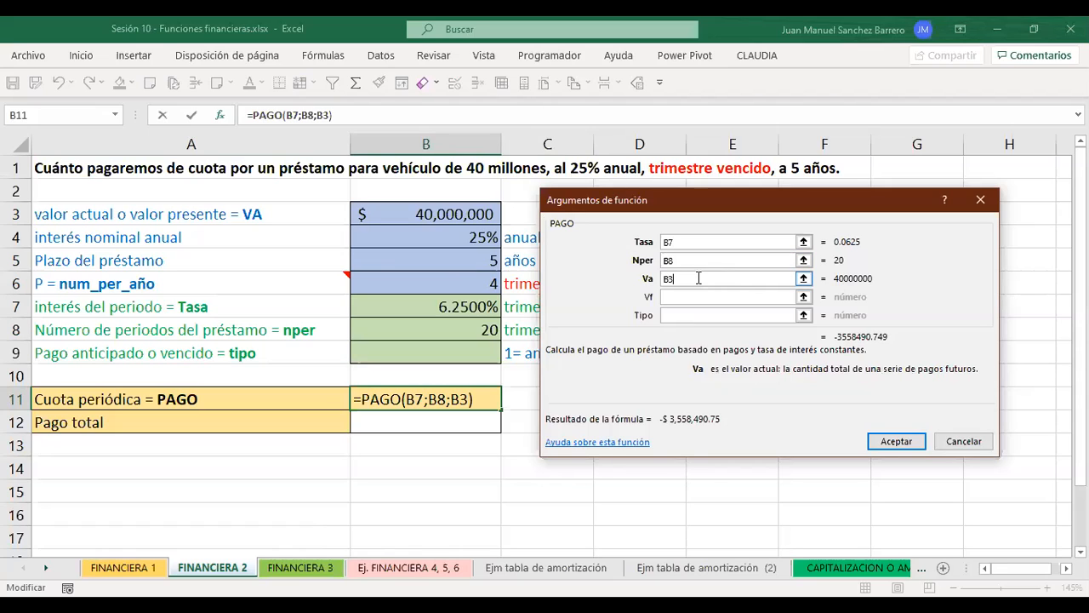
click(891, 444)
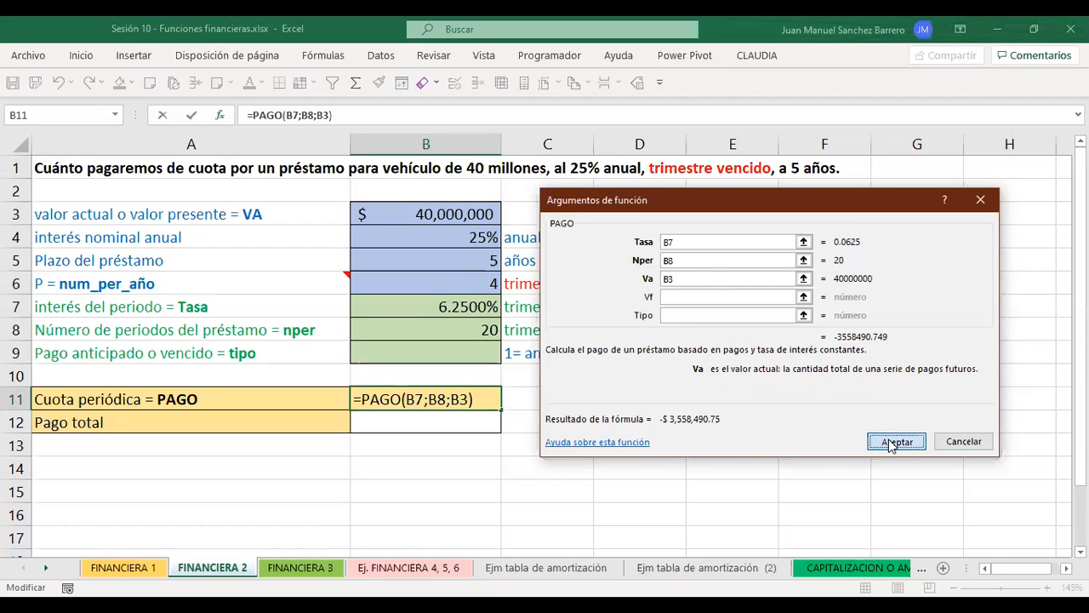
click(891, 443)
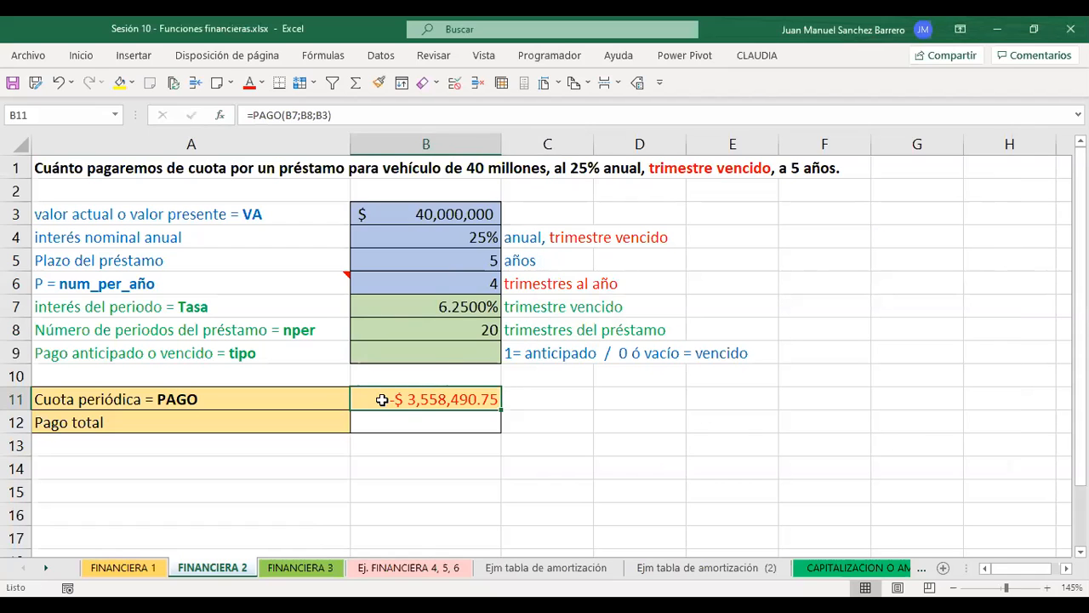
Calculate the total payment (Pago total) in B12 by multiplying the instalment by the number of periods, =B11*B8.
click(428, 414)
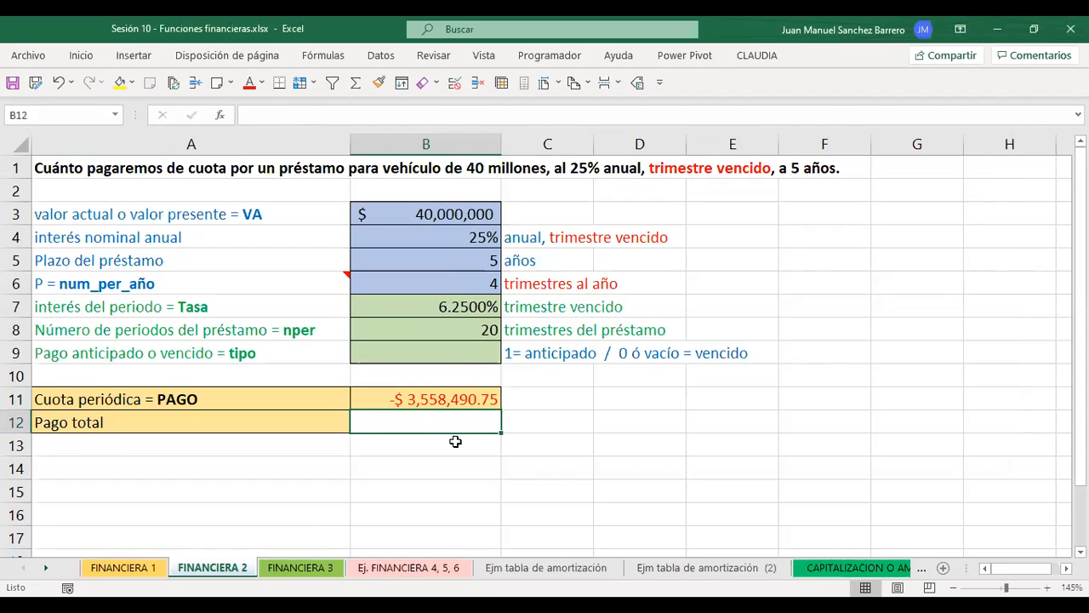
text(=)
key(Up)
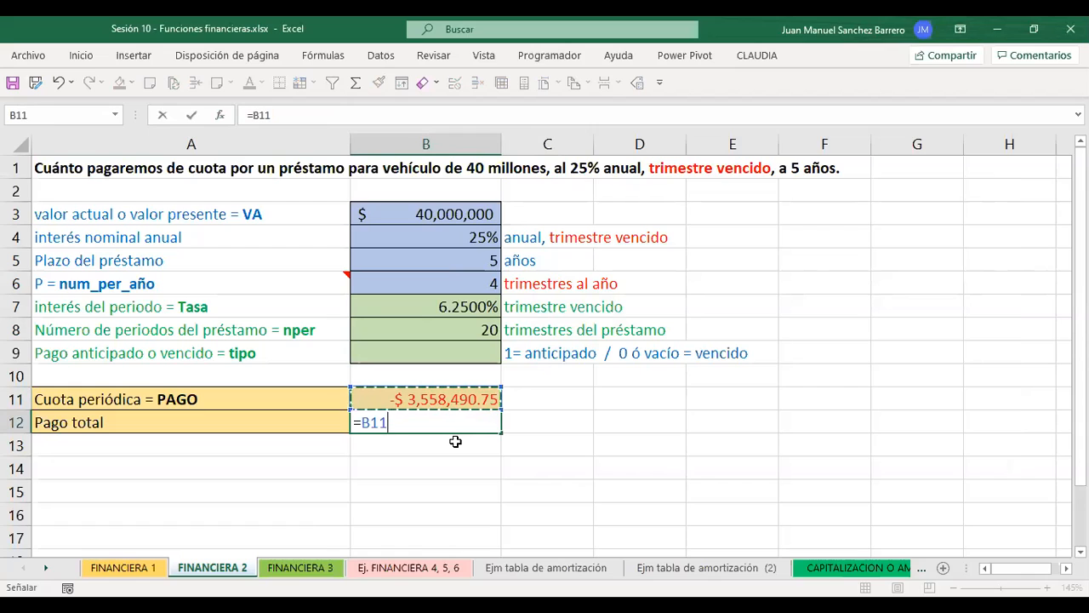
text(*)
click(449, 329)
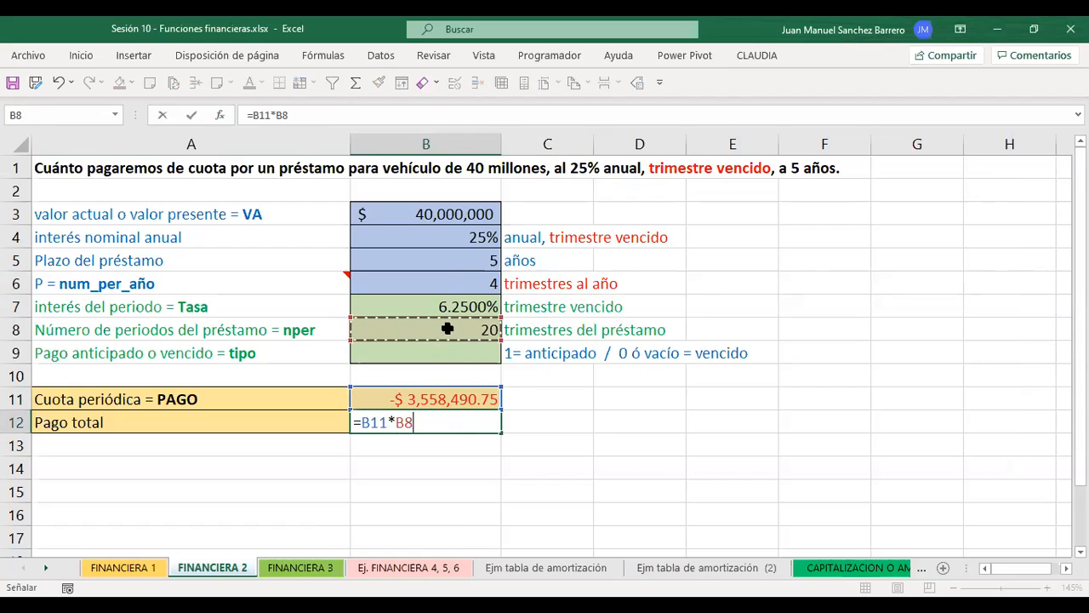
key(Return)
key(Up)
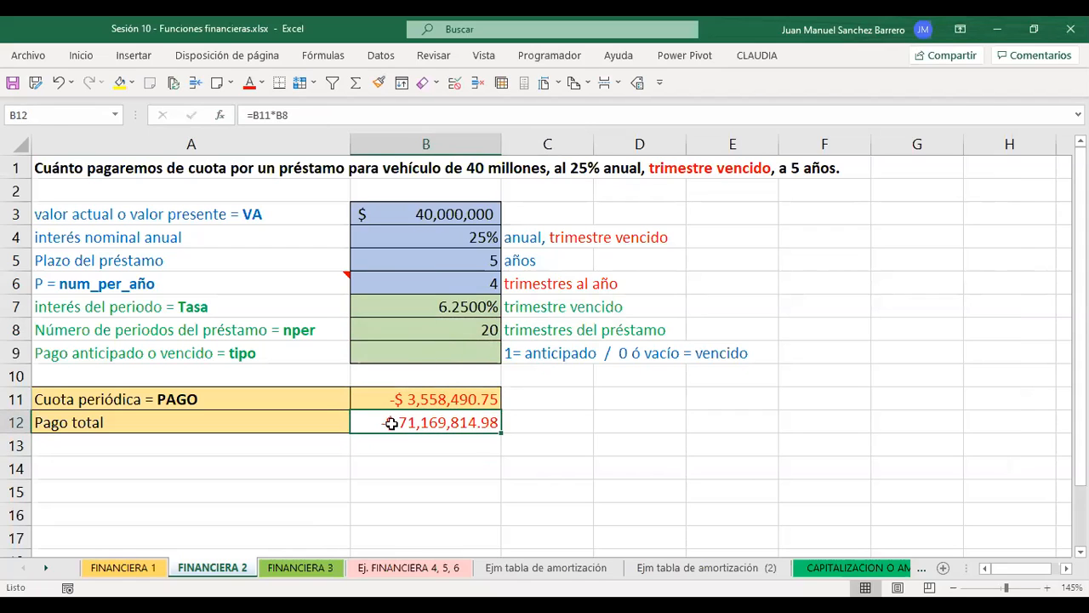
Compare the periodic and total payments on the monthly sheet FINANCIERA 1 with those on the quarterly sheet FINANCIERA 2.
click(124, 570)
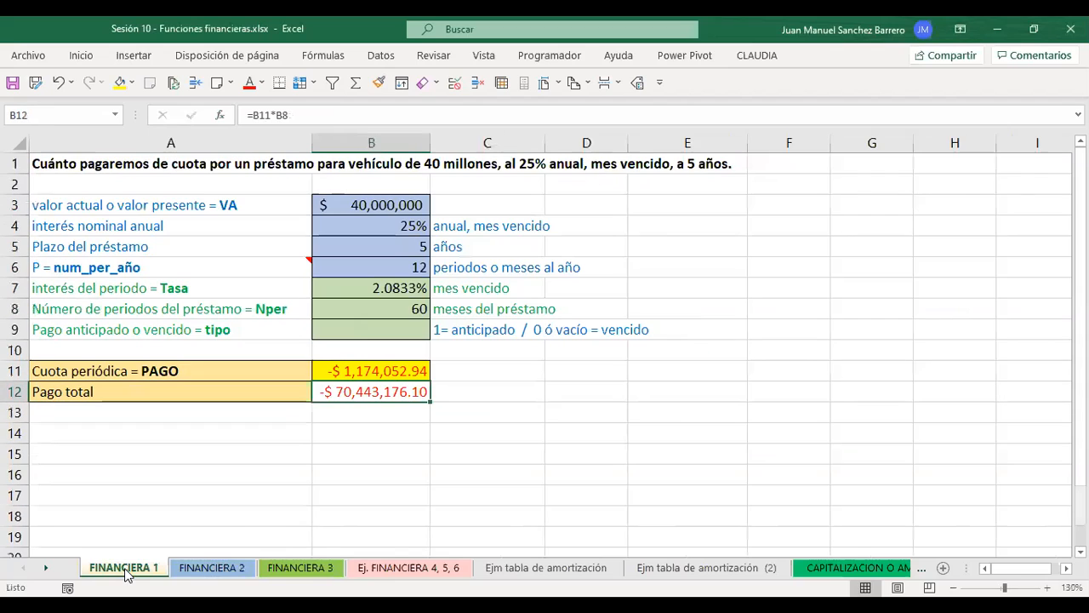
click(189, 570)
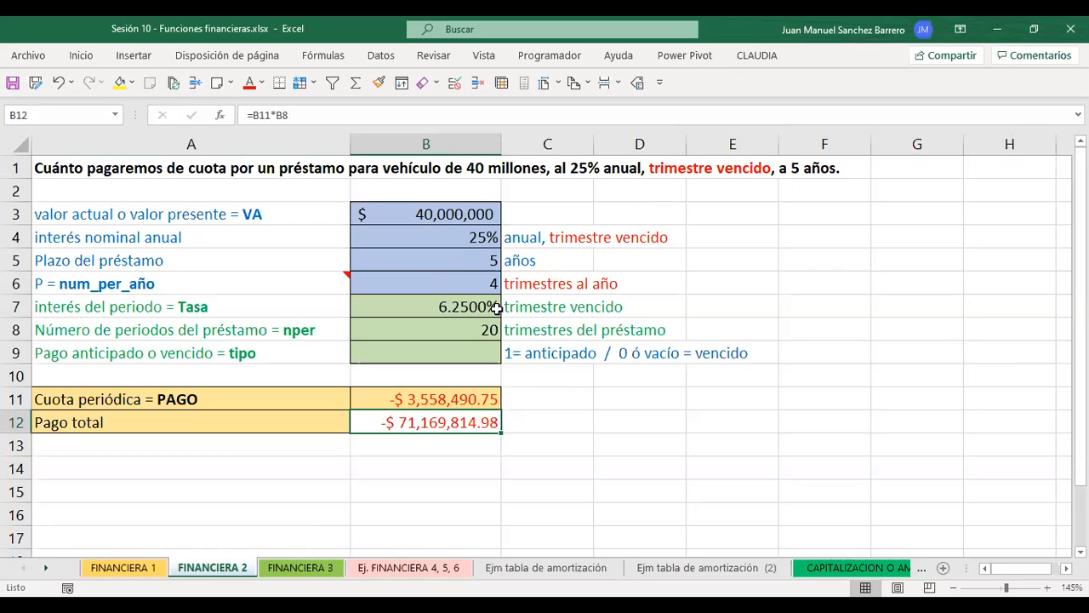
click(106, 571)
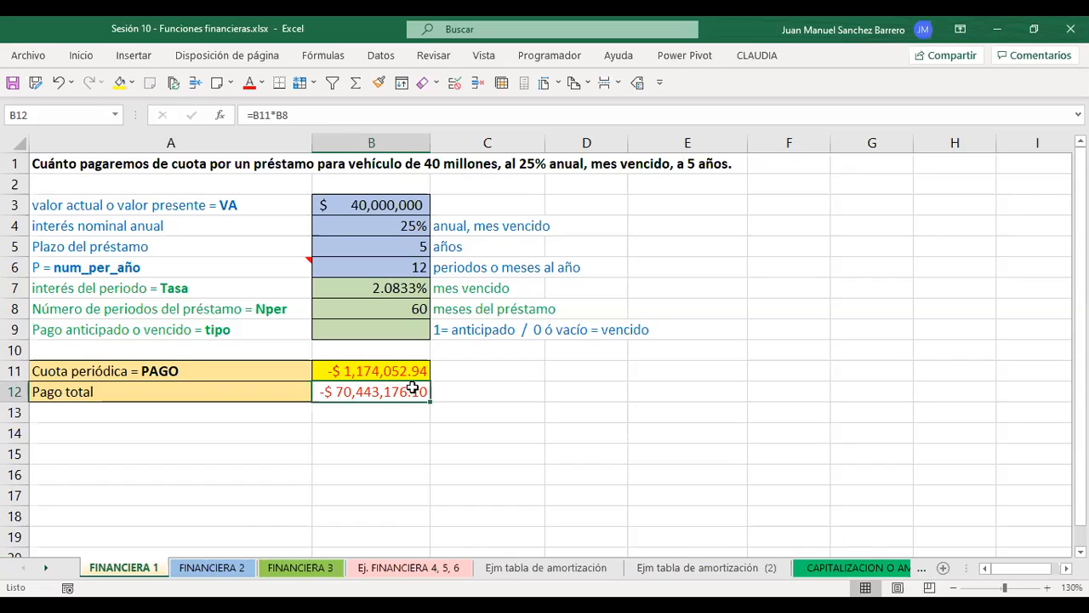
click(212, 568)
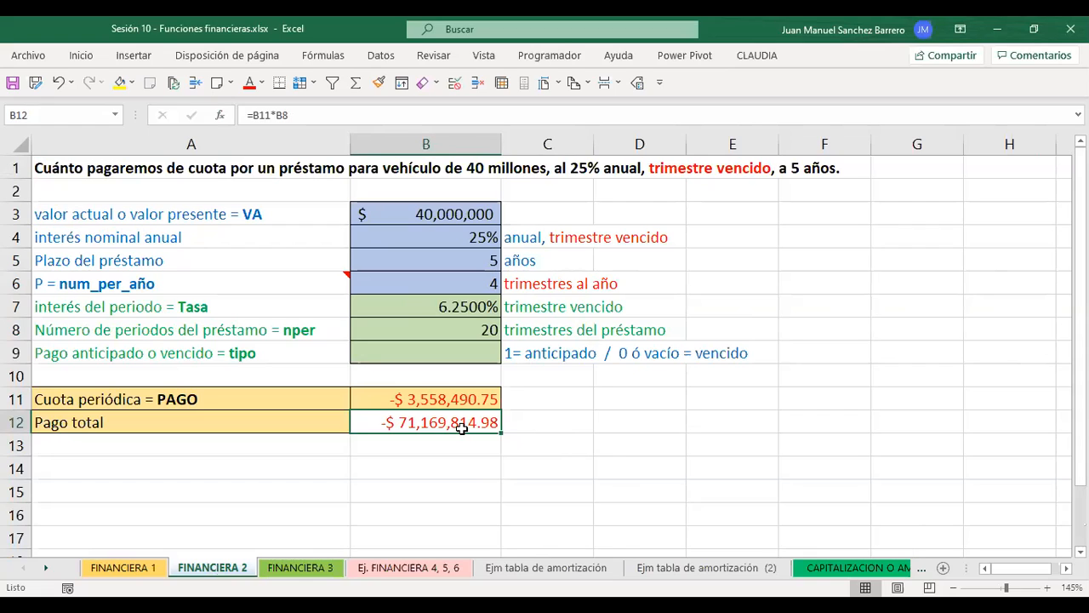
click(417, 398)
click(416, 420)
click(136, 567)
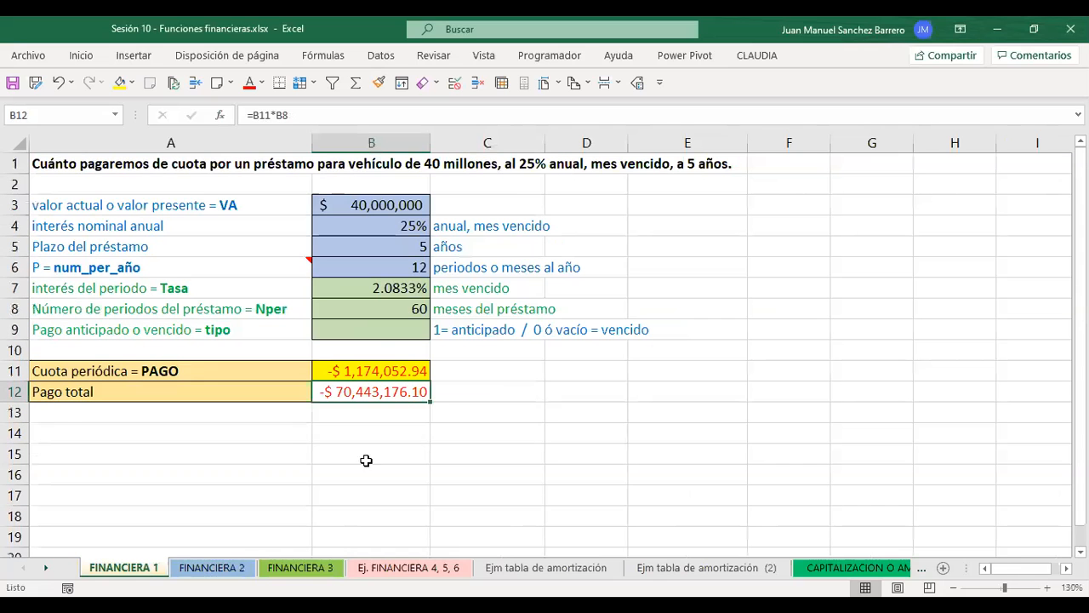
click(204, 566)
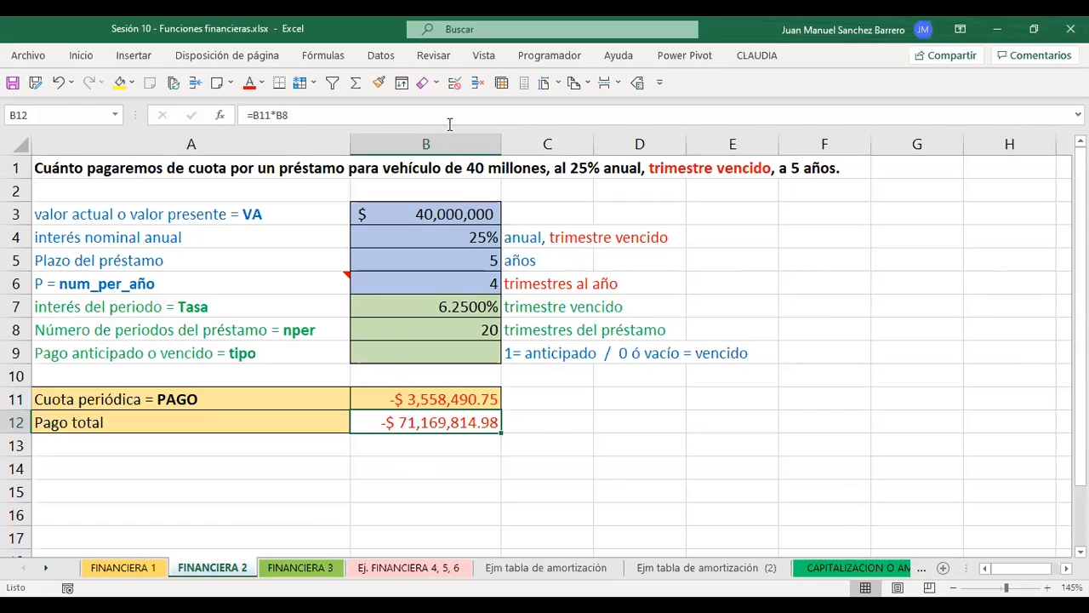
Change the loan's present value (VA) in B3 of FINANCIERA 2 to 500,000,000.
click(483, 172)
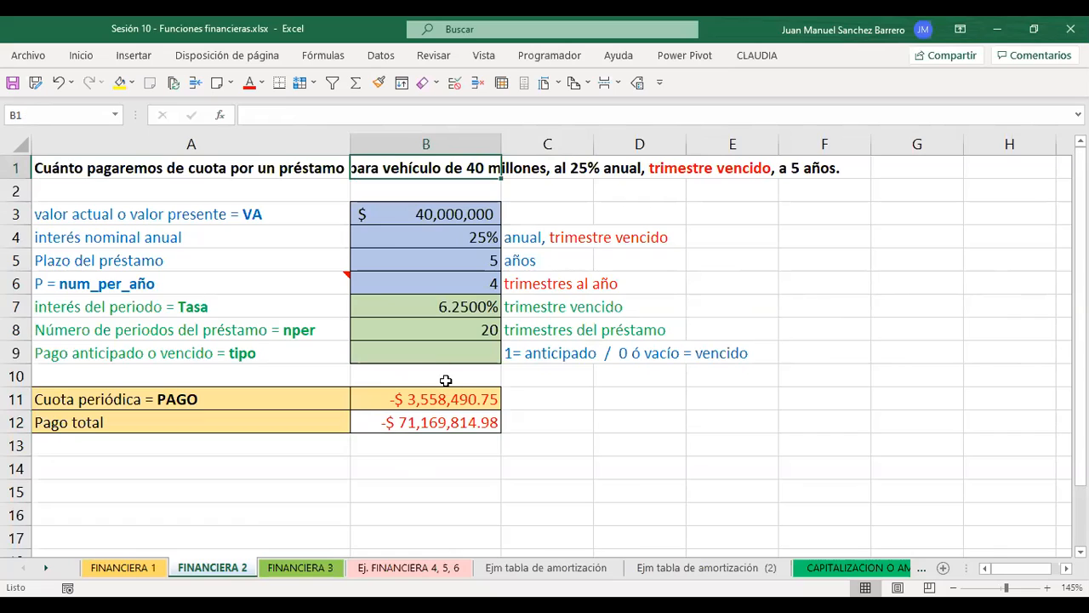
click(417, 208)
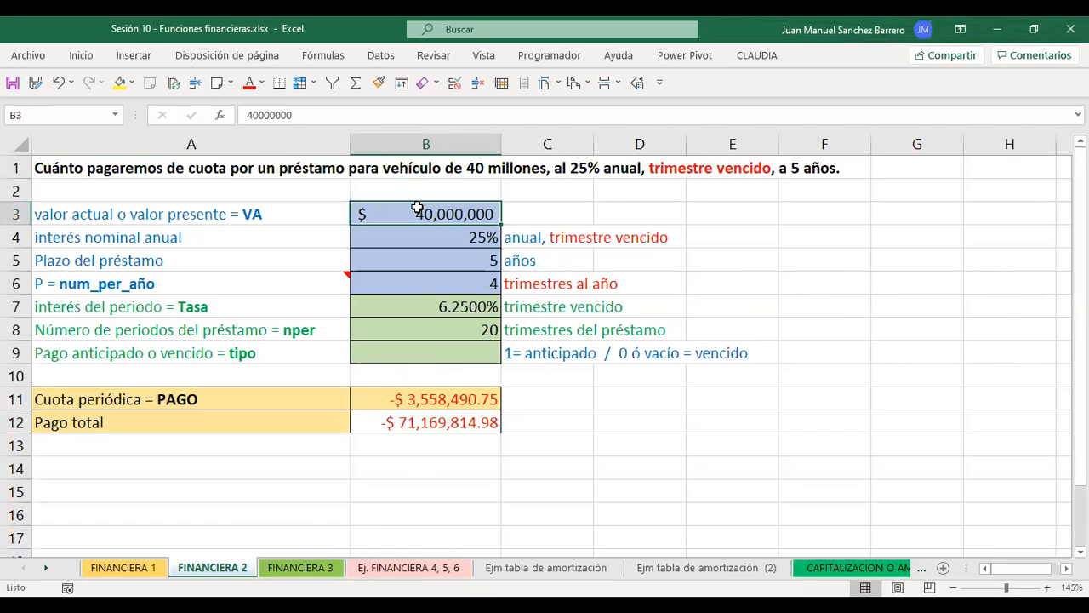
text(500)
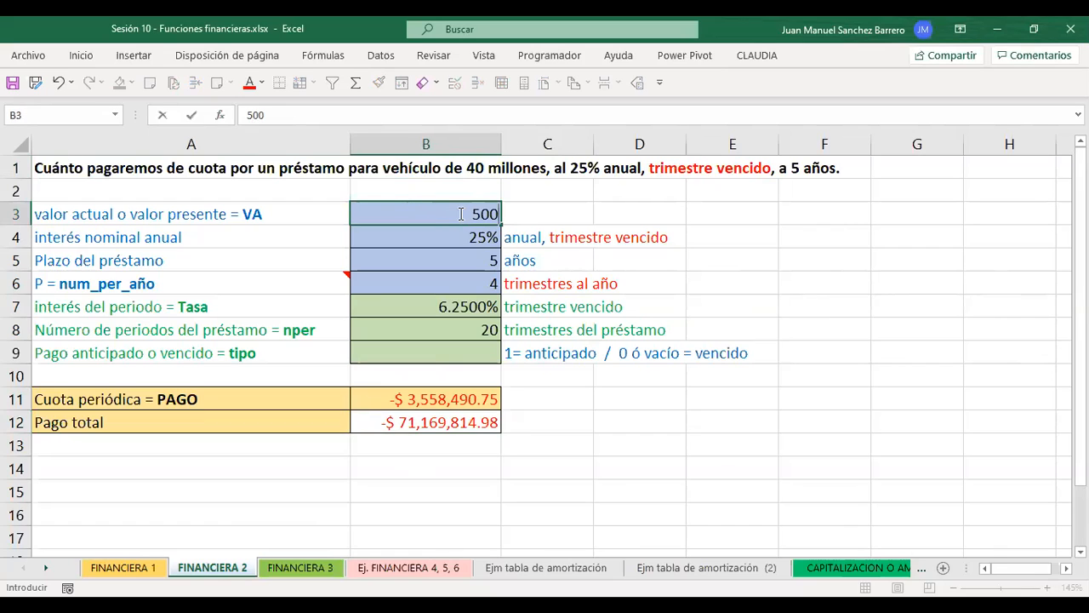
text(0000000)
key(ctrl+Return)
double_click(473, 216)
key(BackSpace)
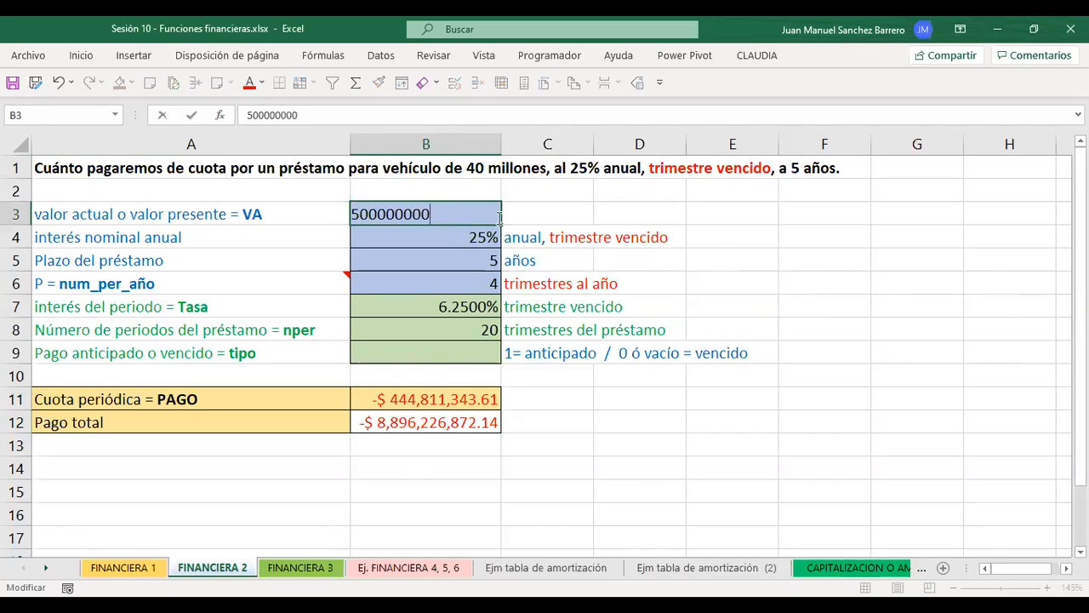
key(Return)
click(422, 216)
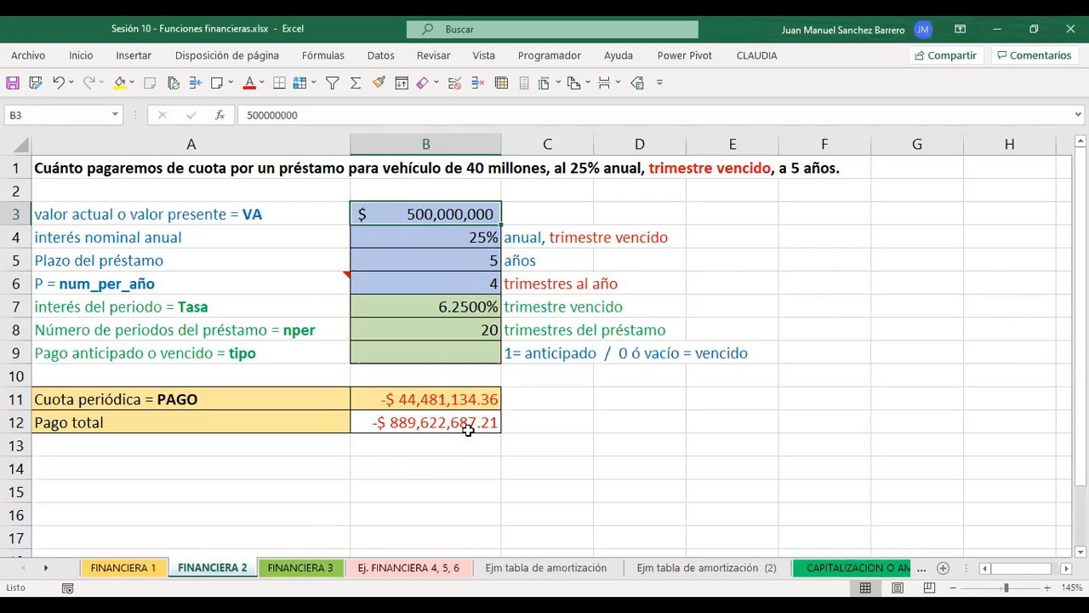
Change the loan's present value (VA) in B3 of FINANCIERA 1 to 500,000,000.
click(382, 402)
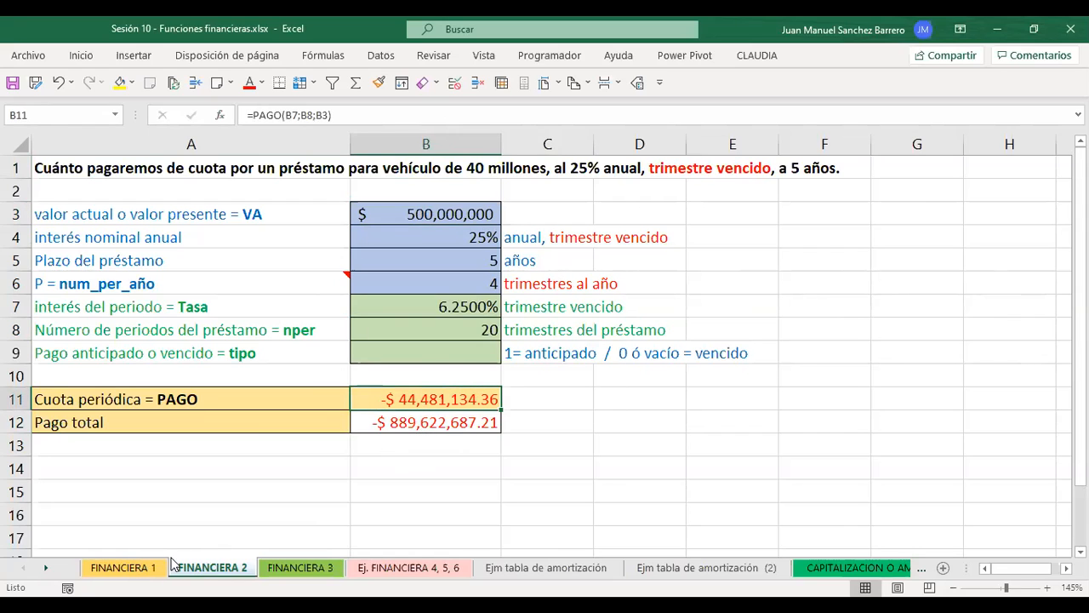
click(124, 567)
click(347, 205)
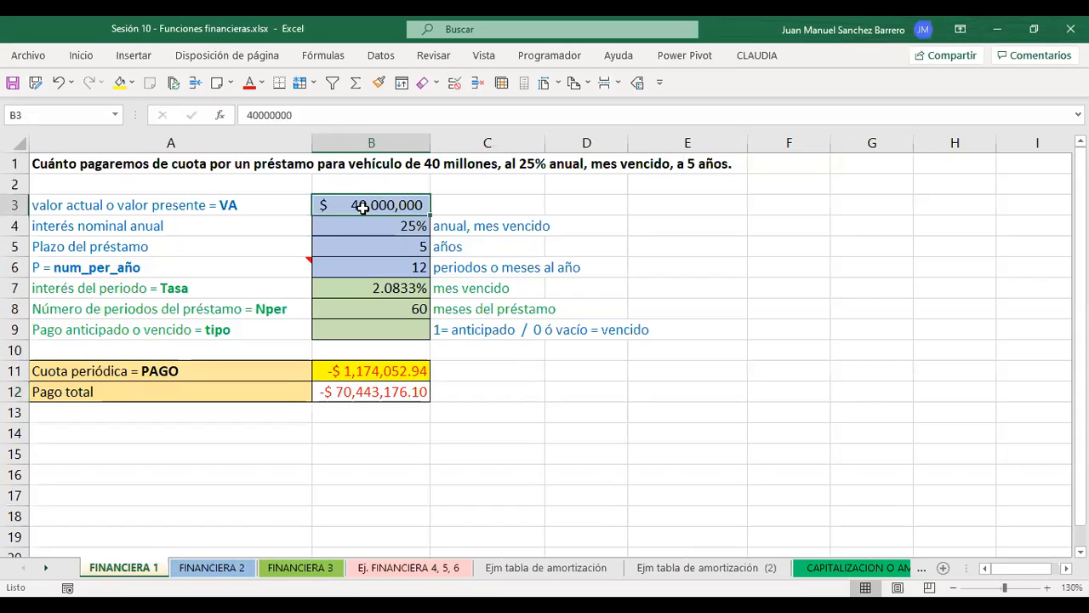
text(5)
key(BackSpace)
text(500000000)
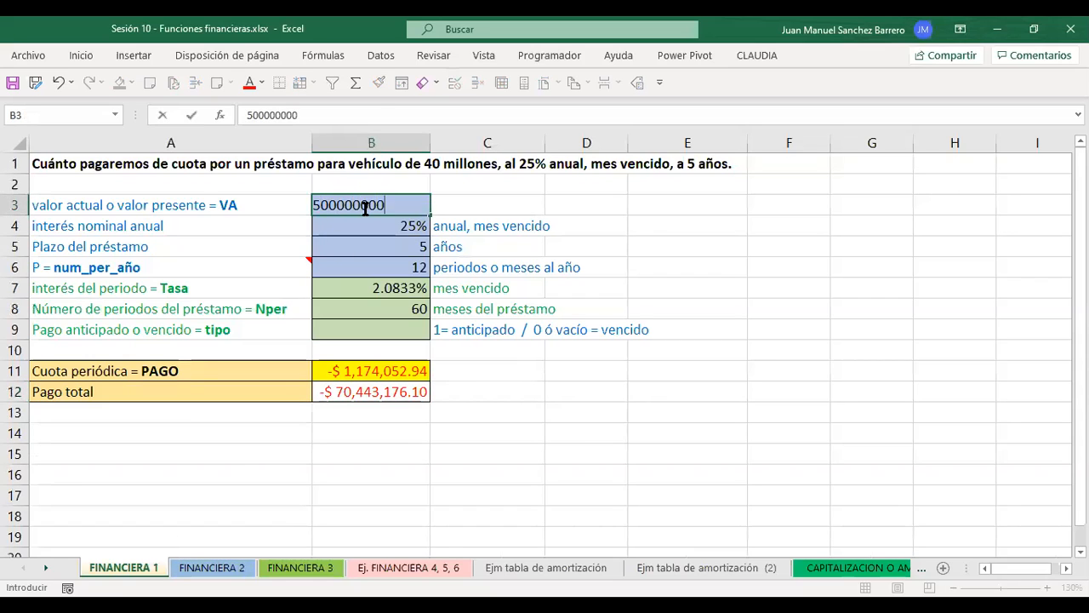
key(Return)
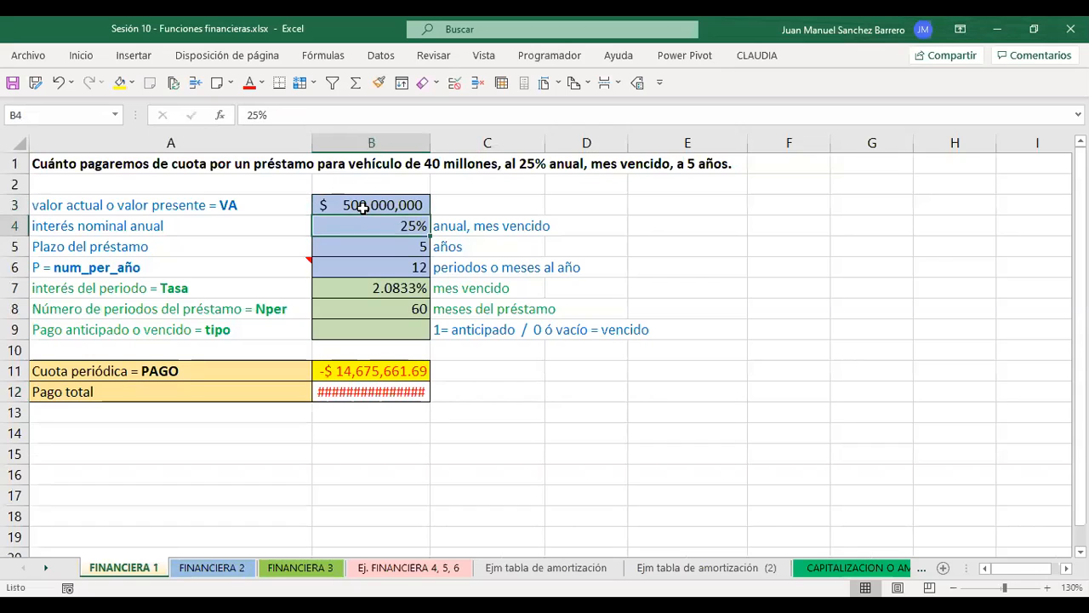
Fit column B of FINANCIERA 1 to its contents and compare the periodic payment with the one on FINANCIERA 2.
double_click(427, 144)
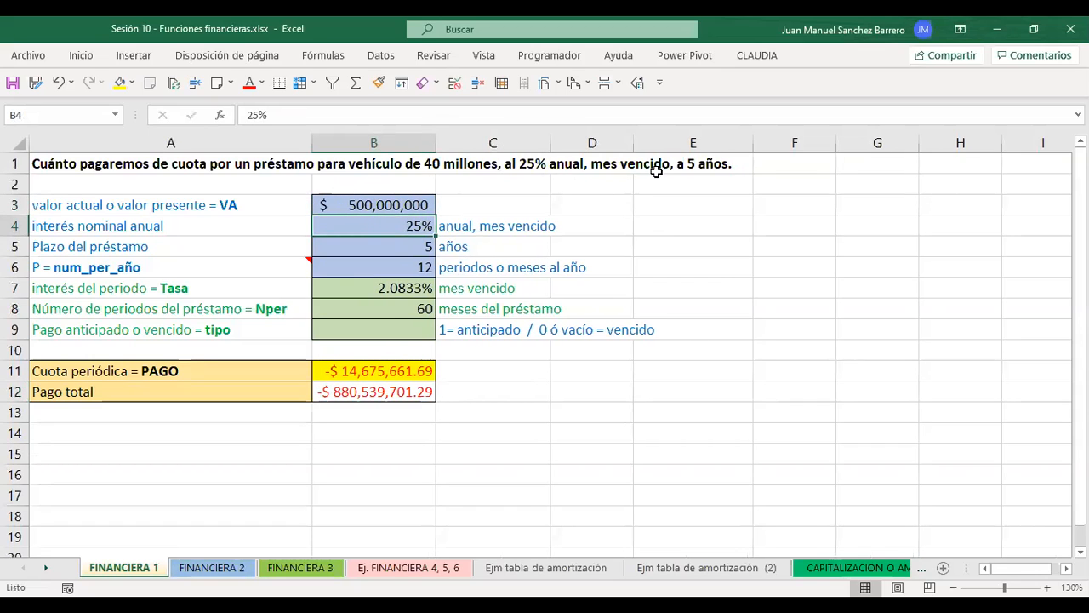
click(371, 370)
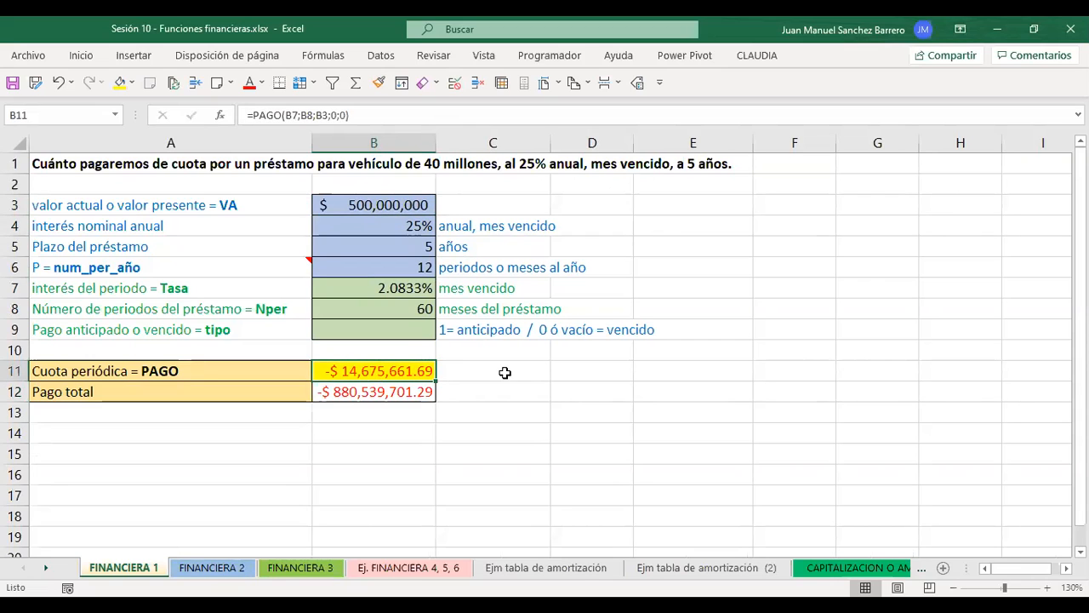
click(216, 568)
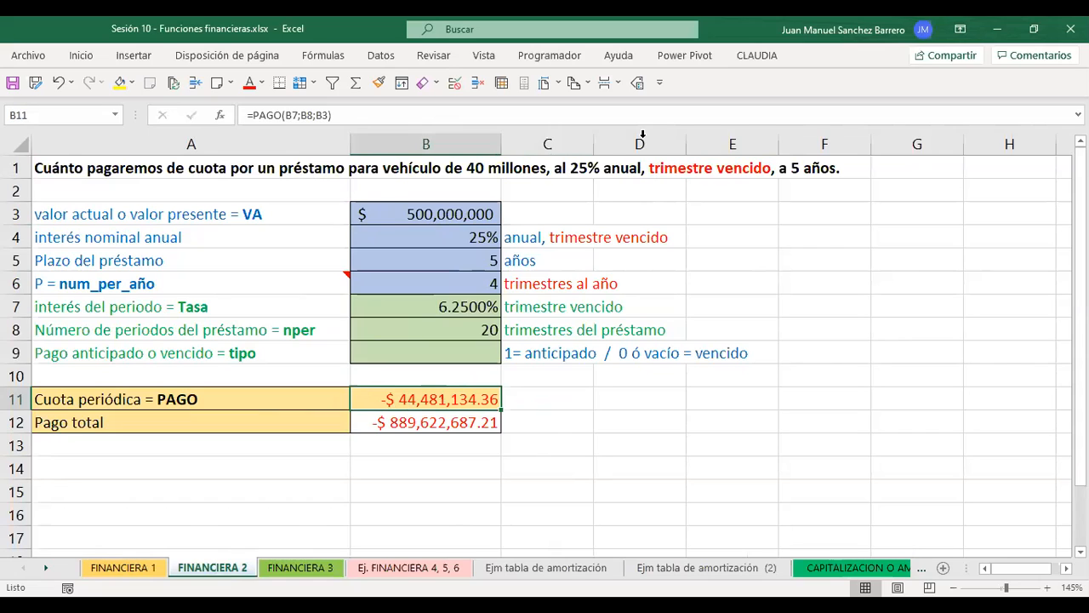
Set the loan's present value (VA) in B3 of FINANCIERA 2 back to 40,000,000.
click(393, 209)
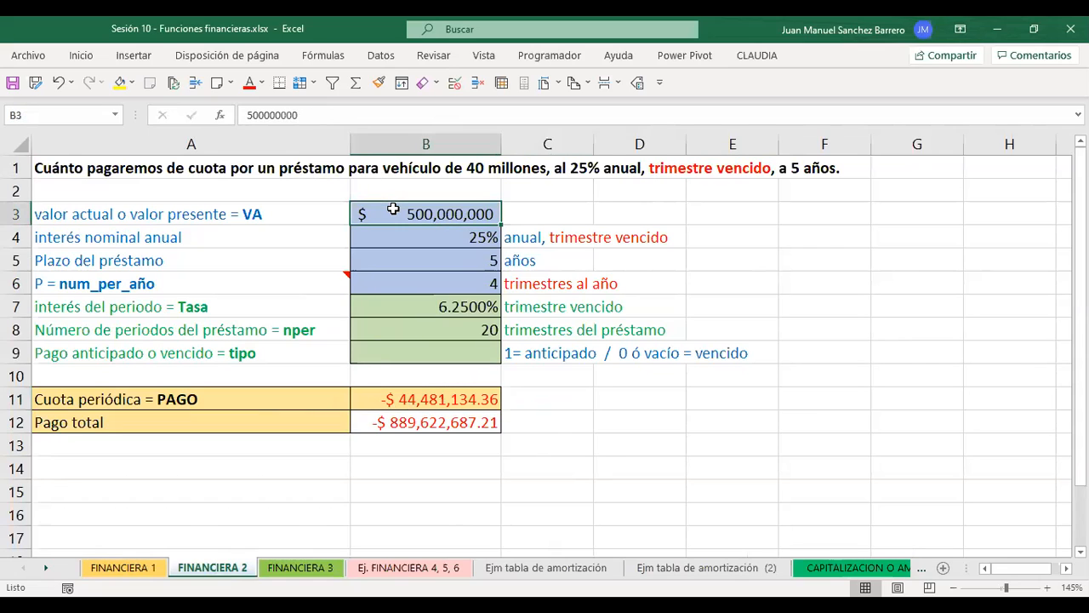
double_click(393, 208)
text(40,0)
text(00,000)
key(Return)
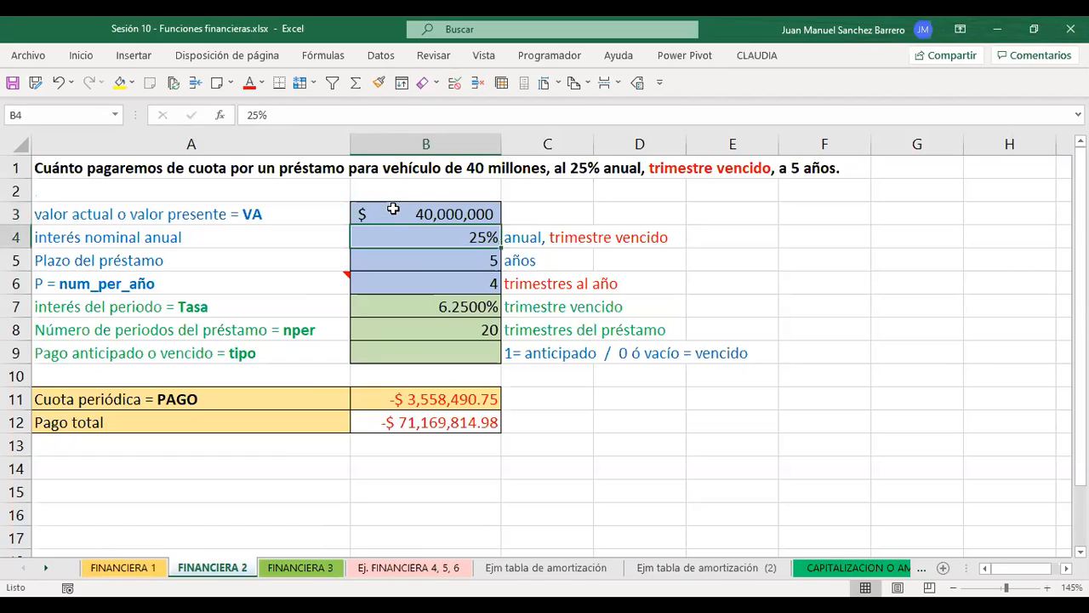
Set the loan's present value (VA) in B3 of FINANCIERA 1 back to 40,000,000.
click(128, 567)
click(409, 205)
text(40,00)
text(0,000)
key(Return)
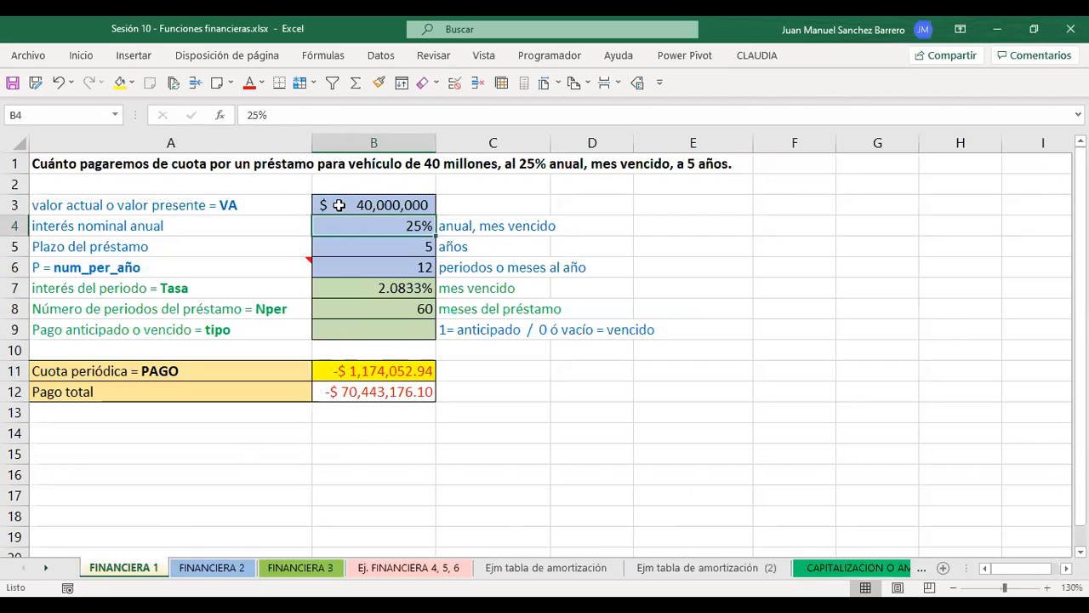
On the FINANCIERA 3 sheet, colour the words "trimestre ANTICIPADO" red in the A1 question.
click(204, 568)
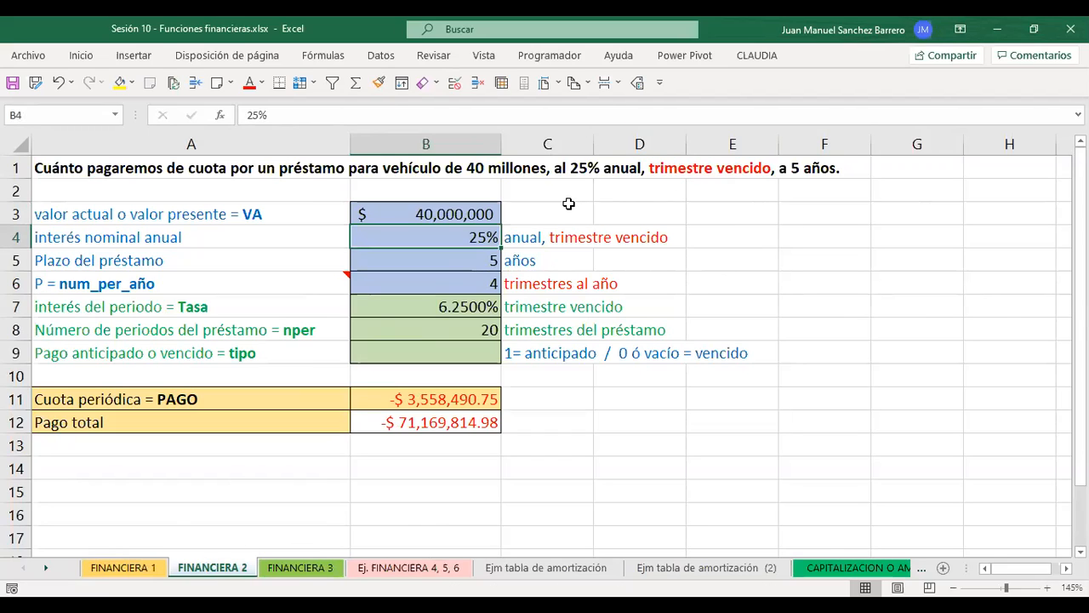
click(292, 574)
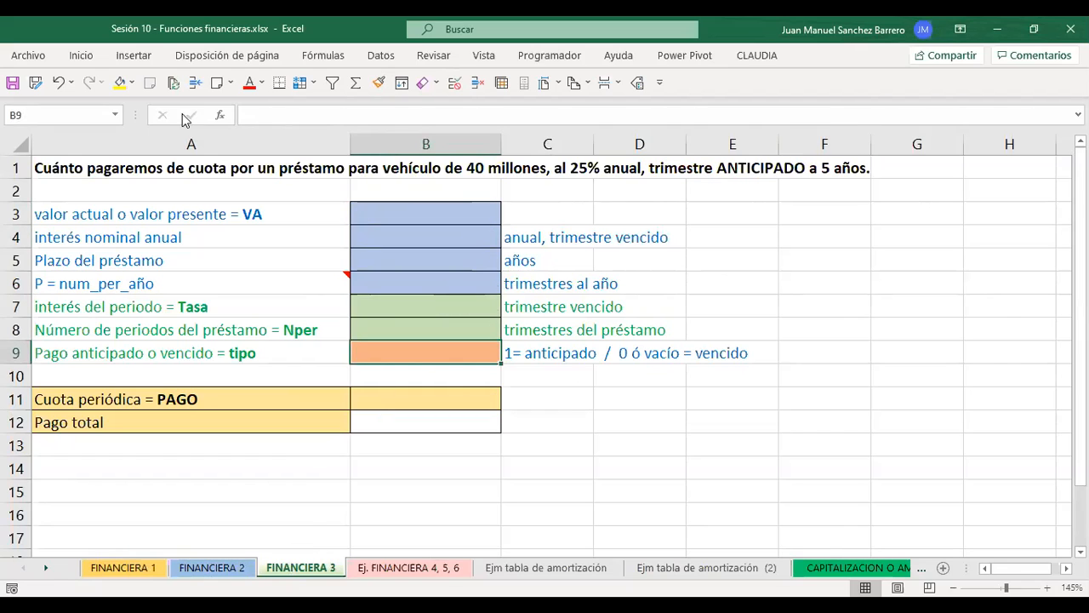
click(49, 159)
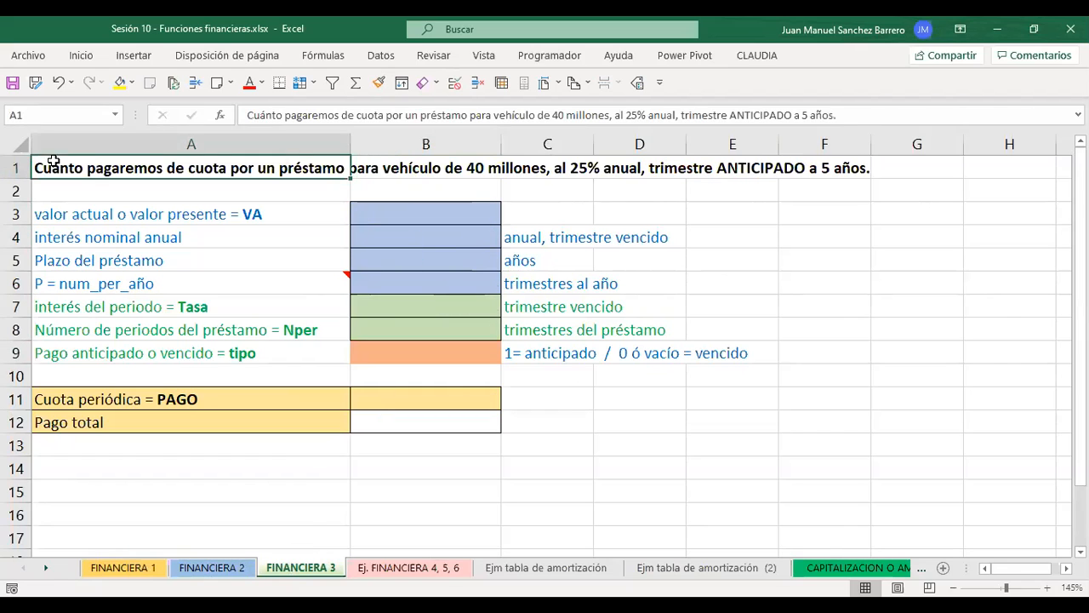
double_click(760, 115)
drag(698, 115, 793, 115)
click(249, 83)
key(Return)
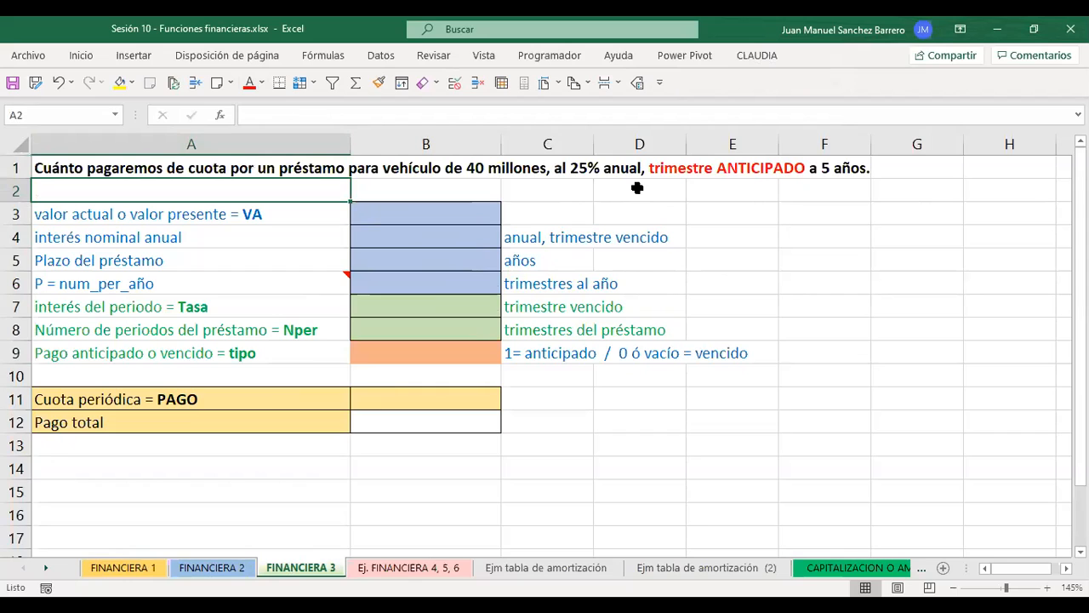
Enter 40,000,000 as the loan's present value (VA) in B3 of FINANCIERA 3.
click(391, 349)
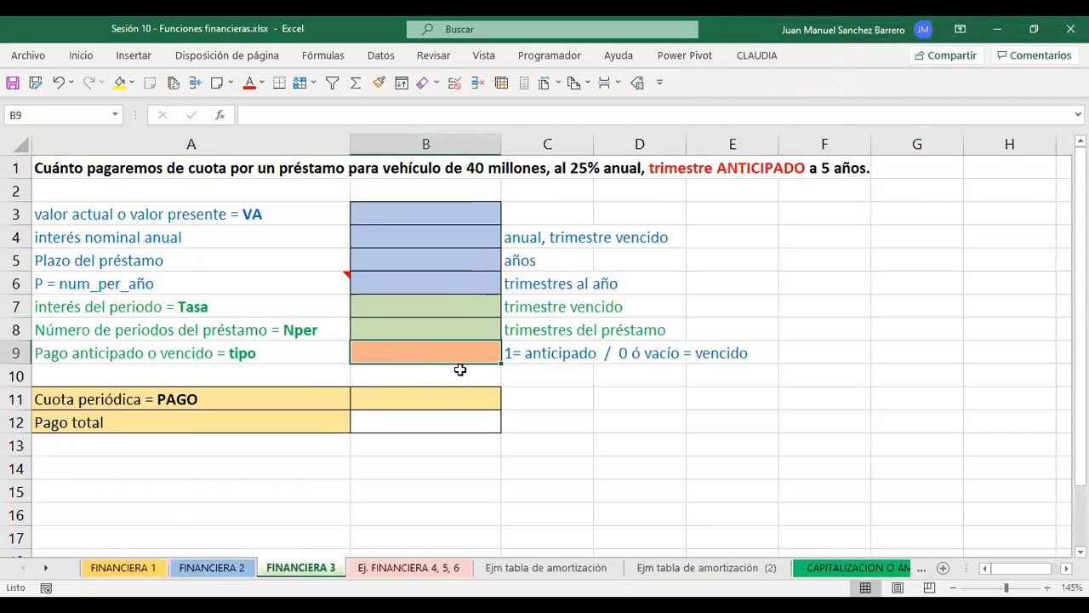
click(430, 212)
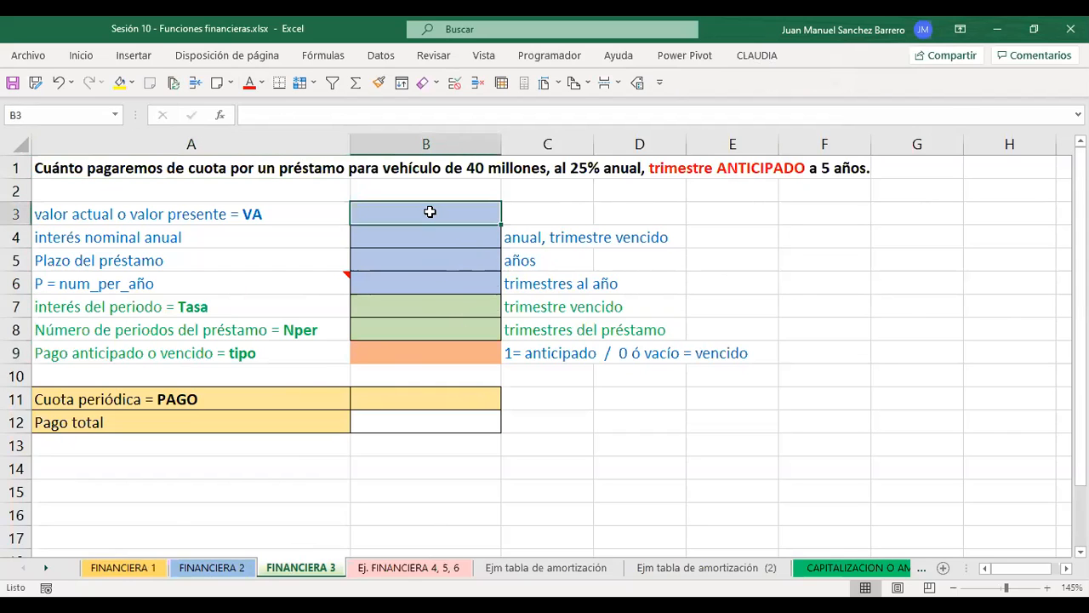
text(40)
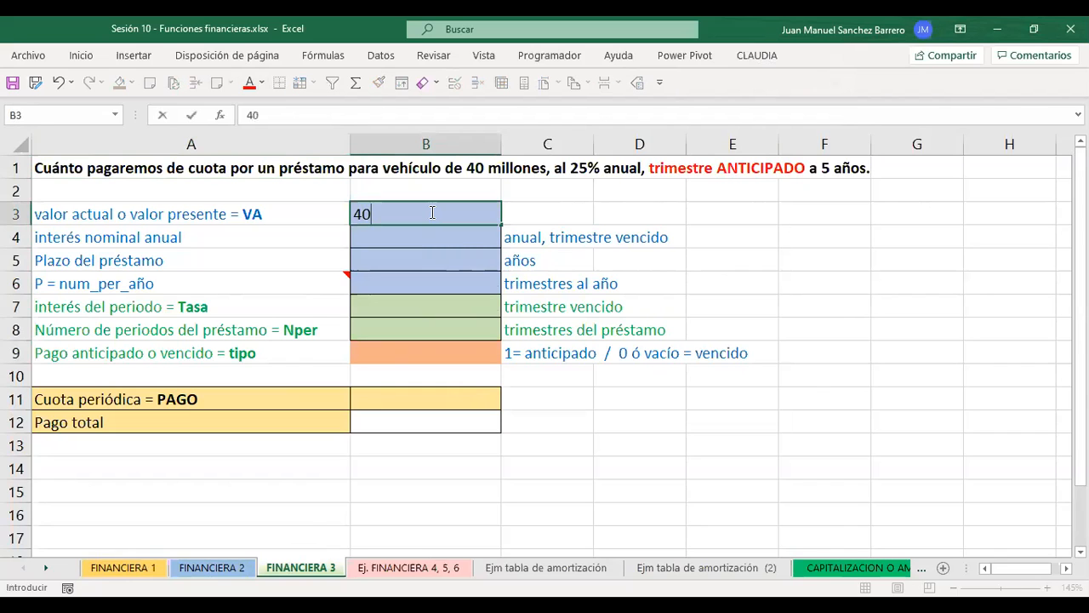
text(00000000)
key(Return)
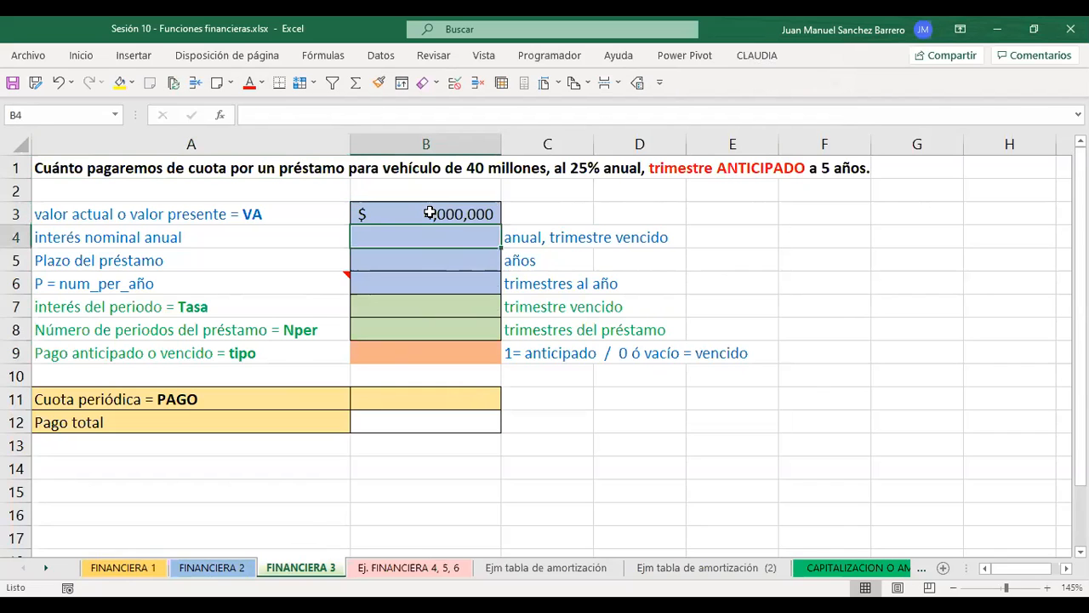
double_click(430, 213)
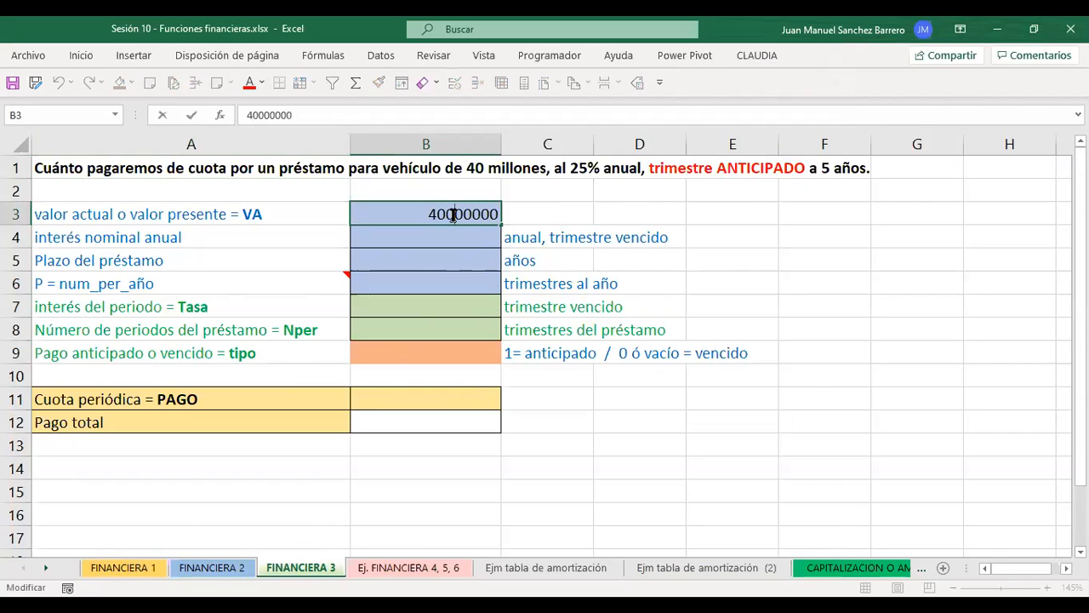
key(Return)
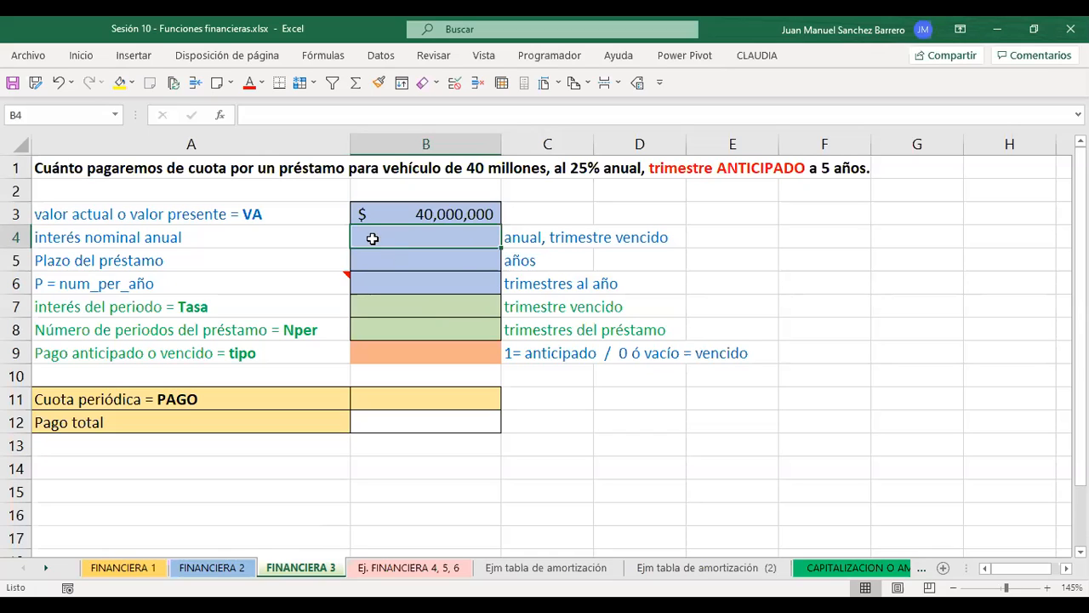
Enter the 25% nominal annual interest in B4, the 5-year term in B5 and 4 periods per year in B6.
text(25%)
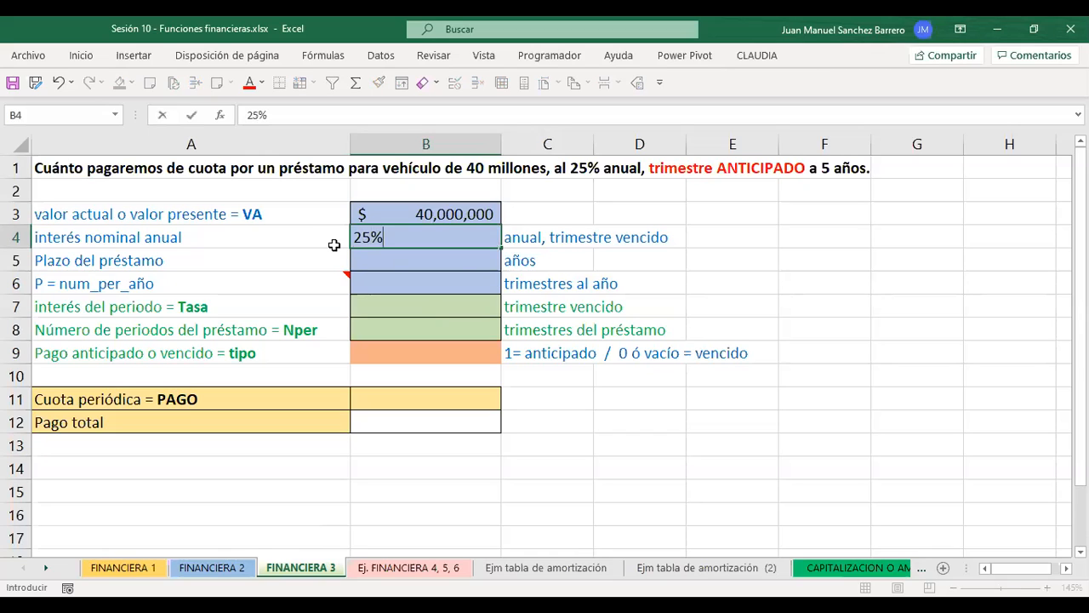
key(Return)
text(5)
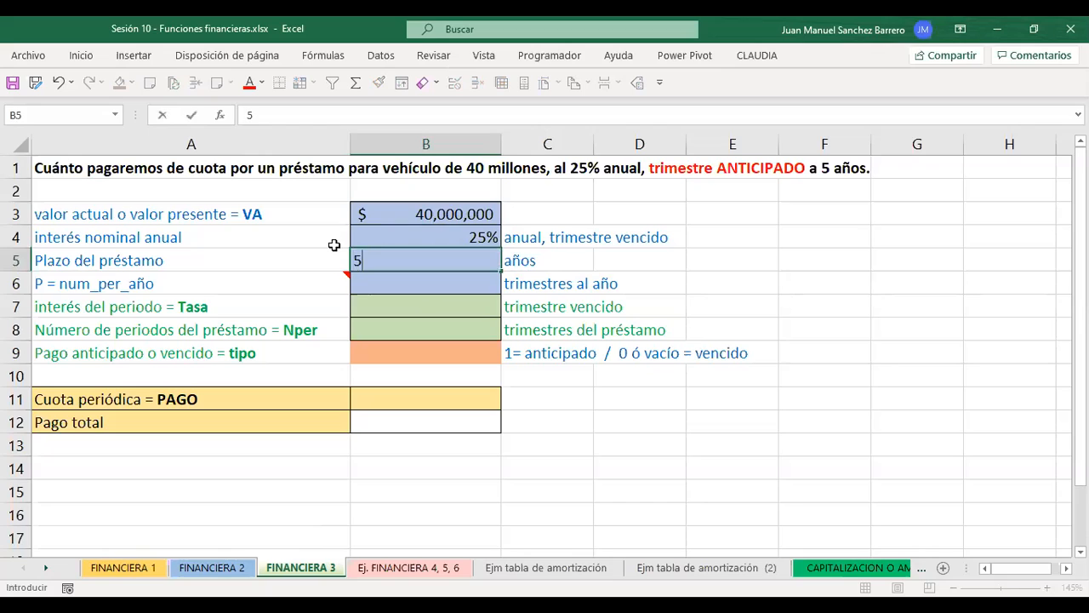
key(Return)
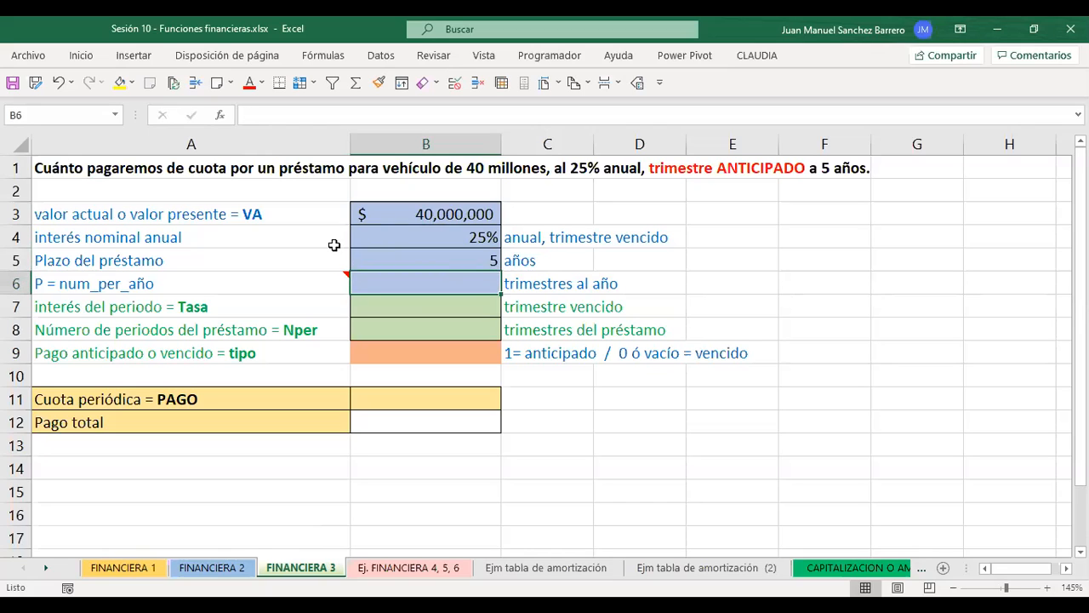
text(4)
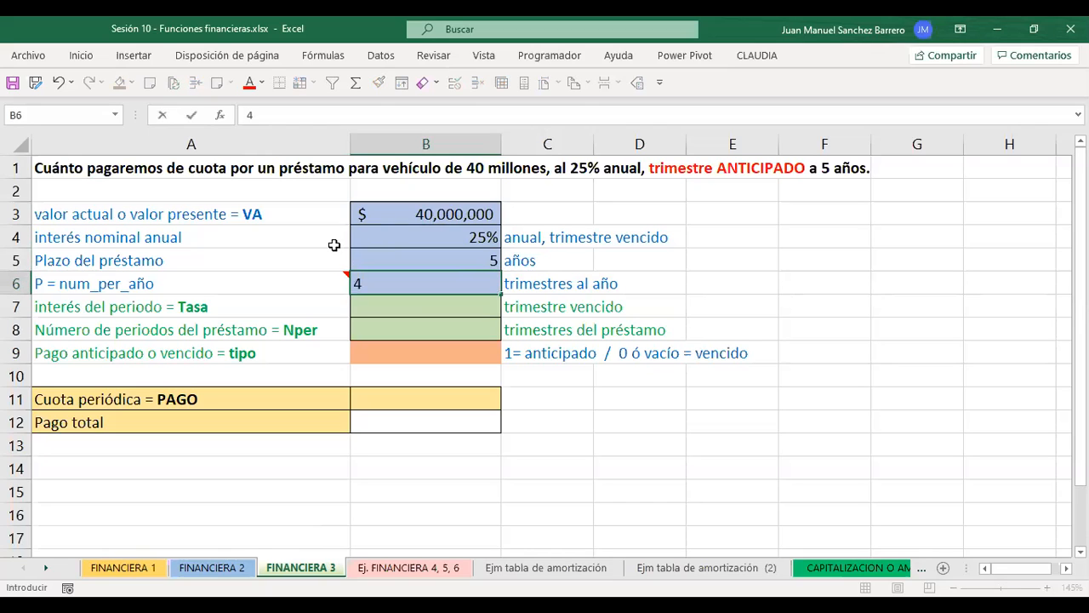
key(Return)
Make the text "num_per_año" bold within the label in A6.
click(96, 283)
double_click(95, 284)
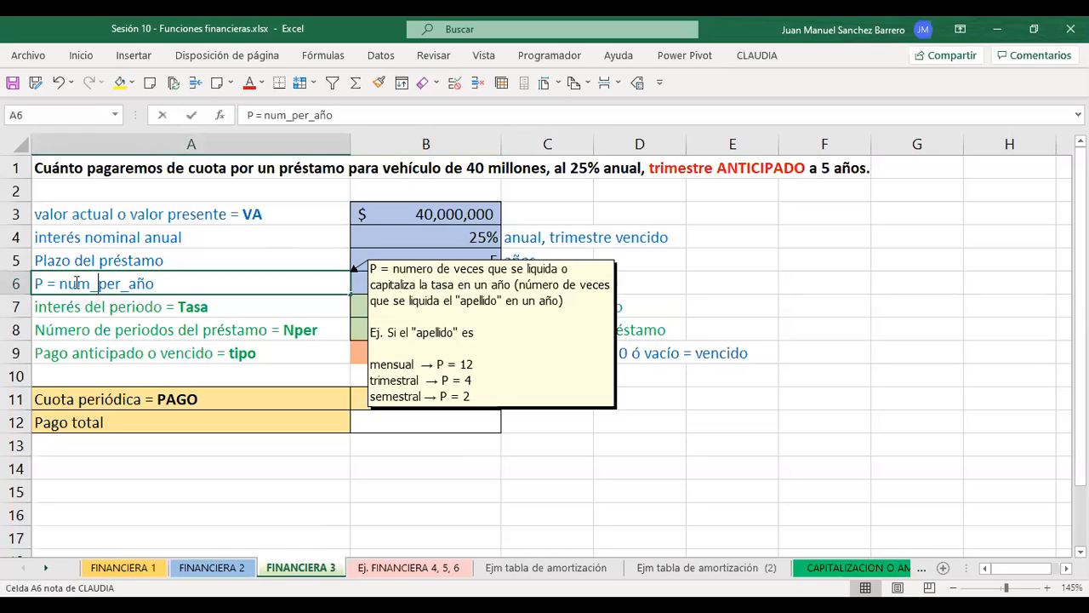
drag(131, 281, 190, 274)
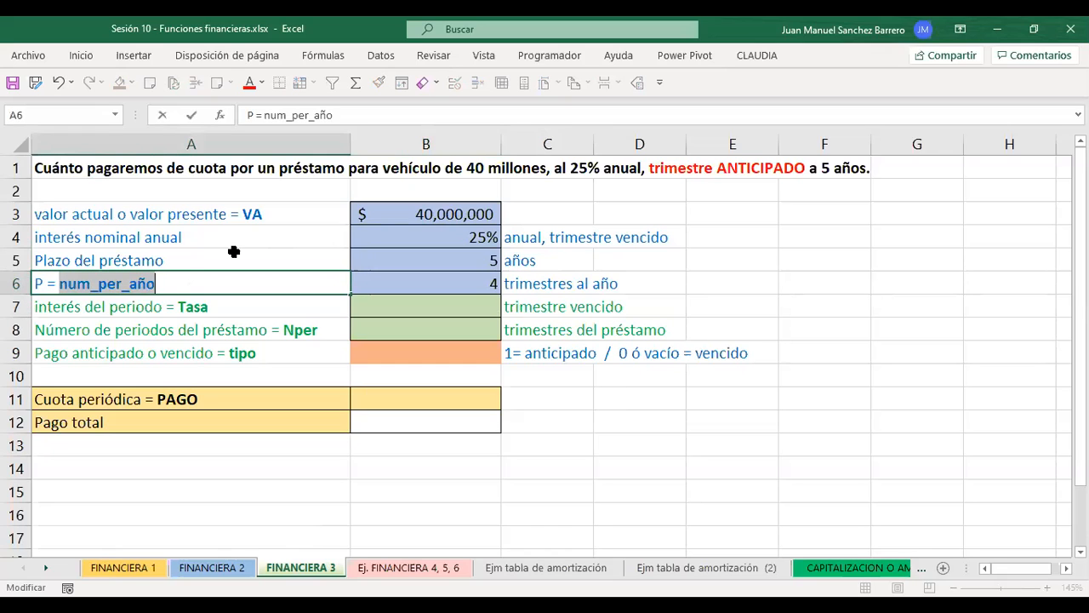
key(ctrl+n)
key(Return)
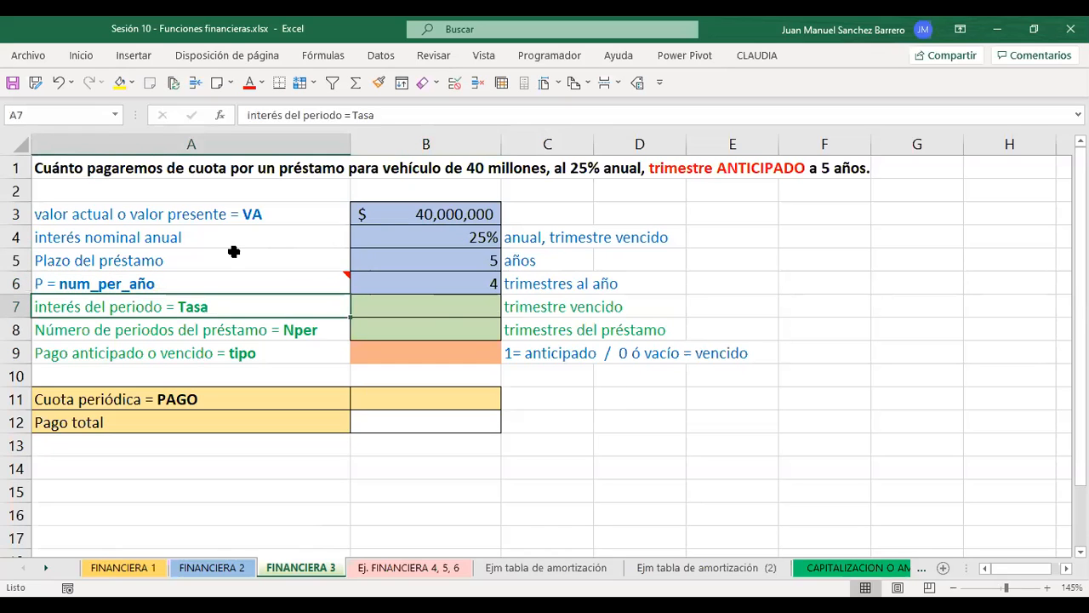
Calculate the interest rate per period (Tasa) in B7 by dividing the annual interest by the periods per year, =B4/B6.
click(419, 309)
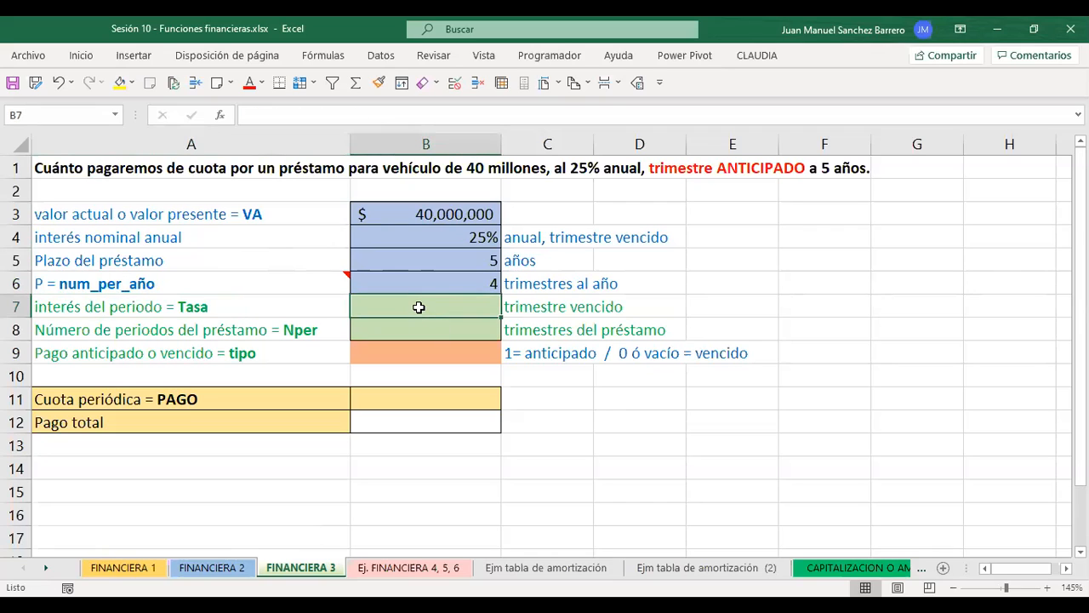
text(=)
click(422, 235)
text(/)
click(431, 284)
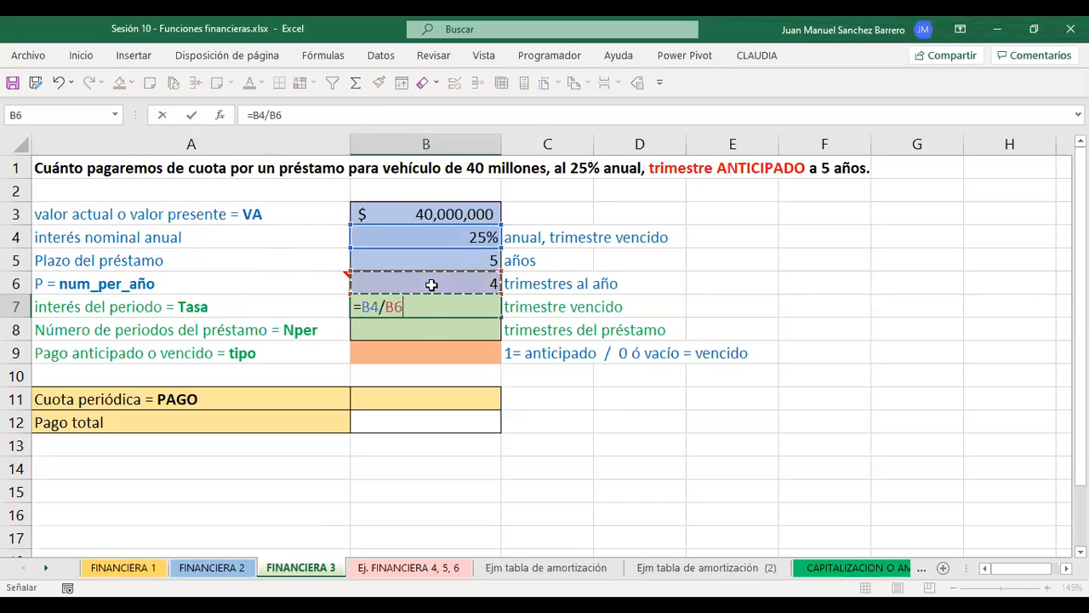
key(Return)
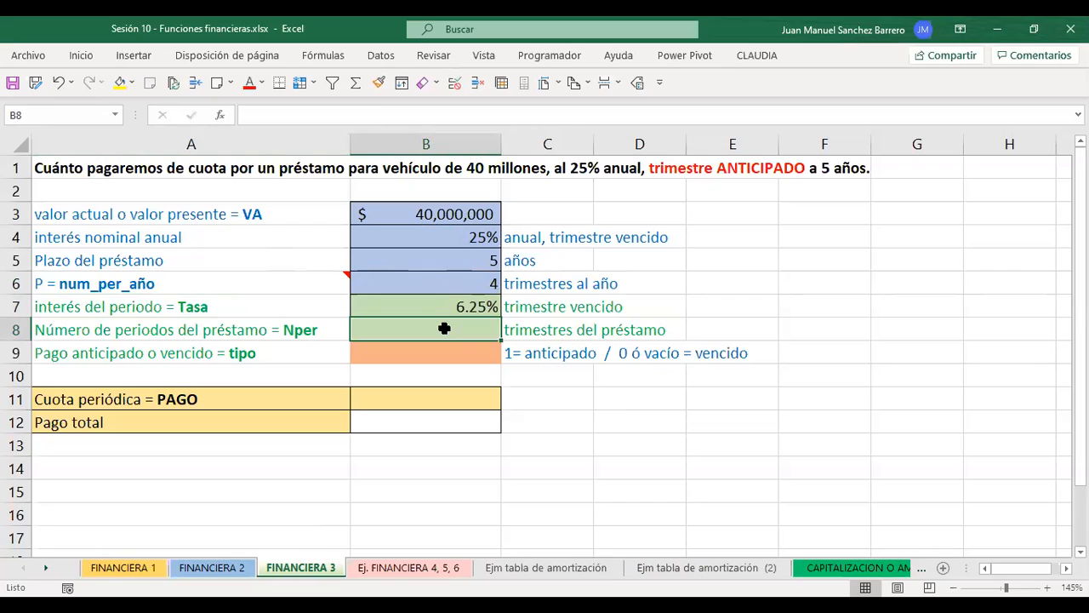
Calculate the number of loan periods (Nper) in B8 by multiplying the term by the periods per year, =B5*B6.
text(=)
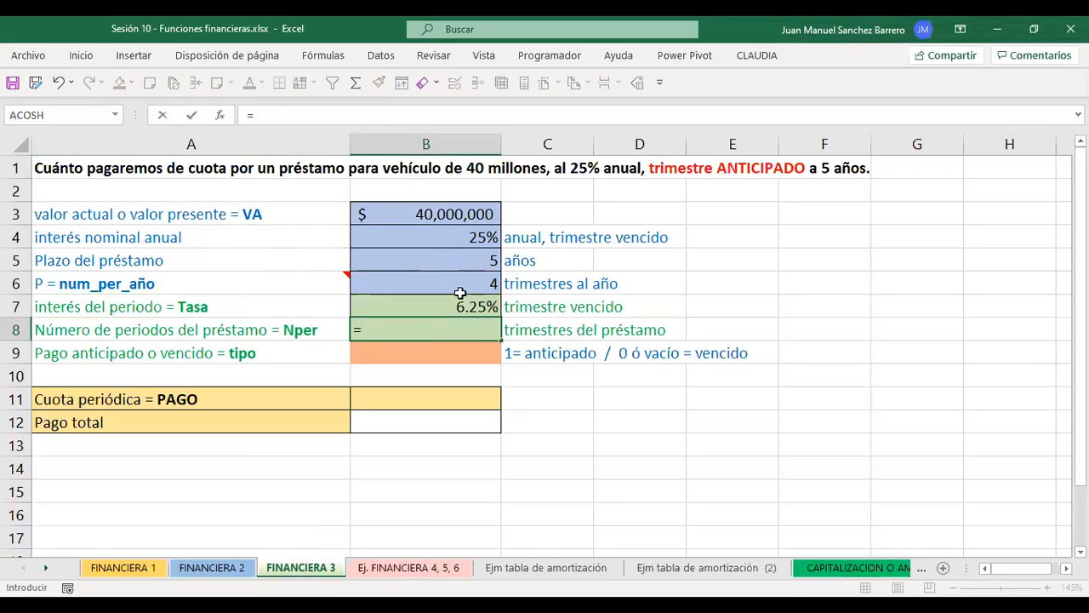
click(436, 258)
text(*)
click(451, 281)
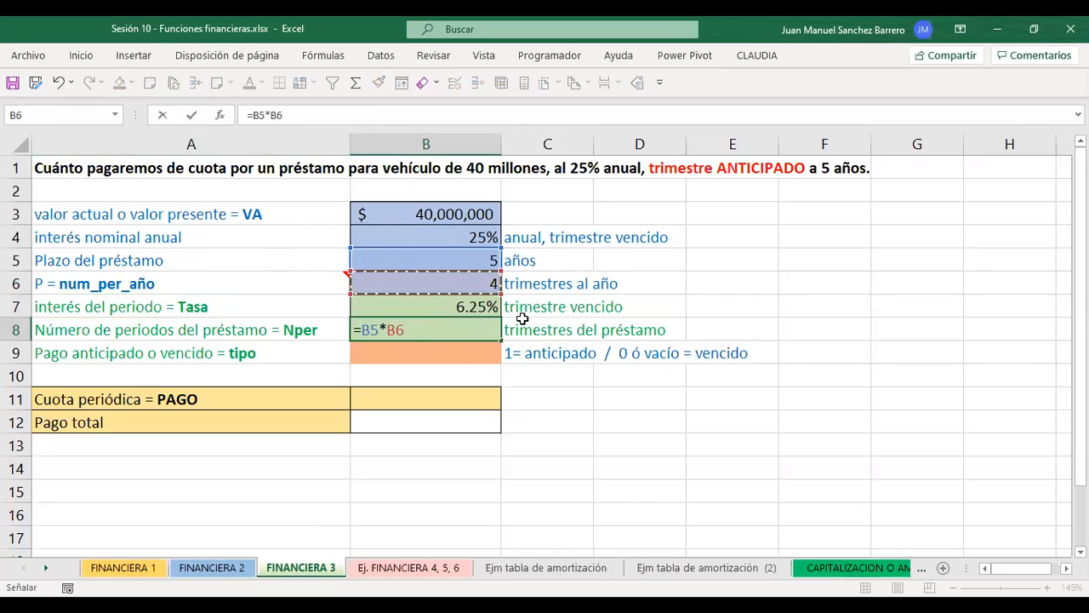
key(Return)
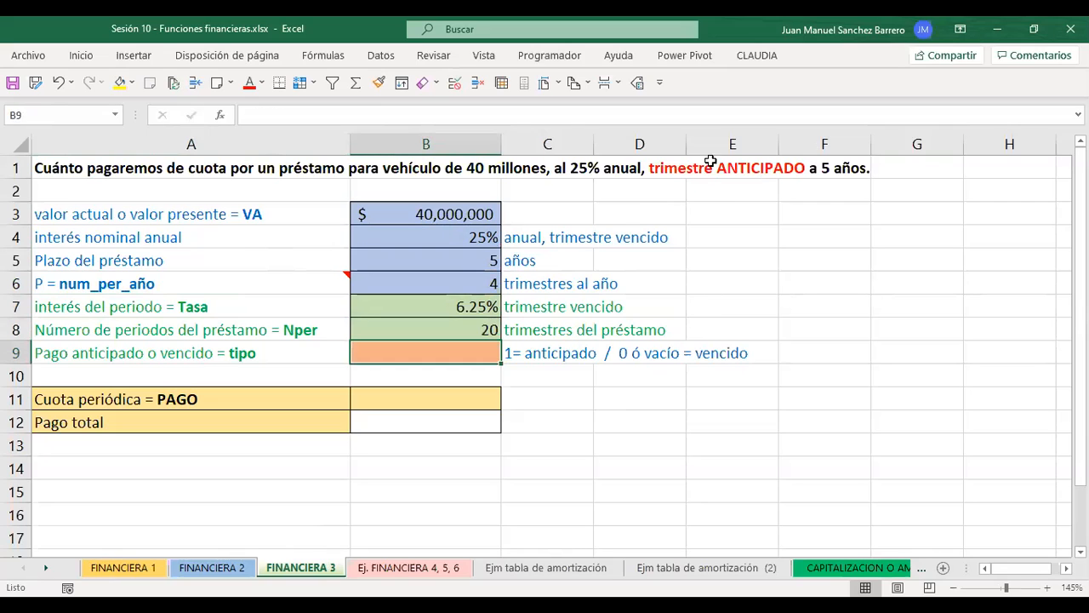
Enter 1 as the payment type (tipo) in B9 for payments made in advance.
text(11)
key(Return)
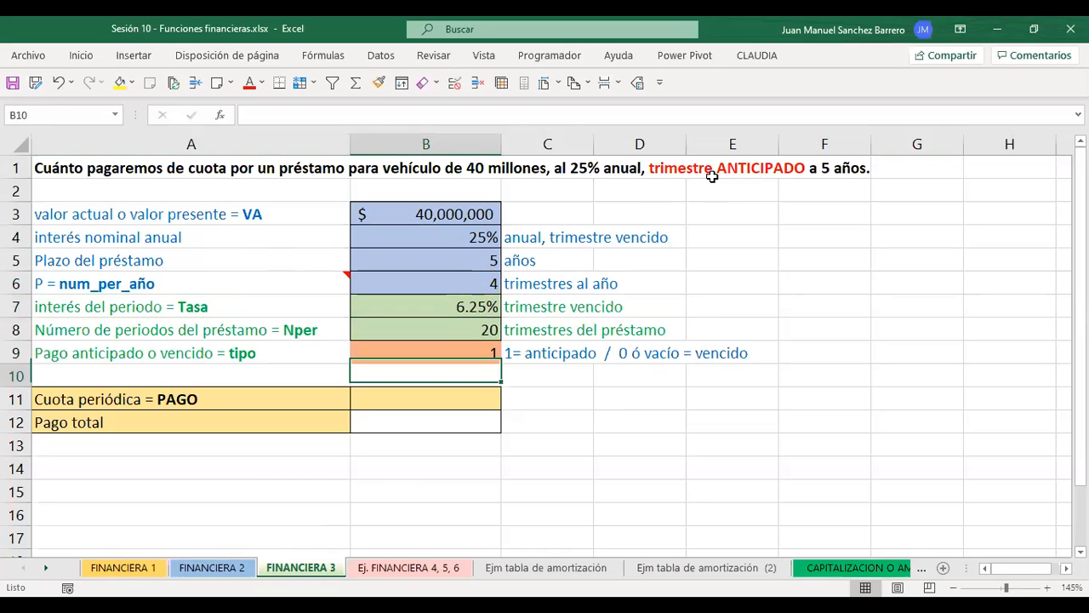
click(431, 349)
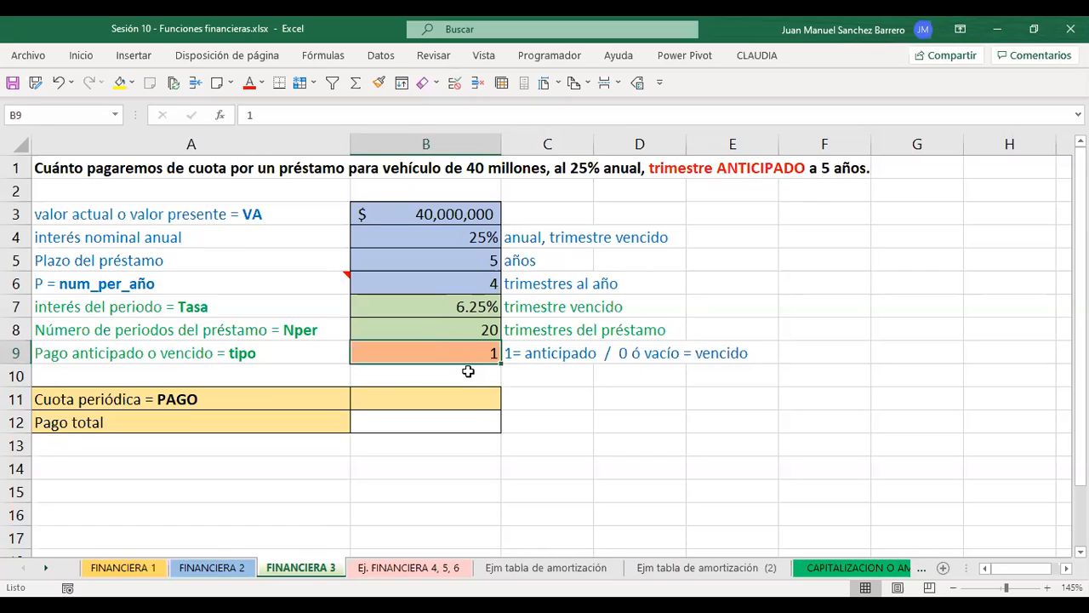
Calculate the advance quarterly payment in B11 with PAGO, using =PAGO(B7;B8;B3;;1).
click(428, 400)
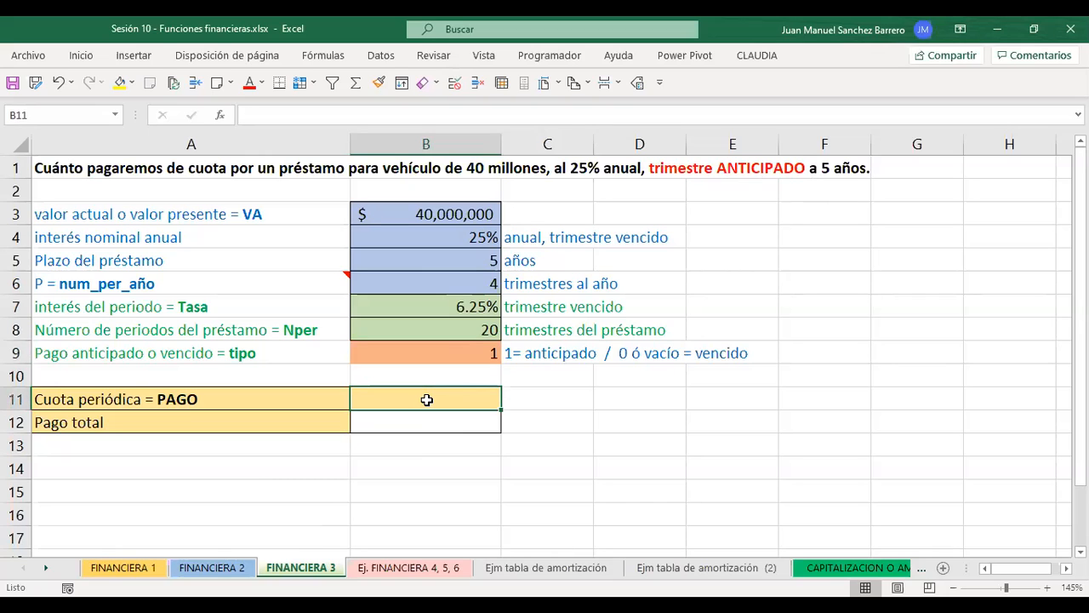
text(=p)
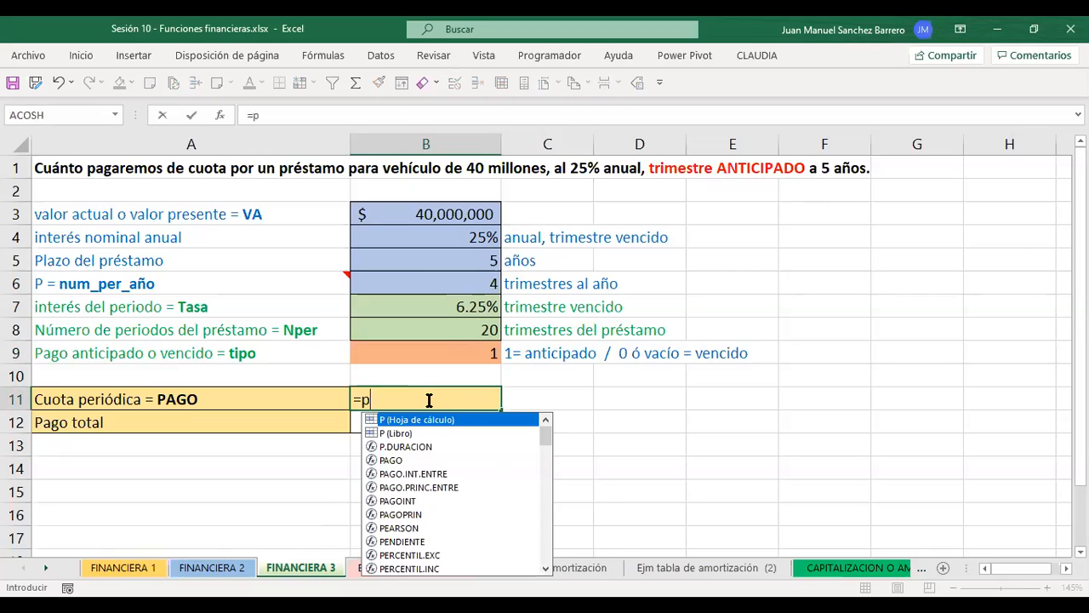
text(ago()
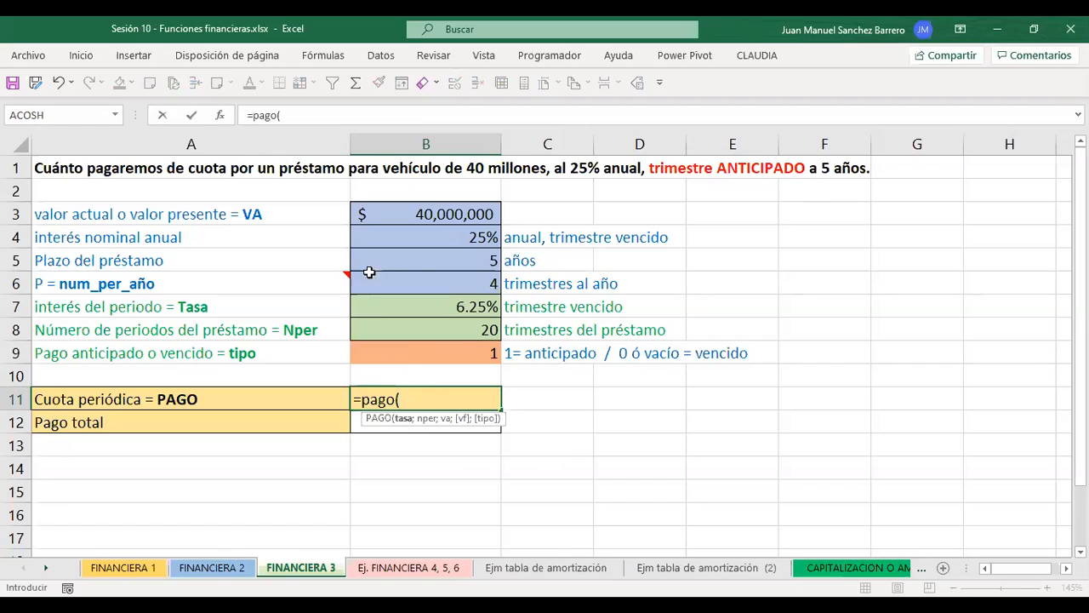
click(425, 308)
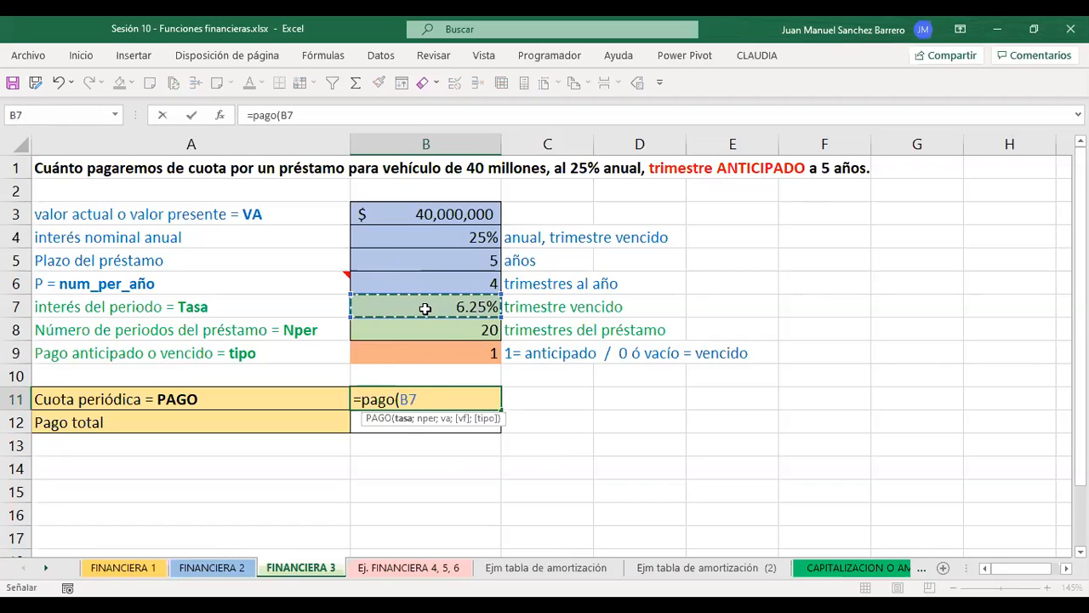
text(;)
click(401, 334)
text(;)
click(415, 218)
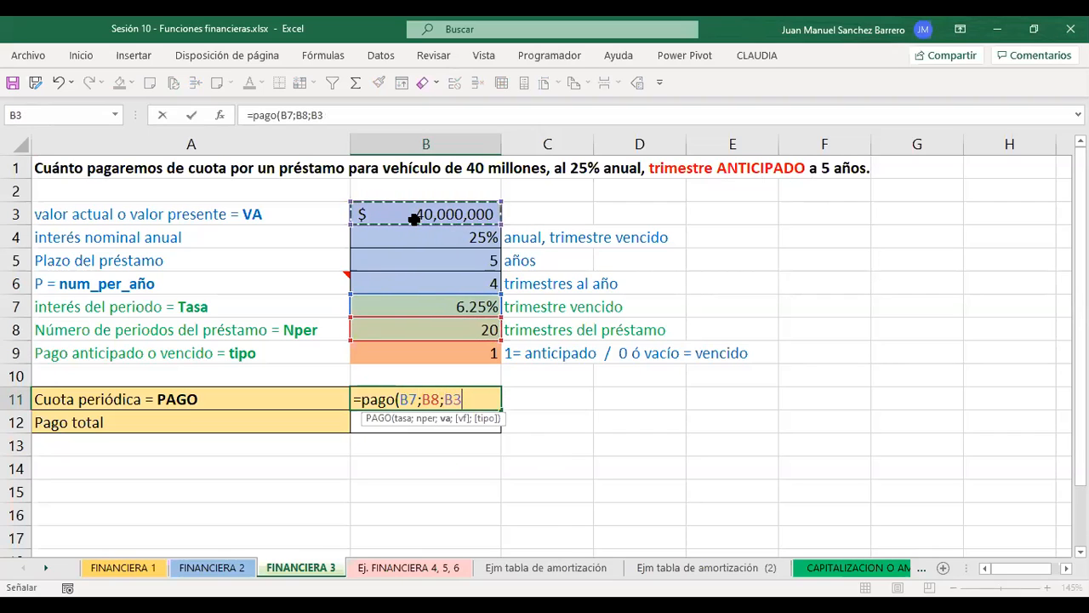
text(;)
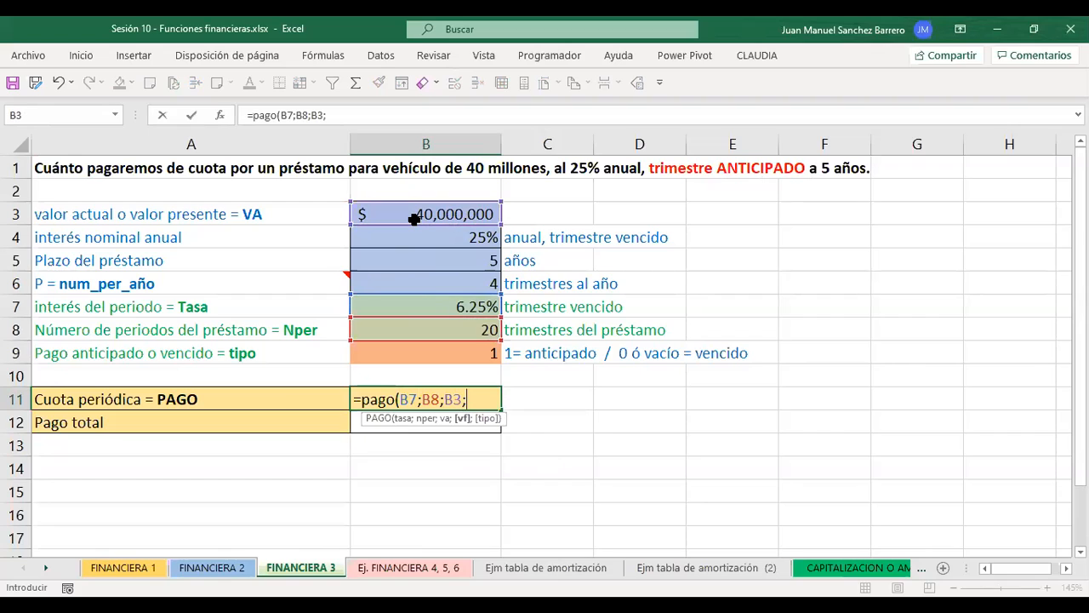
text(;)
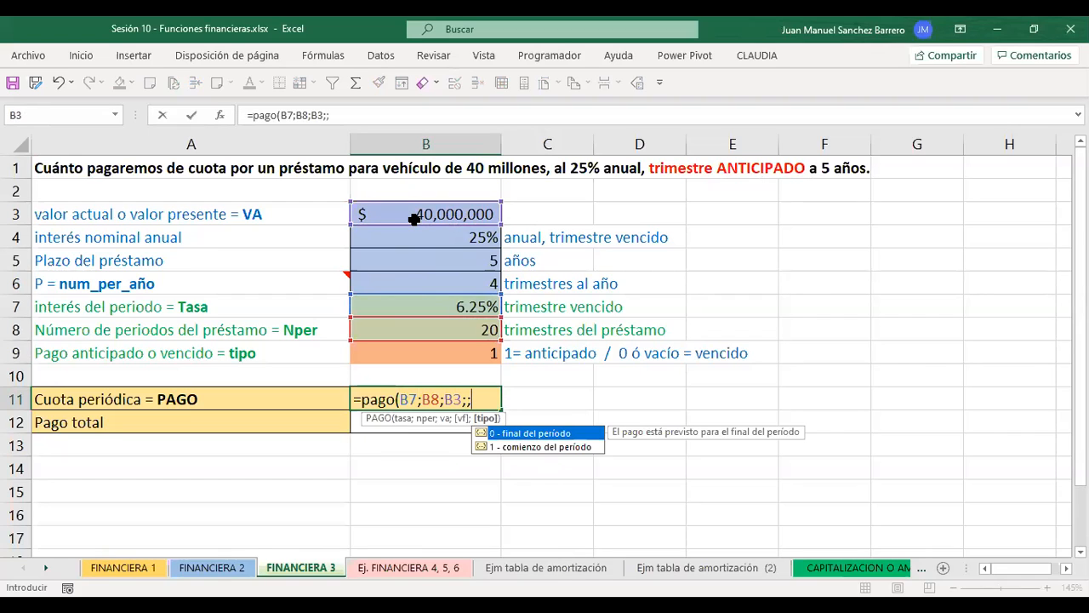
text(1))
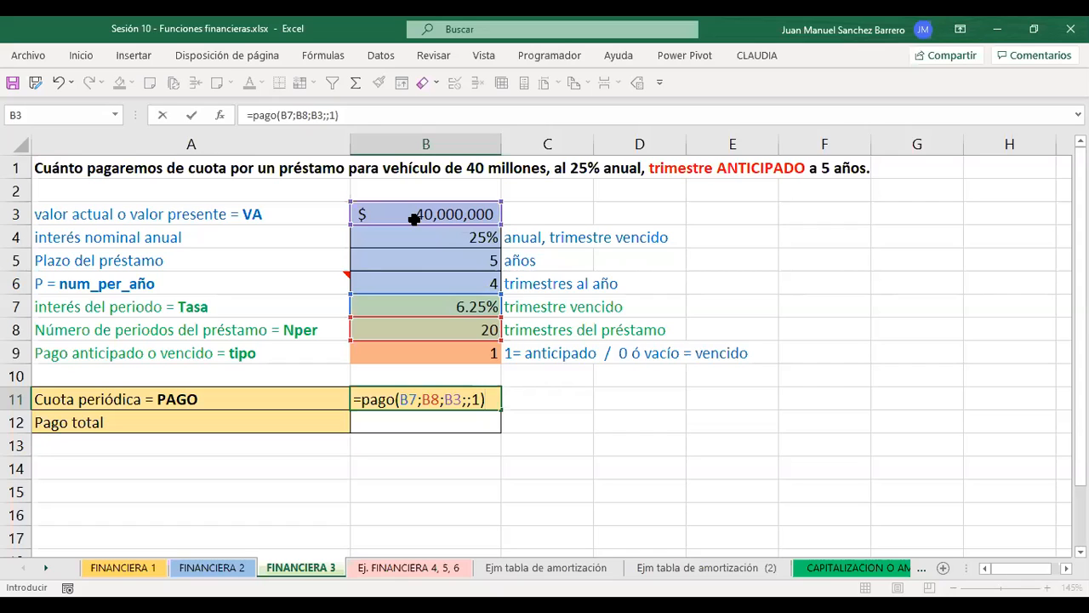
key(Return)
Compare the periodic payment in B11 with the one on the FINANCIERA 2 sheet, ending on FINANCIERA 3.
click(397, 399)
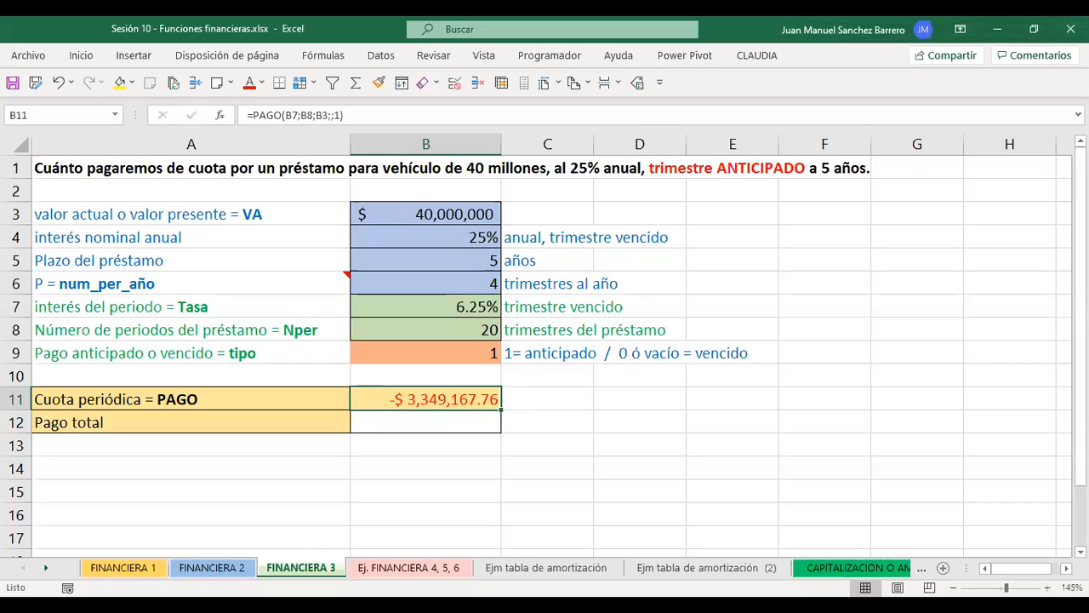
click(212, 567)
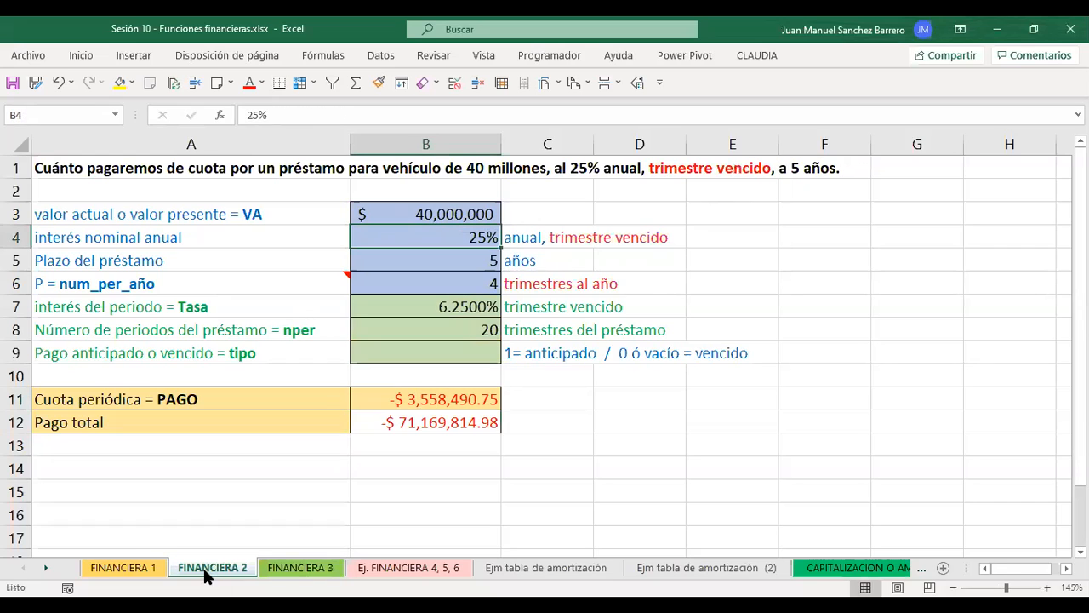
click(412, 406)
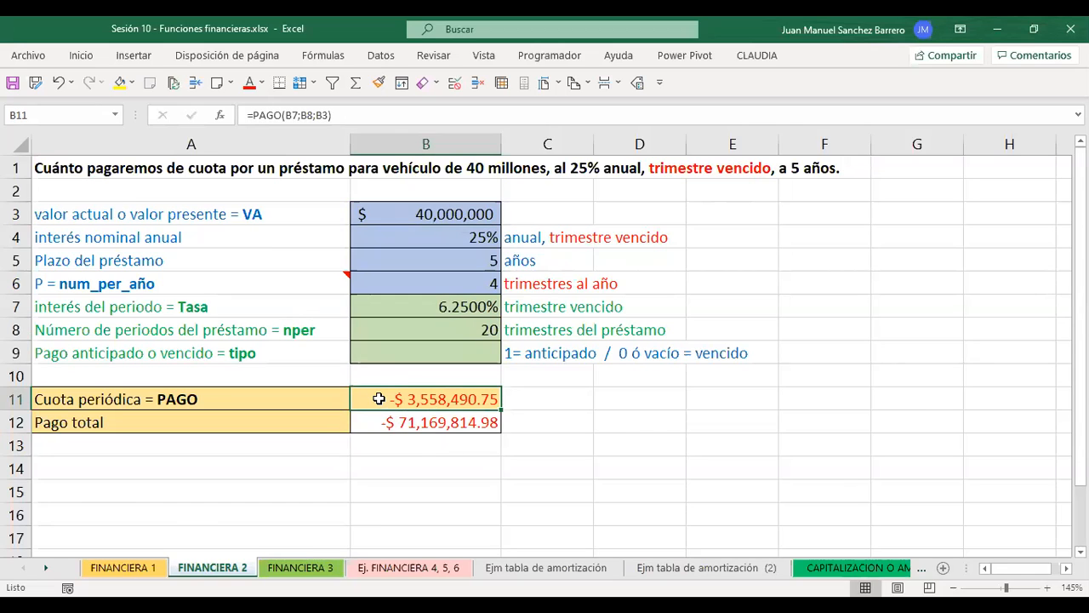
click(298, 568)
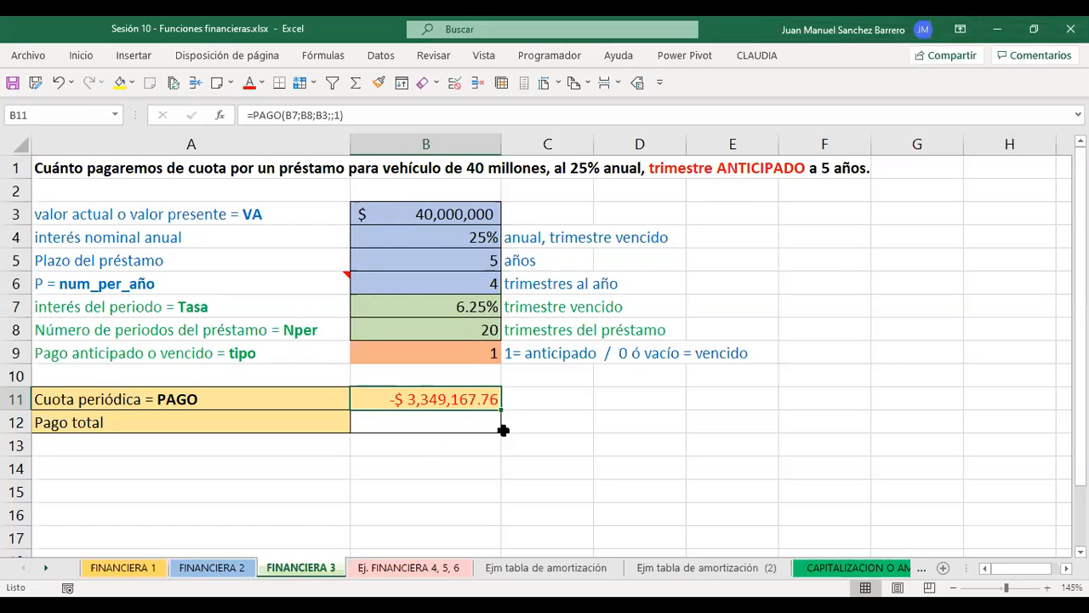
Replace the fixed payment type in B11's PAGO formula with a reference to cell B9.
double_click(444, 400)
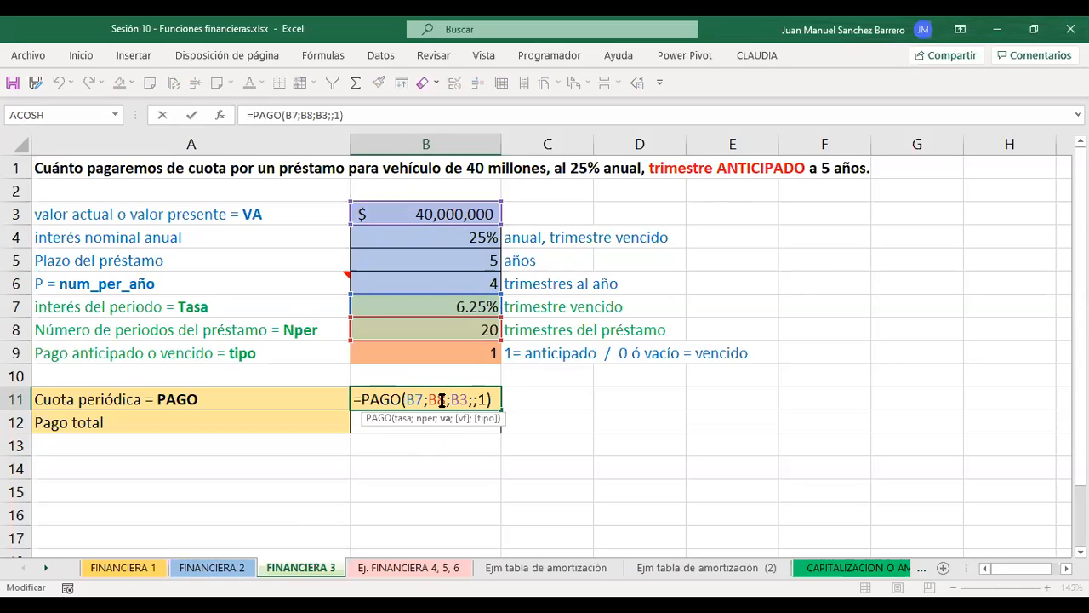
click(476, 399)
click(453, 353)
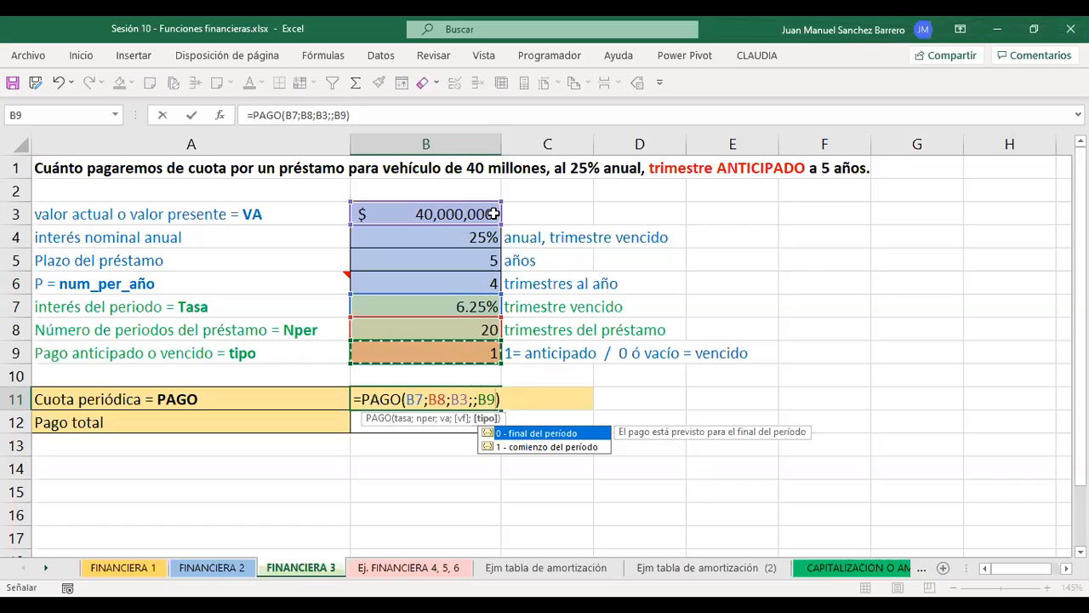
key(Return)
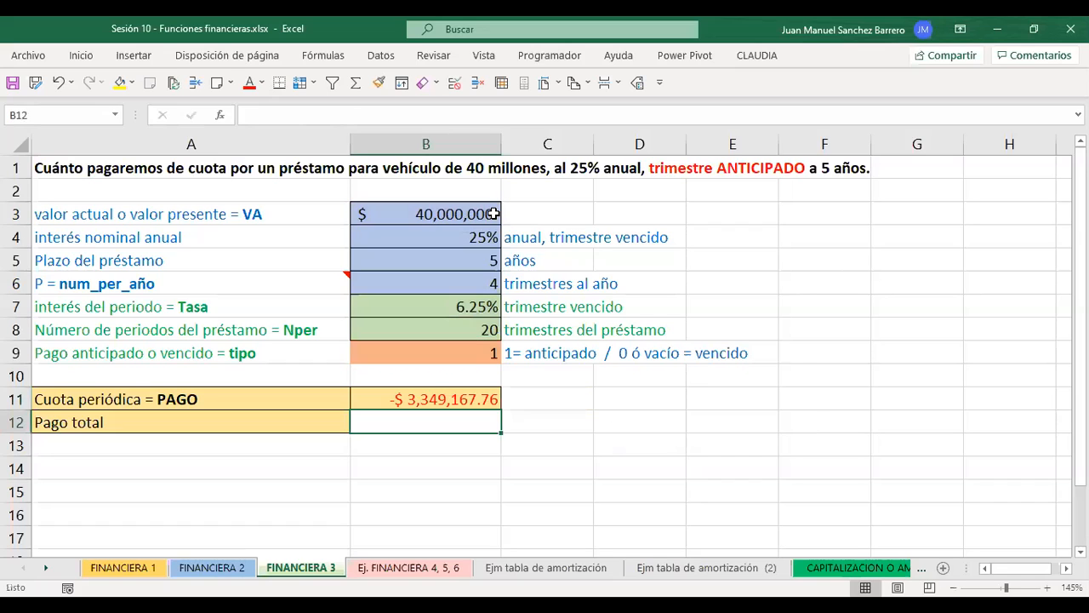
Calculate the total payment in B12 by multiplying the periodic payment by the number of loan periods, =B11*B8.
text(=)
key(Up)
text(*)
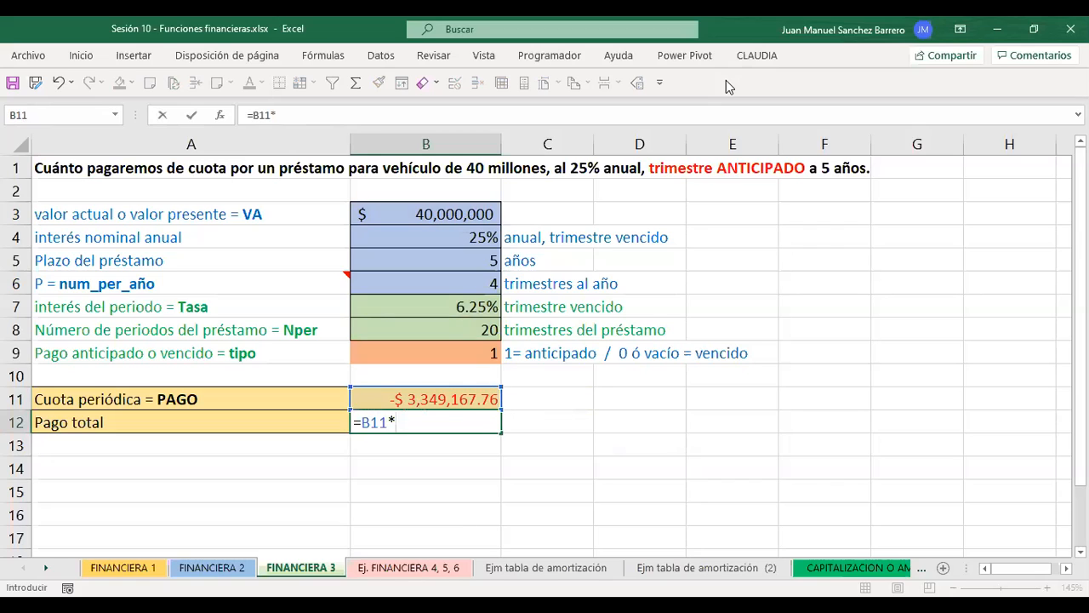
click(426, 328)
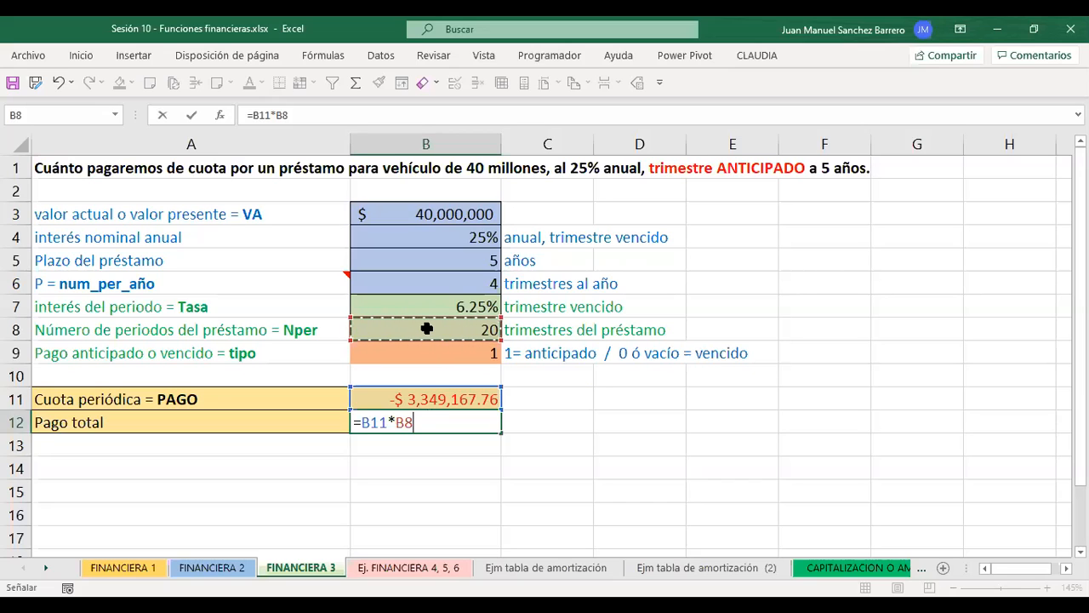
key(Return)
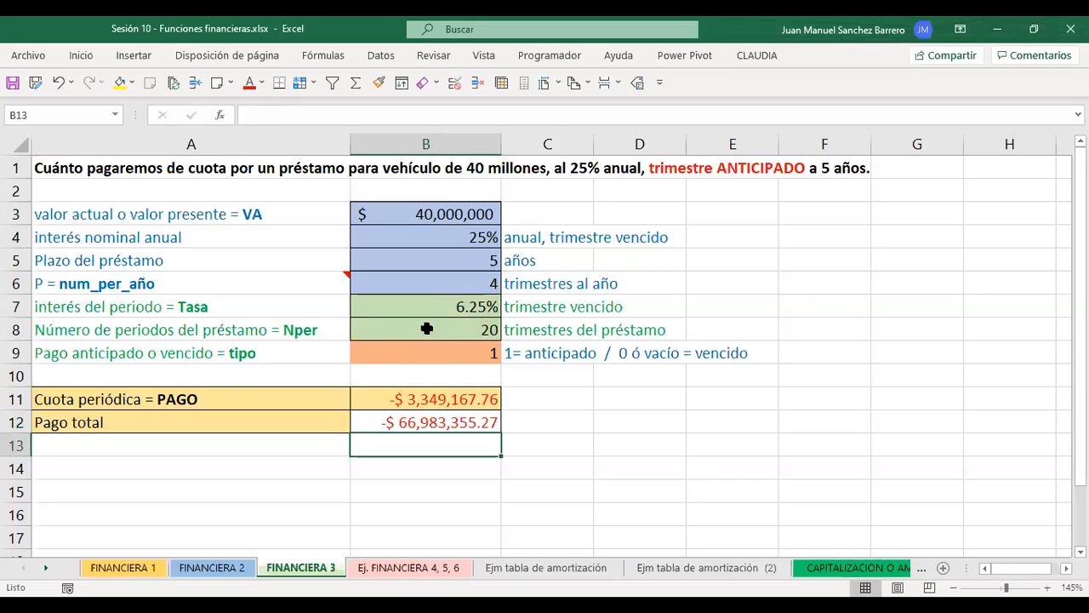
Compare the total payment in B12 with the total on the FINANCIERA 2 sheet, ending on FINANCIERA 3.
key(Up)
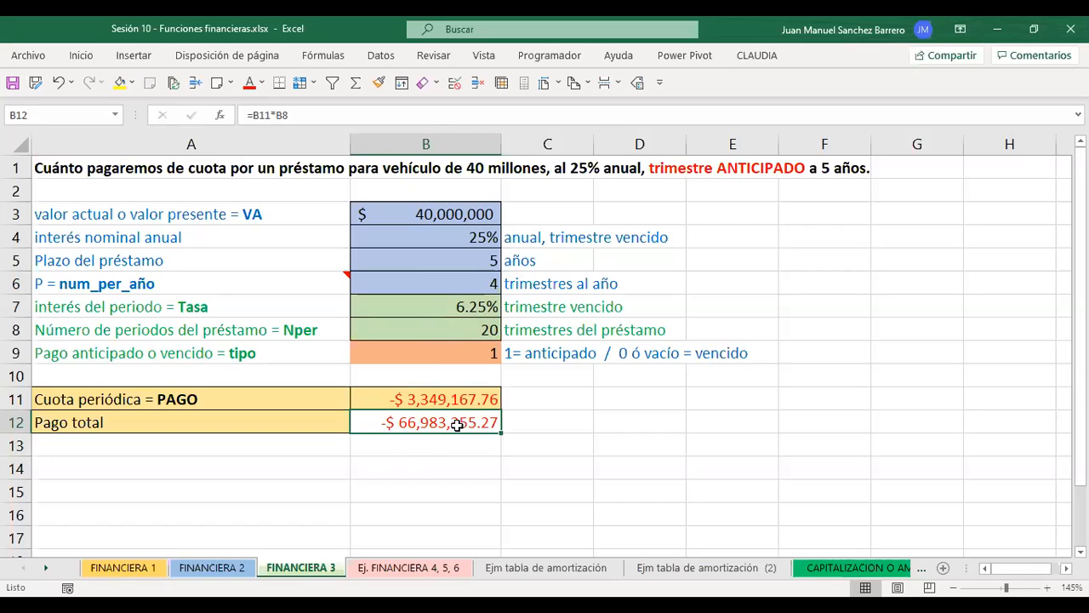
click(205, 572)
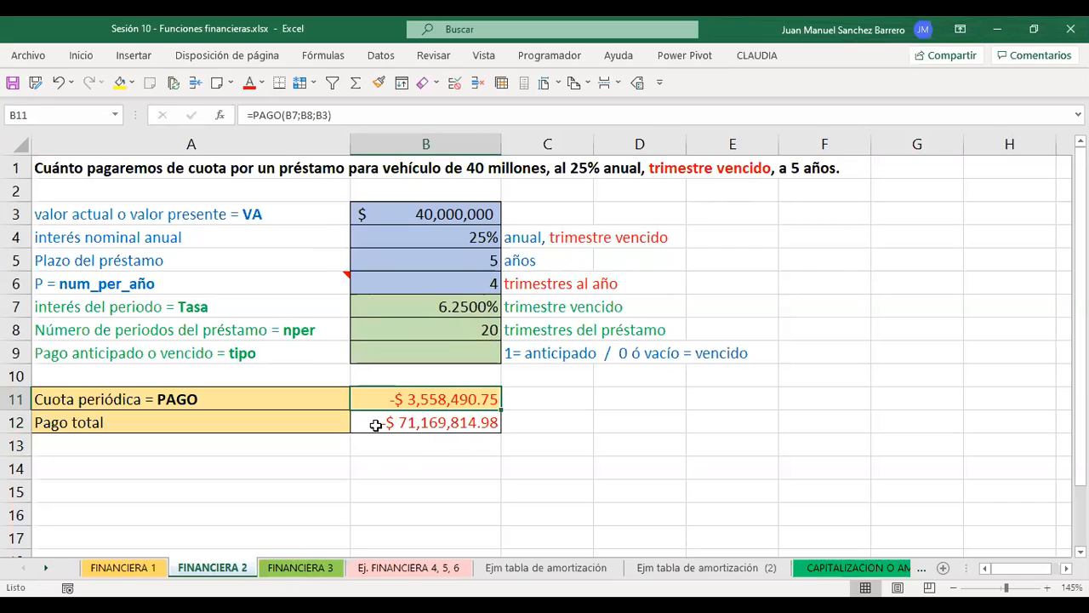
click(425, 426)
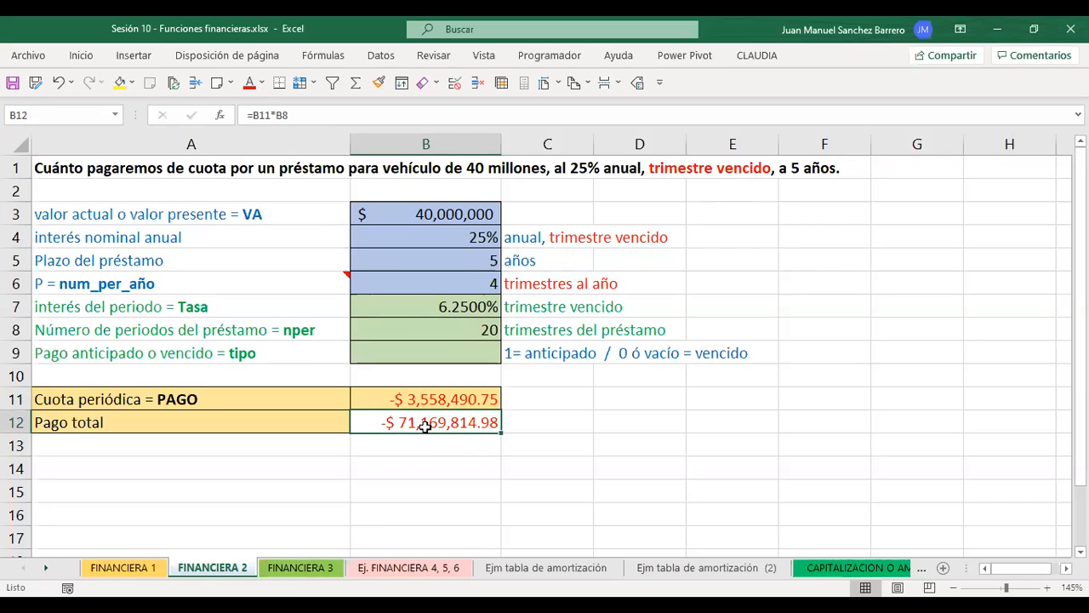
click(303, 568)
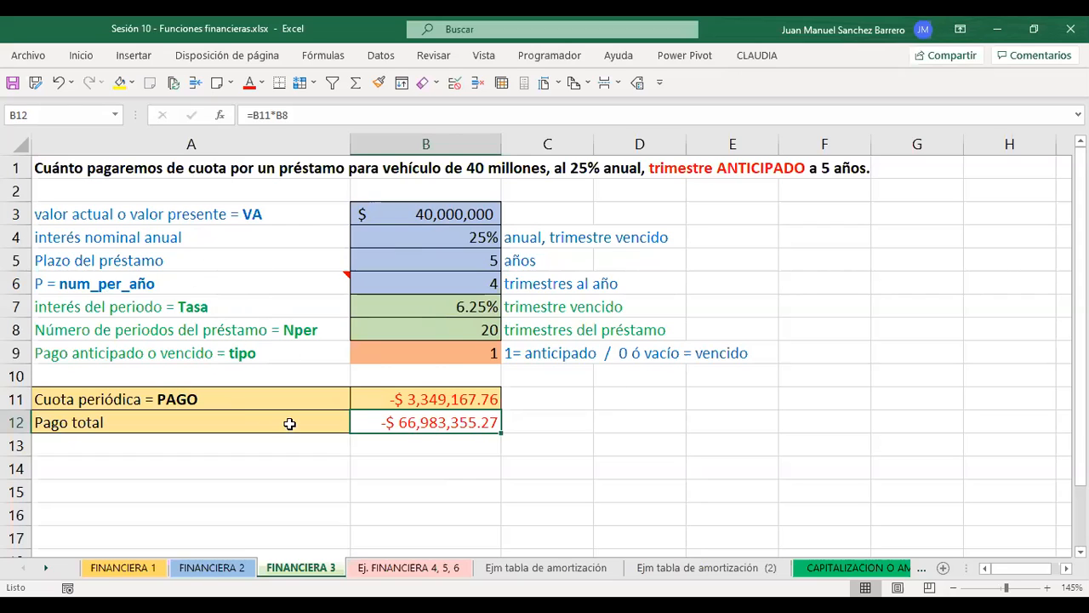
Go to the Ej. FINANCIERA 4, 5, 6 sheet and select C7, the tasa cell of PROBLEMA 1.
click(383, 574)
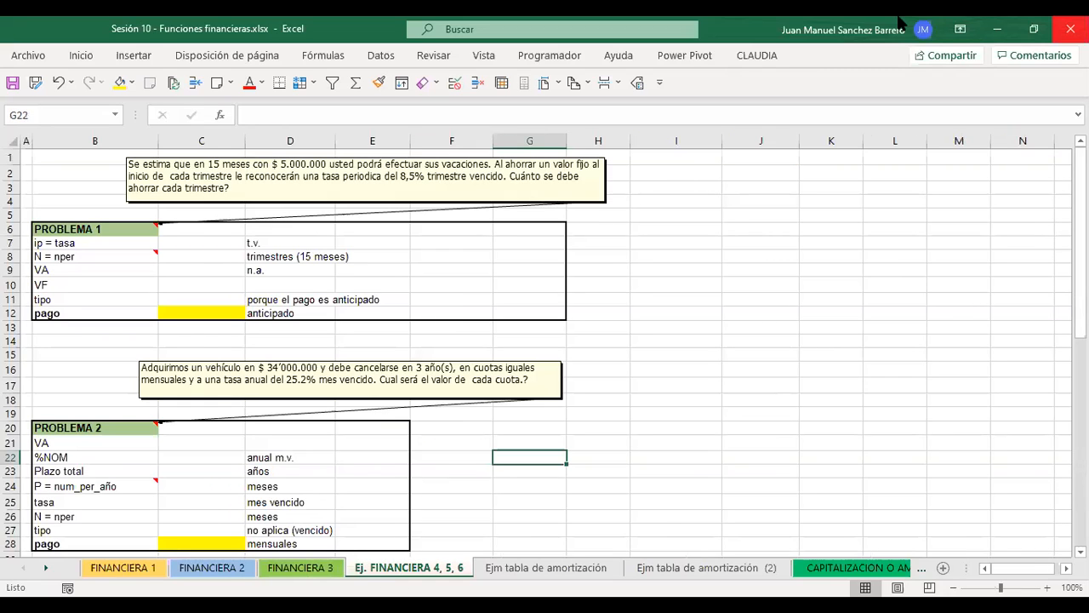
click(192, 243)
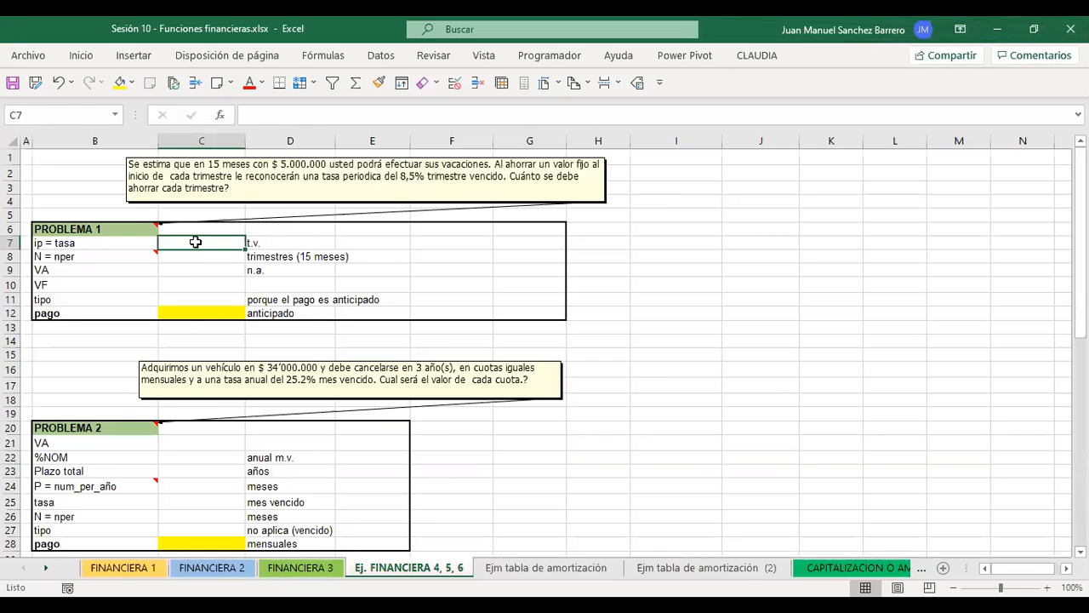
scroll(195, 242, up, 1)
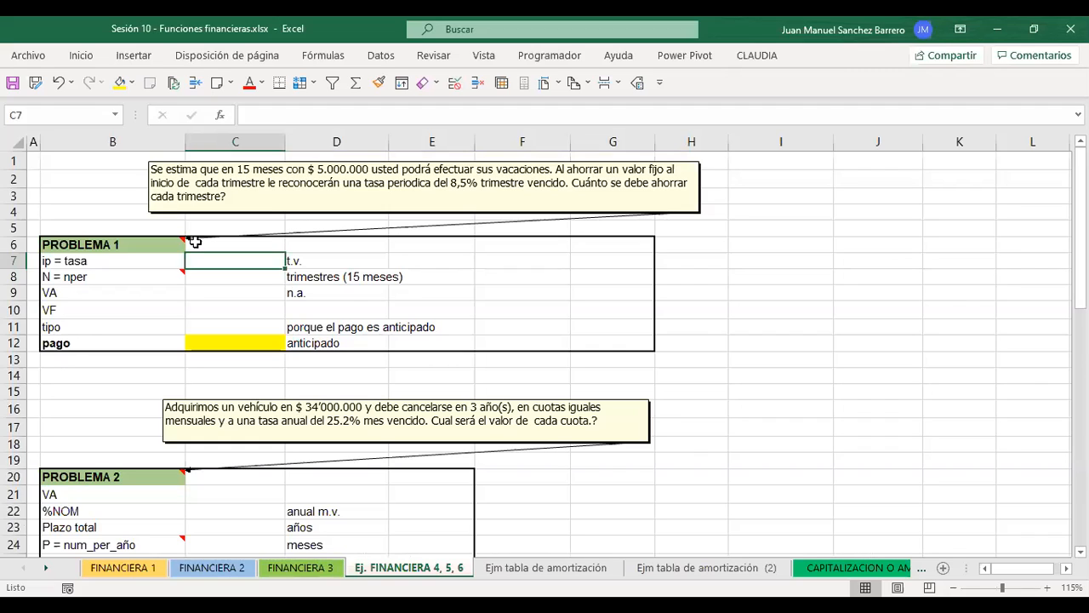
Replace the word "inicio" with "final" in the note of PROBLEMA 1.
click(412, 182)
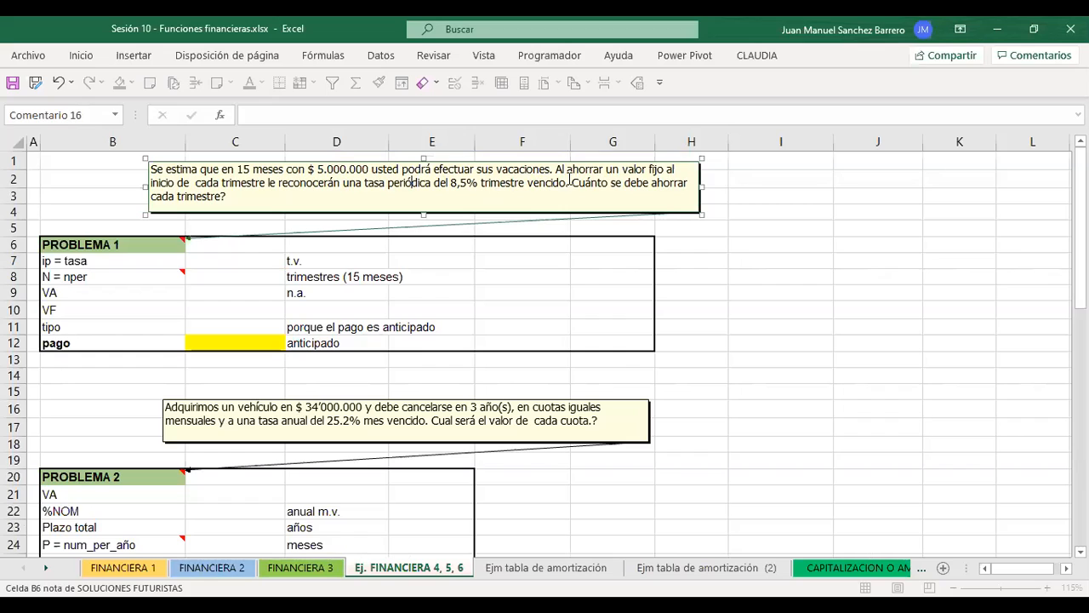
drag(478, 184, 567, 182)
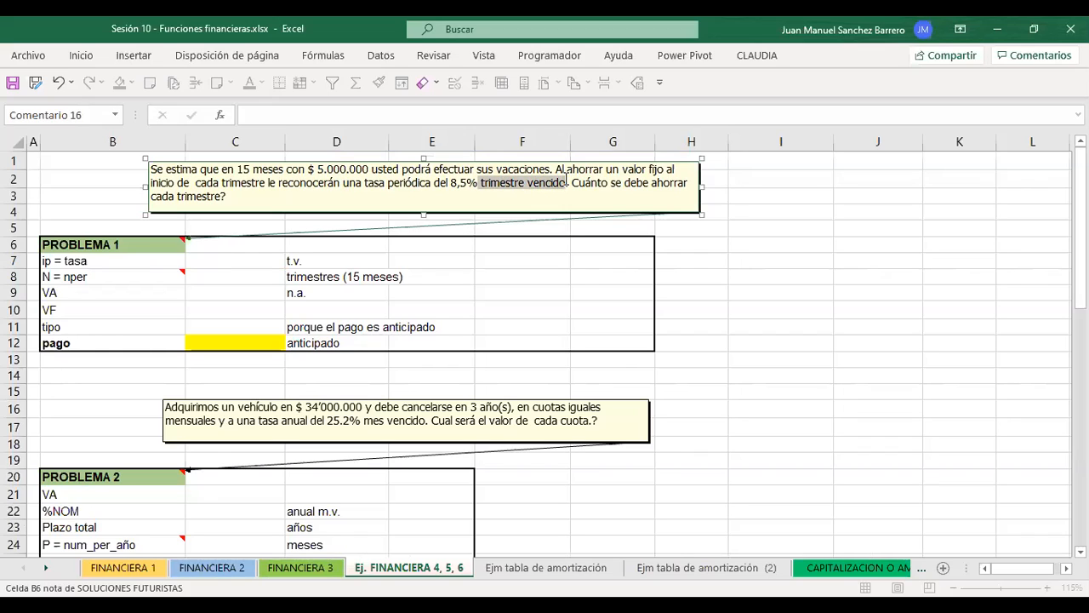
drag(151, 182, 266, 181)
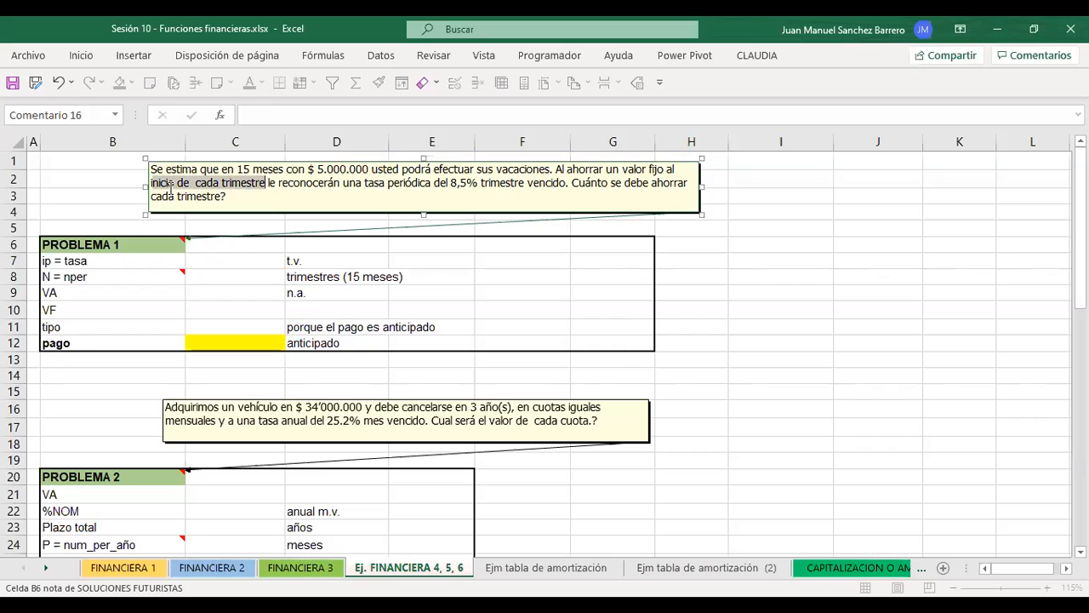
drag(151, 182, 177, 182)
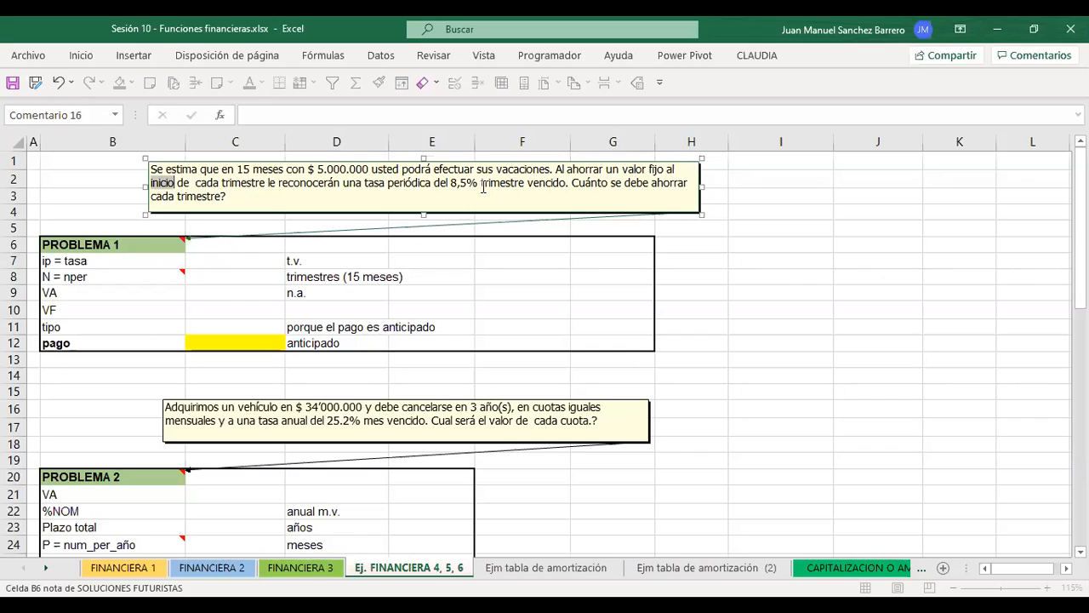
text(final)
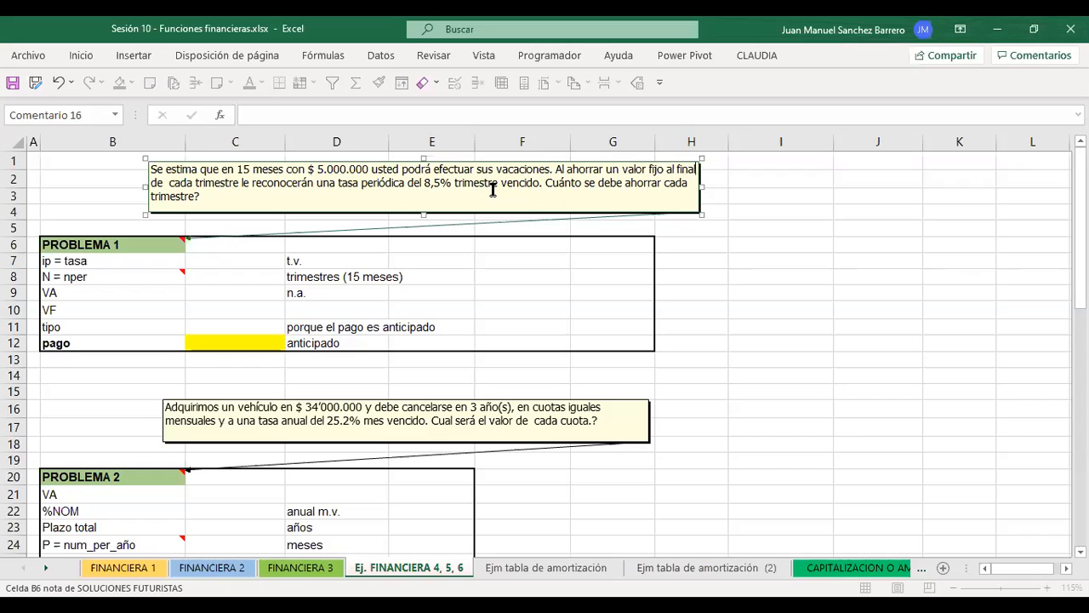
In the PROBLEMA 1 note, change "final" to "inicio" and the rate's "vencido" to "anticipado".
drag(291, 260, 400, 336)
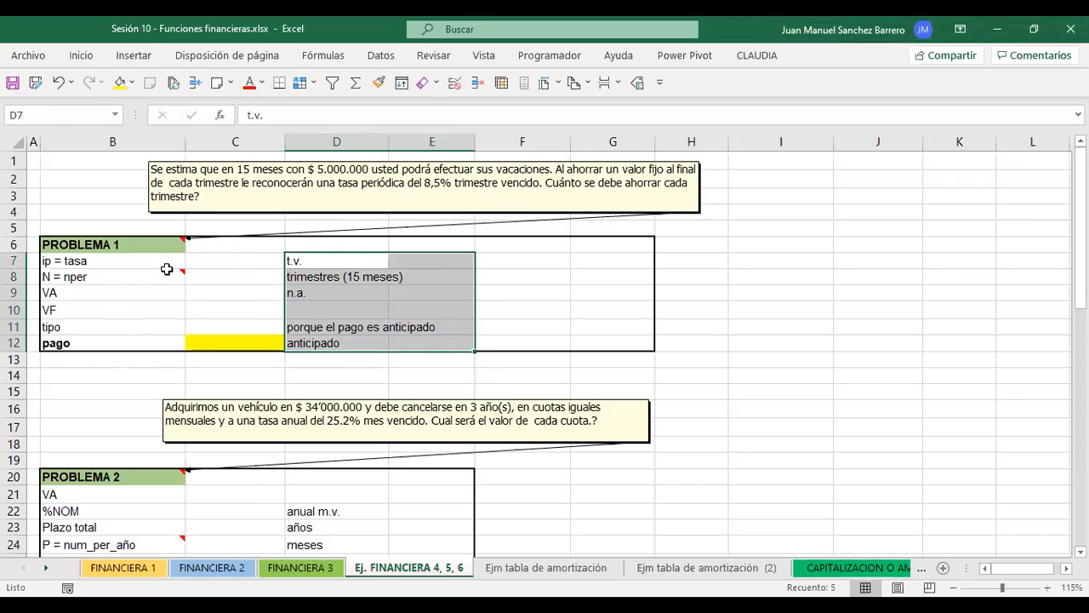
click(202, 198)
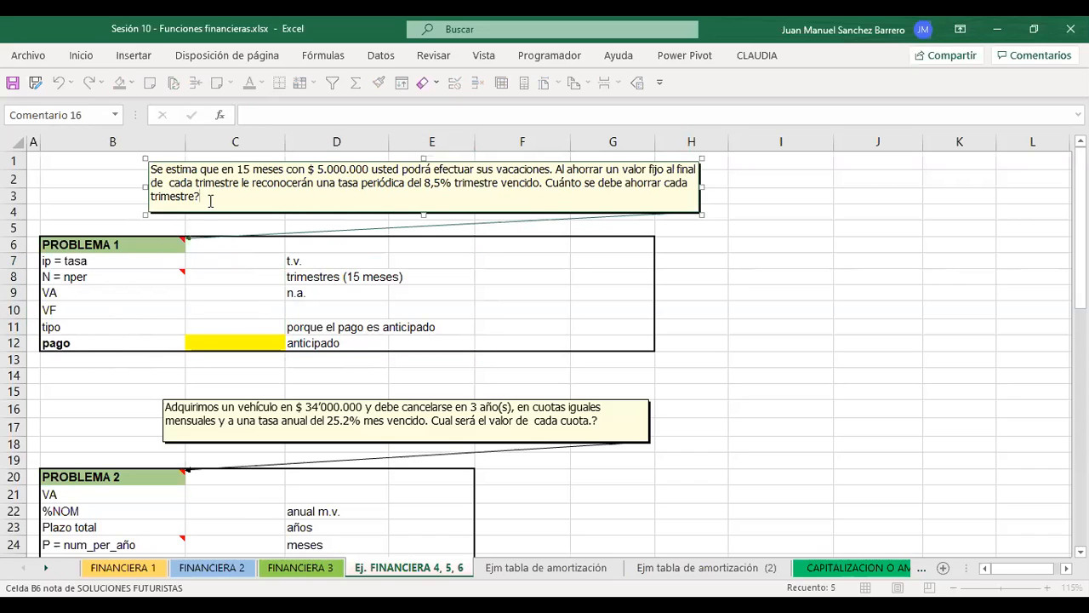
click(145, 171)
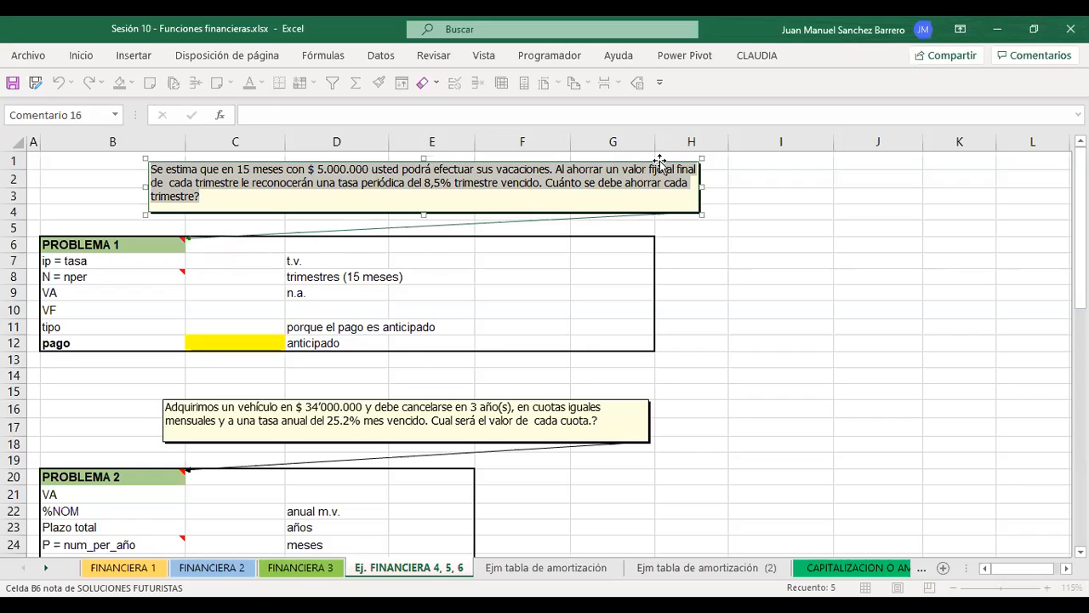
click(691, 170)
double_click(691, 170)
text(inicio)
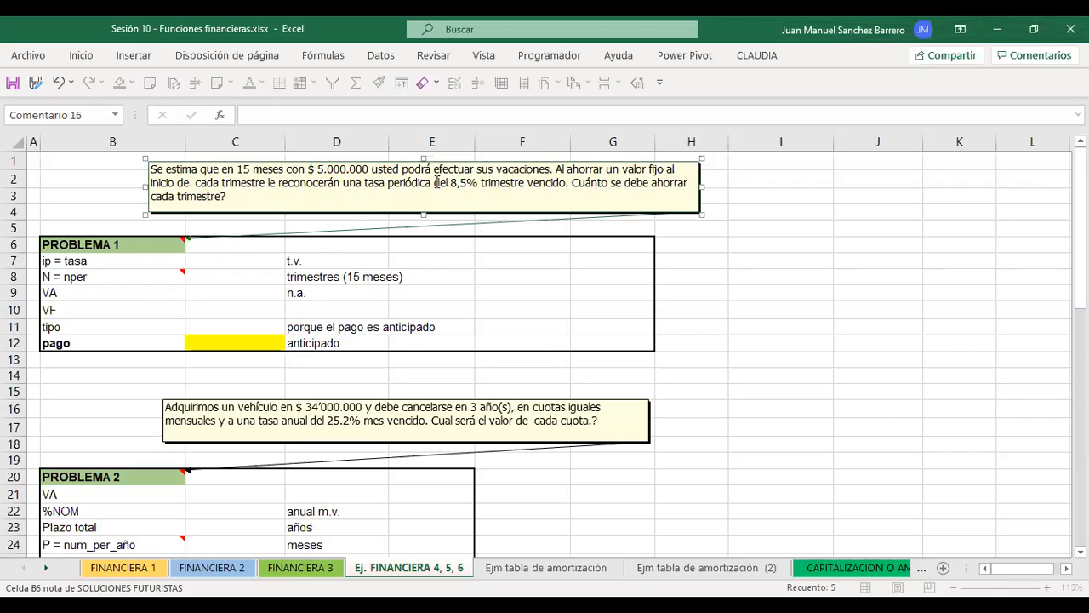
double_click(545, 183)
text(anticipado)
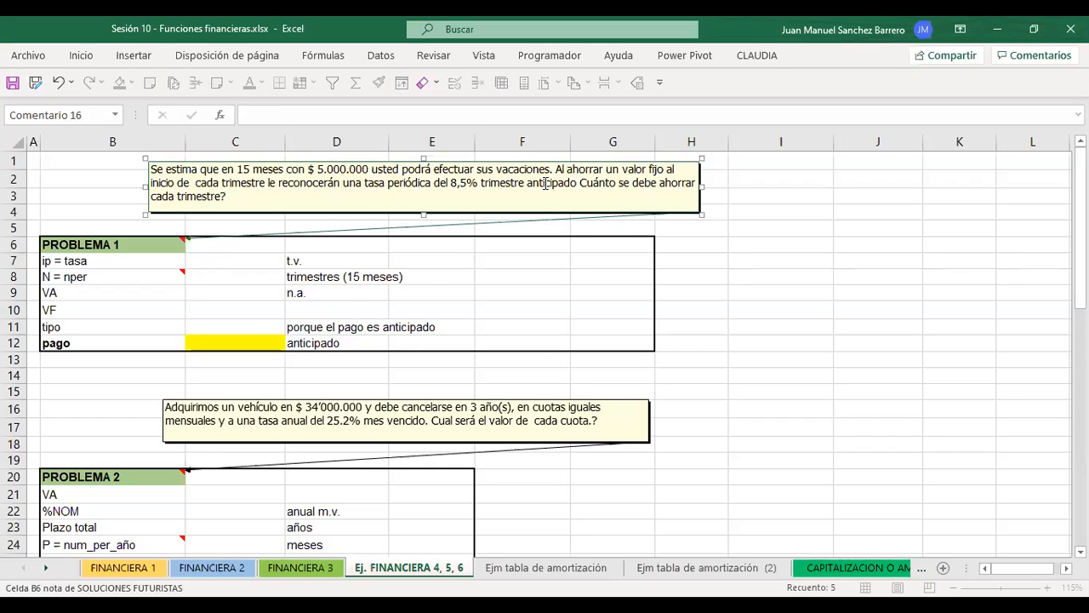
Add a period after "anticipado" in the PROBLEMA 1 note and review the words "inicio" and "anticipado".
text(.)
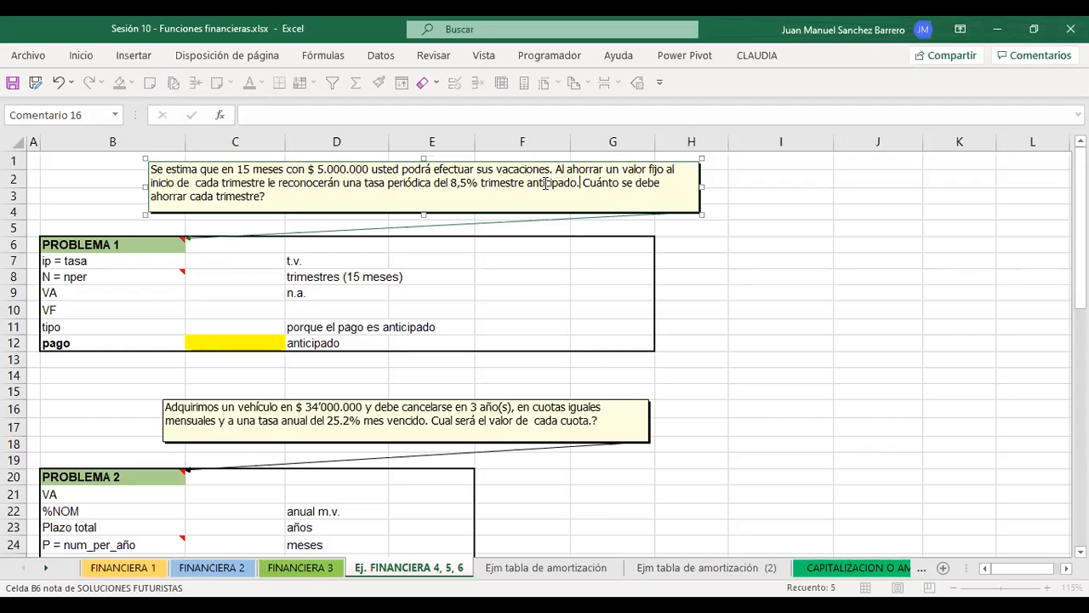
double_click(160, 183)
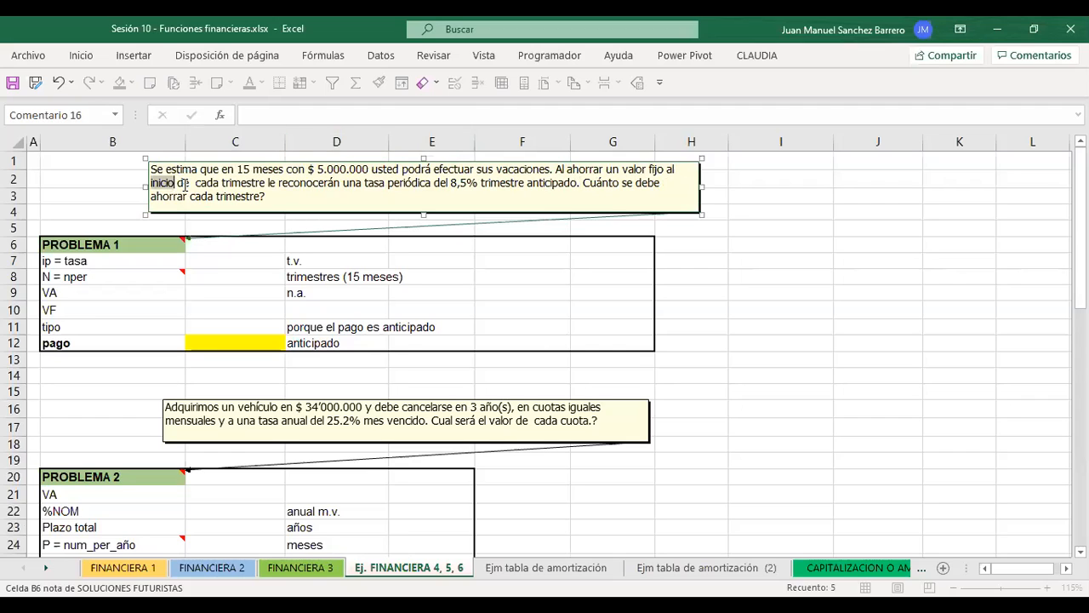
double_click(550, 178)
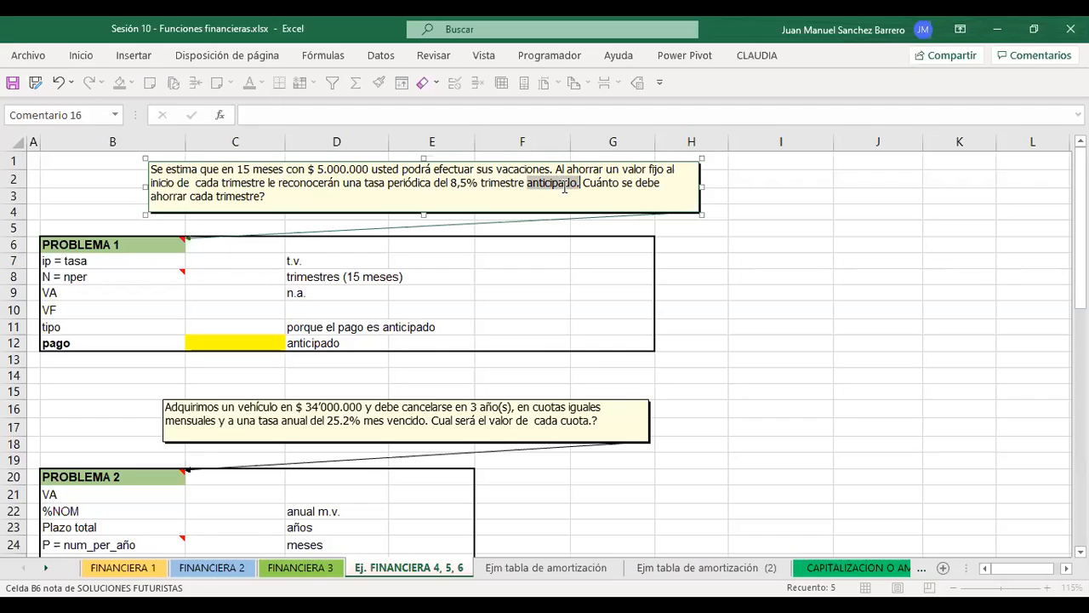
Enter the PROBLEMA 1 periodic rate of 8.5% in C7.
click(219, 261)
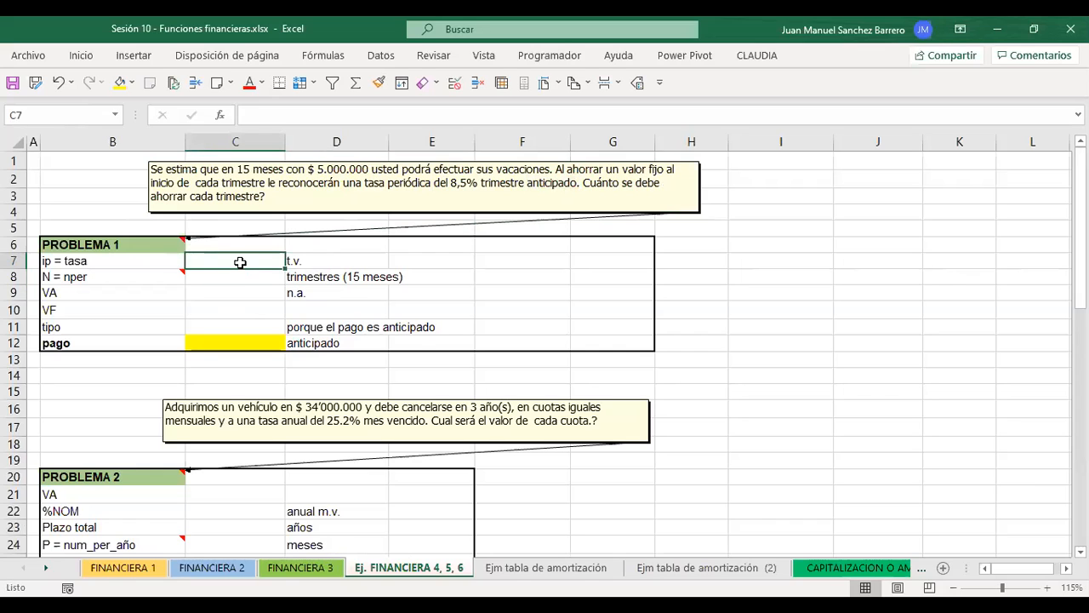
text(8.5)
key(Return)
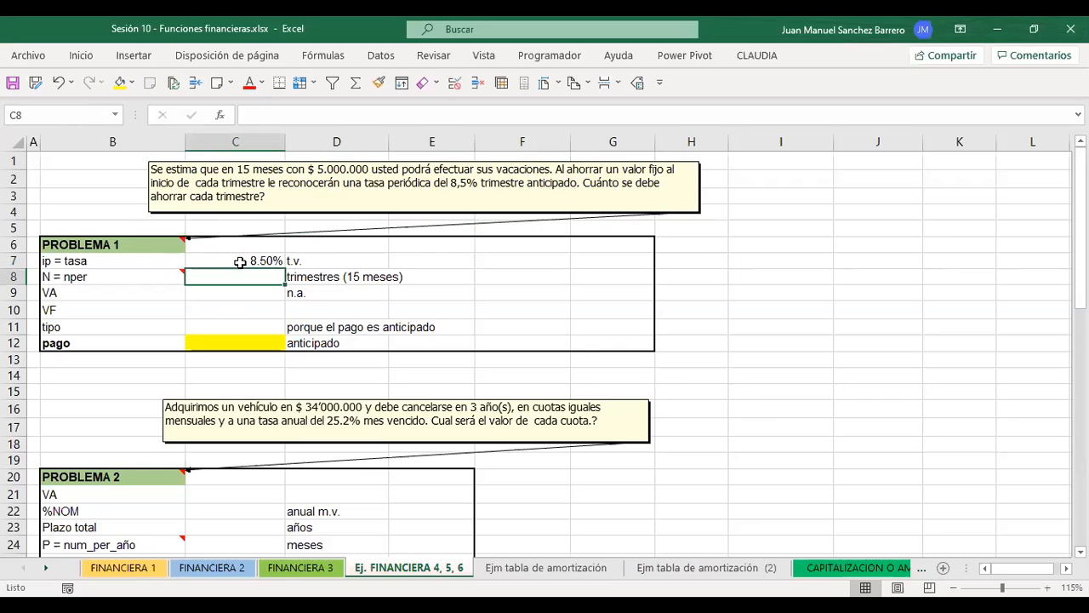
Replace the rate's description in D7 with "trim.anticip.".
click(240, 262)
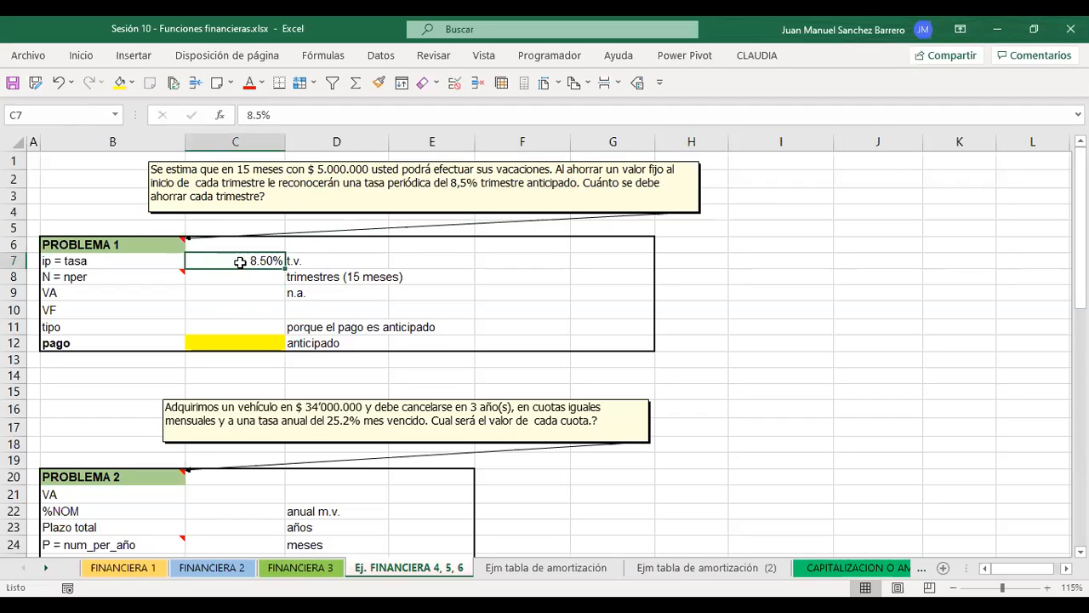
key(Right)
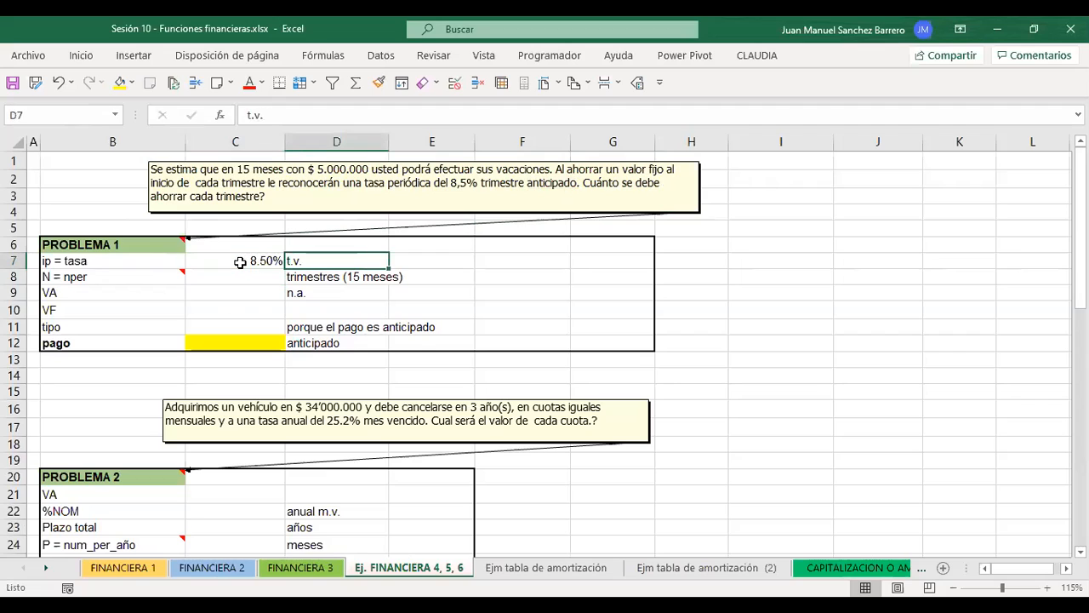
text(trim.ve )
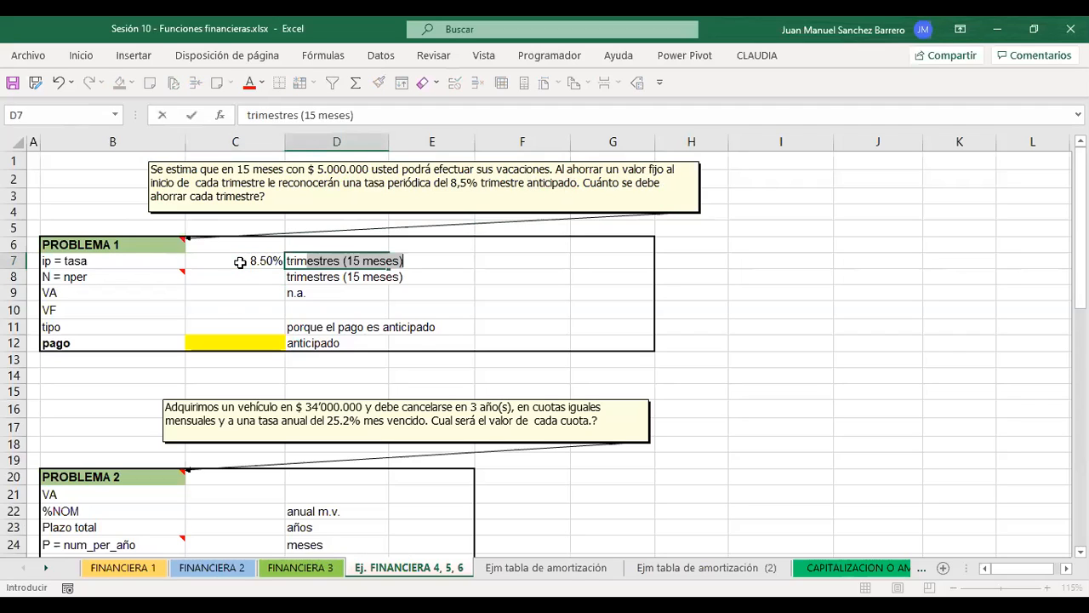
text(ncid)
key(BackSpace)
key(BackSpace)
key(BackSpace)
key(BackSpace)
key(BackSpace)
key(BackSpace)
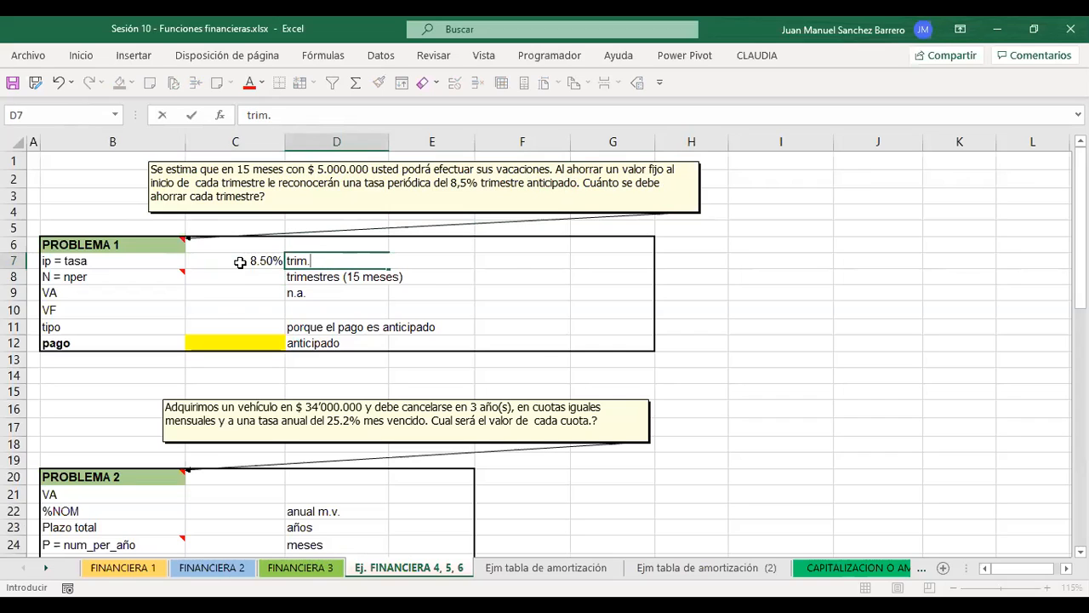
text(anticip.)
key(Return)
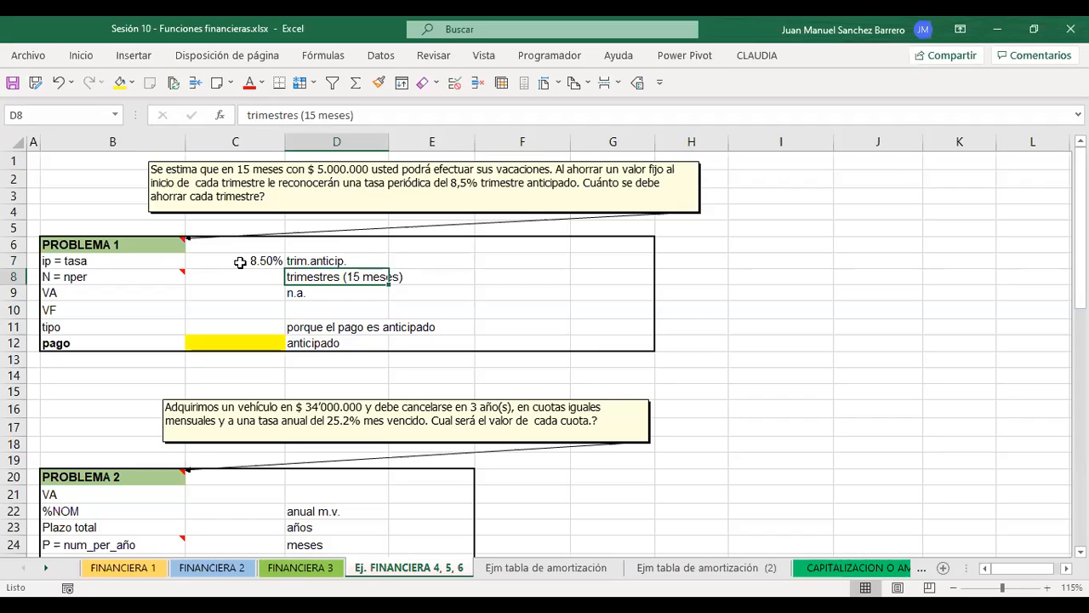
Try calculating the number of quarters in C8 with the formula =15/4.
click(244, 279)
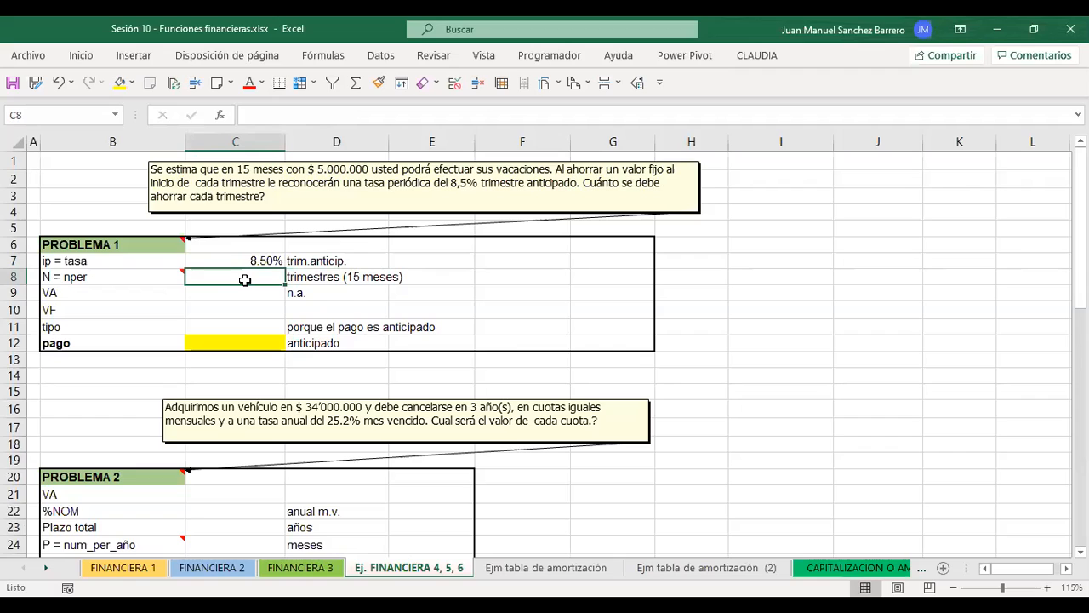
text(=)
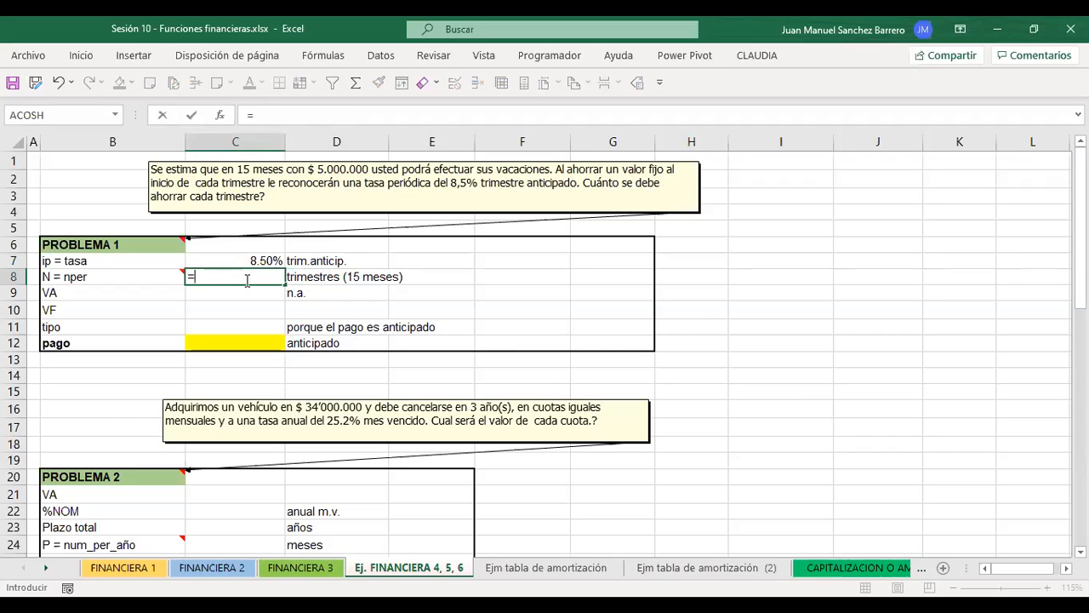
text(15/4)
key(Return)
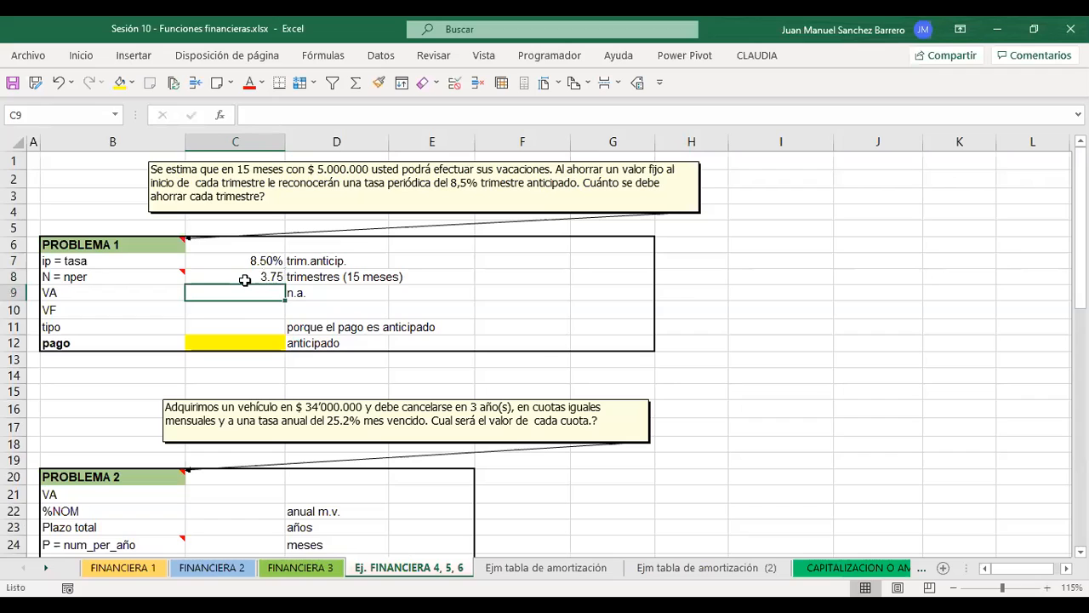
Set the number of periods in C8 to the formula =15/3 and check it against its description in D8.
click(244, 280)
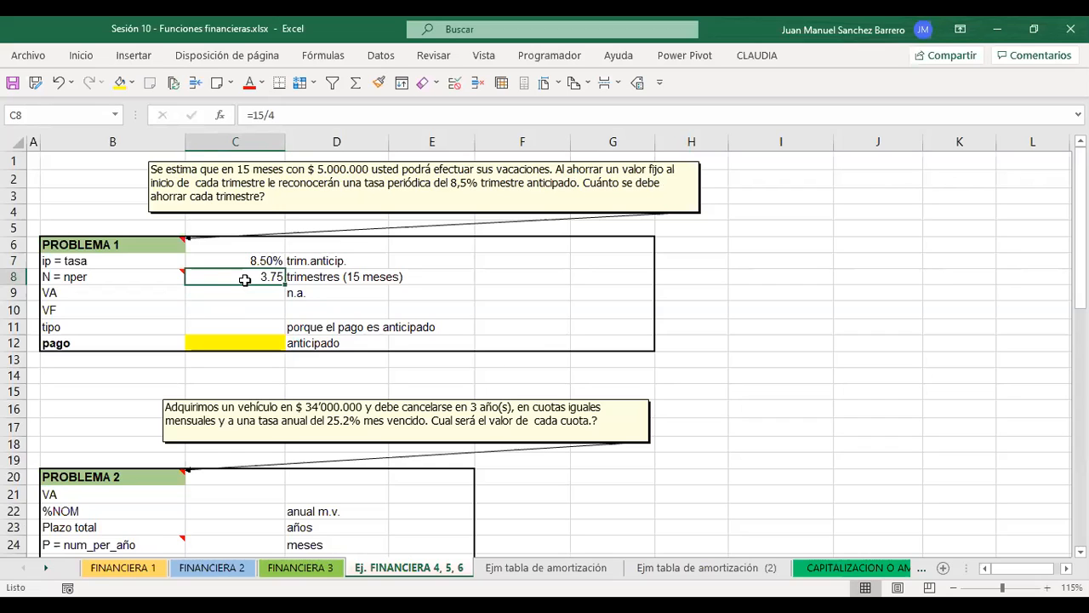
text(=)
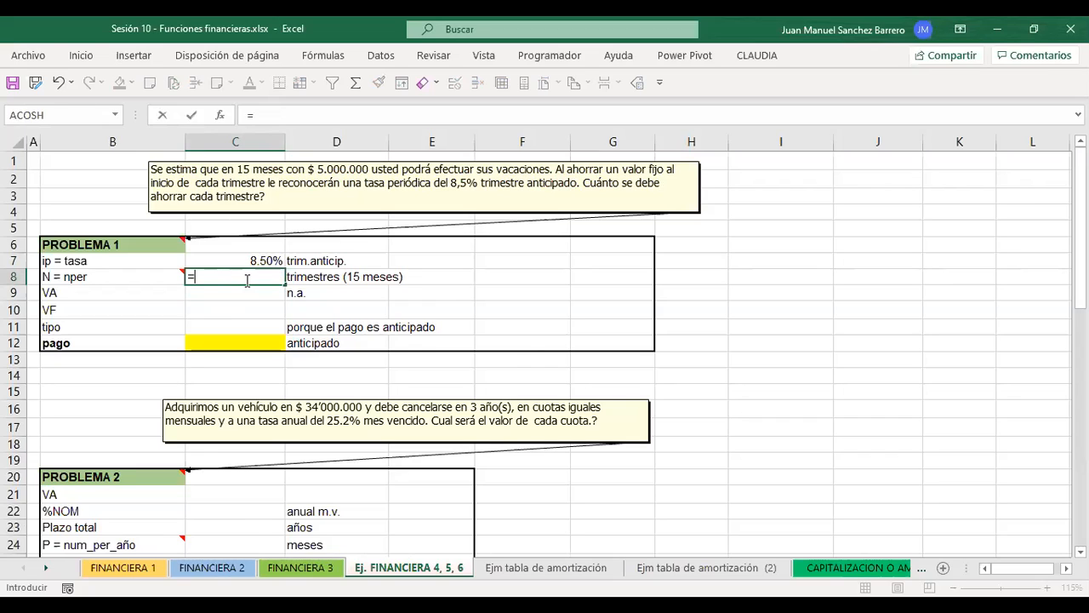
text(5/3)
key(Return)
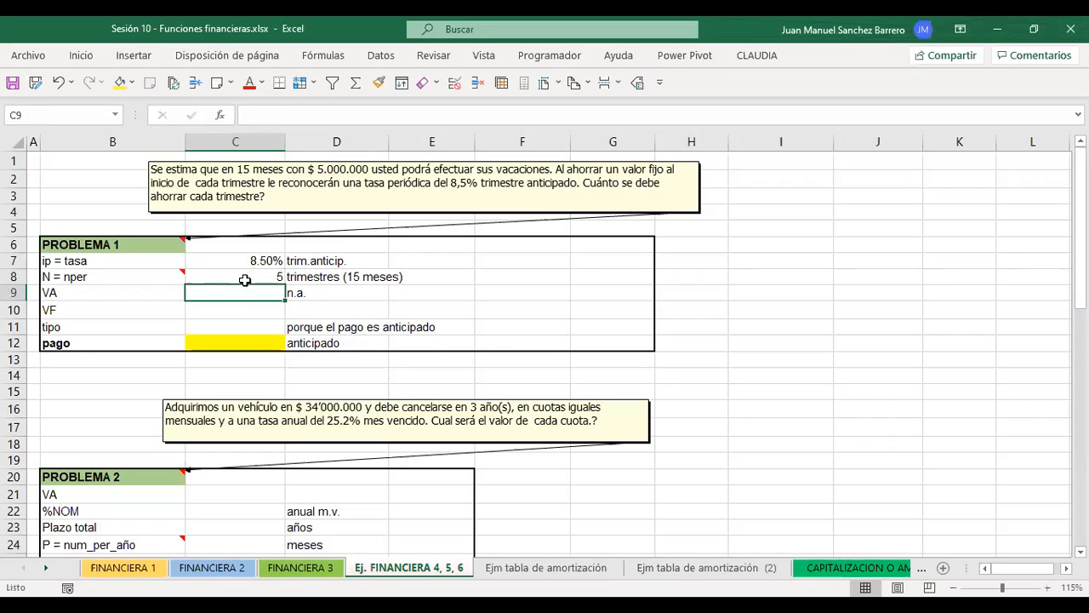
key(Right)
key(Up)
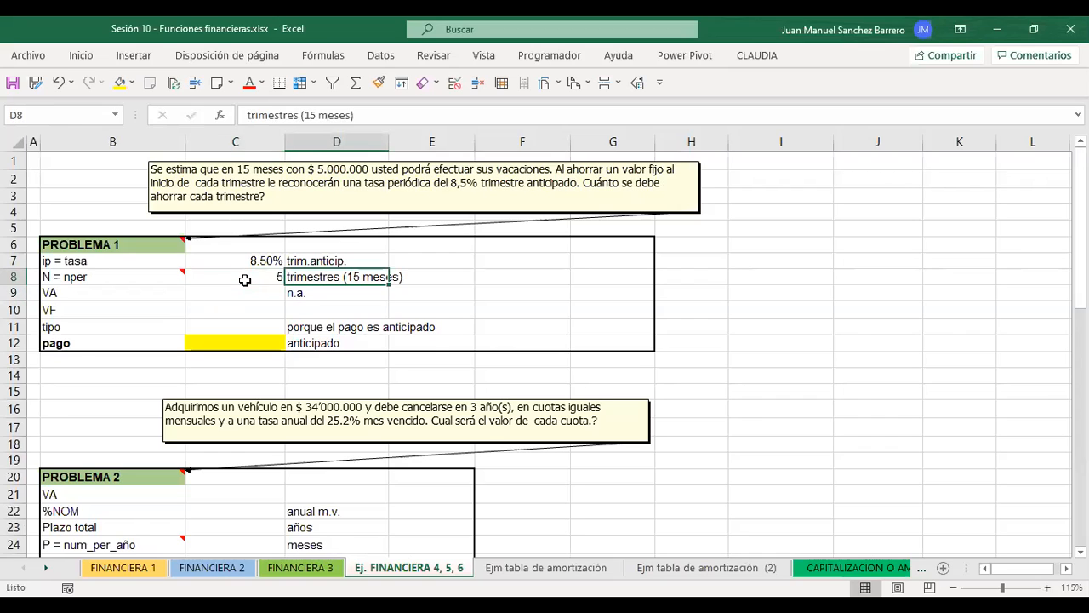
key(Left)
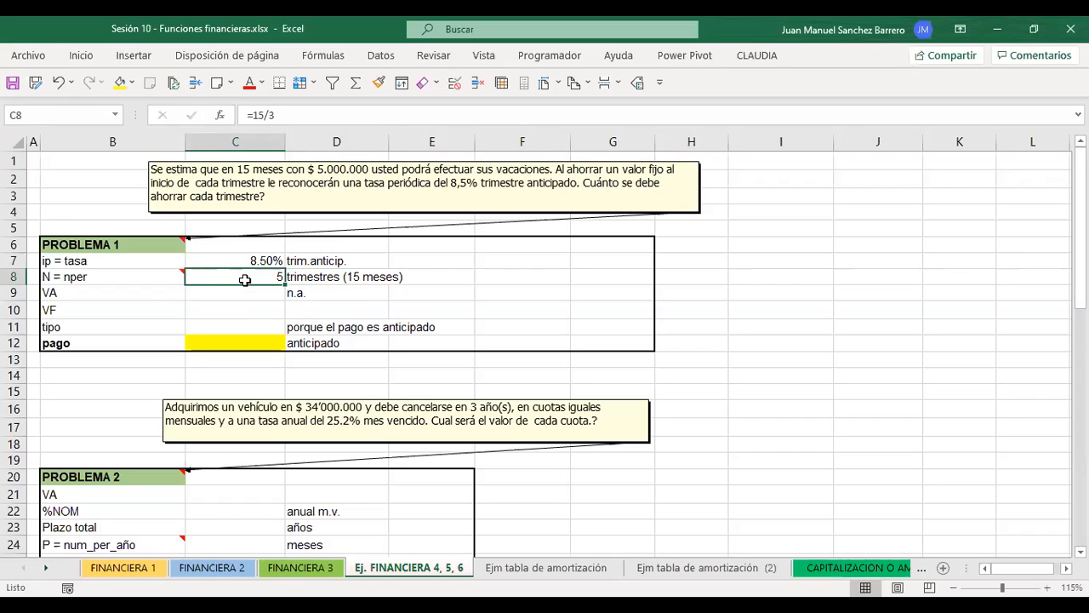
Leave VA empty, then enter 5000000 as the VF in C10 and 1 as the tipo in C11.
key(Return)
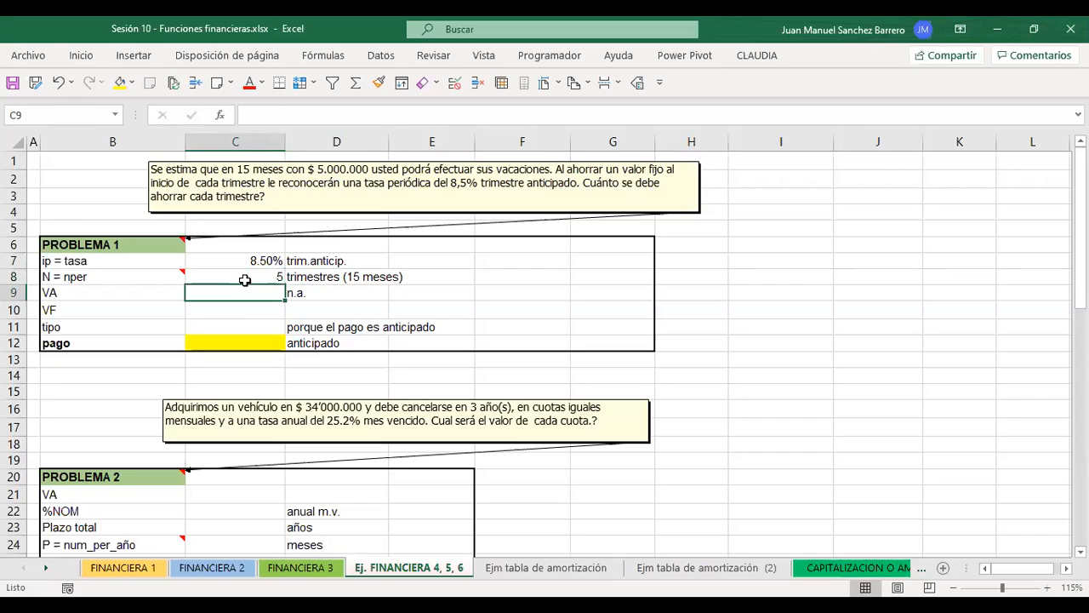
key(Right)
key(Down)
key(Left)
text(00)
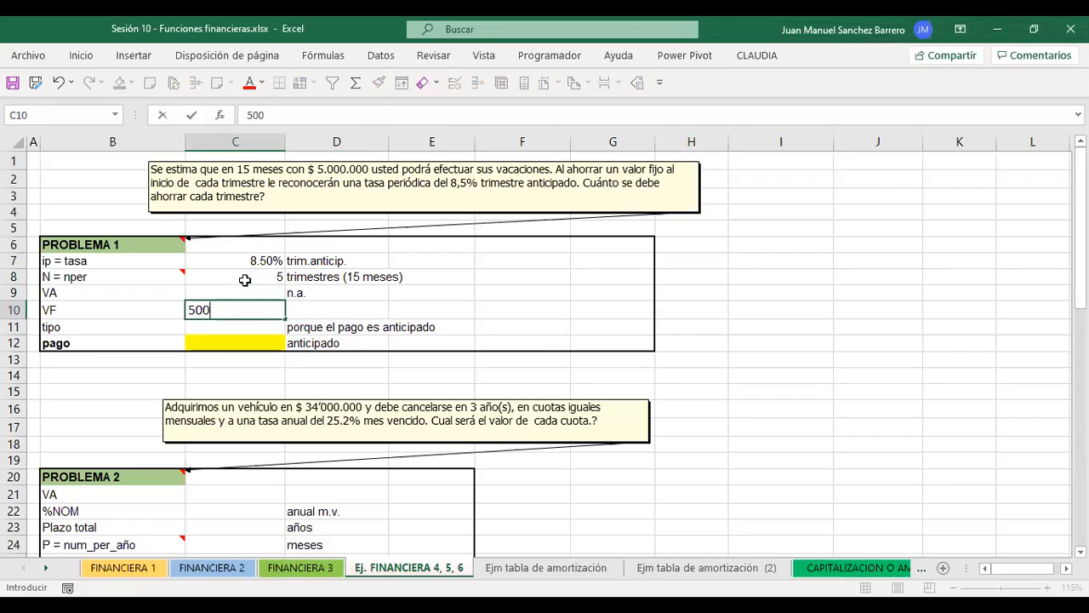
text(0000)
key(ctrl+Return)
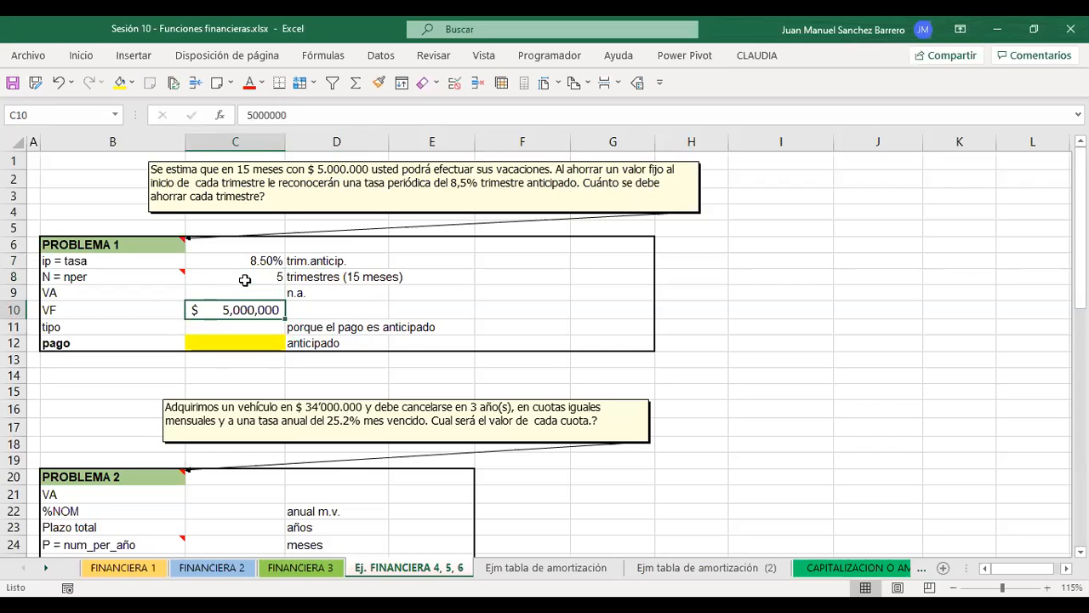
key(Down)
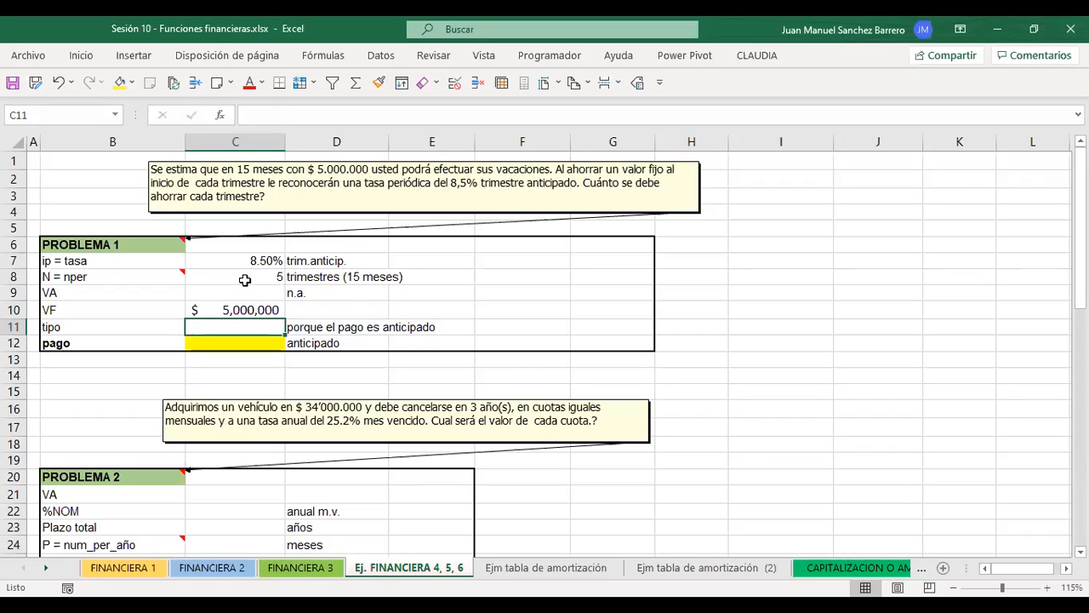
text(1)
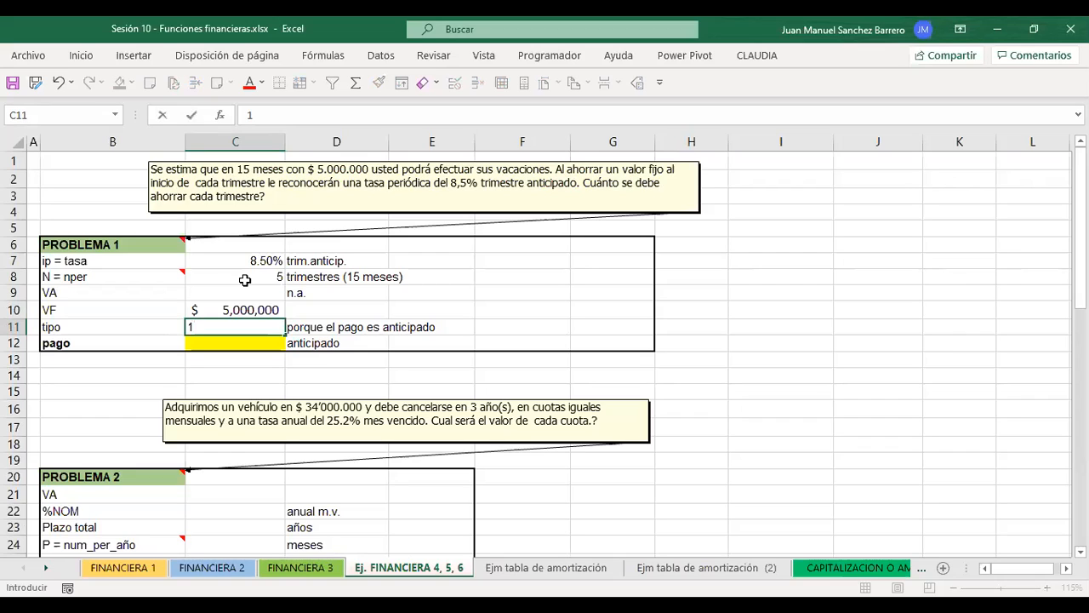
key(Return)
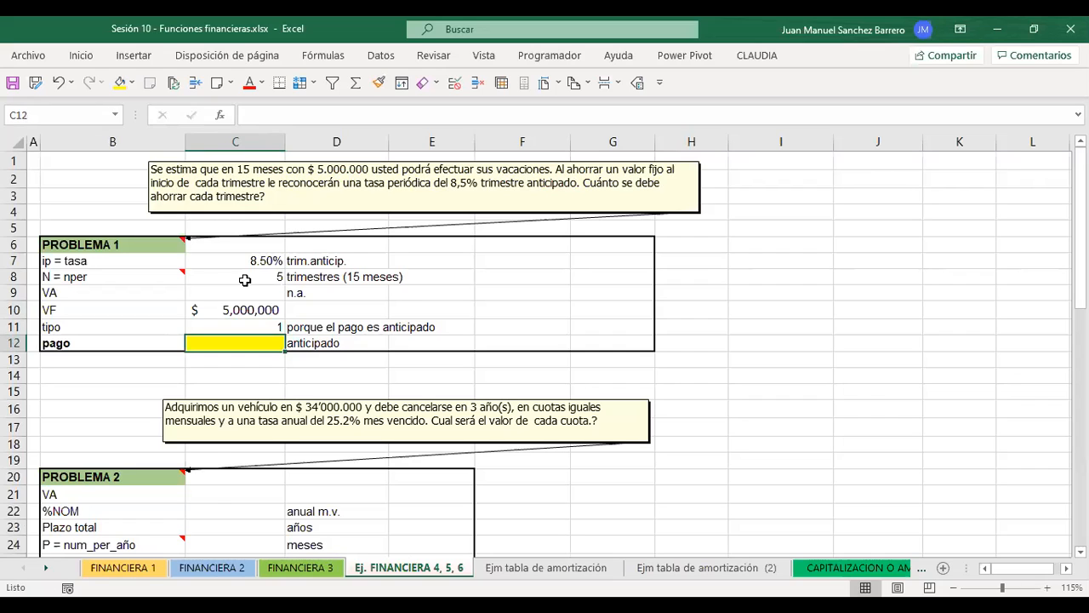
Calculate the PROBLEMA 1 payment in C12 with =PAGO(C7;C8;;C10;C11) and reselect the cell.
text(=p)
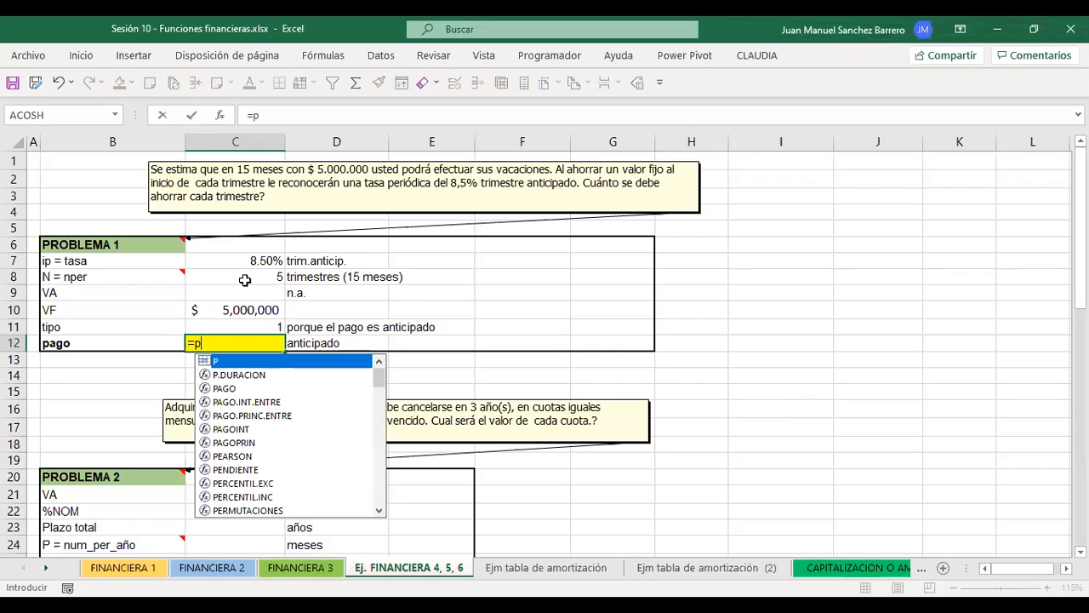
text(ago)
key(Tab)
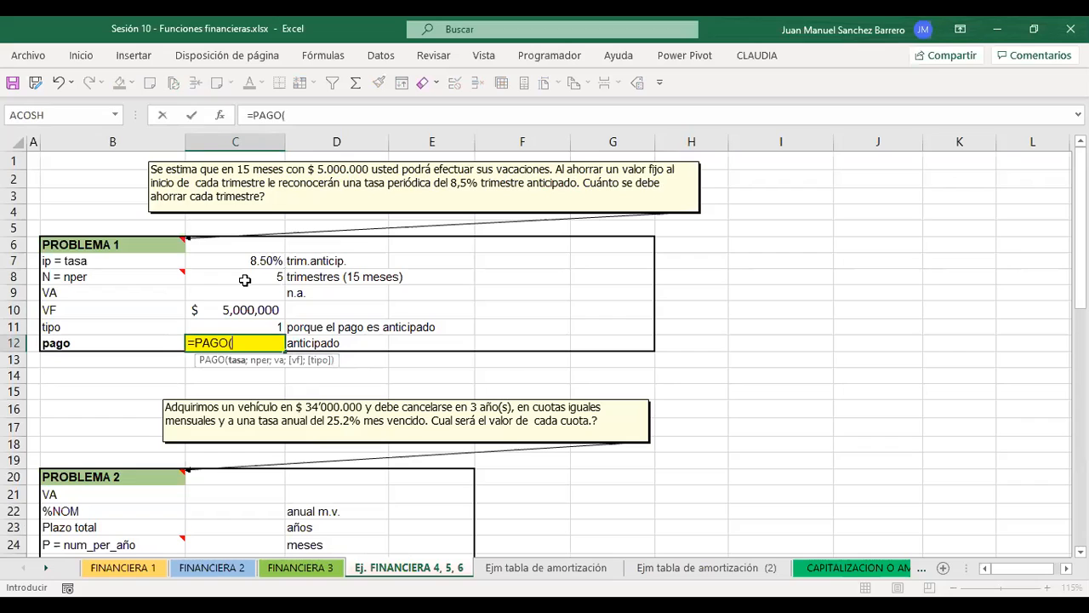
click(218, 261)
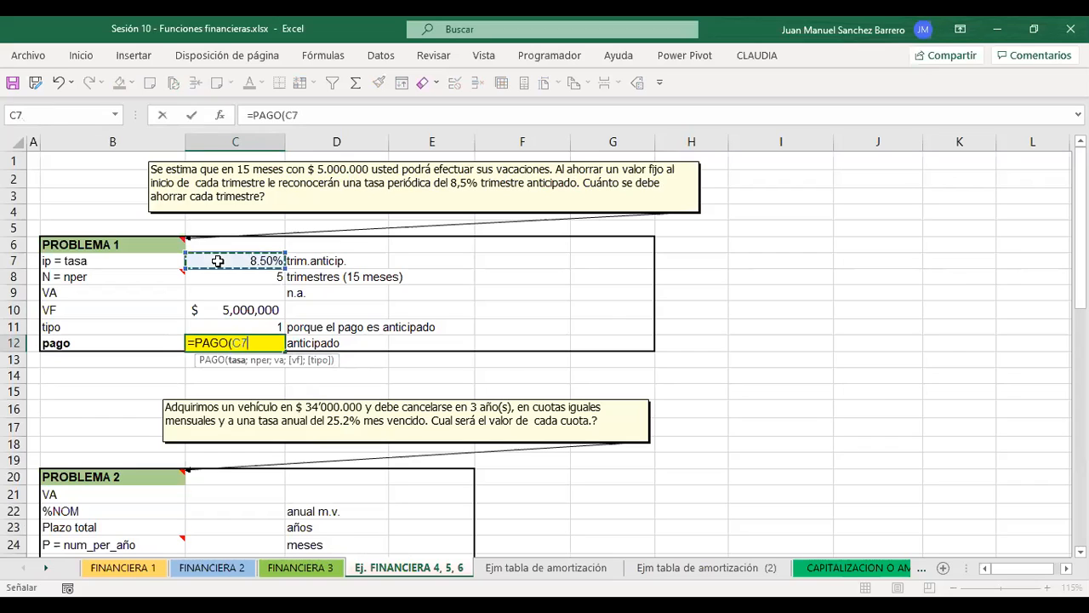
text(;)
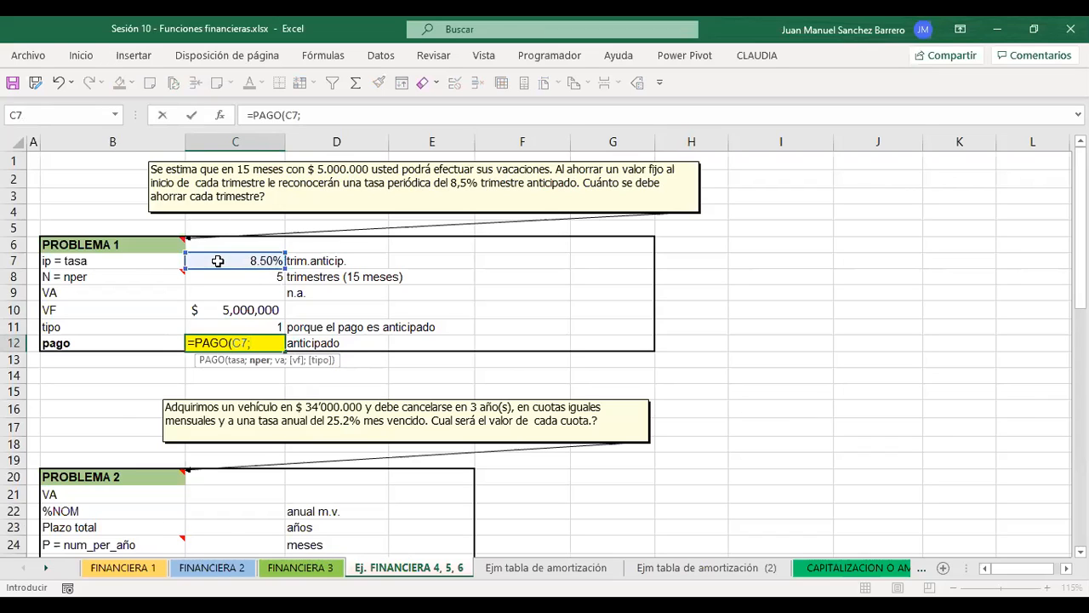
click(221, 275)
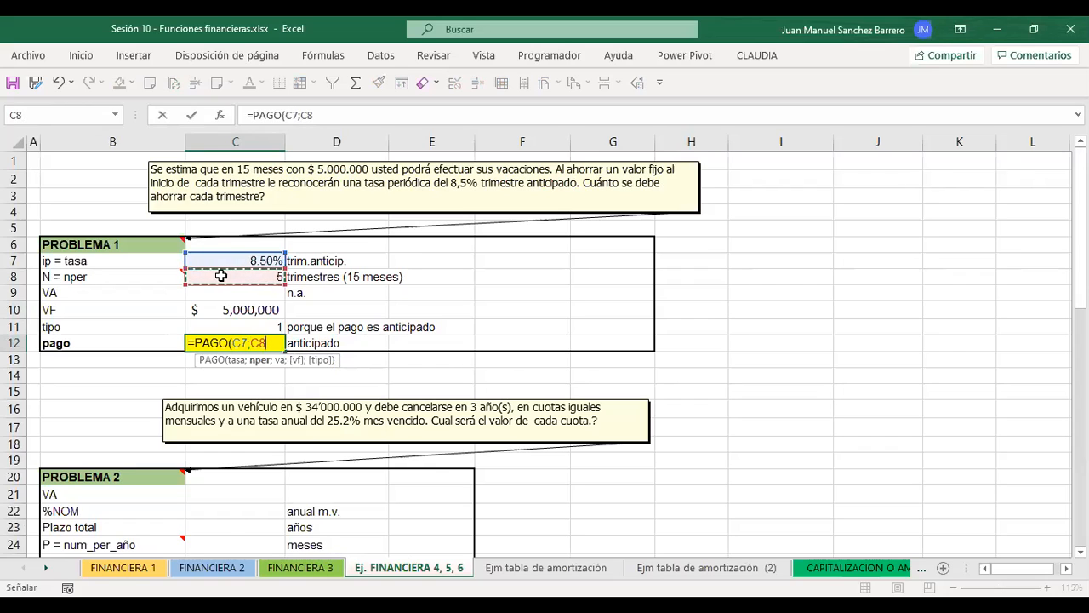
text(;;)
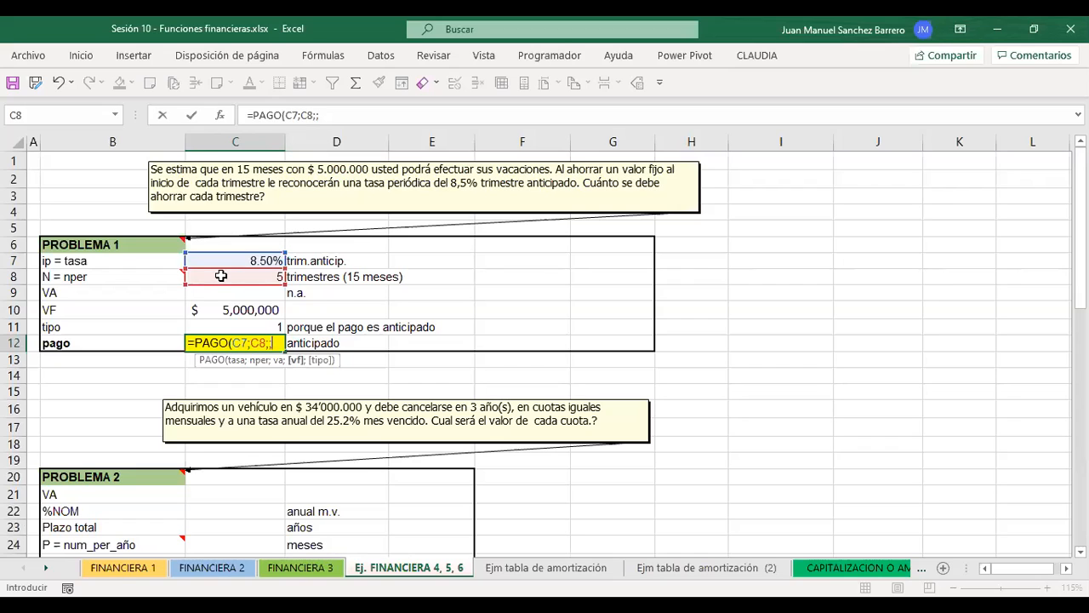
click(242, 310)
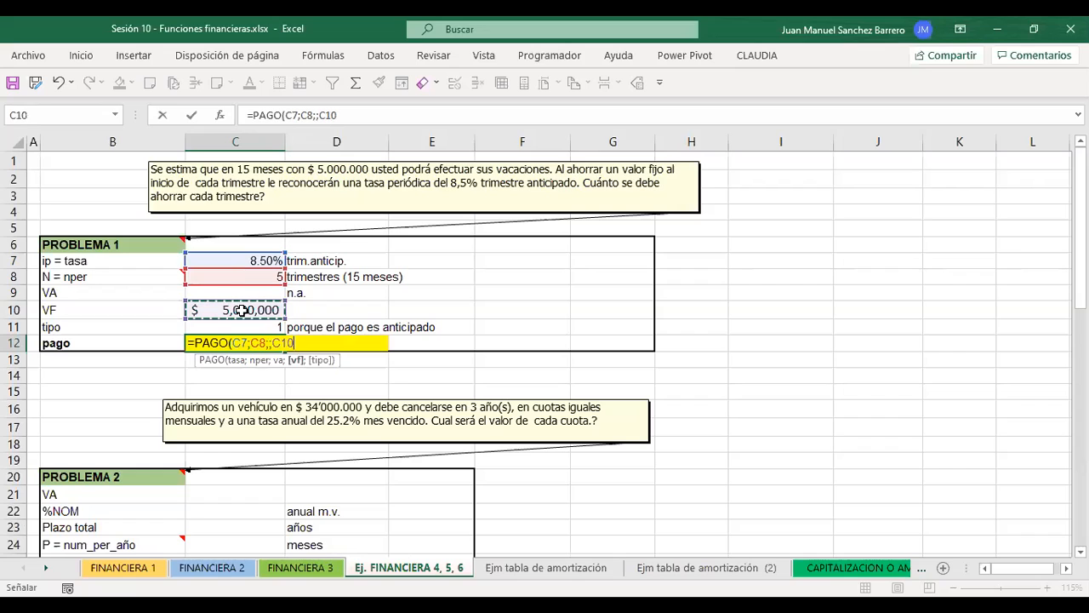
text(;)
click(244, 326)
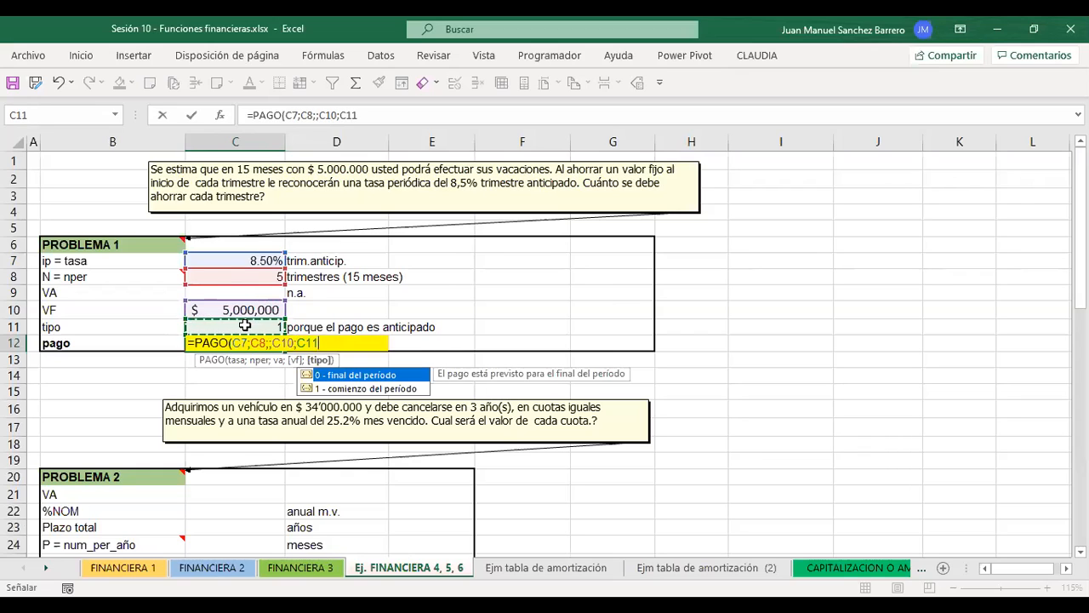
text())
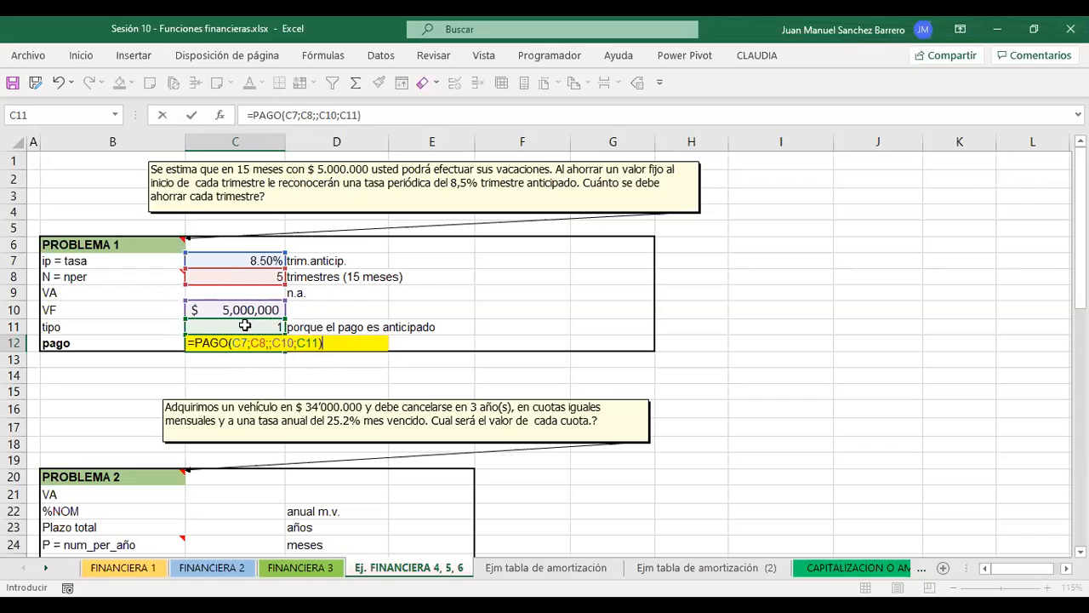
key(Return)
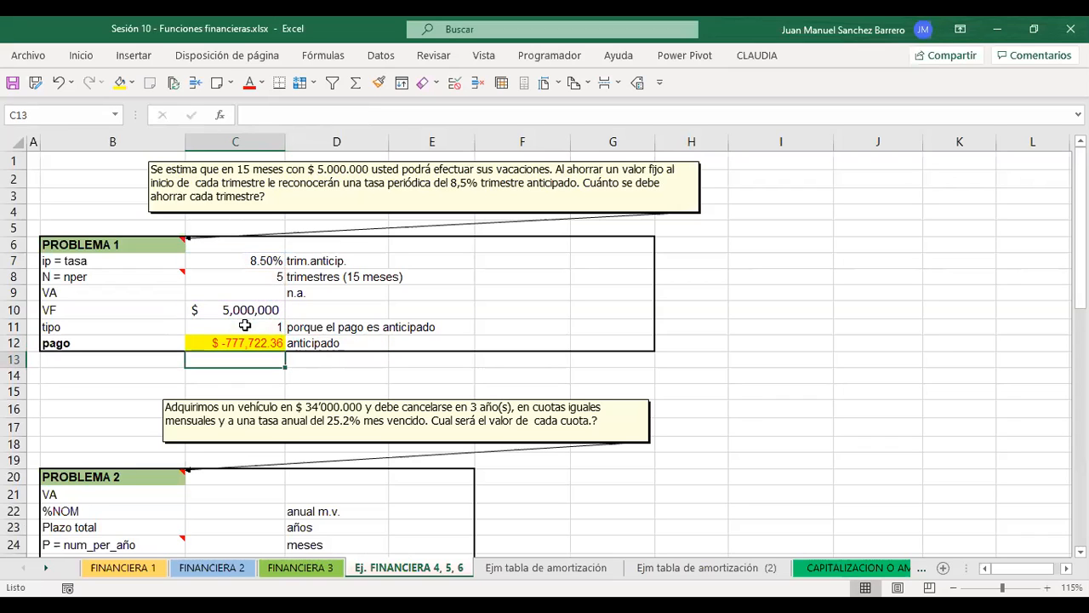
click(249, 339)
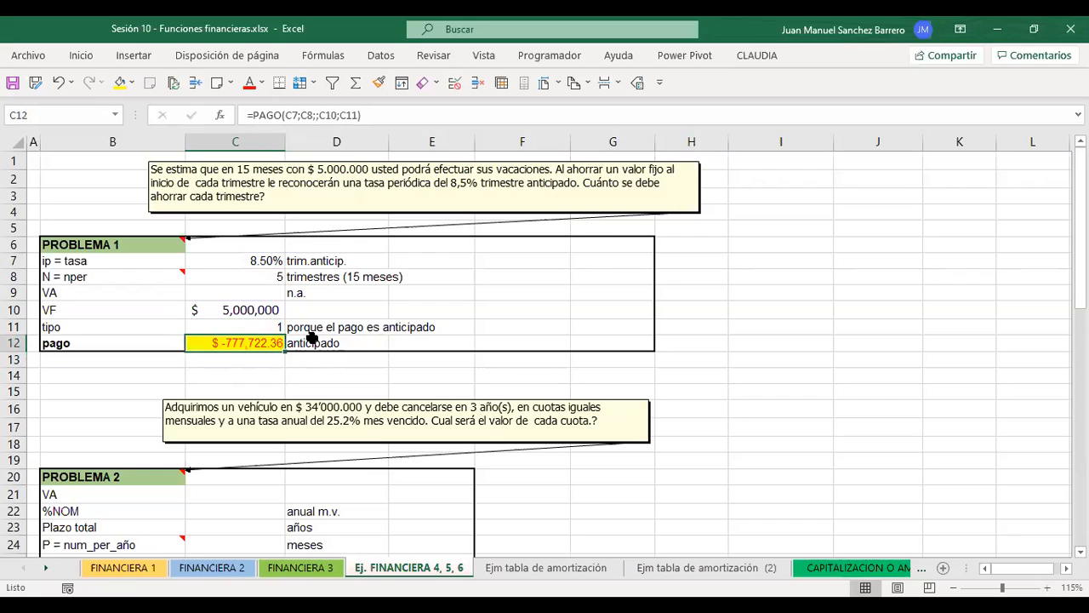
Review the arguments of the PAGO formula in C12 of PROBLEMA 1.
key(Right)
click(252, 342)
double_click(242, 343)
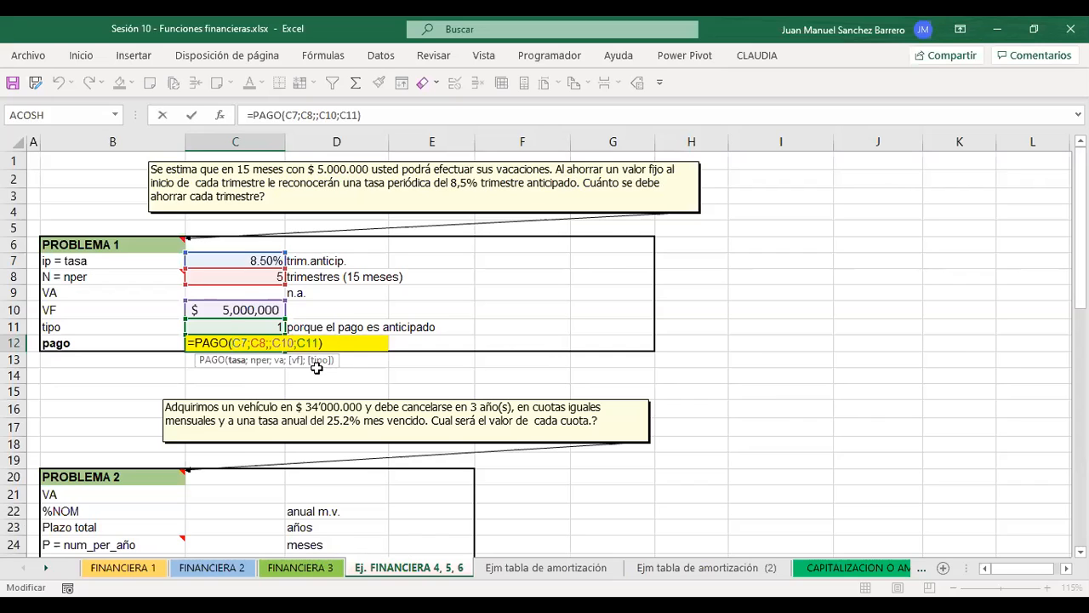
key(Return)
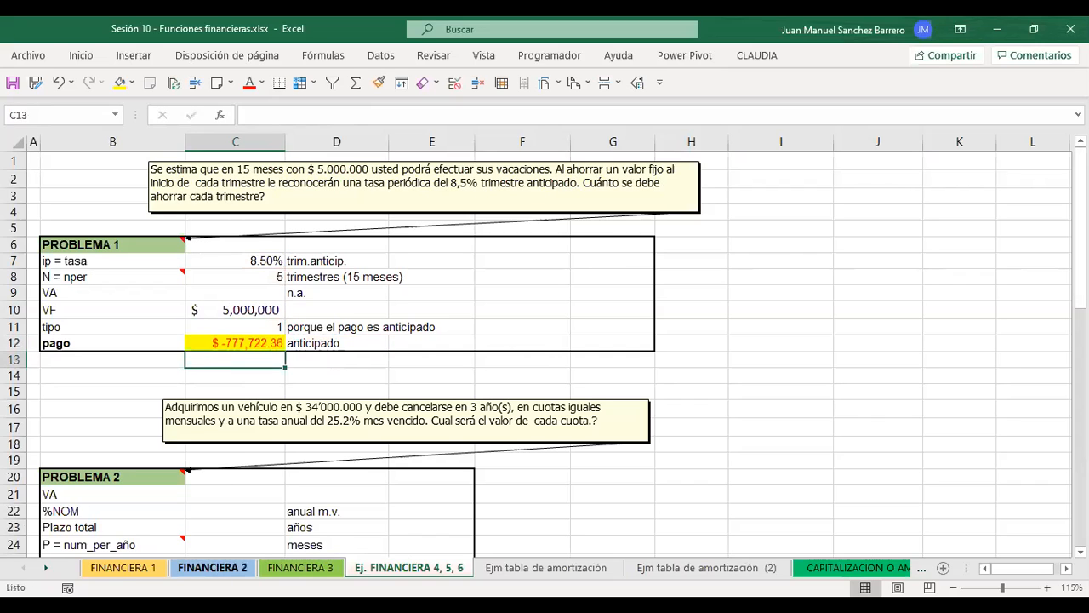
On the FINANCIERA 1 sheet, examine how the Nper formula in B8 uses the term in B5 and the periods per year in B6.
click(119, 574)
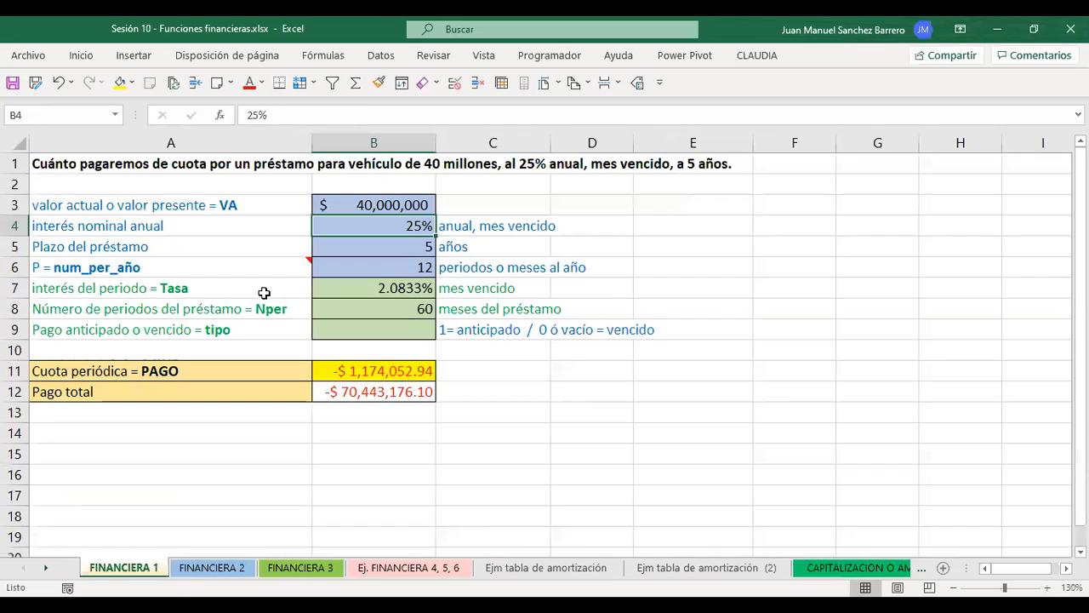
click(347, 308)
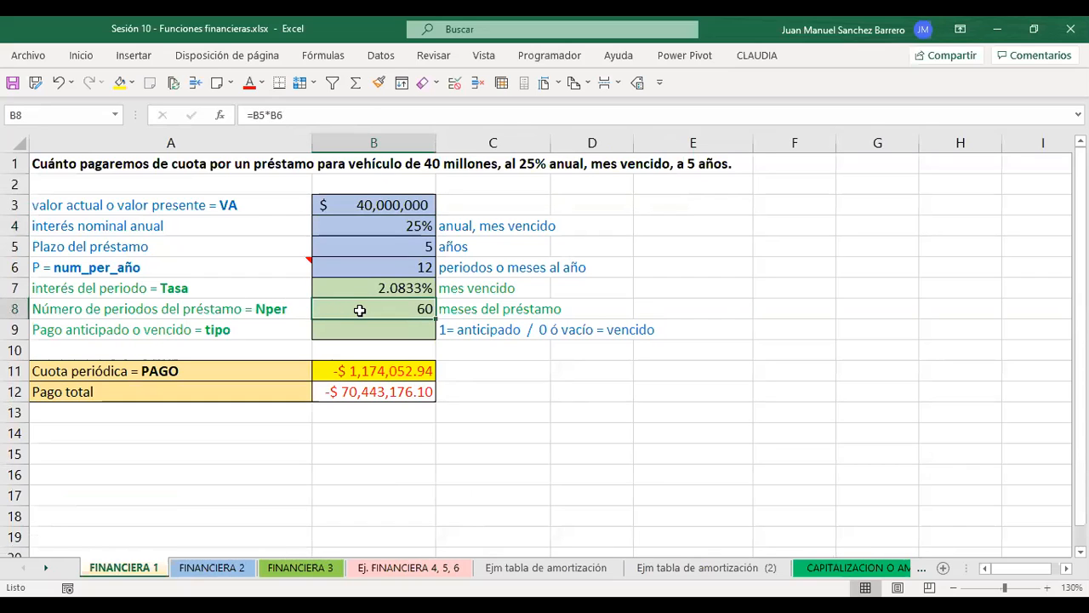
double_click(377, 308)
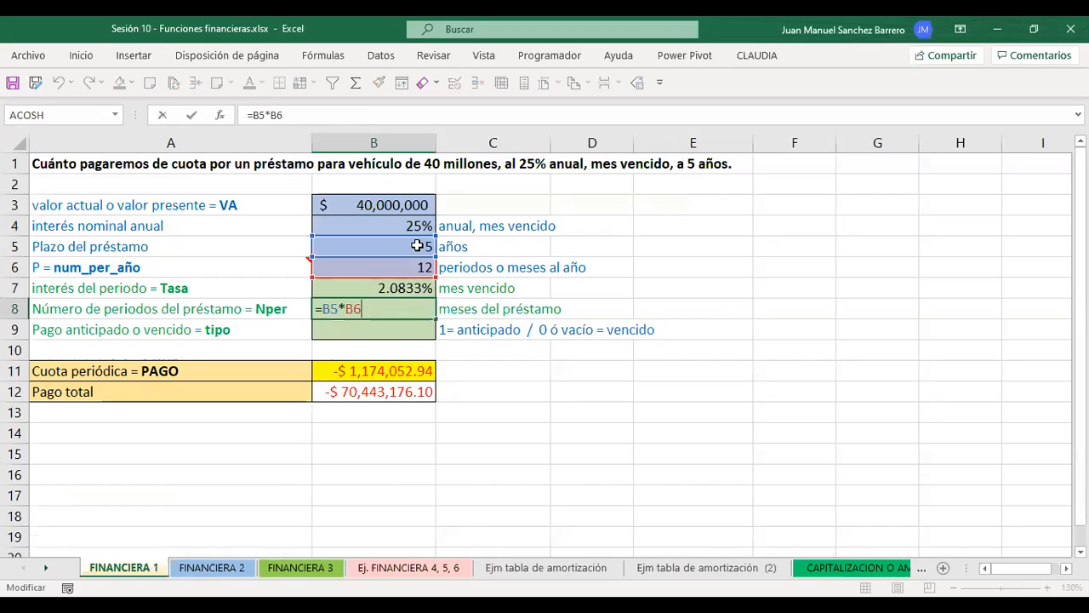
key(ctrl+Return)
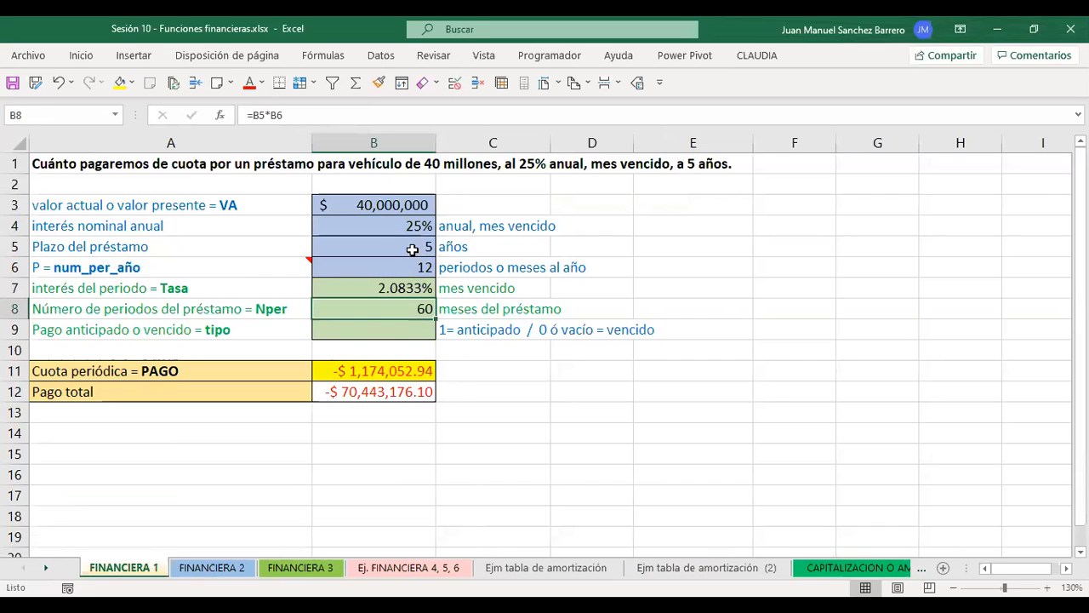
click(422, 249)
click(390, 269)
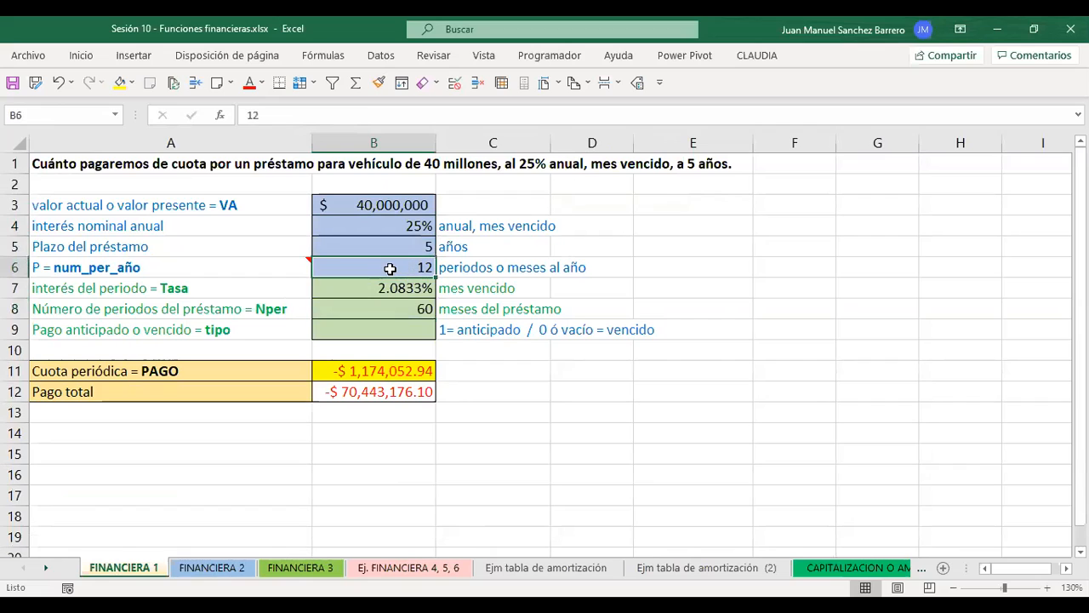
click(422, 311)
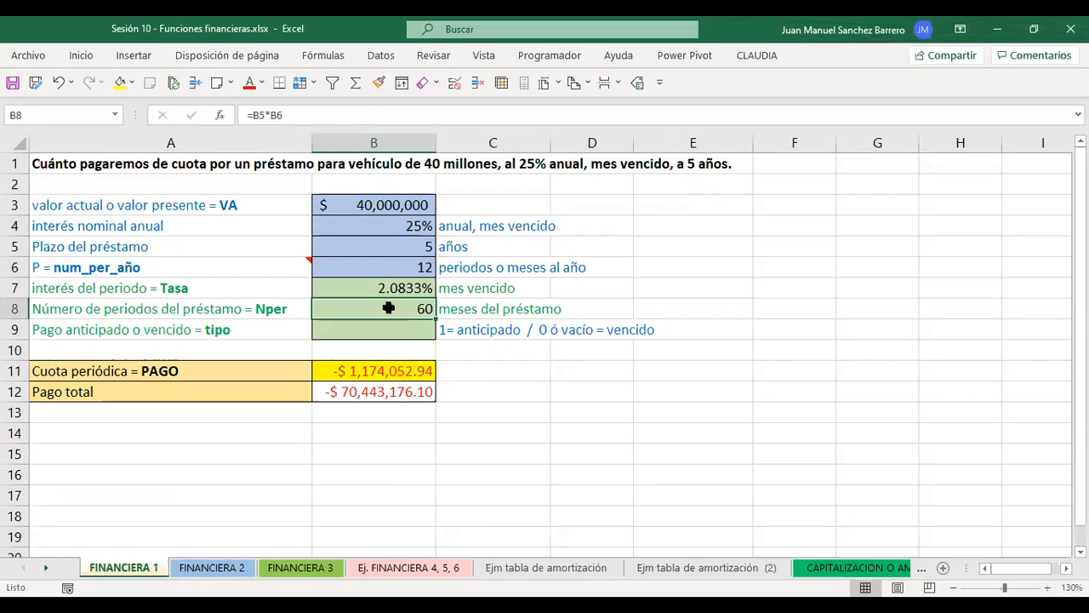
Compare the nper formula in C8 of the Ej. FINANCIERA 4, 5, 6 sheet with num_per_año on FINANCIERA 2, ending on the exercise sheet.
click(395, 568)
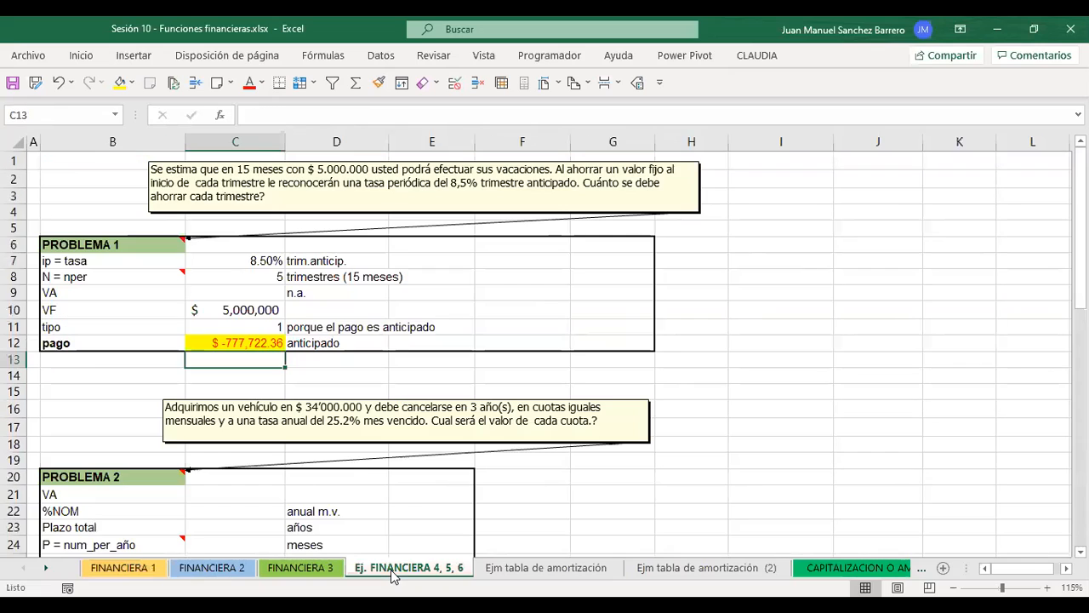
click(236, 310)
click(236, 277)
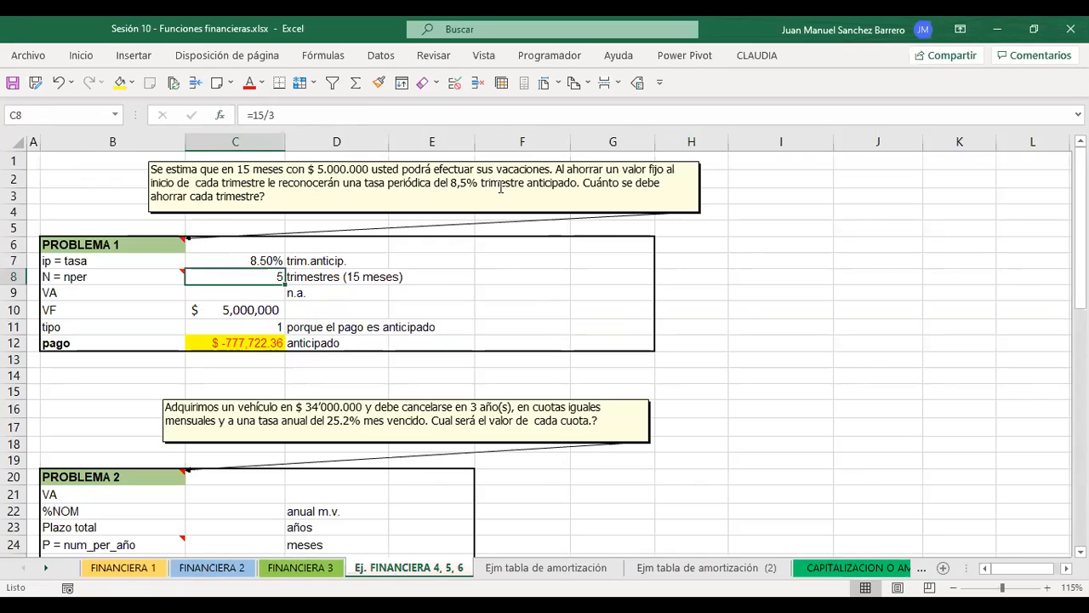
click(218, 575)
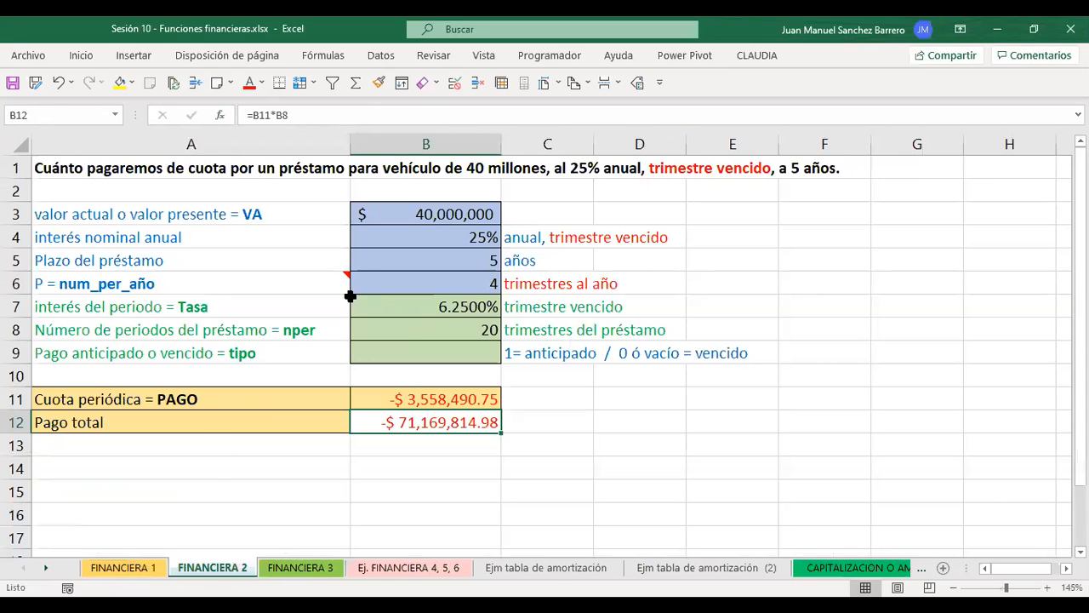
click(158, 291)
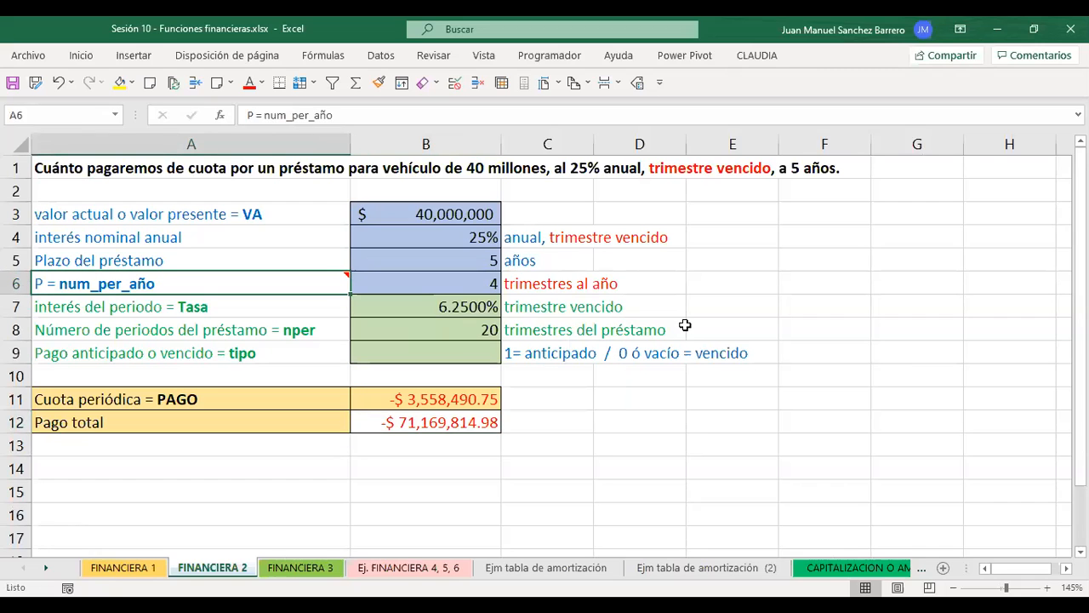
click(407, 576)
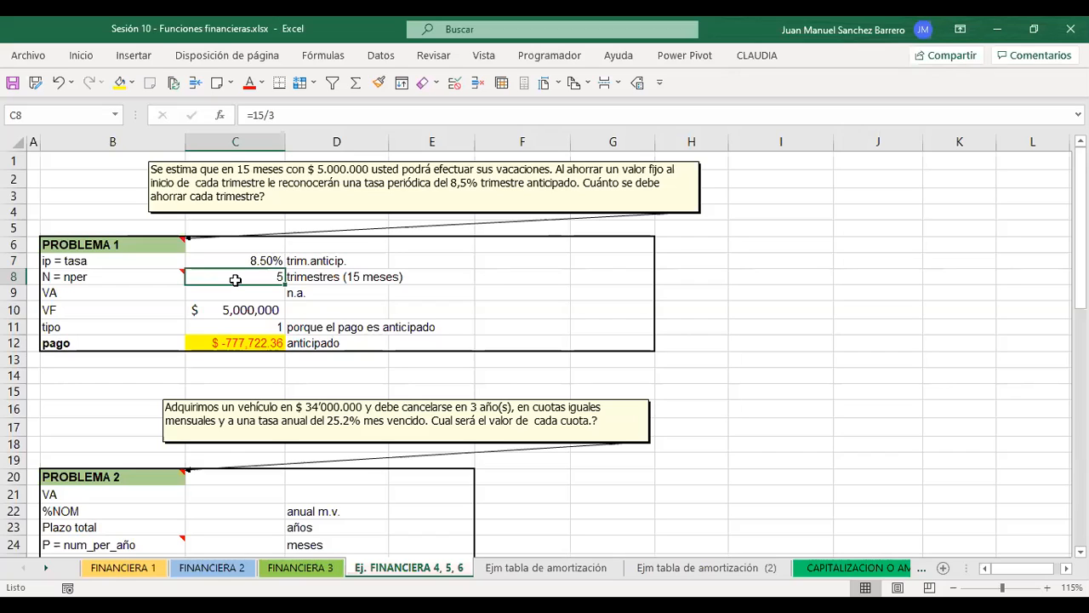
Calculate the total of all payments in C13 with =C12*C8 and compare it with the VF in C10.
click(236, 342)
click(244, 358)
text(=)
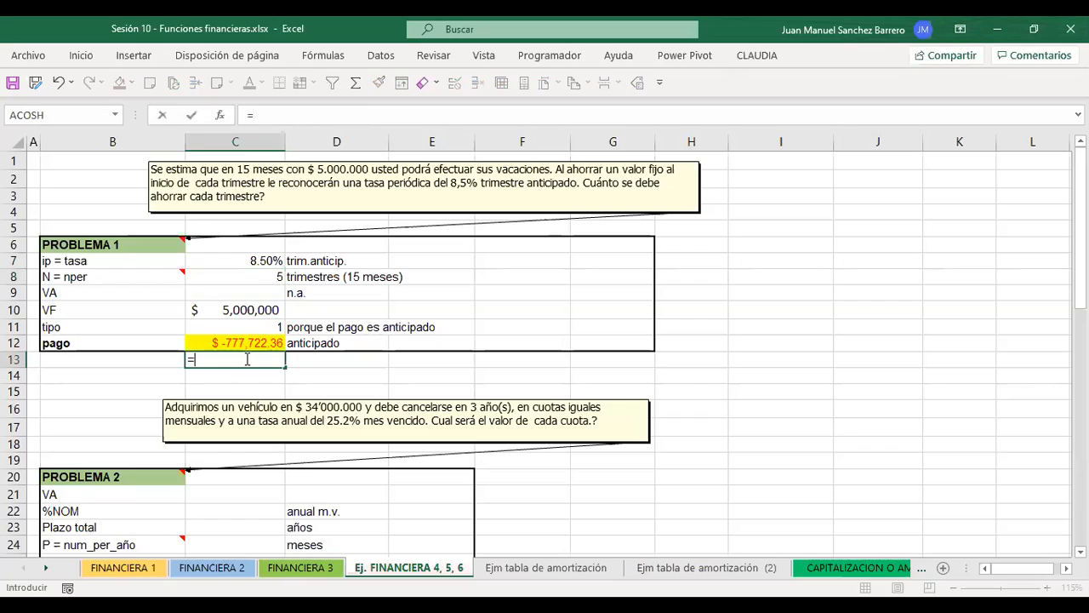
key(Up)
text(*)
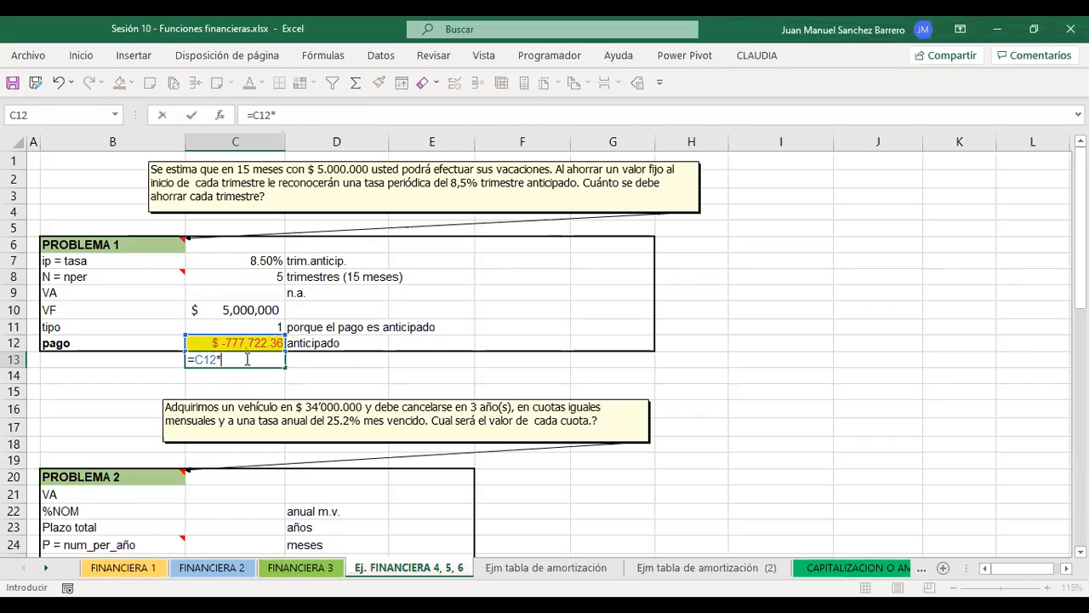
click(219, 276)
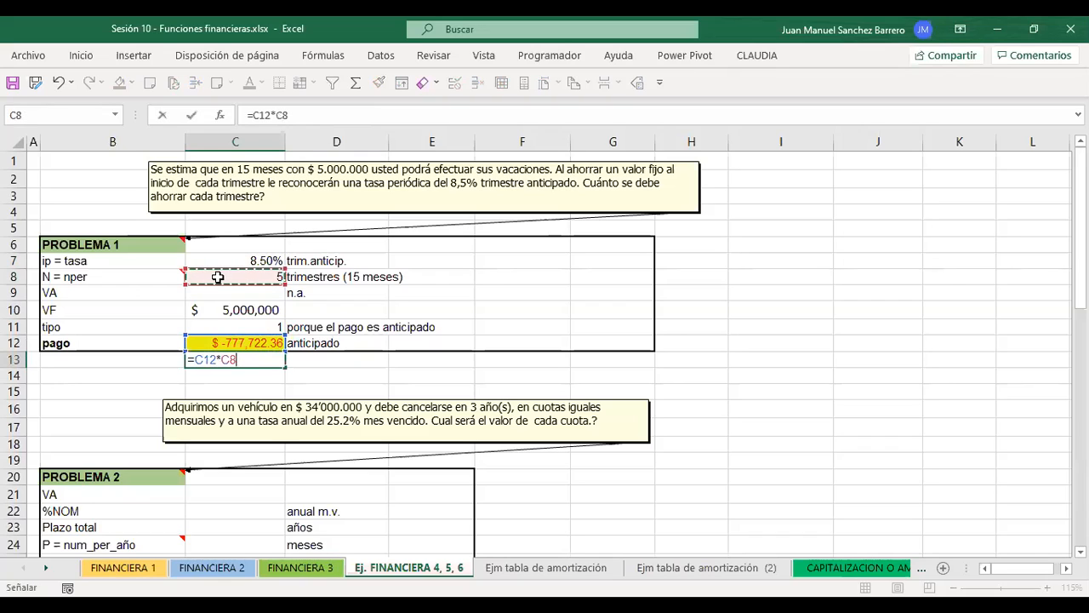
key(Return)
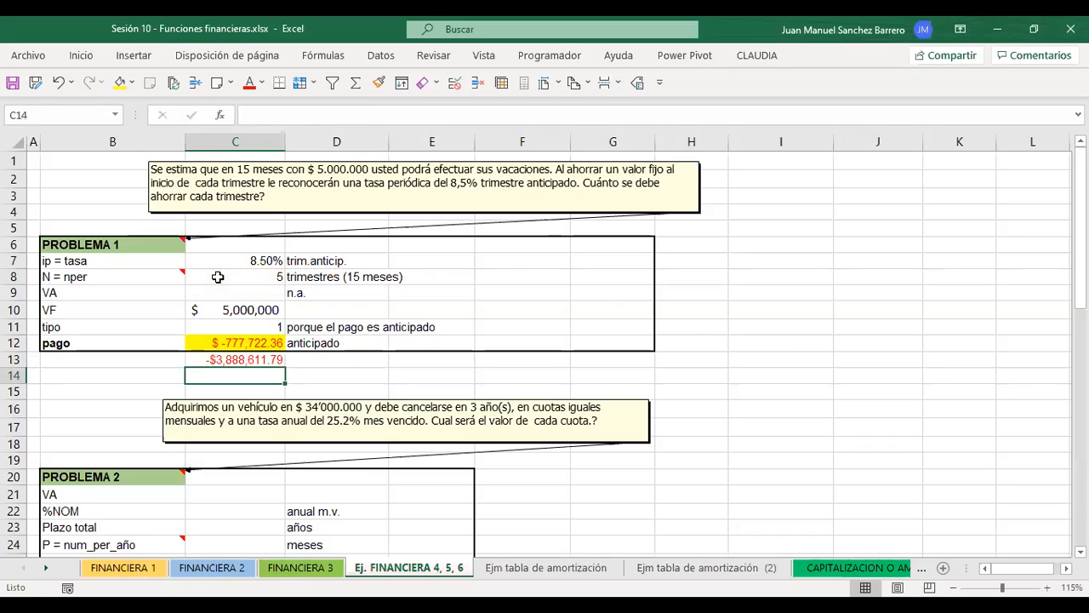
key(Up)
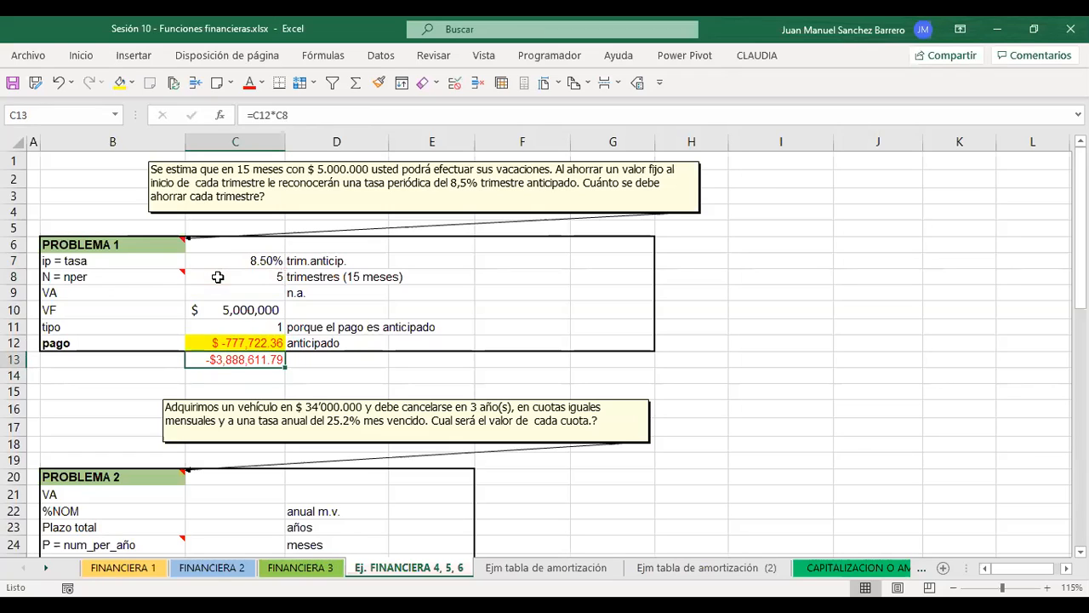
key(Up)
key(Up)
key(Up)
key(Down)
key(Up)
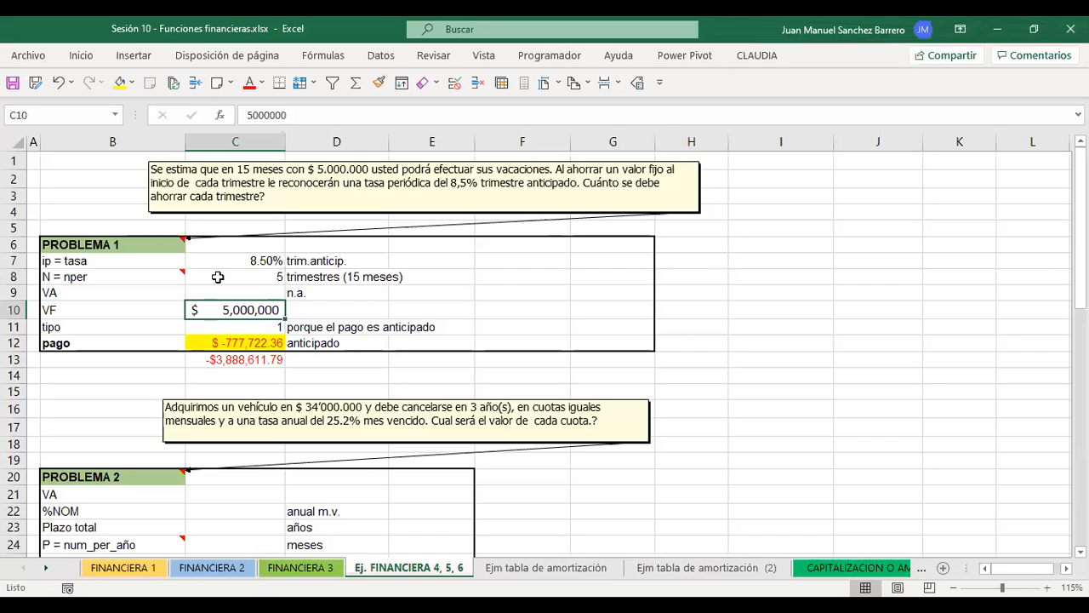
Calculate the interest earned in D13, first entering =C10-C13 and correcting it to =C10+C13.
key(Down)
key(Down)
key(Down)
key(Right)
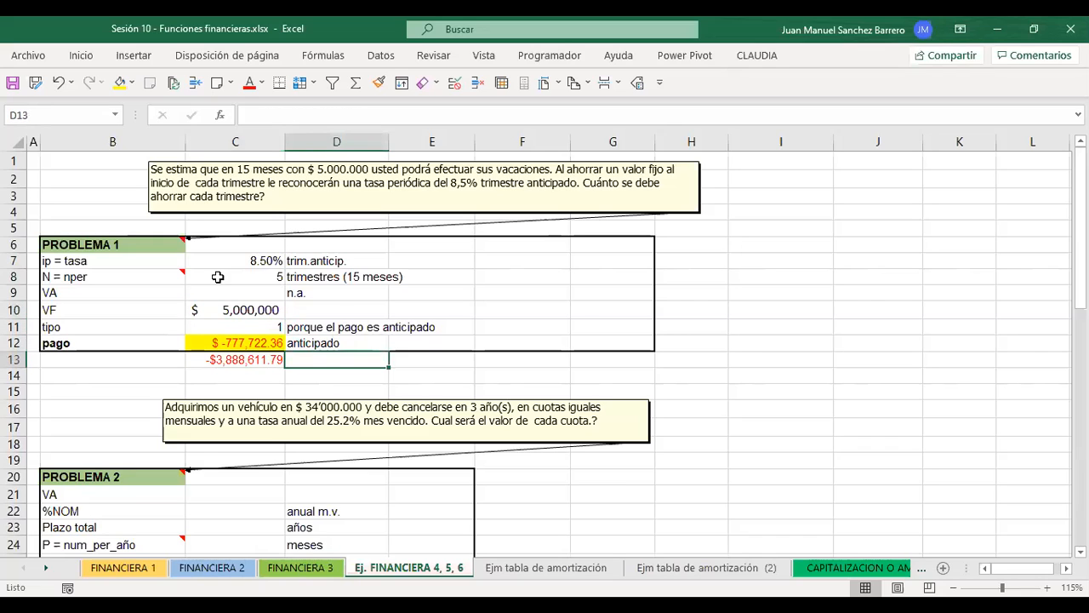
text(=)
key(Up)
key(Up)
key(Up)
key(Left)
text(_)
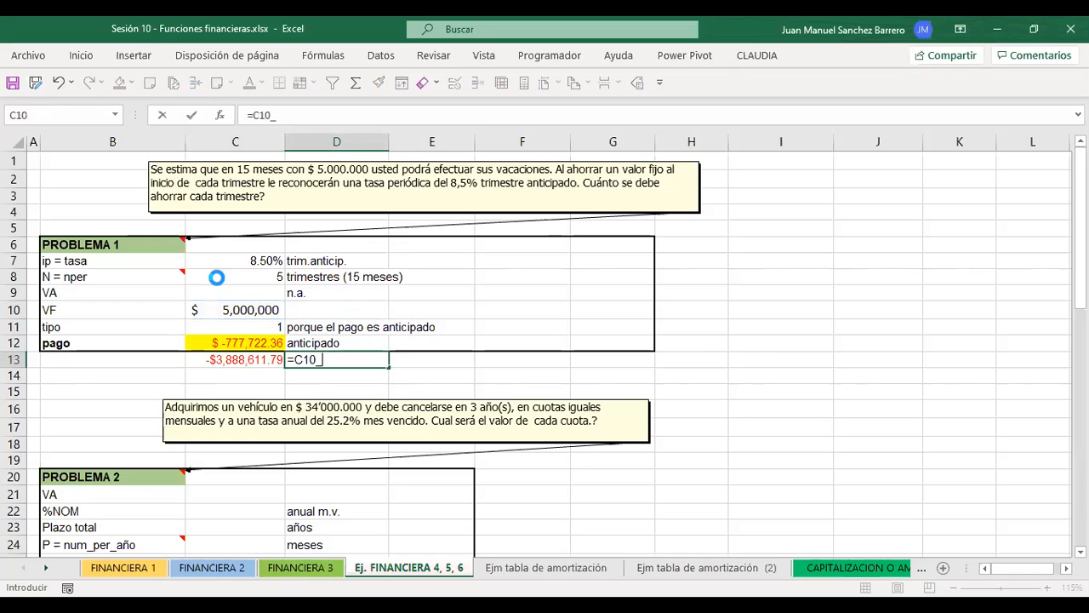
key(Return)
key(Return)
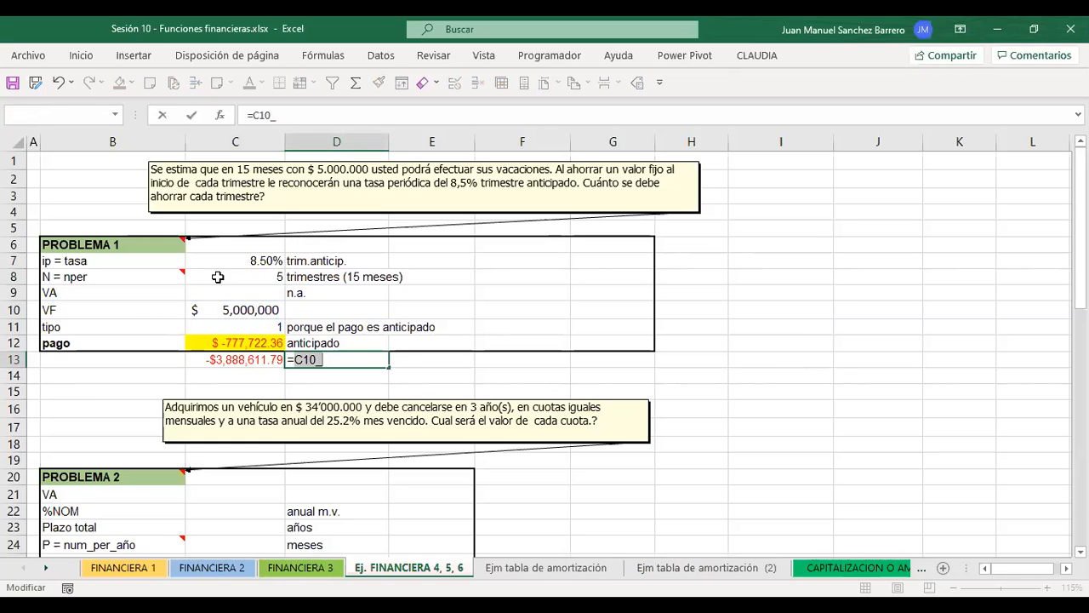
key(BackSpace)
text(-)
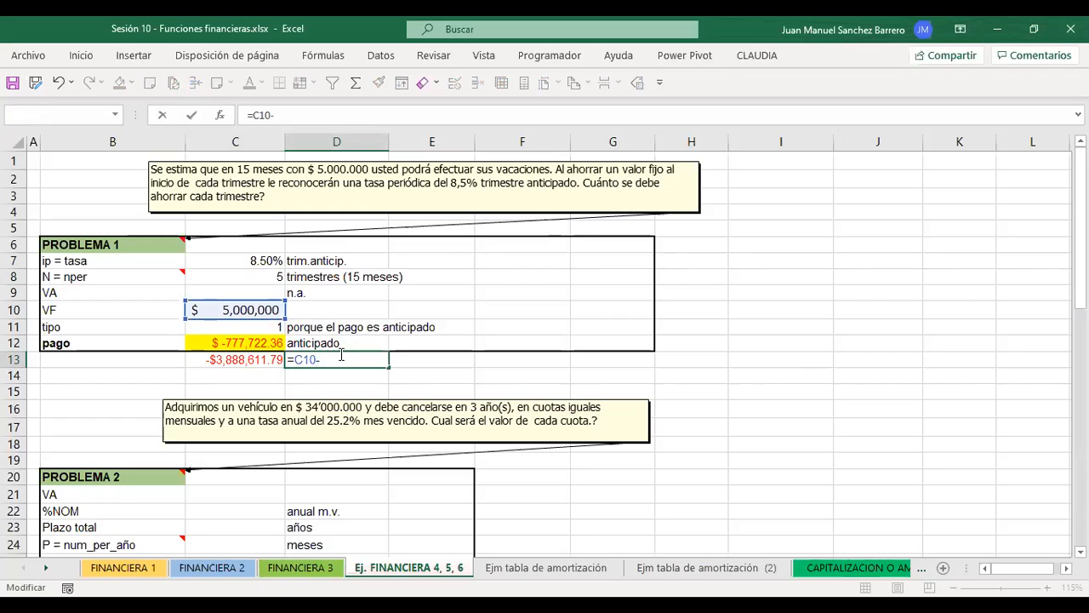
click(233, 358)
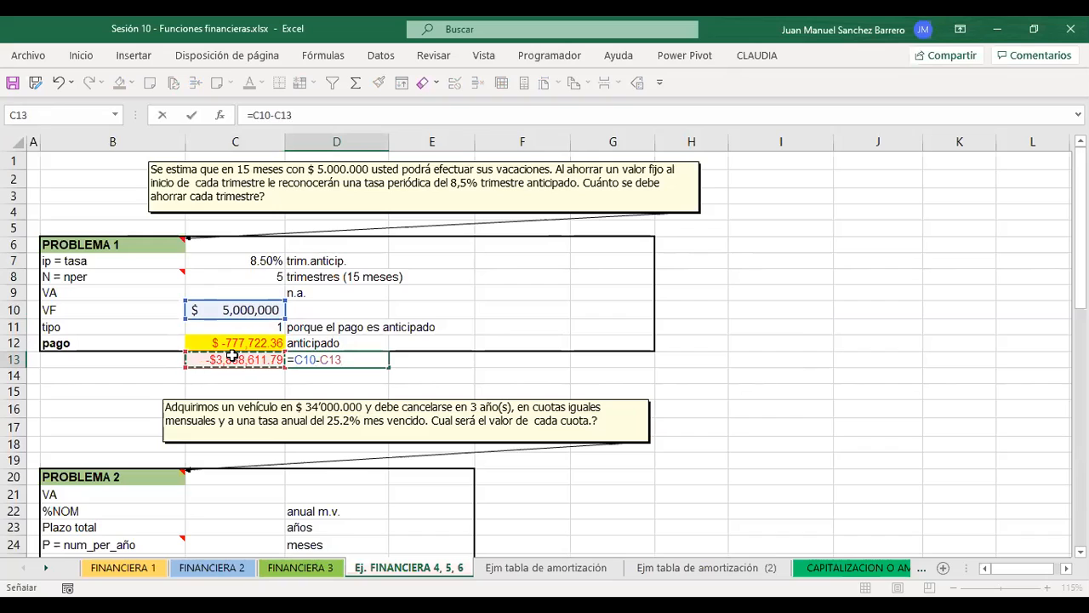
key(Return)
click(373, 362)
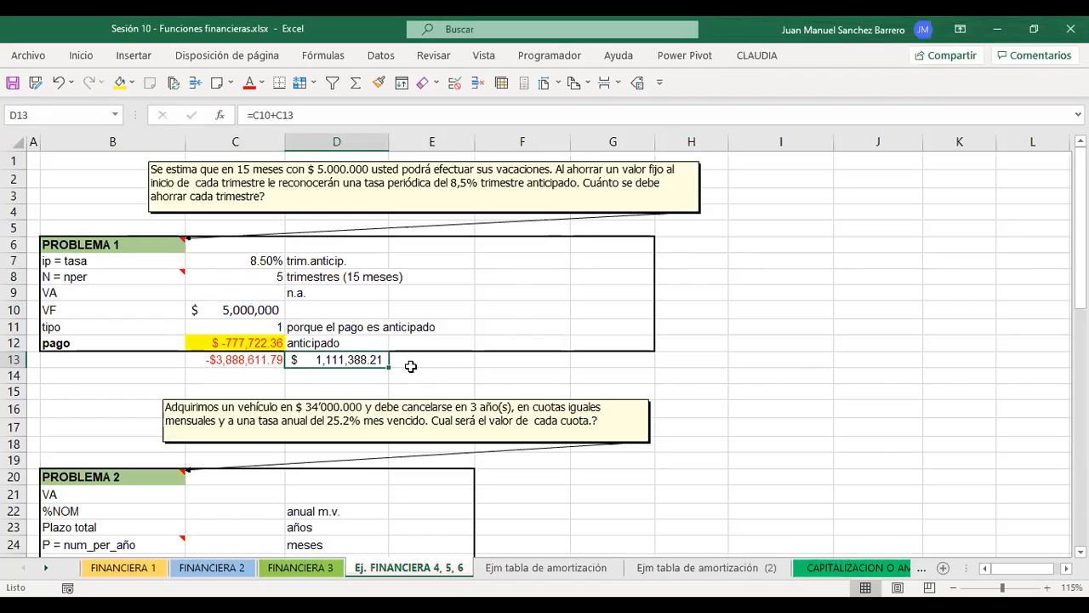
Make the payment in C12 positive by changing its formula to =-PAGO(C7;C8;;C10;C11).
click(223, 342)
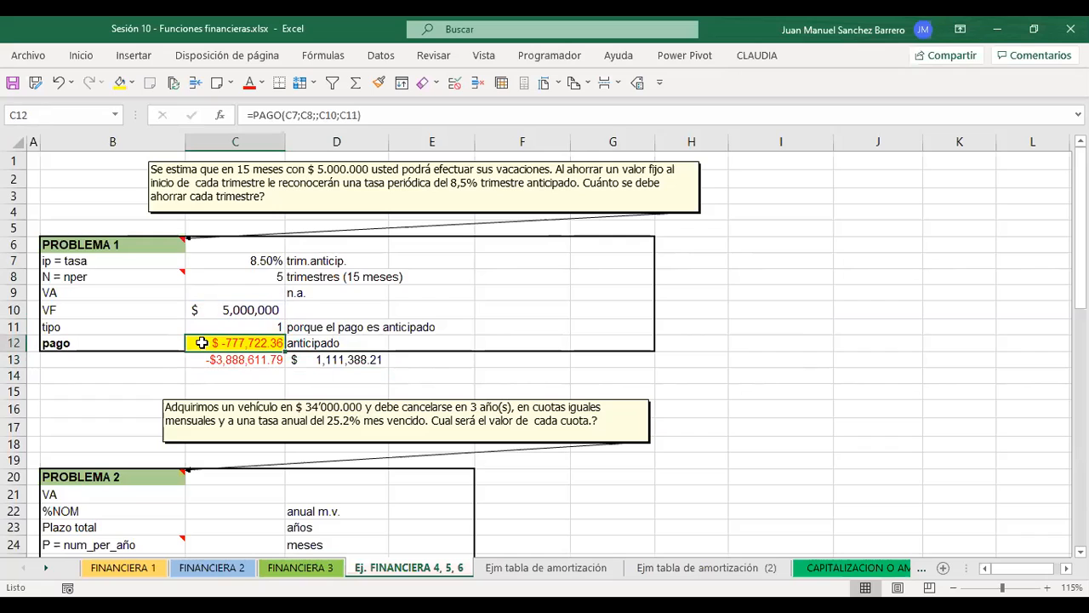
double_click(210, 342)
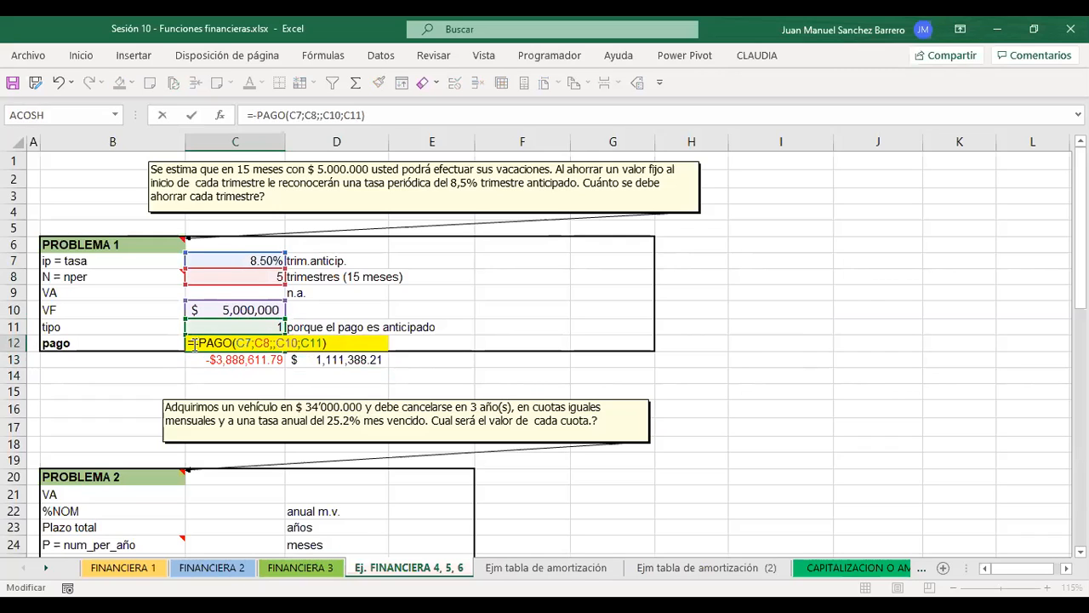
key(Return)
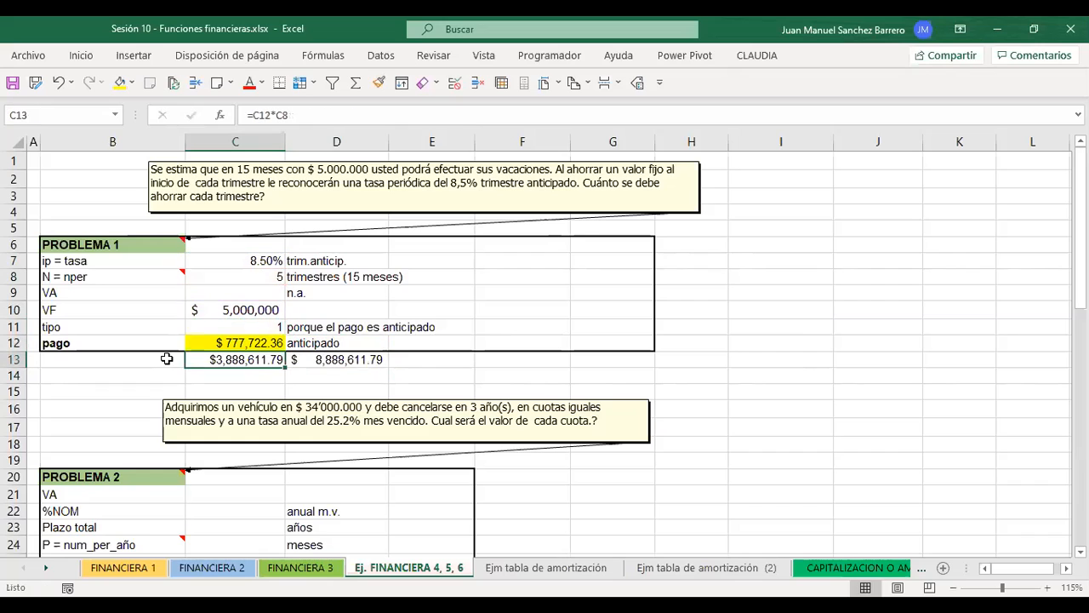
Change the interest formula in D13 to =C10-C13.
double_click(340, 360)
click(322, 359)
key(BackSpace)
text(-)
key(Return)
click(338, 359)
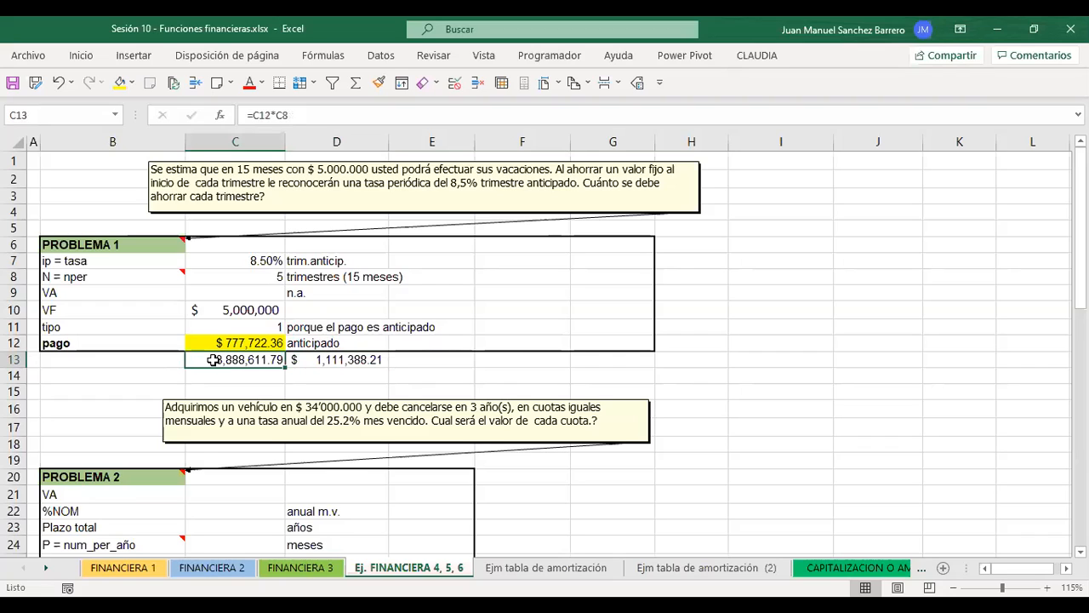
Review the formulas in D13 and C13 against the VF in C10, the payment in C12 and the periods in C8.
click(253, 359)
double_click(317, 361)
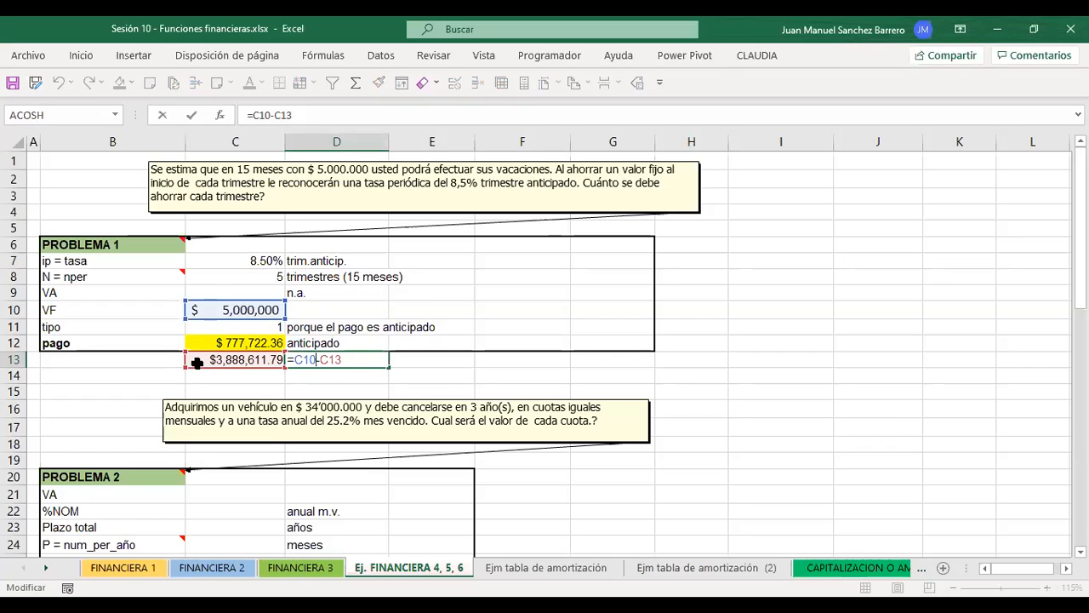
key(Return)
click(377, 359)
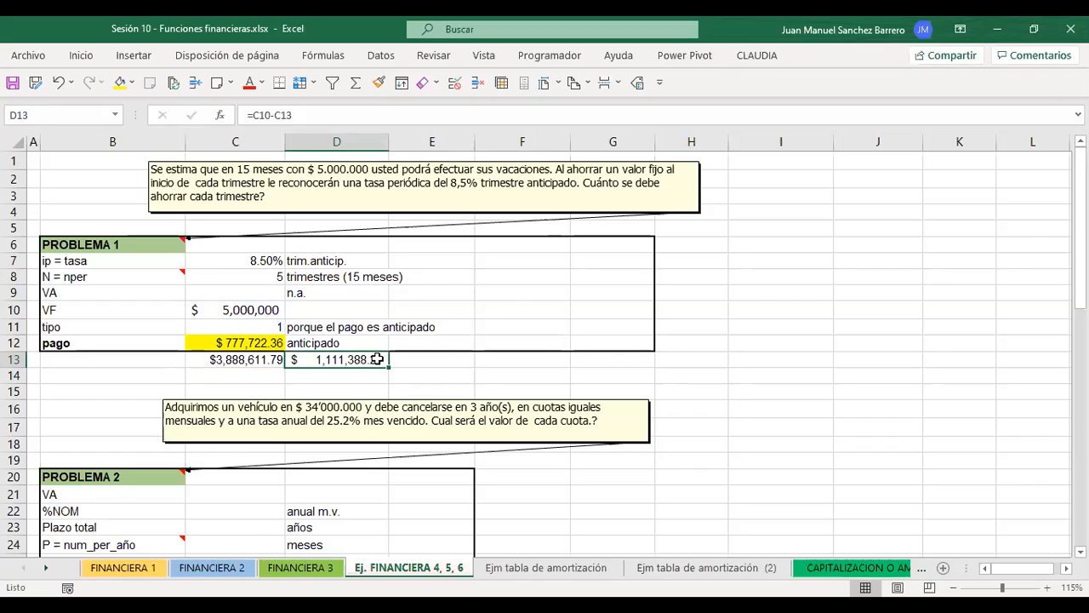
click(245, 310)
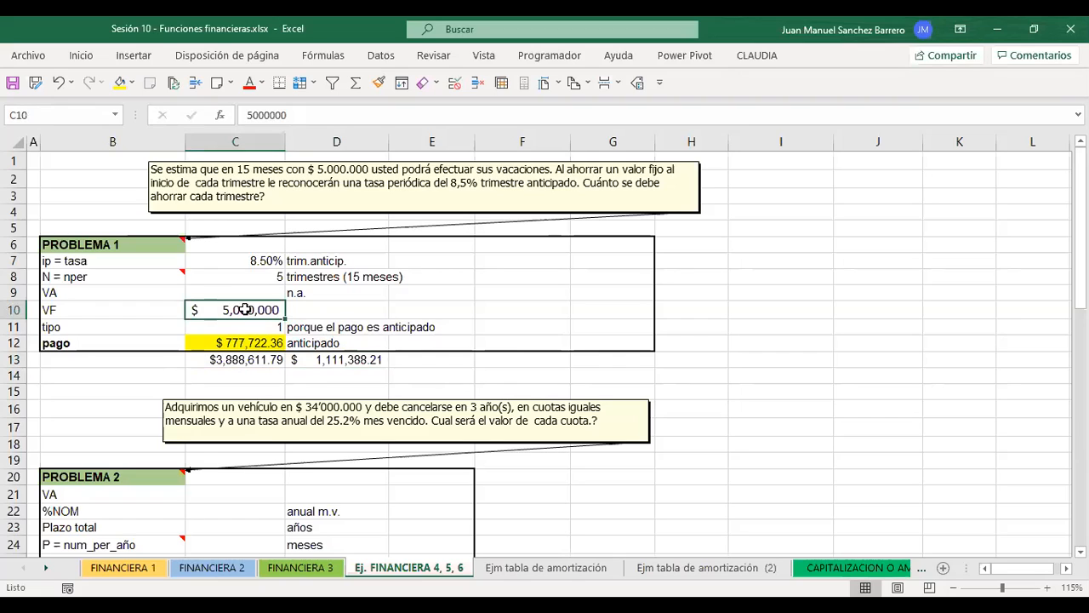
click(219, 361)
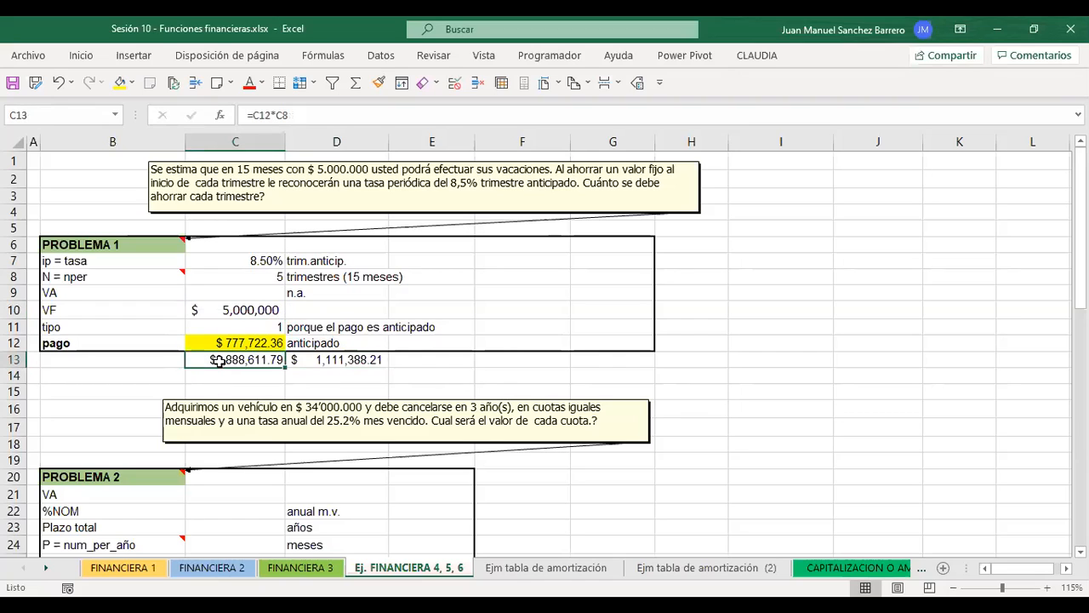
double_click(200, 359)
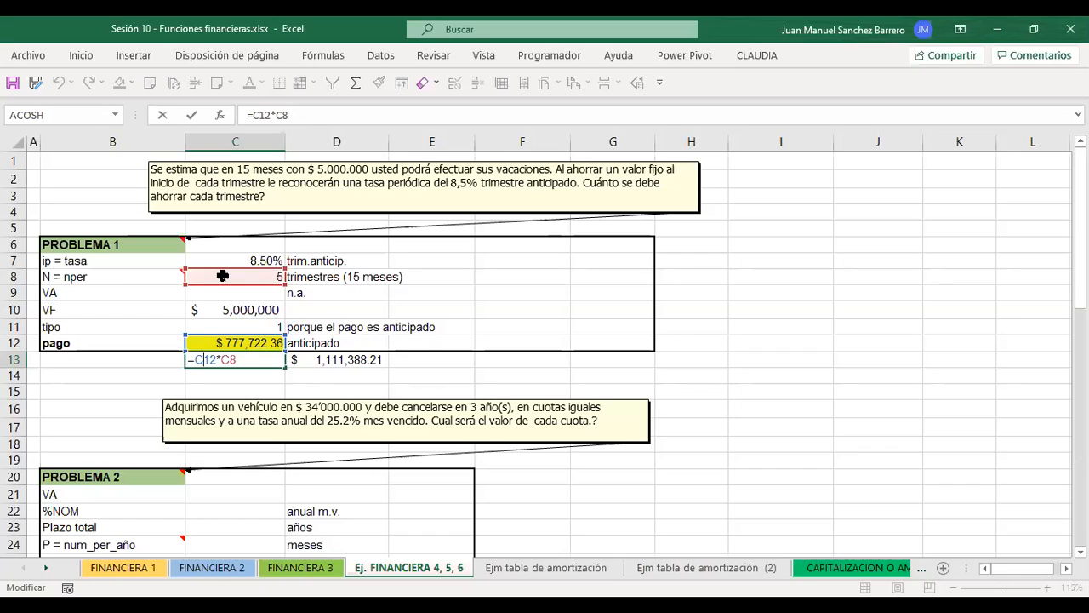
key(Return)
click(261, 360)
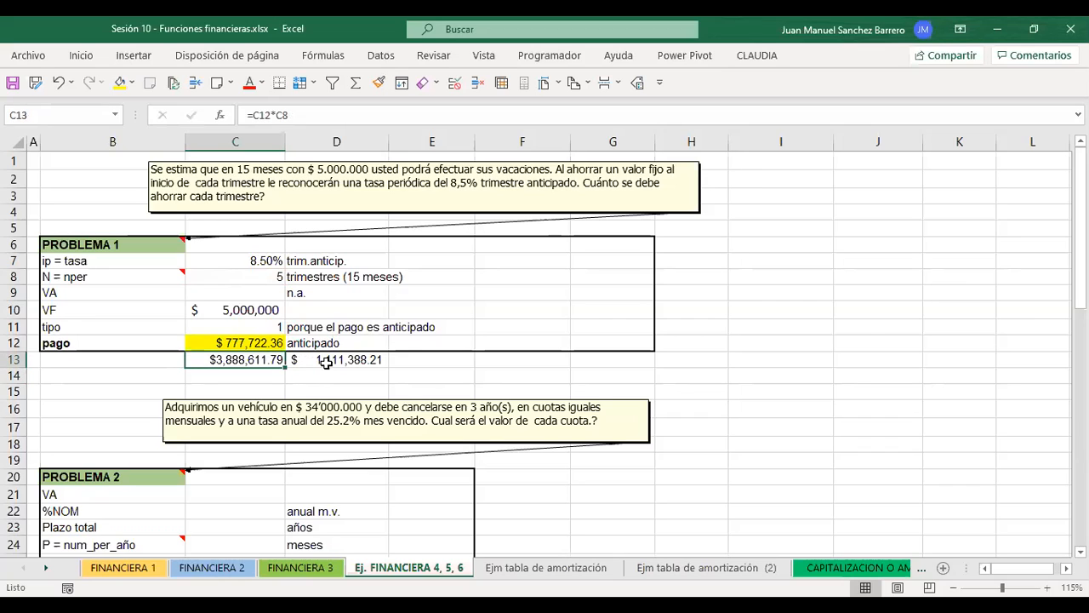
Label the total saved and the interest of Problema 1 by entering ahorrado in C14 and intereses in D14.
click(326, 362)
double_click(347, 361)
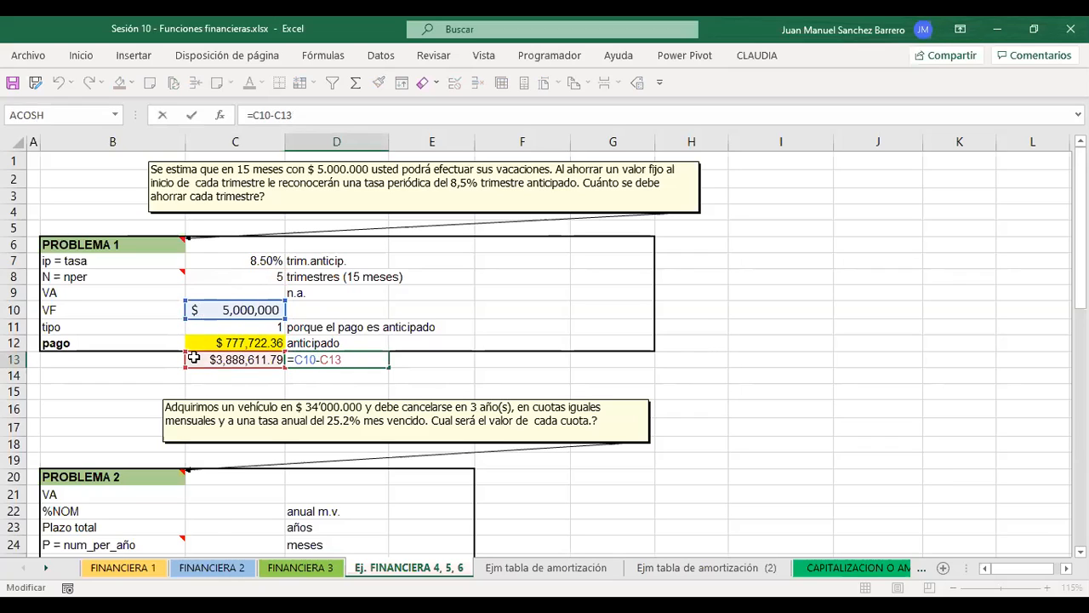
key(Return)
click(356, 364)
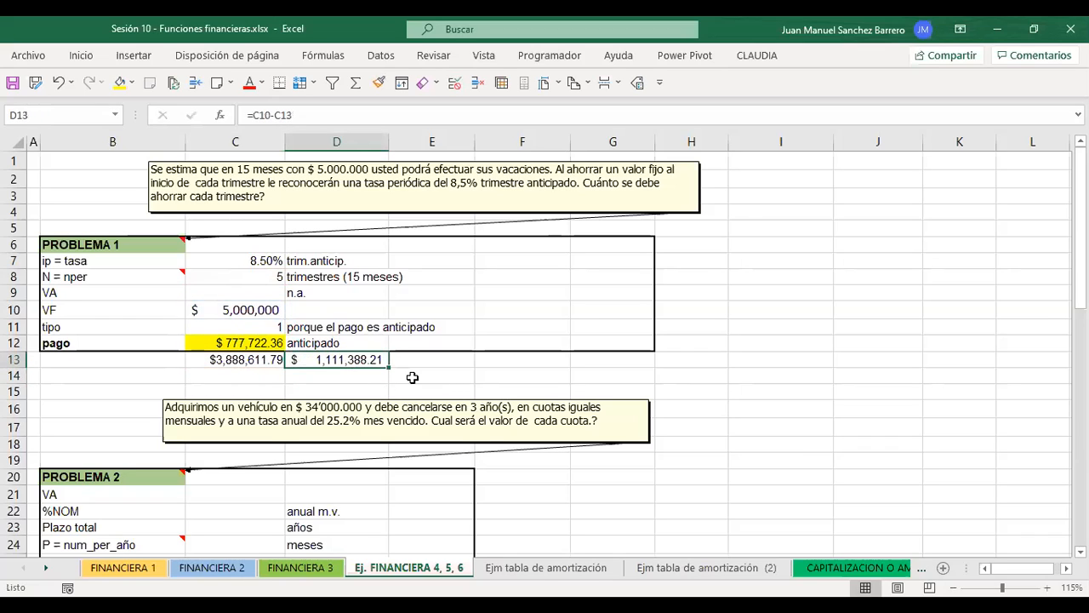
click(223, 376)
text(aho rrado)
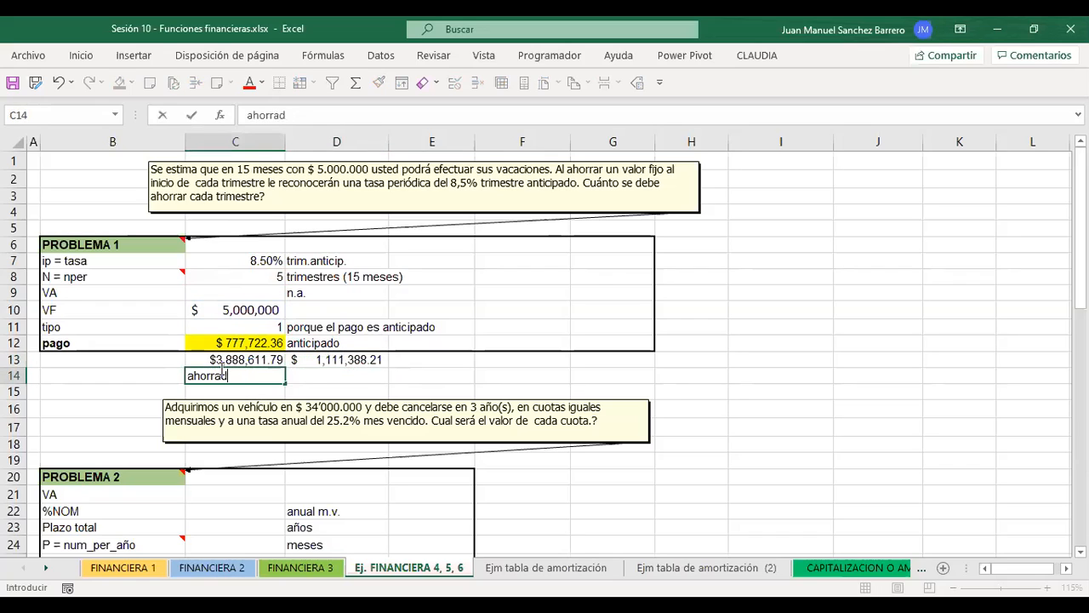
key(Tab)
text(intereses)
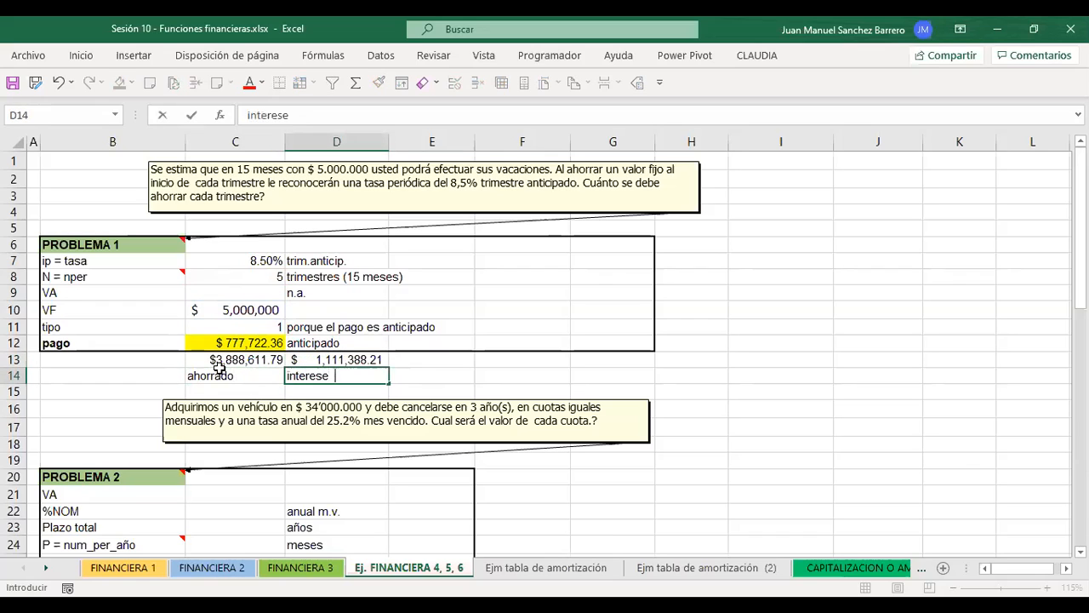
key(Return)
Center the ahorrado and intereses labels in C14:D14 horizontally.
drag(221, 376, 289, 375)
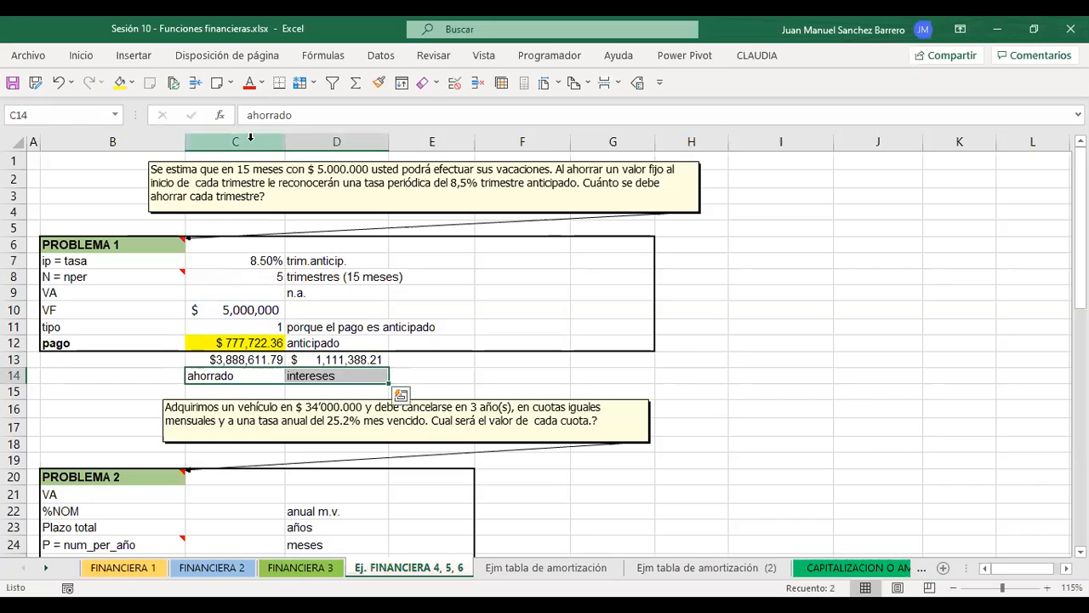
click(81, 56)
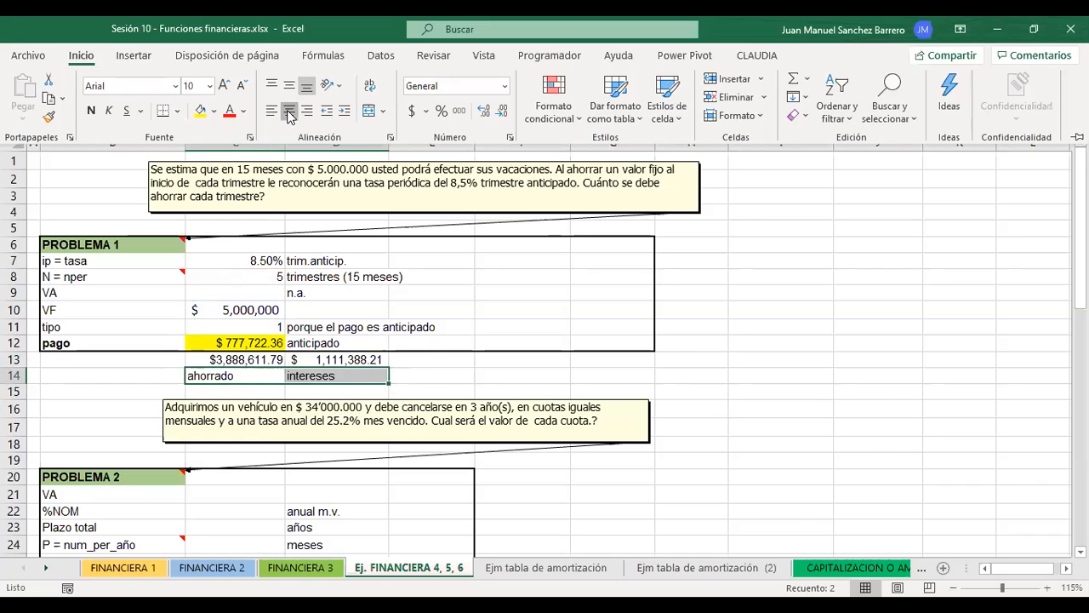
click(289, 112)
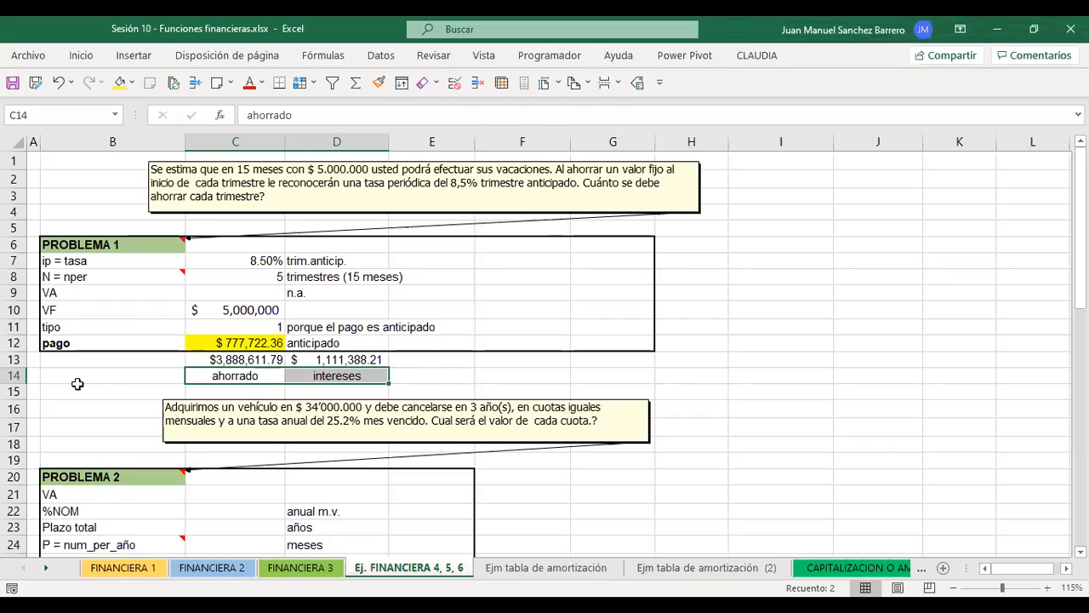
click(132, 391)
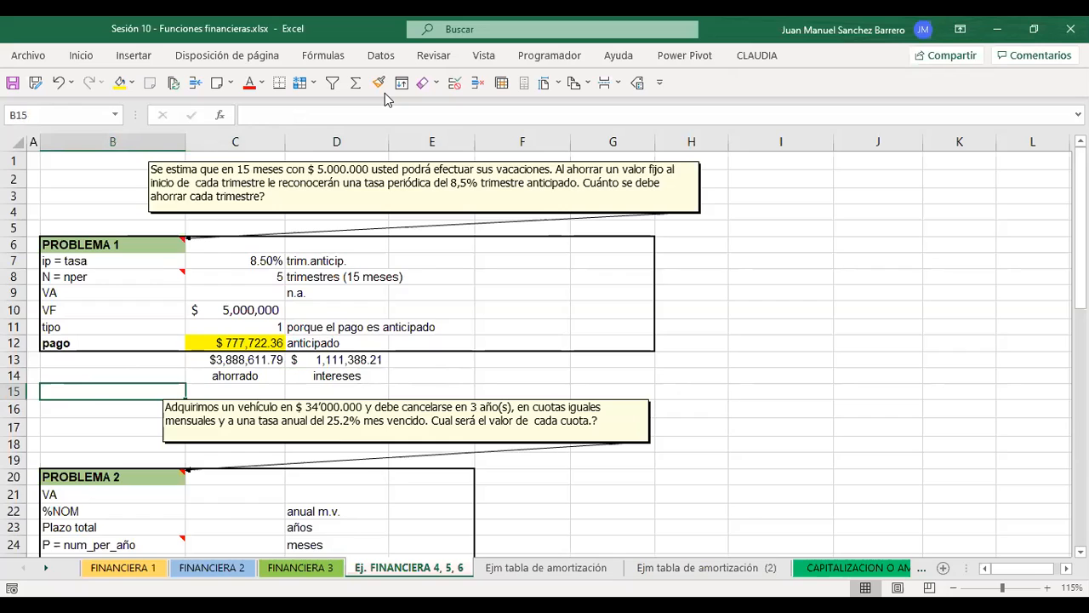
Correct the wording of the Problema 2 note so the term reads "3 años," instead of "3 año(s),".
scroll(264, 351, down, 3)
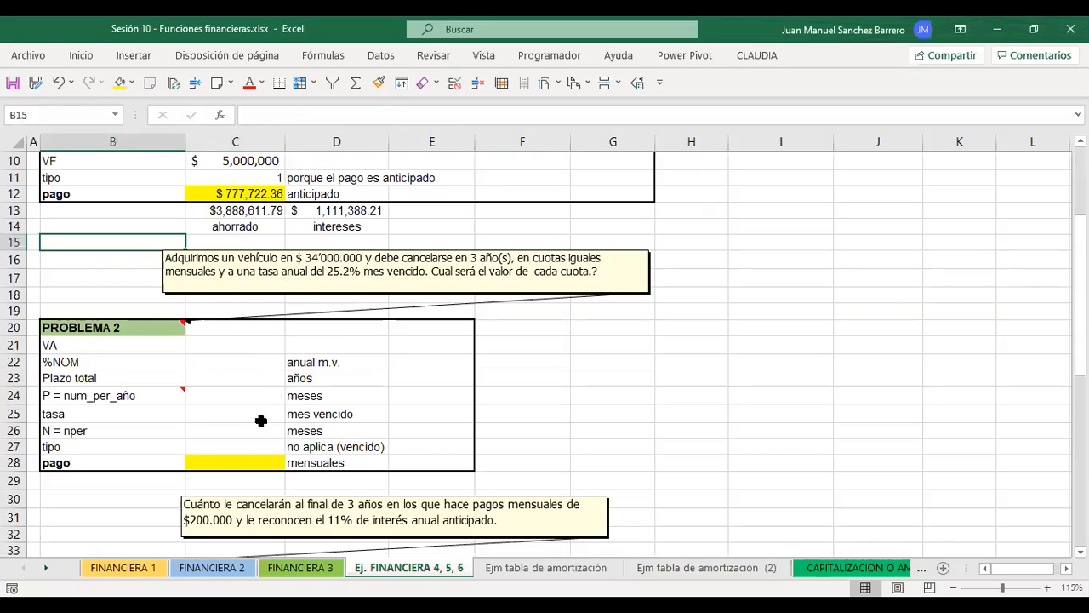
click(234, 432)
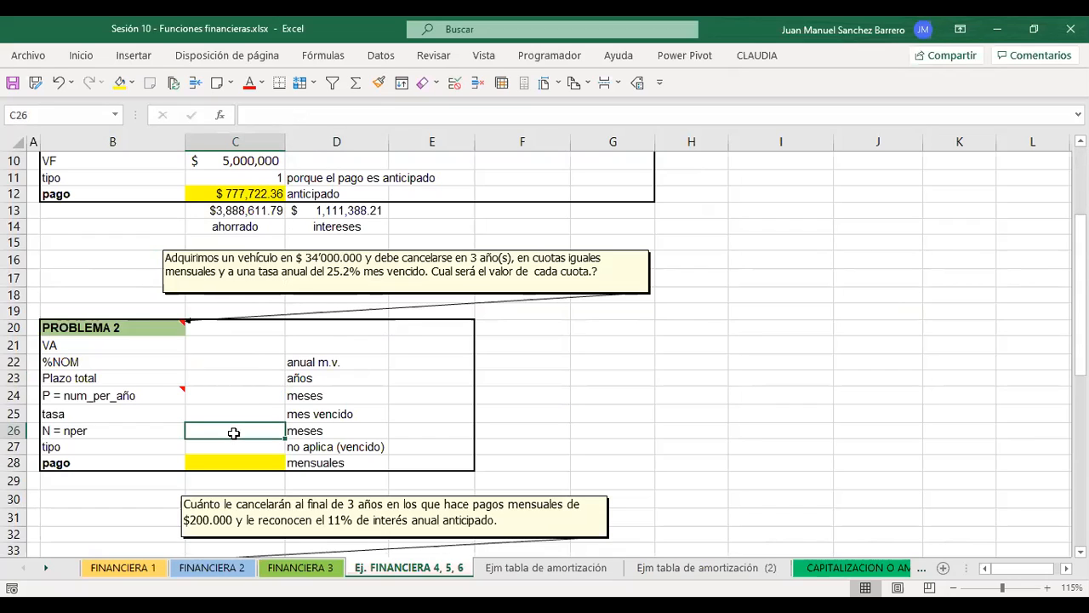
click(502, 257)
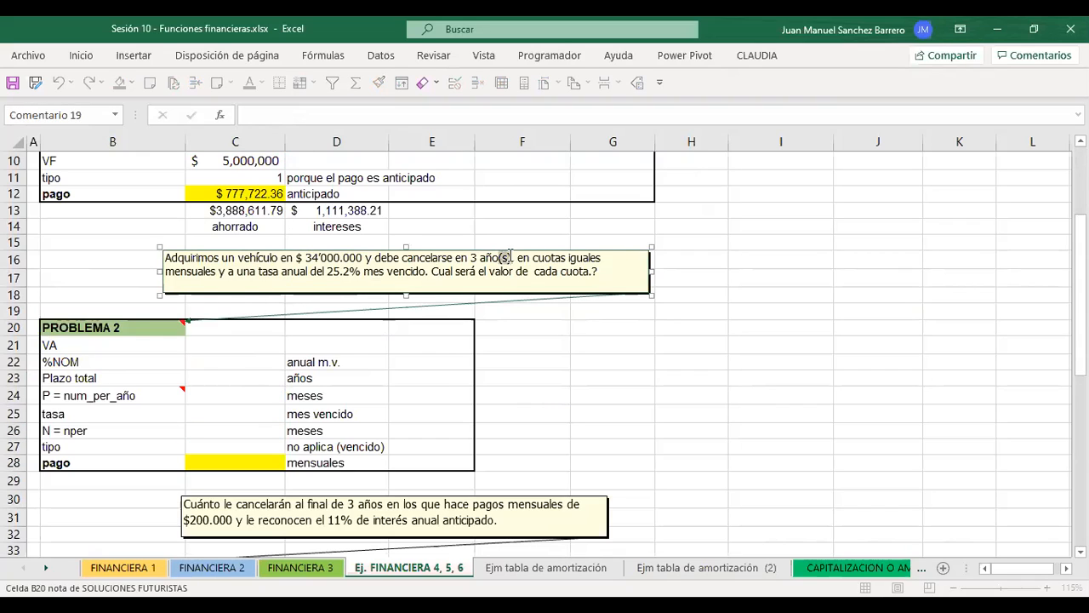
text(suales)
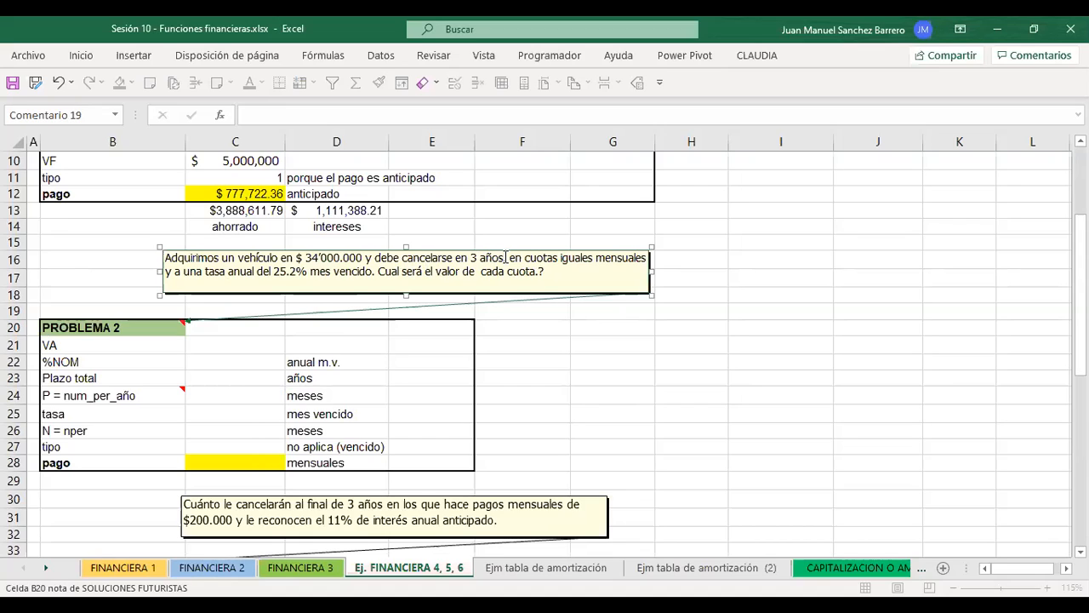
text(,)
Enter the Problema 2 total term of 3 years in C23 and the VA of 34,000,000 in C21.
click(251, 377)
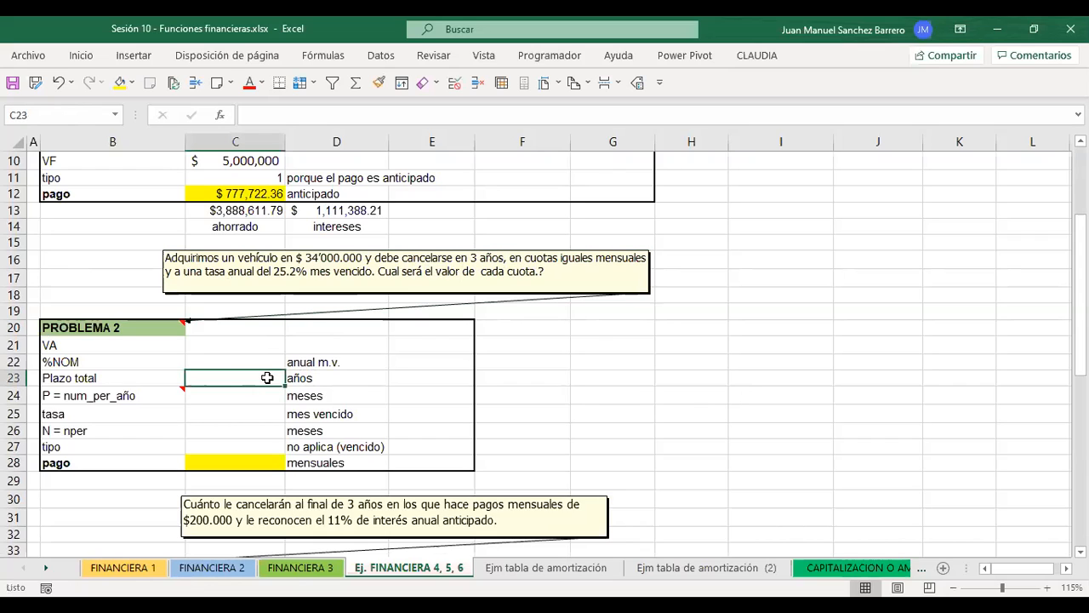
text(3)
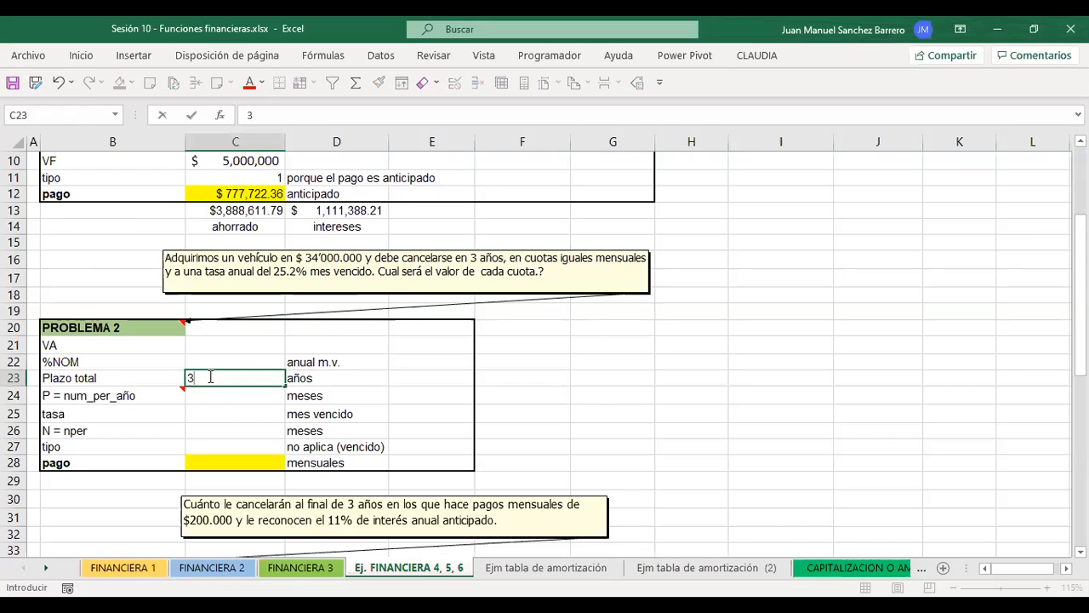
click(213, 344)
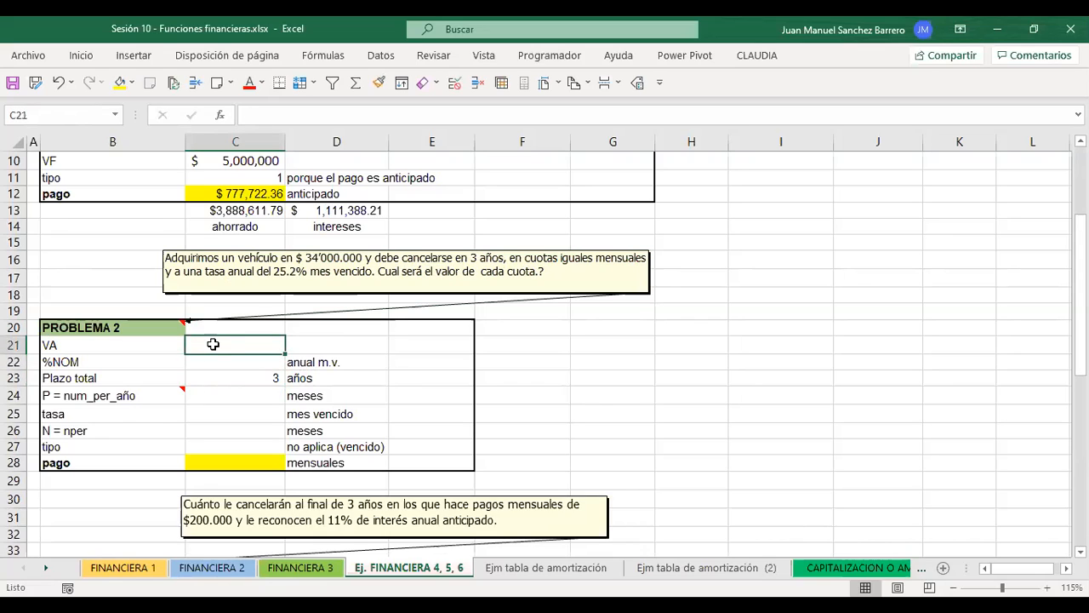
text(34,000,00)
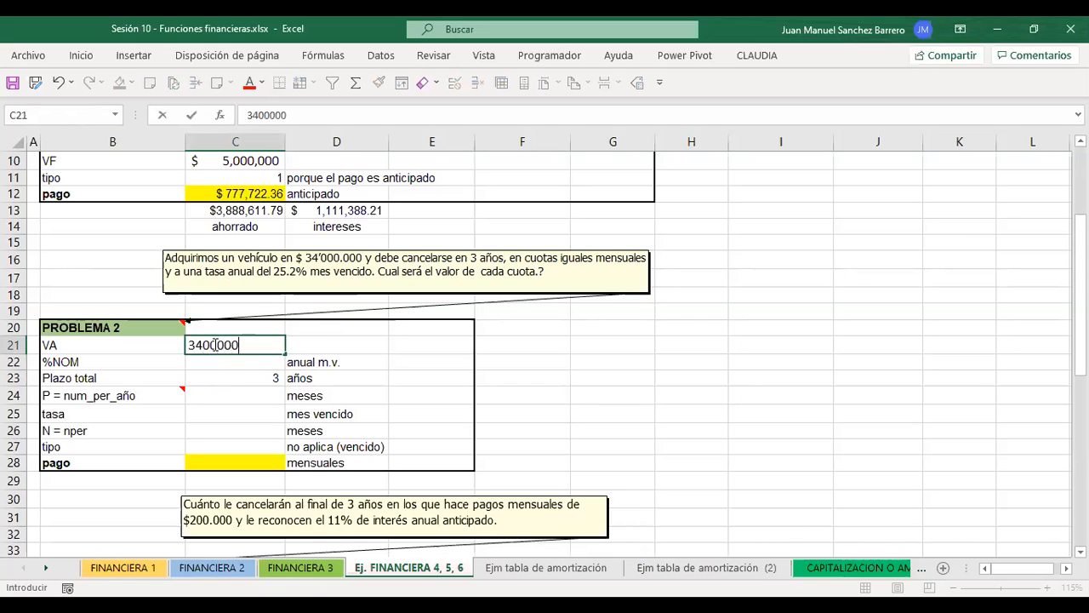
text(0)
key(Return)
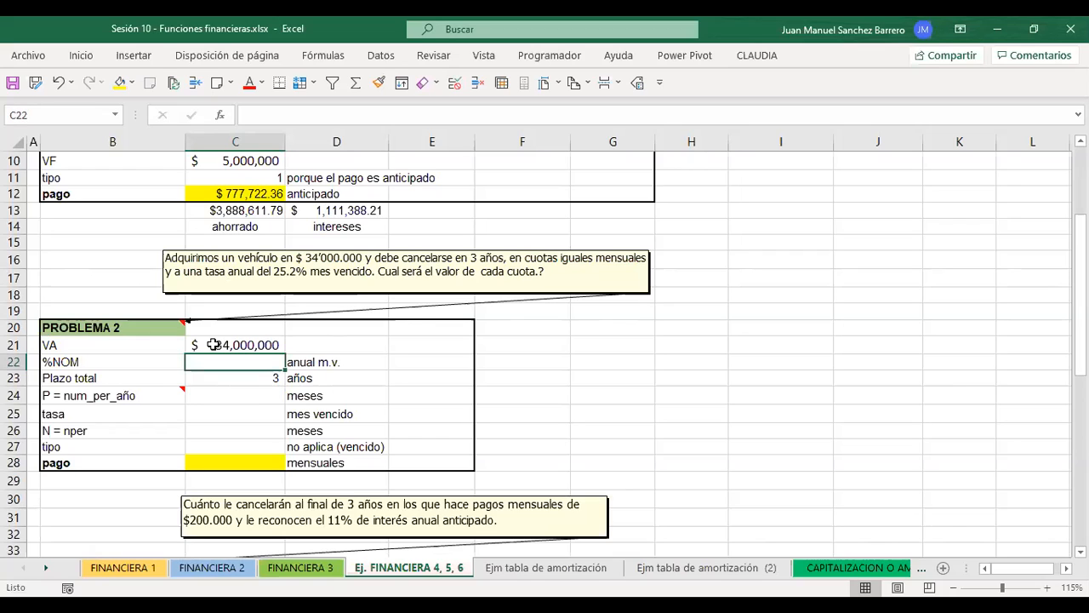
Set the annual nominal rate (%NOM) of Problema 2 in C22 to 25.2%.
click(274, 419)
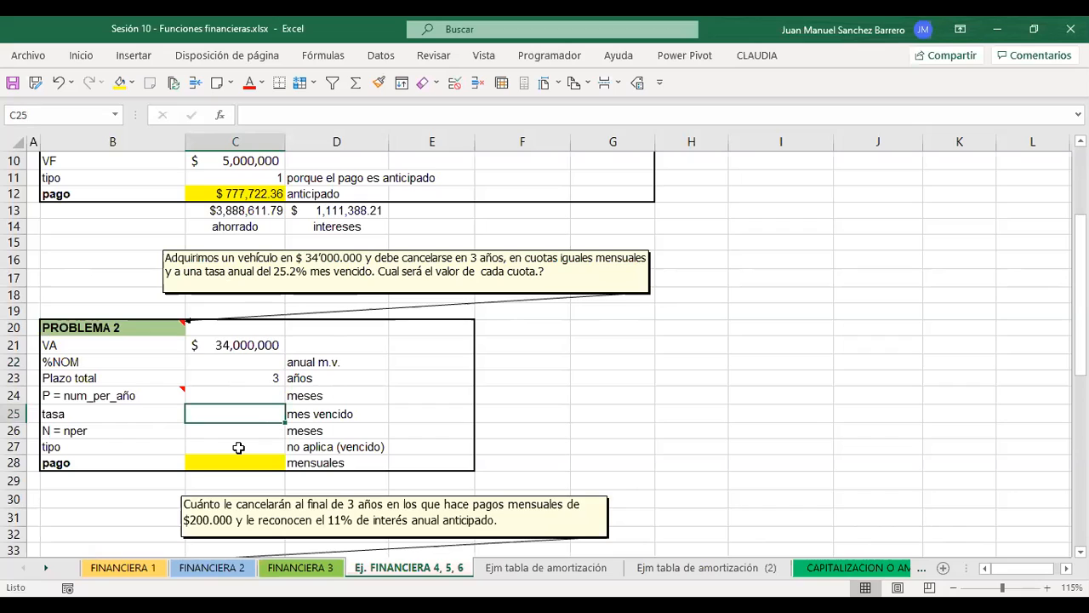
click(214, 364)
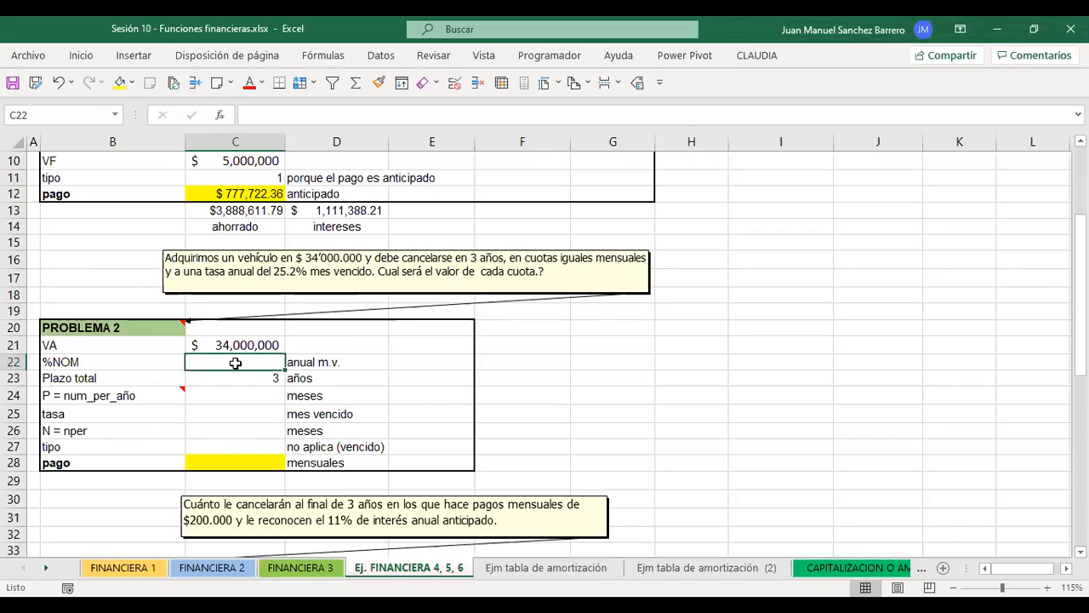
text(25)
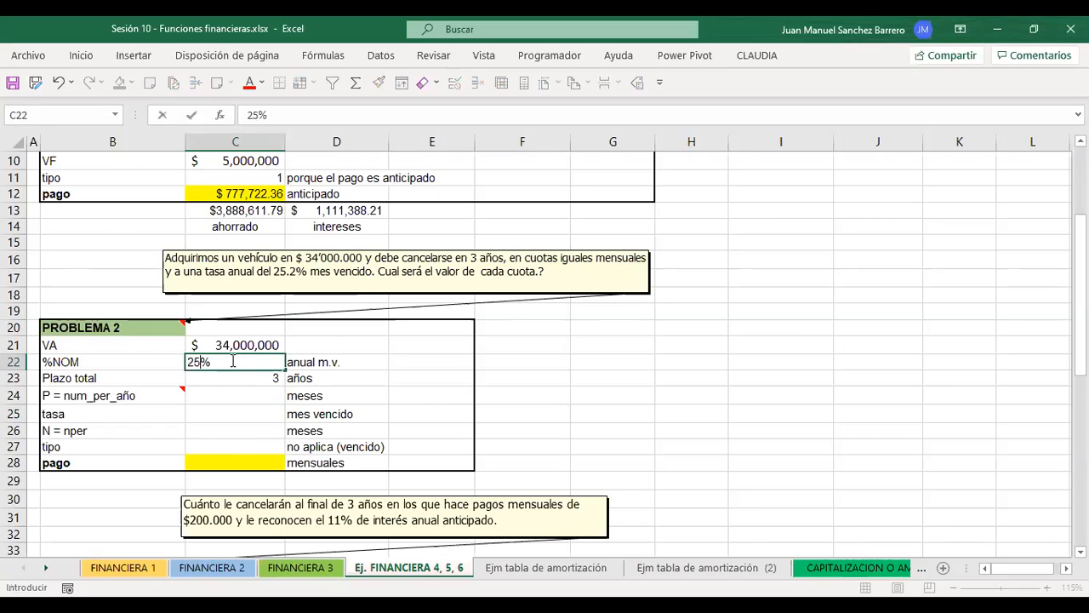
text(.2)
key(Return)
click(231, 361)
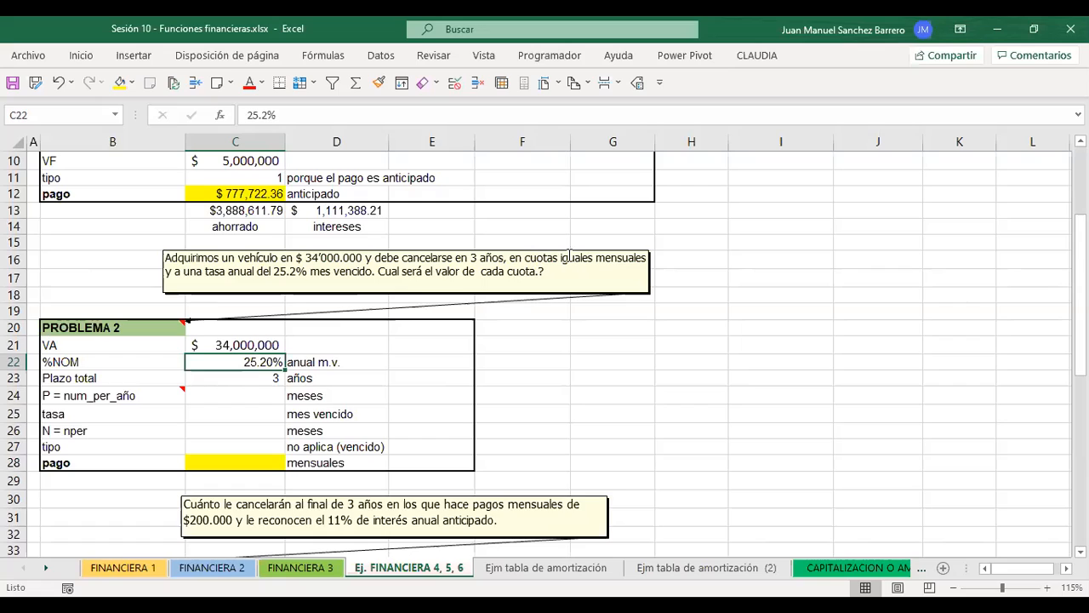
Check the "mes vencido" rate wording in the Problema 2 note and set the periods per year in C24 to 12.
click(602, 257)
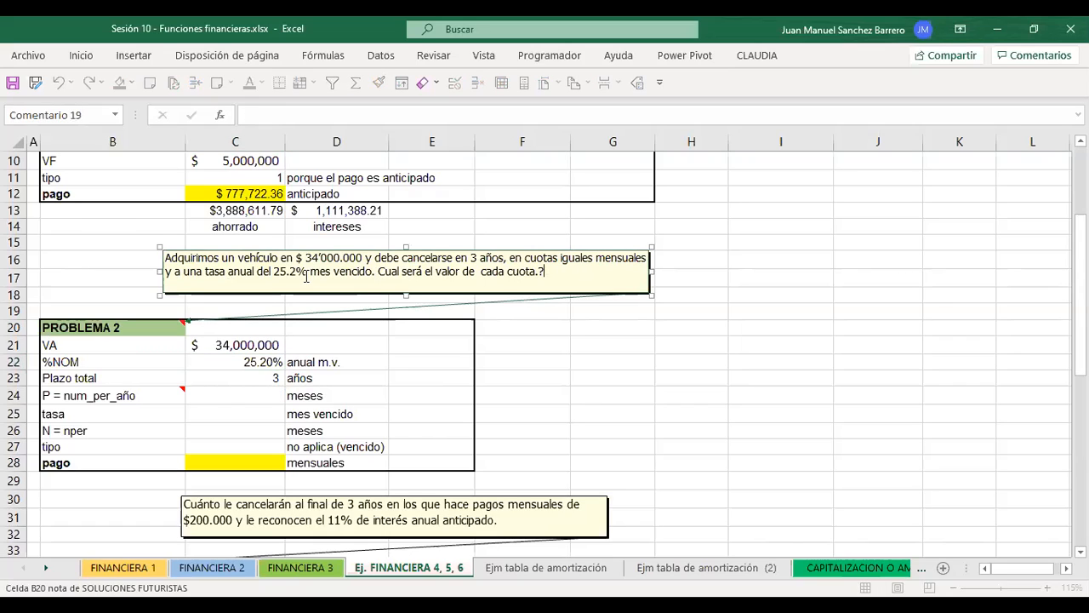
drag(311, 271, 376, 270)
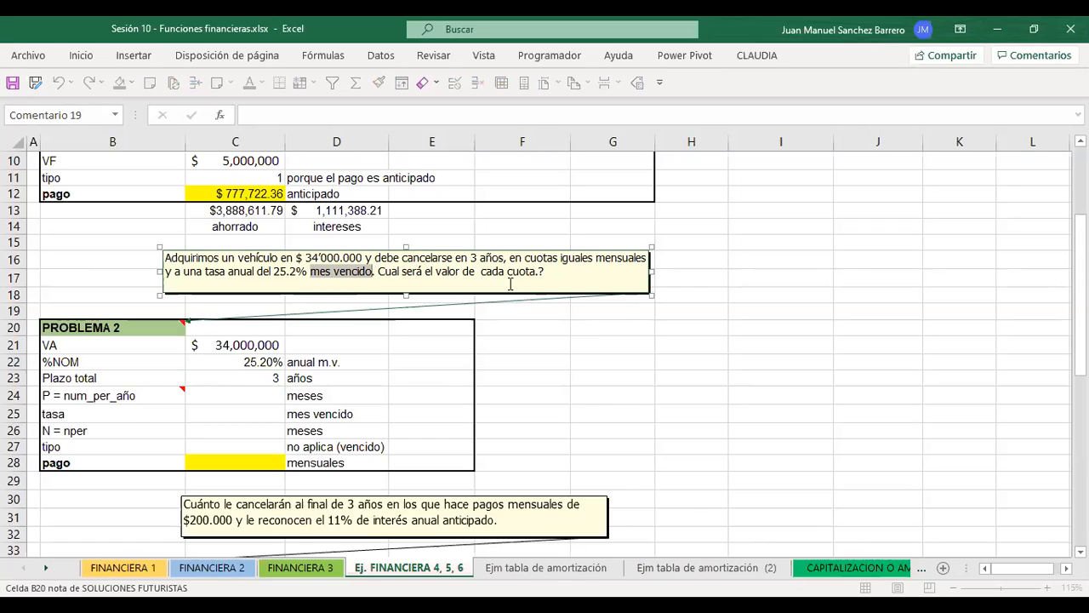
click(549, 278)
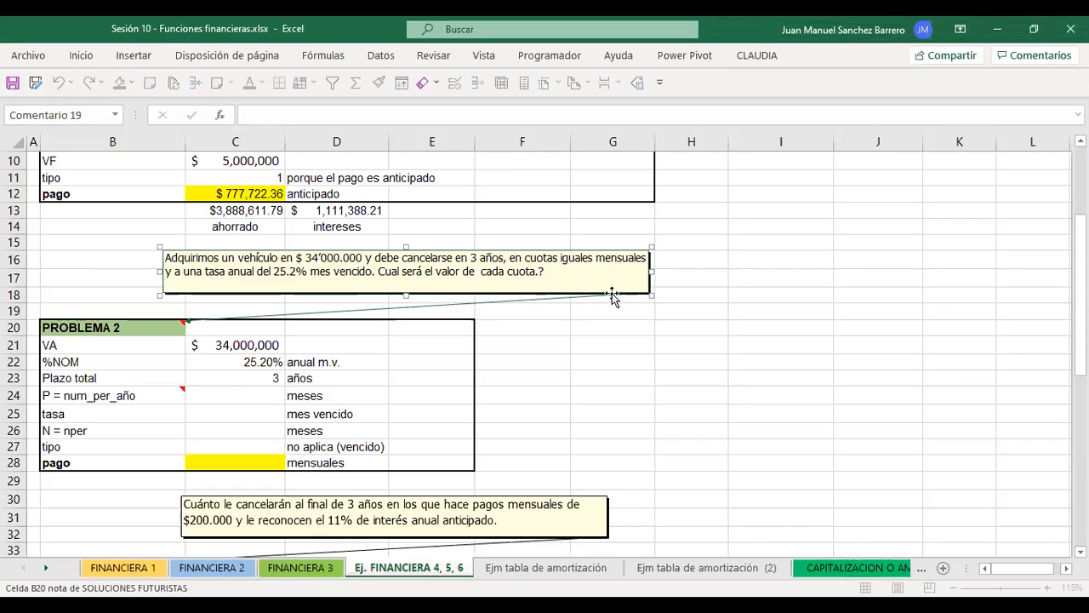
click(237, 460)
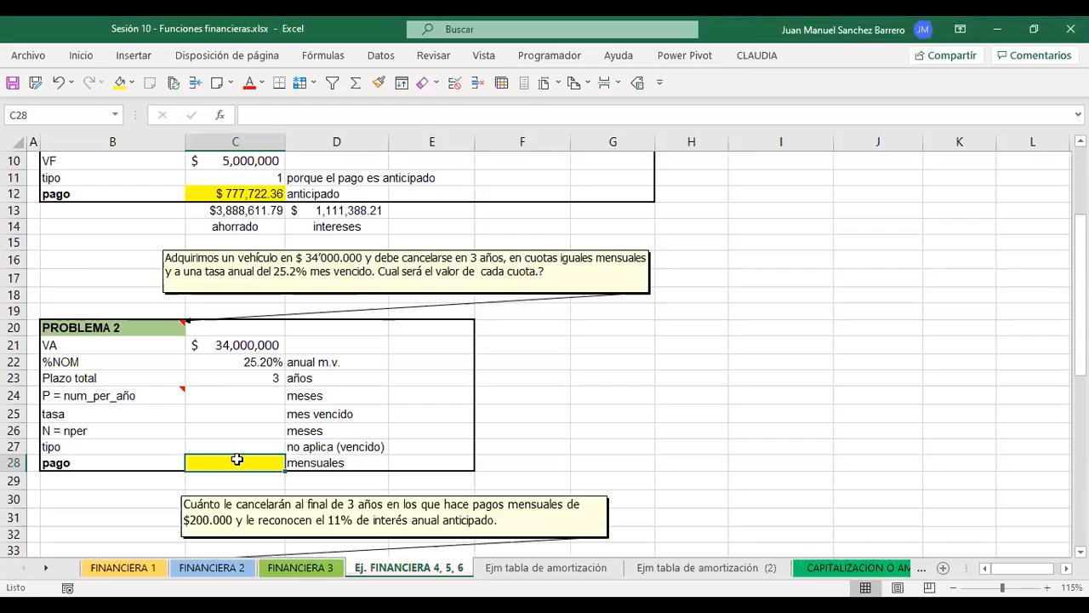
click(252, 395)
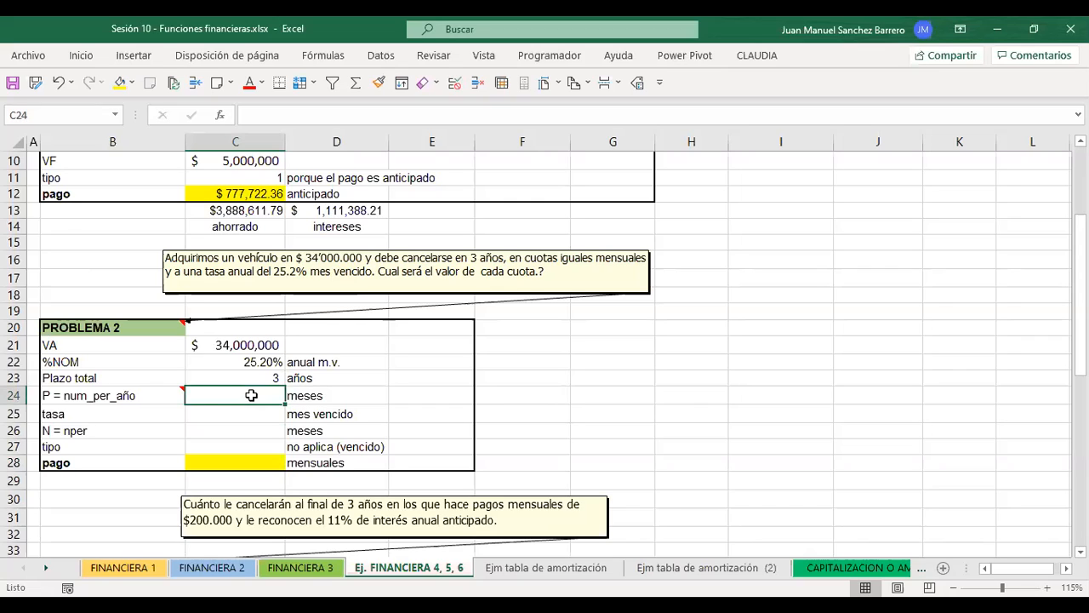
text(12)
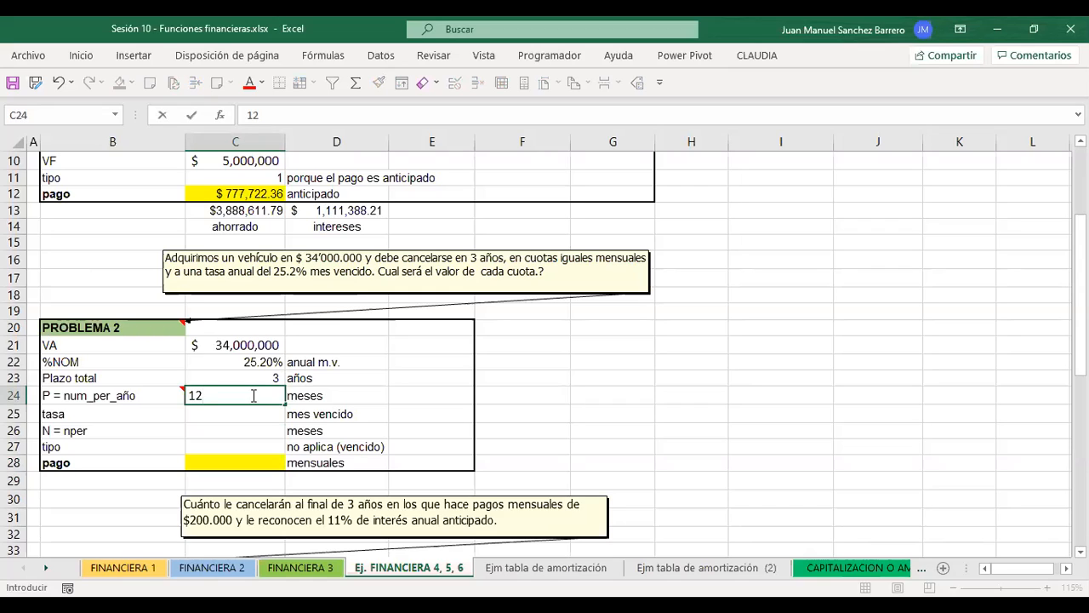
click(317, 416)
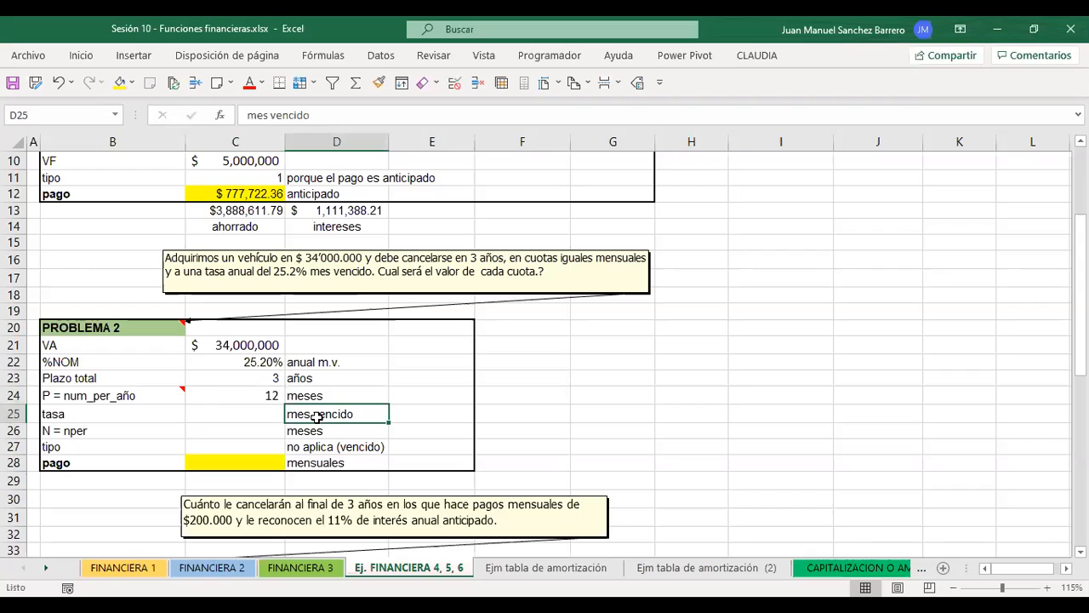
Calculate the monthly rate (tasa) of Problema 2 in C25 with the formula =C22/C24.
click(225, 421)
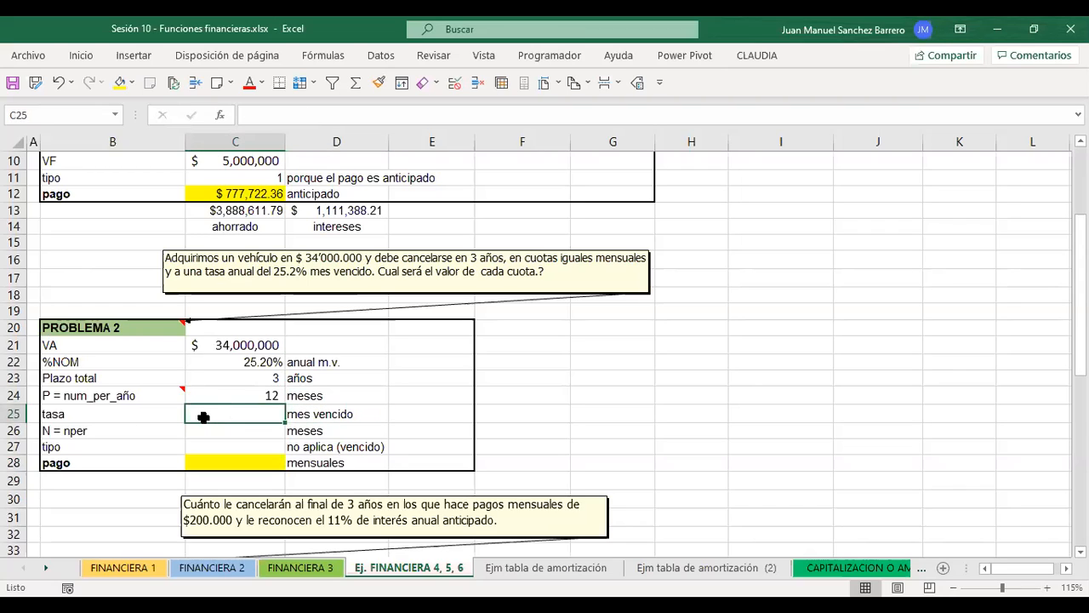
text(=)
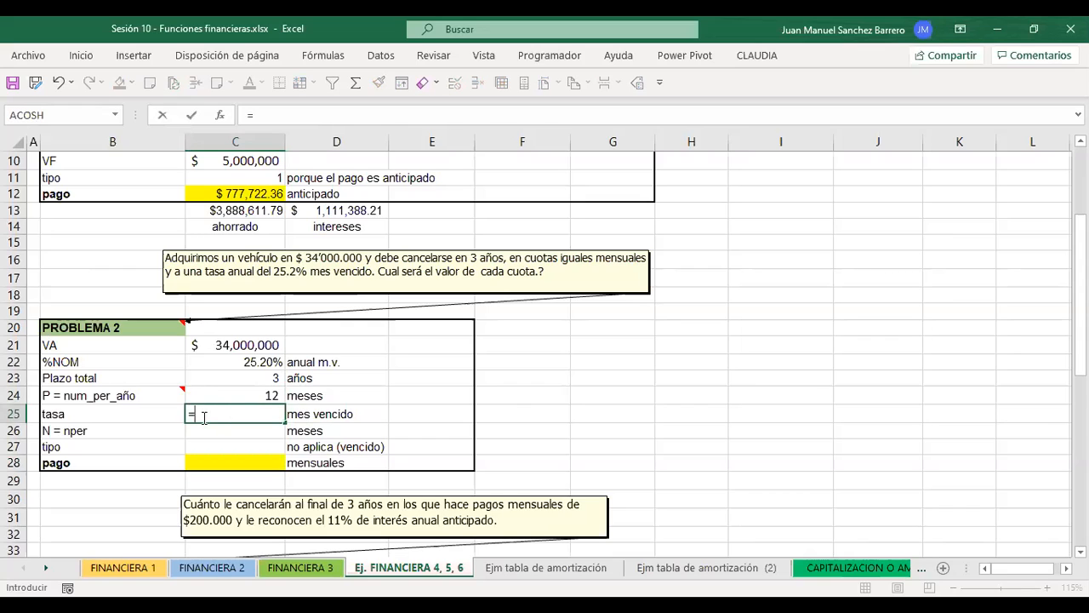
click(199, 362)
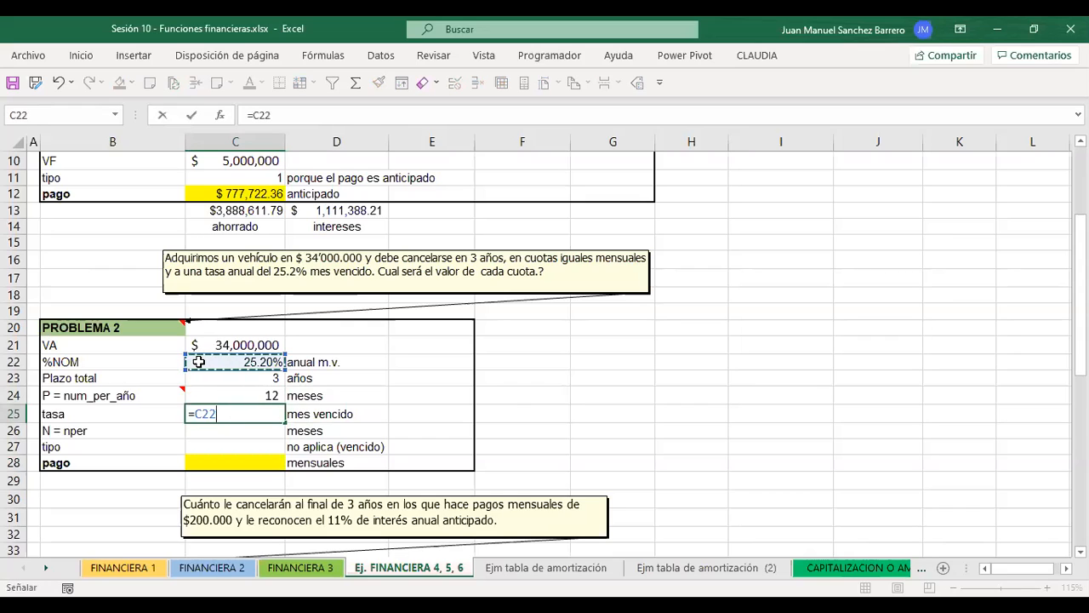
text(/)
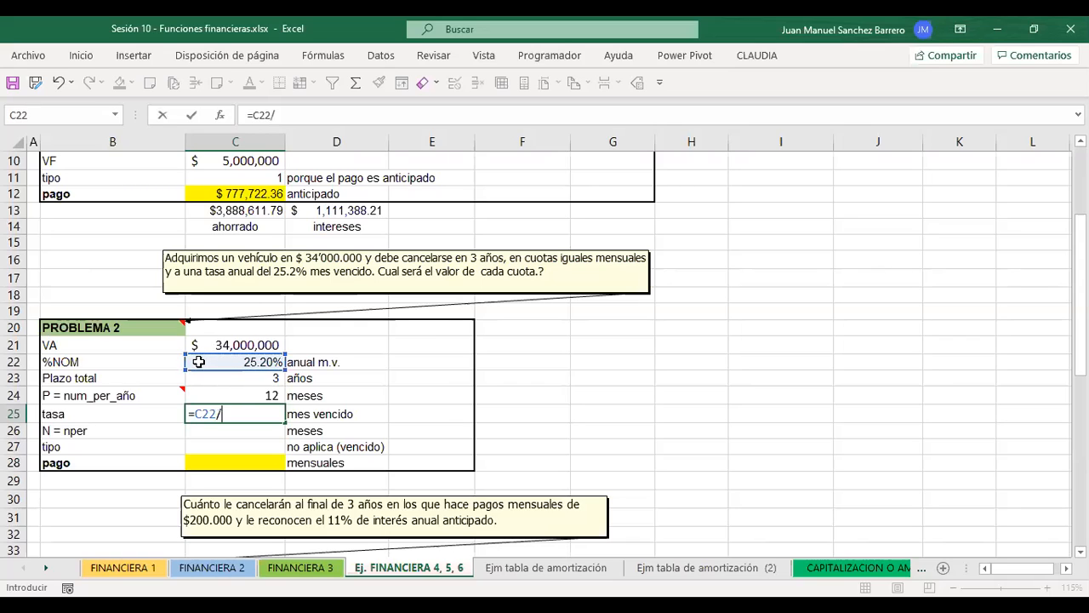
click(245, 392)
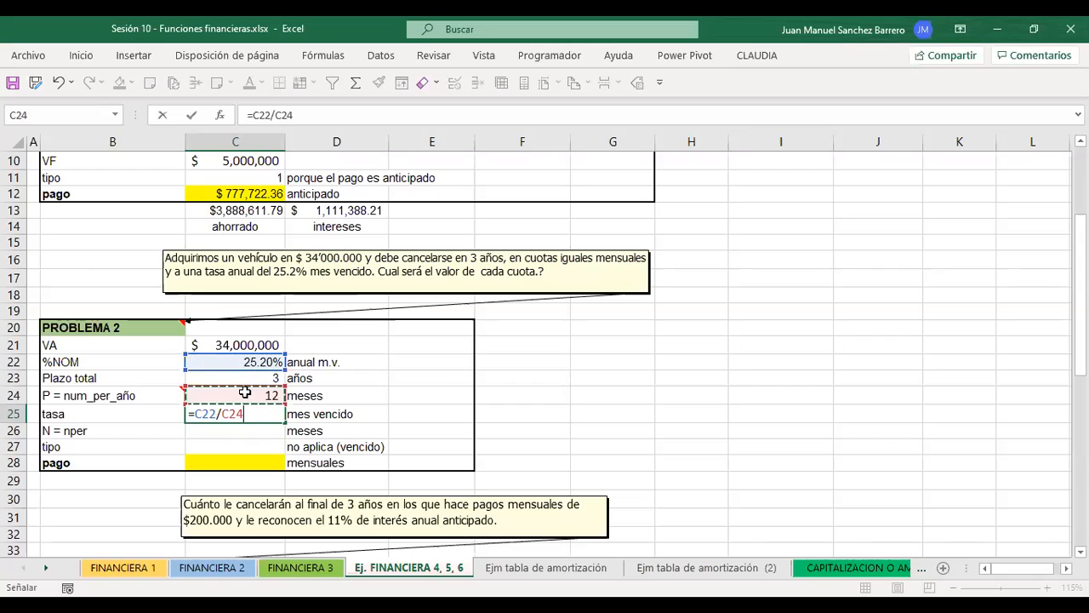
key(Return)
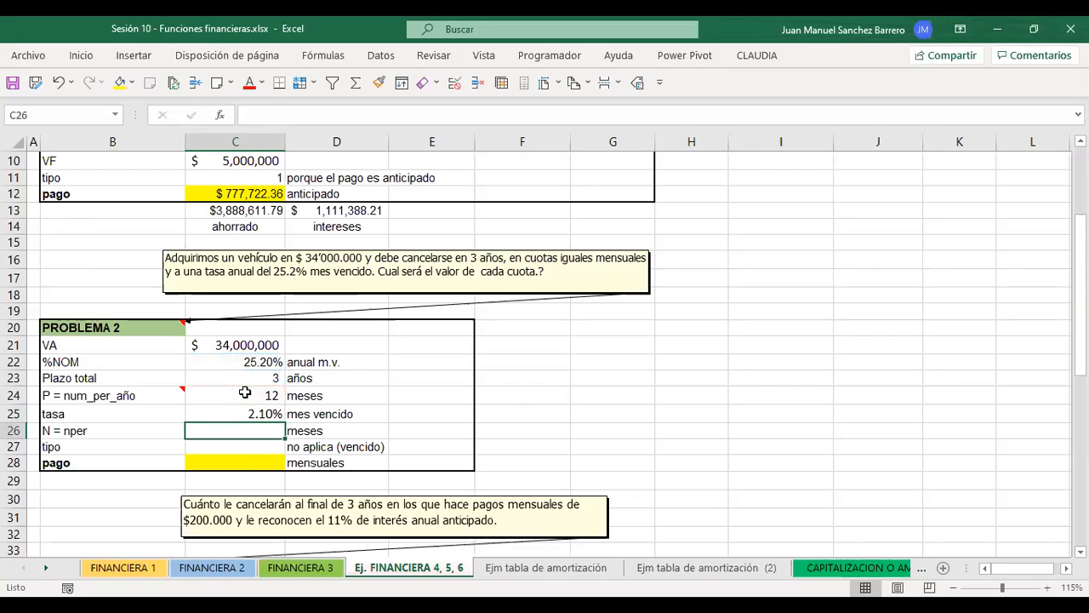
click(200, 413)
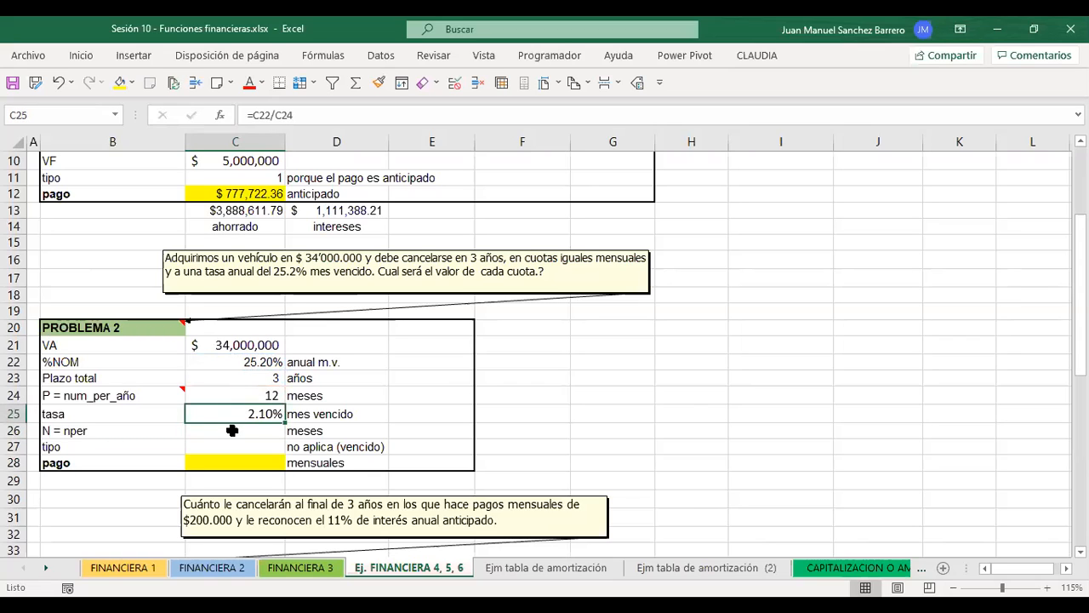
Capitalize the Problema 2 period label in B26 so it reads "N = Nper".
click(232, 430)
click(78, 430)
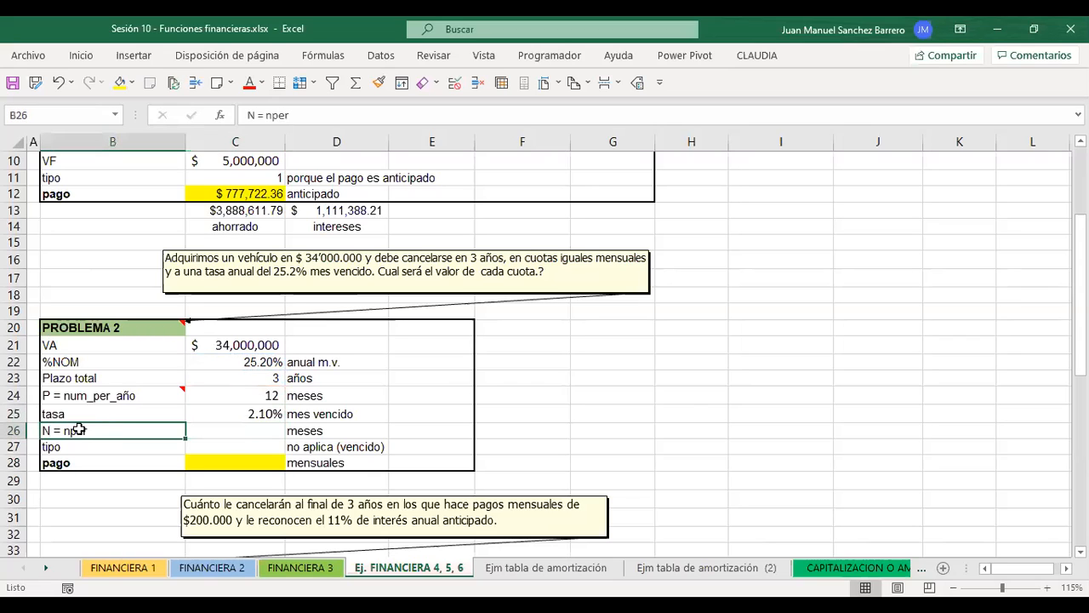
double_click(88, 432)
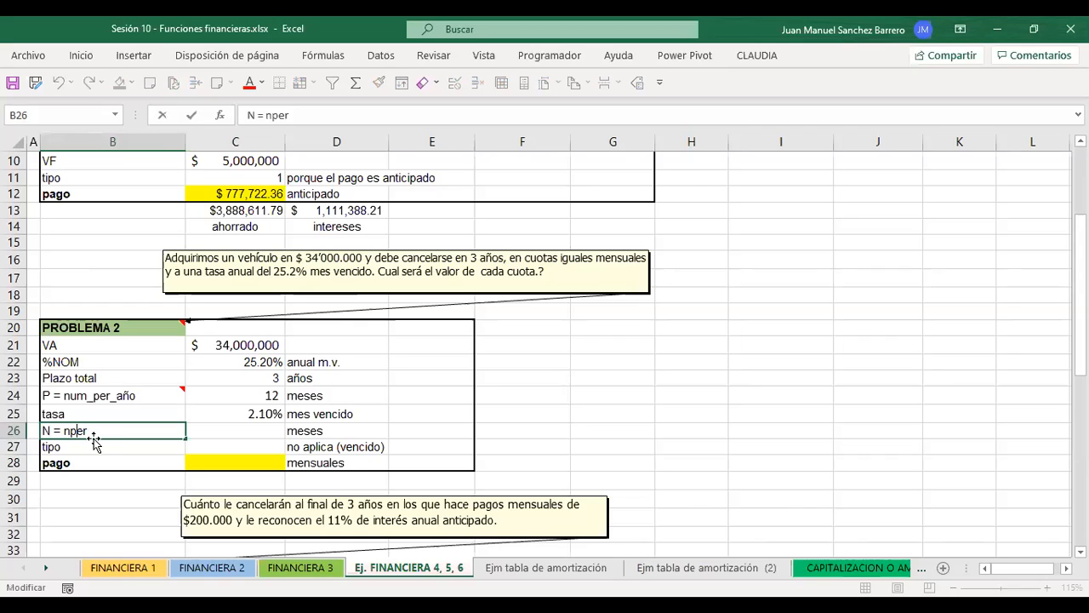
key(Left)
key(Left)
key(Left)
key(BackSpace)
text(N)
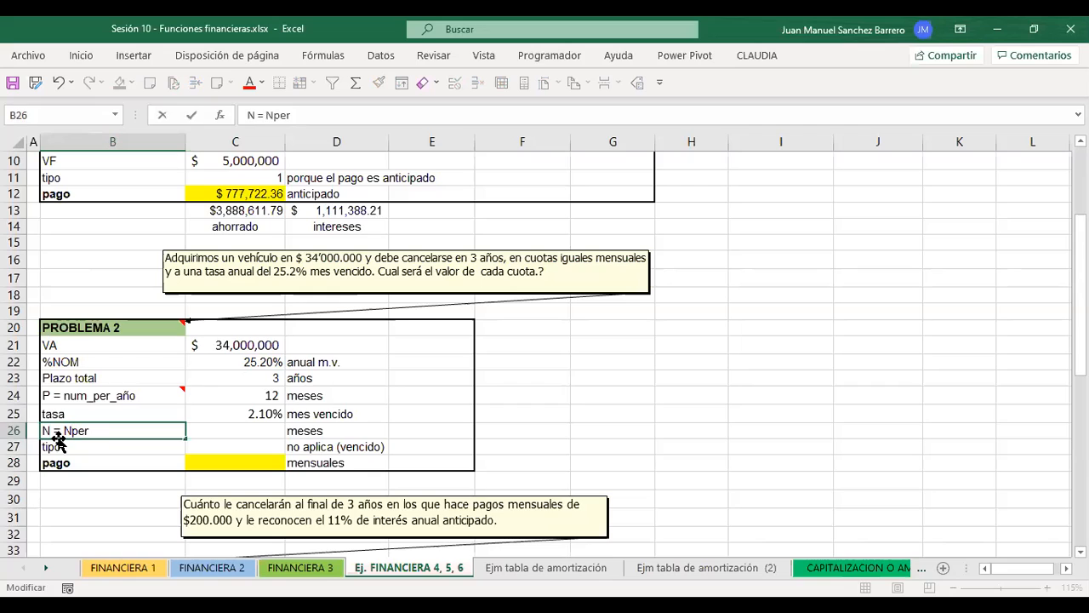
key(Return)
Calculate the total number of monthly periods of Problema 2 in C26 with the formula =C23*C24.
drag(226, 396, 218, 381)
click(224, 430)
key(Caps_Lock)
text(=)
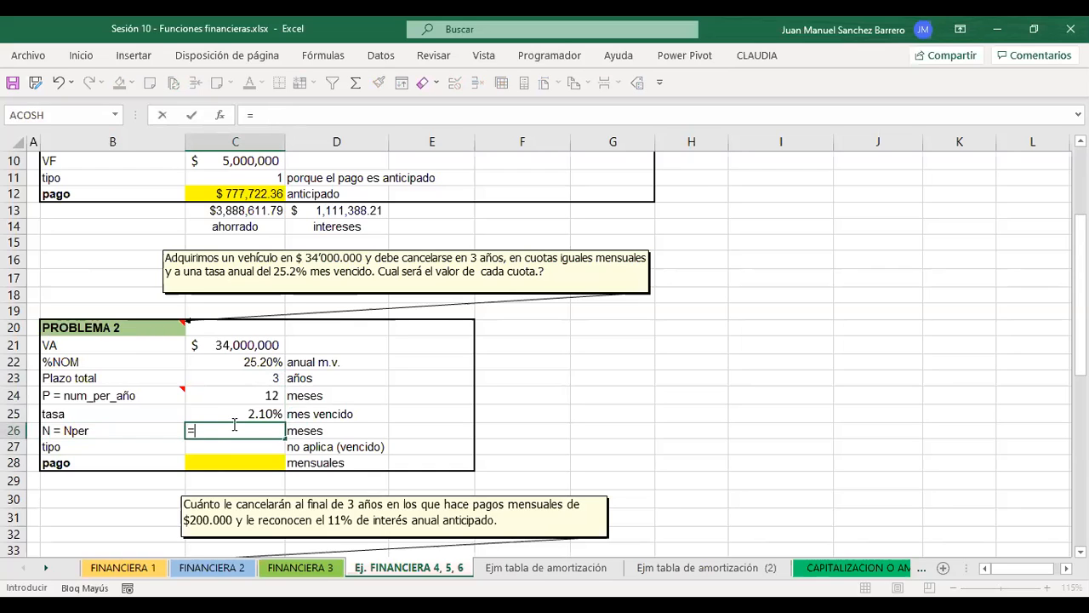
click(228, 378)
text(*)
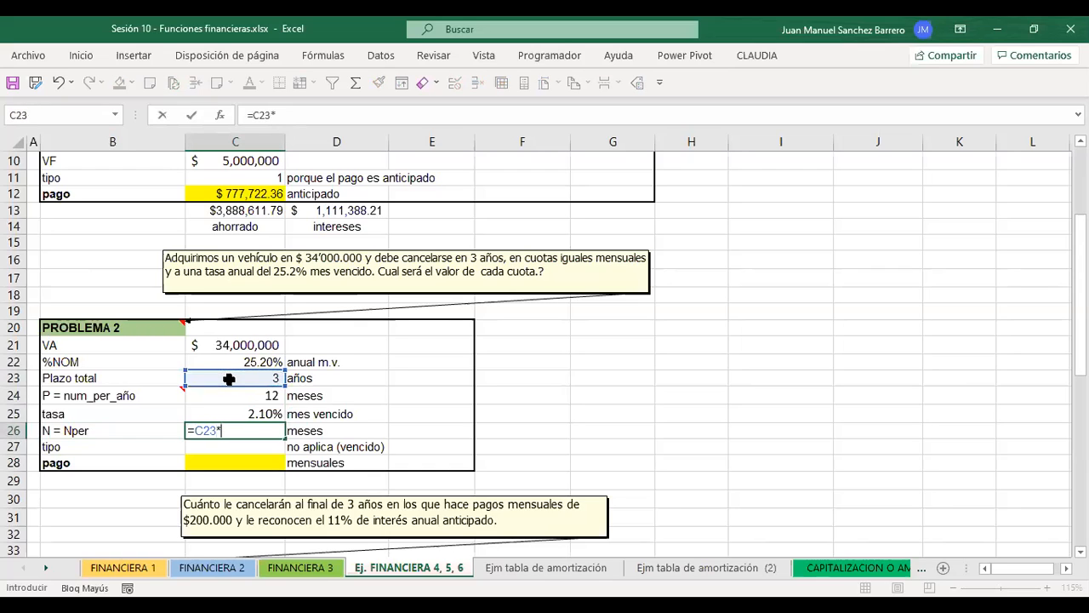
click(244, 393)
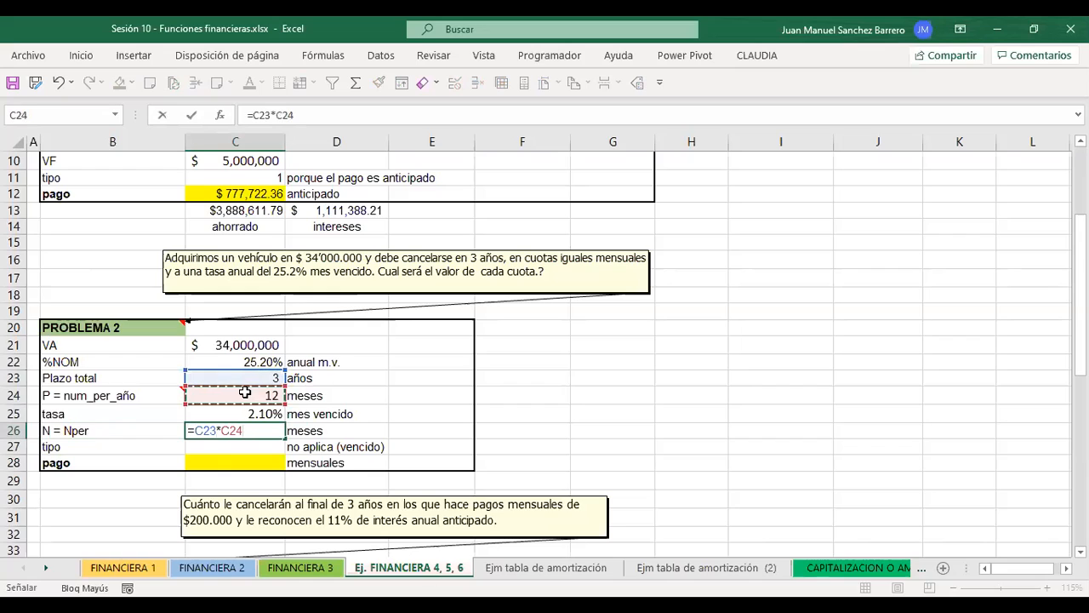
key(Return)
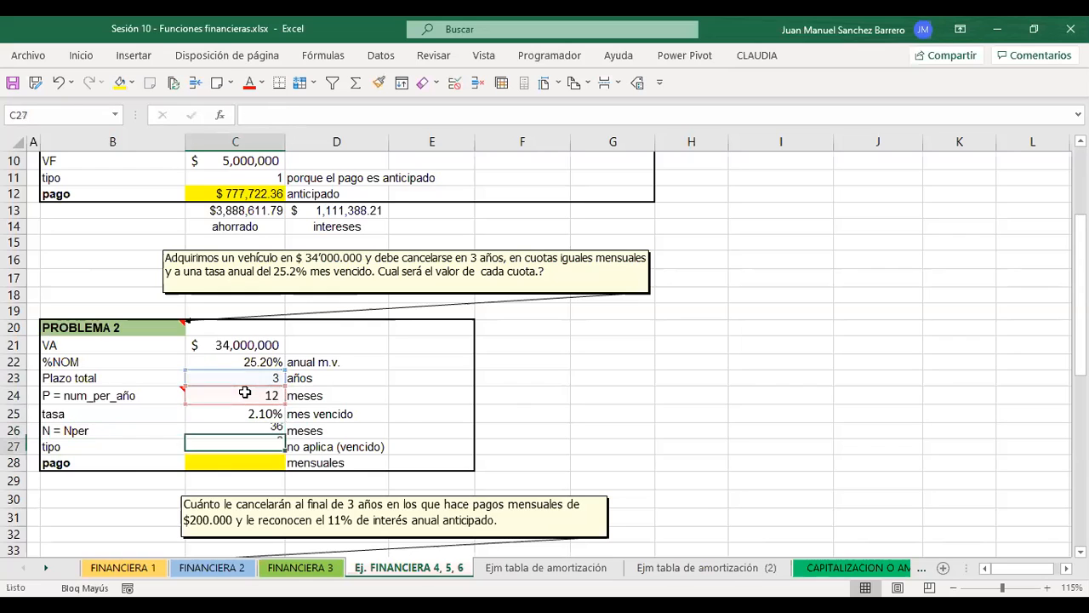
click(274, 434)
click(315, 432)
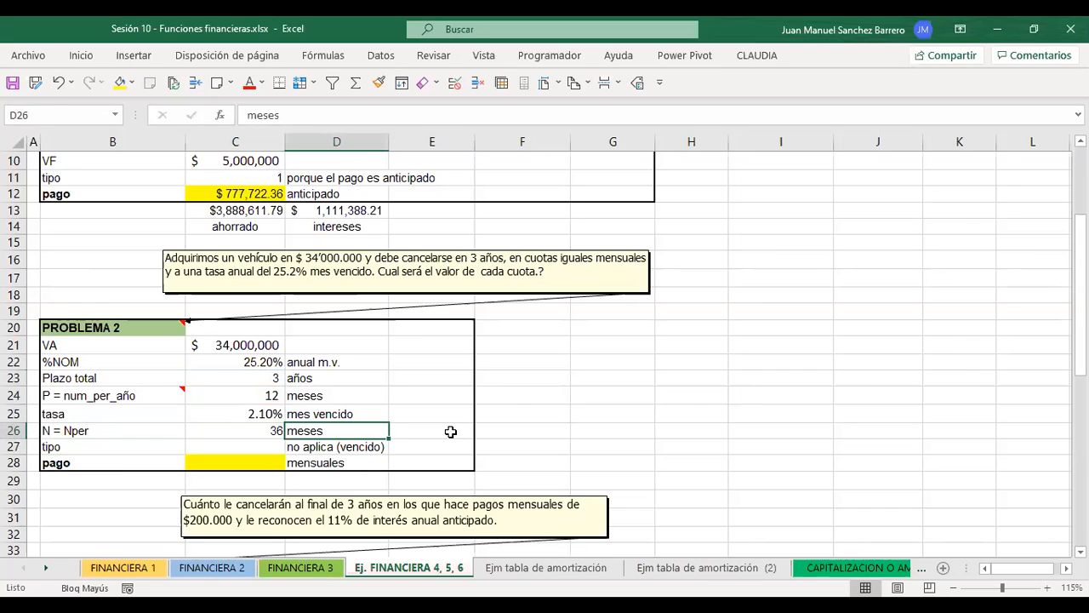
Check the tipo note of Problema 2 and calculate the monthly pago in C28 with =PAGO(C25;C26;C21), omitting vf and tipo.
click(243, 441)
click(371, 446)
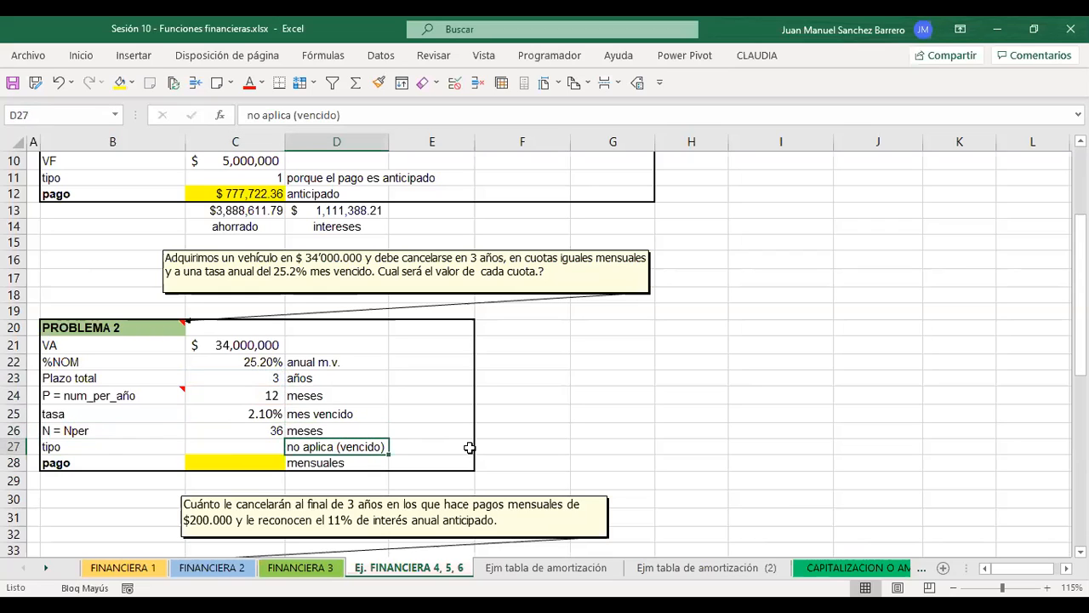
click(277, 459)
text(=)
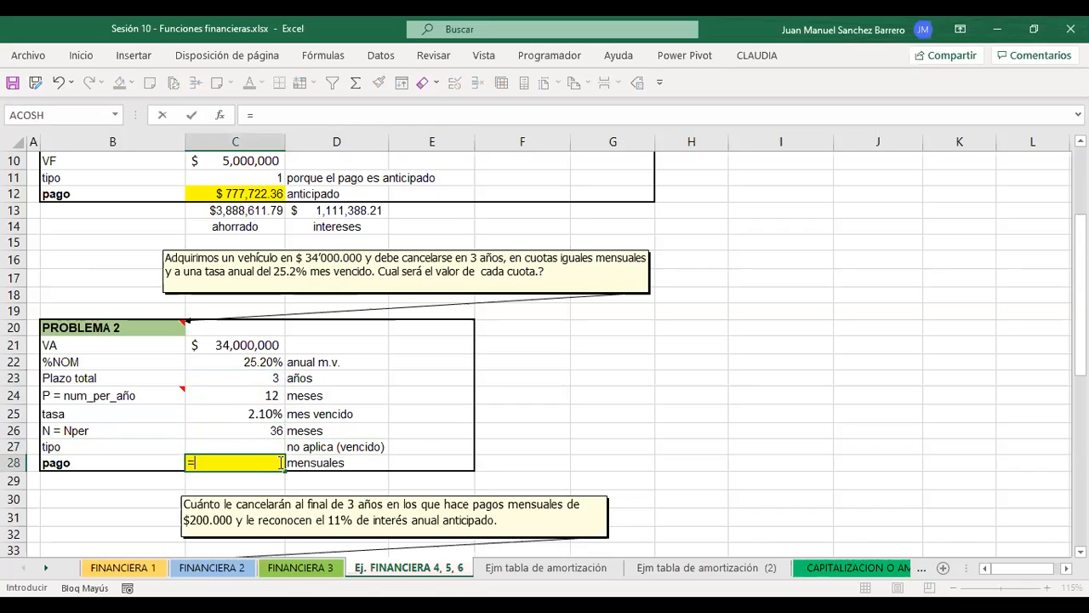
text(P)
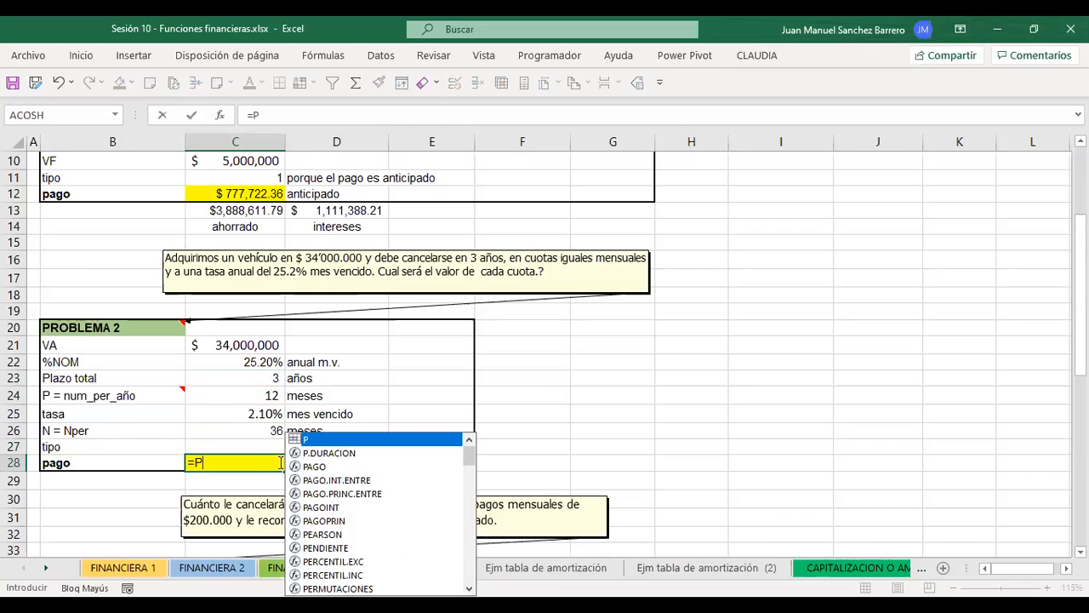
key(Tab)
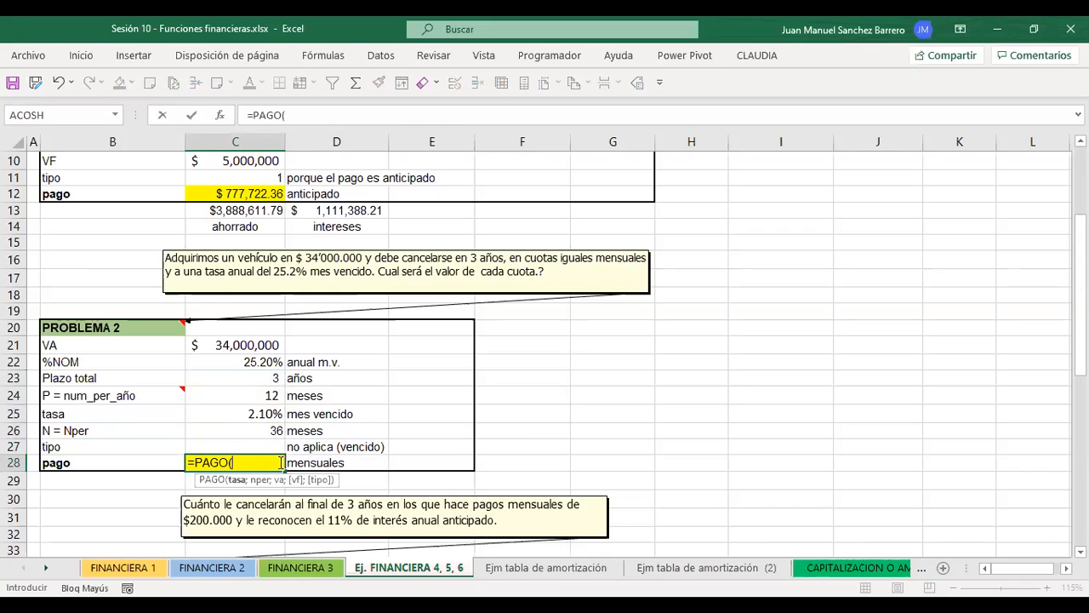
click(224, 414)
text(;)
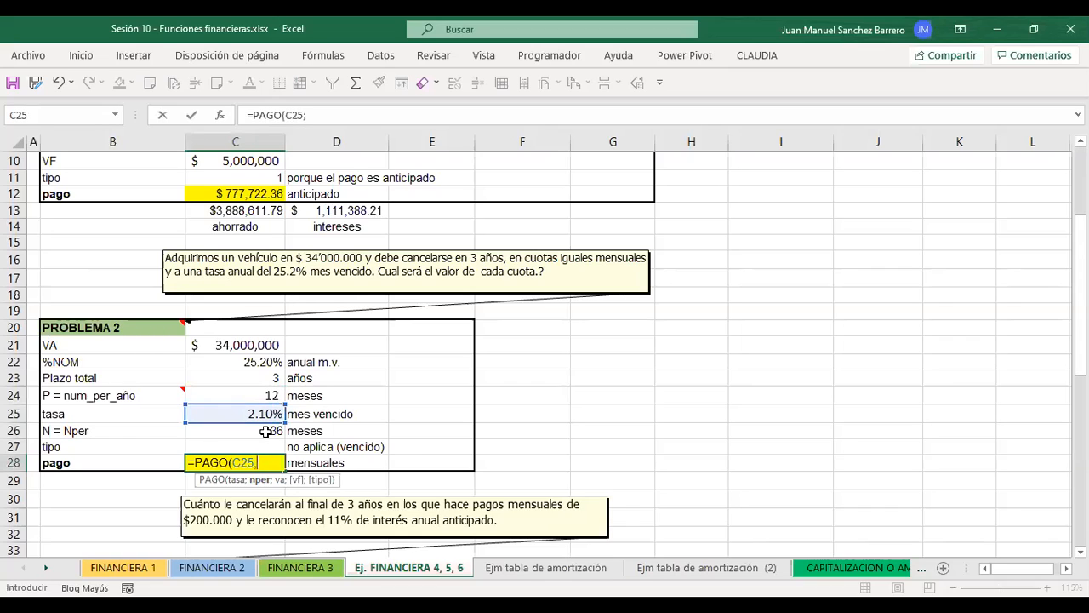
click(266, 433)
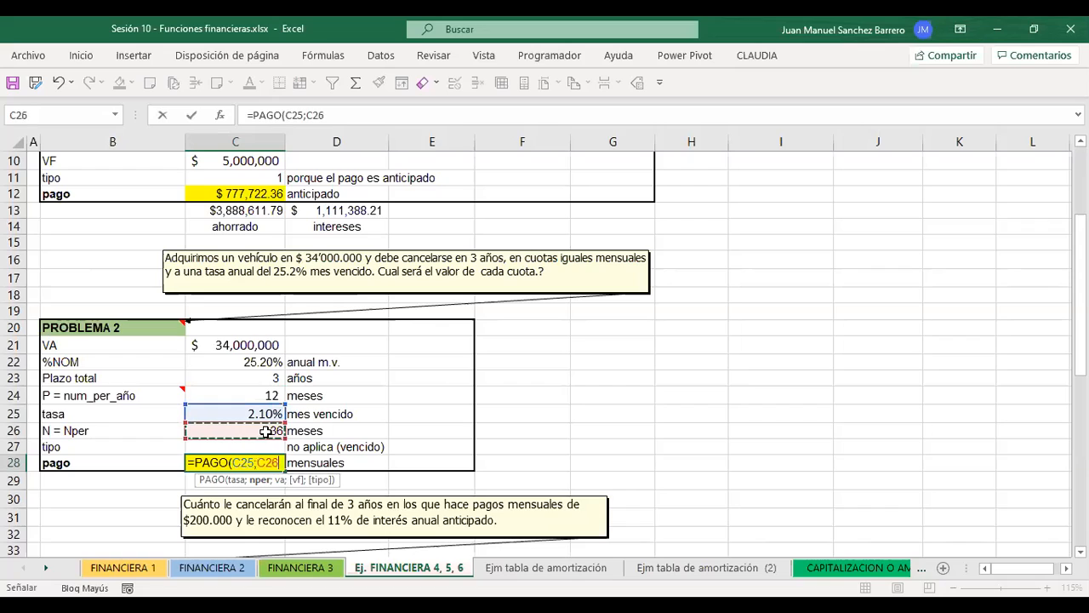
text(;)
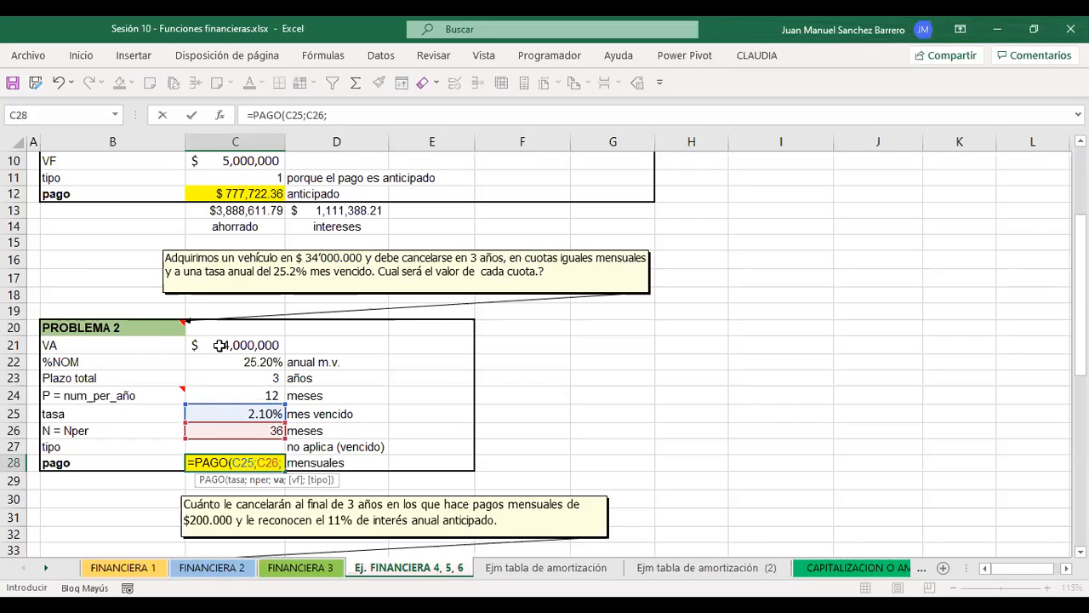
click(220, 345)
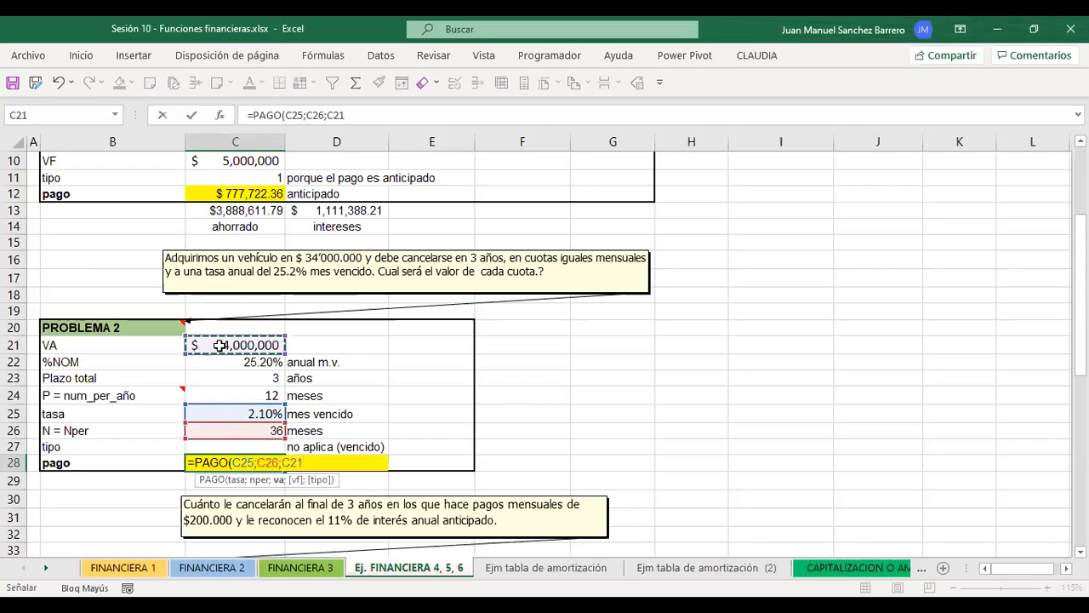
text())
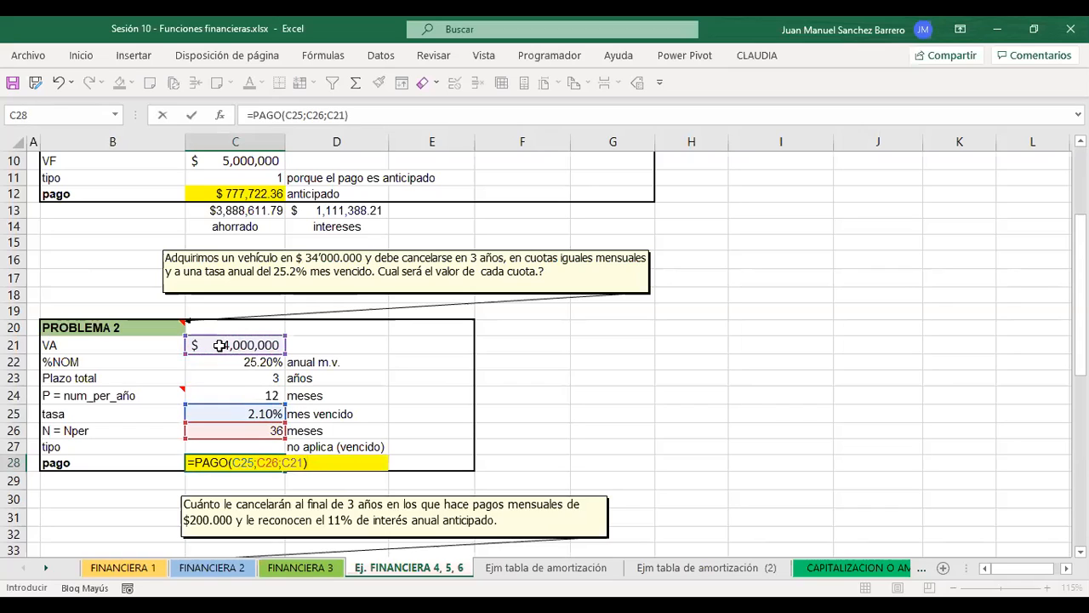
key(Return)
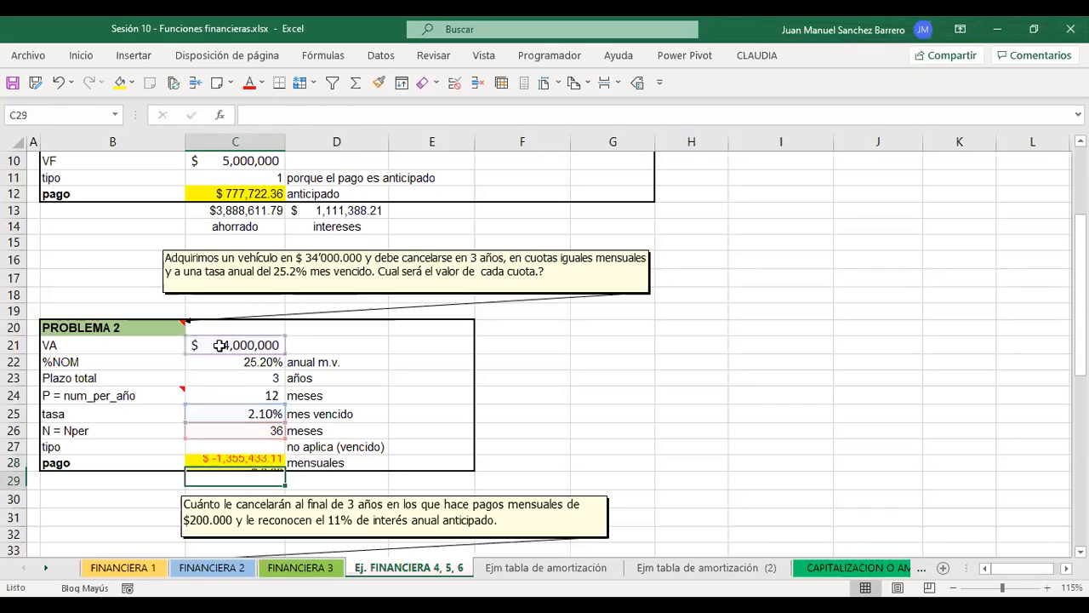
Open the tasa formula of Problema 2 in C25 to review its cell references.
double_click(216, 410)
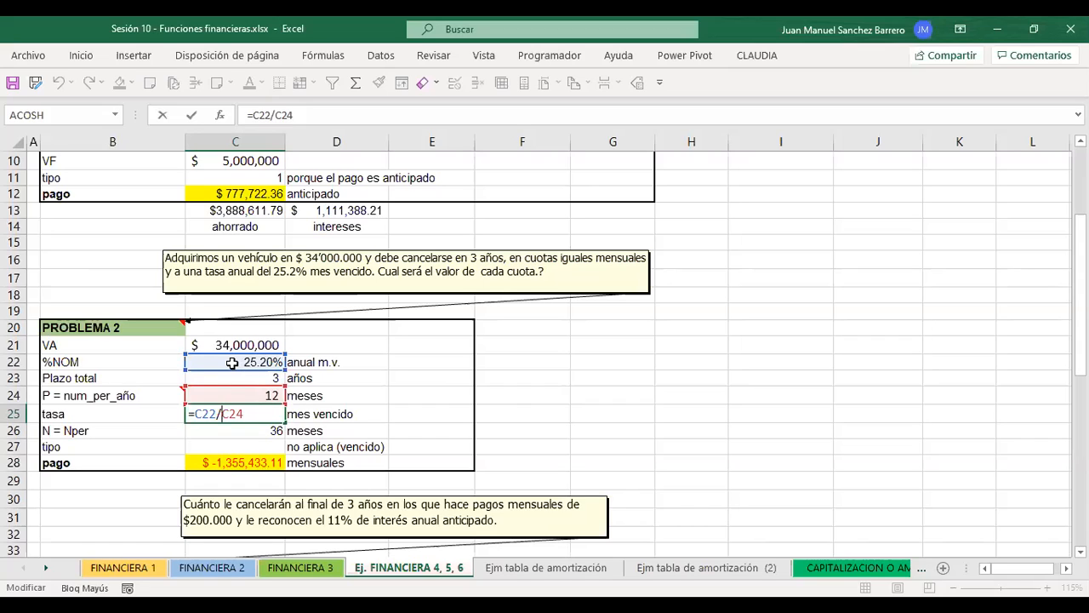
Confirm the formula =C22/C24 for the monthly rate in C25 and inspect the nominal rate cell it references.
key(Return)
click(231, 363)
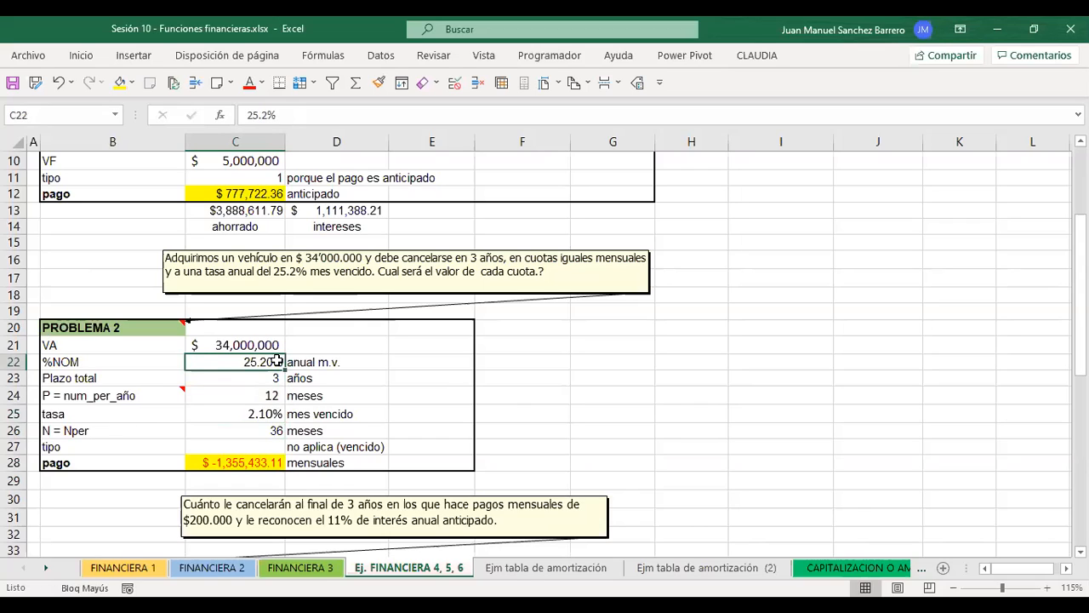
click(226, 409)
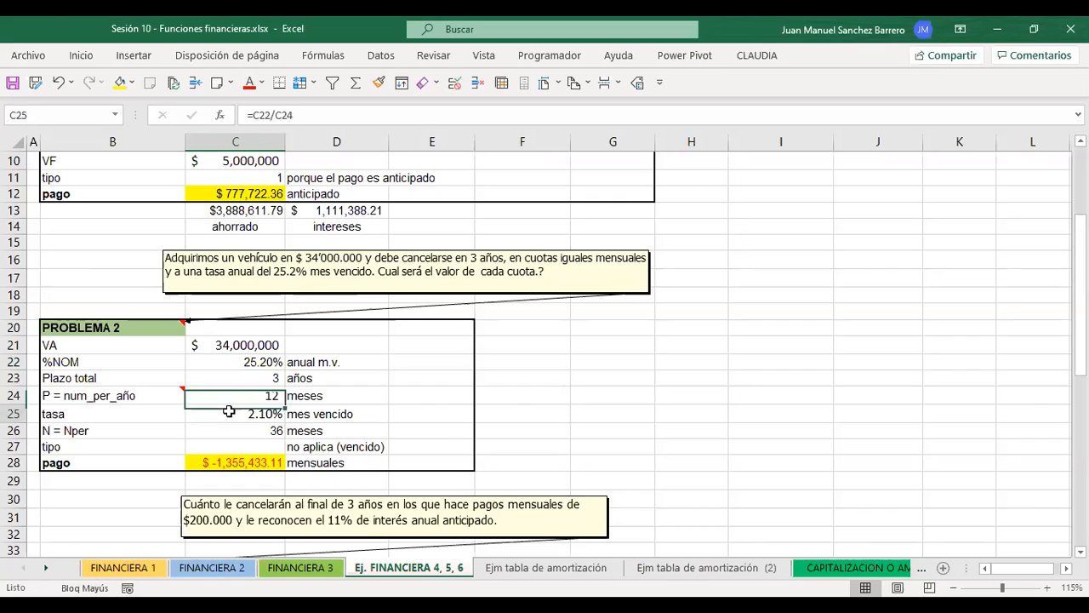
Format the monthly rate in C25 as a percentage with two decimals.
click(81, 56)
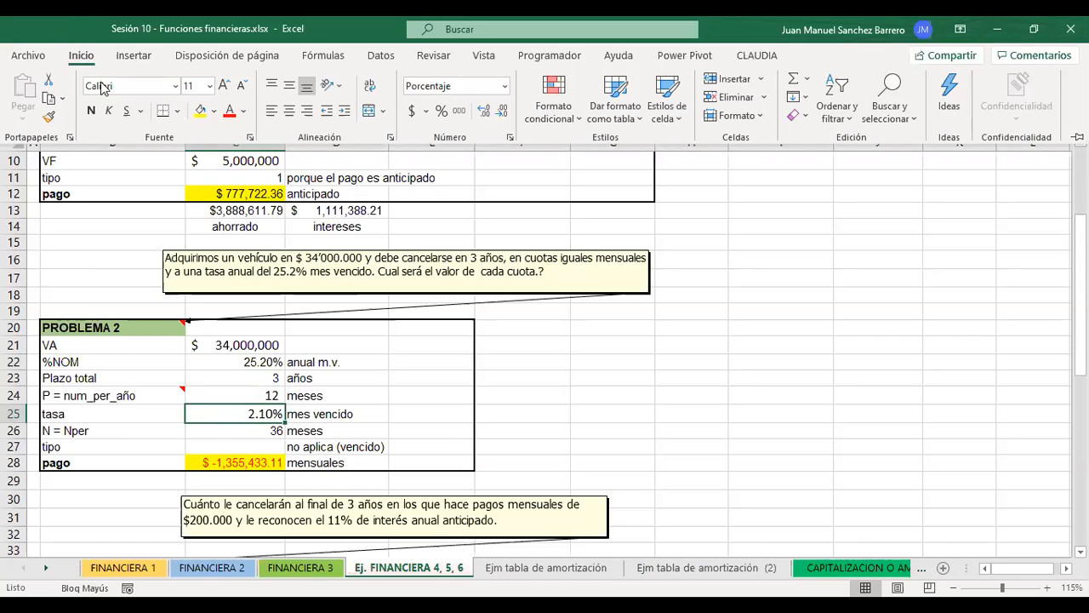
click(442, 115)
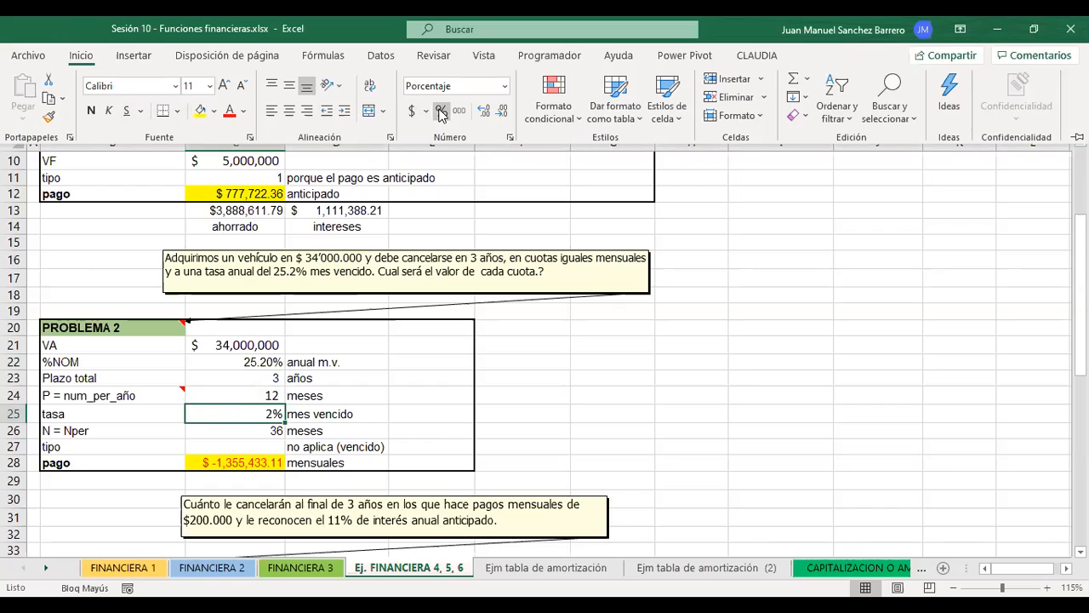
click(482, 113)
click(483, 113)
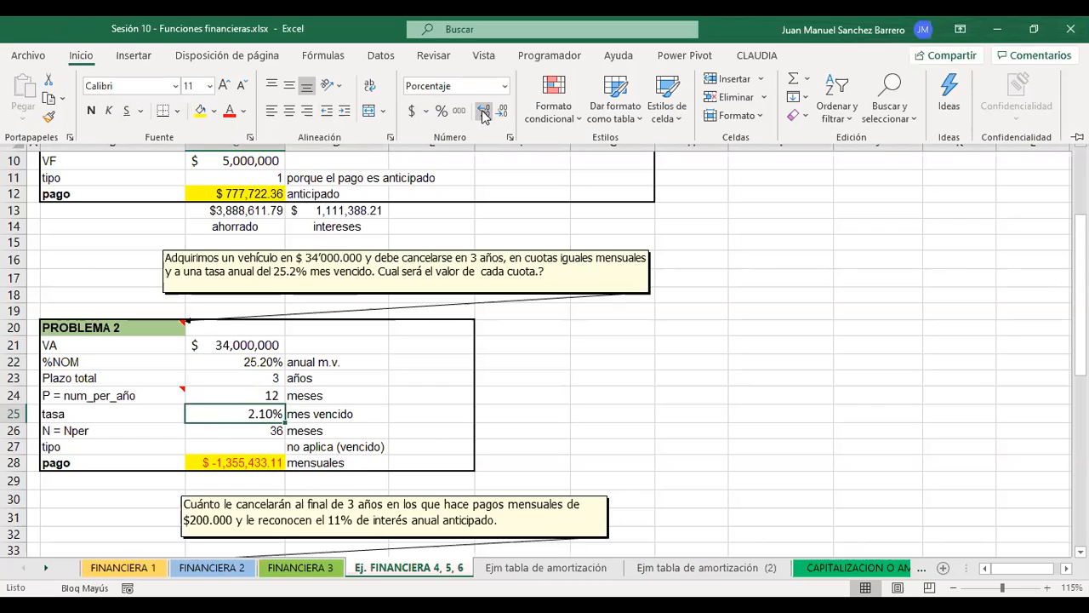
Try the thousands style on the C25 rate and return it to a percentage with two decimals.
click(464, 113)
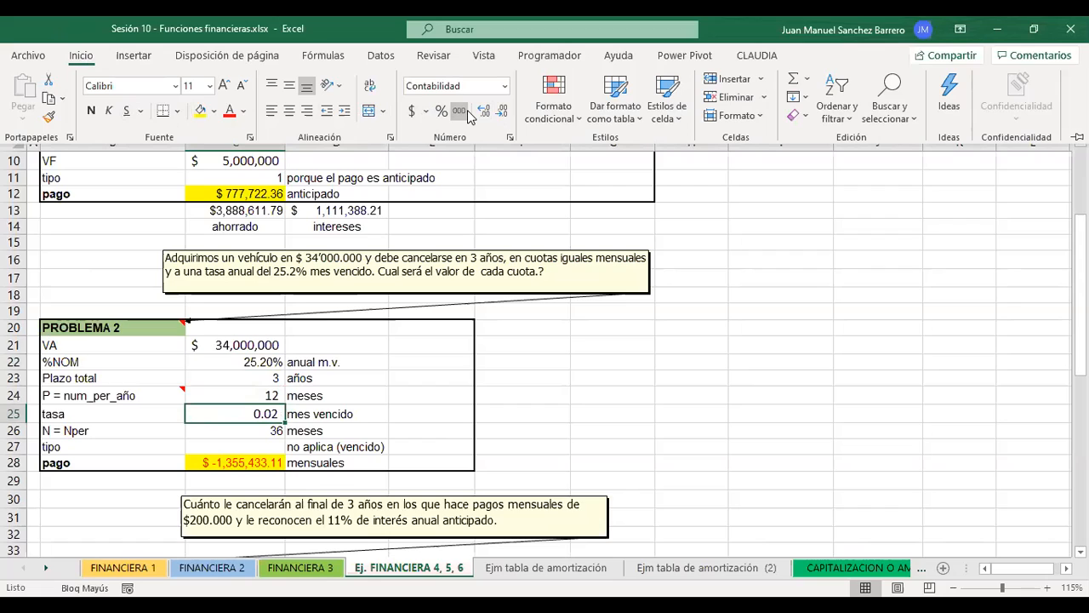
click(441, 112)
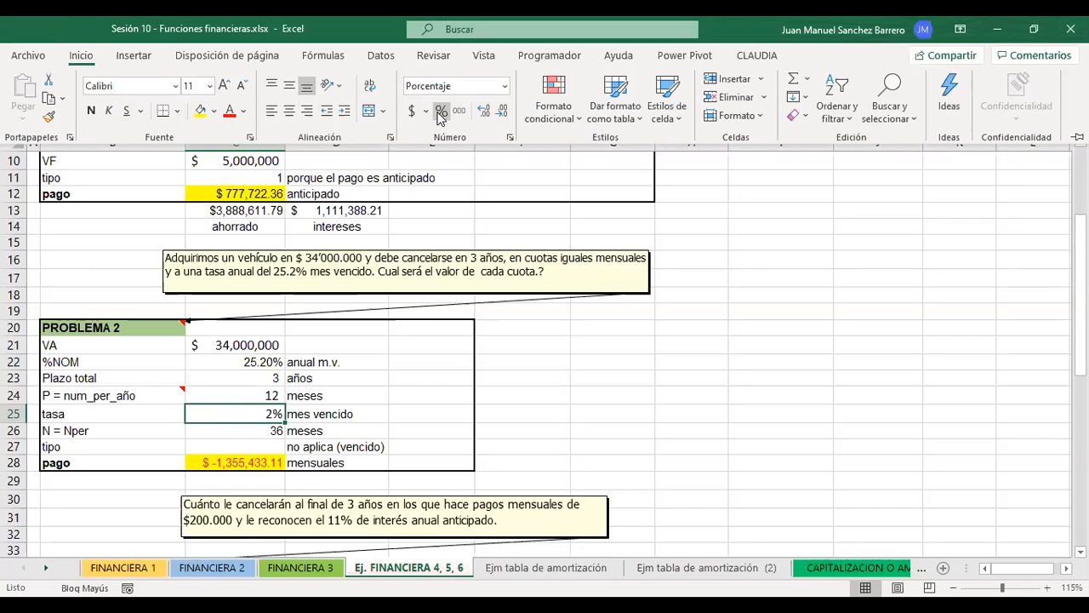
click(485, 117)
click(485, 117)
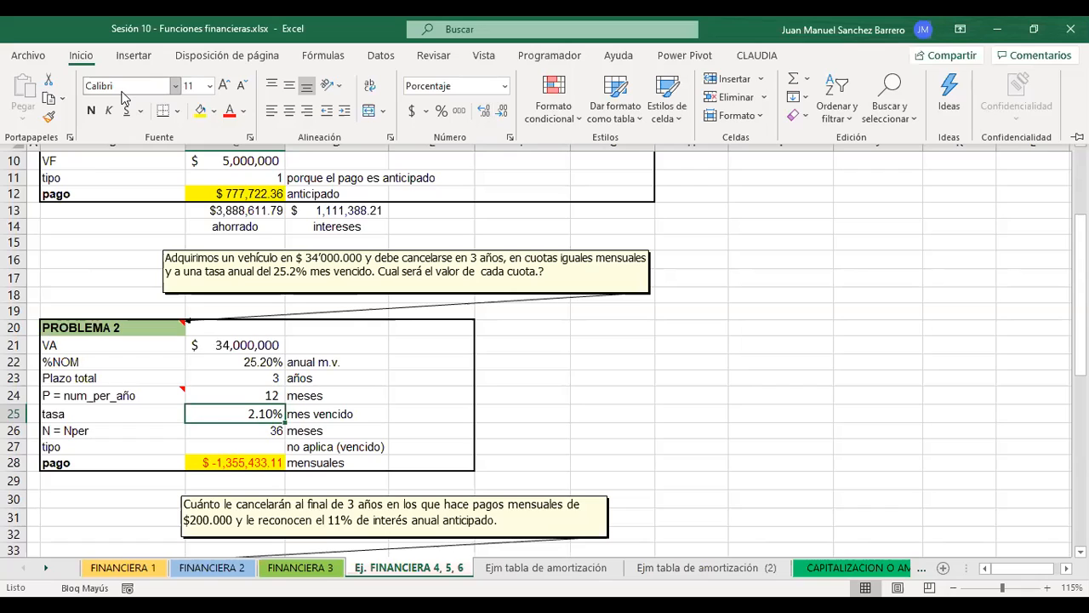
click(608, 364)
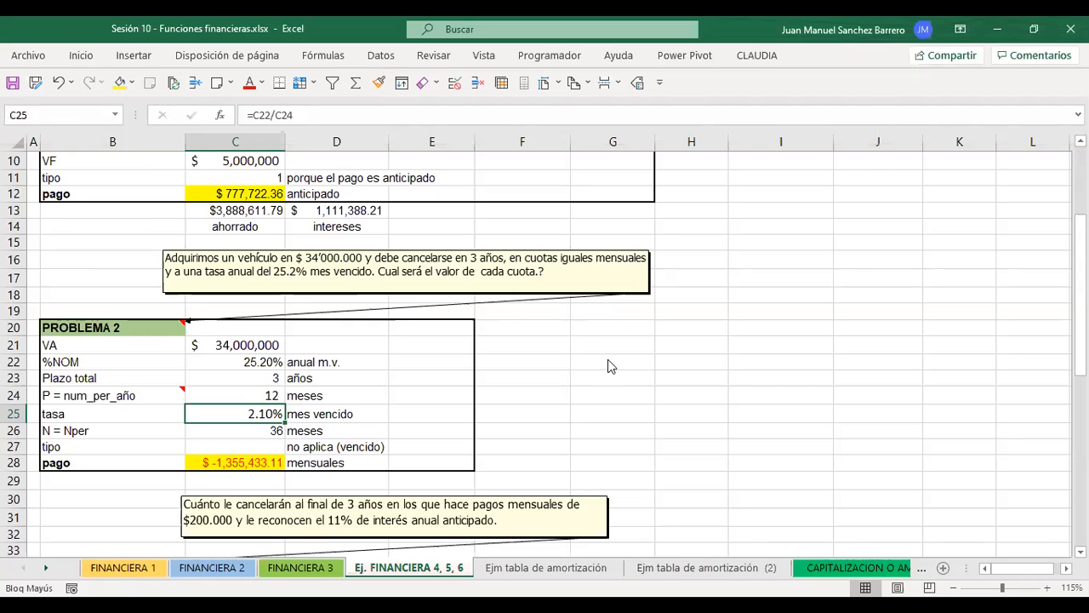
click(536, 362)
click(519, 347)
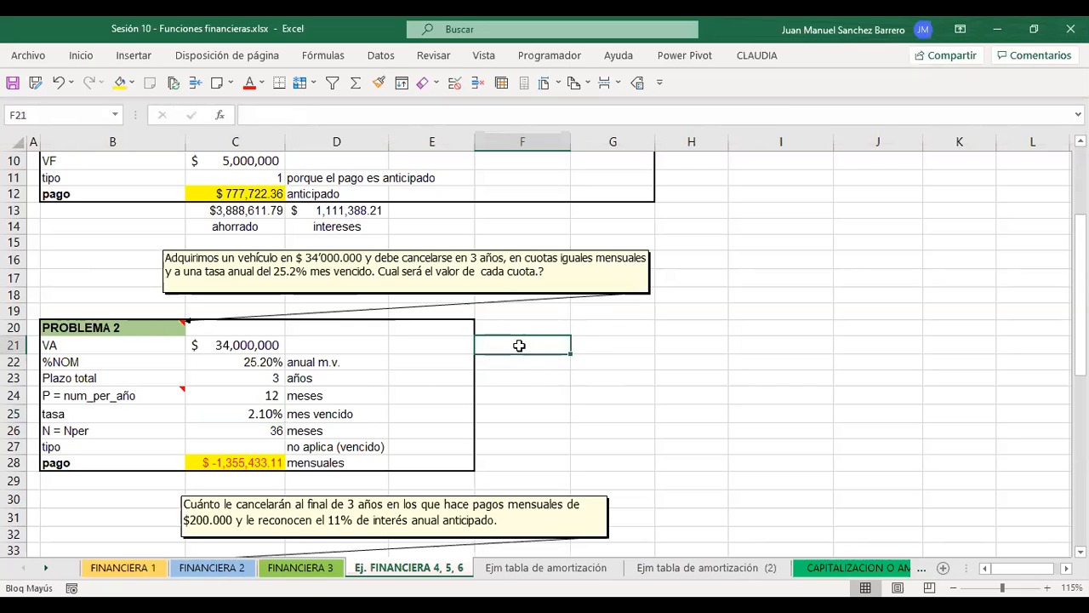
click(237, 361)
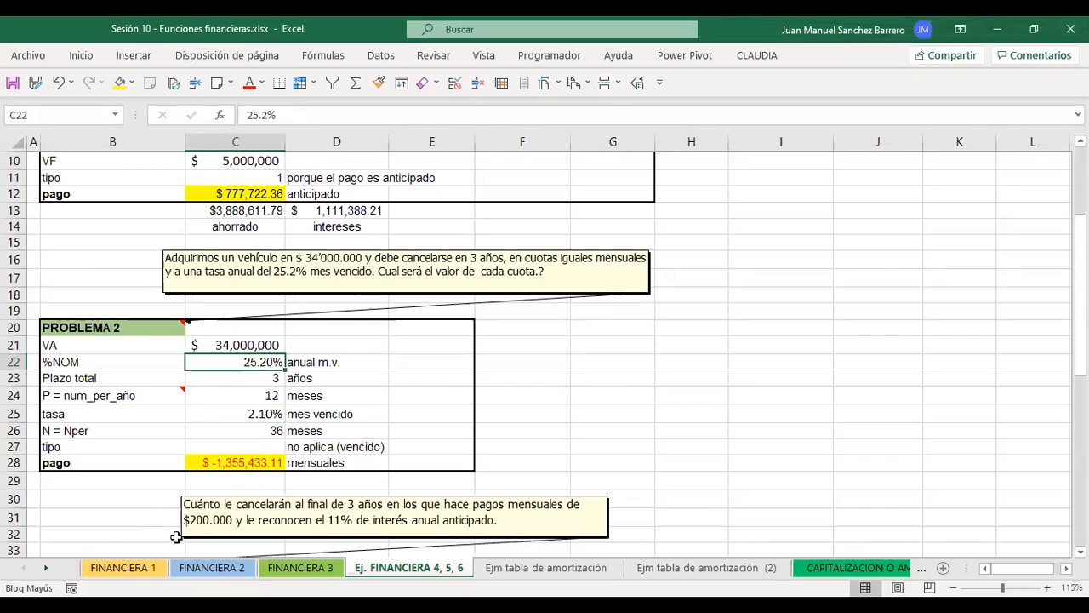
click(68, 605)
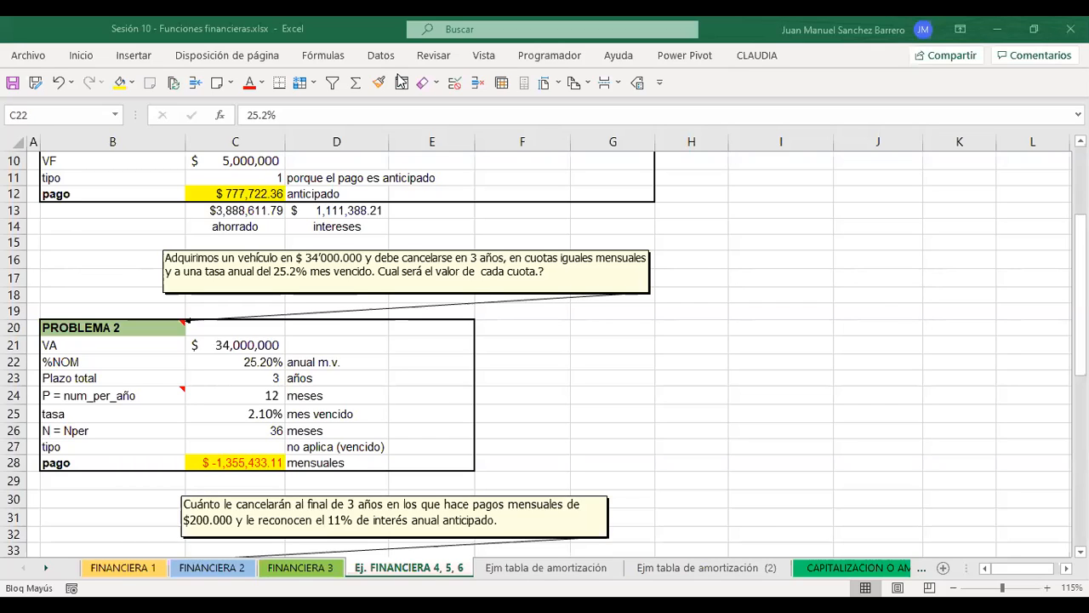
click(1041, 81)
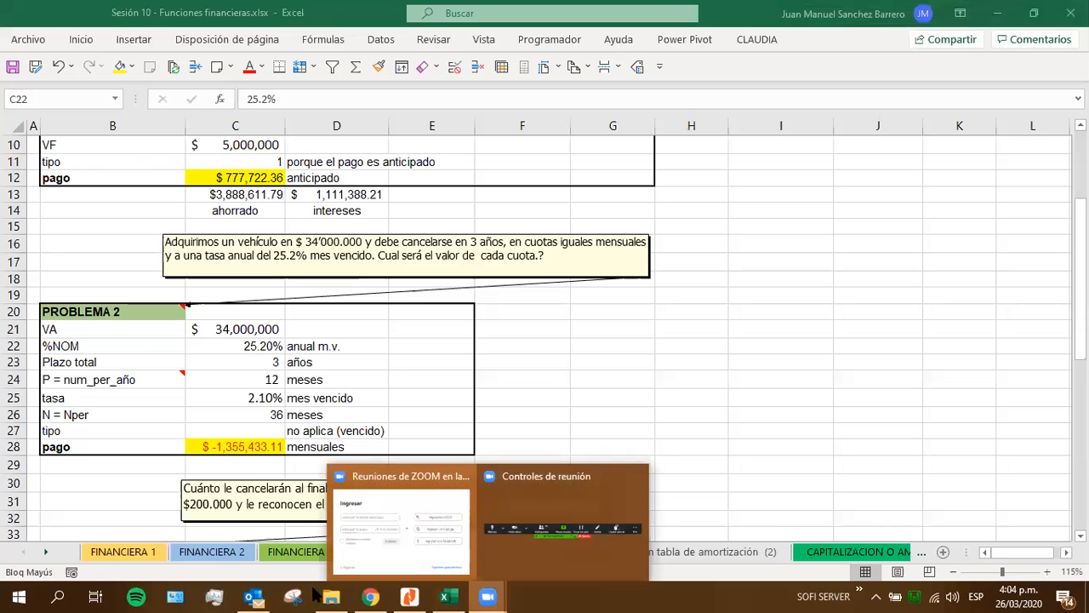
Search Windows for "PANEL DE" and open Panel de control, placing its window over the workbook.
click(60, 596)
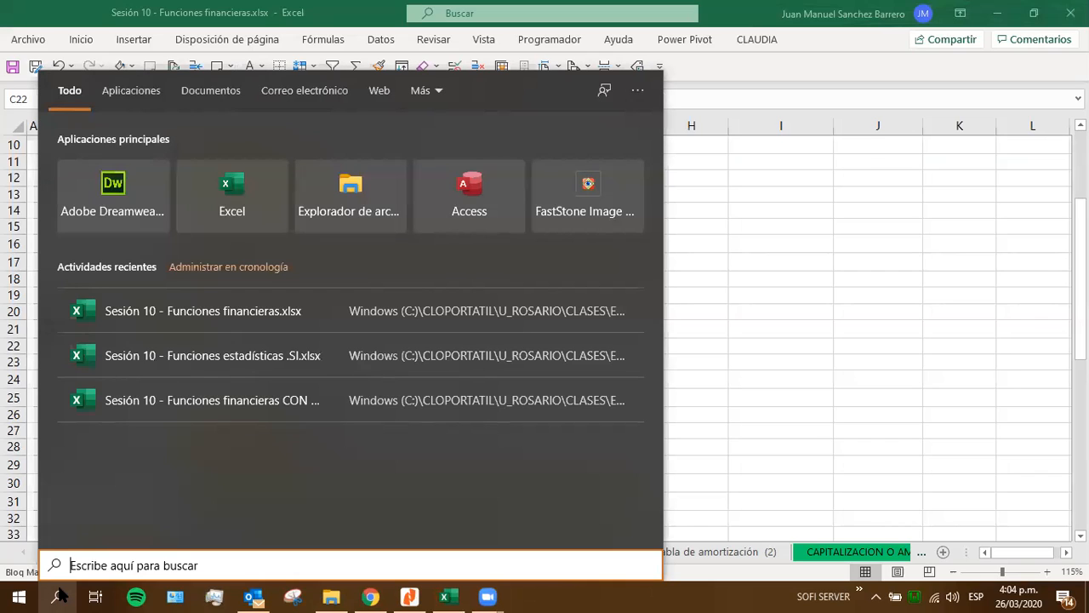
text(PANEL DE)
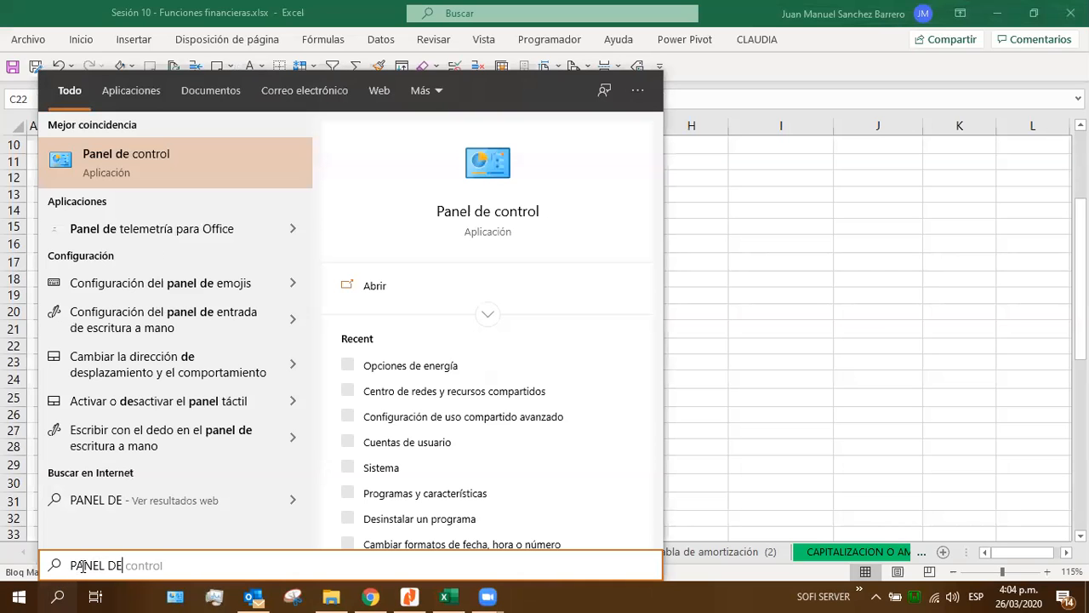
click(105, 180)
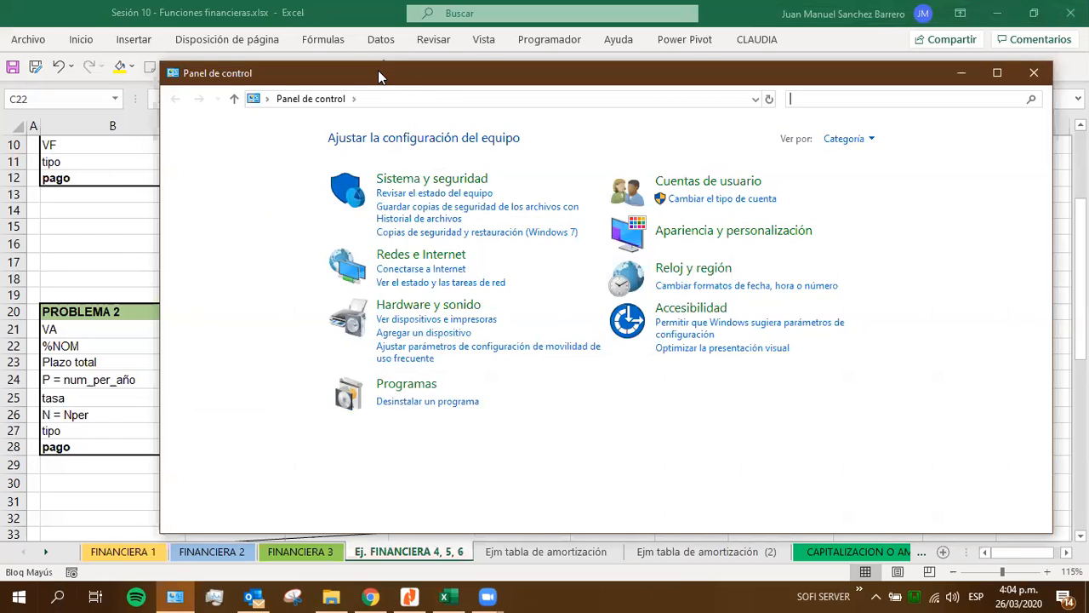
drag(378, 74, 314, 95)
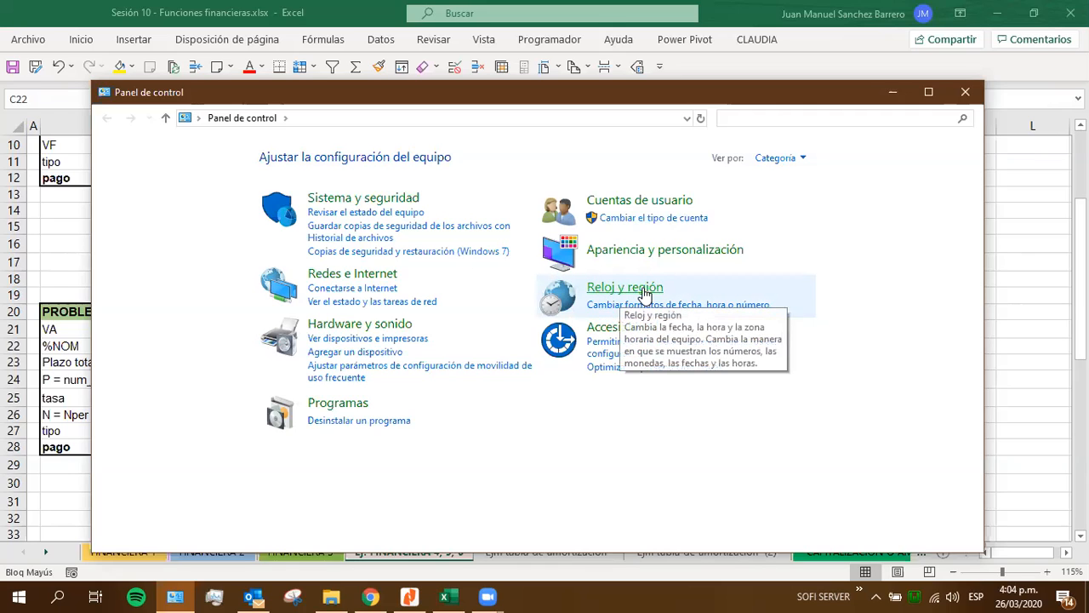
Open the date, time and number format settings in Región and go to their additional configuration.
click(610, 308)
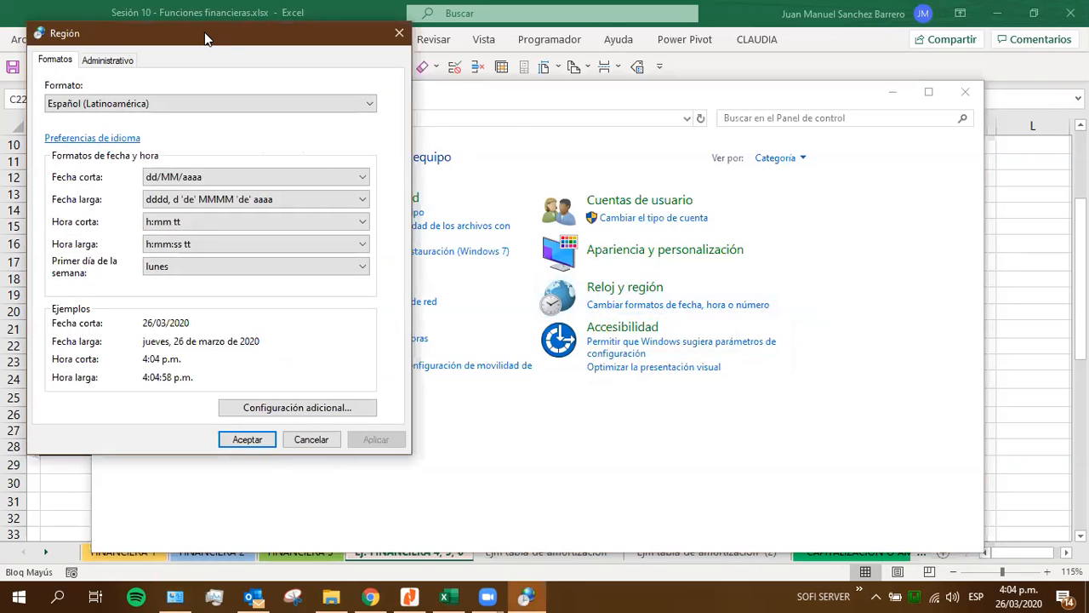
drag(204, 40, 356, 84)
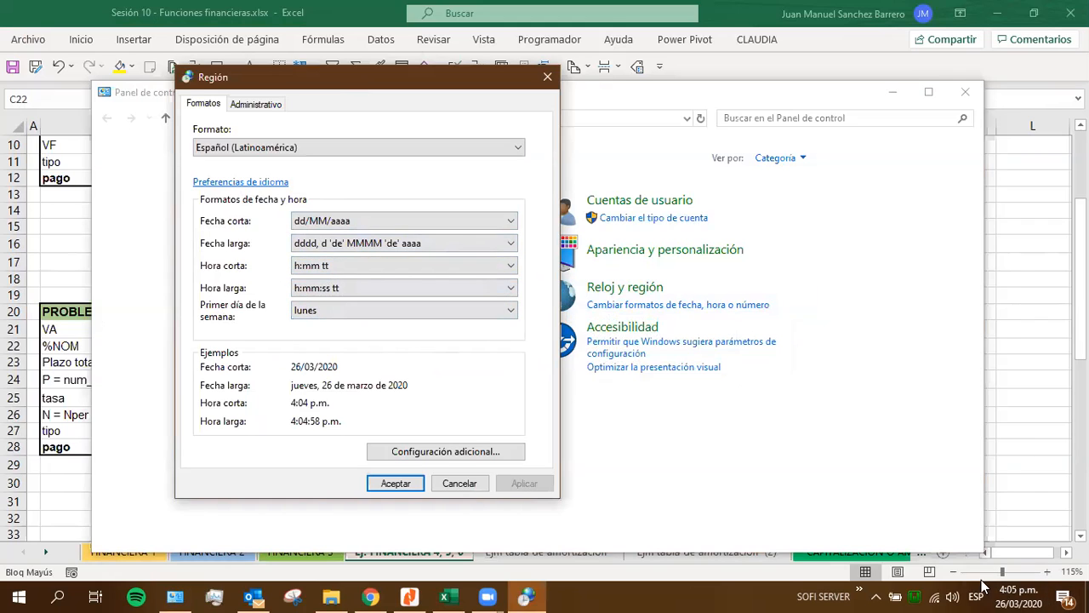
mouse_move(1032, 593)
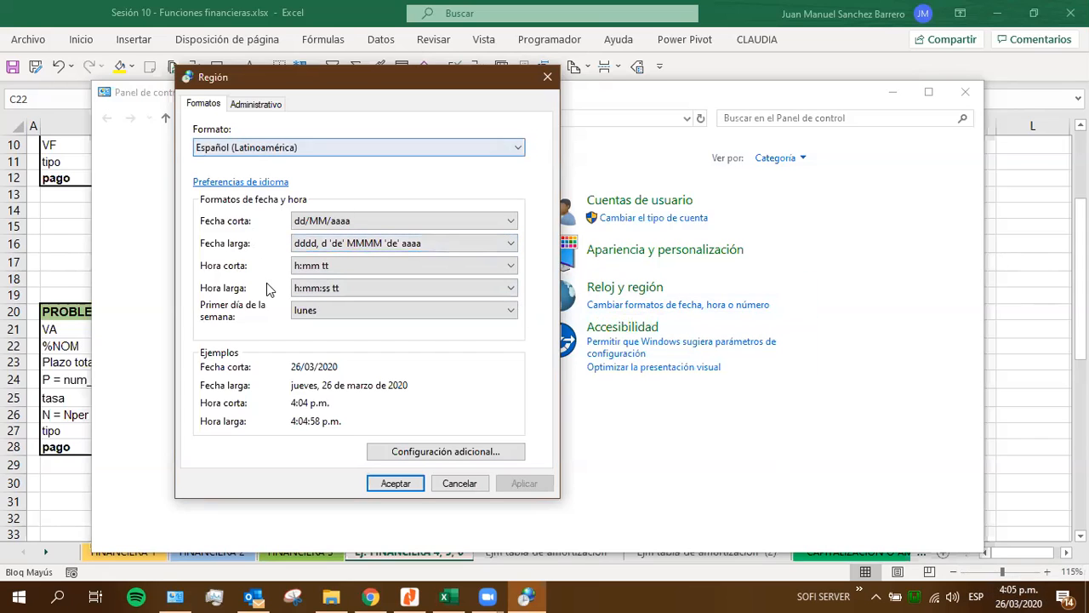
click(437, 454)
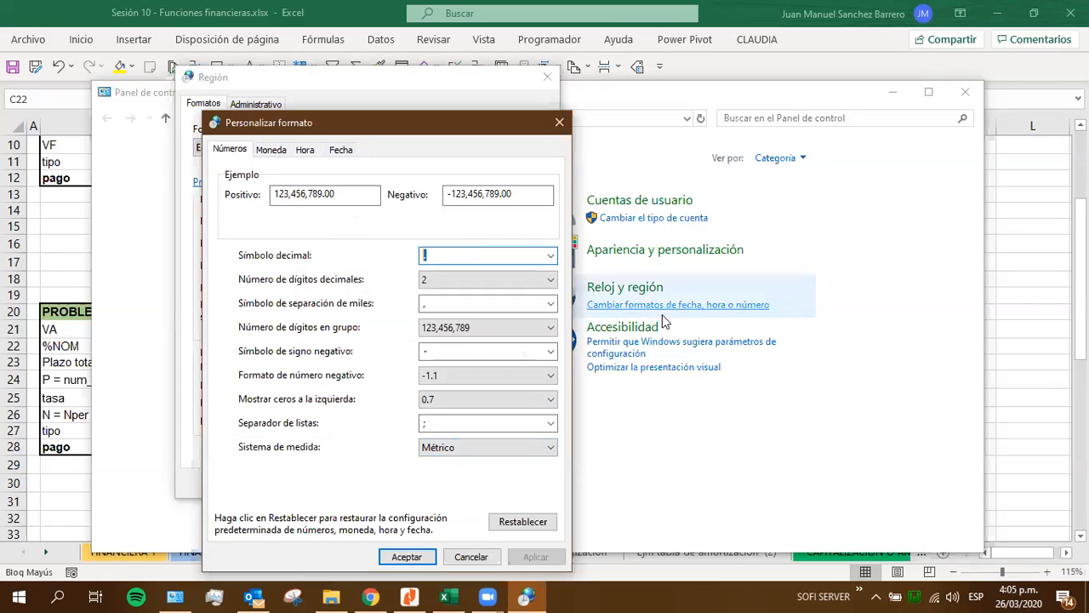
Set the decimal symbol to a comma and the thousands separator symbol to a period.
double_click(457, 257)
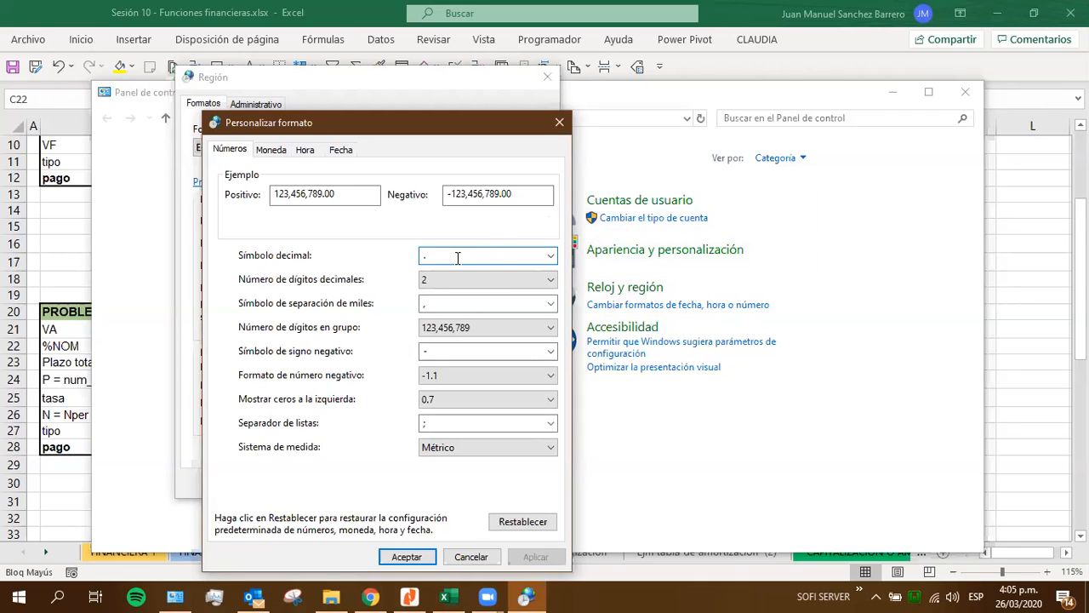
text(,)
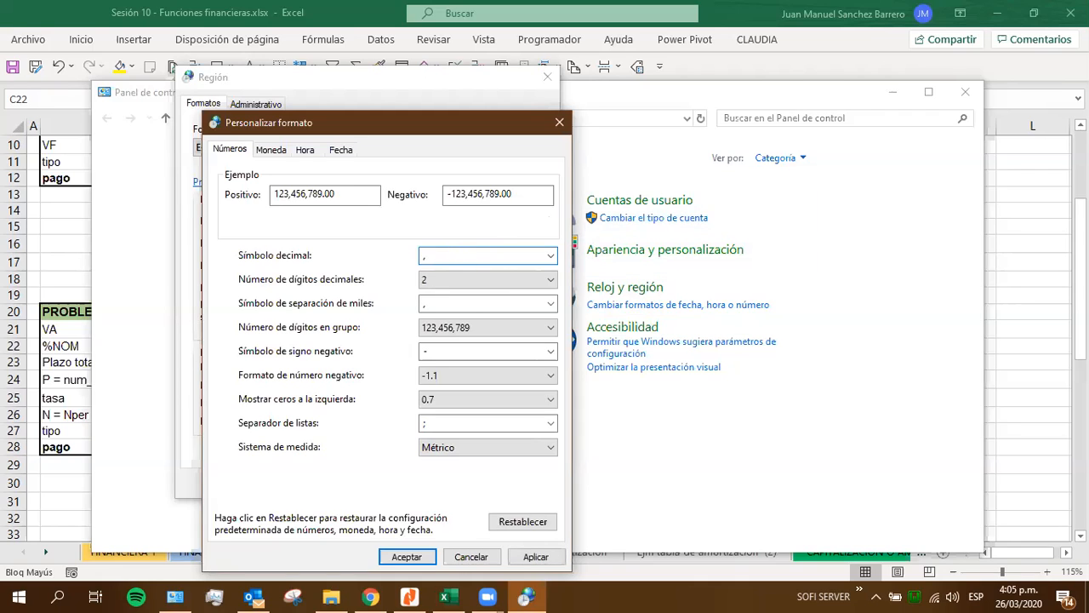
click(429, 282)
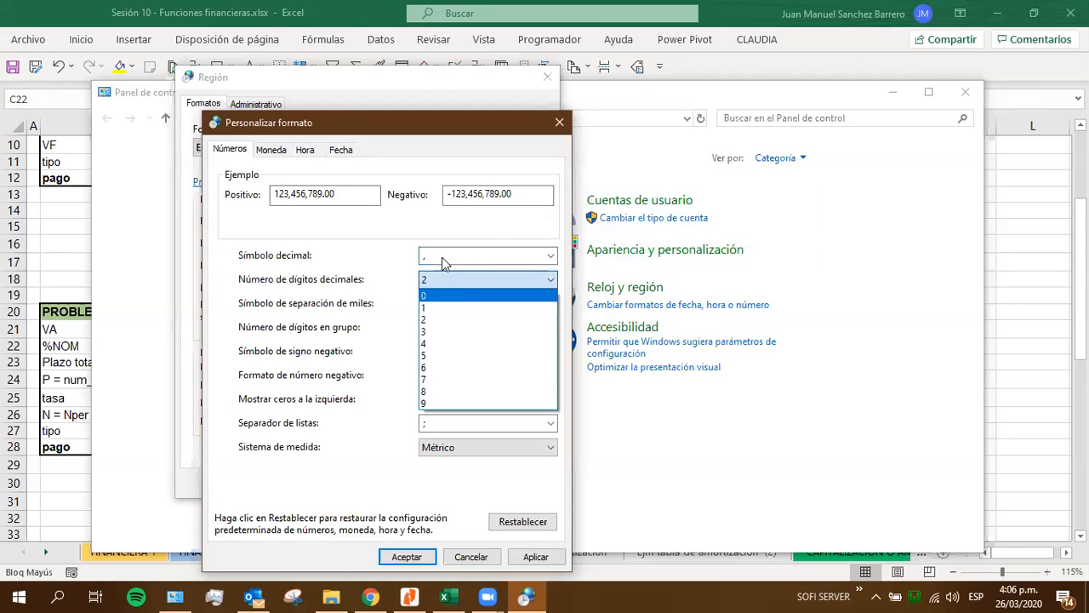
click(390, 252)
click(433, 307)
text(.)
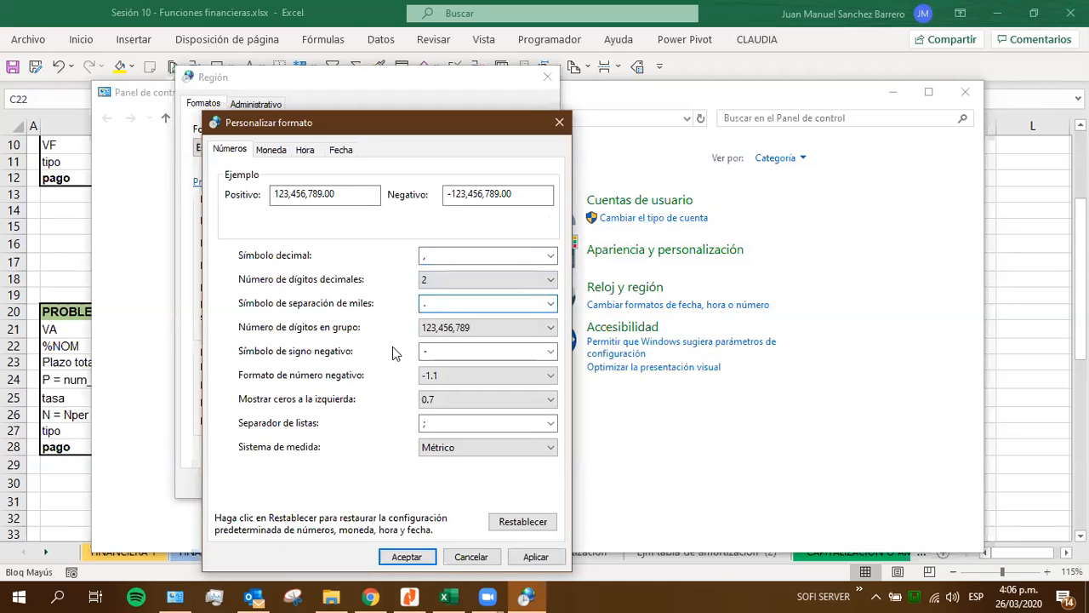
Review the available options for digit grouping, negative number format and leading zeros without changing them.
click(443, 332)
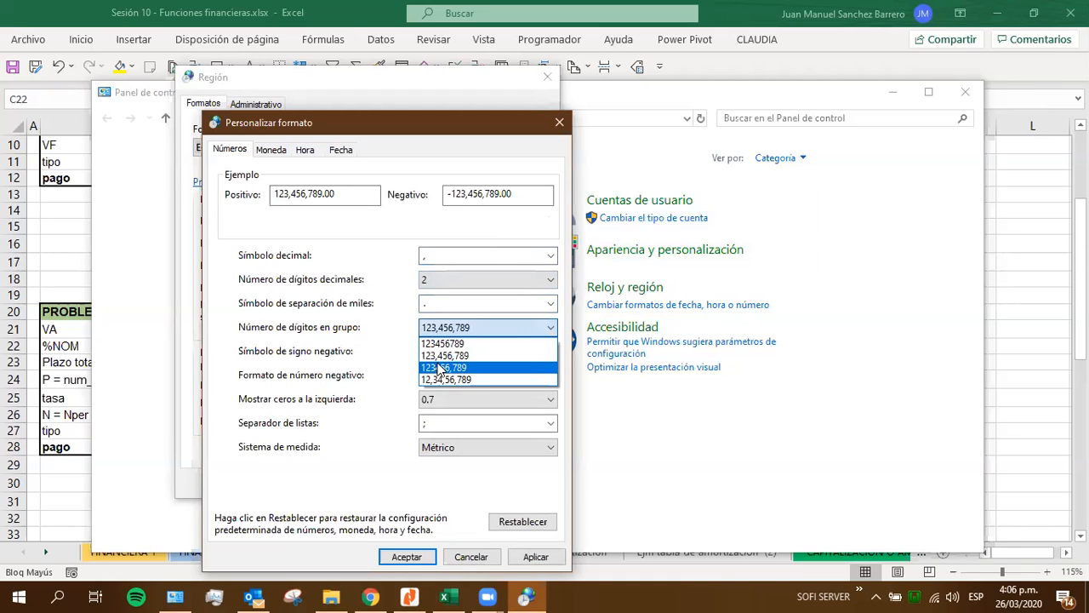
click(397, 321)
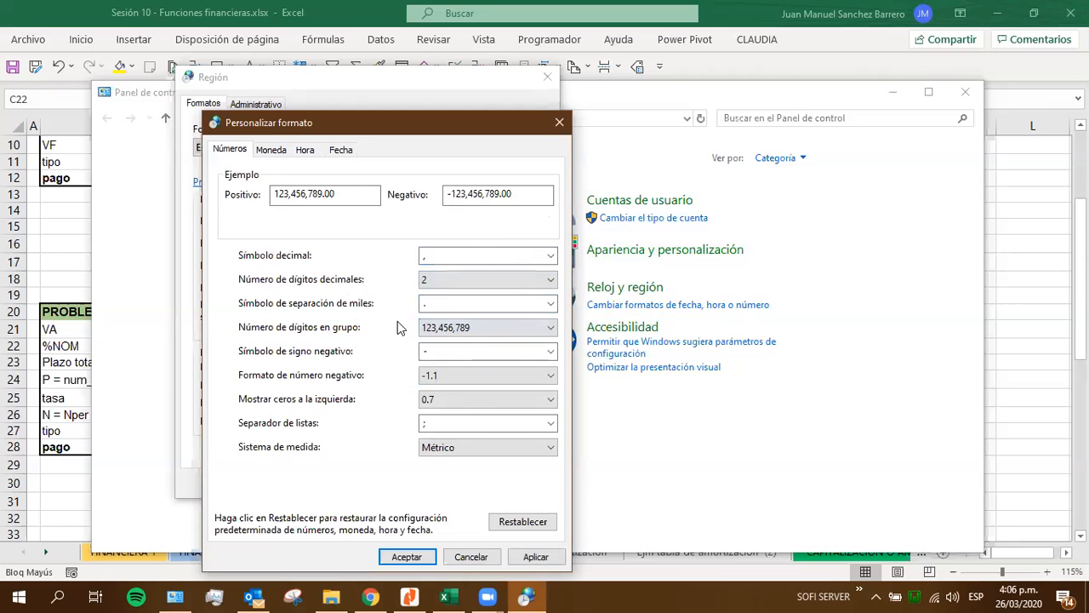
click(434, 379)
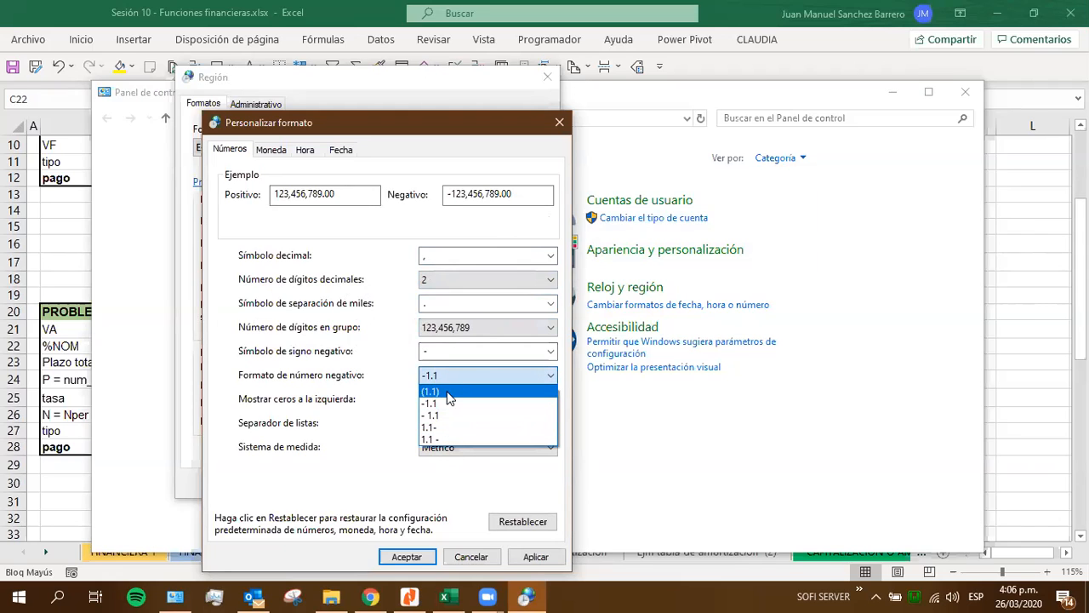
click(391, 384)
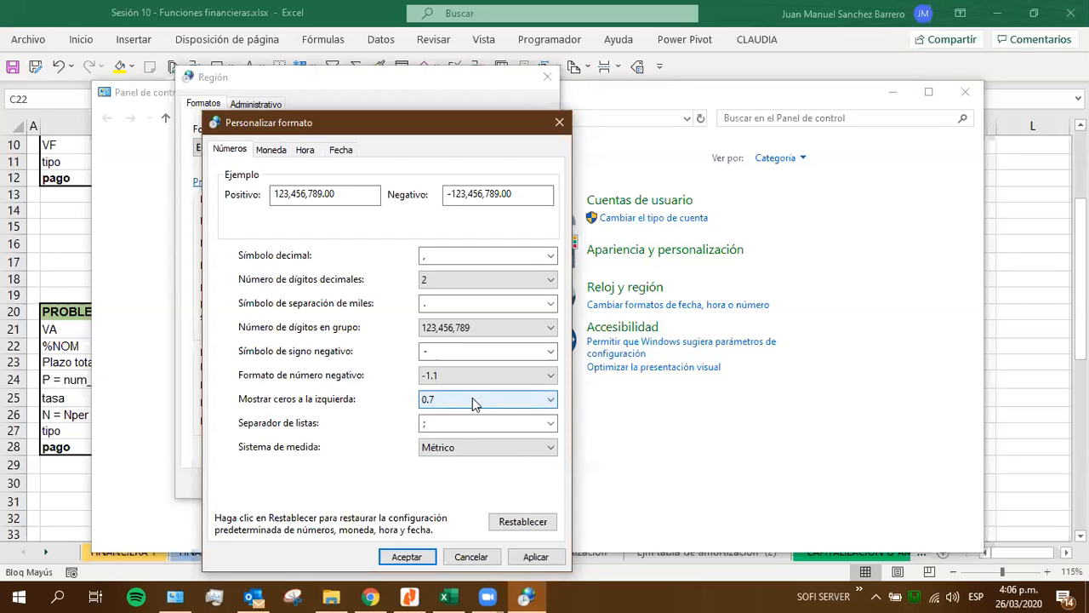
click(427, 404)
click(425, 406)
click(429, 406)
click(428, 406)
Compare the list separator setting with the argument separators in the PAGO formula in C28 of the Excel workbook.
click(435, 423)
double_click(435, 423)
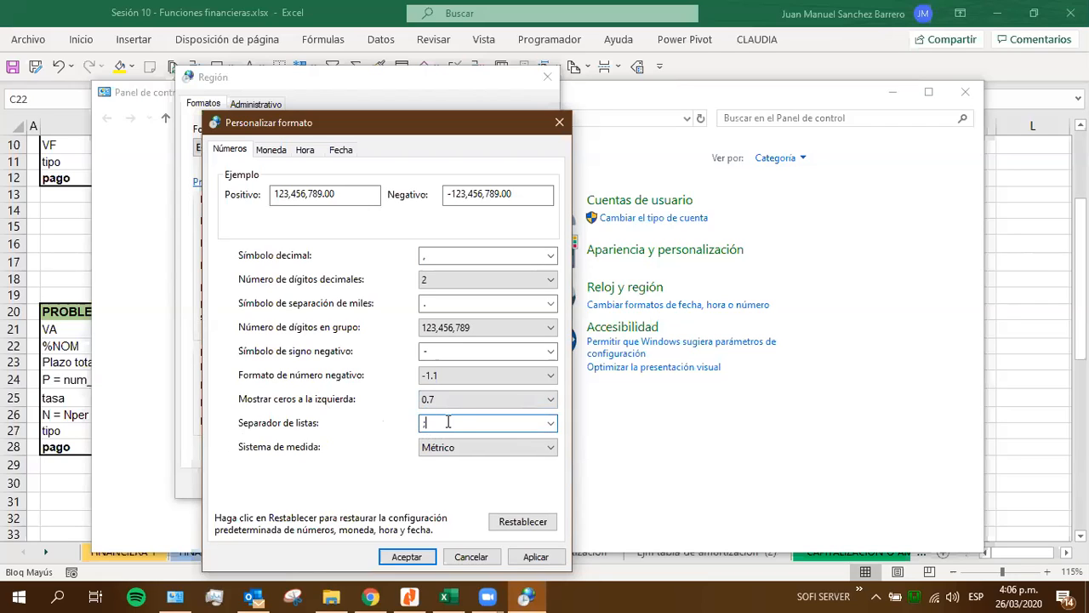
drag(459, 428, 404, 420)
click(445, 423)
click(443, 596)
click(241, 448)
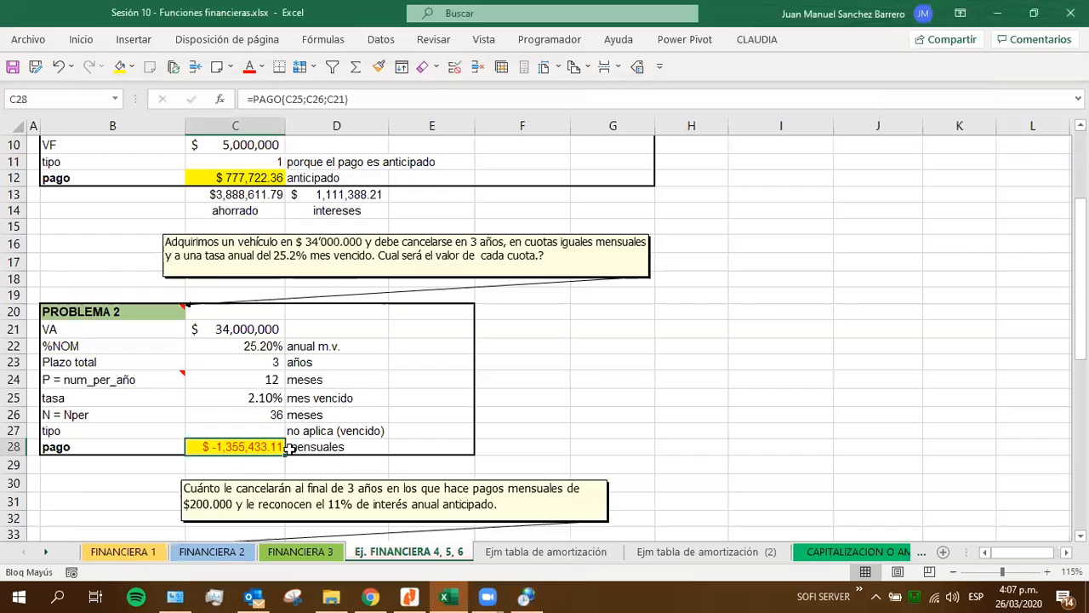
double_click(241, 447)
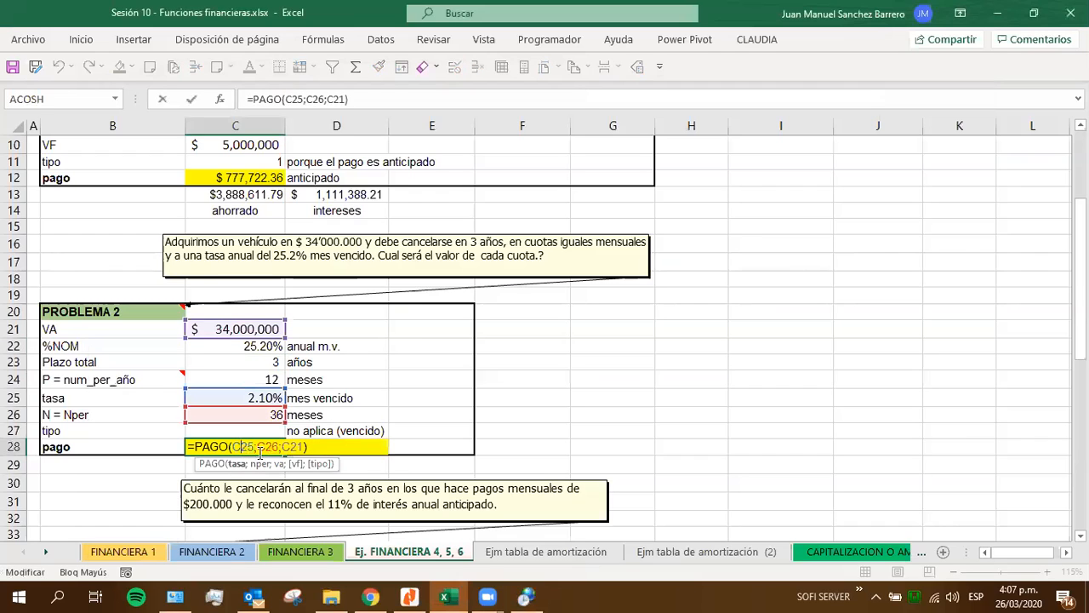
click(282, 448)
key(ctrl+Return)
click(526, 596)
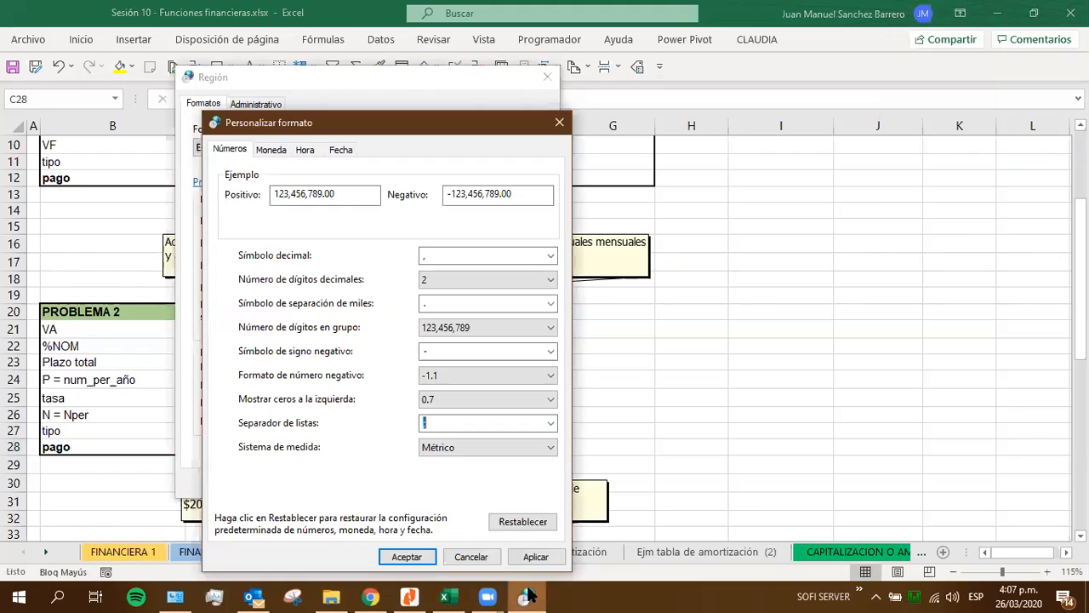
click(466, 420)
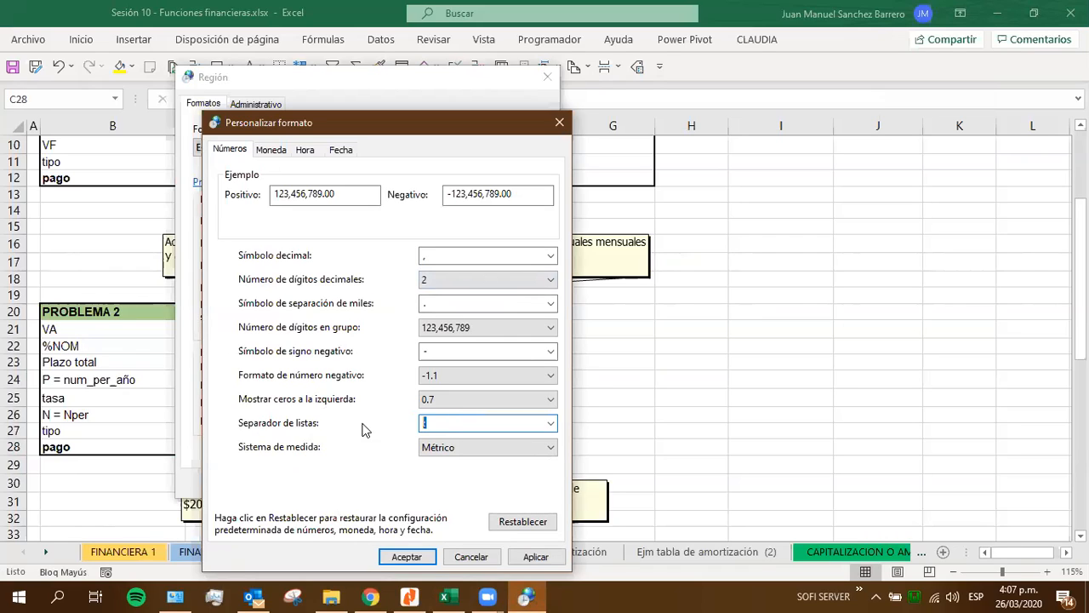
drag(506, 423, 394, 432)
drag(427, 424, 391, 421)
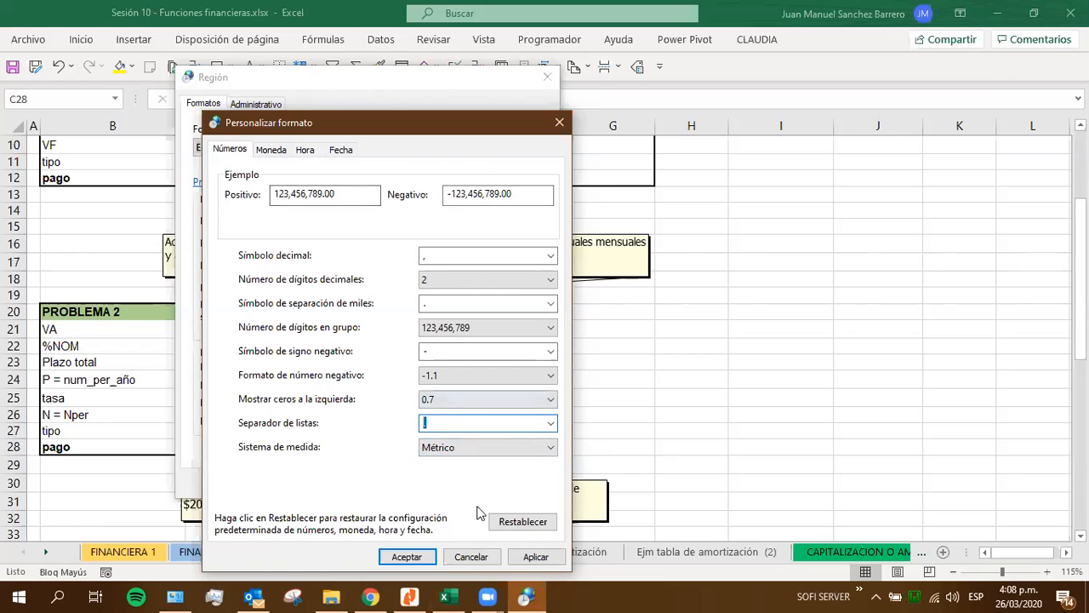
click(479, 557)
Reopen the additional configuration in Región and set the decimal symbol to a comma and the thousands separator symbol to a period.
click(432, 453)
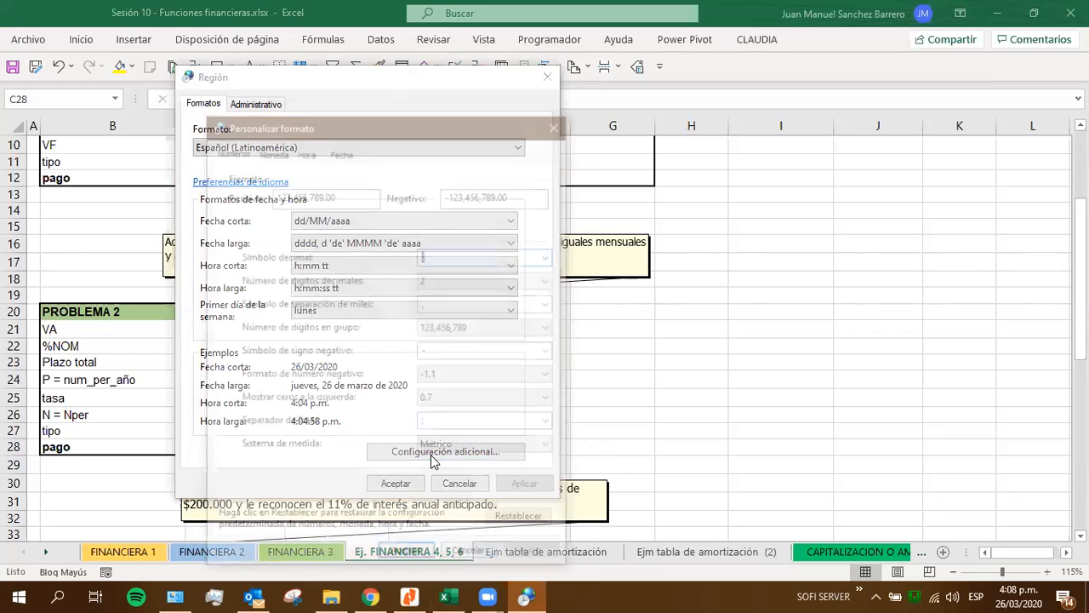
double_click(441, 423)
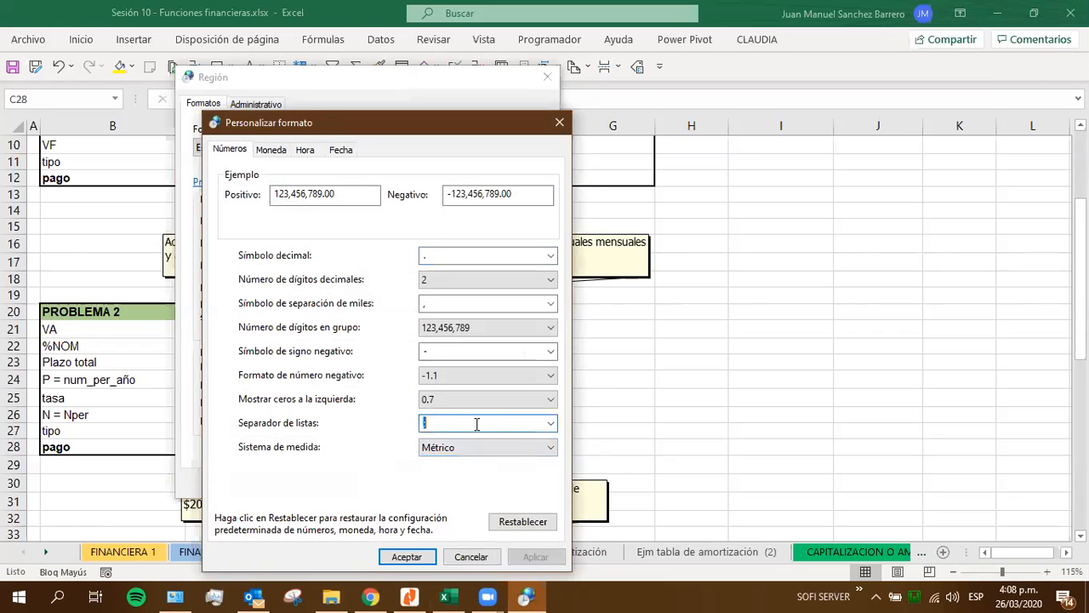
click(458, 426)
double_click(440, 256)
click(425, 256)
double_click(438, 302)
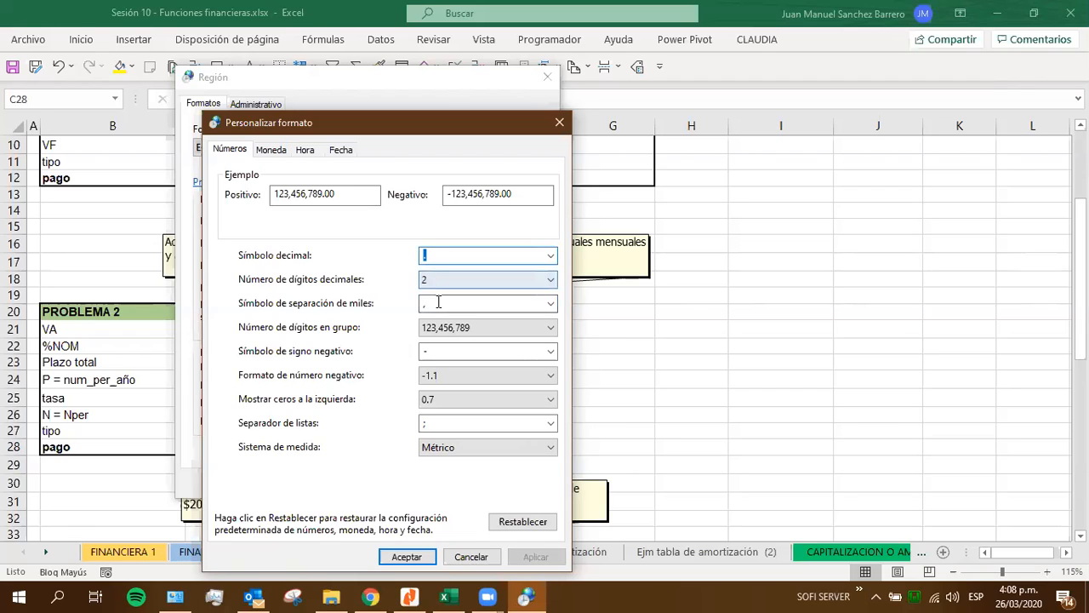
double_click(448, 256)
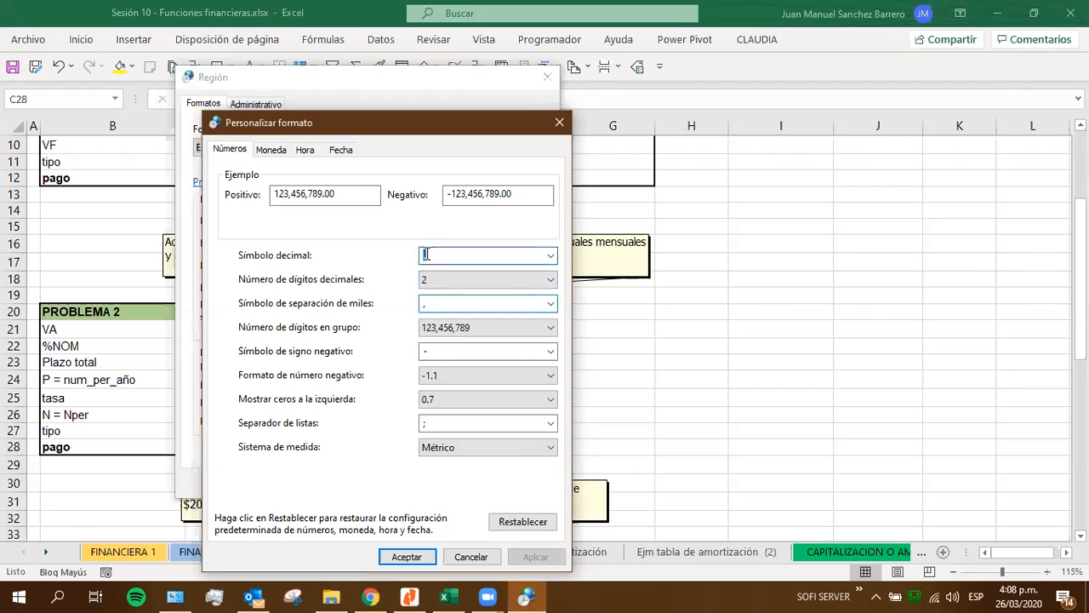
text(,)
click(427, 303)
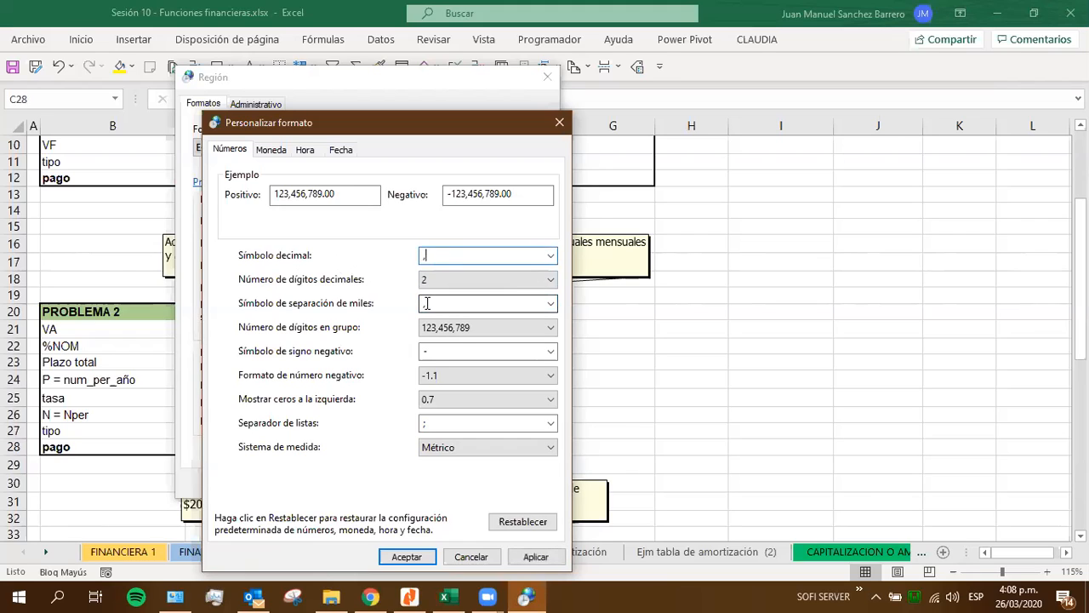
key(BackSpace)
text(.)
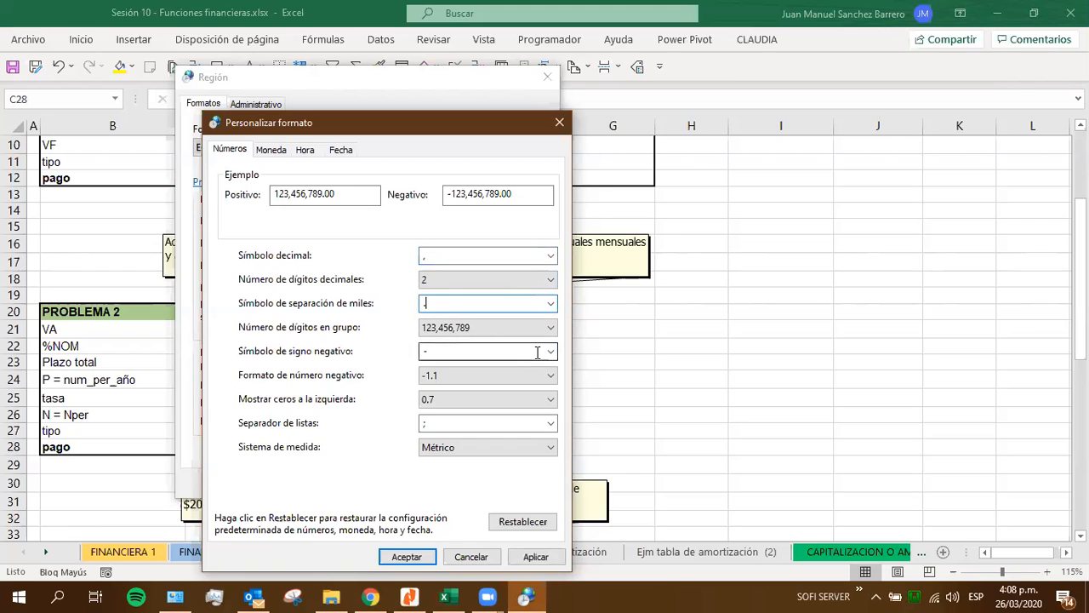
Keep the semicolon as list separator, then apply and accept the customized number format and the Región settings.
click(426, 423)
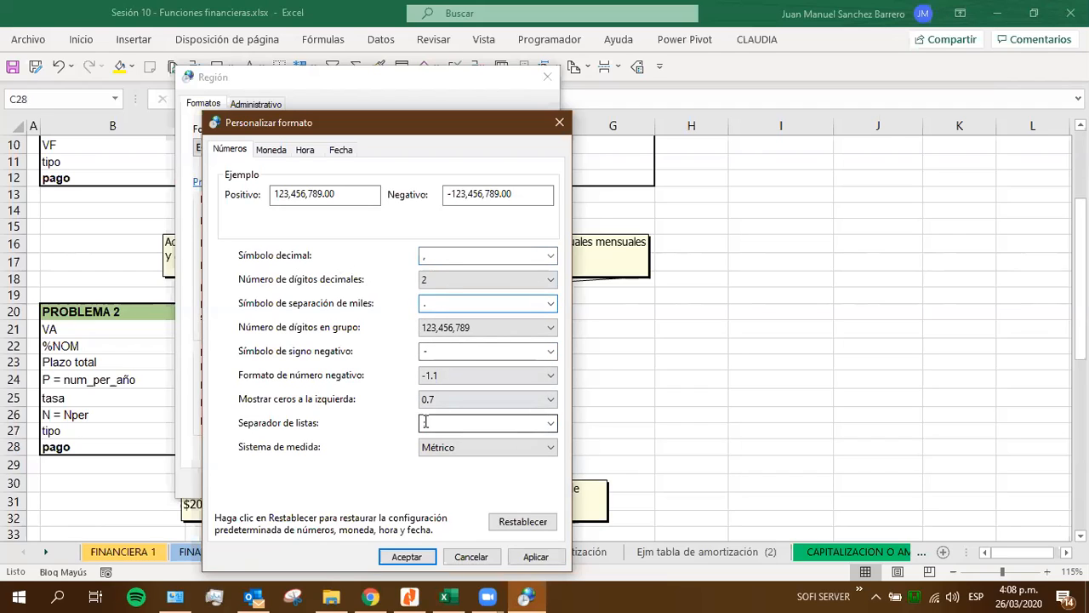
click(472, 449)
click(440, 304)
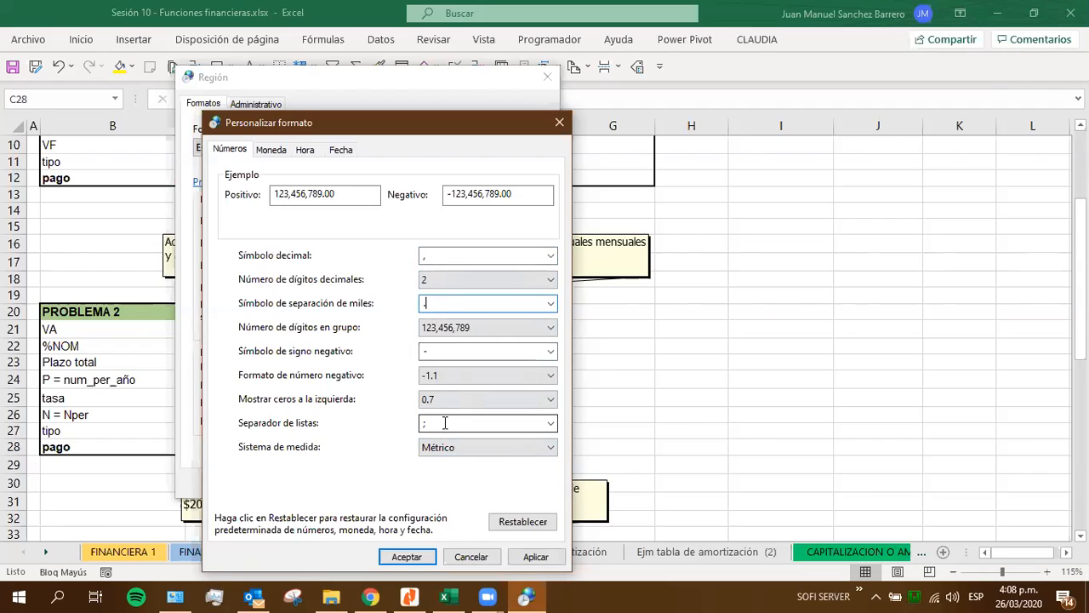
click(537, 559)
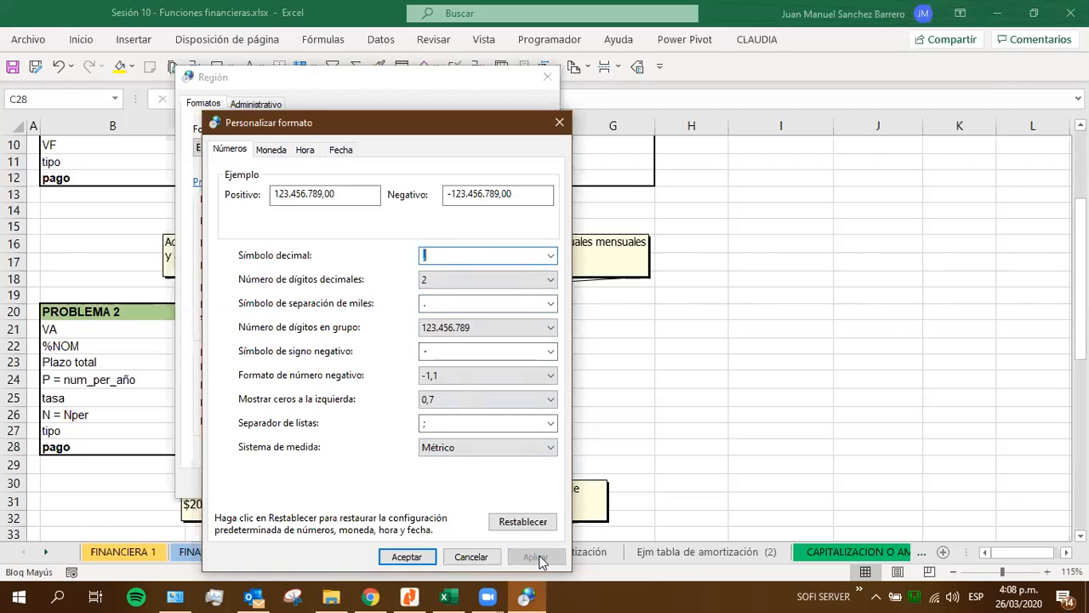
click(403, 556)
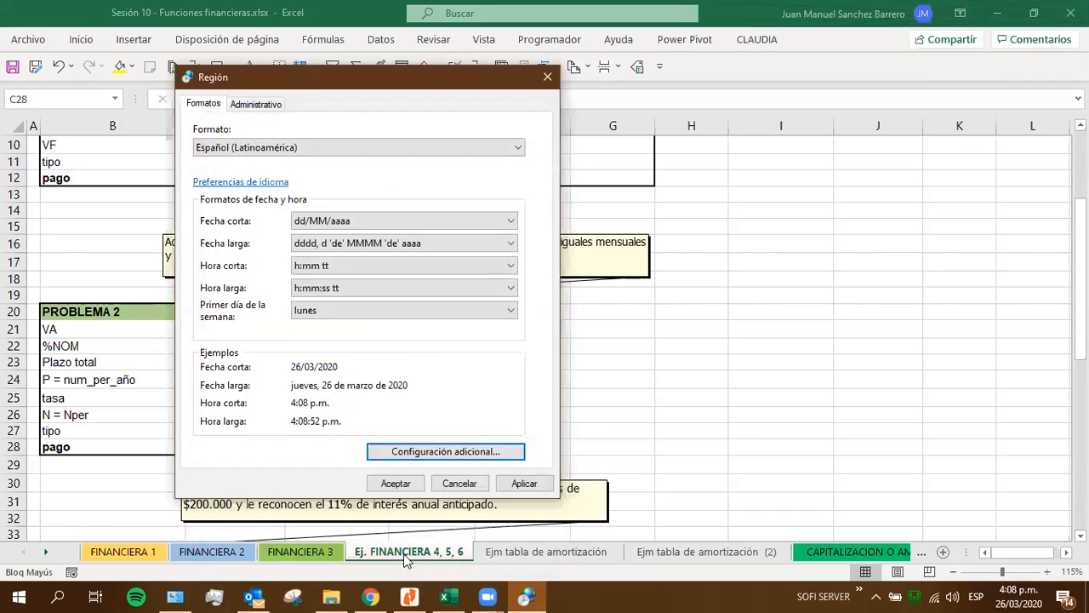
click(519, 483)
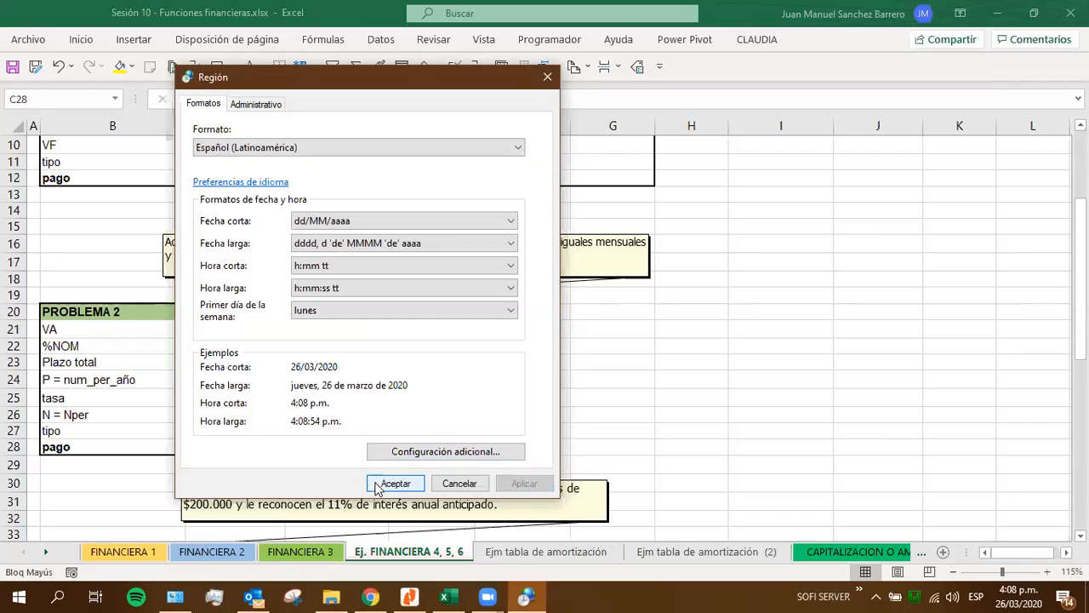
click(378, 485)
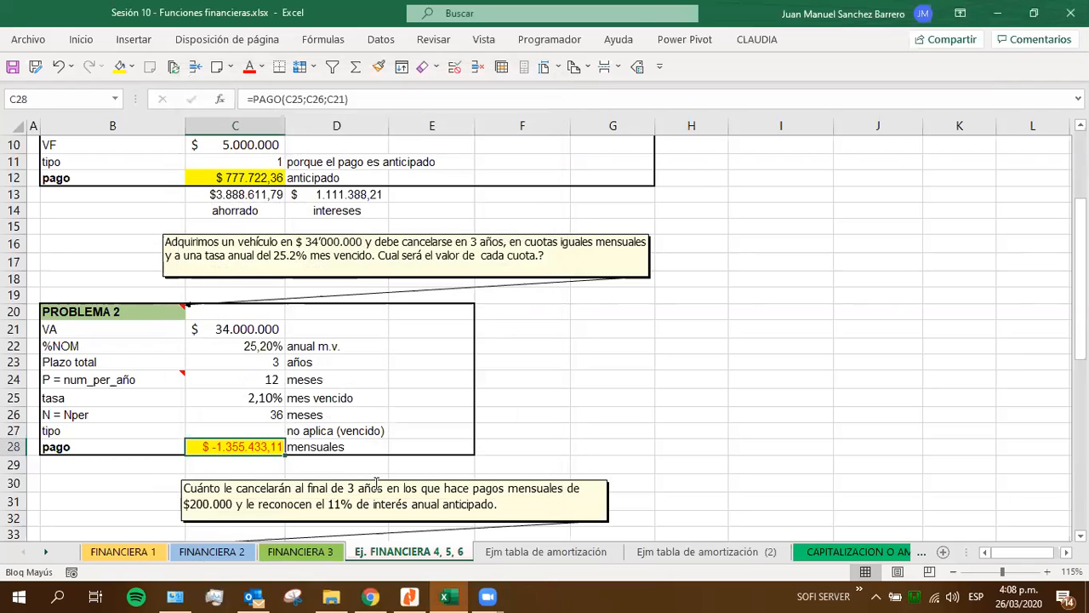
Check the decimal display of the rates in C22 and C25 and the argument separators of the PAGO formula in C28.
click(222, 344)
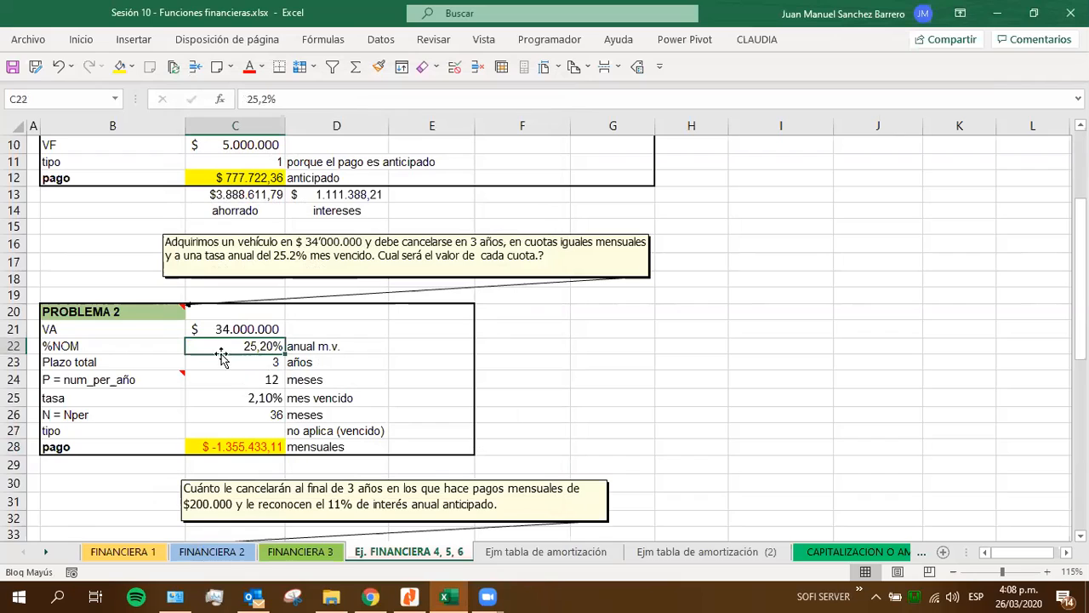
click(232, 400)
click(220, 346)
click(223, 446)
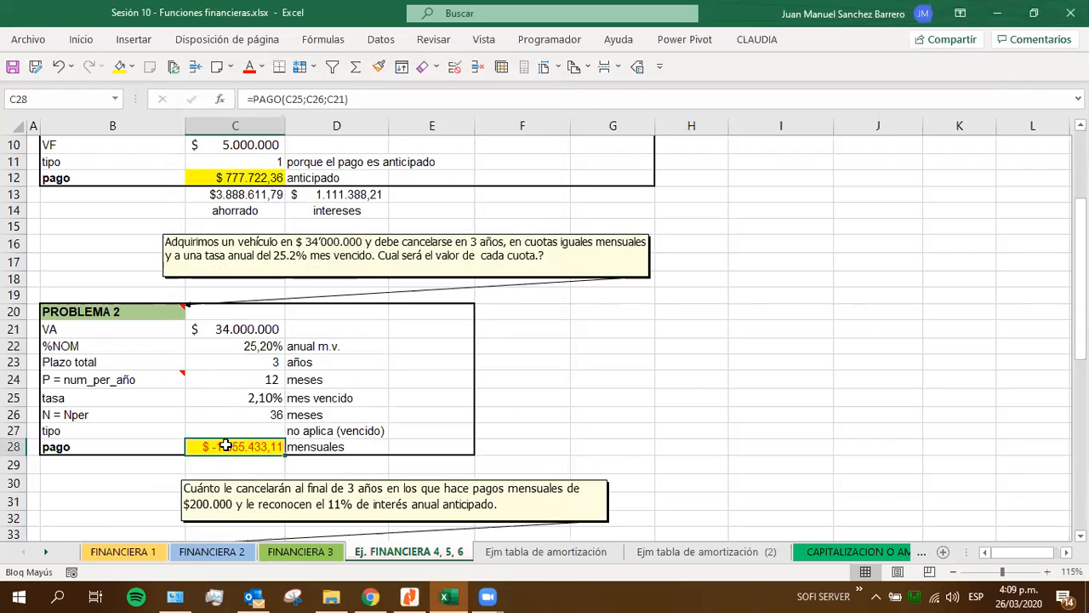
double_click(221, 446)
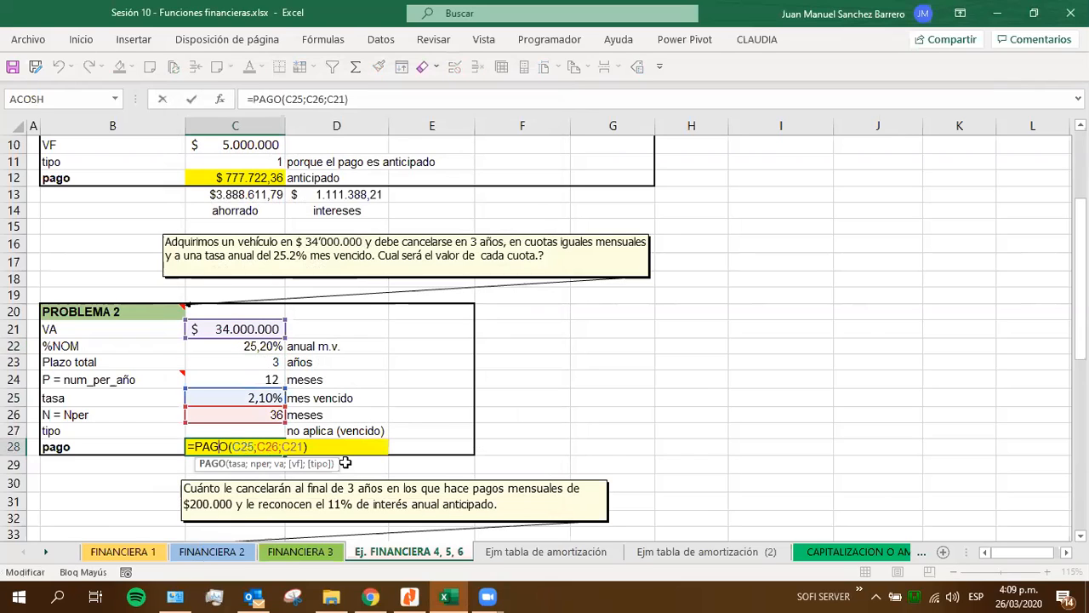
key(Escape)
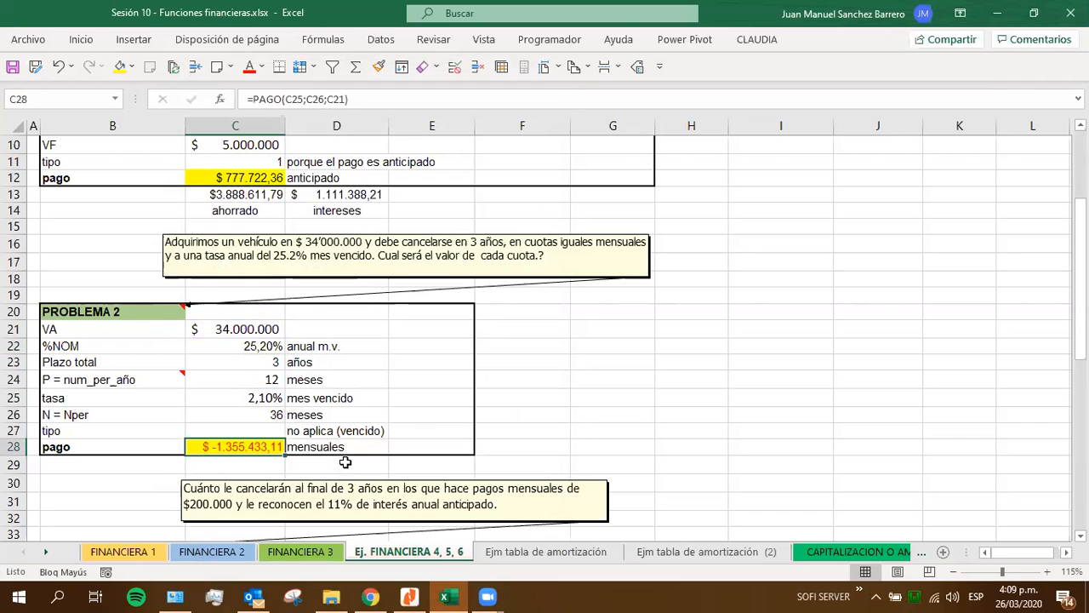
Enter 200000 as the Importe del pago in C39 of PROBLEMA 3.
scroll(147, 402, down, 2)
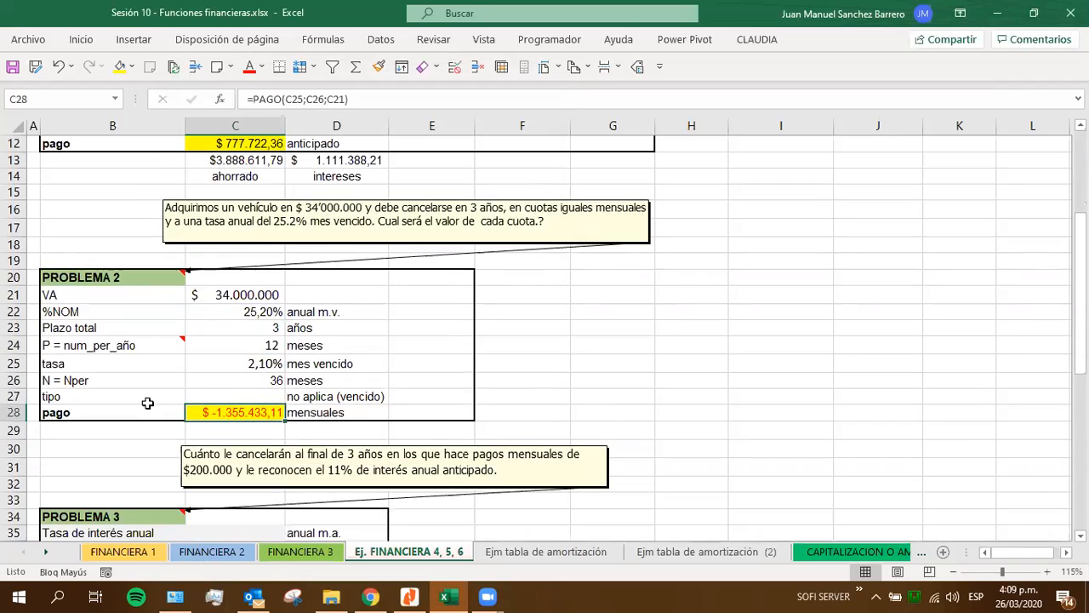
scroll(148, 402, down, 3)
click(92, 367)
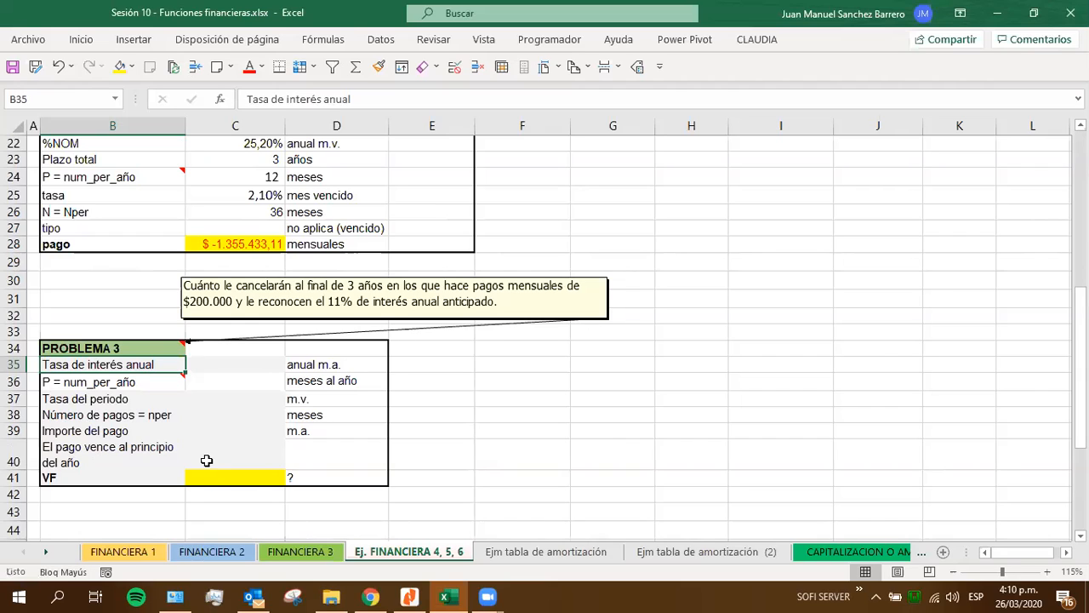
click(92, 410)
click(103, 430)
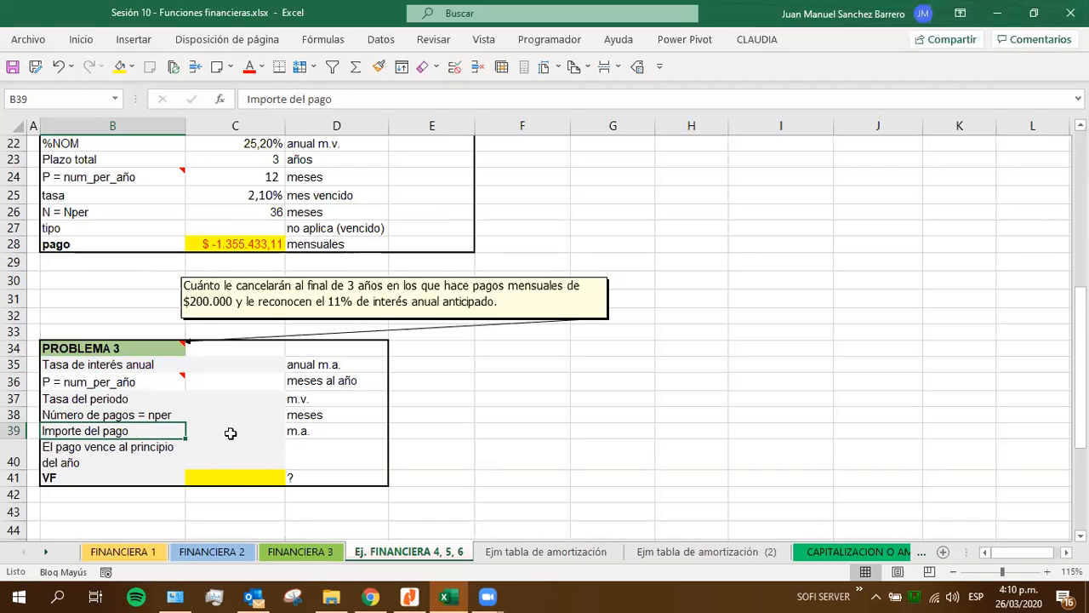
click(249, 433)
text(200000)
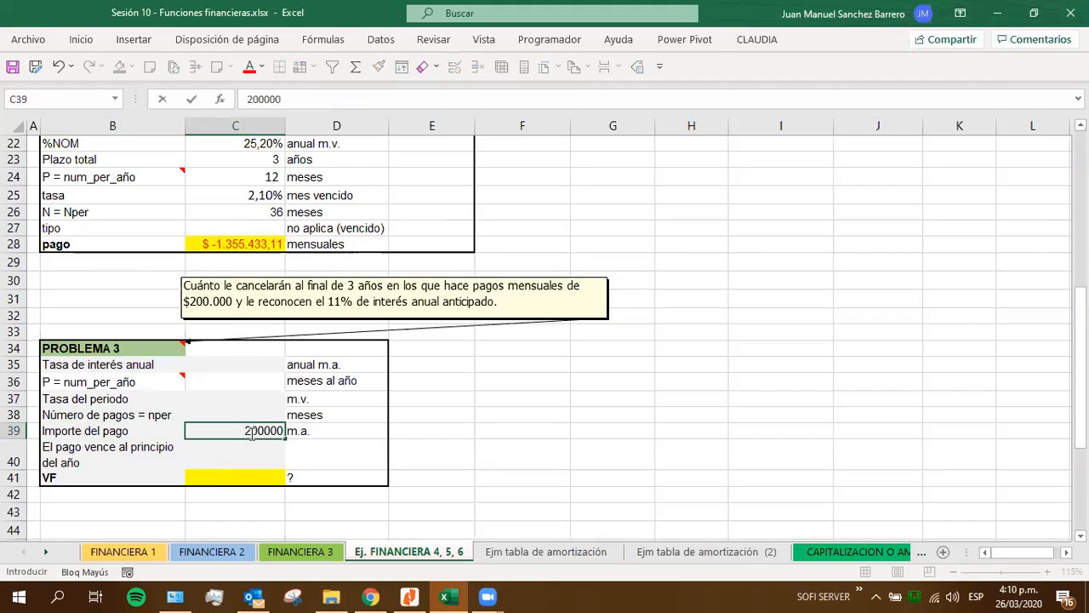
key(Return)
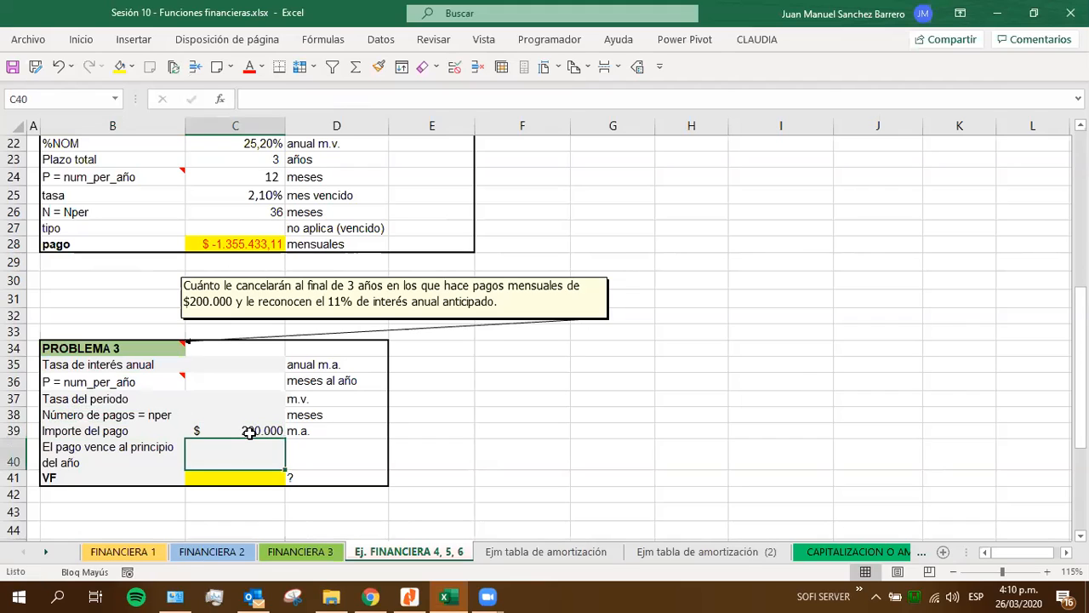
key(Down)
key(Down)
key(Down)
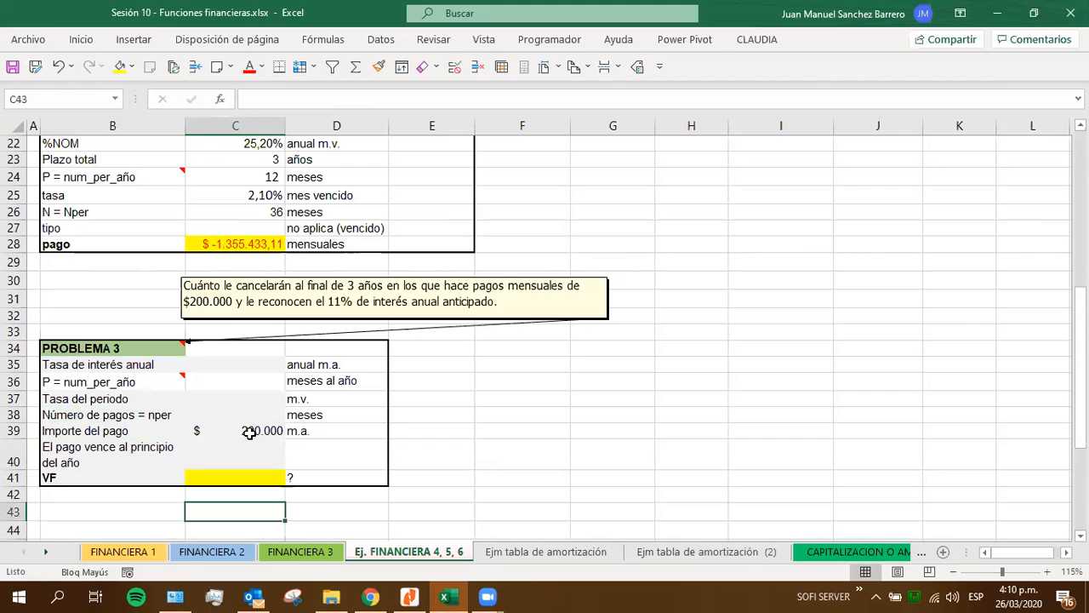
click(249, 433)
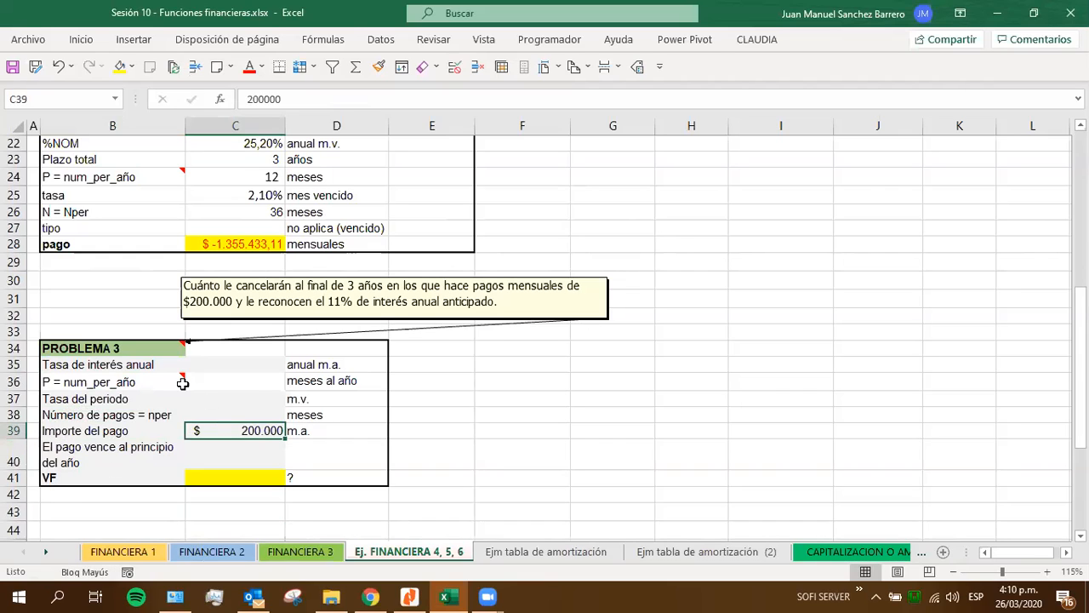
Enter 1 in C40 as the payment type for payments due at the beginning.
click(159, 447)
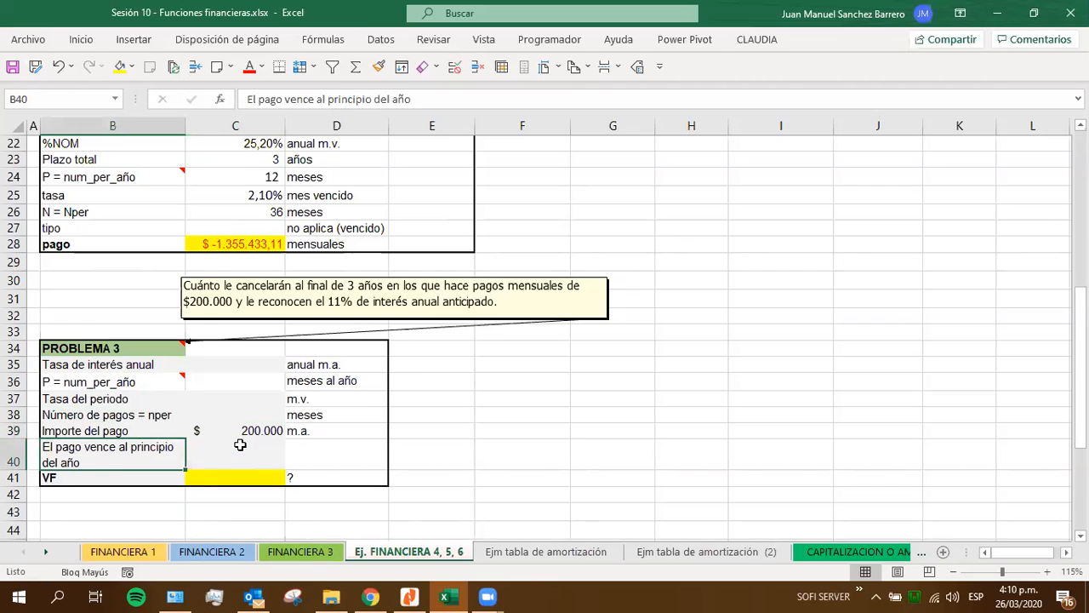
click(238, 442)
text(1)
key(Return)
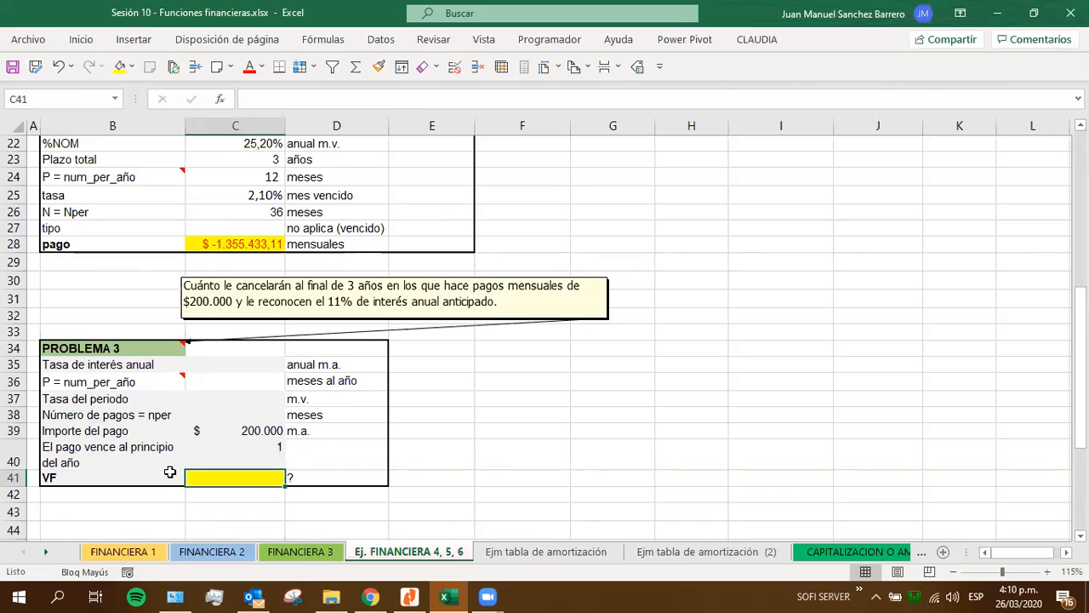
Widen column B slightly and append "(Tipo)" to the payment-due label in B40.
drag(185, 126, 207, 126)
click(128, 455)
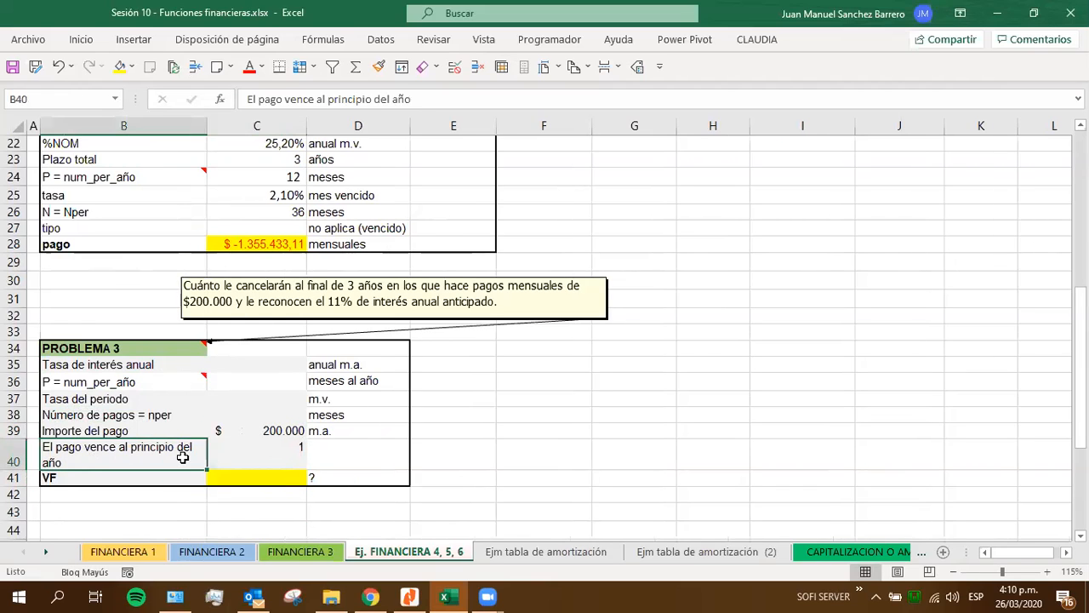
double_click(90, 459)
text((TIPO))
key(BackSpace)
key(BackSpace)
key(BackSpace)
key(BackSpace)
key(BackSpace)
key(Caps_Lock)
text(tipo))
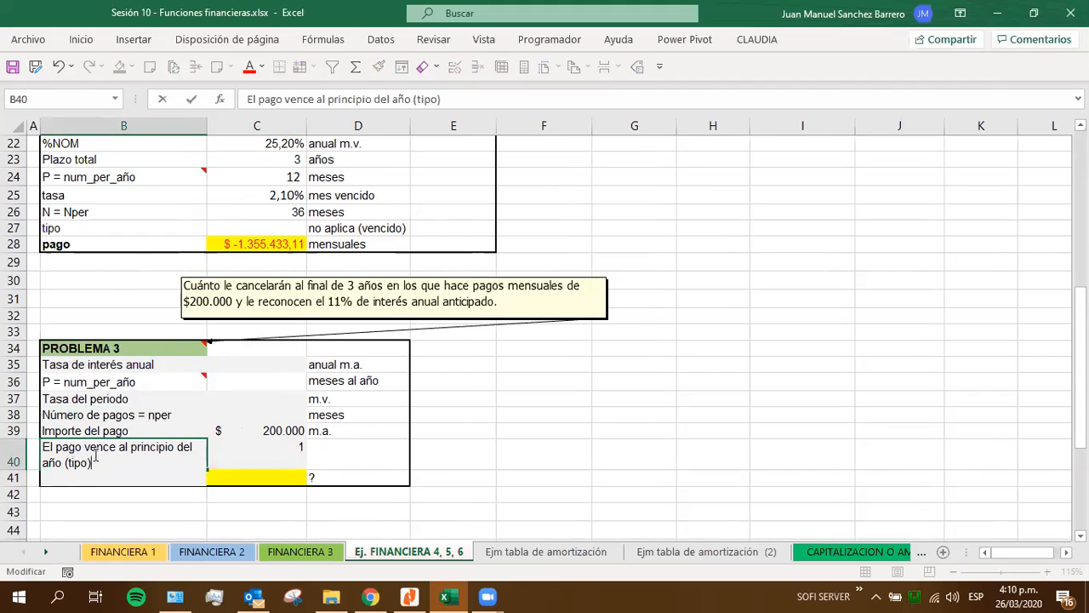
click(71, 461)
key(Delete)
text(T)
key(Return)
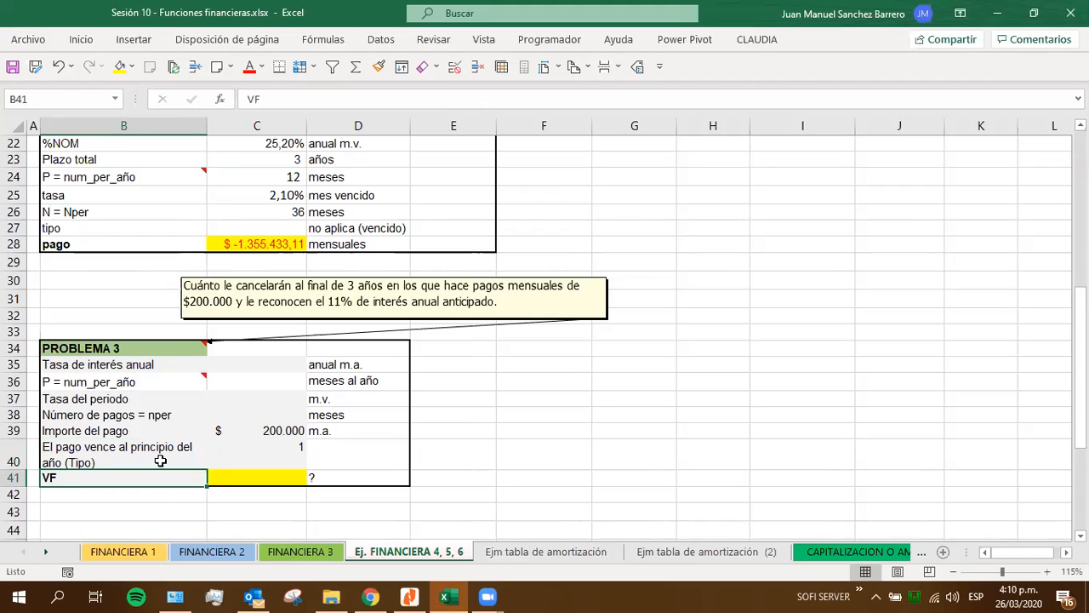
Calculate the number of payments in C38 with the formula =3*12.
click(236, 454)
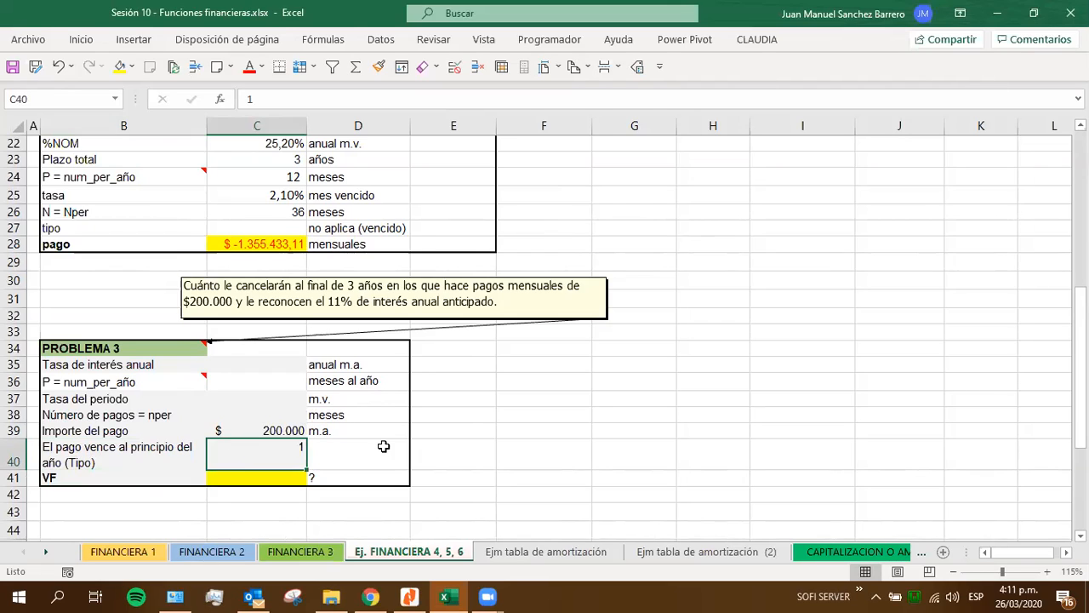
click(247, 415)
text(=)
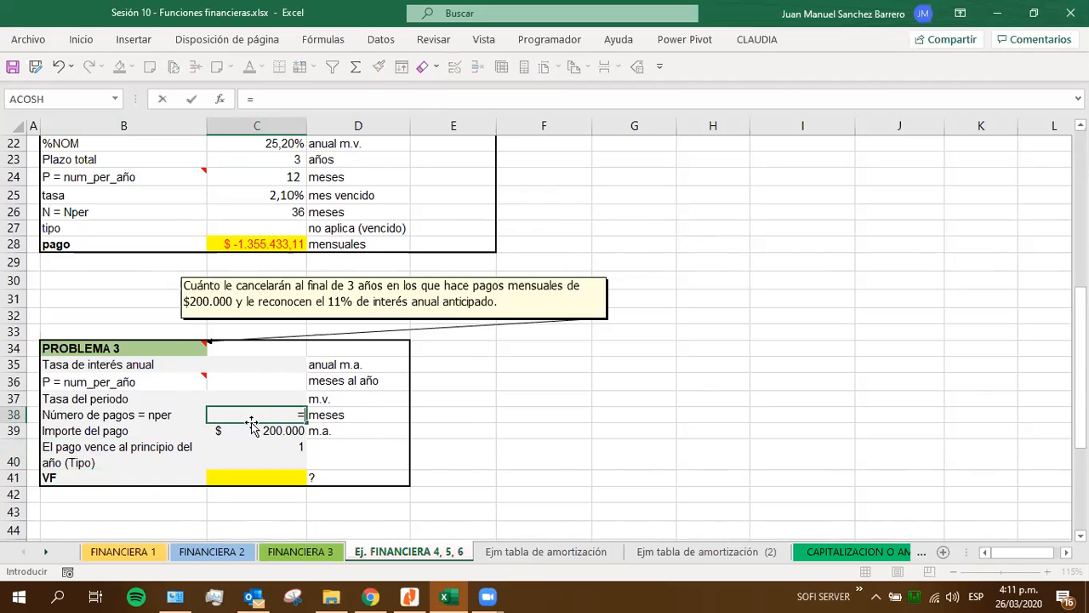
text(3*12)
key(Return)
click(252, 420)
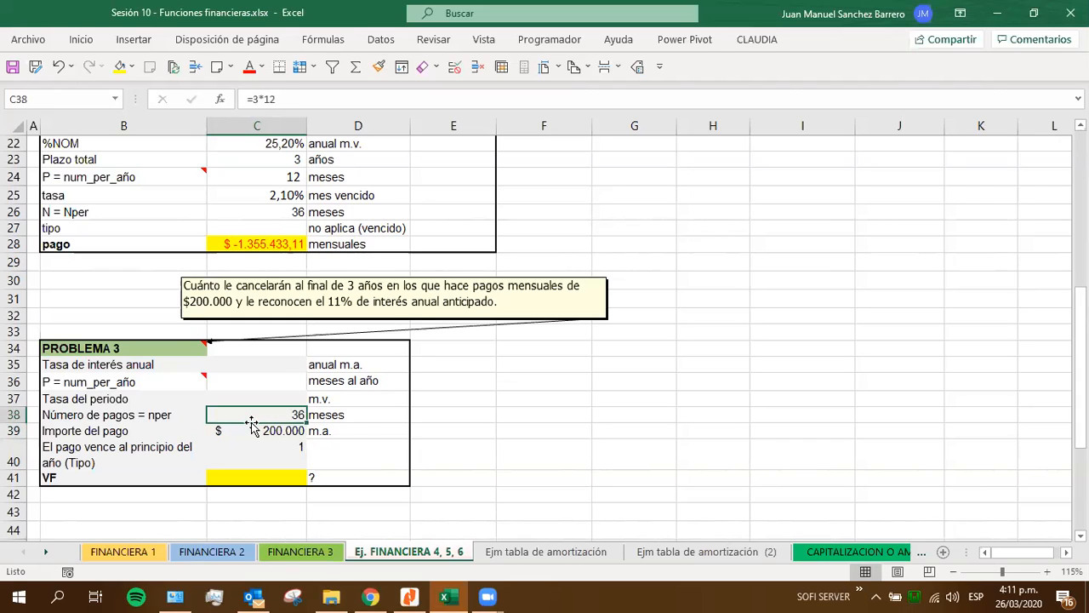
Enter 11% as the Tasa de interés anual in C35 of PROBLEMA 3.
key(Down)
key(Up)
key(Down)
key(Up)
key(Up)
key(Up)
key(Up)
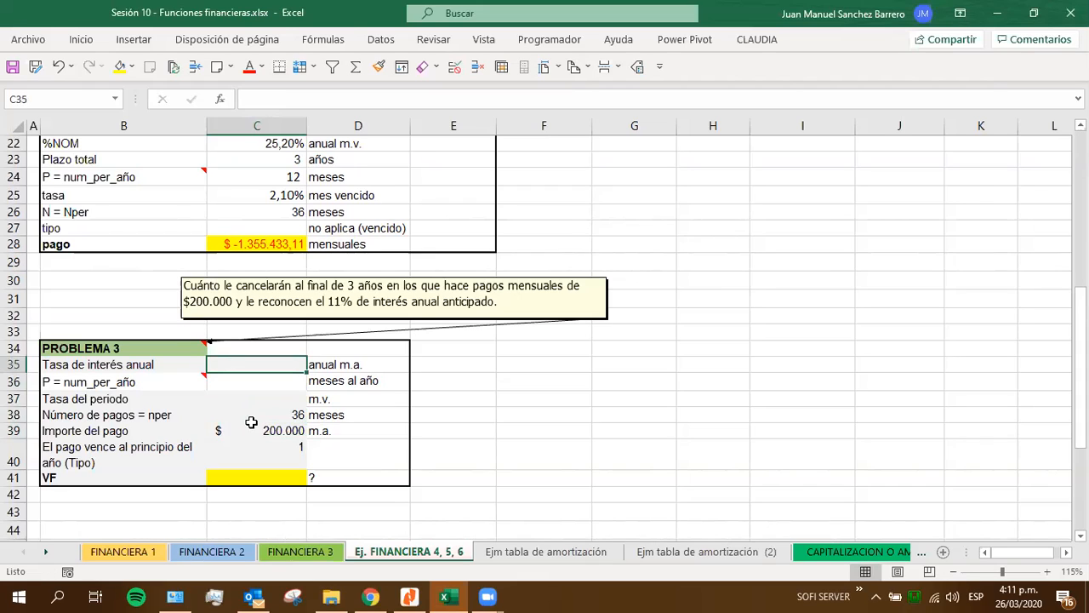
text(11%)
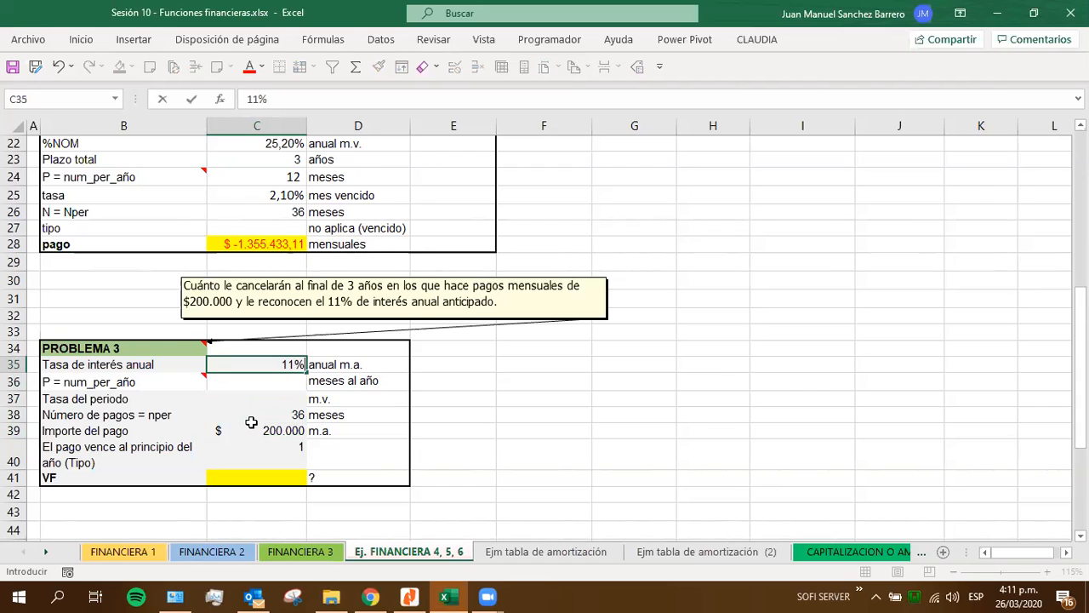
key(Return)
key(Up)
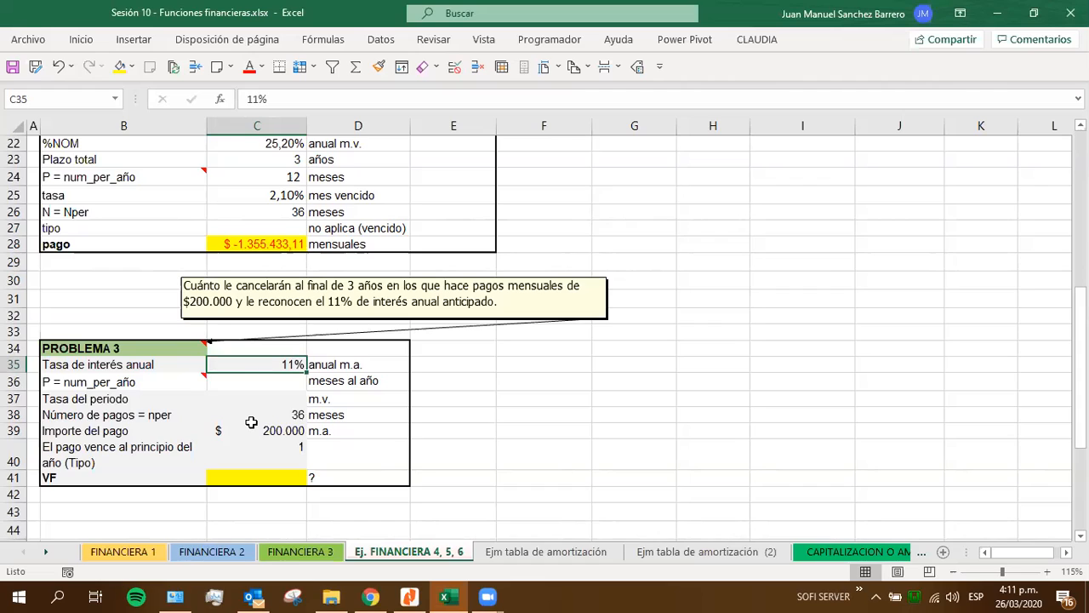
click(69, 477)
click(270, 478)
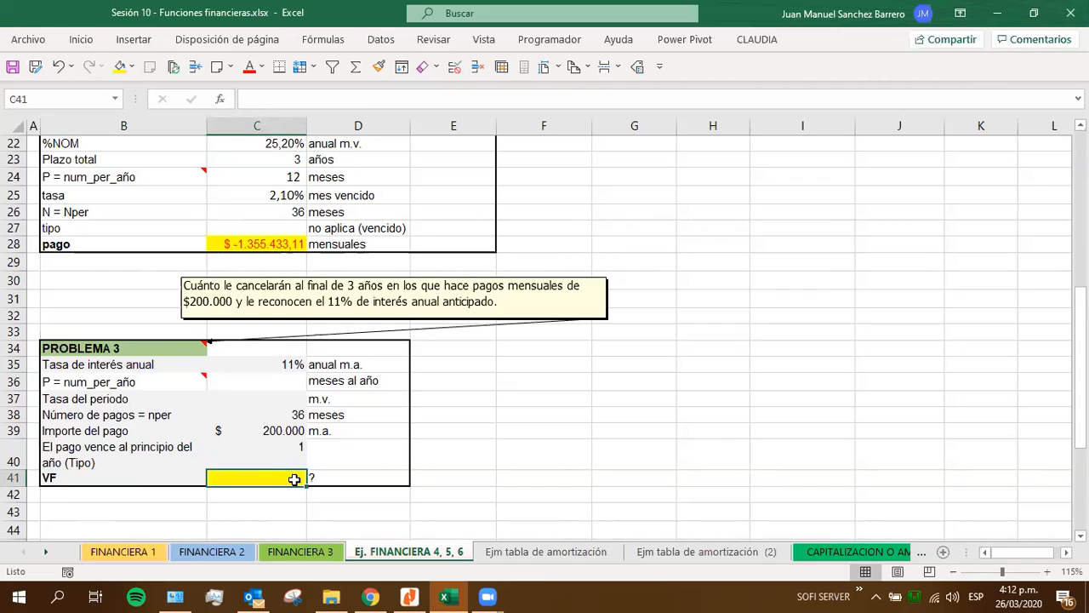
text(=)
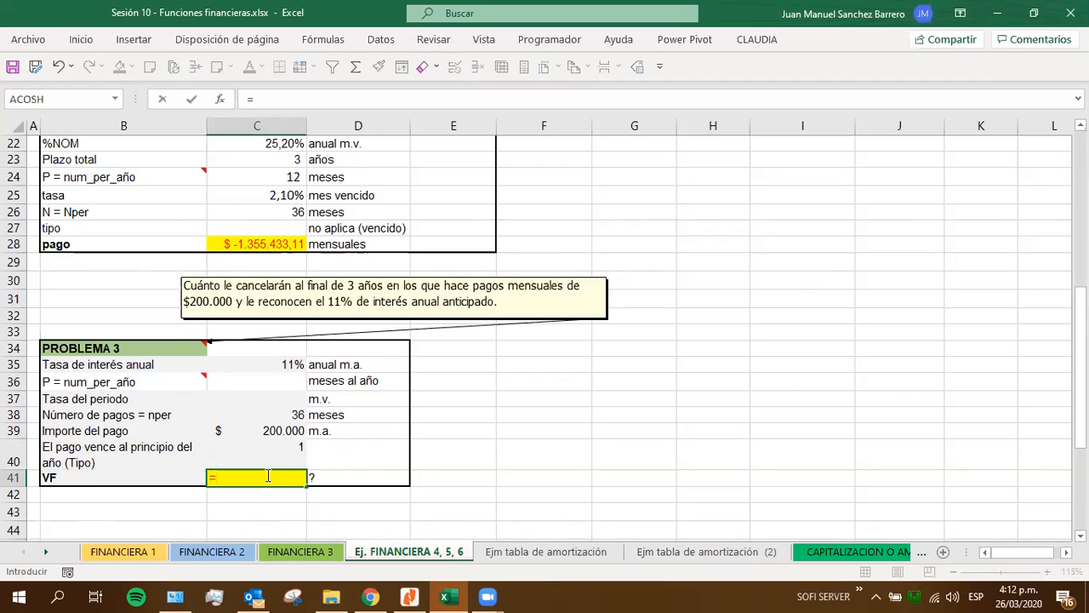
text(vf)
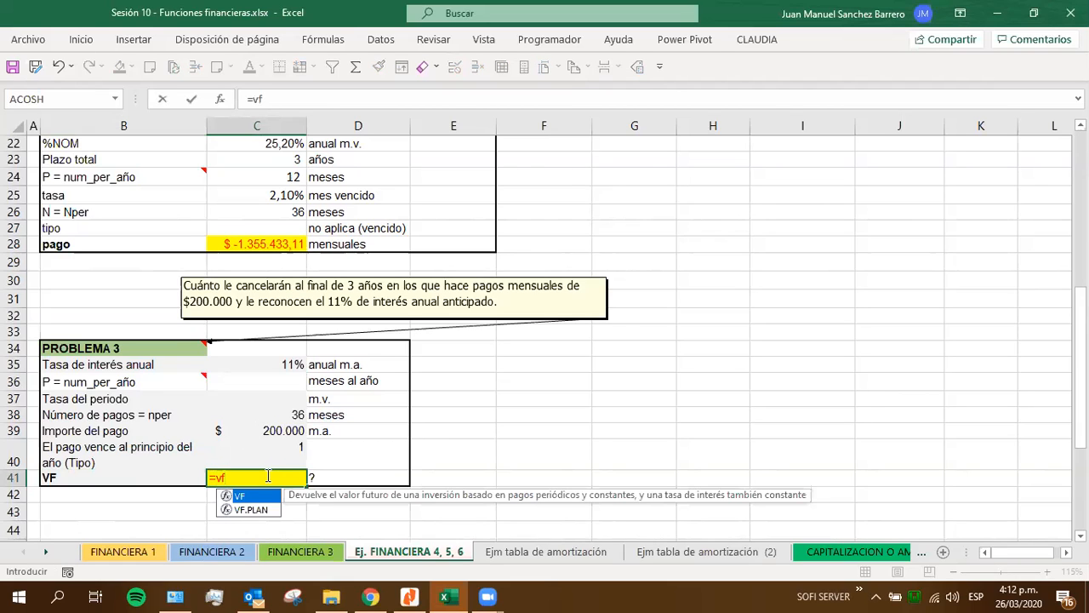
key(Tab)
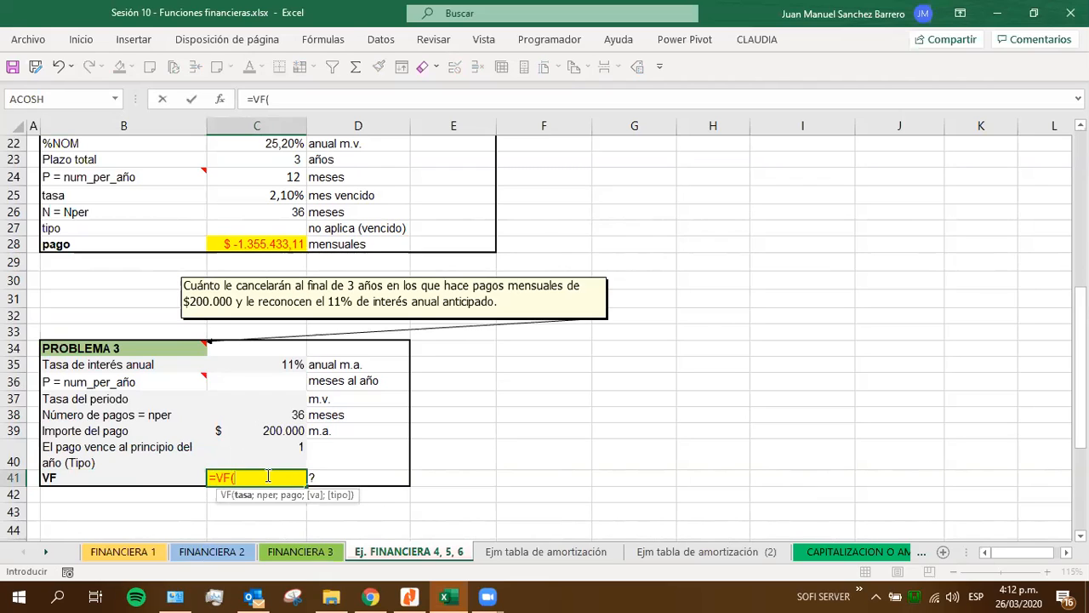
key(Escape)
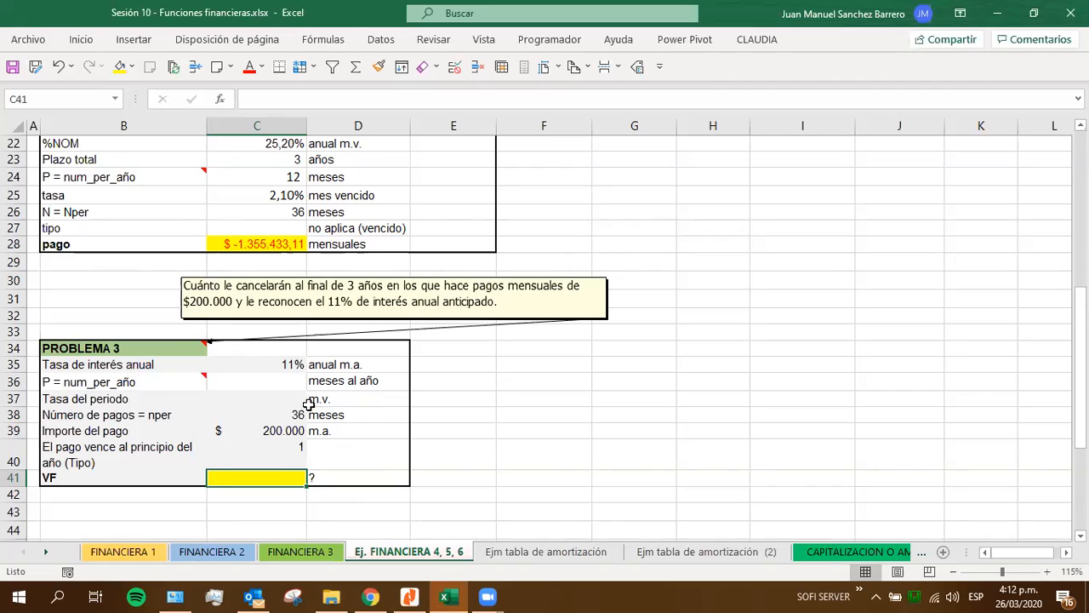
Enter 12 in C36 as the number of periods per year.
key(Up)
click(248, 382)
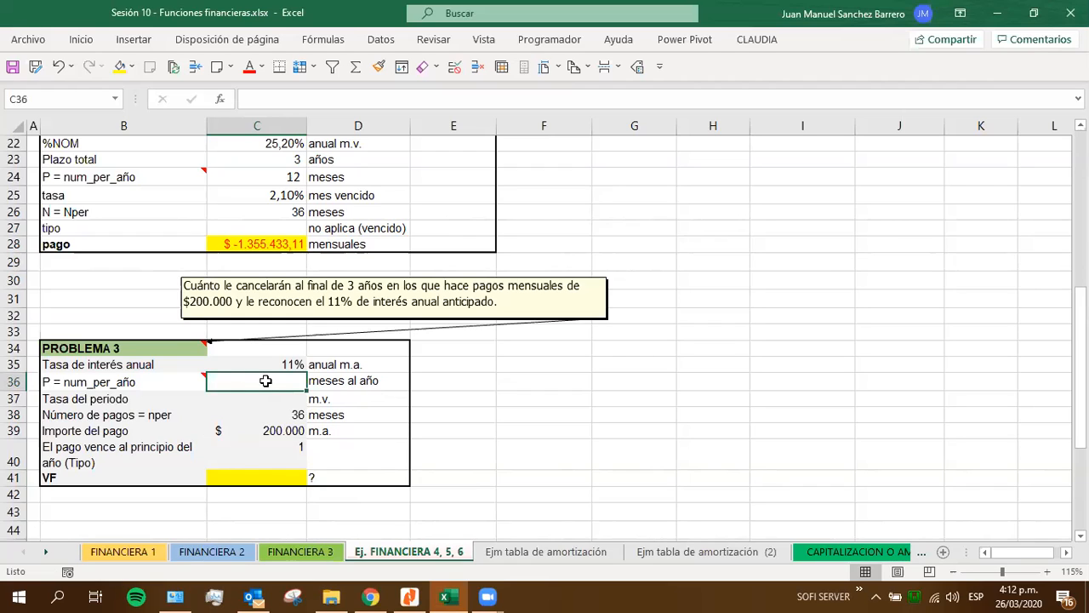
text(12)
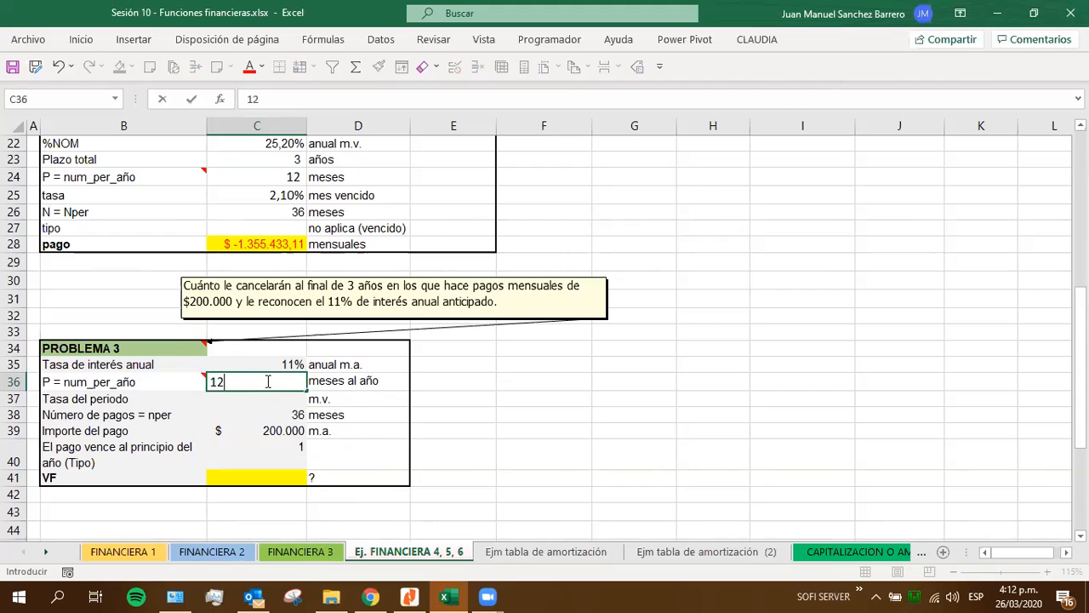
key(Return)
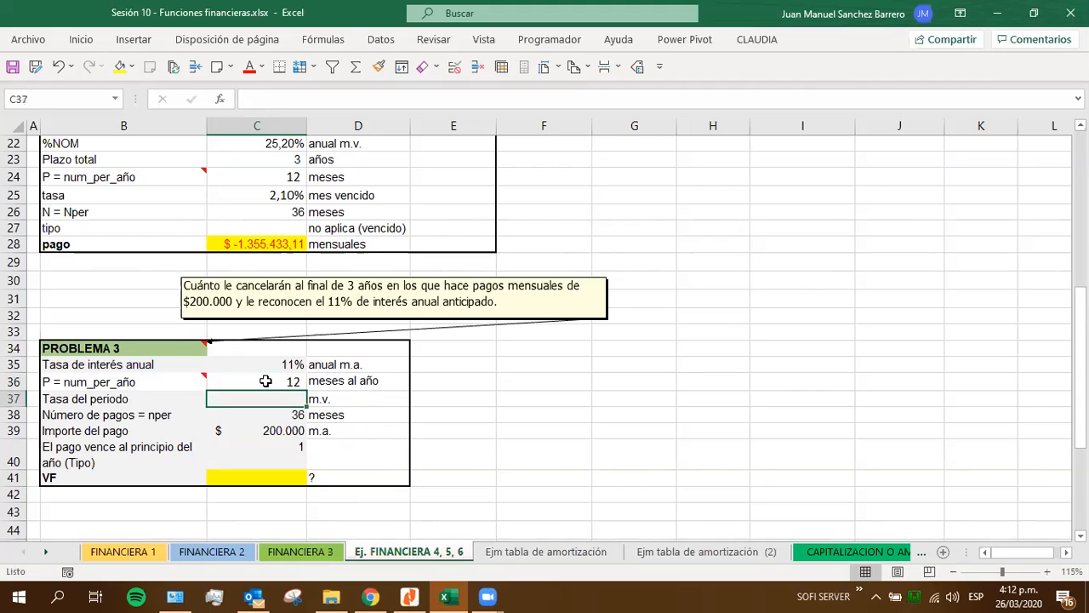
Calculate the Tasa del periodo in C37 with the formula =C35/C36.
text(=)
key(Up)
key(Up)
text(/)
key(Up)
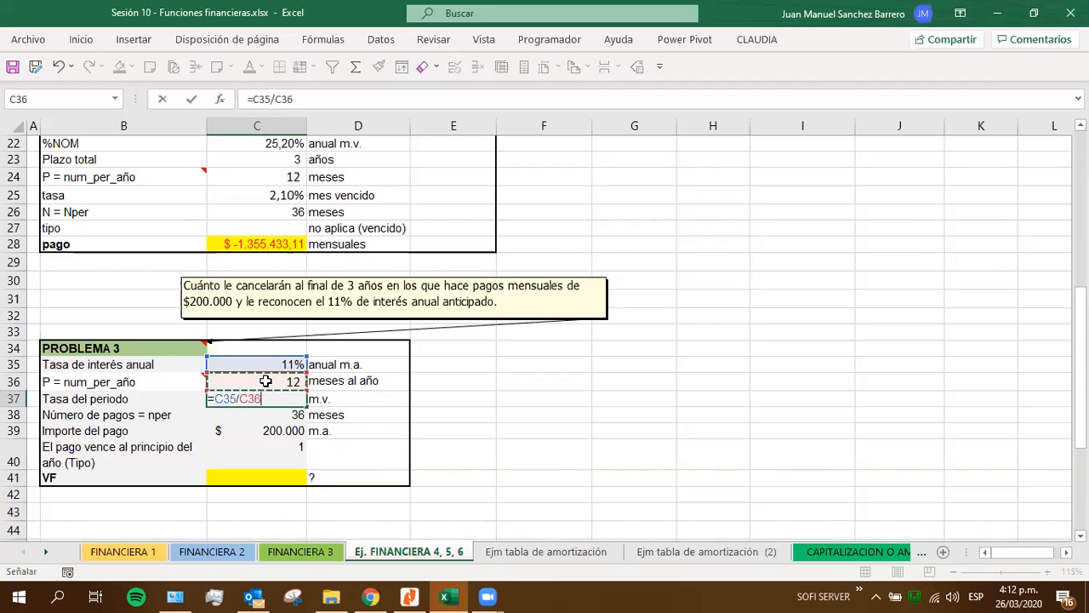
key(Return)
click(240, 393)
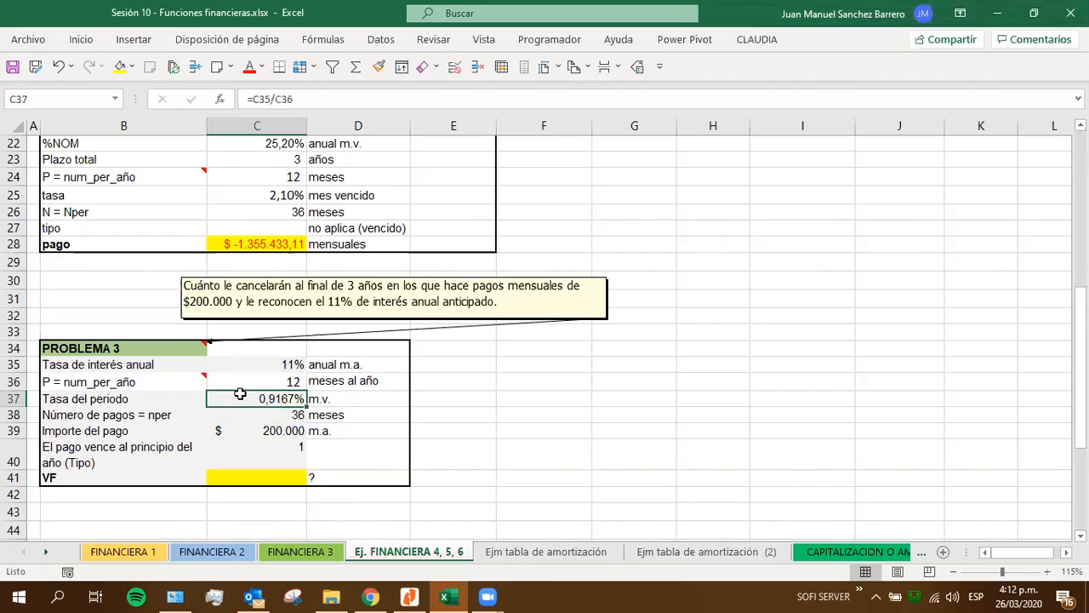
drag(330, 398, 146, 396)
click(274, 398)
drag(330, 398, 121, 401)
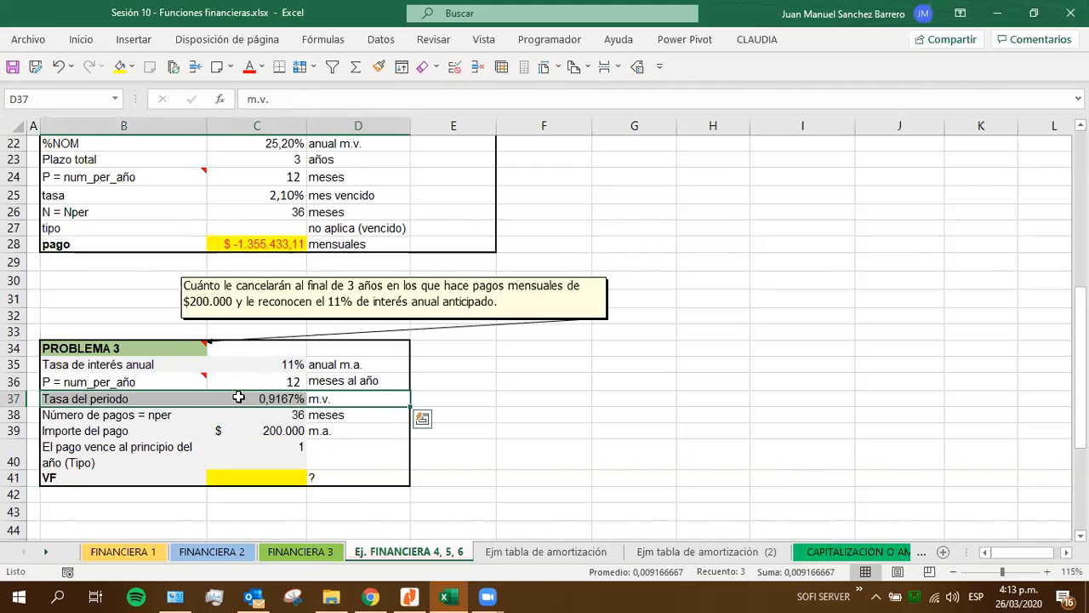
click(239, 398)
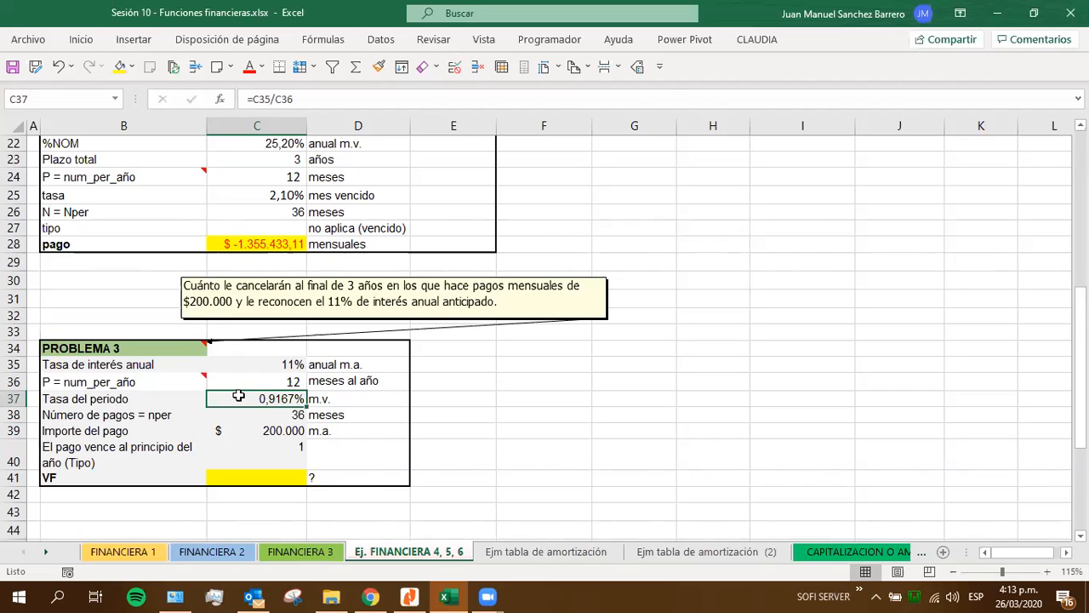
click(270, 479)
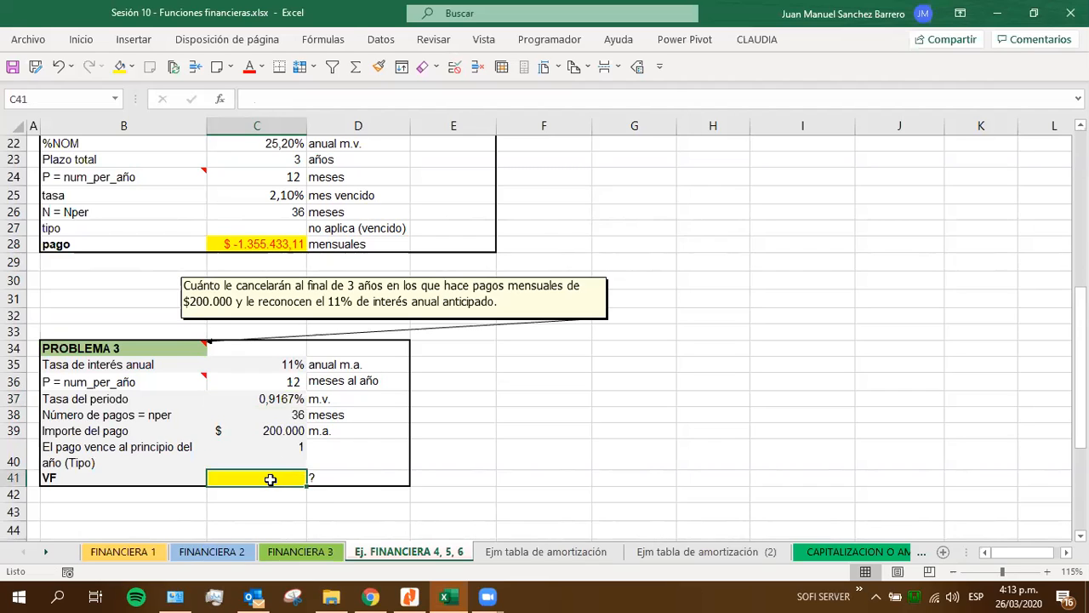
text(=)
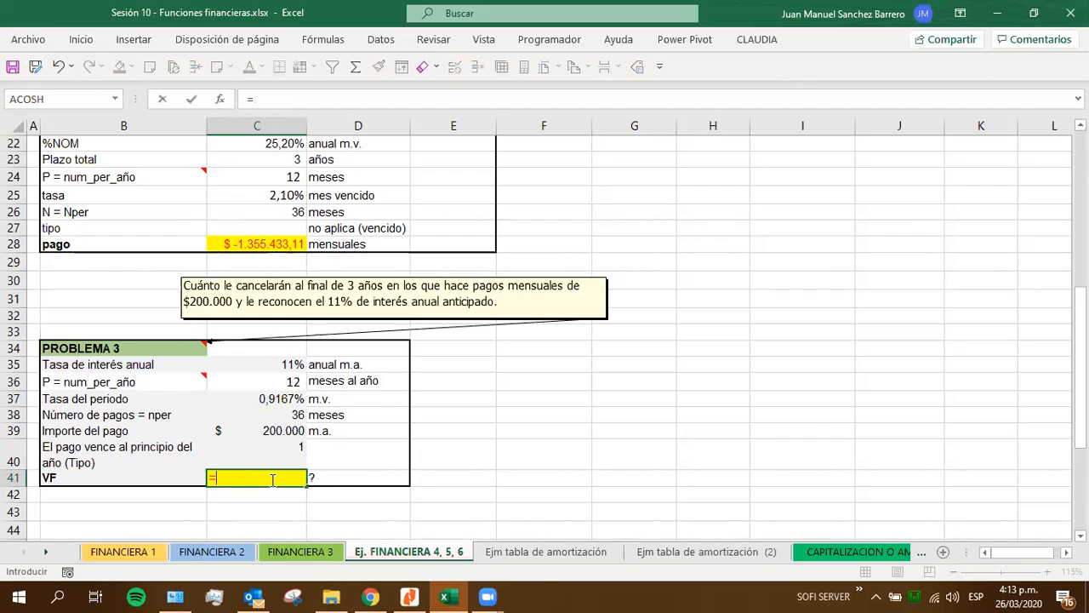
text(vf()
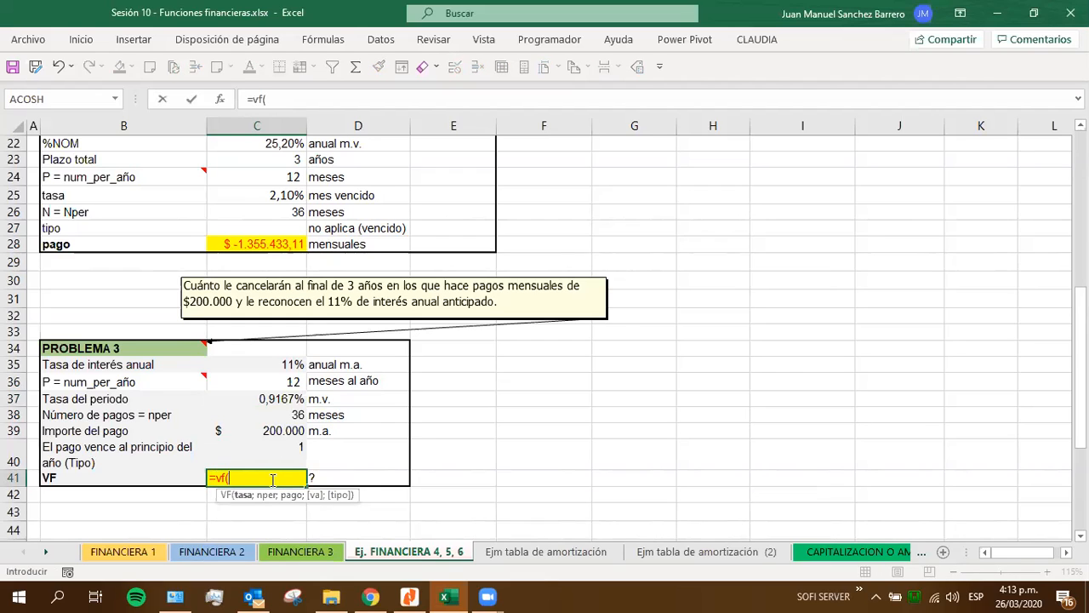
click(249, 400)
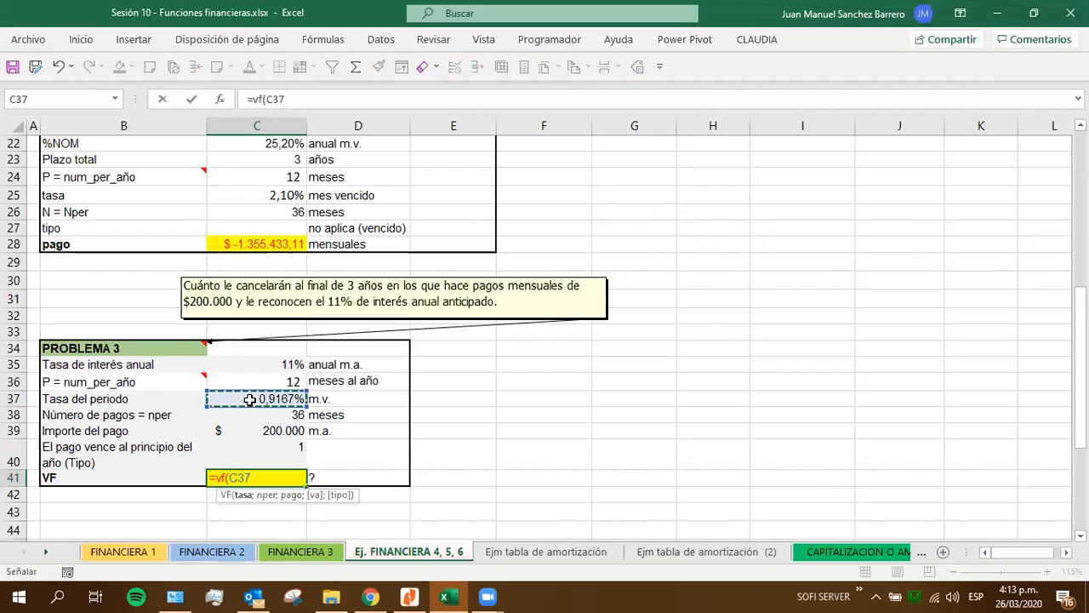
key(Escape)
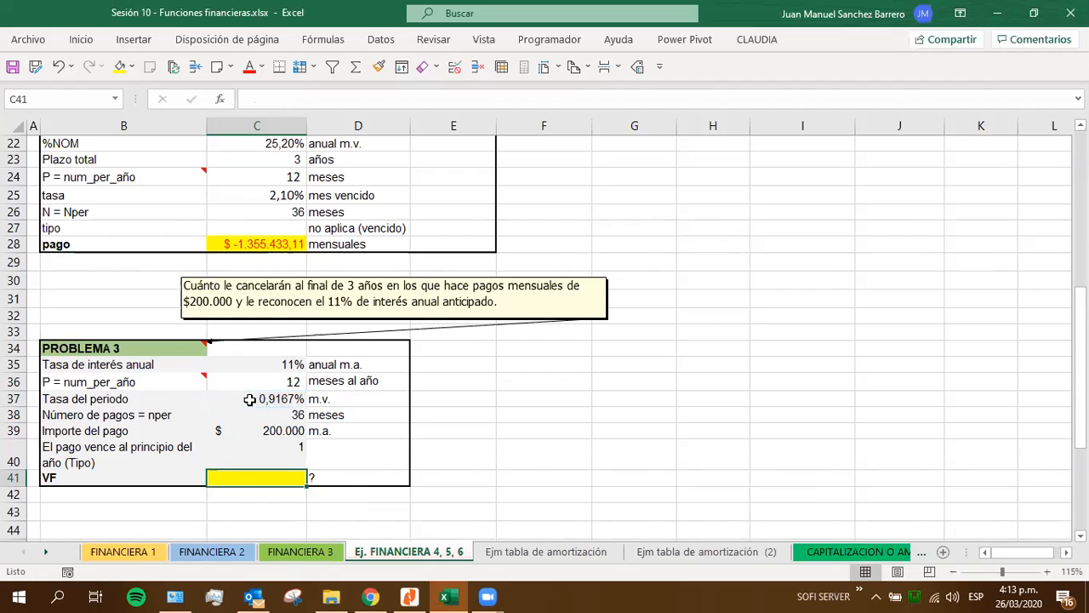
Change the unit label of the period rate in D37 to "m.a.".
click(340, 400)
double_click(382, 398)
key(BackSpace)
key(BackSpace)
text(a.)
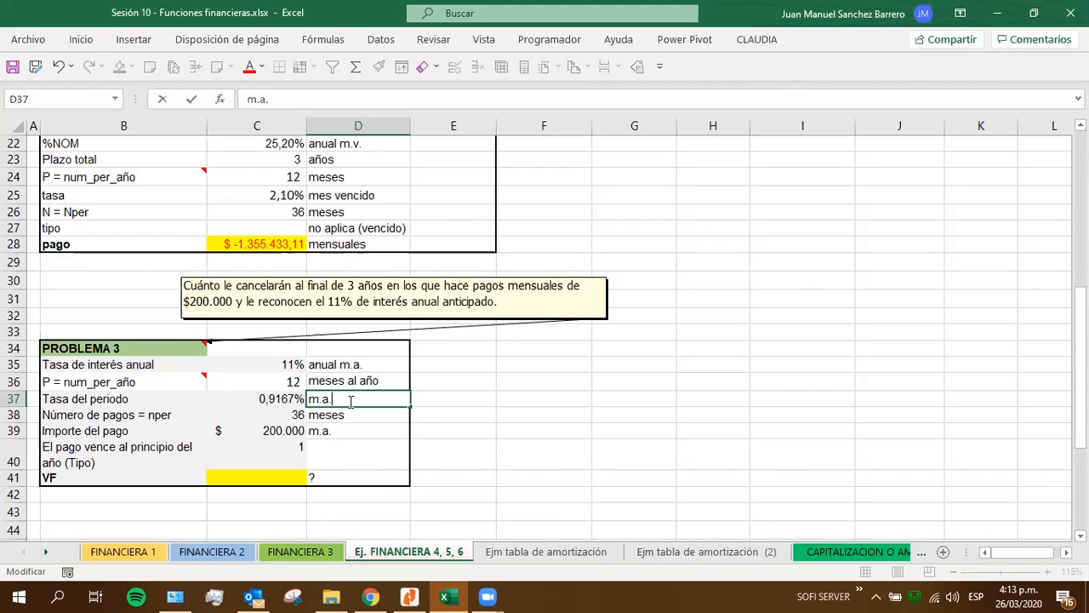
click(316, 413)
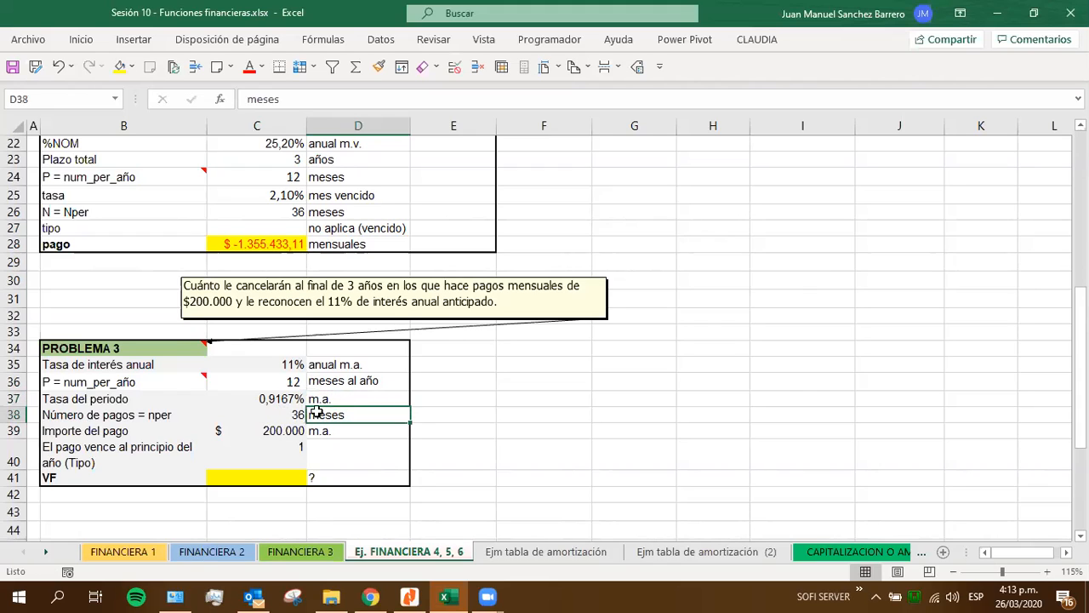
Calculate the future value in C41 with the formula =VF(C37;C38;C39;;C40), leaving the present value argument empty.
click(265, 478)
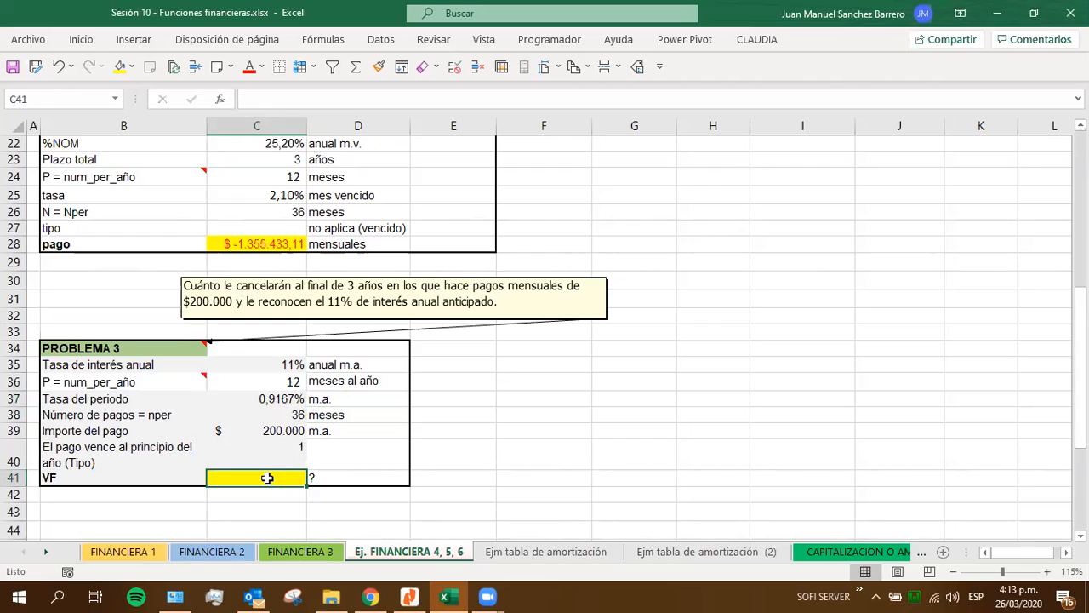
text(=vf()
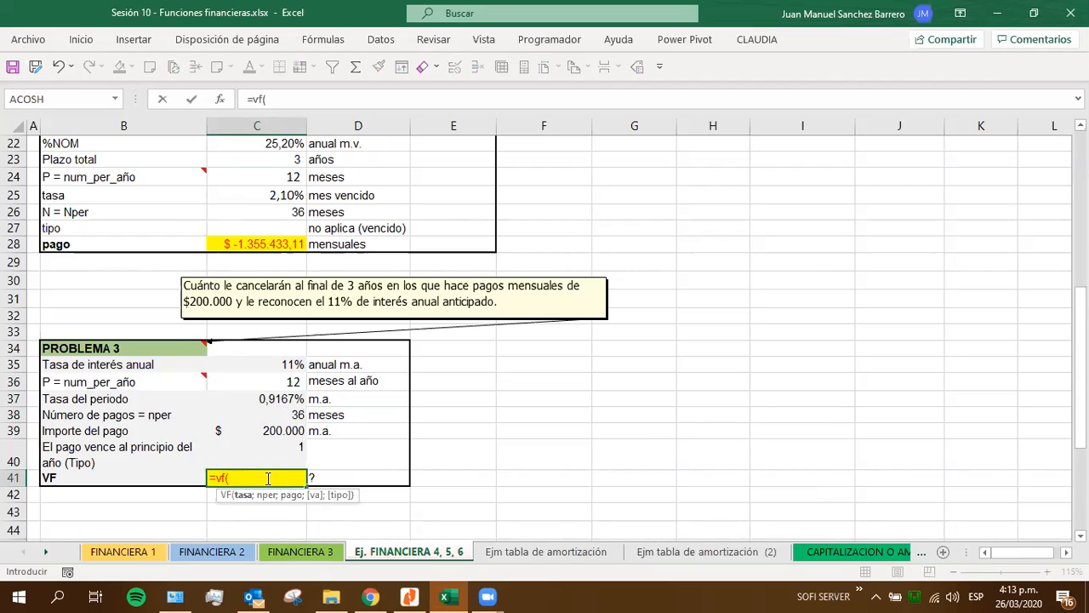
click(252, 399)
text(;)
click(256, 415)
text(;)
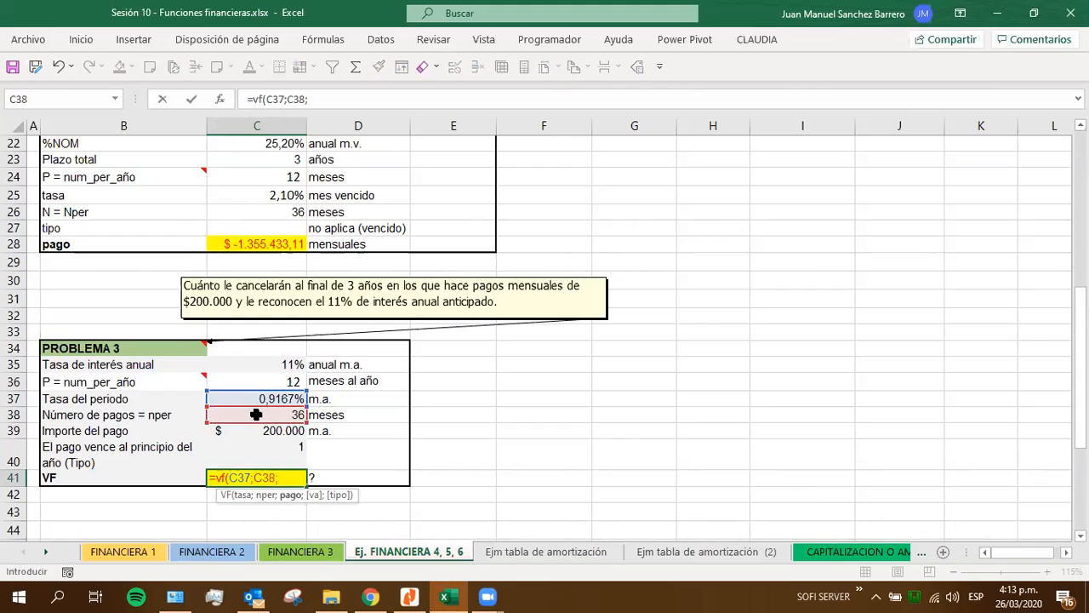
click(258, 429)
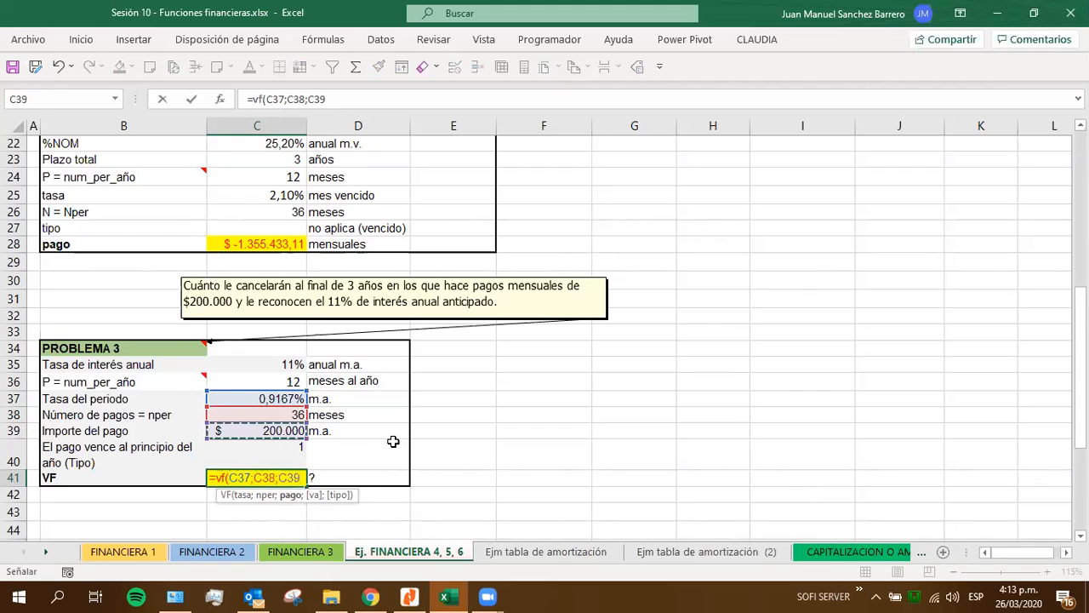
text(;;)
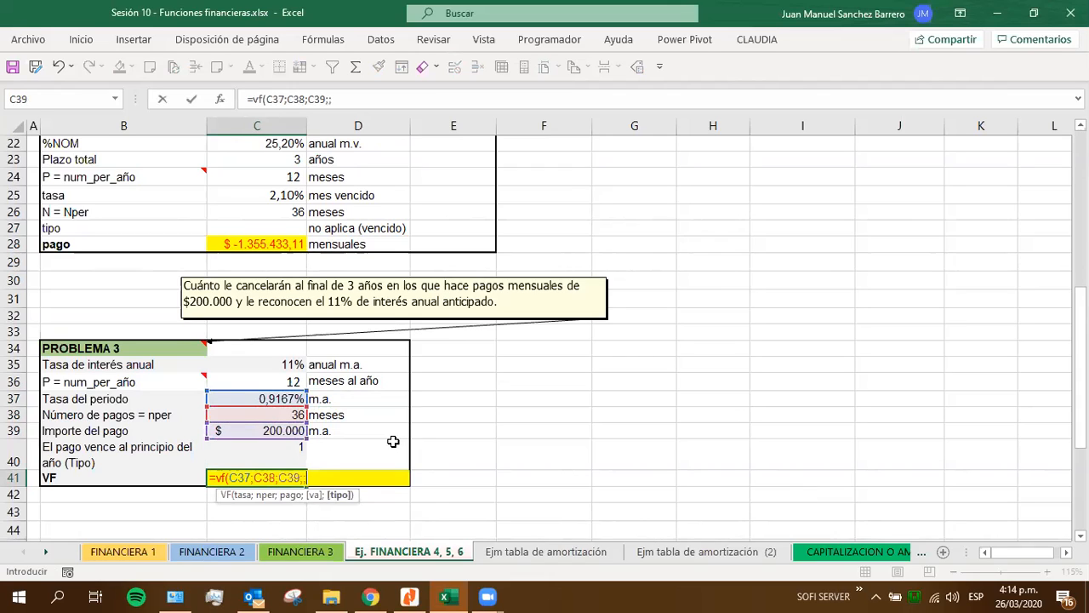
click(260, 446)
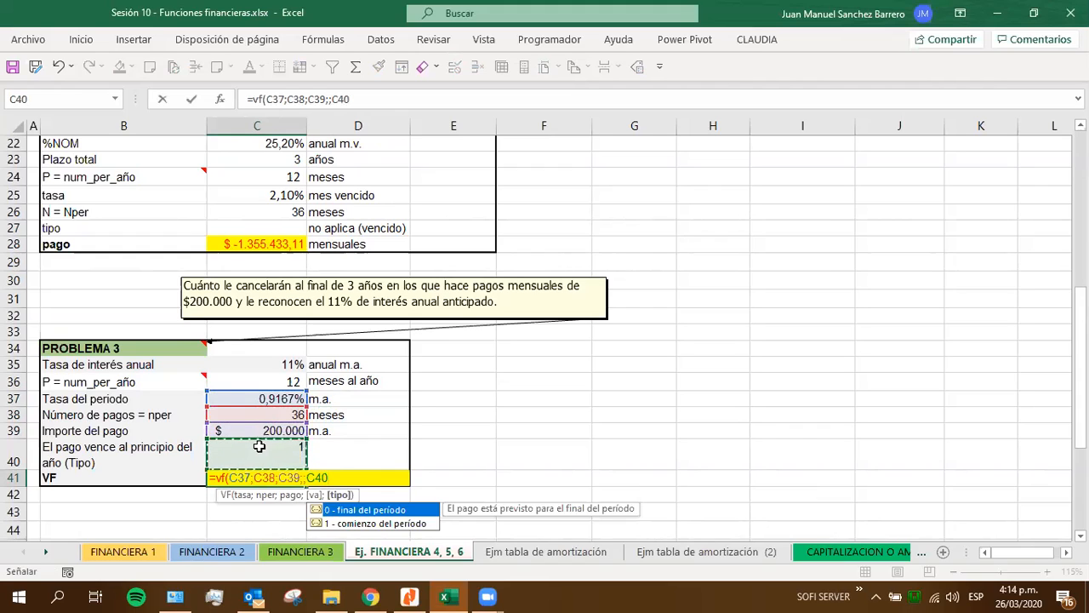
text())
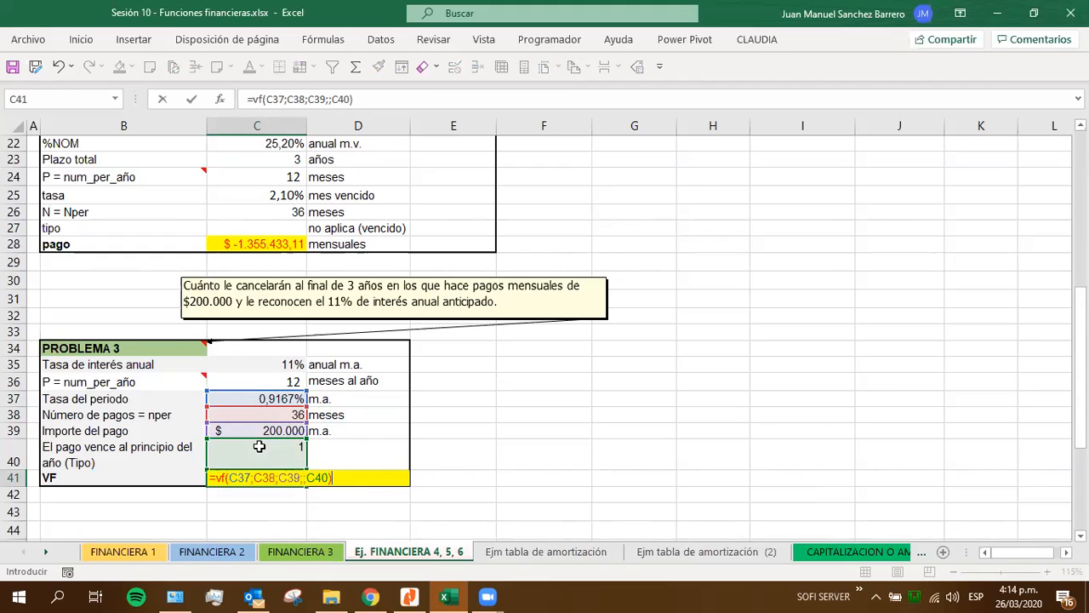
key(Return)
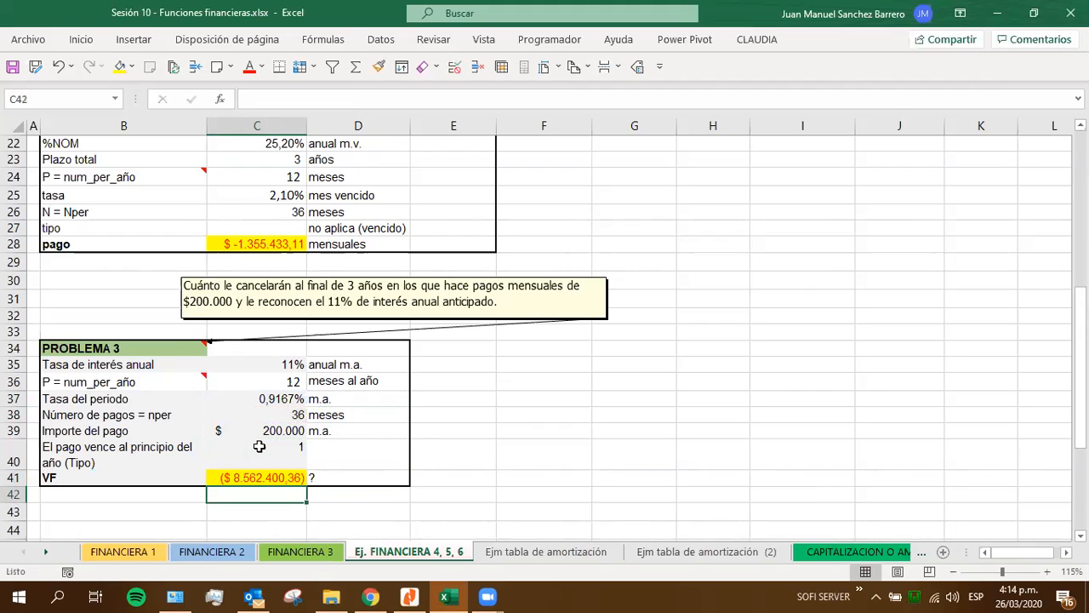
key(Up)
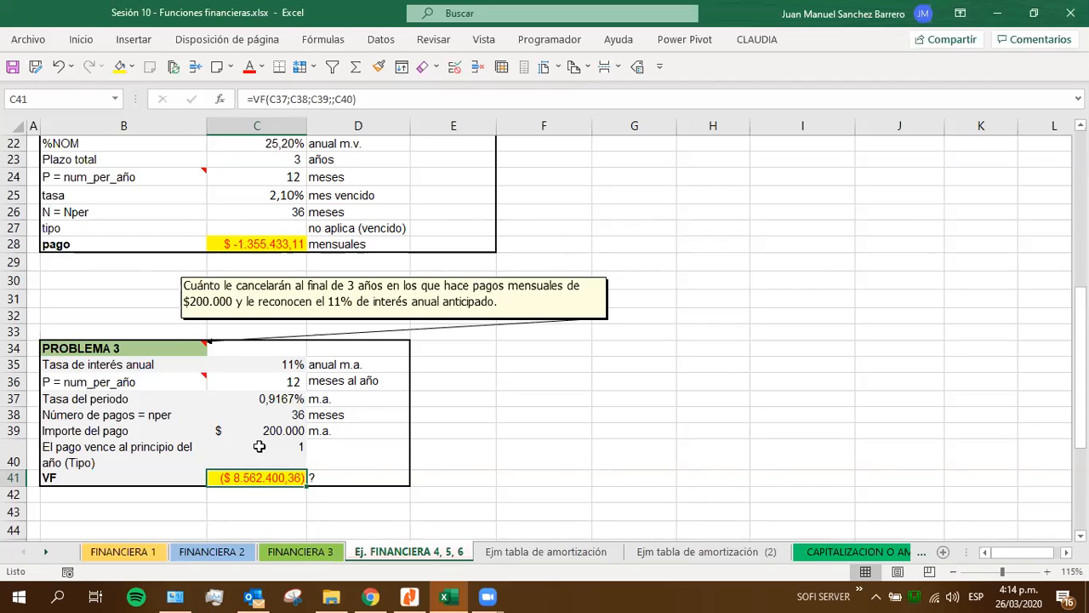
Calculate the total paid in C42 with the formula =C39*C38 and give it the $ accounting number format.
click(271, 433)
click(434, 431)
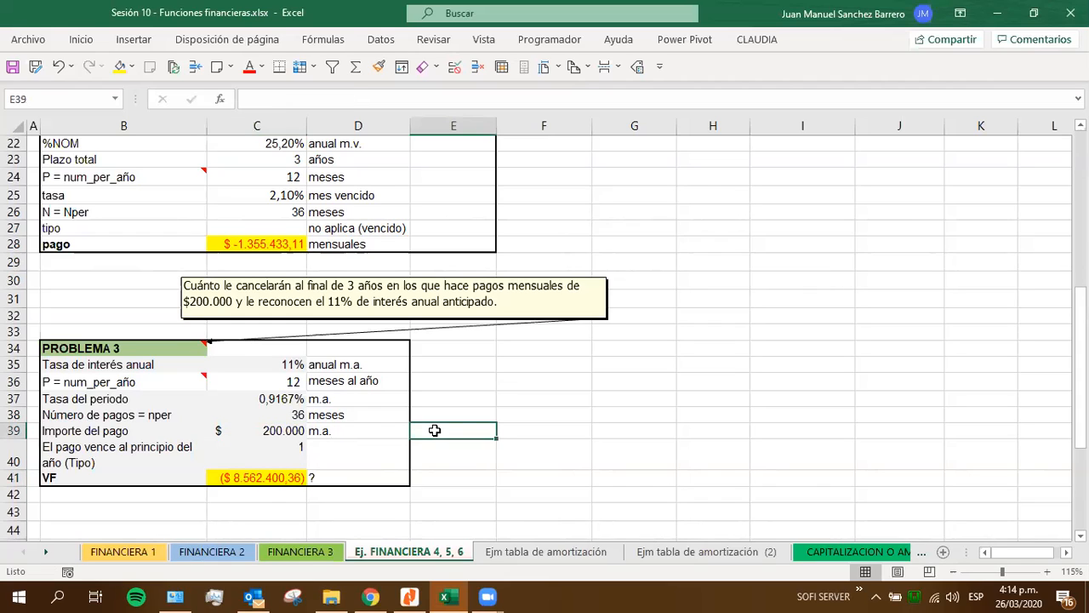
click(272, 492)
text(=)
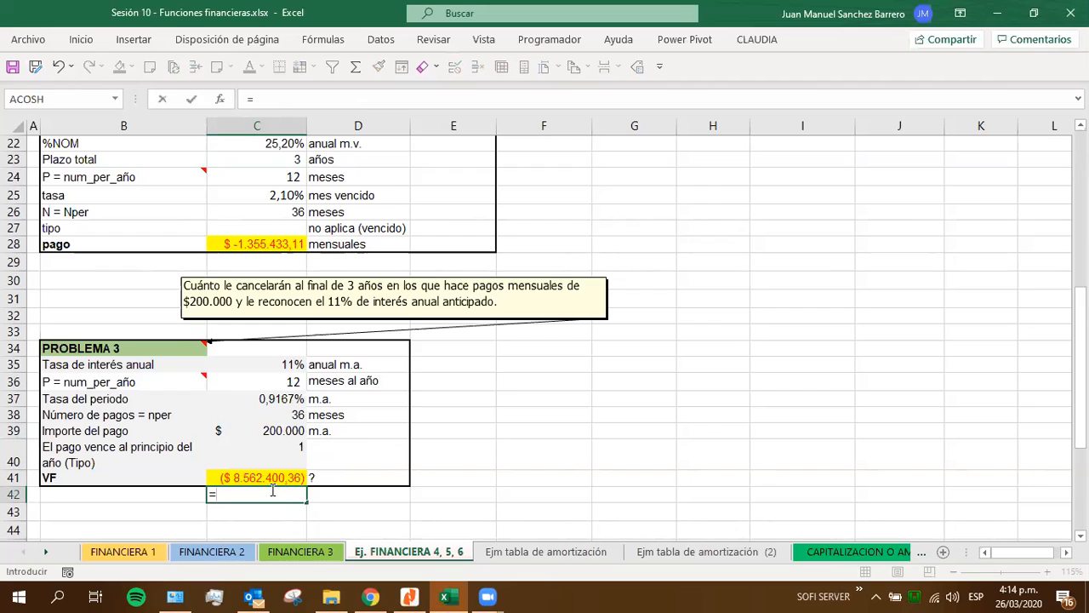
click(258, 428)
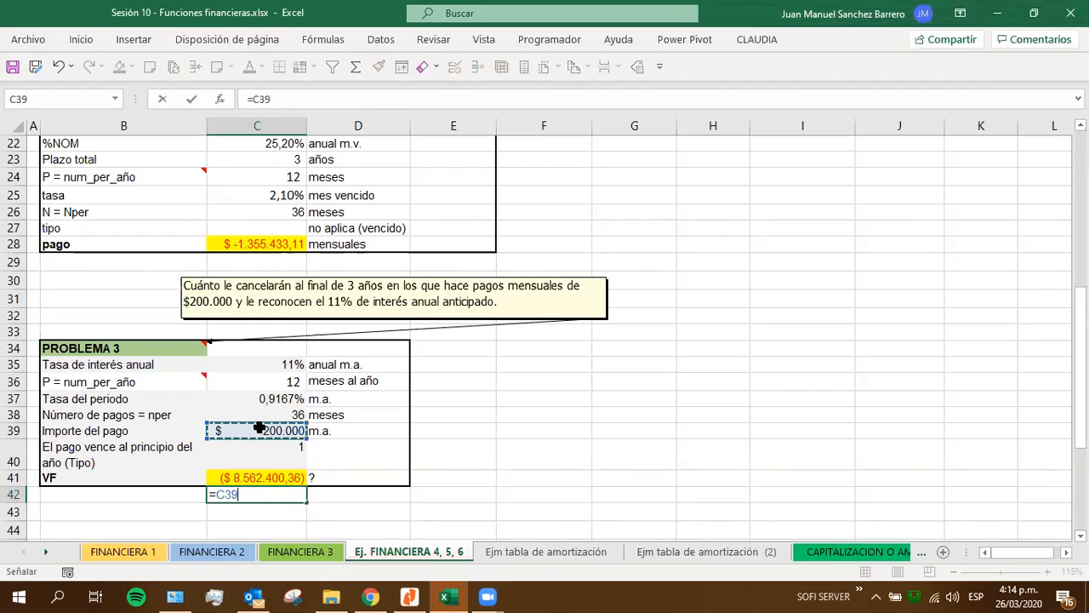
text(*)
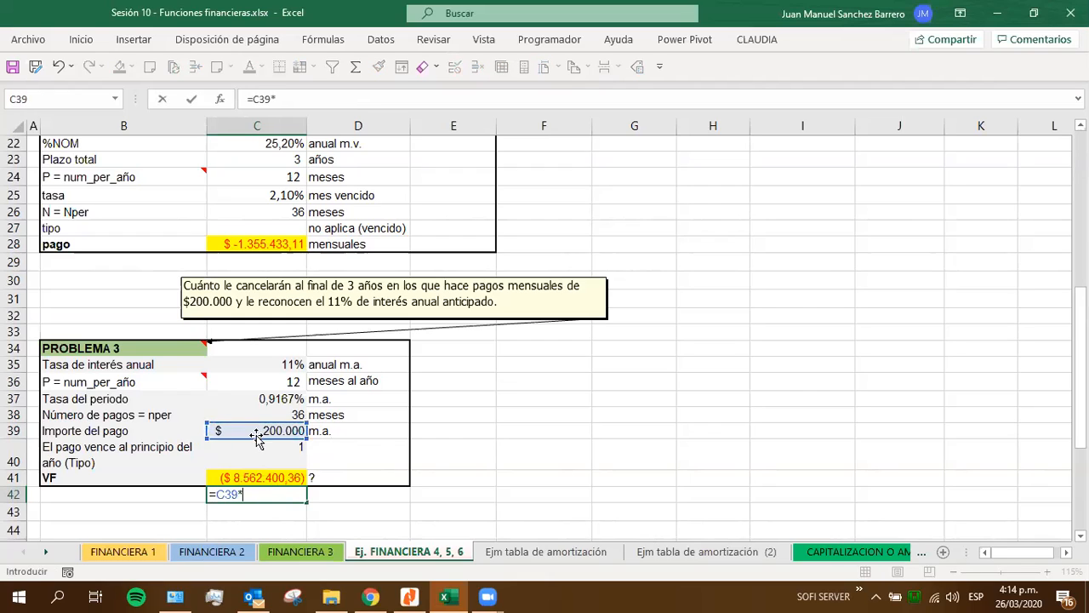
click(236, 414)
key(Return)
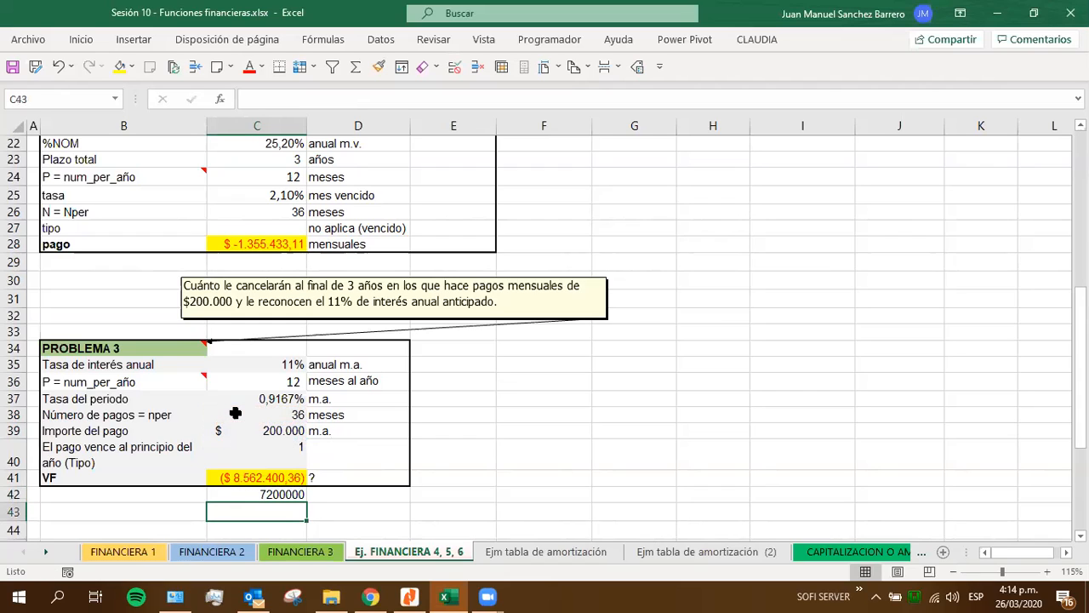
click(235, 495)
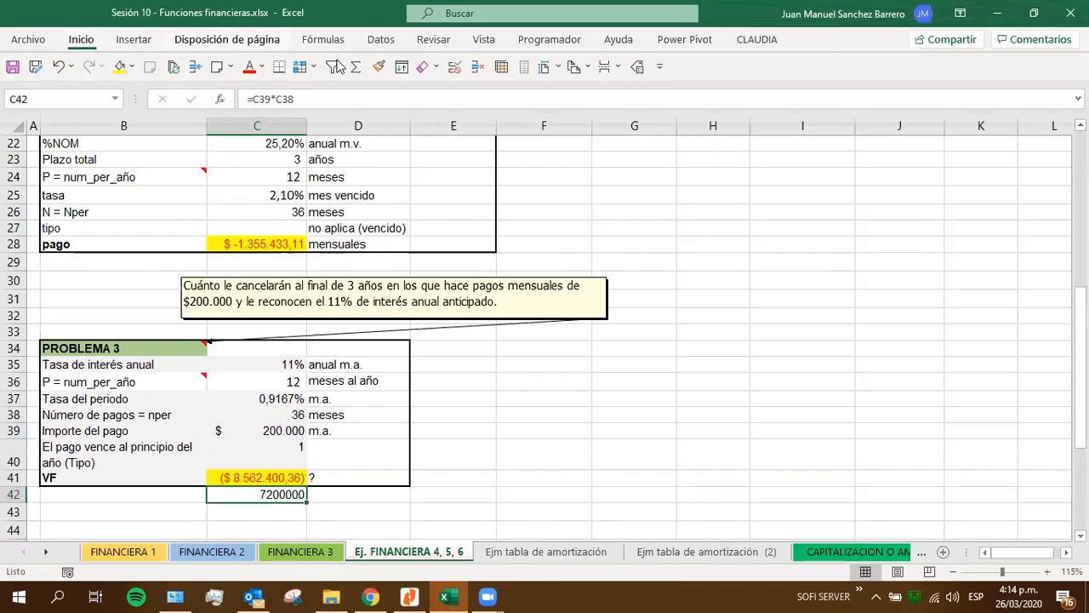
click(412, 95)
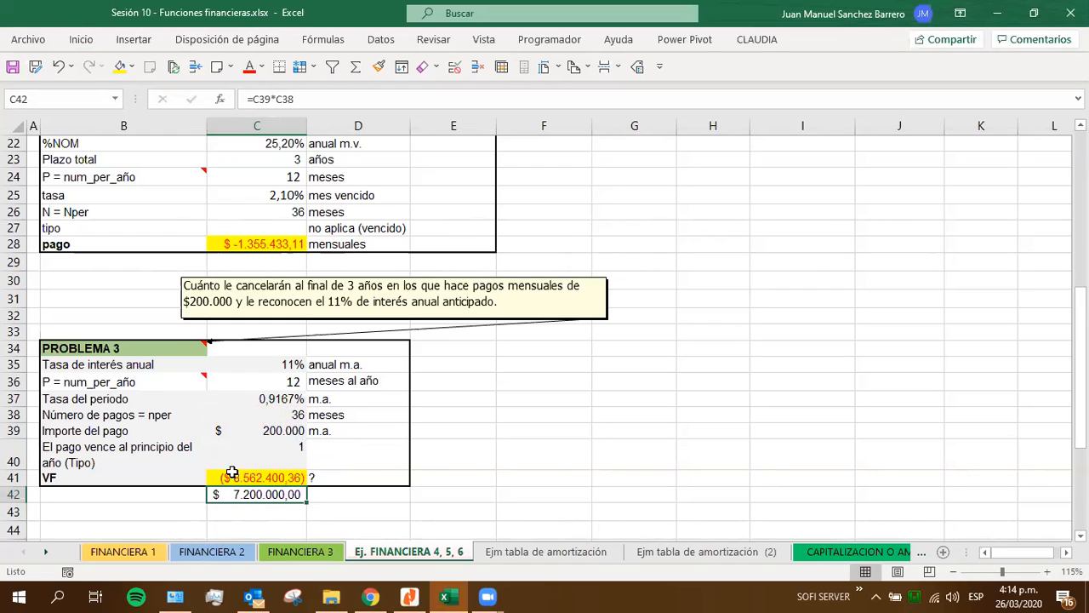
click(212, 481)
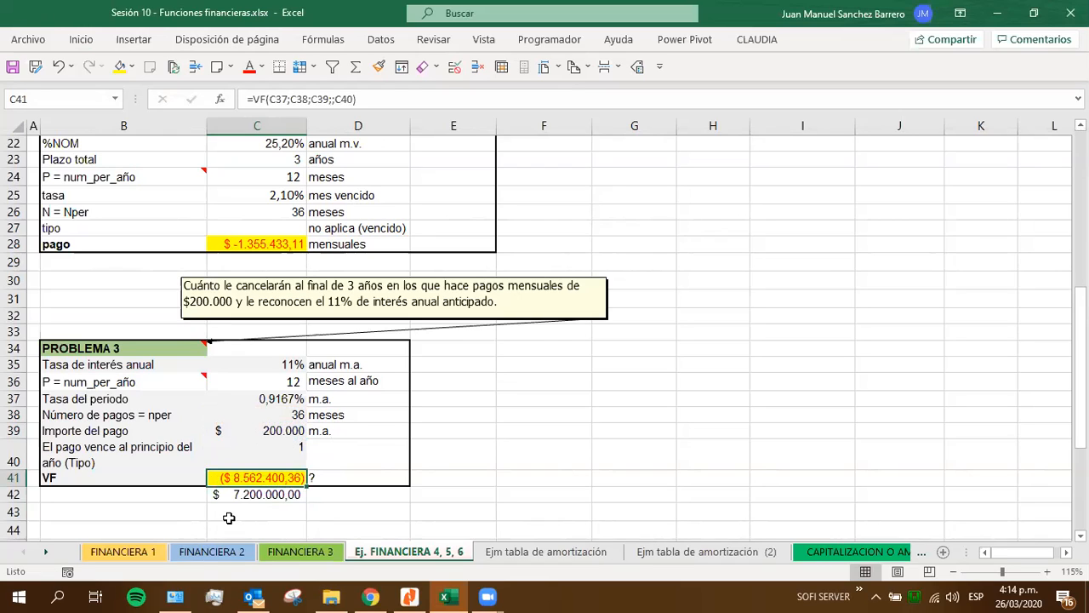
click(230, 513)
text(=)
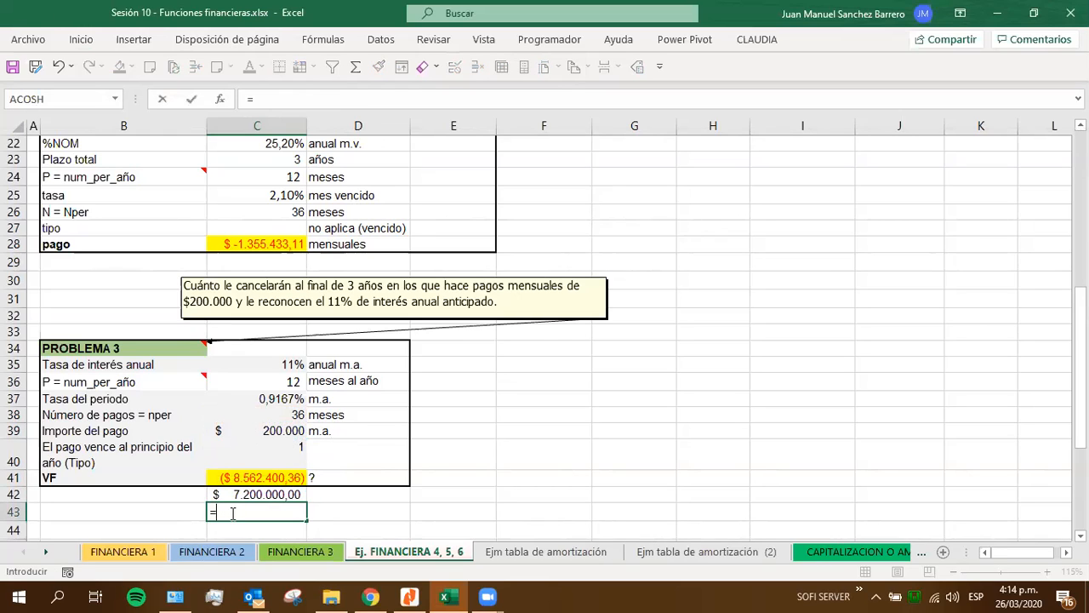
key(Escape)
Reverse the sign of the future value in C41 by changing its formula to =-VF(C37;C38;C39;;C40).
key(Up)
key(Up)
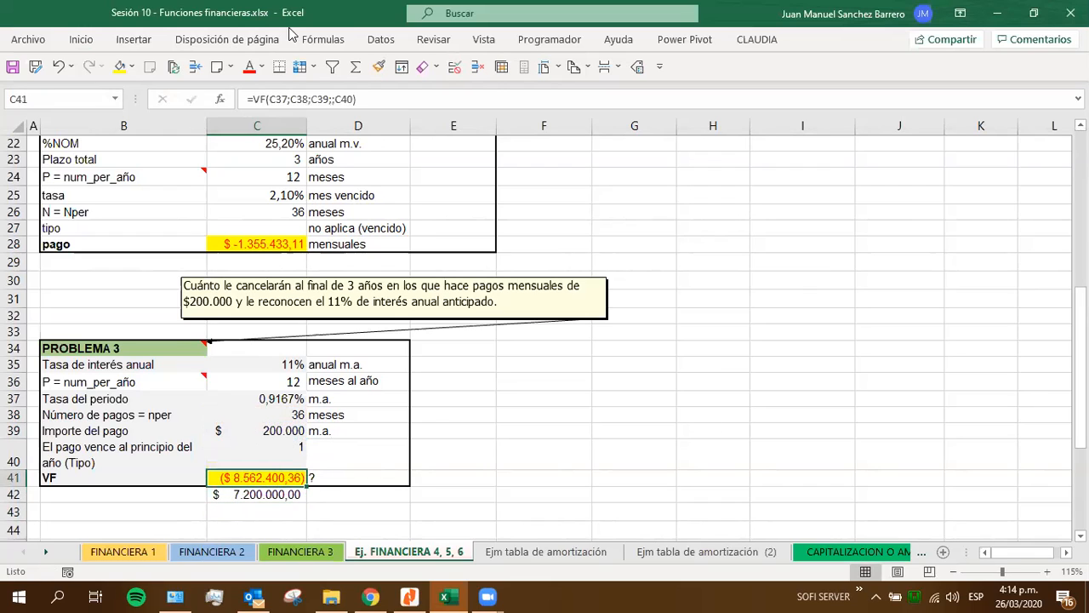
click(276, 98)
text(-)
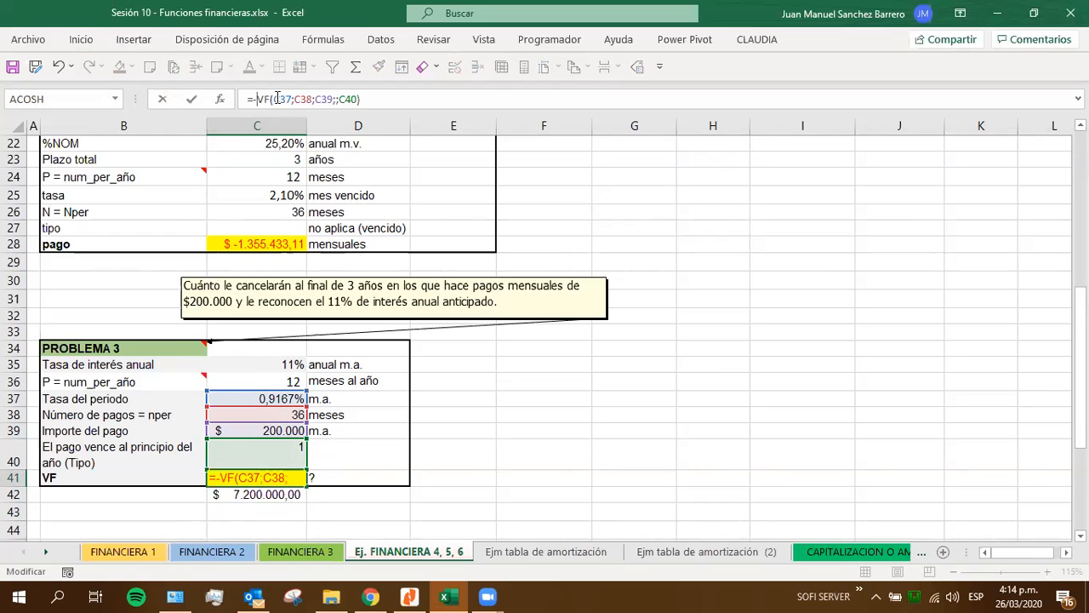
key(Return)
key(Up)
Calculate the interest earned in C43 with the formula =C41-C42.
key(Down)
key(Down)
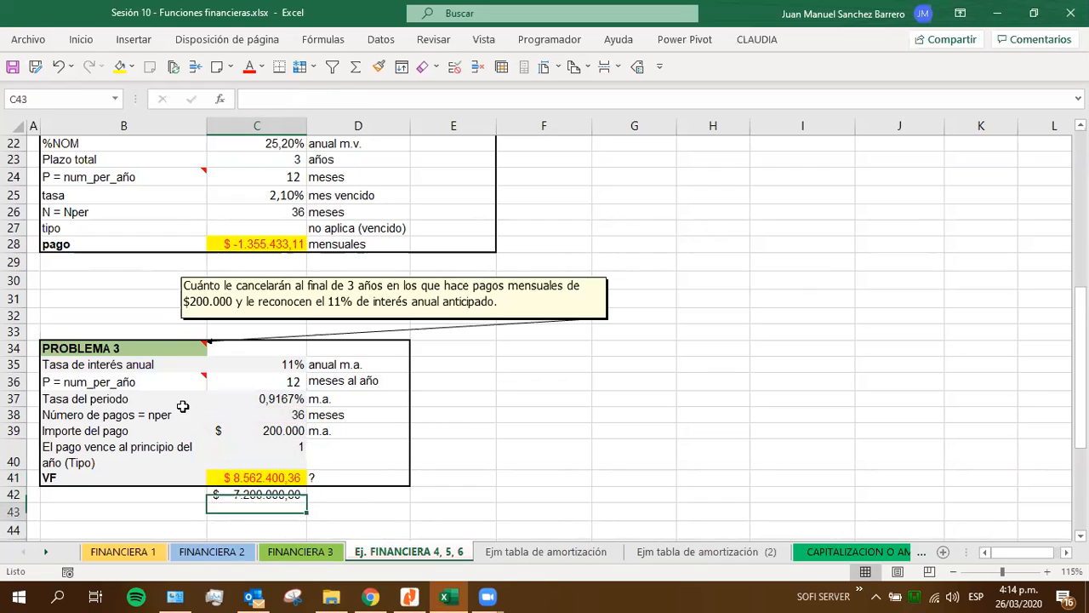
text(=)
key(Up)
key(Up)
text(-)
key(Up)
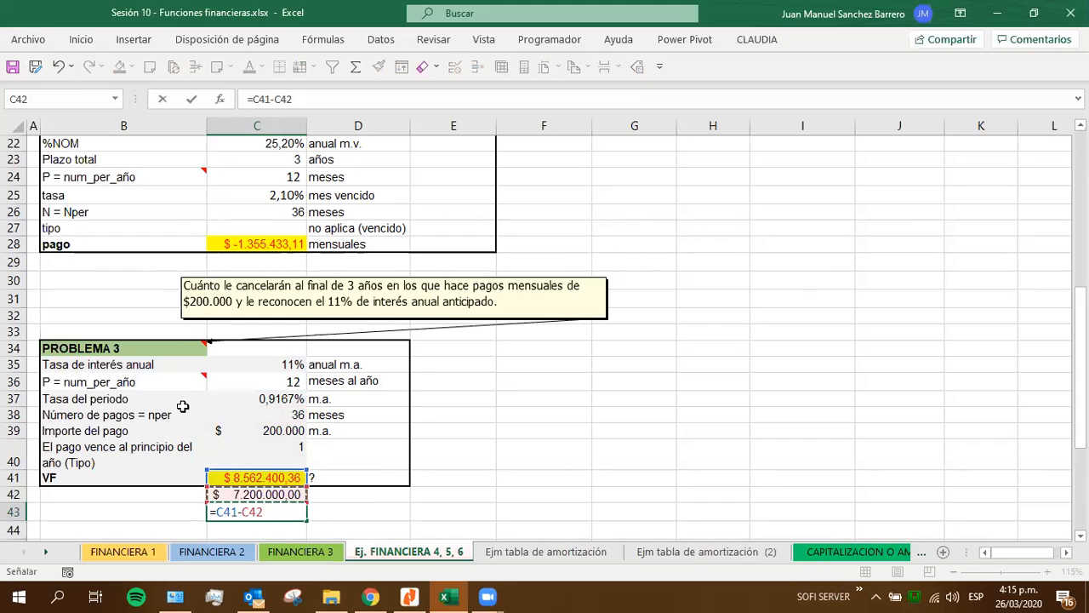
key(Return)
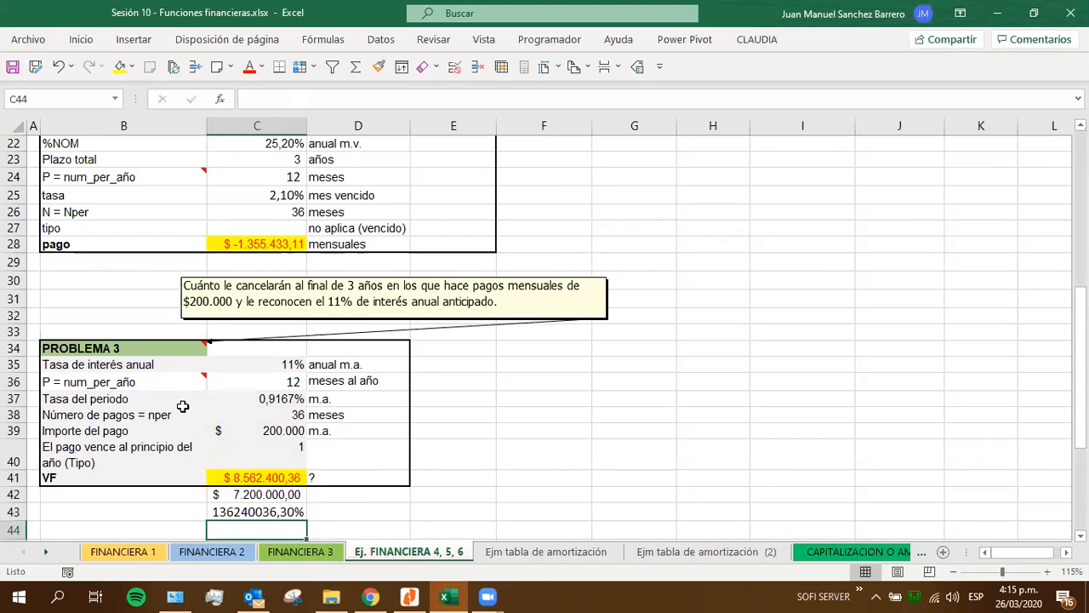
Apply the $ accounting number format to the difference in C43.
key(Up)
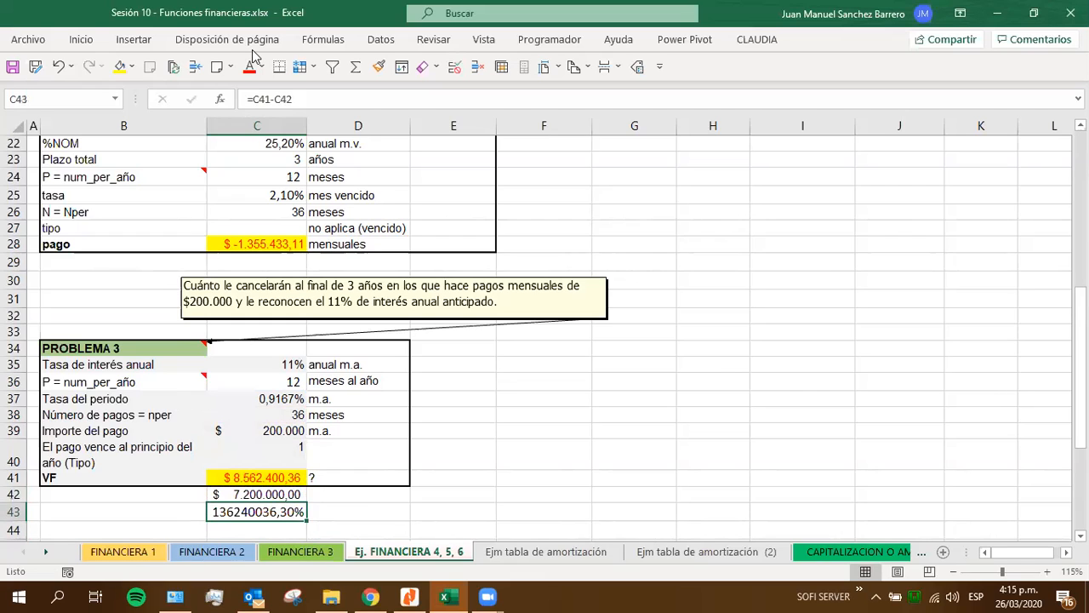
click(82, 41)
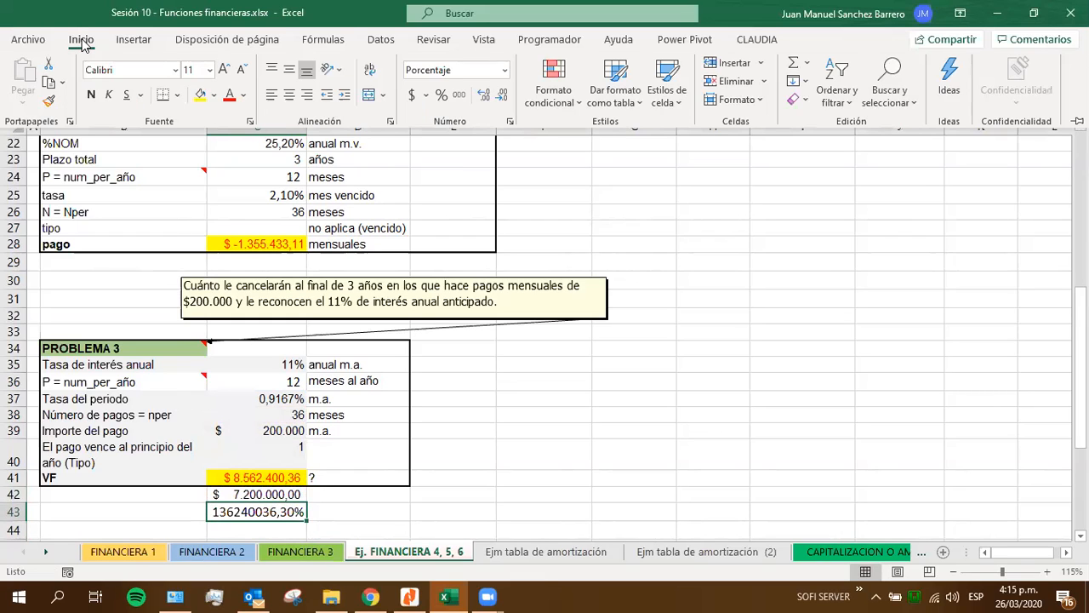
click(411, 96)
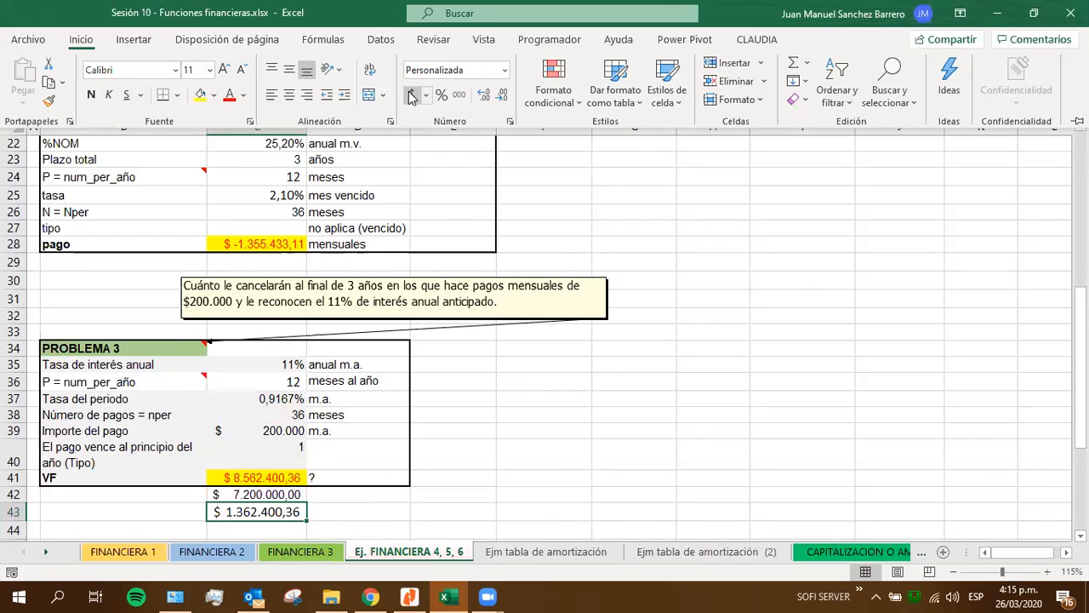
Examine the formulas in C42, C43 and C41 and the cells they refer to.
click(227, 498)
click(276, 493)
key(F2)
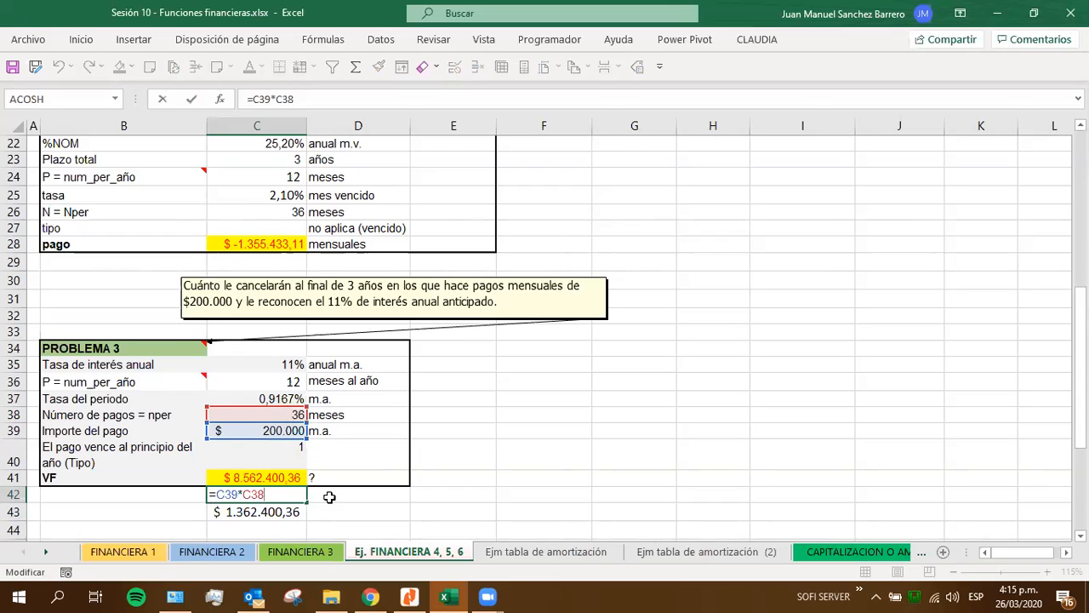
key(Return)
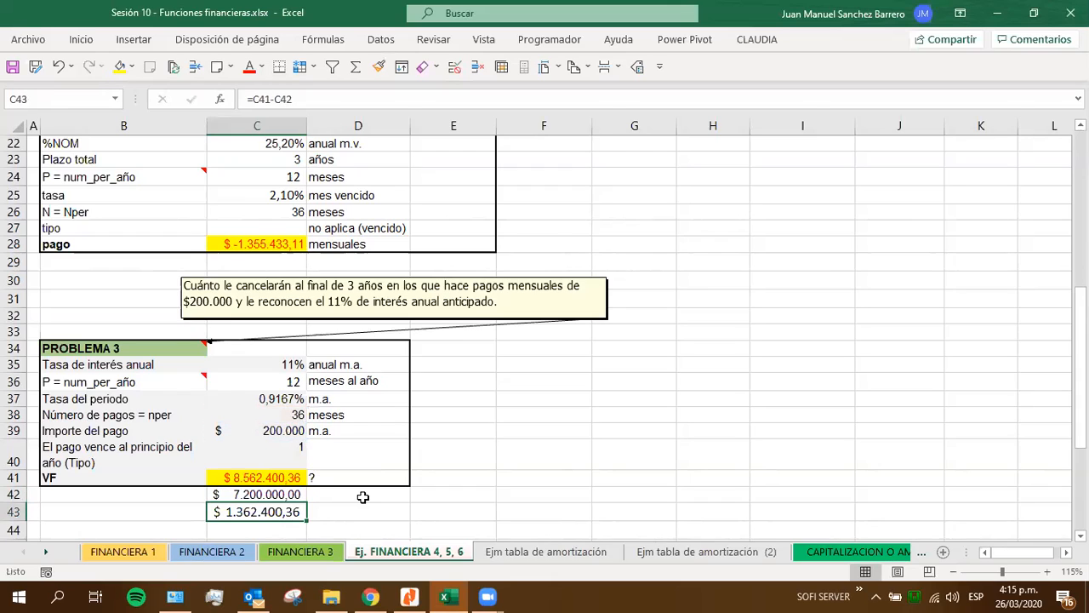
click(260, 493)
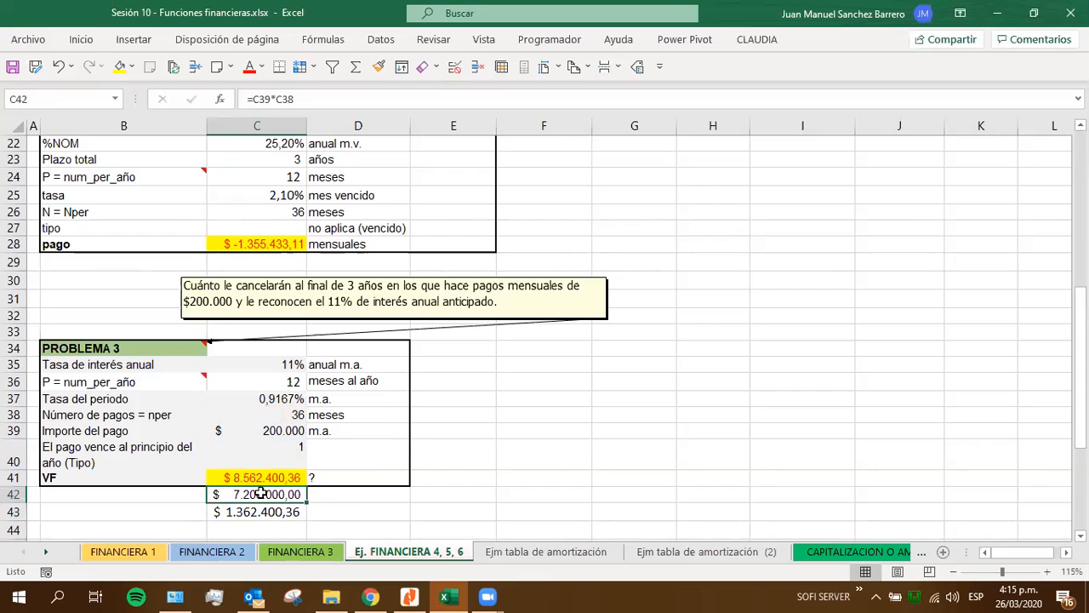
double_click(258, 510)
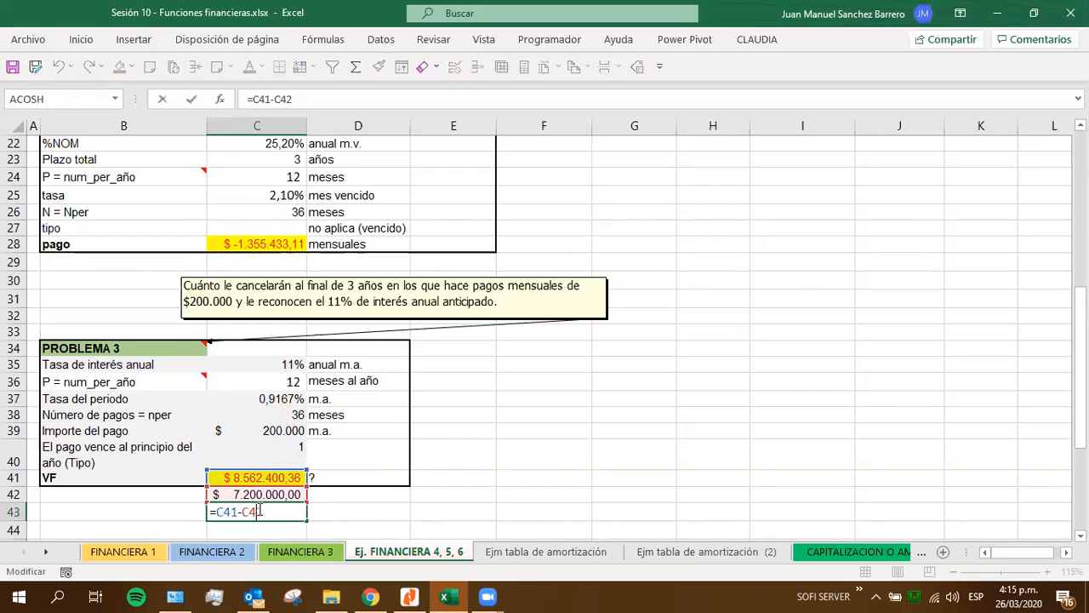
click(239, 478)
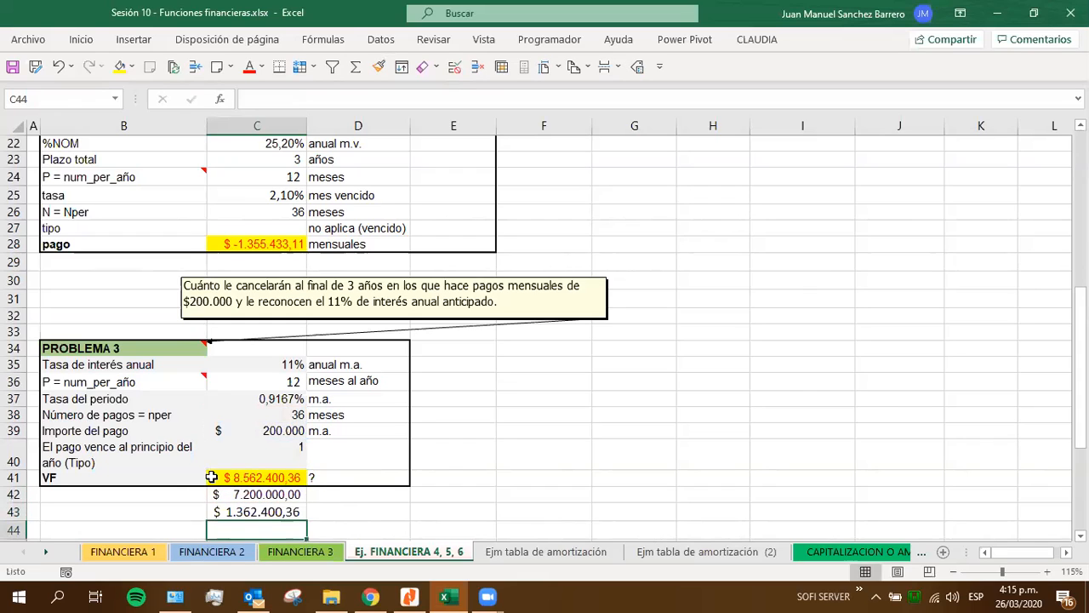
double_click(246, 477)
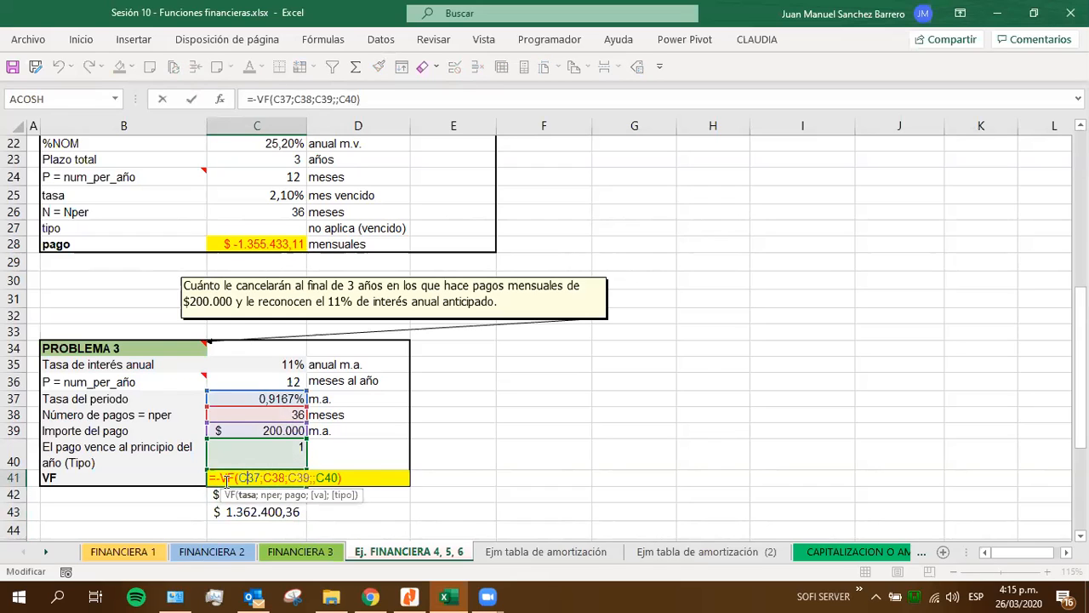
key(Return)
Label the amounts below the VF row by entering "intereses" in D43 and "capital ahorrado" in D42.
click(328, 511)
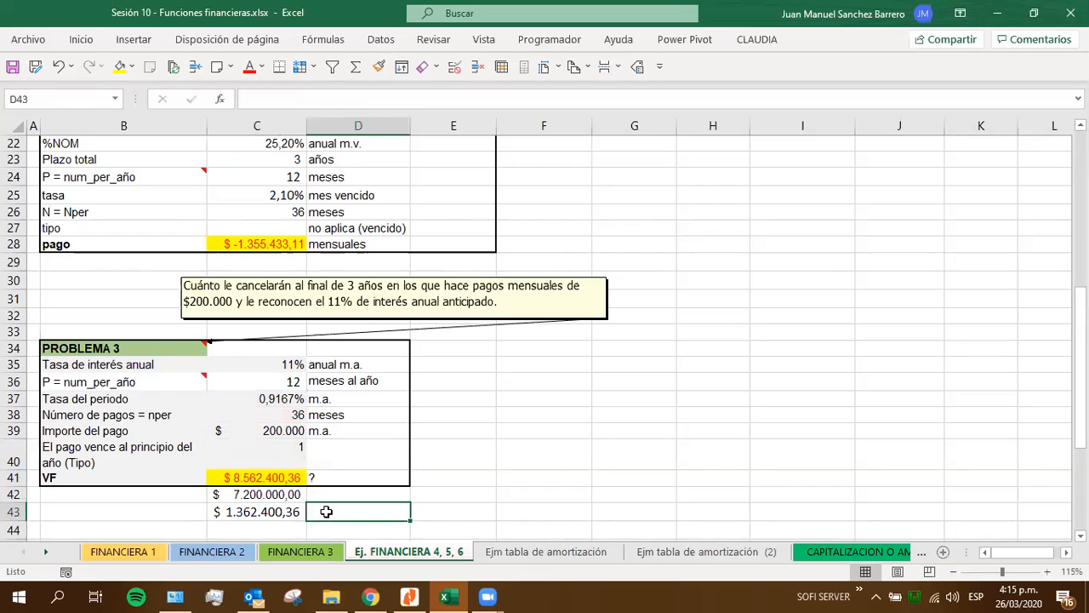
text(intereses)
key(Up)
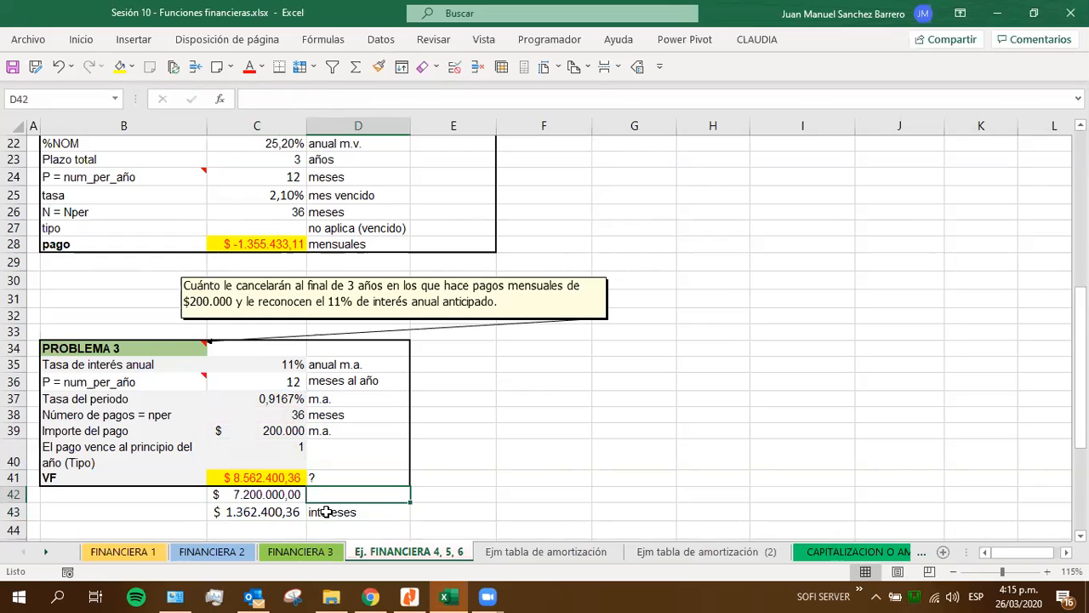
text(aho)
key(BackSpace)
key(BackSpace)
key(BackSpace)
text(capital)
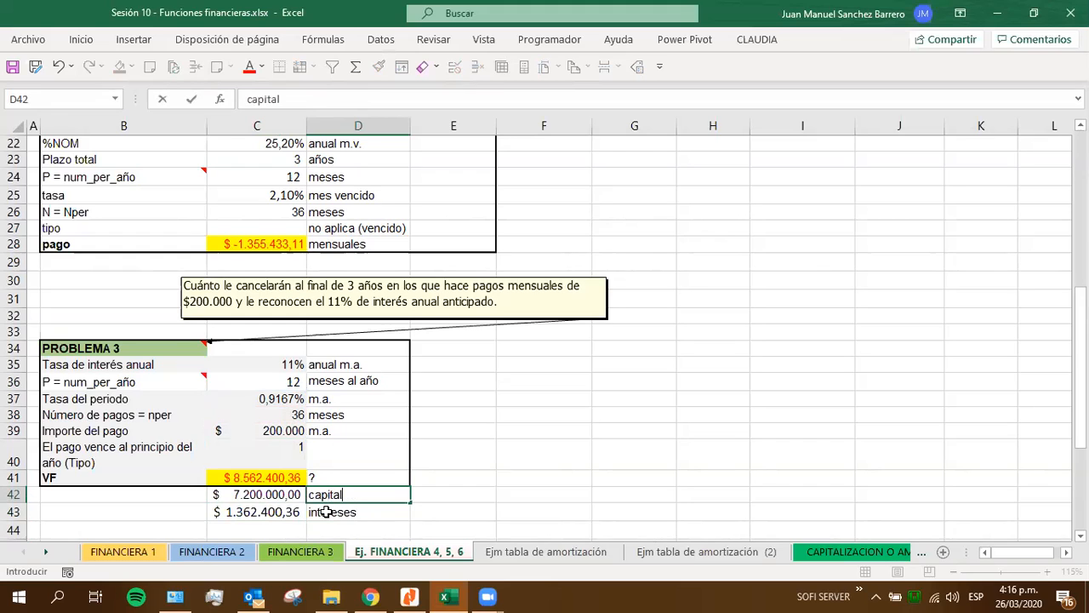
text( ahorrado)
key(Return)
click(328, 512)
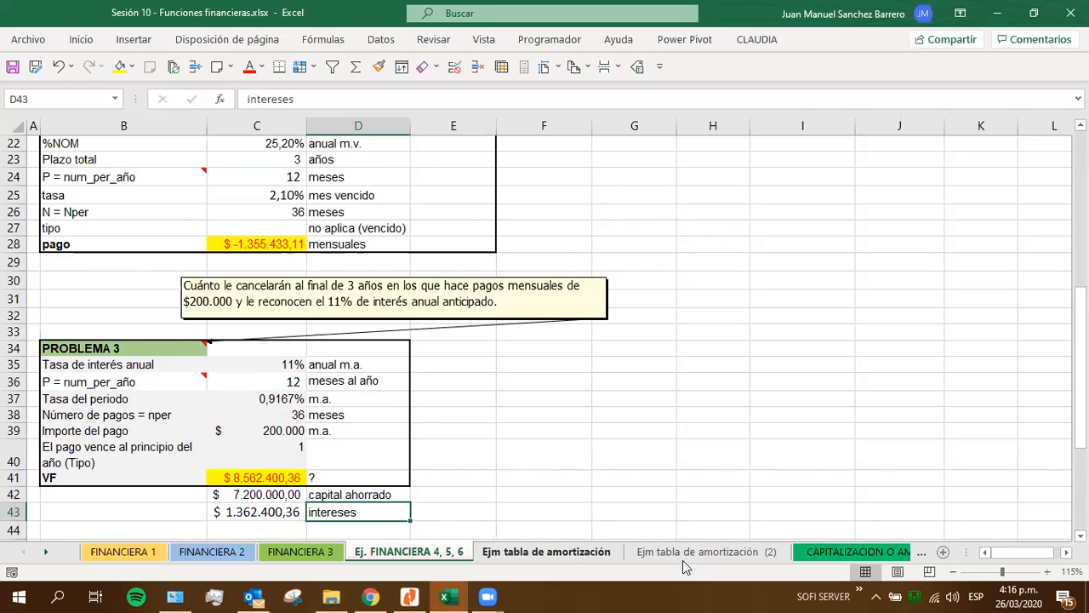
Go to the sheet "Ejm tabla de amortización" and go through the payment periods in the Periodo de pago column.
click(565, 555)
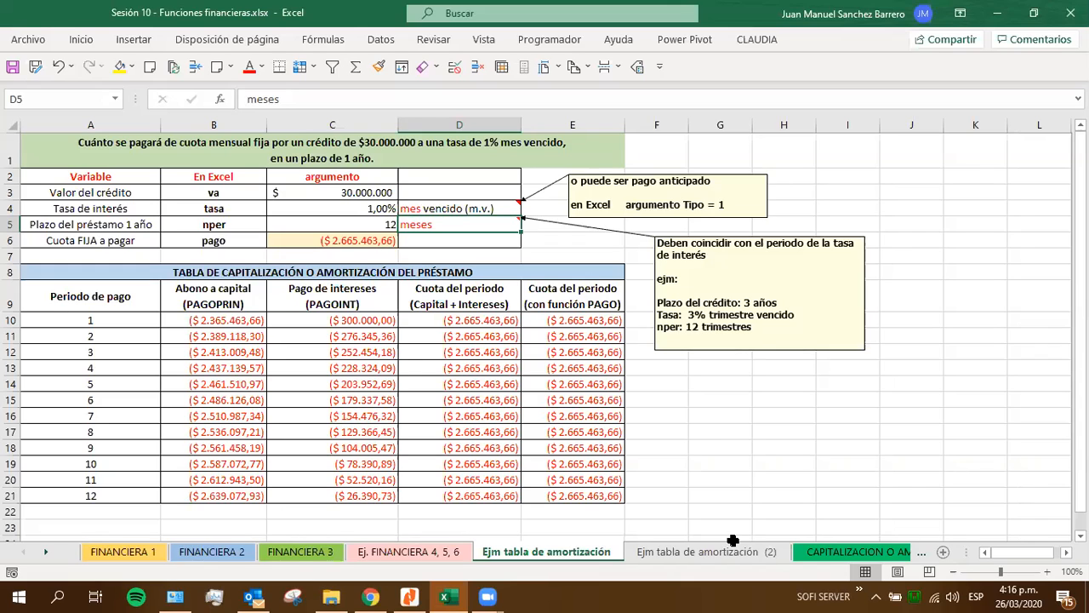
click(126, 336)
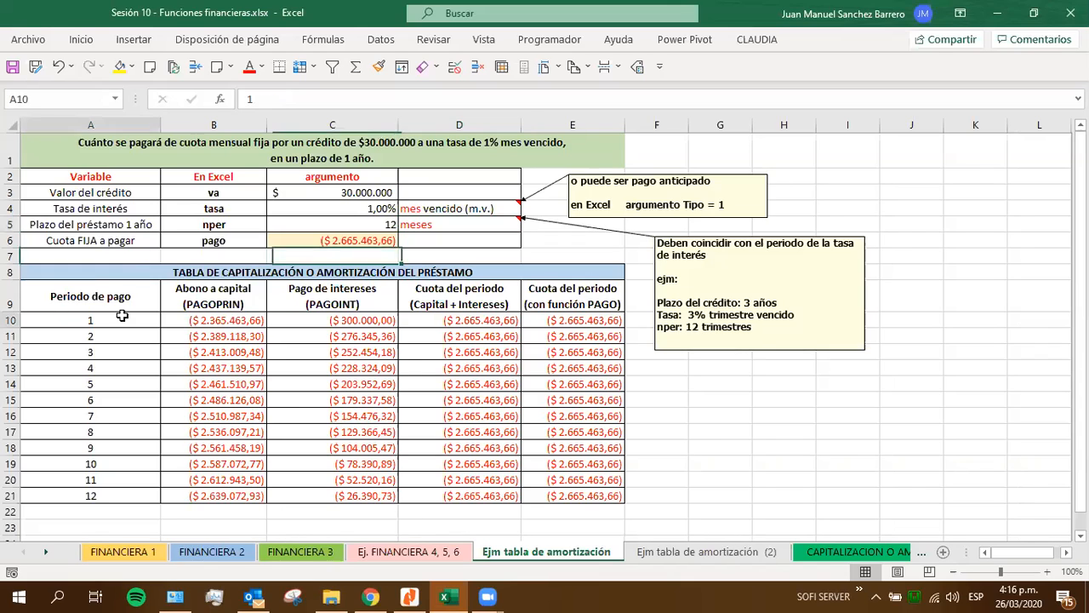
click(117, 352)
click(114, 368)
click(112, 384)
click(109, 399)
click(106, 416)
click(107, 432)
click(106, 447)
click(109, 464)
click(112, 480)
click(111, 496)
click(112, 475)
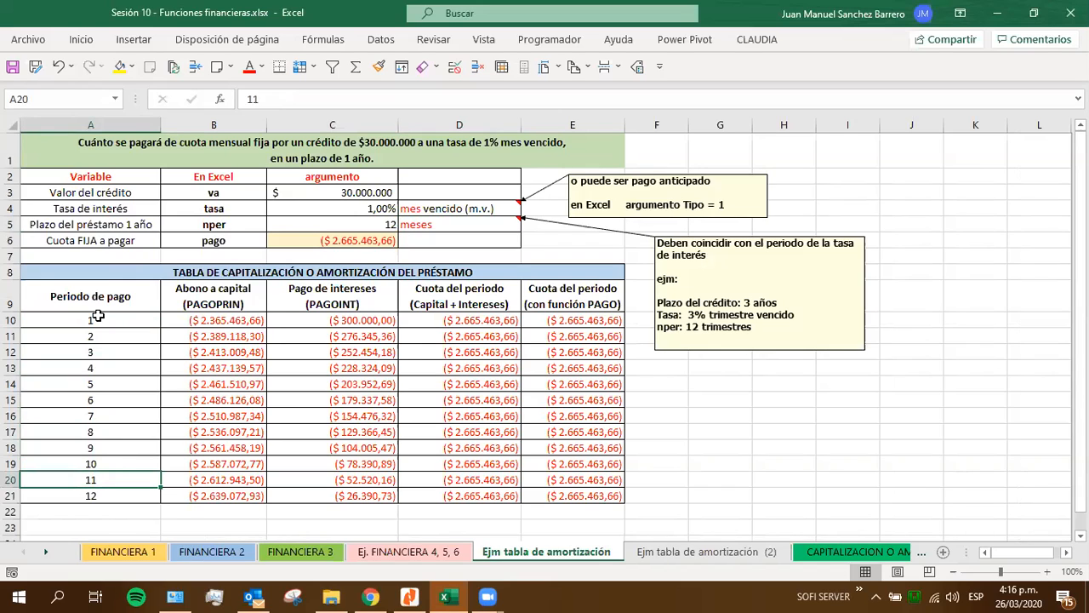
Examine the amortization table A10:E21 and its period, Abono a capital (PAGOPRIN) and Pago de intereses (PAGOINT) columns.
drag(120, 319, 548, 490)
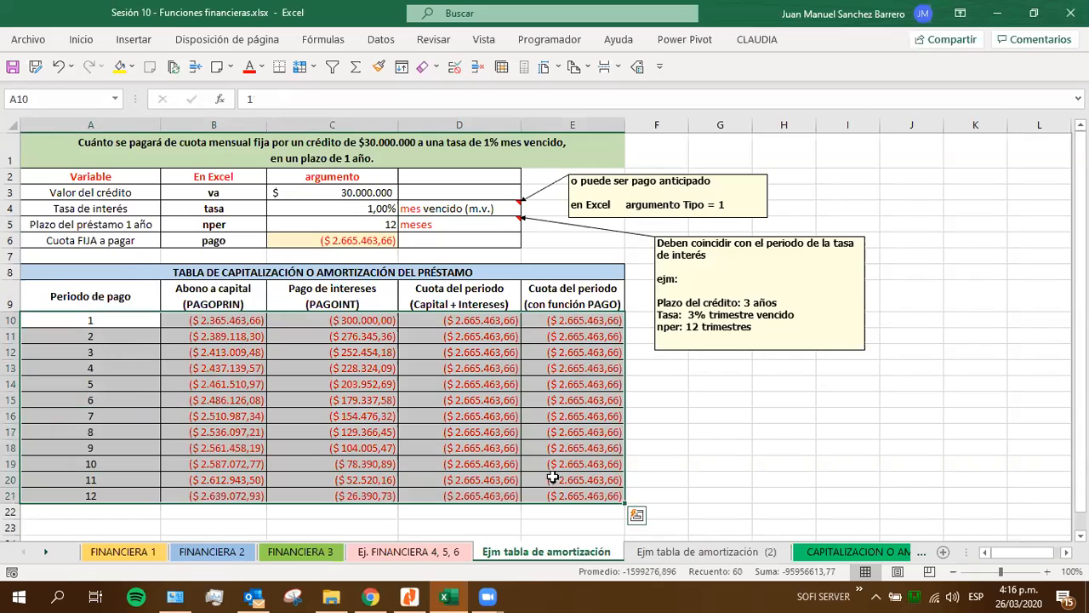
click(94, 323)
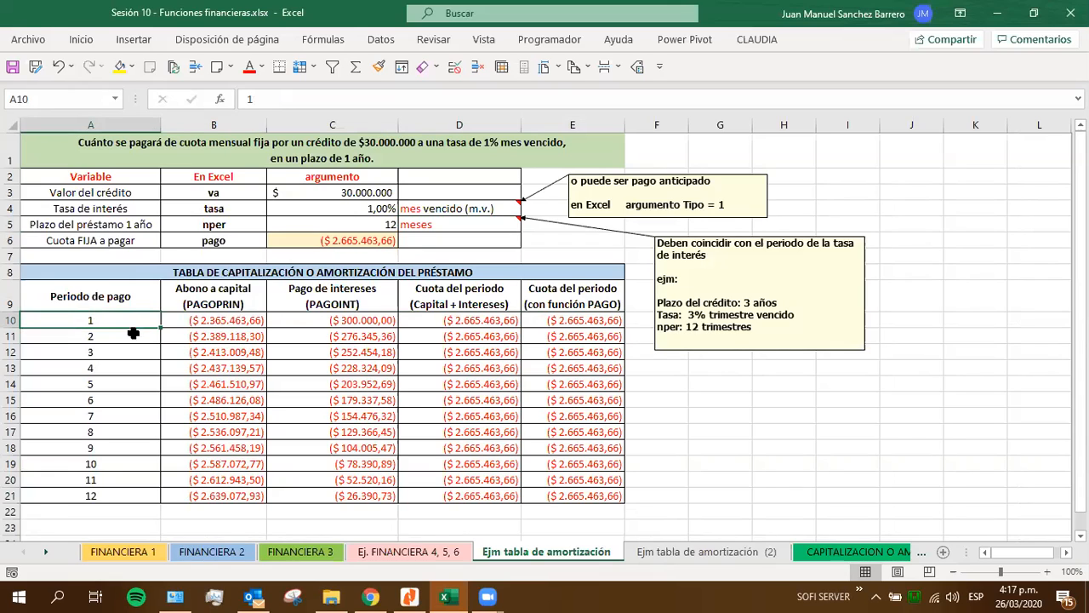
shift+click(90, 496)
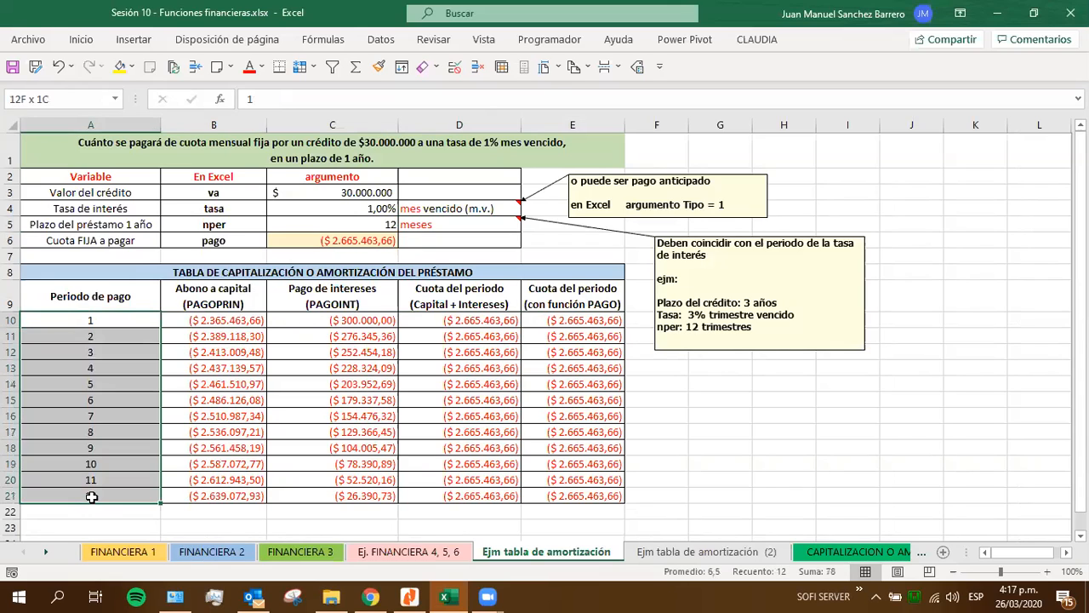
drag(223, 317, 203, 490)
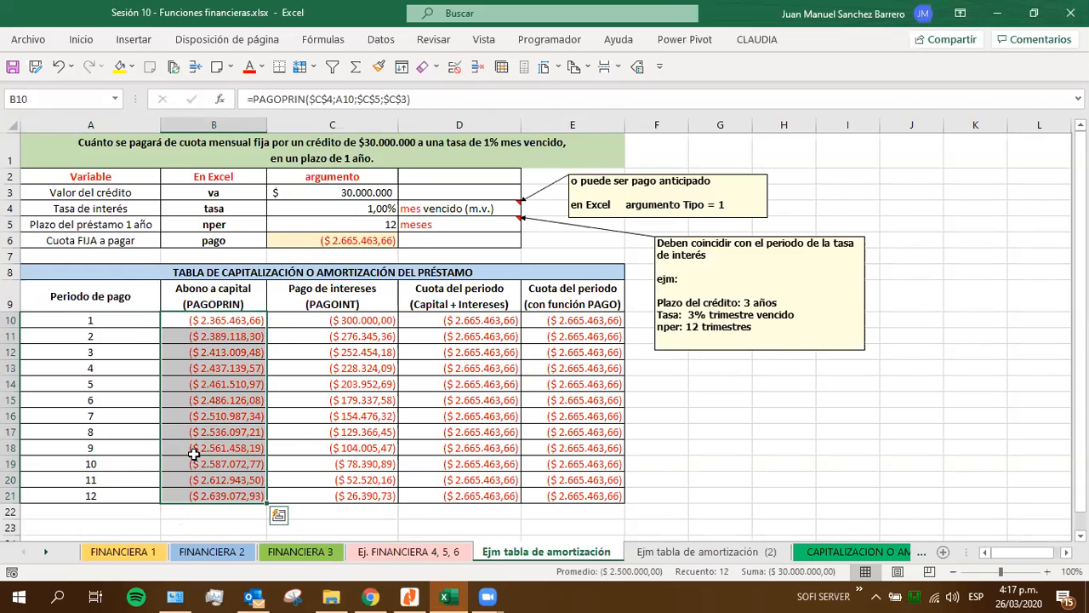
drag(174, 320, 184, 497)
drag(331, 320, 340, 495)
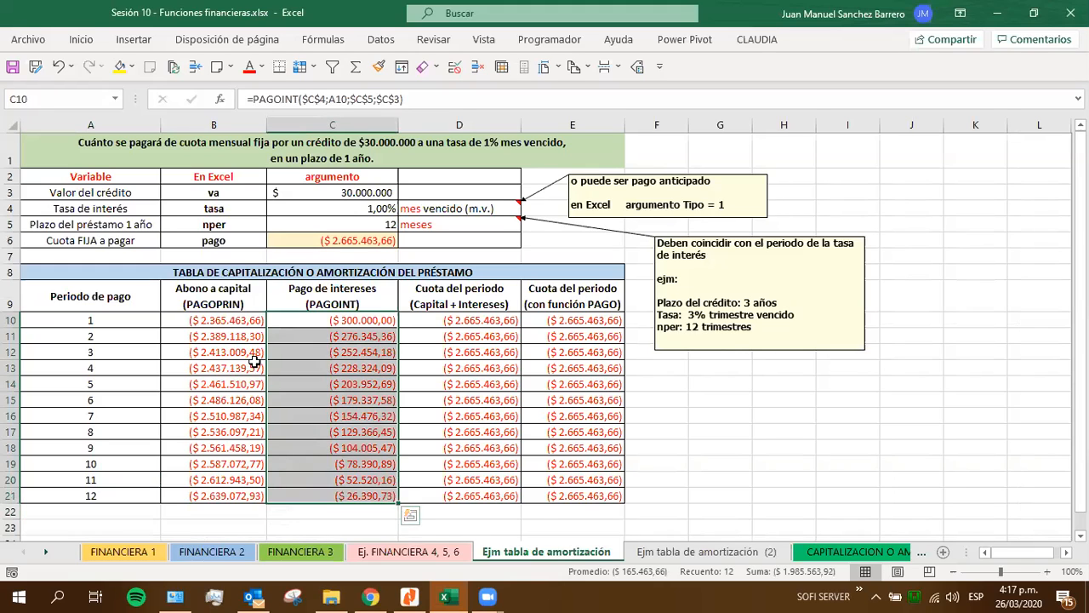
Compare the period 1 and 2 capital, interest and instalment amounts, and glance at the blank sheet "Ejm tabla de amortización (2)".
drag(224, 322, 324, 320)
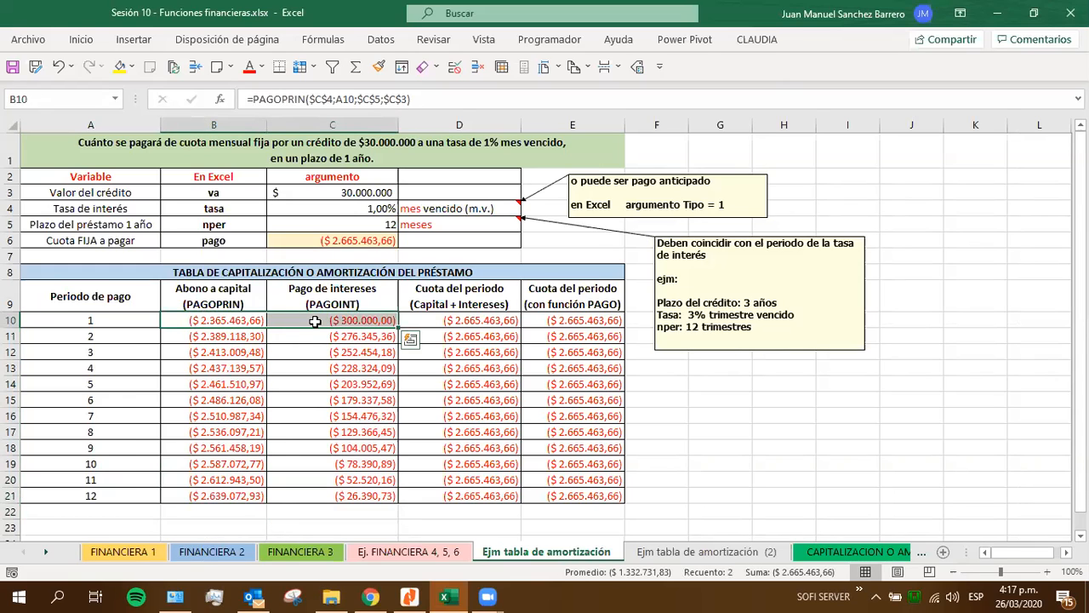
click(478, 319)
click(542, 319)
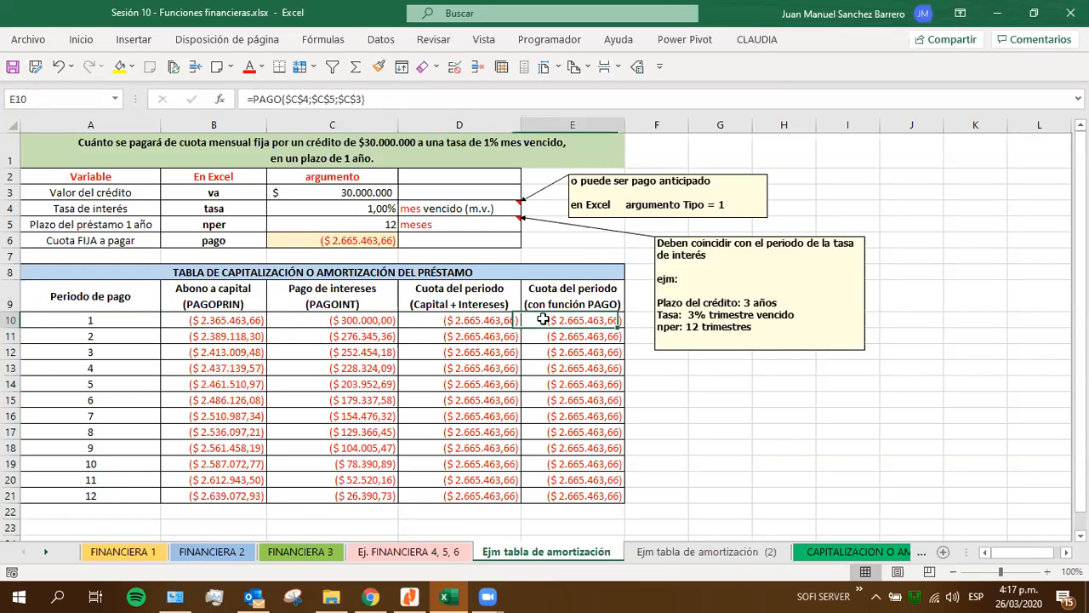
click(483, 321)
click(498, 337)
click(579, 337)
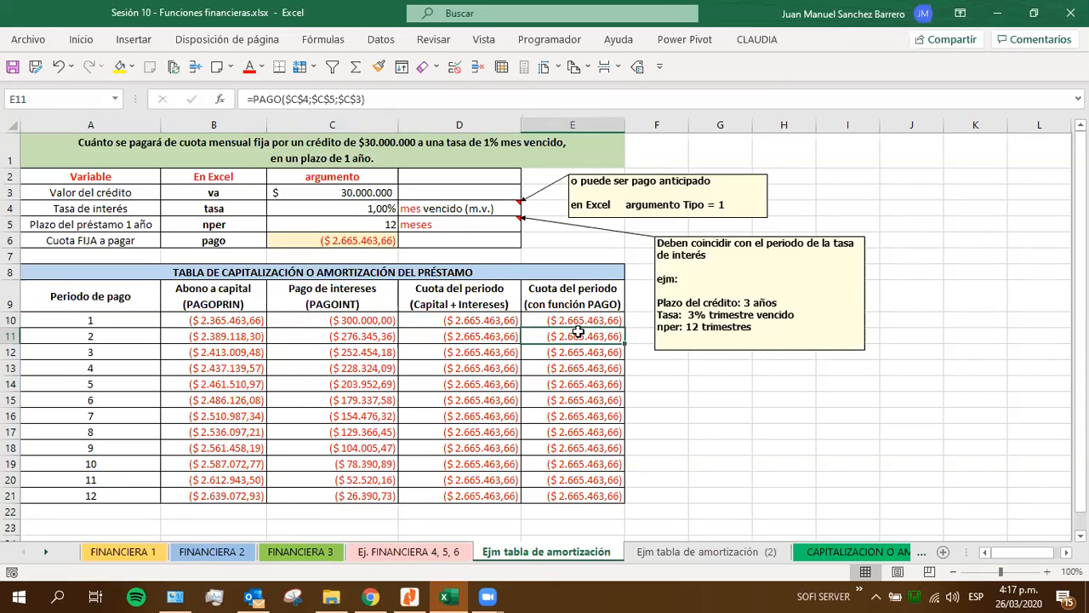
click(666, 552)
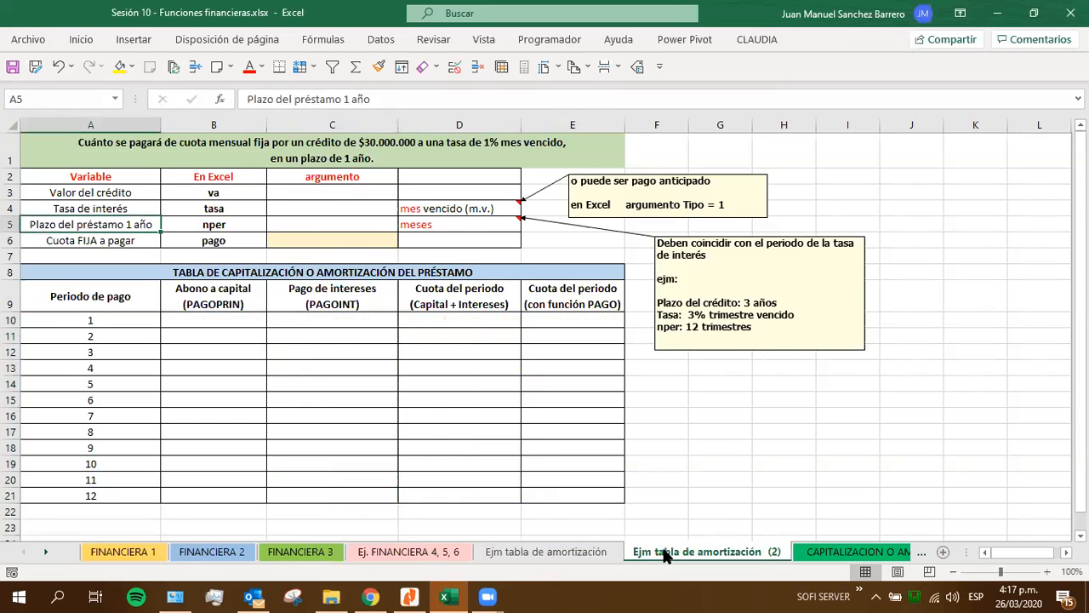
click(588, 552)
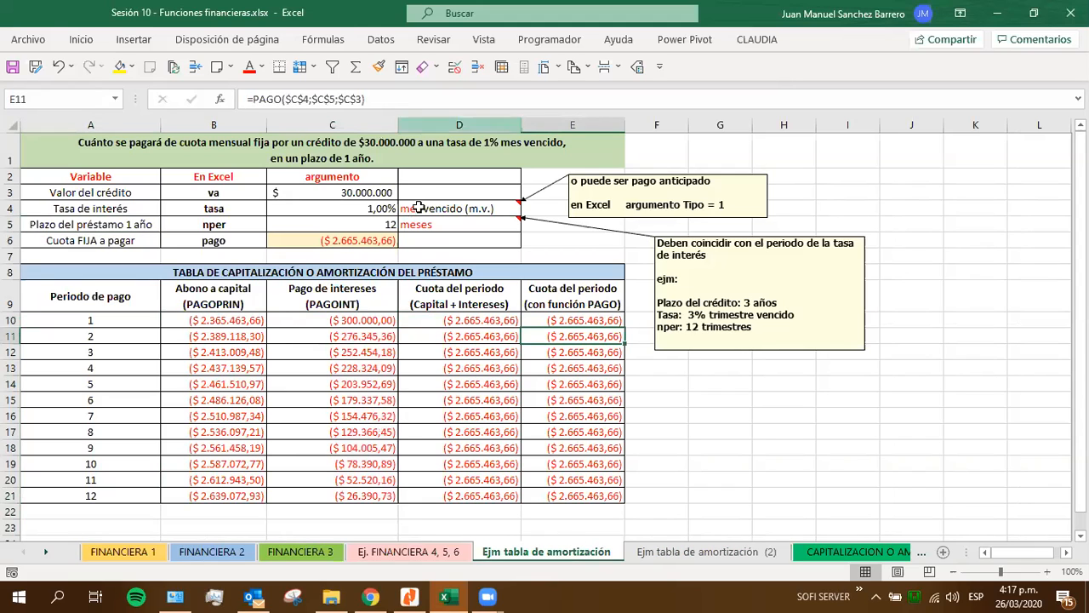
click(224, 320)
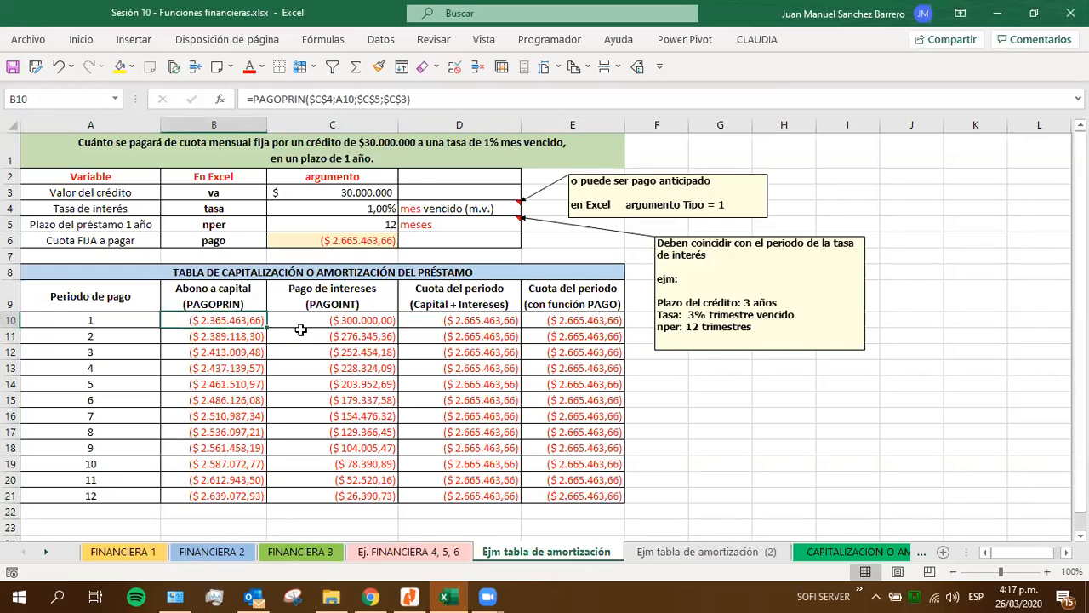
click(289, 322)
drag(111, 322, 562, 320)
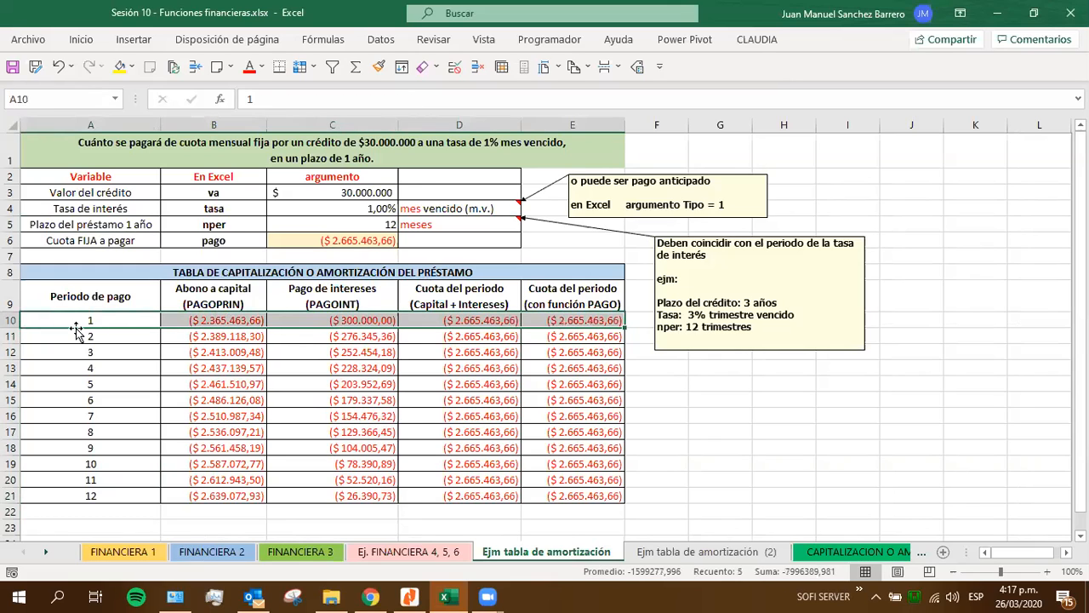
click(81, 335)
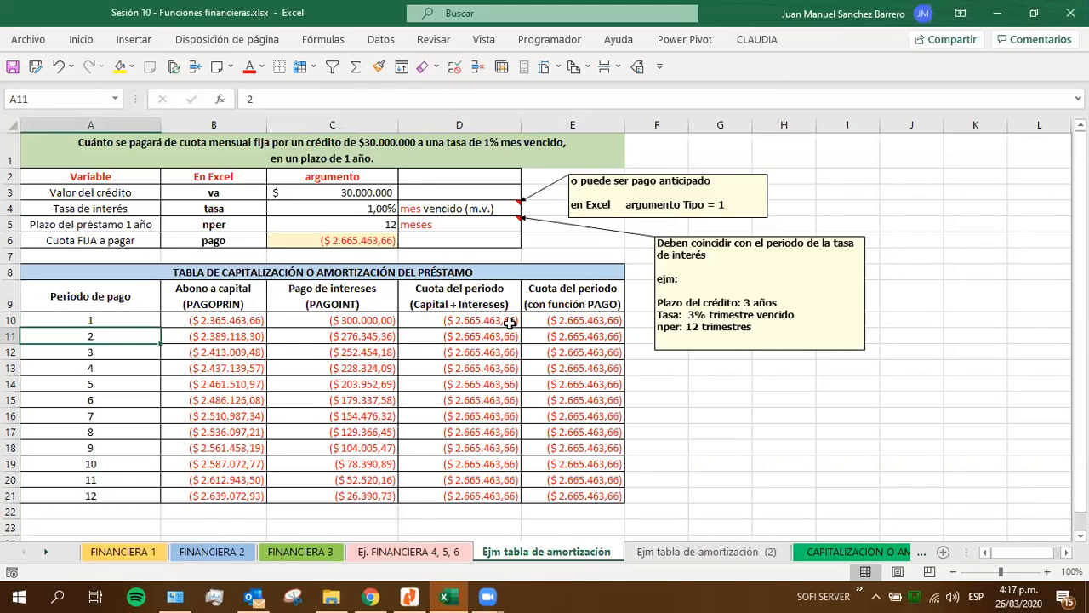
Examine how D10 adds capital and interest and how E10 uses PAGO, comparing both instalment columns across the rows.
click(358, 321)
click(225, 322)
double_click(452, 321)
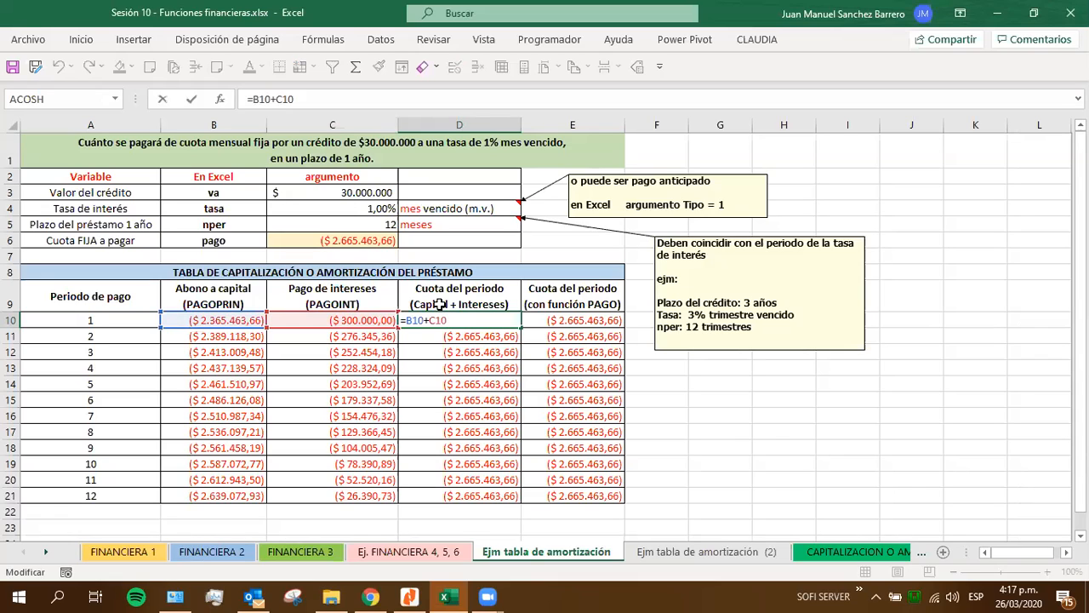
key(Escape)
double_click(601, 320)
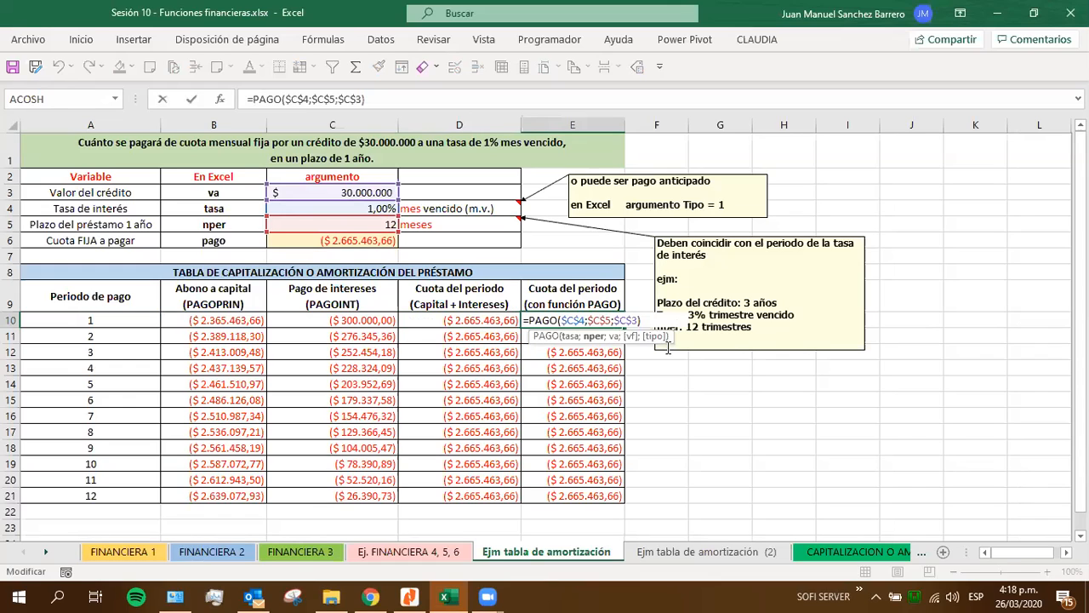
key(Escape)
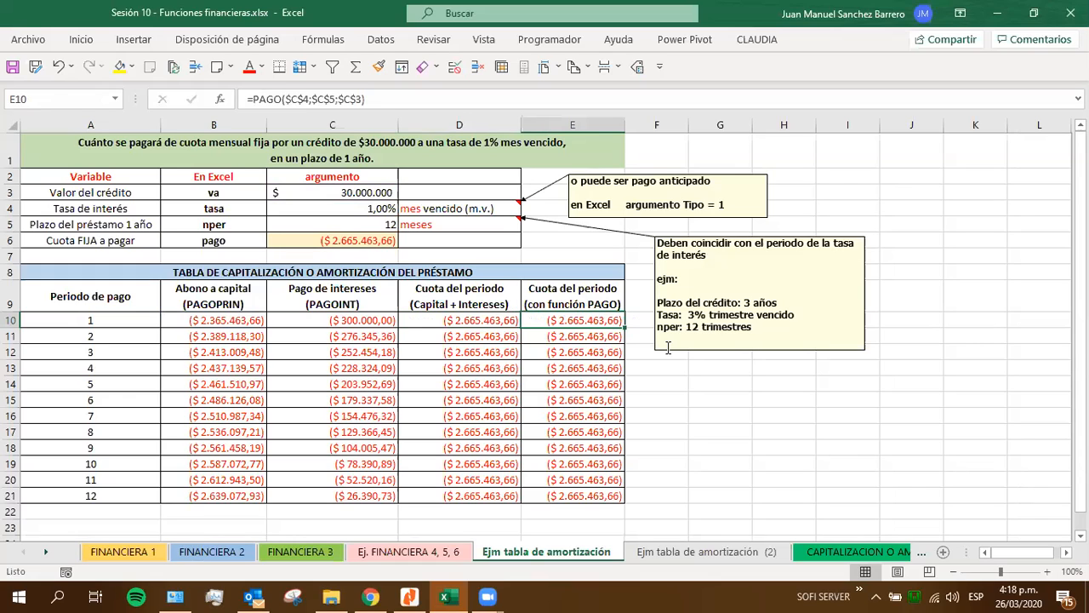
click(587, 379)
click(453, 396)
click(567, 400)
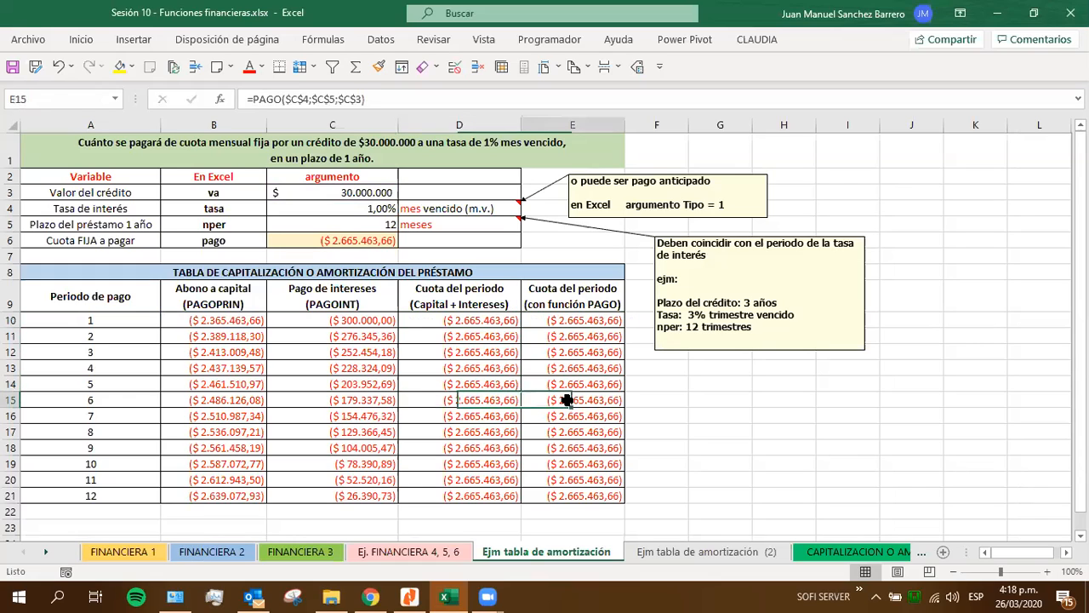
click(478, 412)
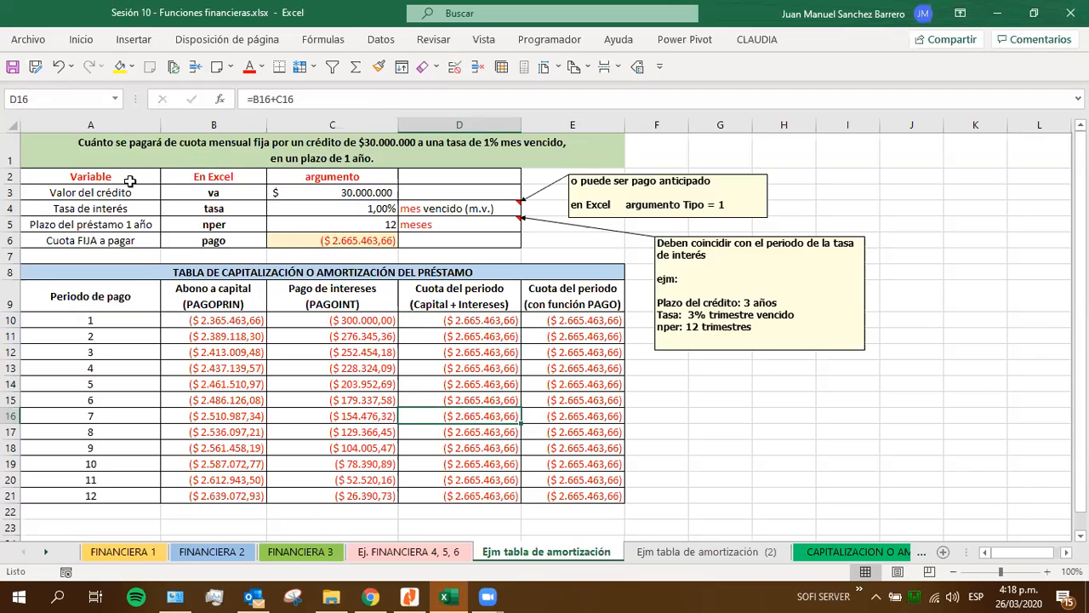
Review the loan problem statement, the table A10:E21, the arguments in C3:C5 and the PAGO formula in C6.
click(255, 154)
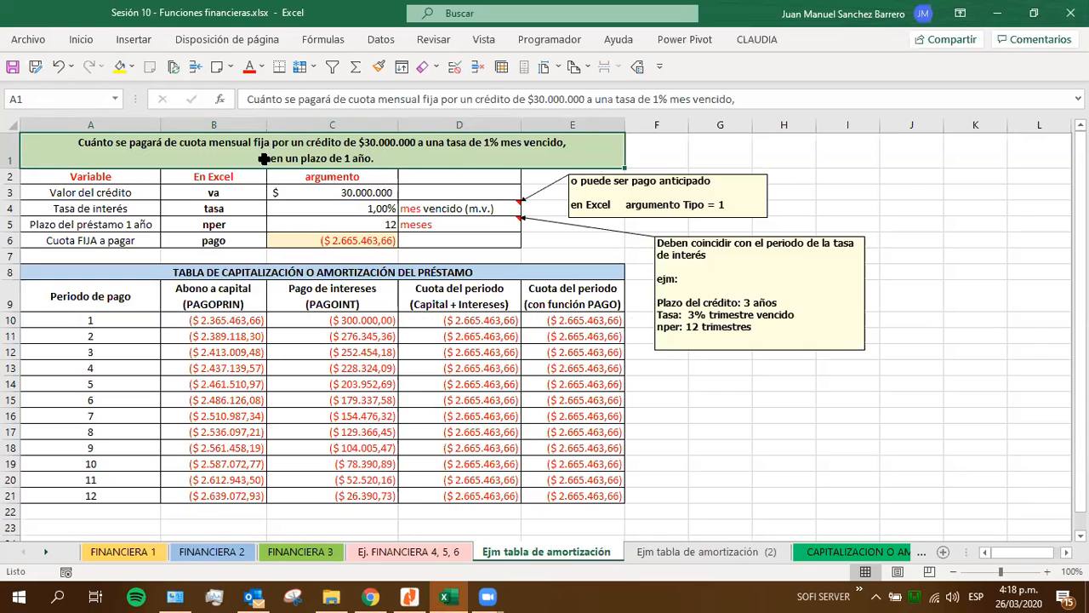
drag(100, 496, 552, 319)
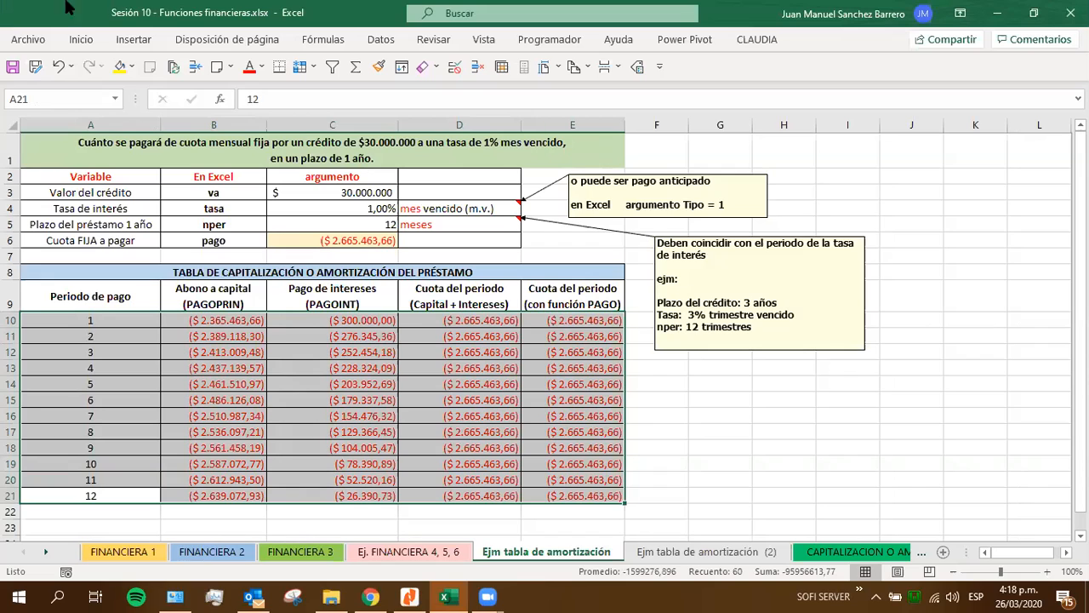
click(339, 190)
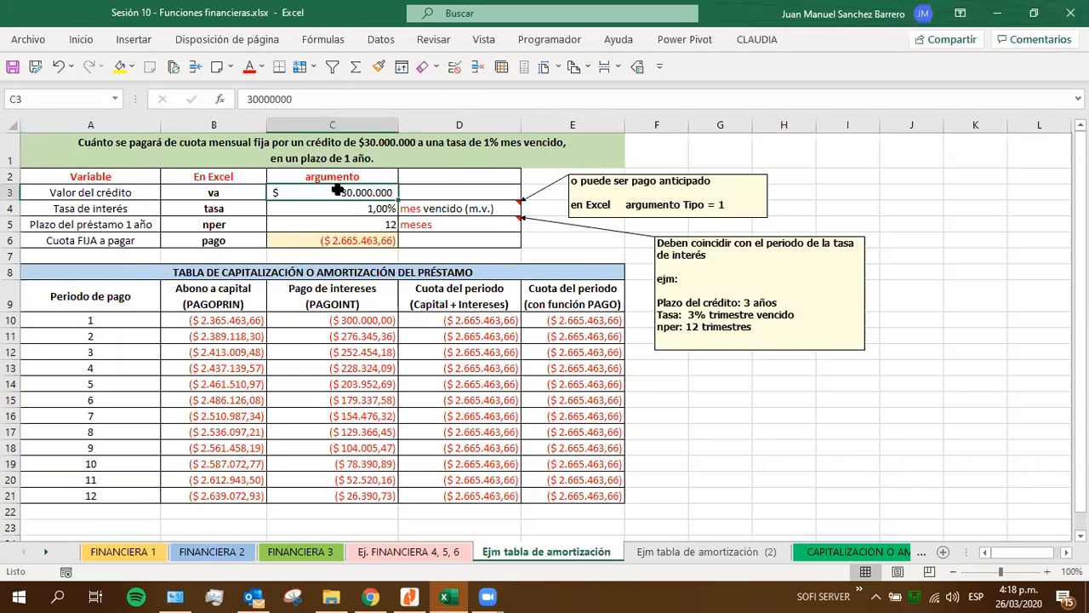
click(302, 209)
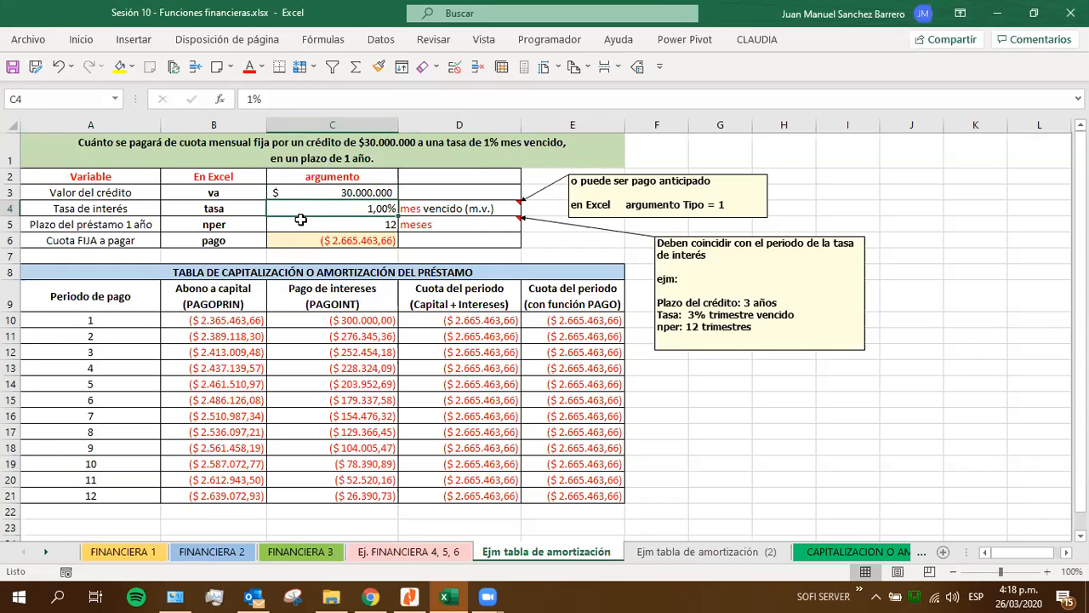
click(282, 225)
drag(371, 226, 429, 228)
click(296, 246)
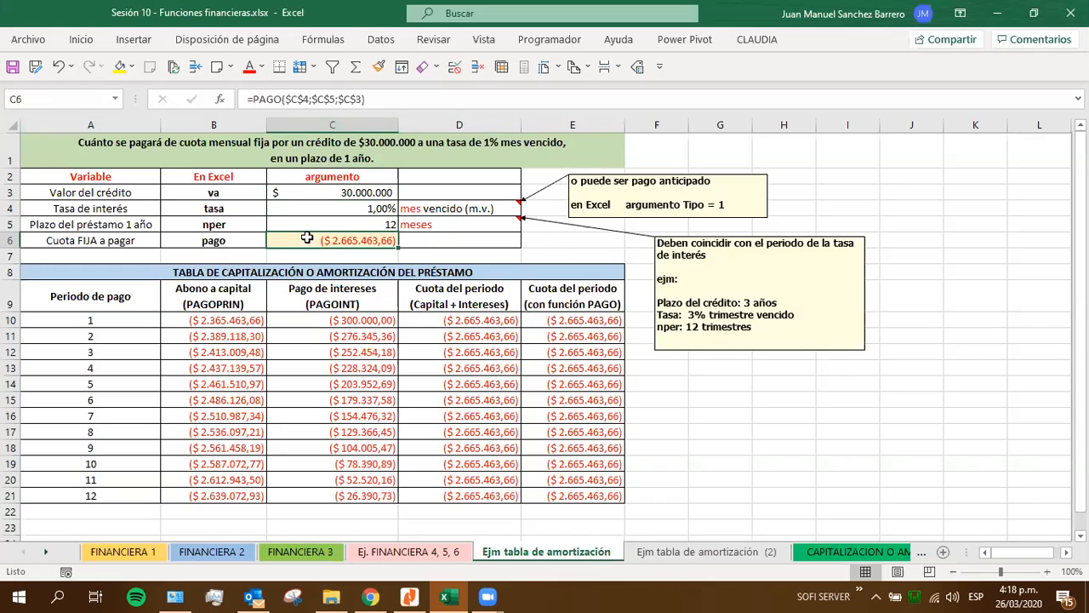
double_click(308, 240)
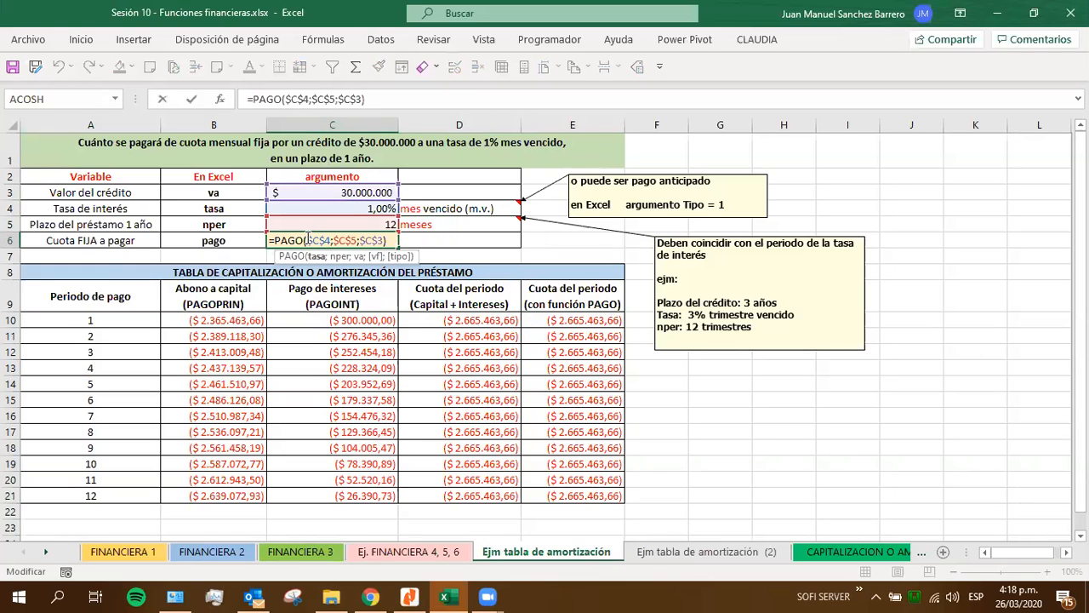
key(Escape)
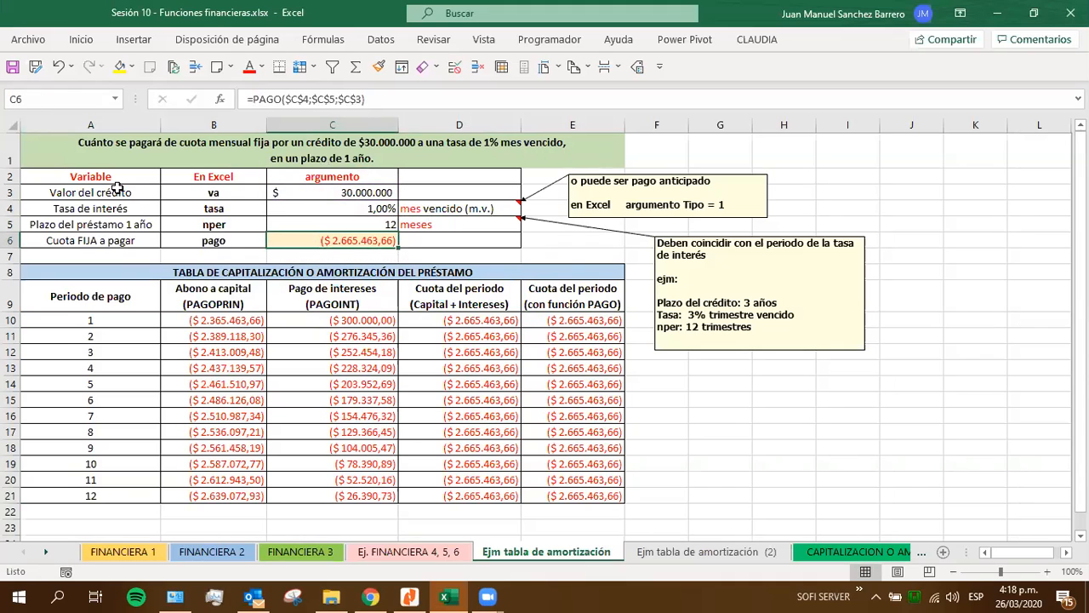
Compare the fixed instalment in C6 with the amortization table and inspect the PAGO formula in E17.
drag(214, 320, 502, 498)
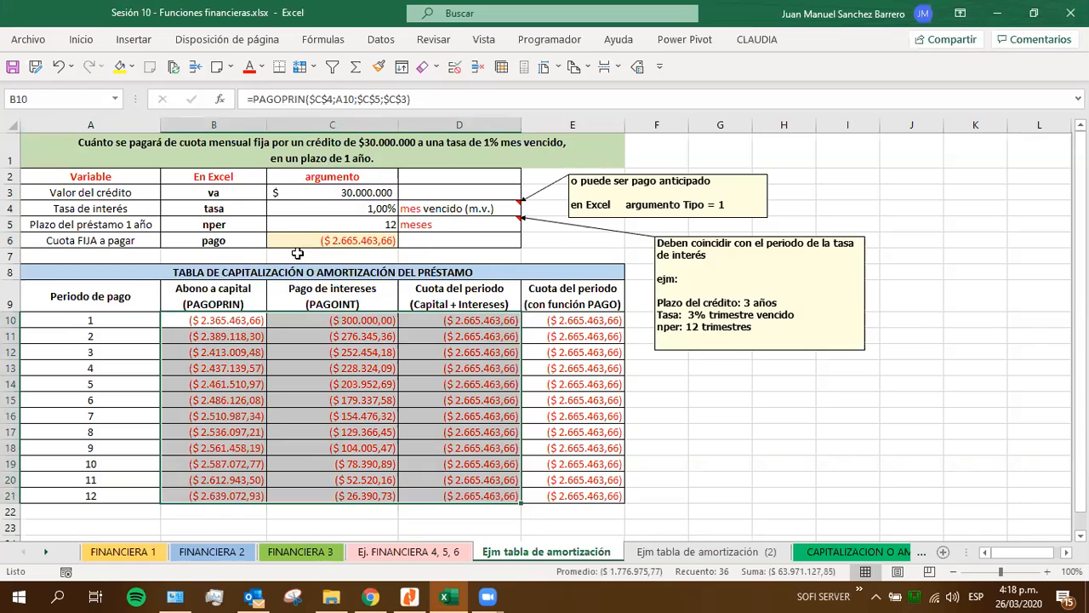
click(279, 237)
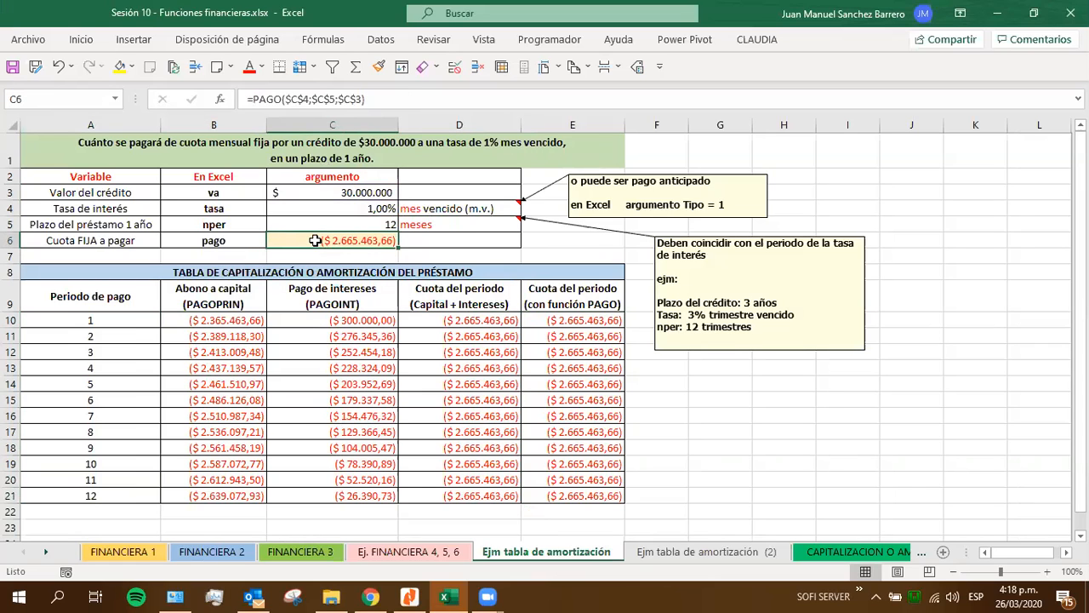
click(580, 324)
click(579, 348)
click(576, 396)
double_click(577, 425)
double_click(576, 431)
double_click(576, 432)
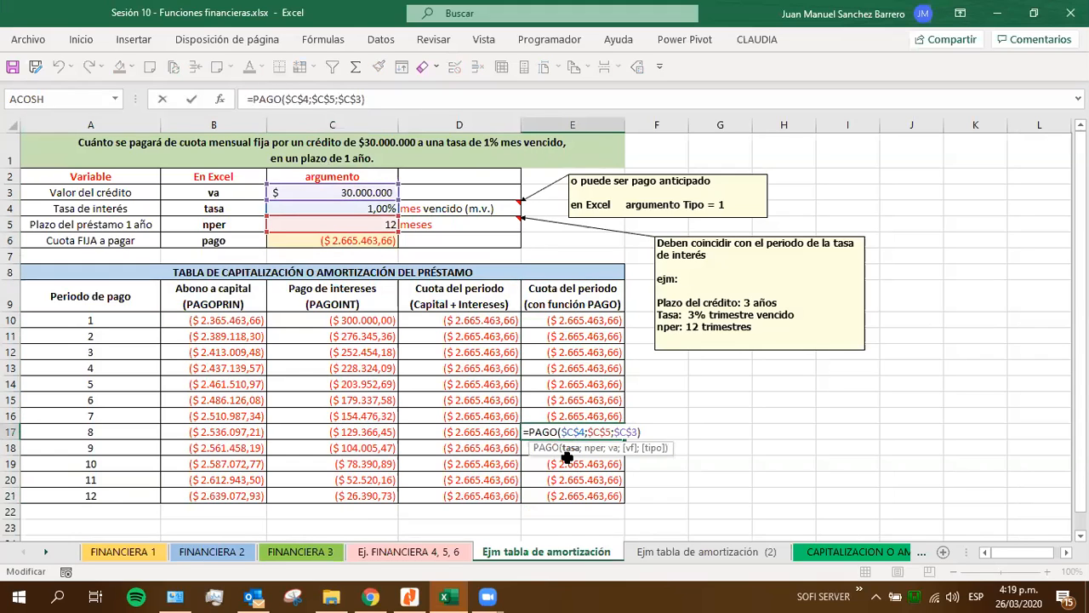
key(Escape)
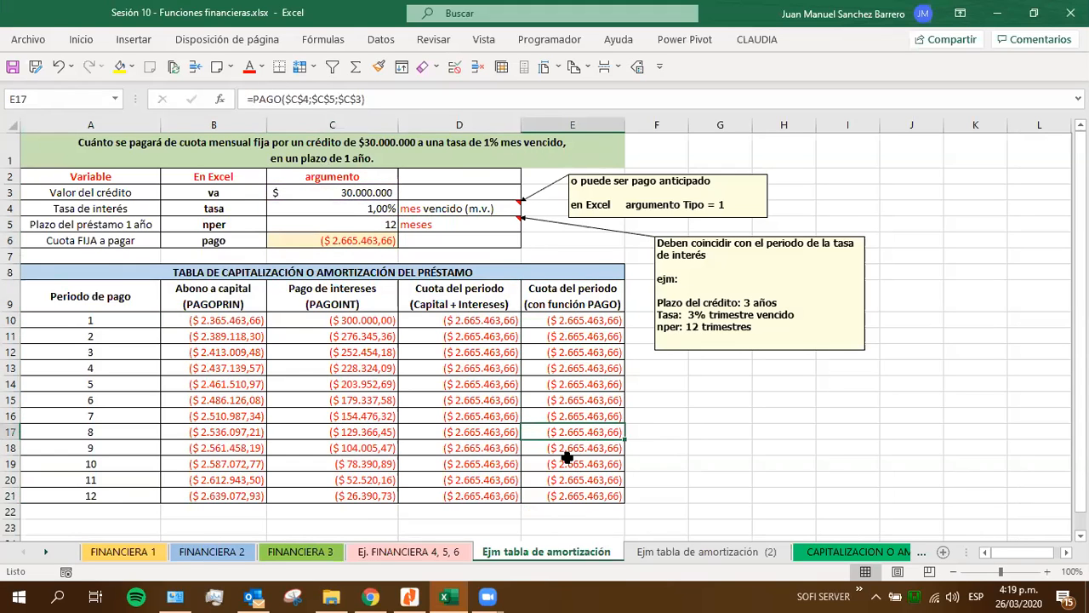
On the sheet "Ejm tabla de amortización (2)", enter 30.000.000 as the credit value, 1% as the rate and 12 as the term.
click(708, 550)
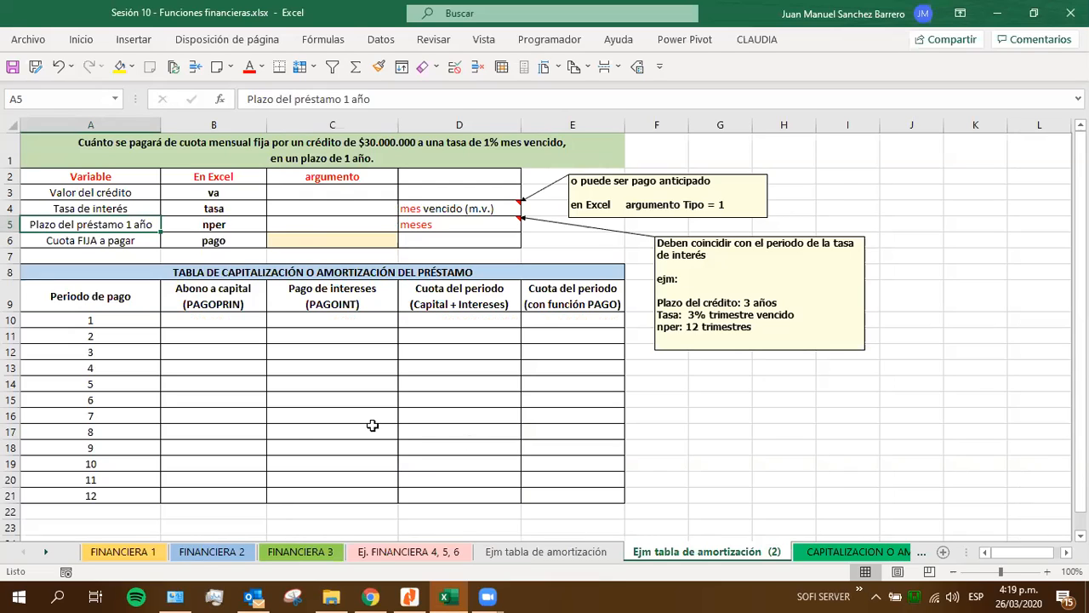
click(325, 189)
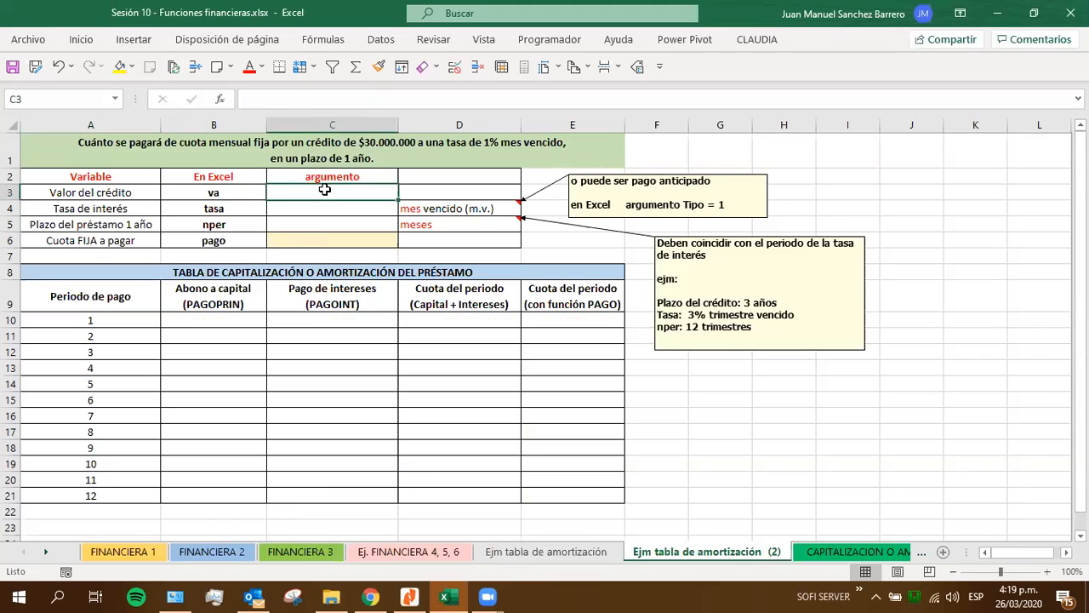
text(30.000.00)
text(0)
key(Return)
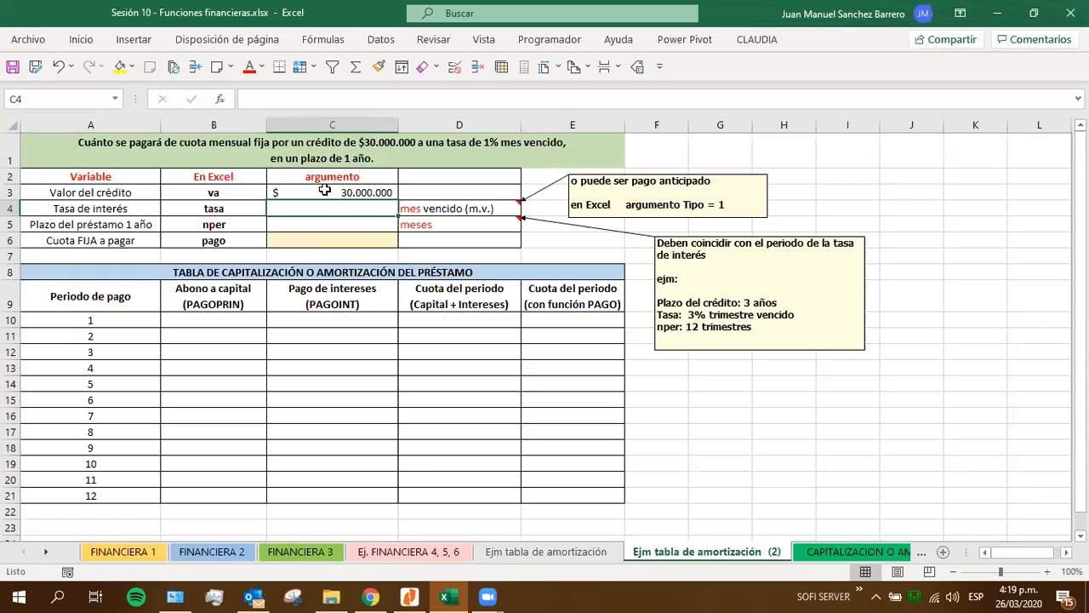
text(1%)
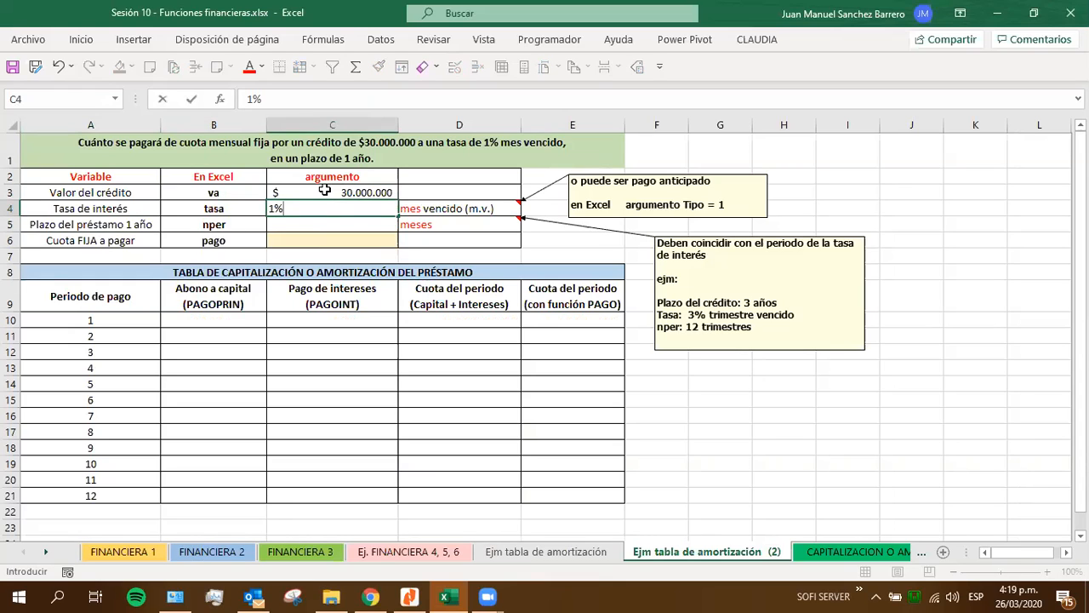
key(Return)
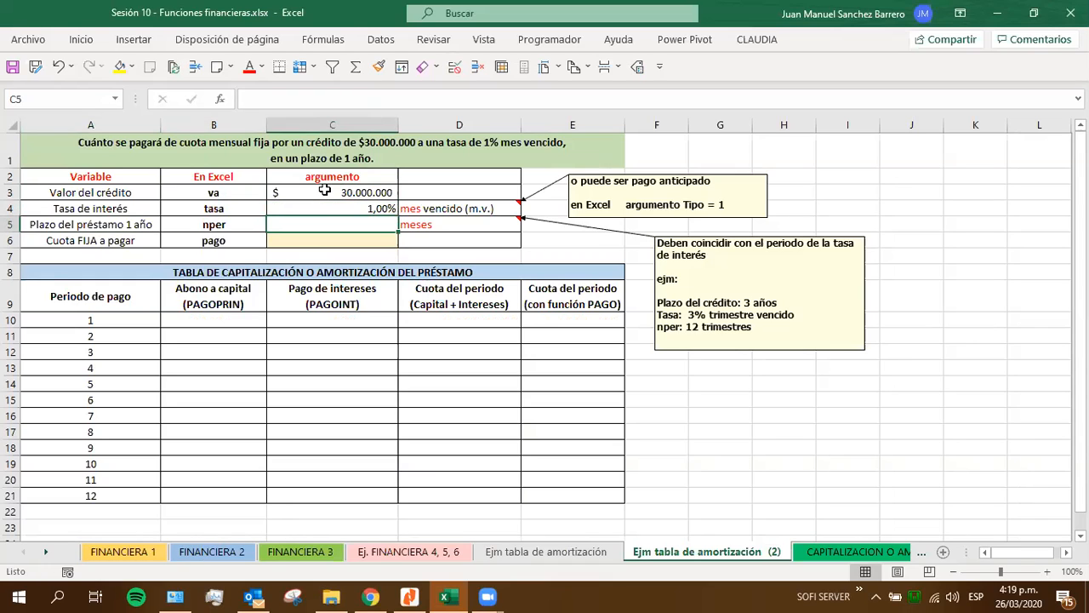
text(12)
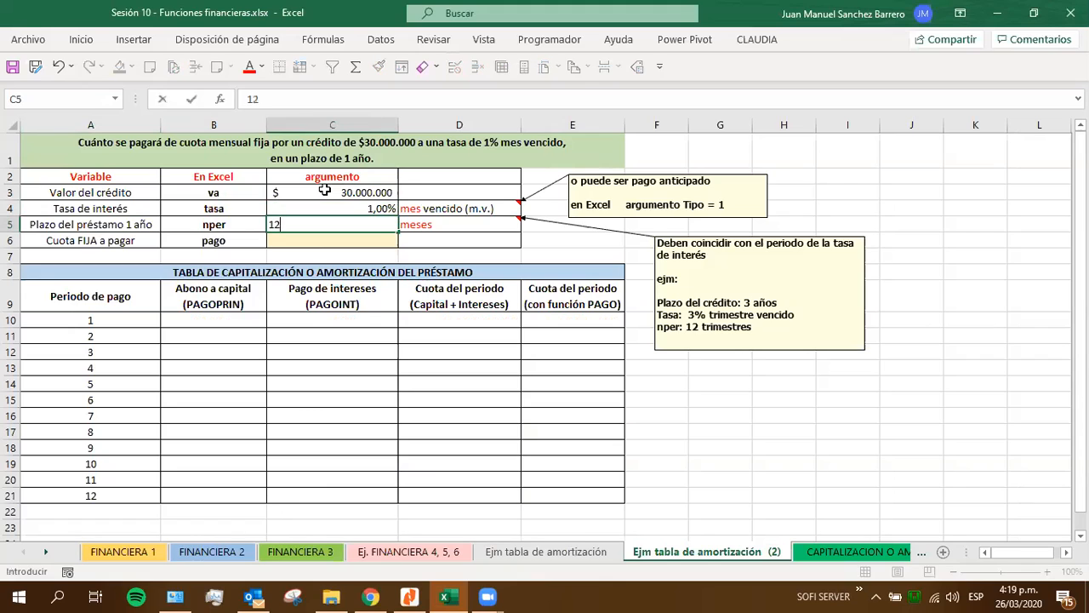
key(Return)
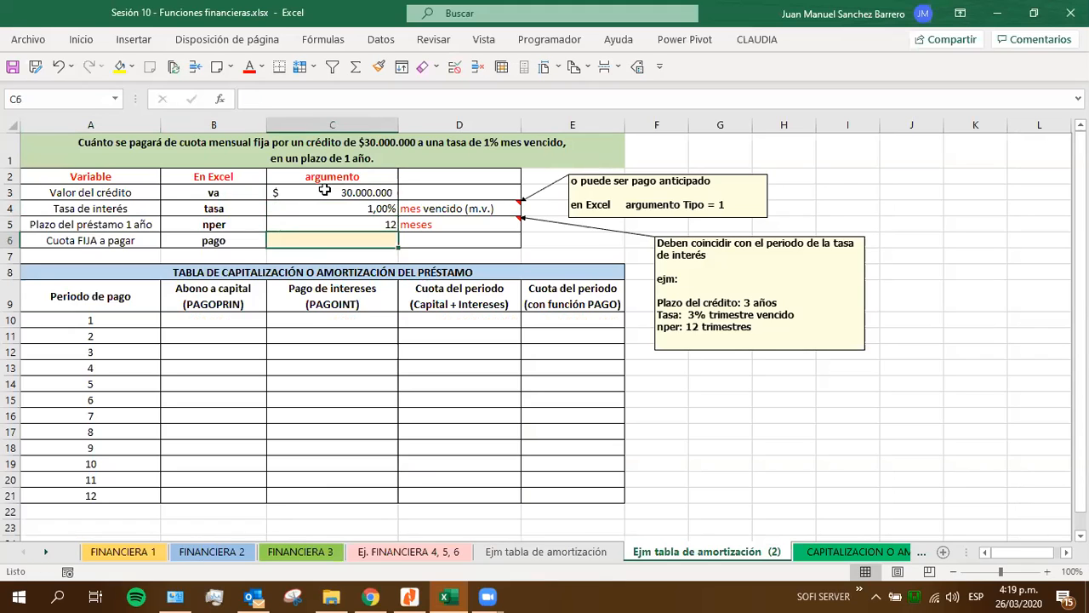
In C6, calculate the fixed instalment with PAGO, using C4 as the rate, C5 as nper and C3 as va.
text(=)
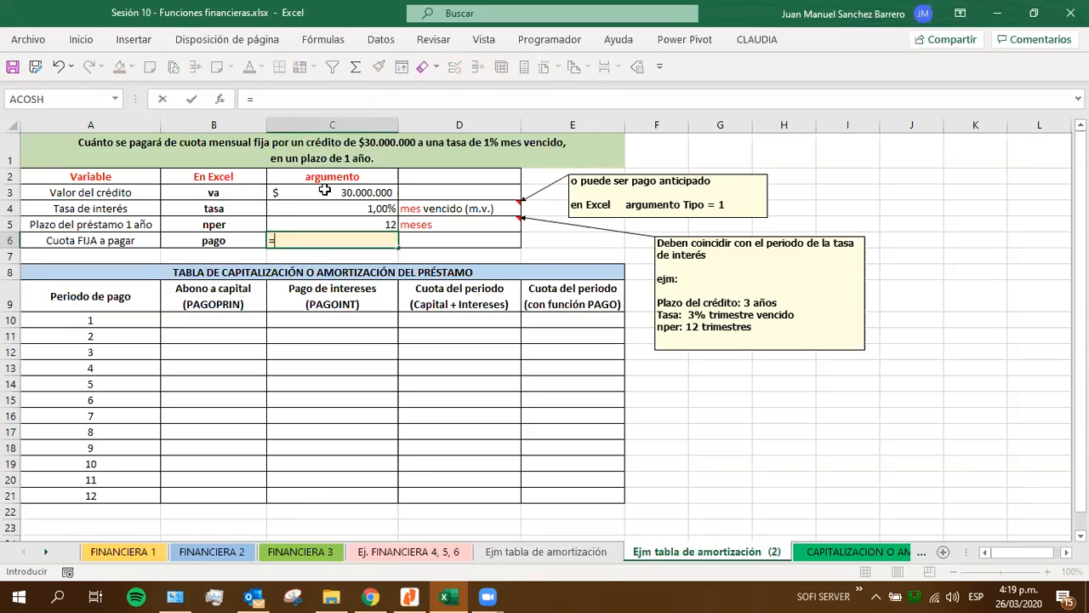
text(pago)
key(Tab)
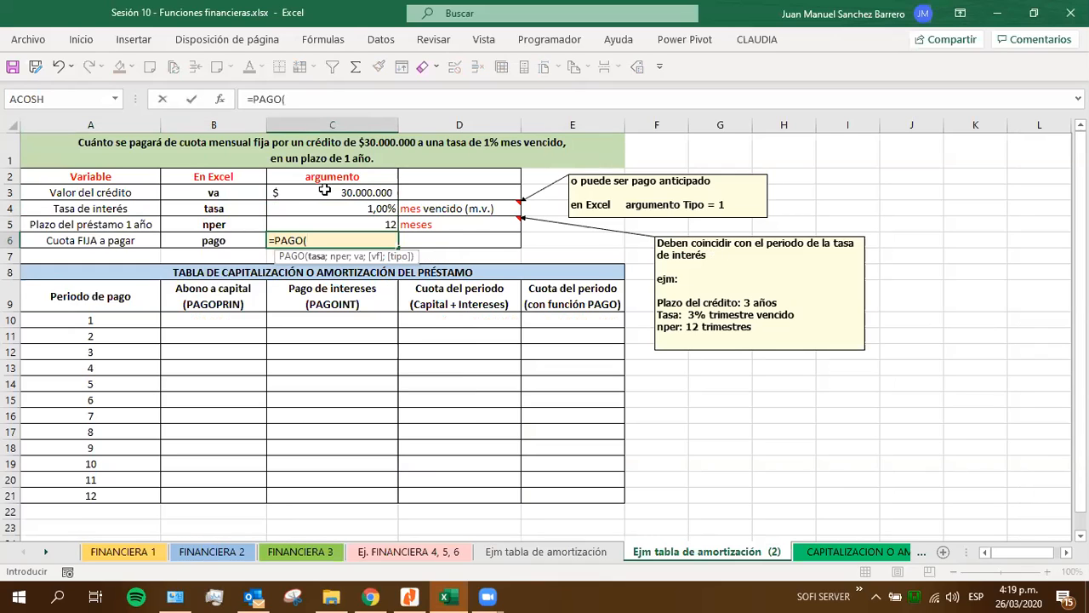
click(288, 210)
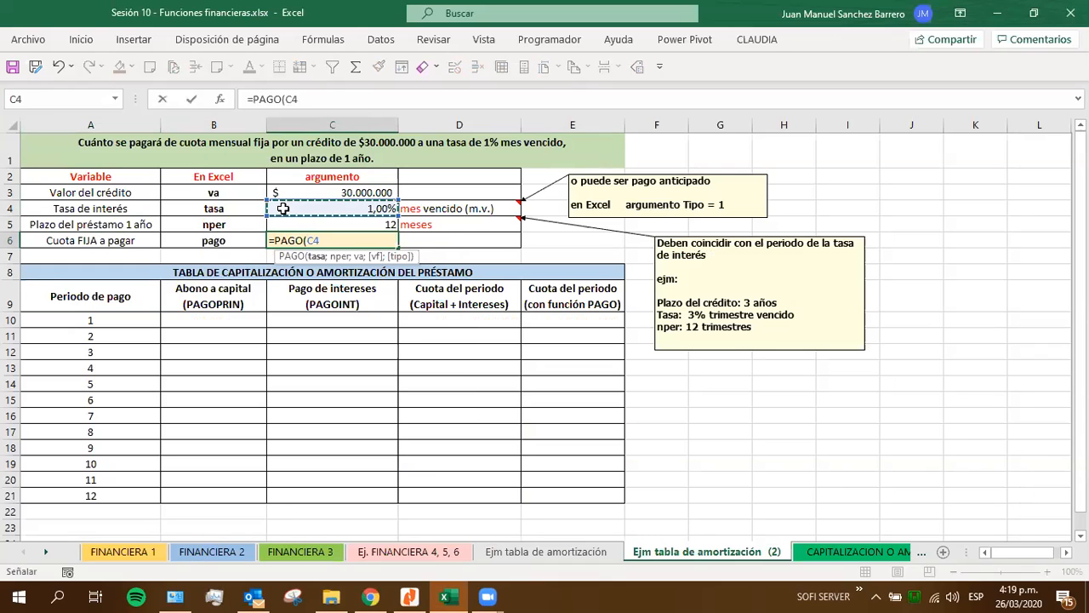
text(;)
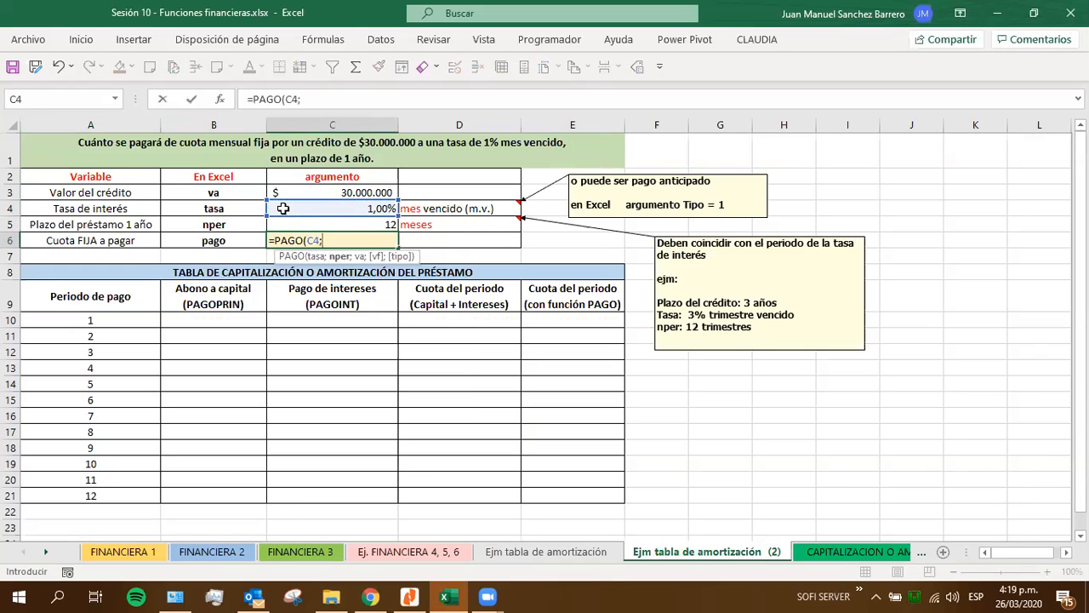
click(358, 225)
text(;)
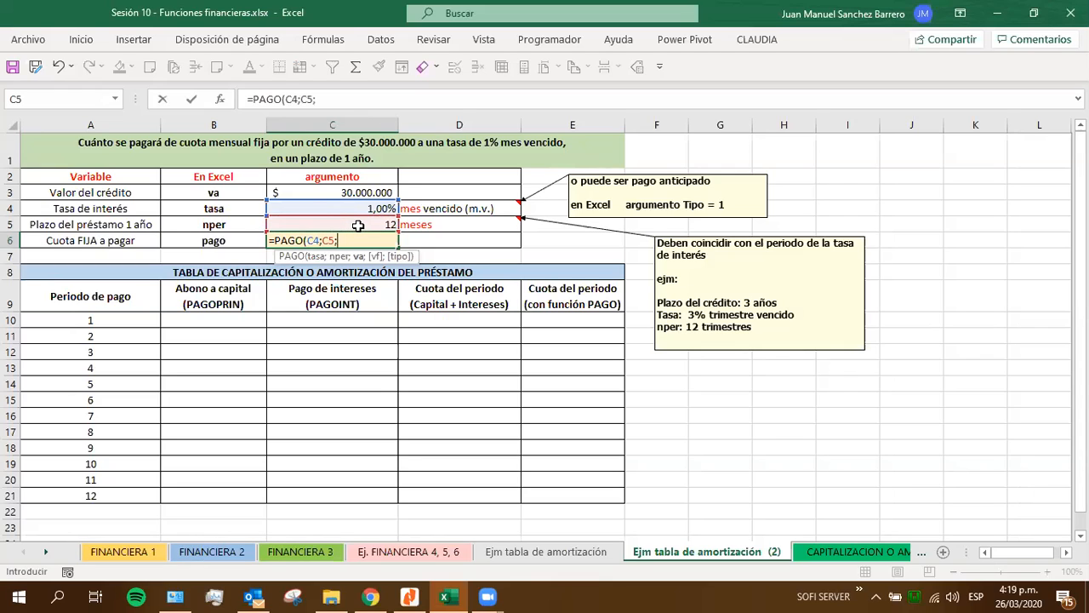
click(296, 189)
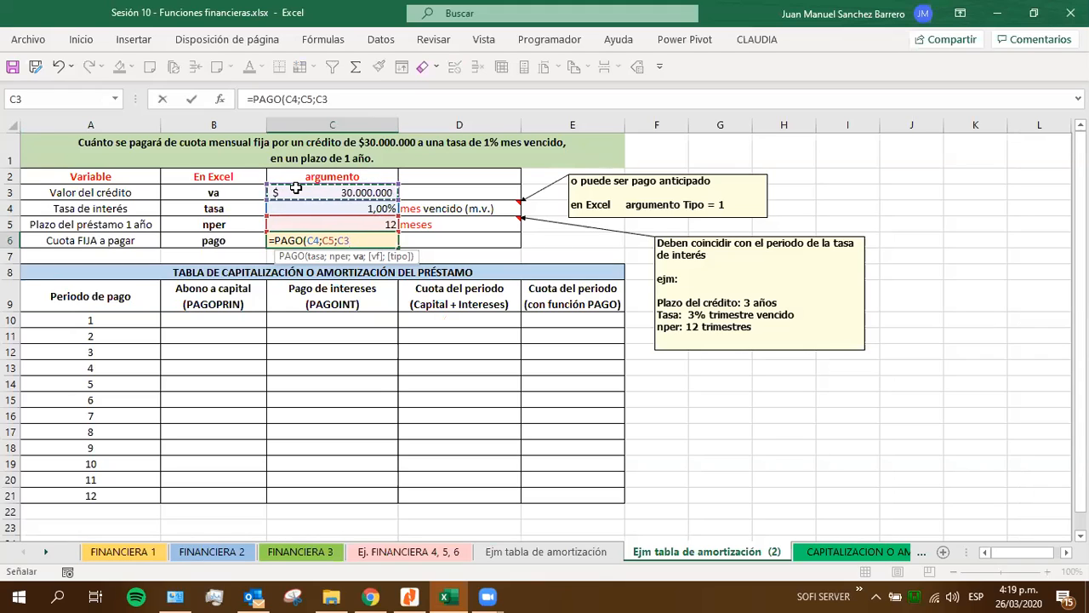
text())
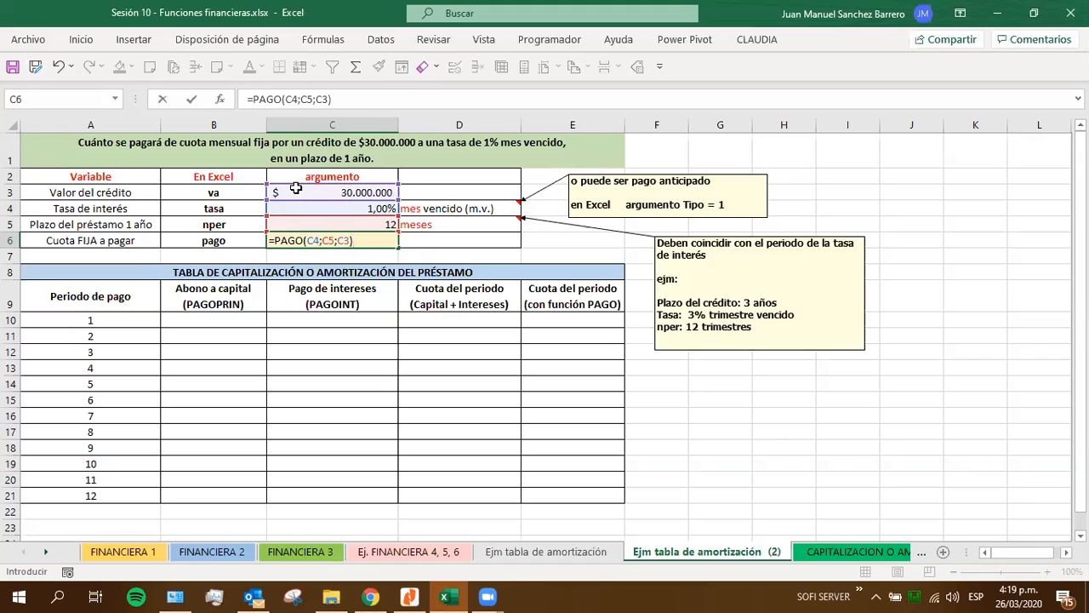
key(Return)
click(329, 240)
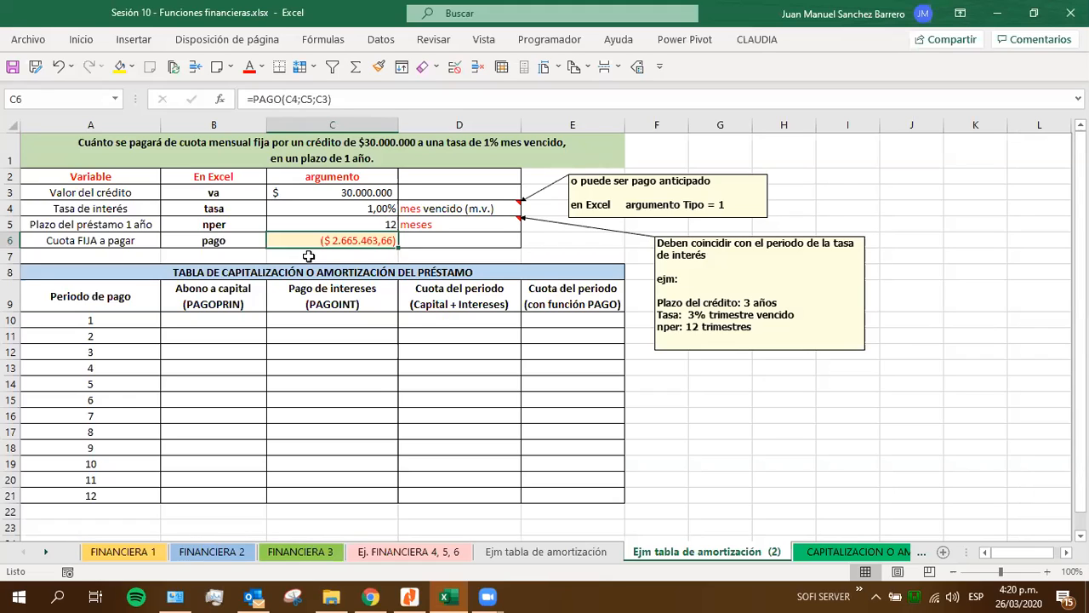
Review the amortization table area, the PAGOPRIN and PAGOINT column headings, and the payment periods in A10:A21.
drag(117, 320, 534, 491)
click(166, 319)
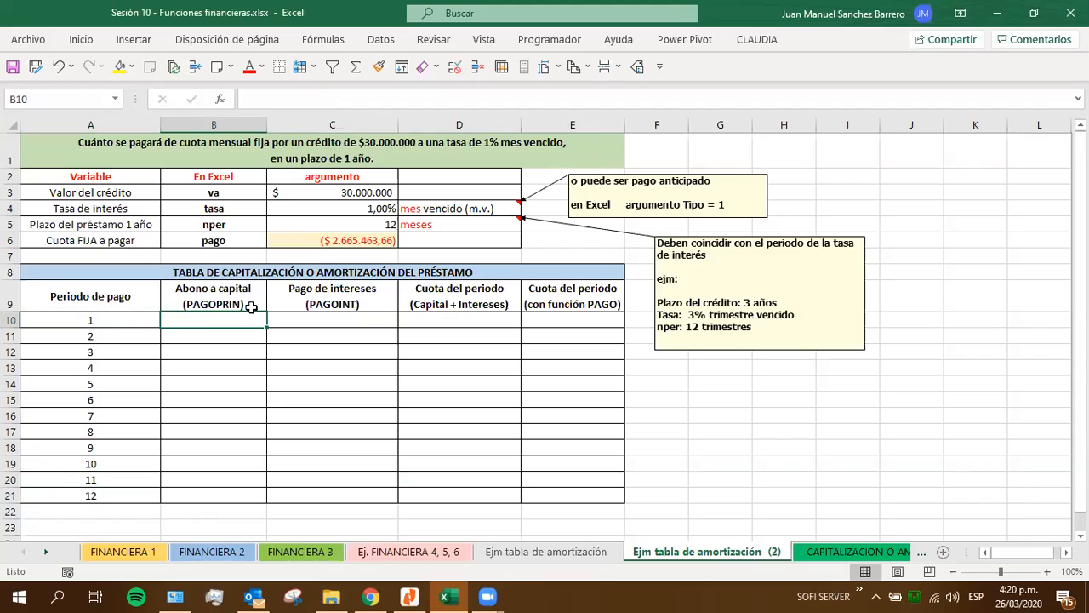
click(197, 303)
click(364, 297)
click(207, 309)
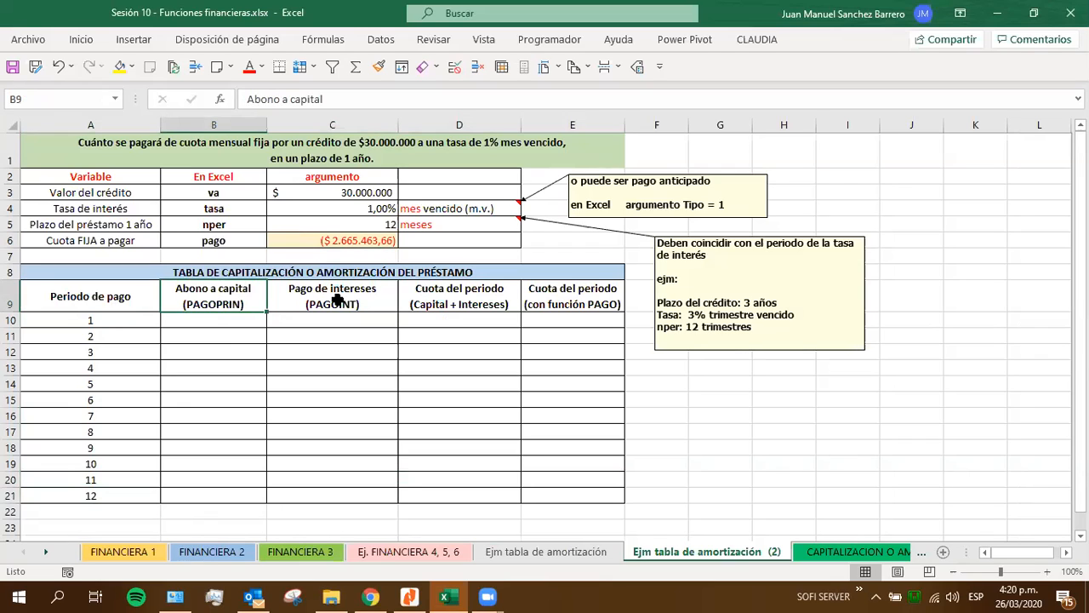
click(225, 321)
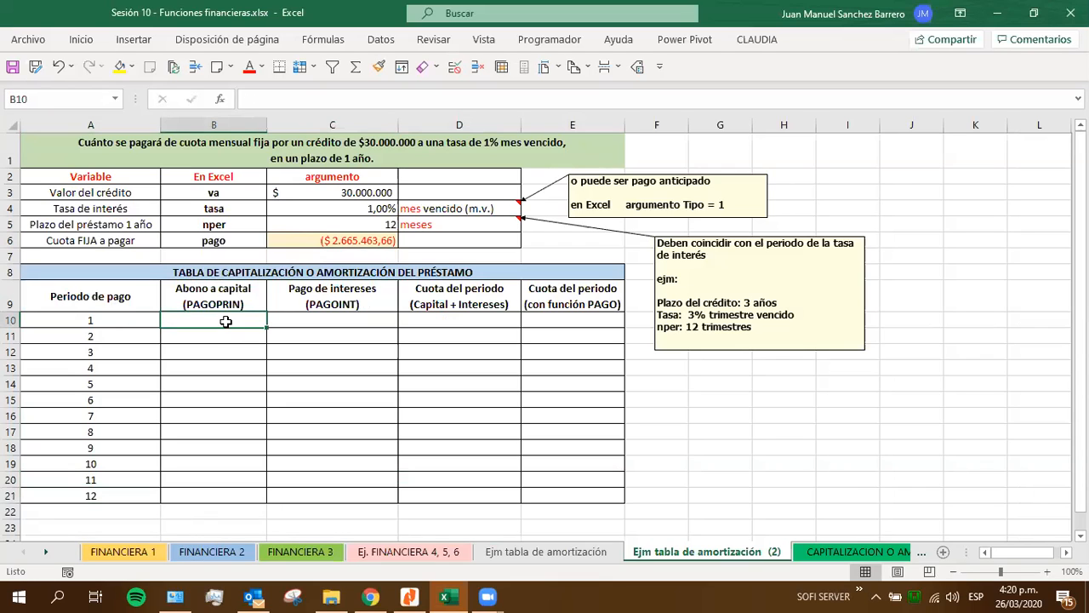
click(108, 317)
click(108, 338)
click(103, 368)
click(107, 399)
click(110, 430)
click(111, 449)
click(111, 479)
click(110, 498)
Start a PAGOPRIN formula in B10 with the interest rate in C4 as the absolute reference $C$4.
click(229, 320)
text(=pago)
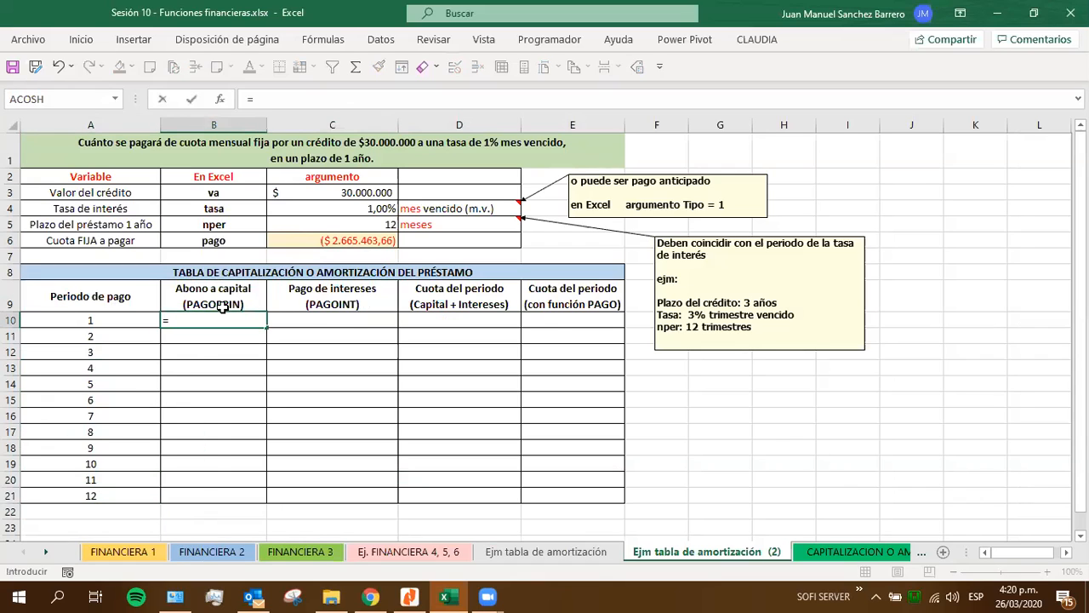
text(pri)
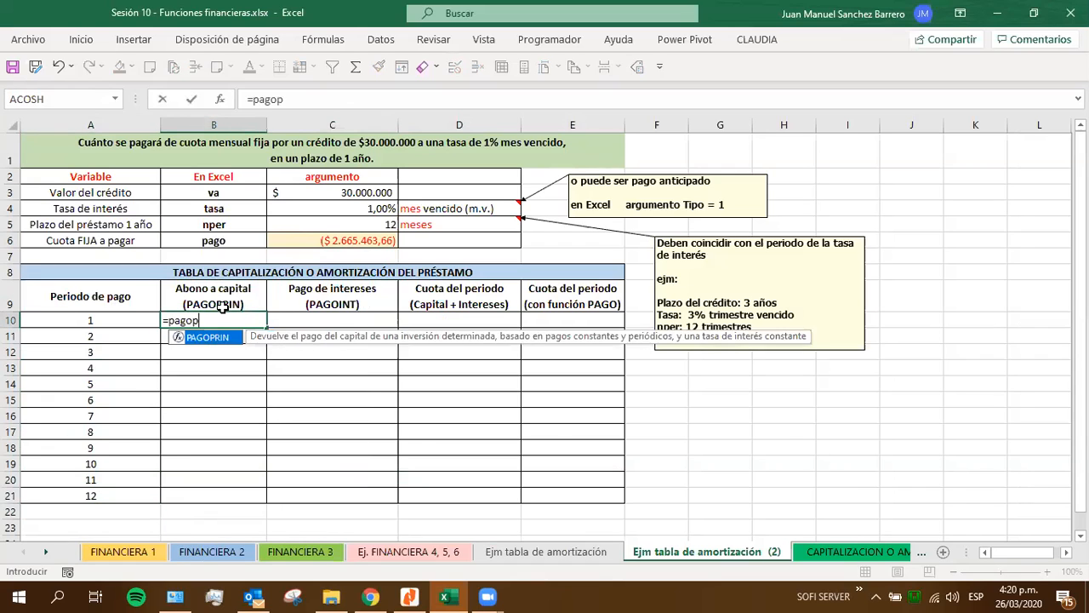
key(Tab)
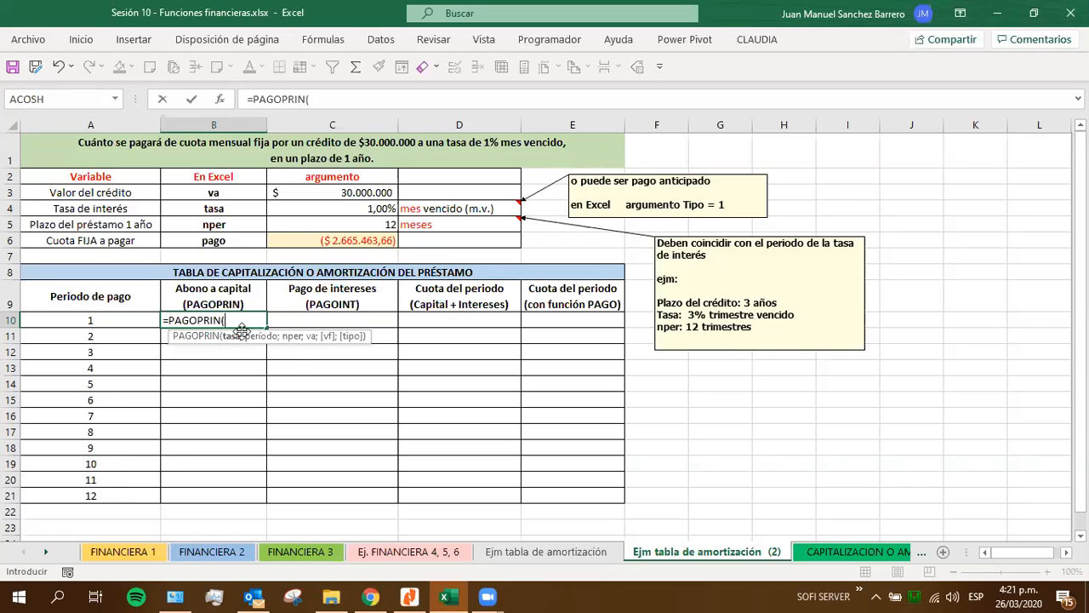
click(294, 209)
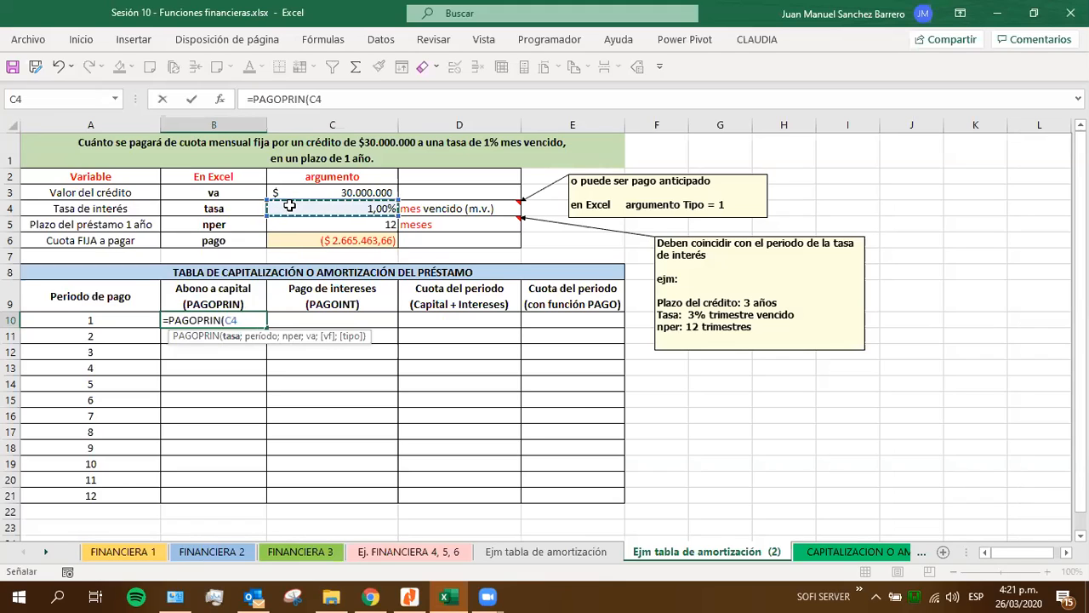
key(BackSpace)
key(BackSpace)
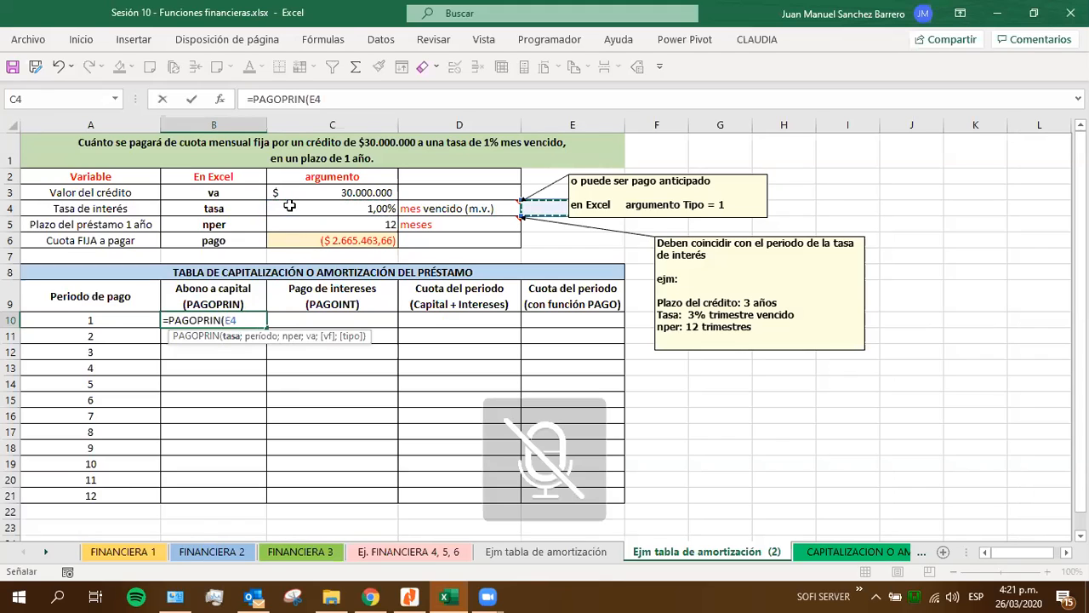
text(E)
key(BackSpace)
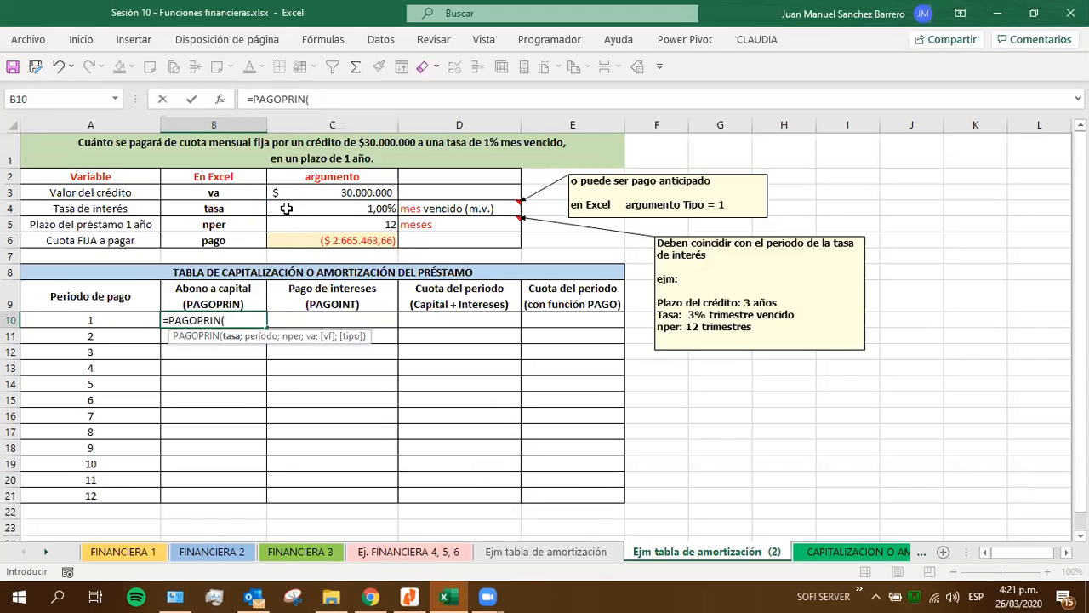
click(286, 208)
key(F4)
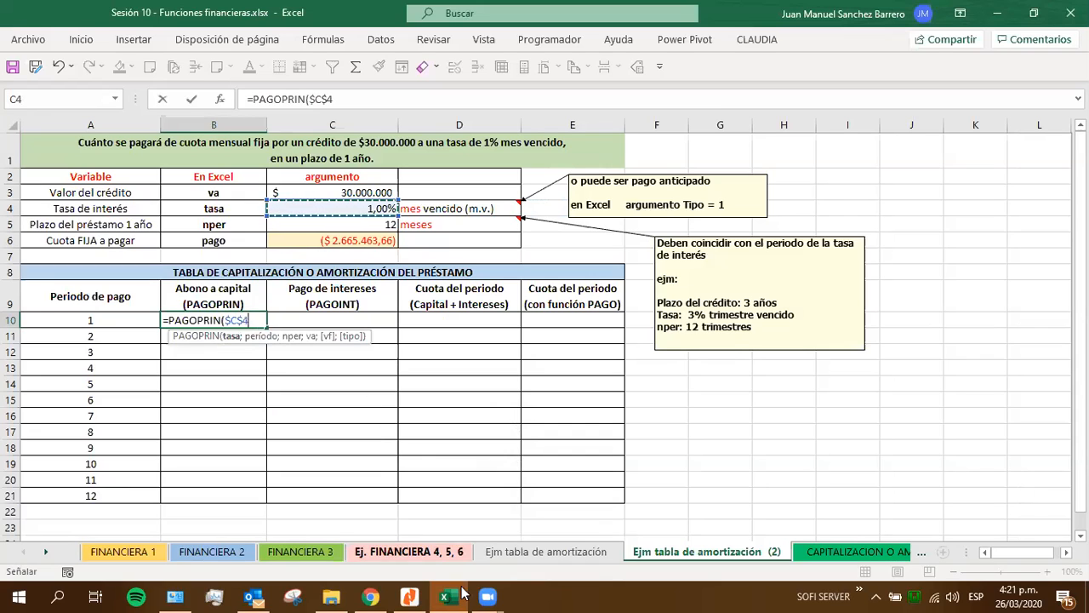
mouse_move(498, 596)
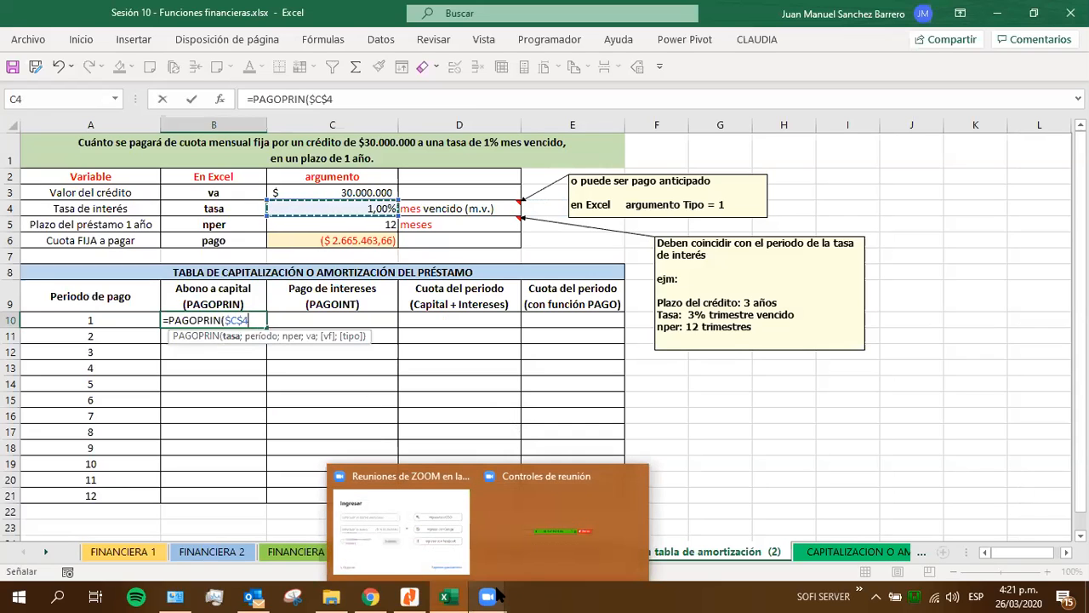
mouse_move(504, 540)
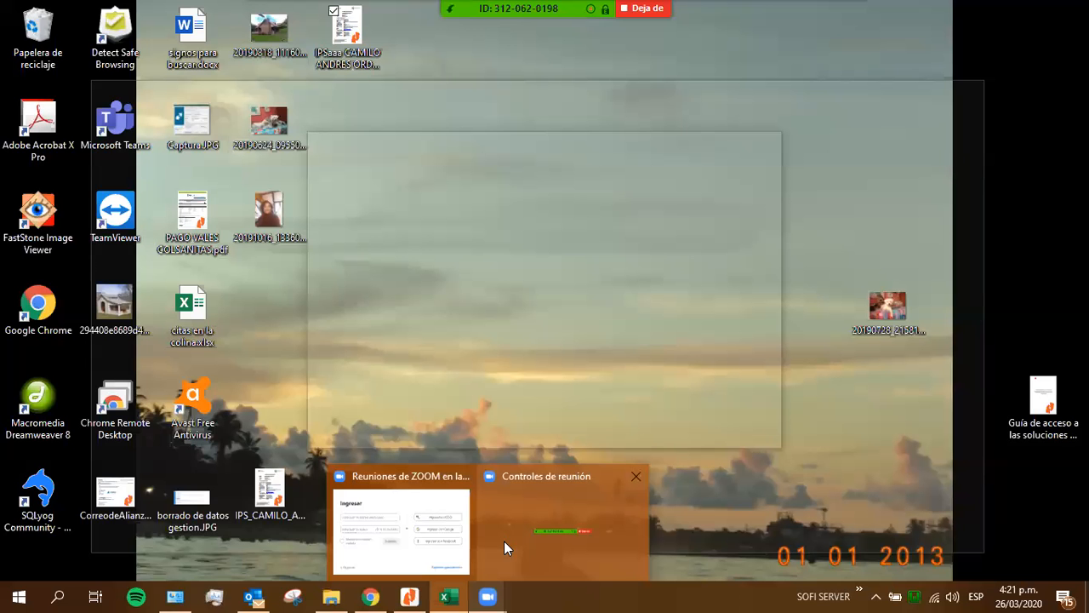
click(504, 540)
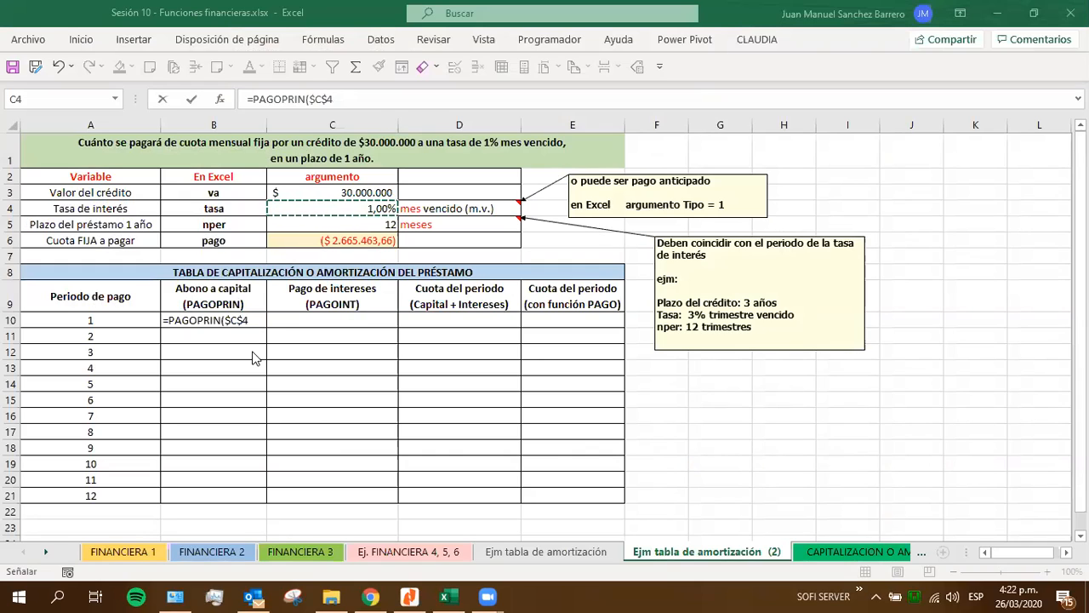
Complete the PAGOPRIN formula in B10 with A10 as the period, $C$5 as nper and $C$3 as va.
click(248, 320)
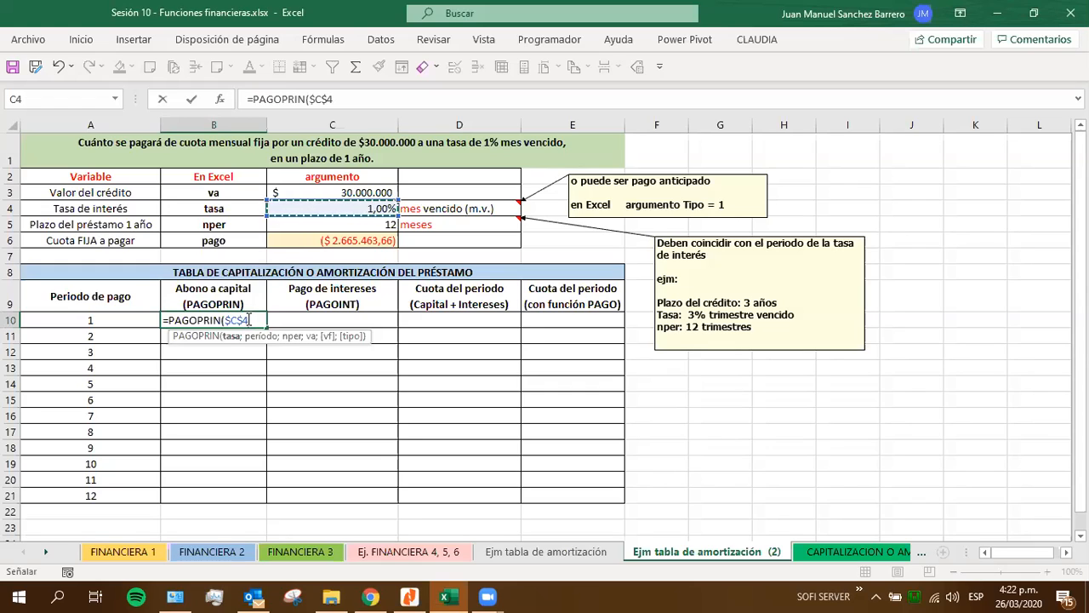
text(;)
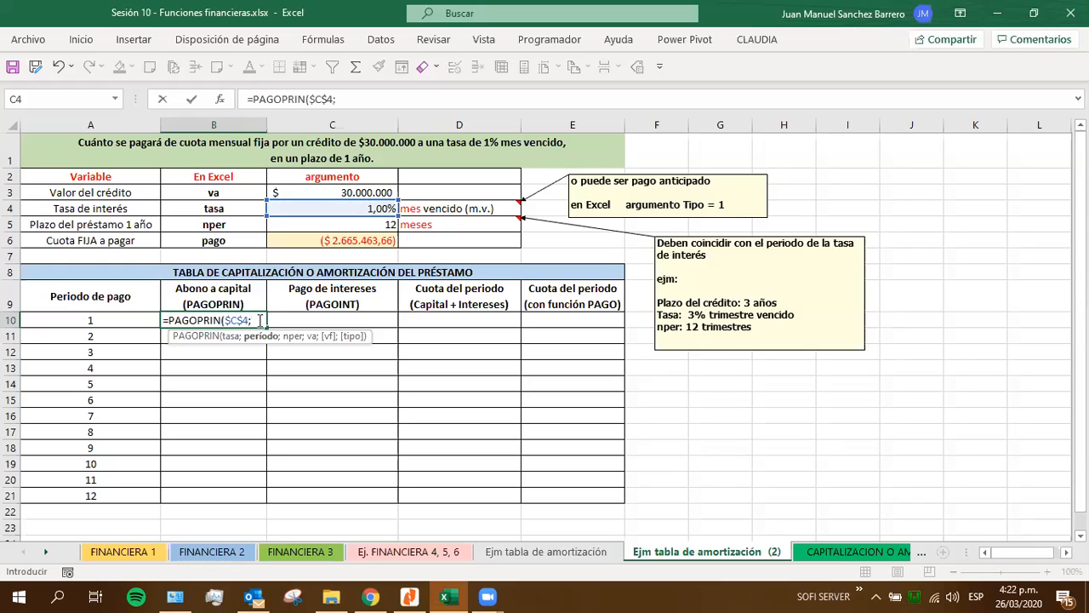
click(83, 317)
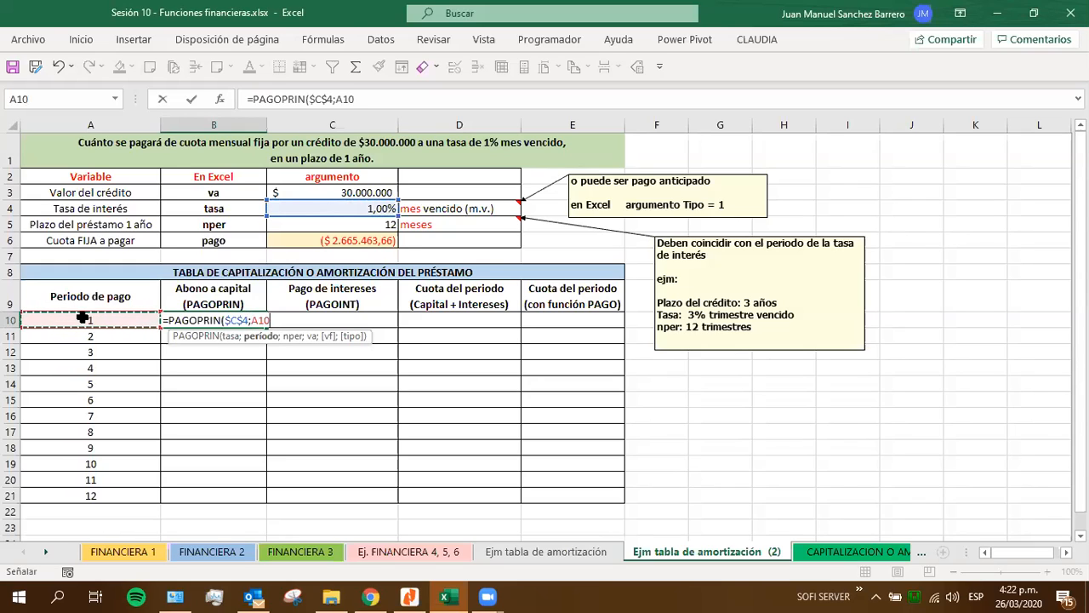
text(;)
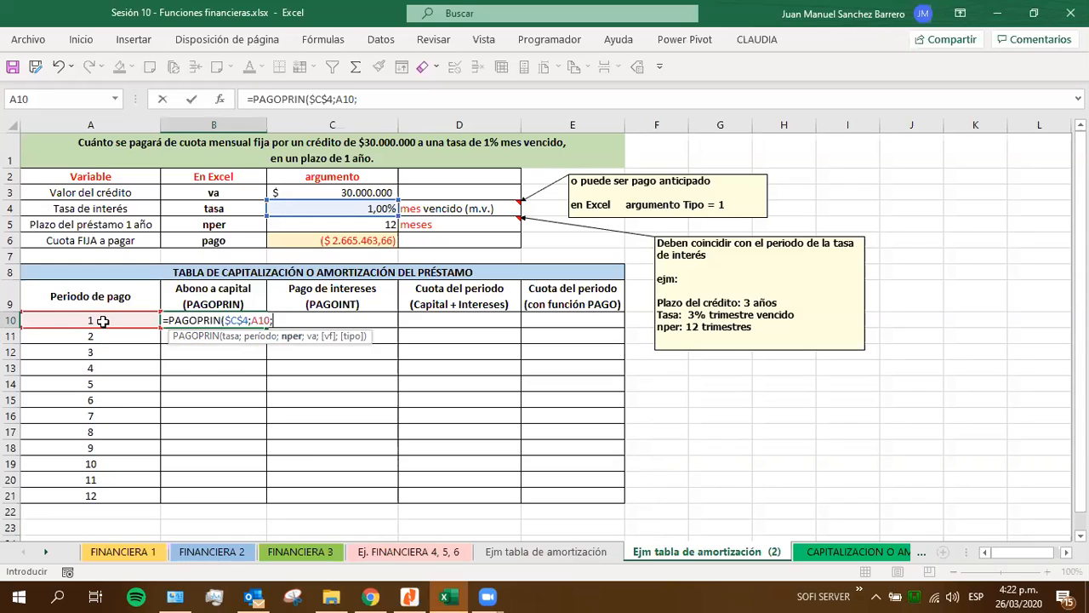
click(315, 223)
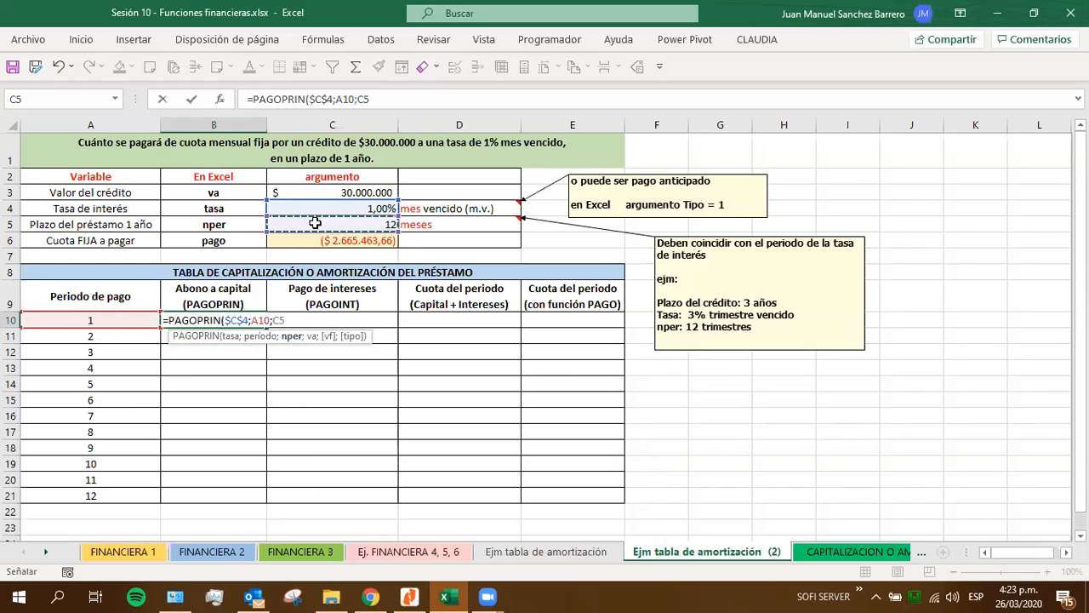
key(F4)
text(;)
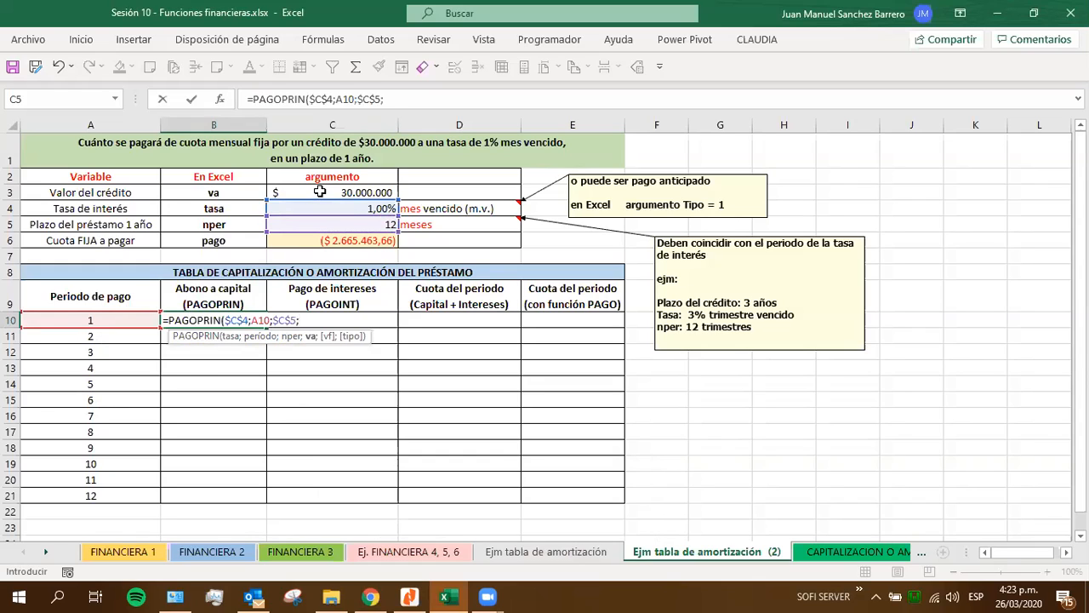
click(319, 192)
key(F4)
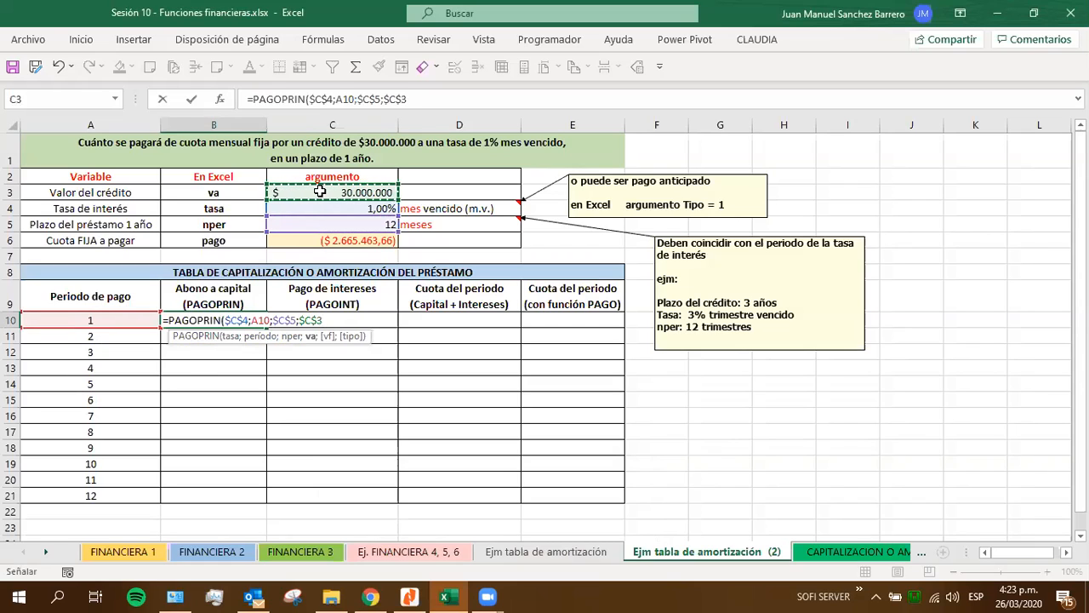
text())
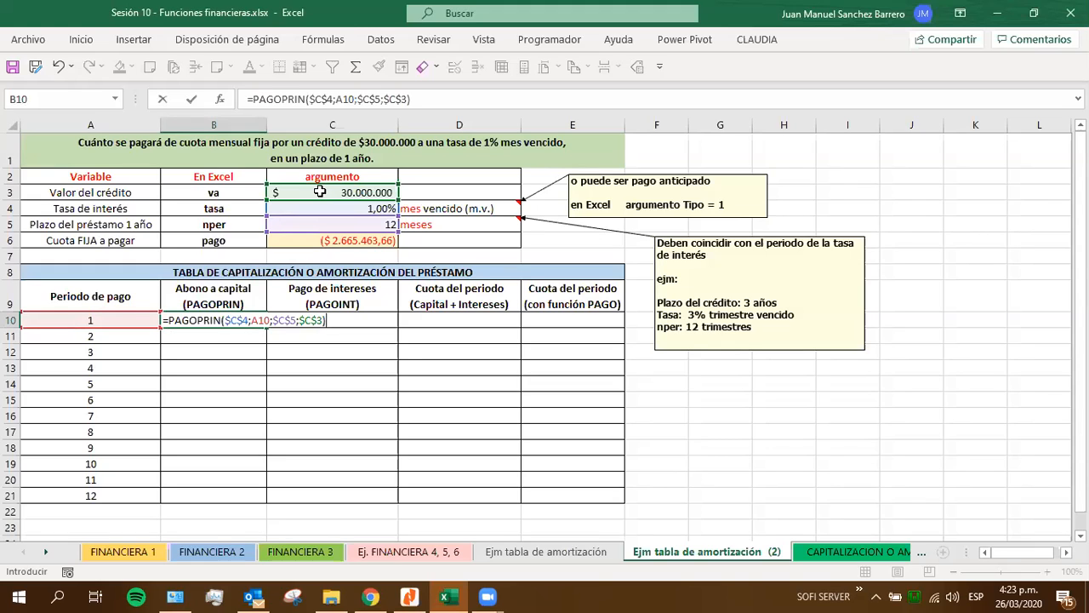
key(Return)
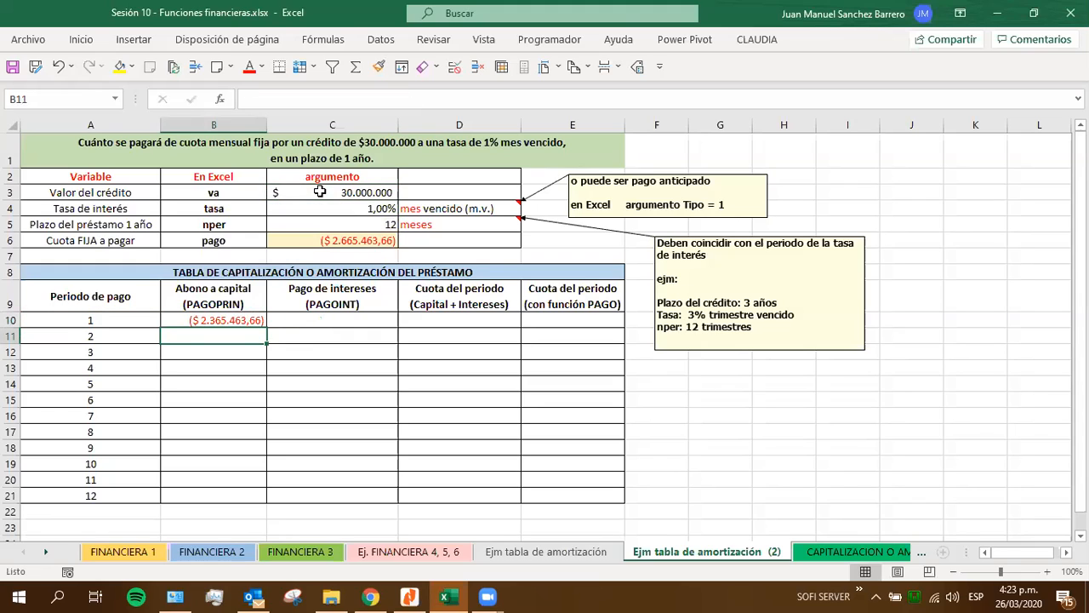
Fill the PAGOPRIN formula from B10 down to B21 and compare the column with the sheet "Ejm tabla de amortización".
key(Up)
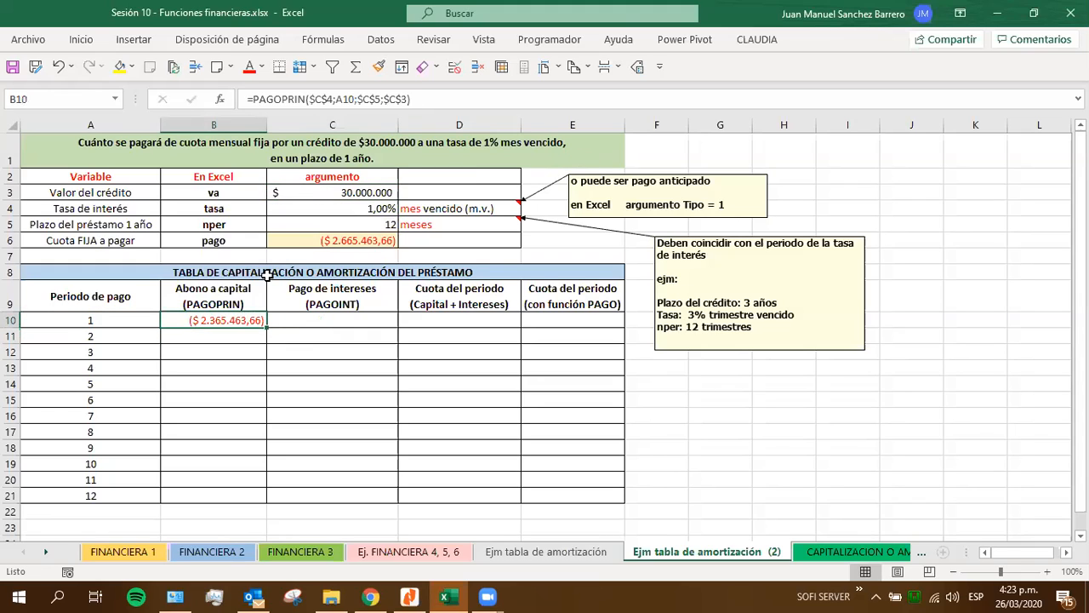
drag(266, 327, 256, 503)
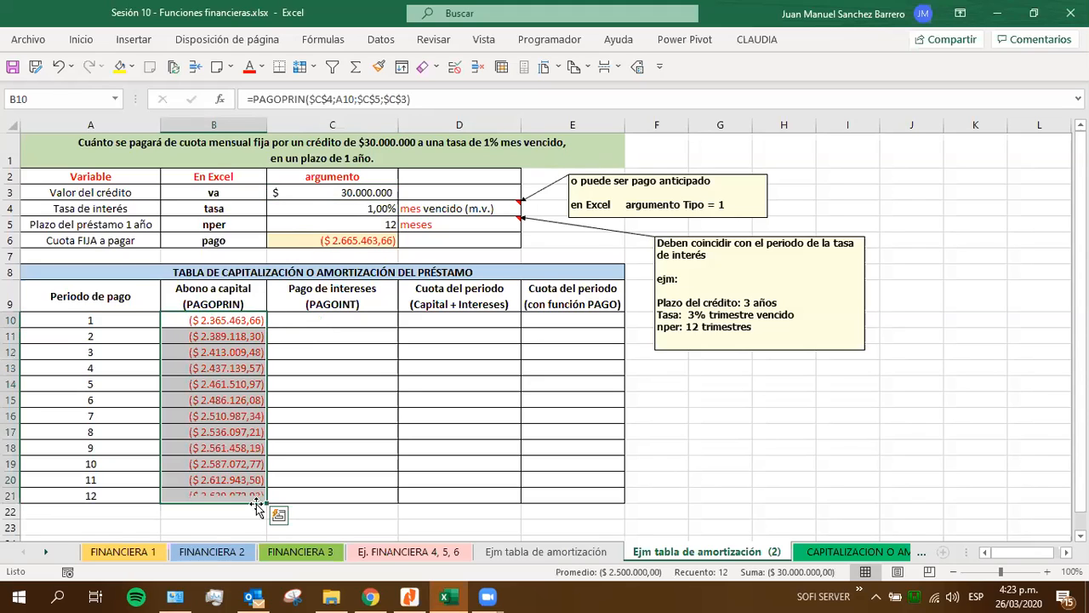
click(204, 319)
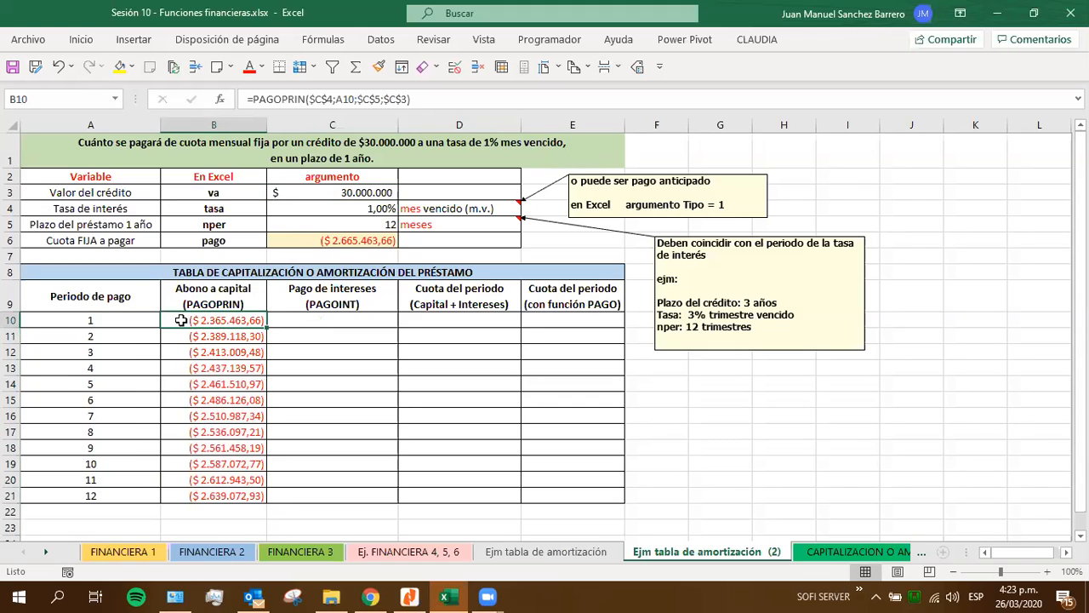
click(515, 553)
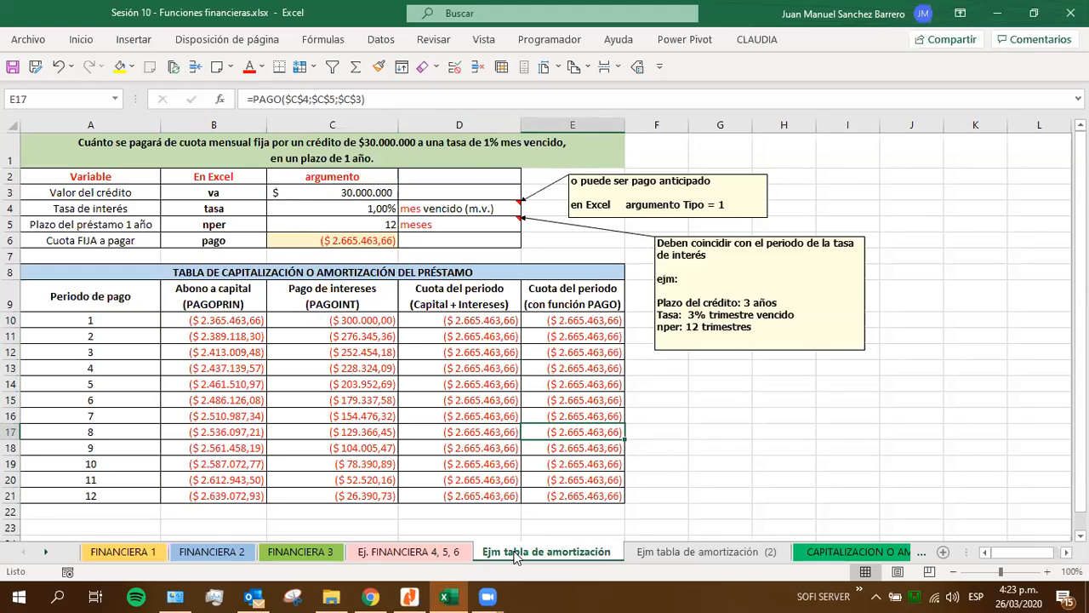
click(678, 551)
click(226, 320)
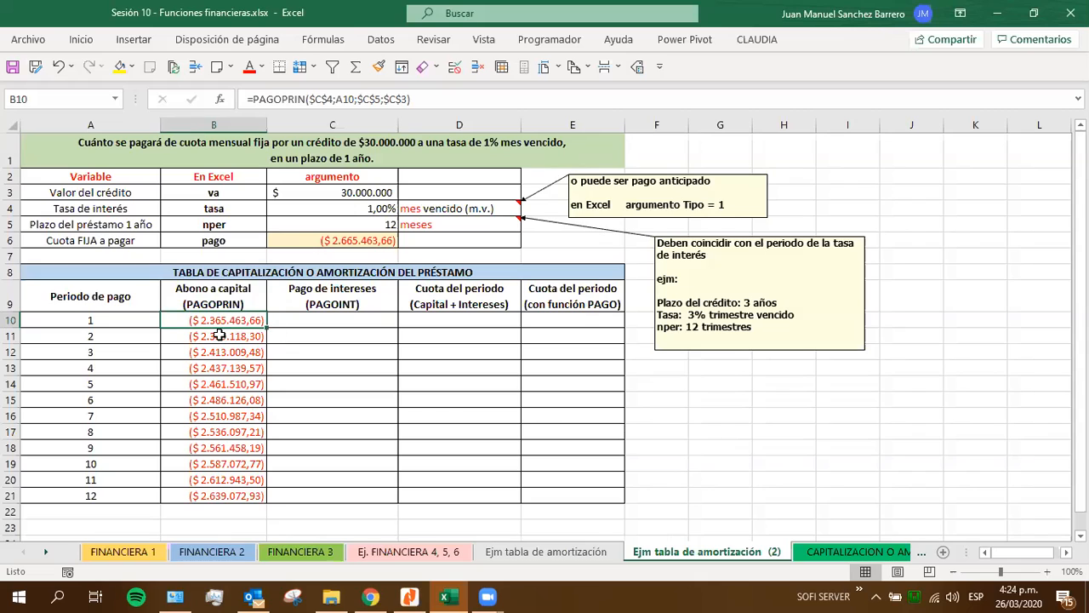
Start a PAGOINT formula in C10 with the interest rate in C4 as the absolute reference $C$4.
drag(210, 320, 217, 496)
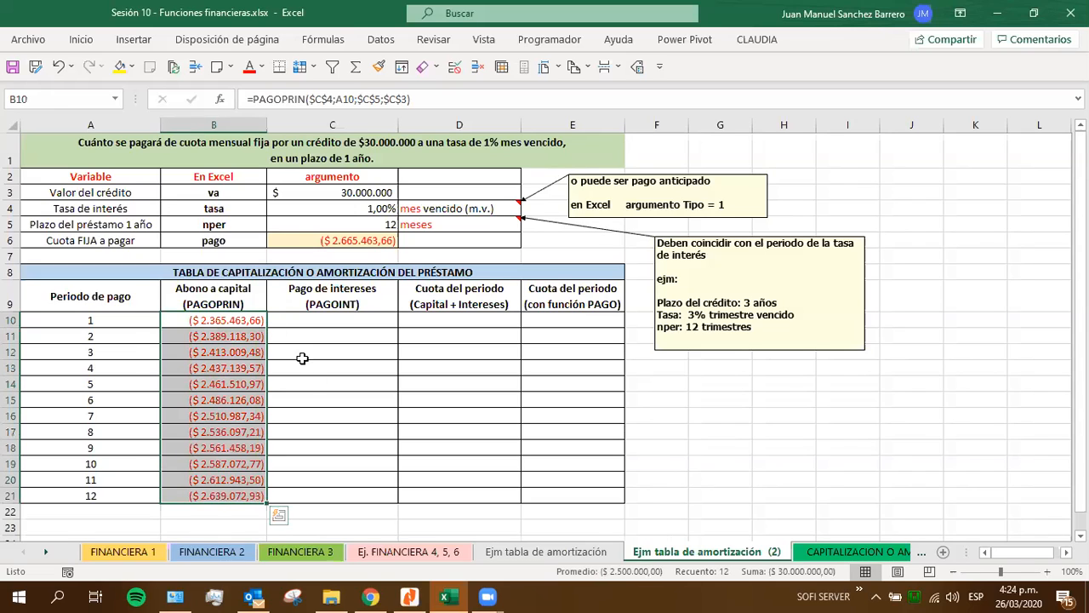
click(296, 321)
text(=)
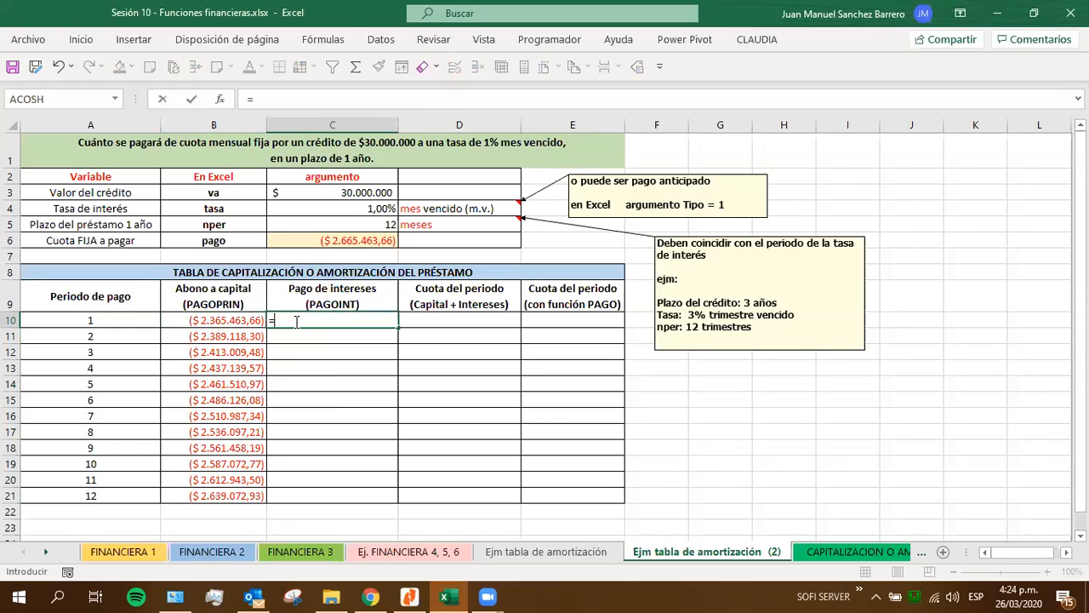
text(pa)
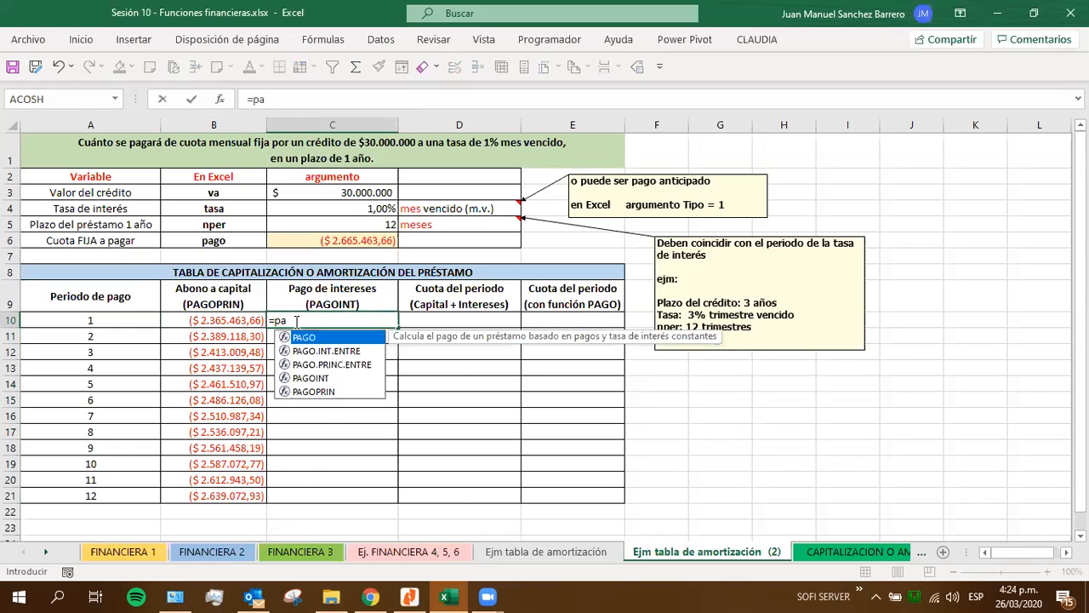
key(BackSpace)
text(ago)
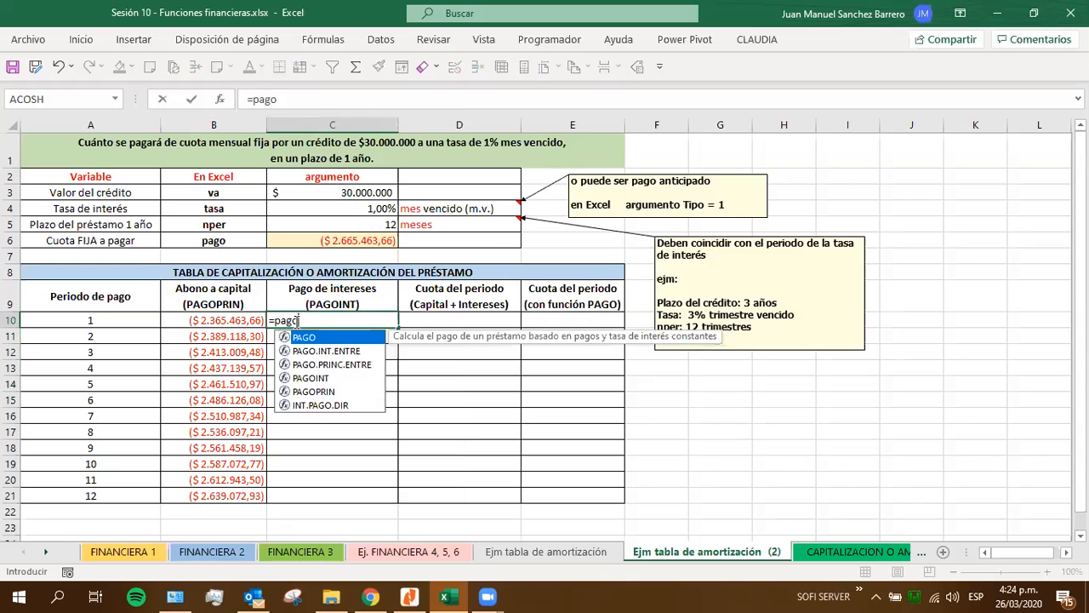
text(in)
key(Tab)
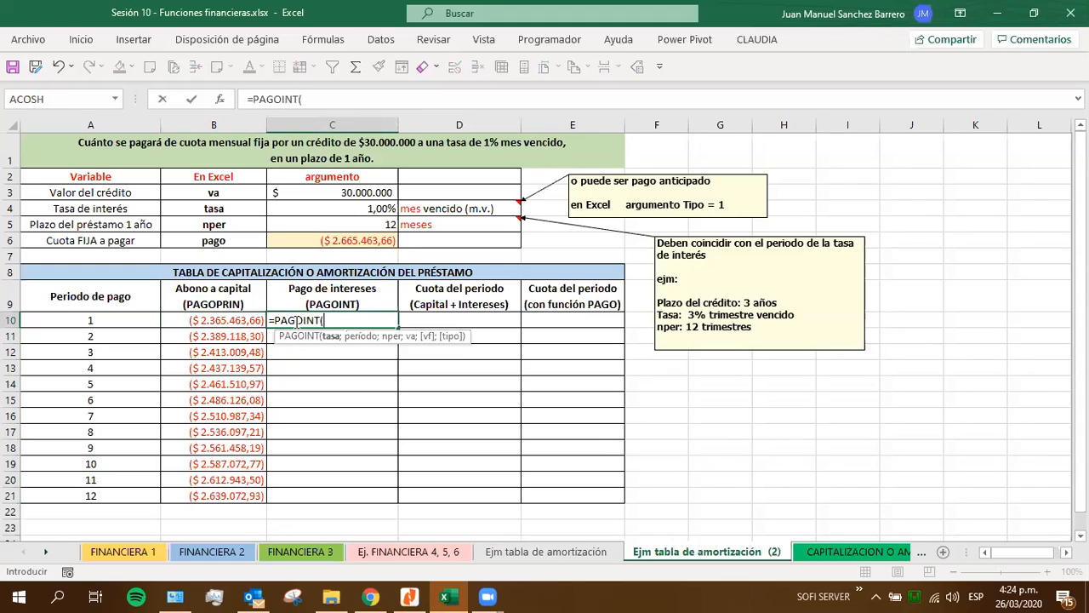
click(368, 207)
key(F4)
text(;)
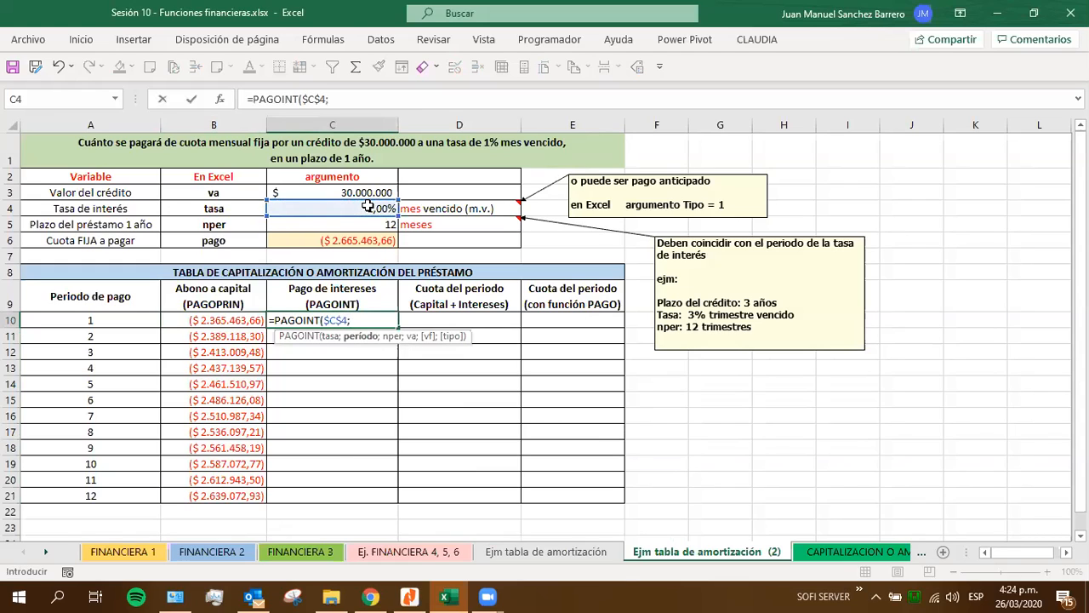
Complete the PAGOINT formula in C10 with A10 as the period, $C$5 as nper and $C$3 as va.
click(111, 319)
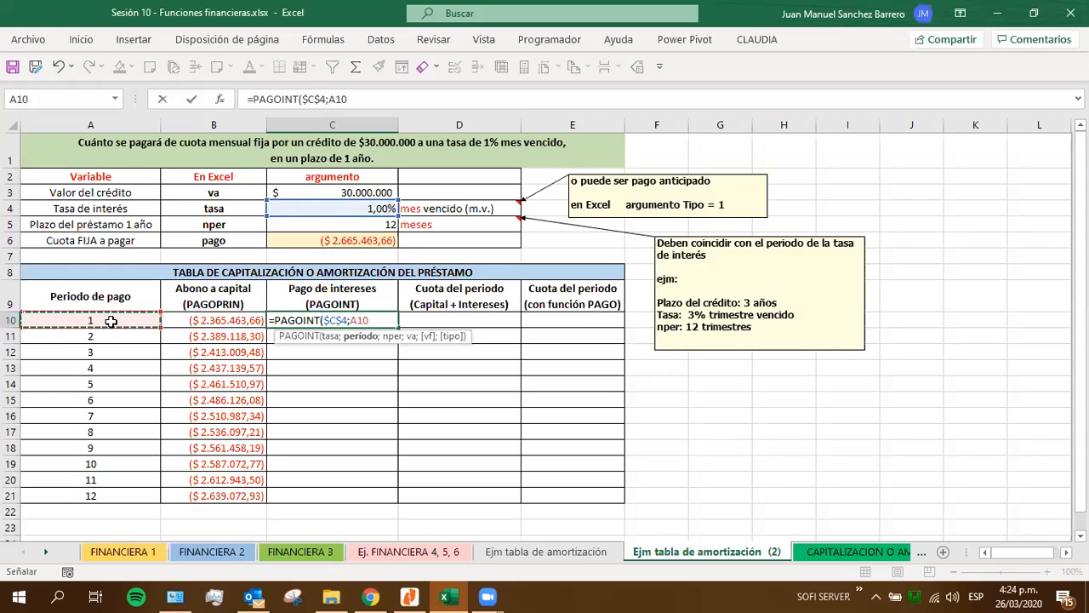
text(;)
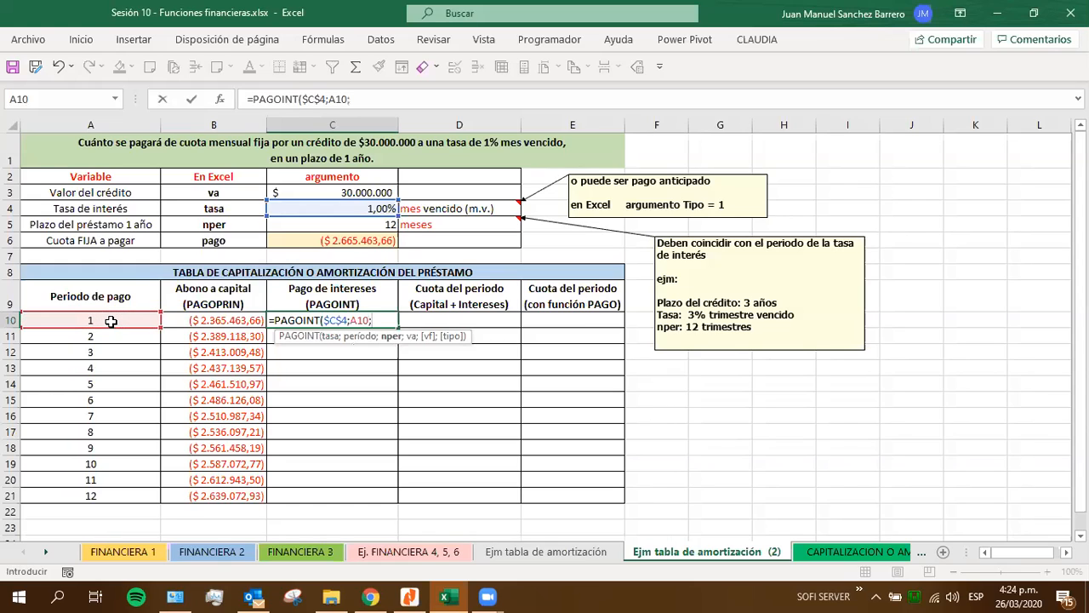
click(278, 227)
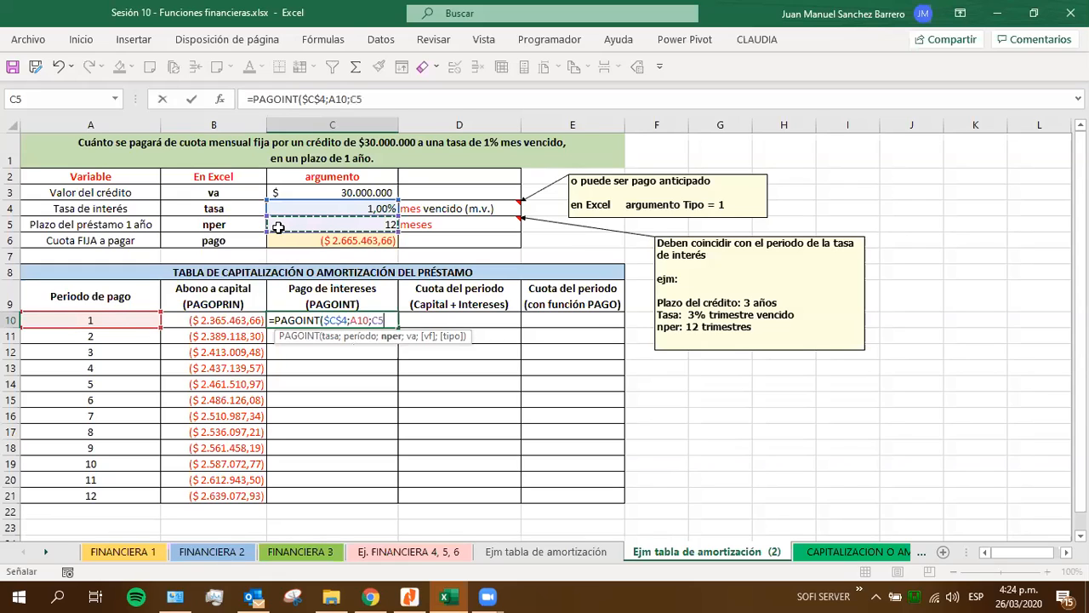
key(F4)
text(;)
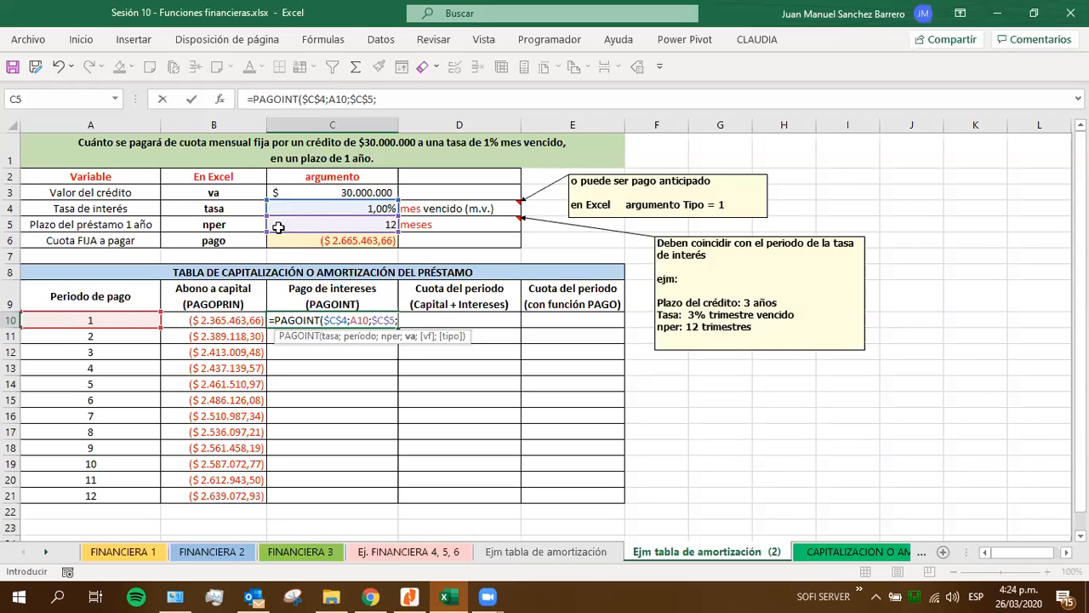
click(299, 193)
key(F4)
text())
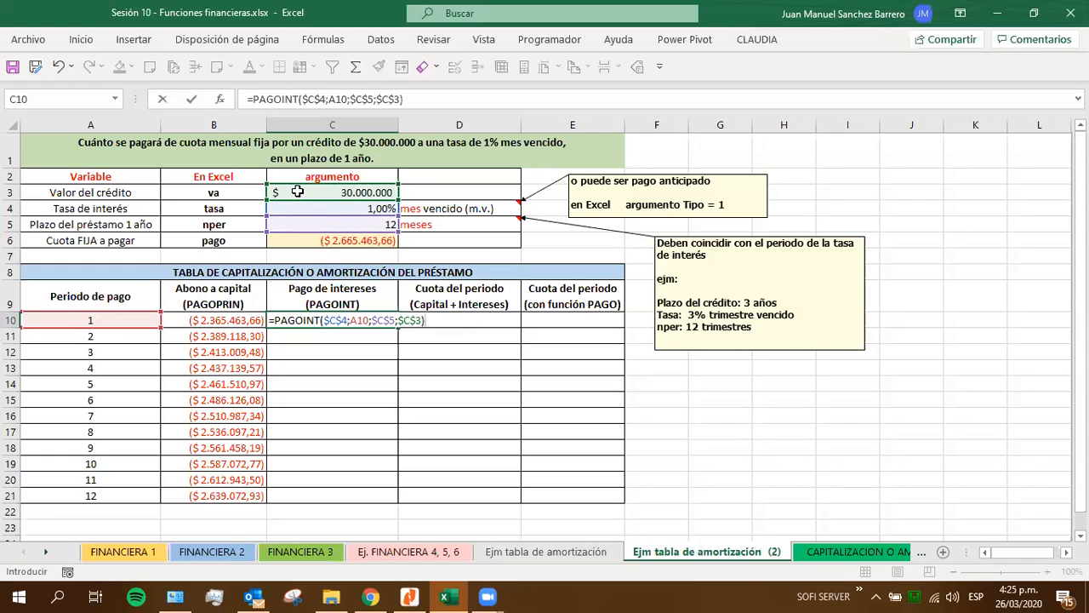
key(Return)
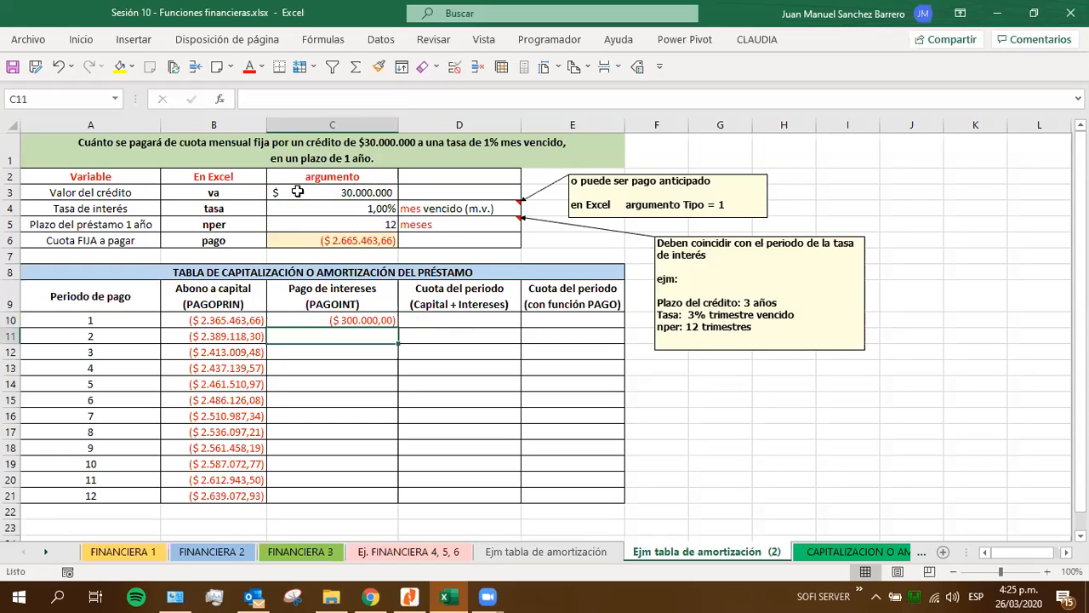
Fill the PAGOINT formula from C10 down to C21 and compare the interest column with the PAGOPRIN column.
click(354, 318)
drag(398, 329, 391, 501)
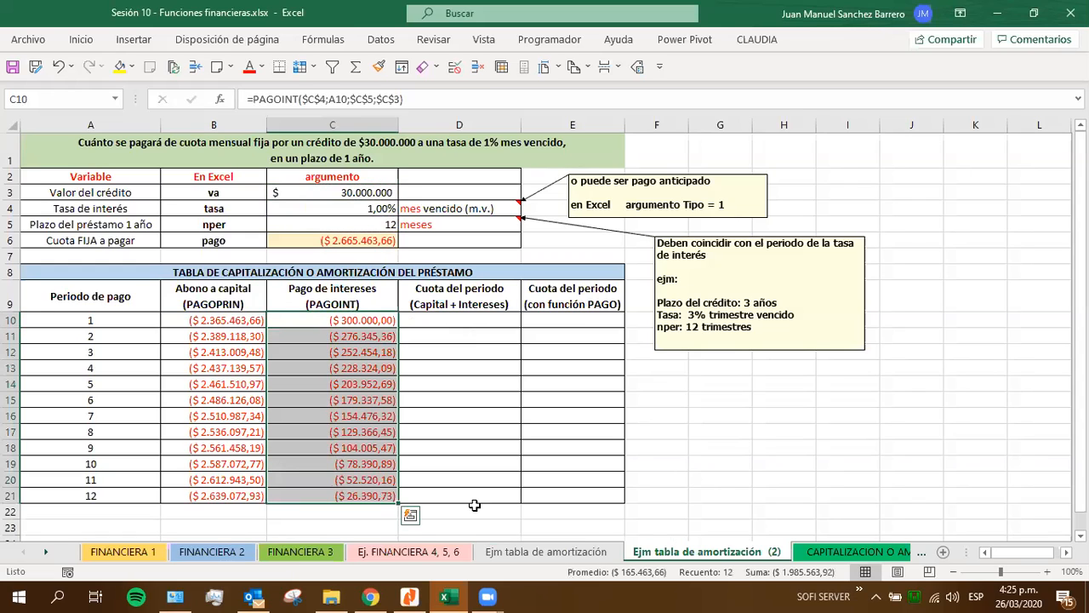
click(189, 320)
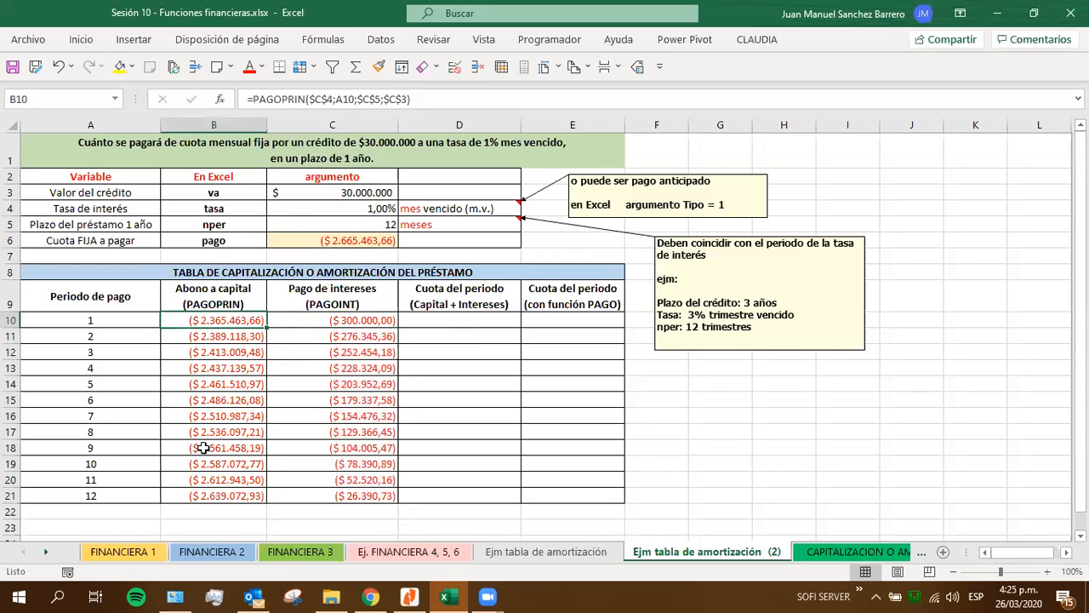
drag(177, 317, 177, 495)
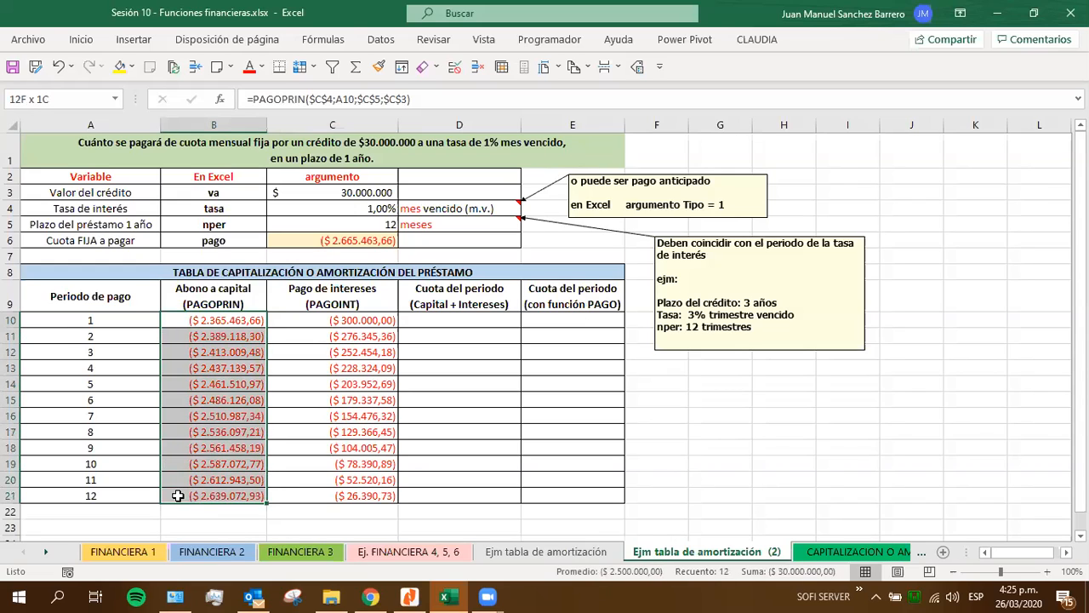
drag(355, 320, 341, 497)
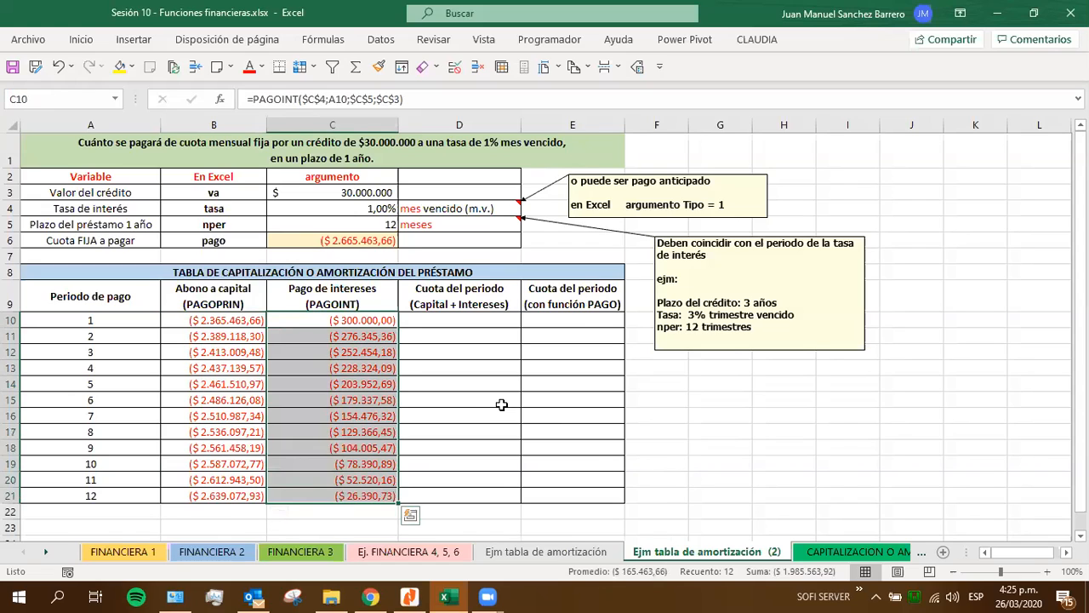
drag(360, 320, 358, 322)
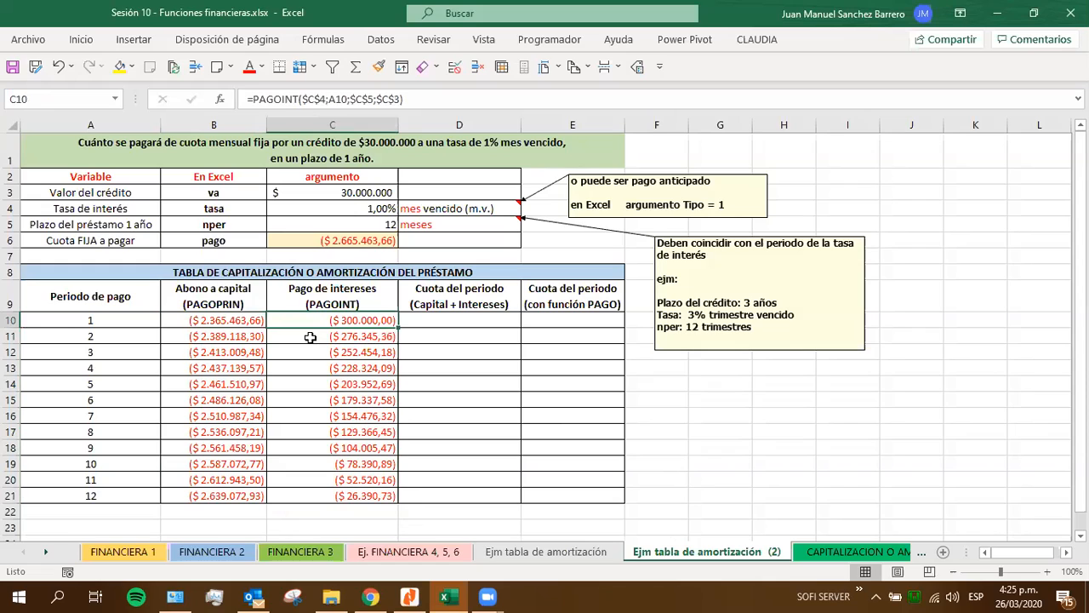
click(346, 498)
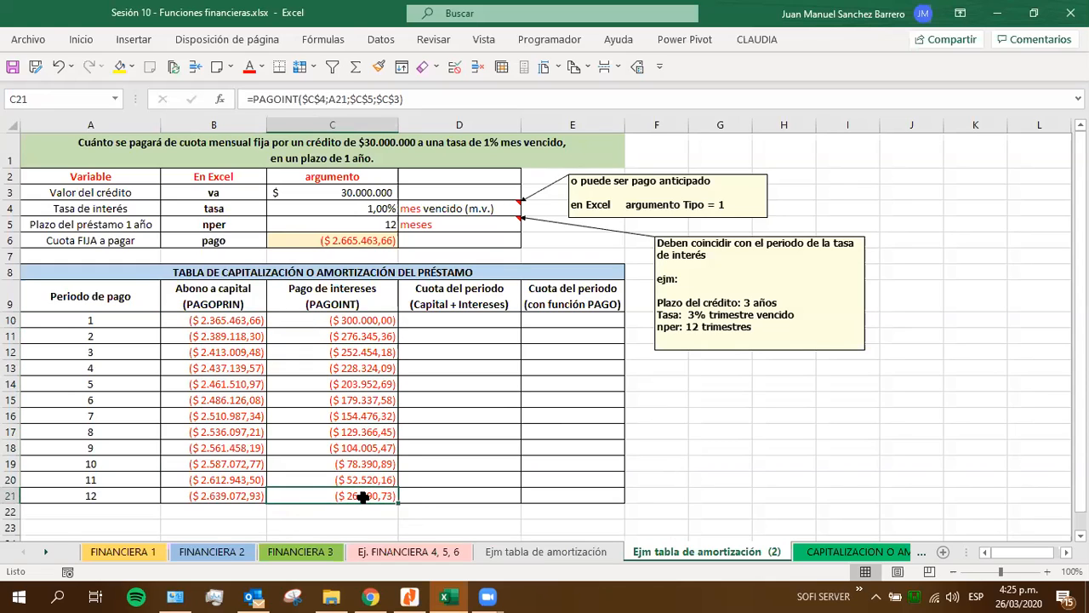
Inspect the arguments of the PAGOINT formula in C10 and the PAGOPRIN formula in B10.
click(385, 320)
double_click(385, 320)
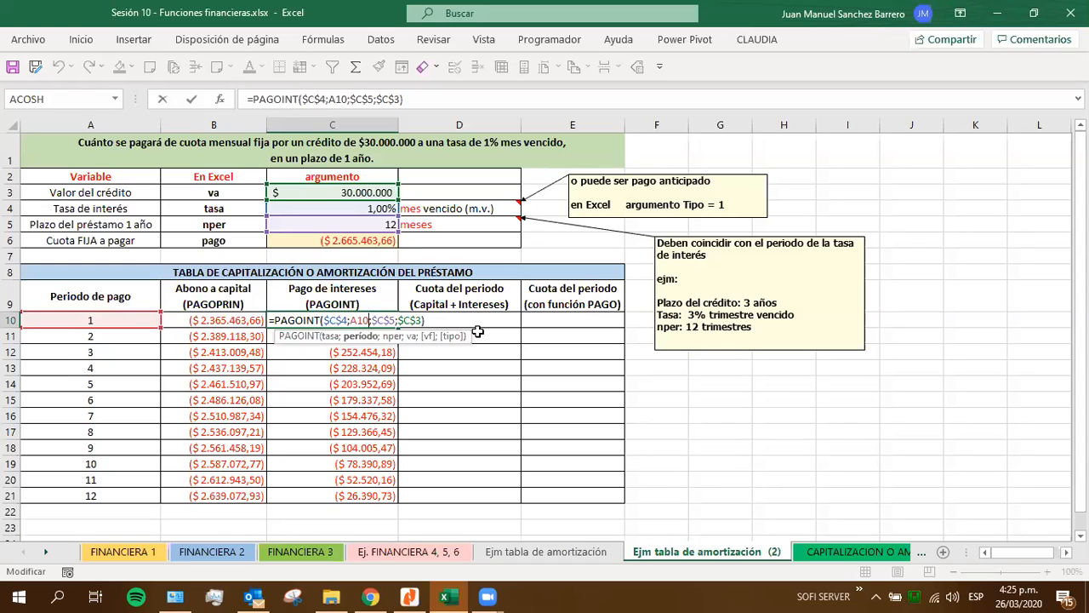
key(ctrl+Return)
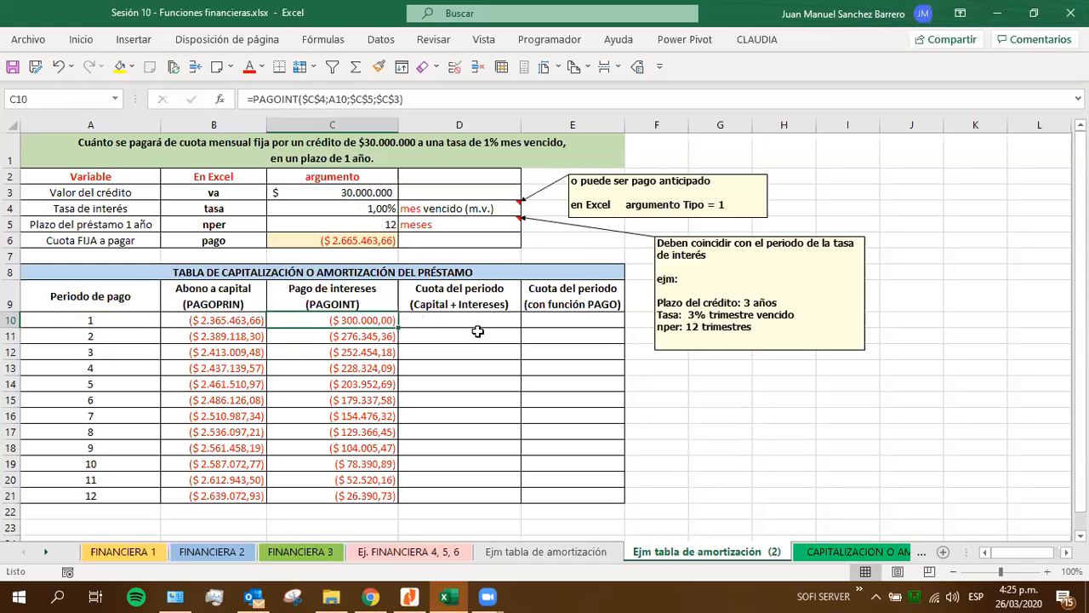
double_click(226, 320)
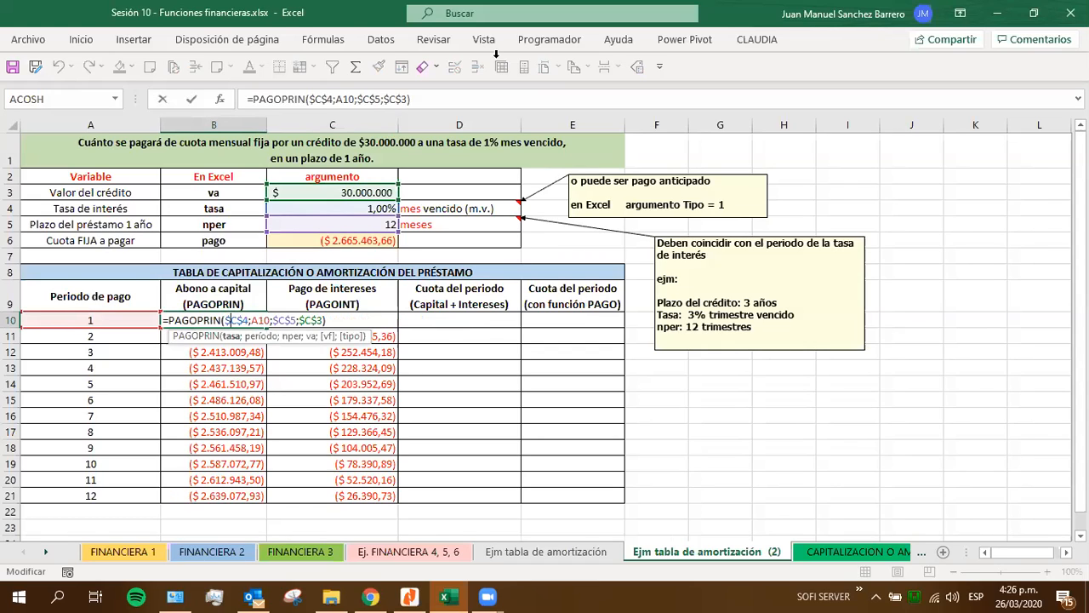
Leave the B10 formula as it is and check the workbook's calculation options, choosing Automático as the mode.
click(436, 43)
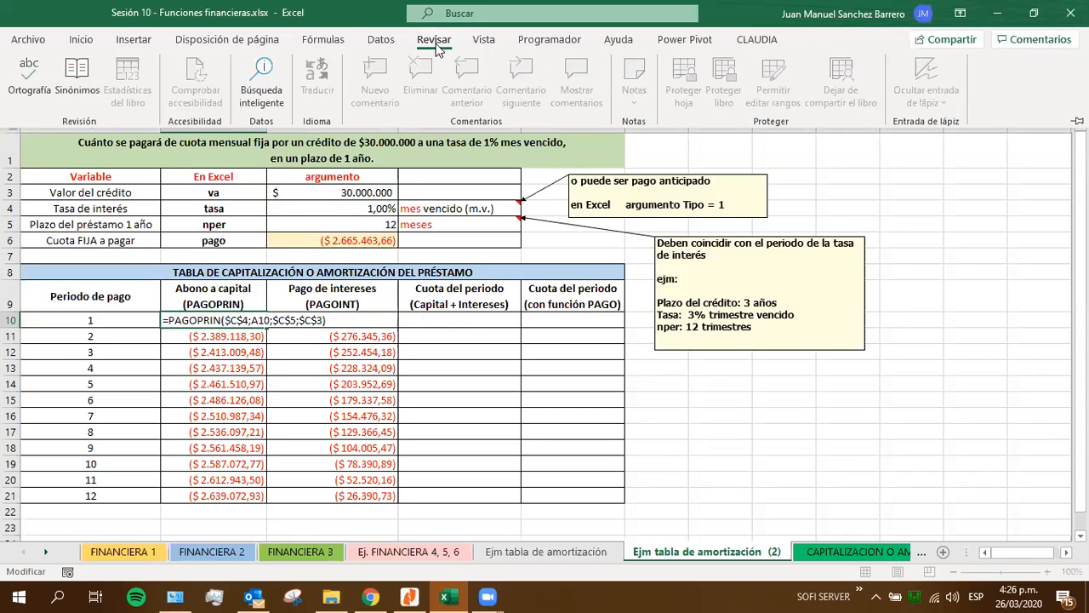
click(379, 42)
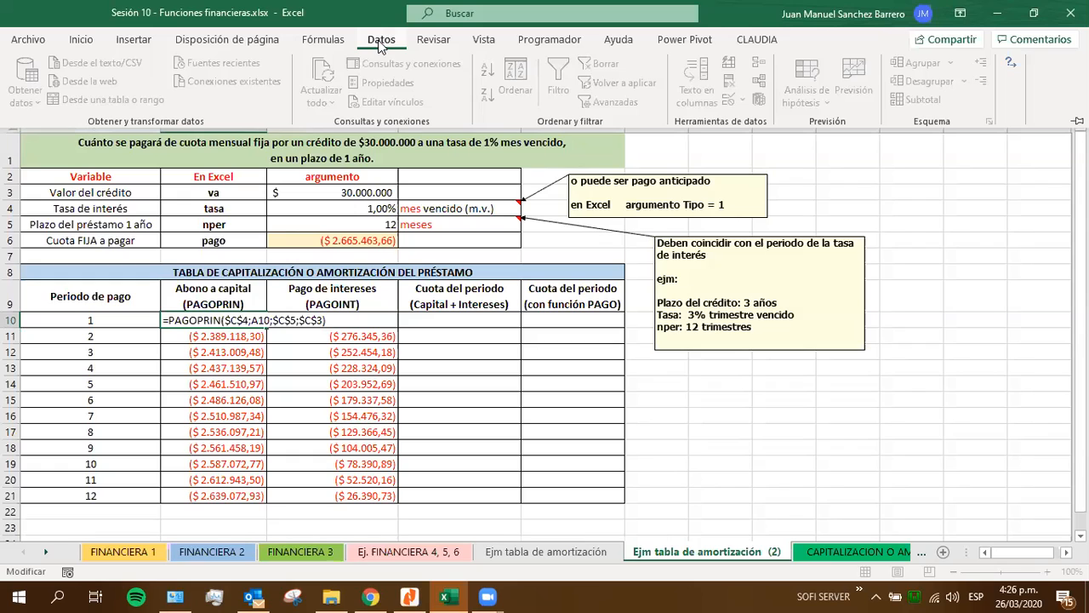
click(322, 39)
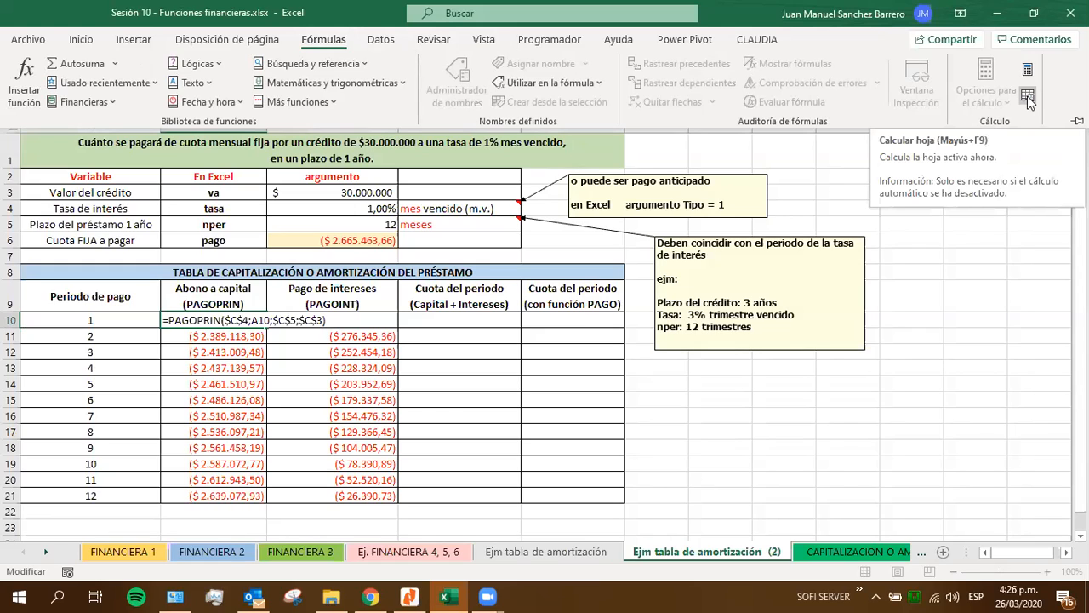
key(Escape)
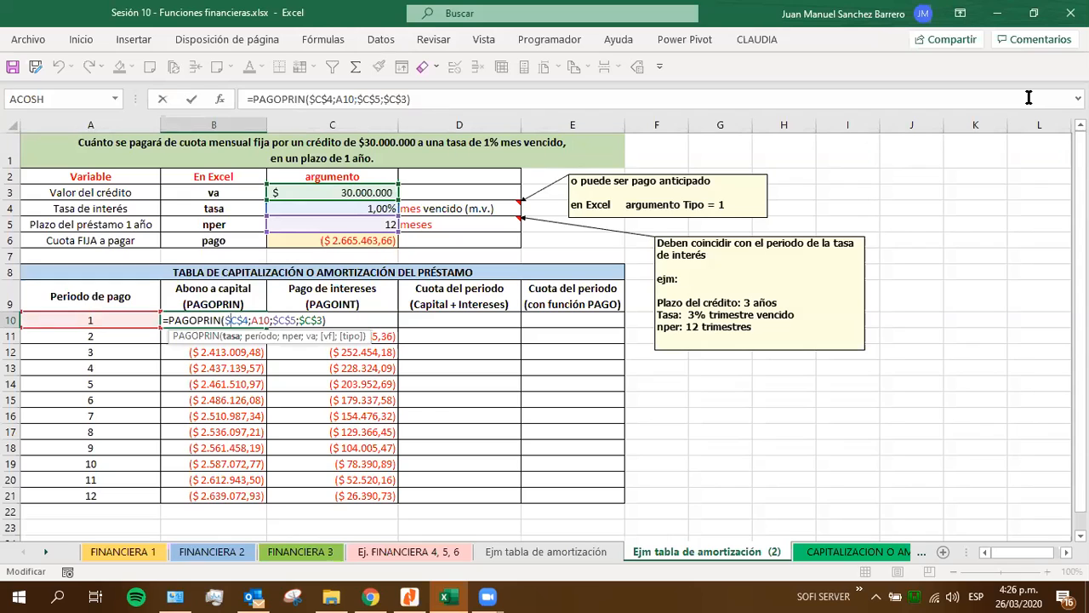
key(Return)
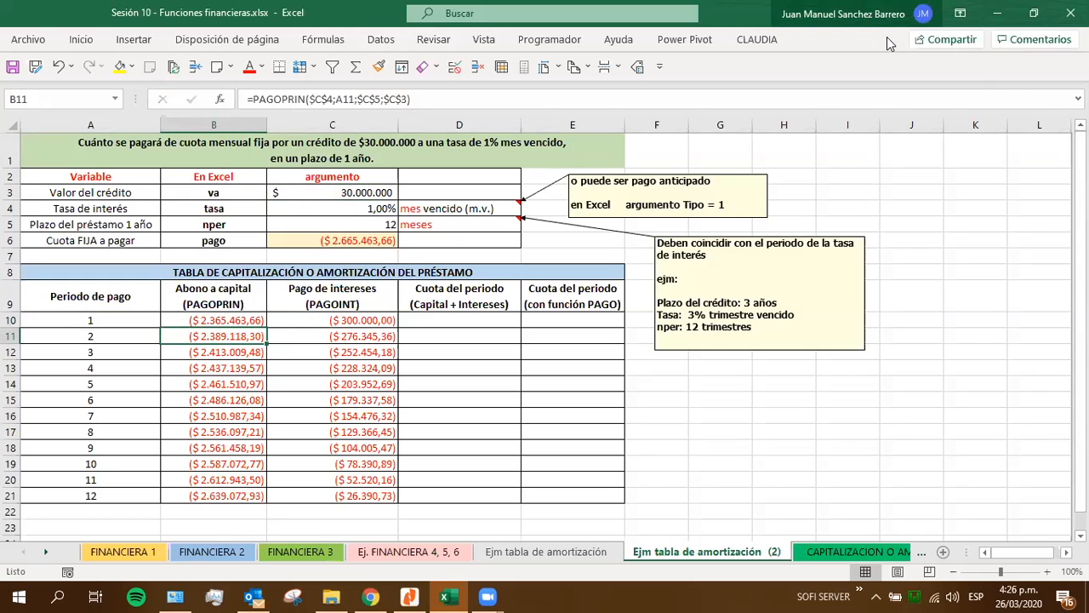
click(314, 40)
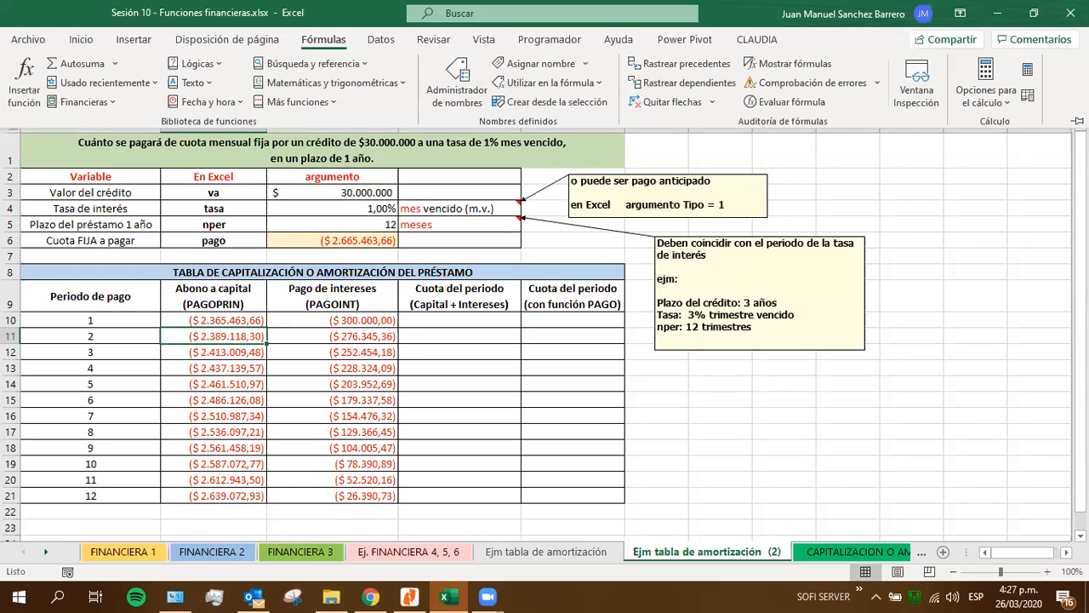
click(990, 100)
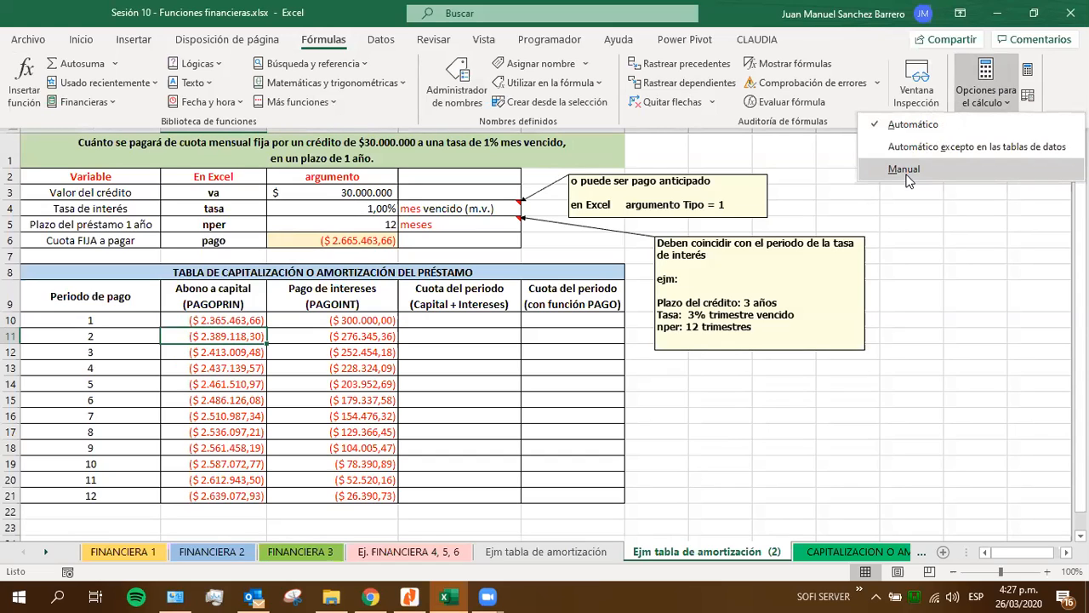
click(909, 126)
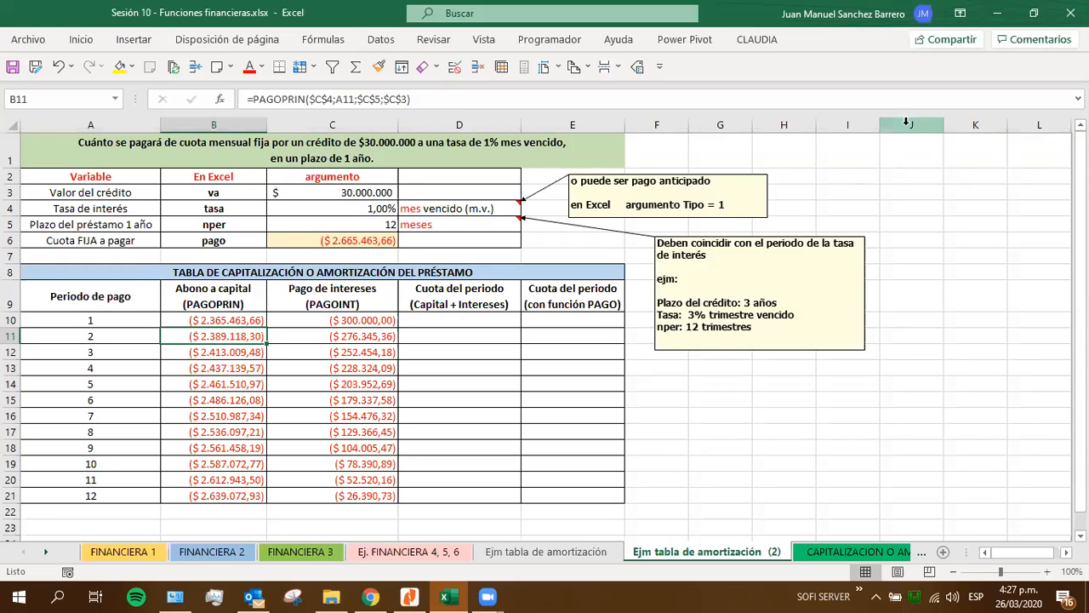
Add capital and interest for the first period in D10 with =B10+C10 and fill the formula down to D21.
click(364, 318)
click(478, 320)
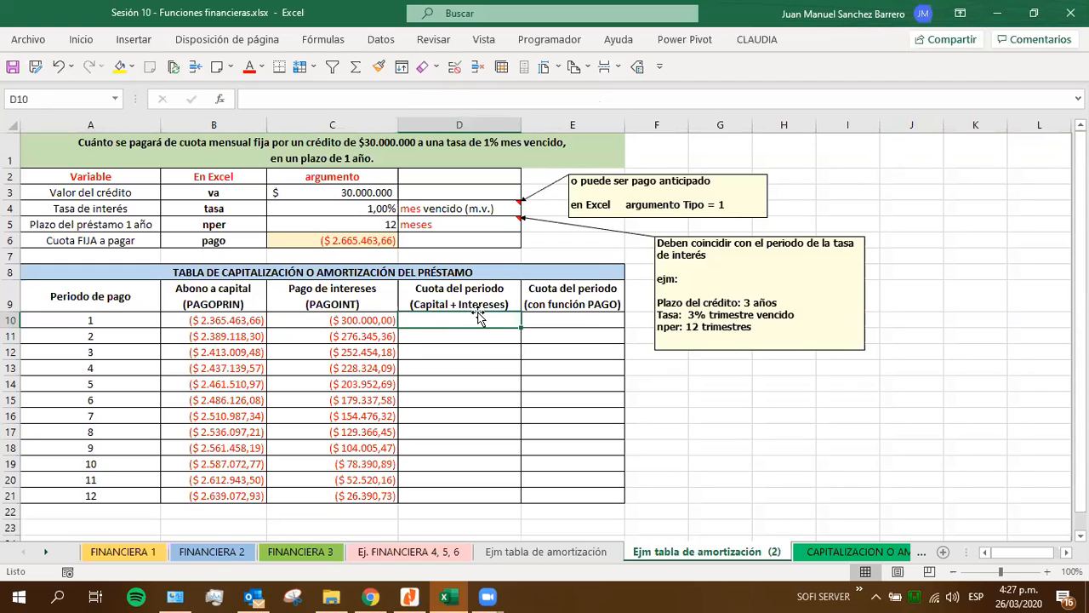
text(=)
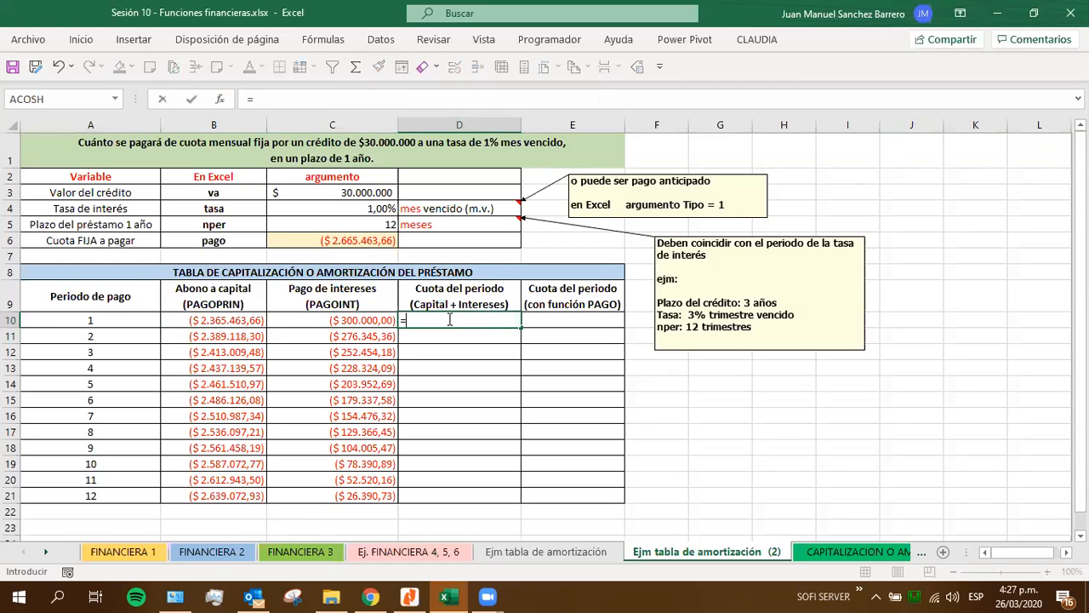
click(189, 320)
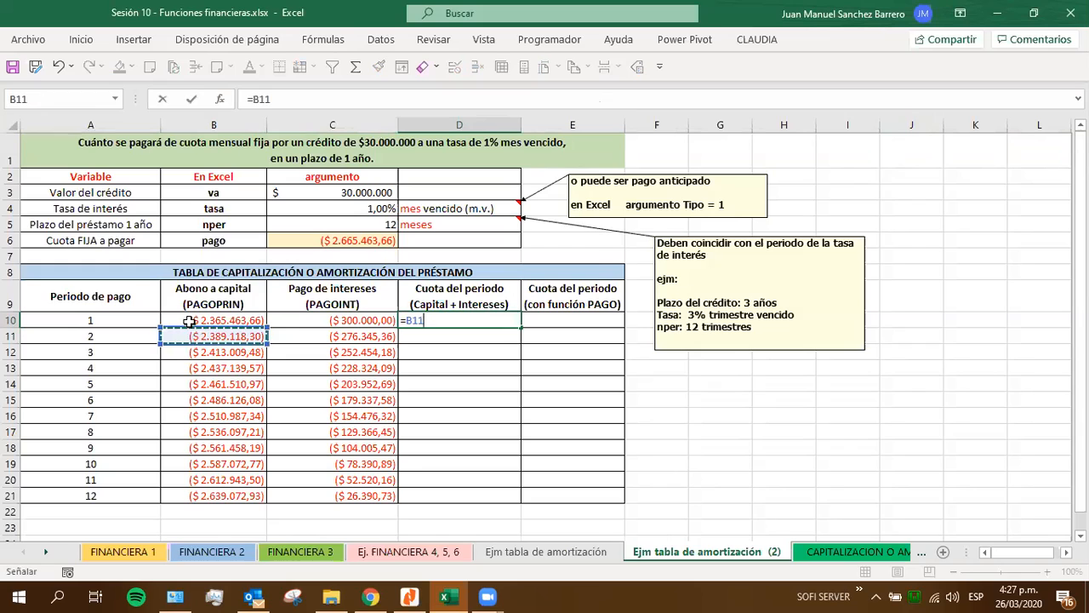
text(+)
click(291, 323)
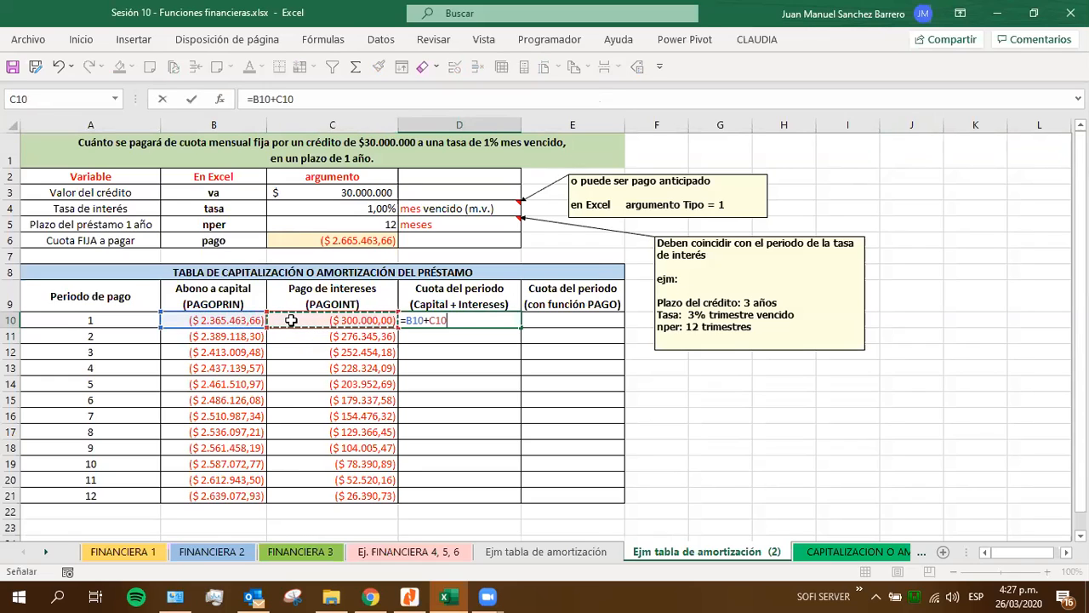
key(Return)
click(506, 320)
drag(519, 324, 477, 498)
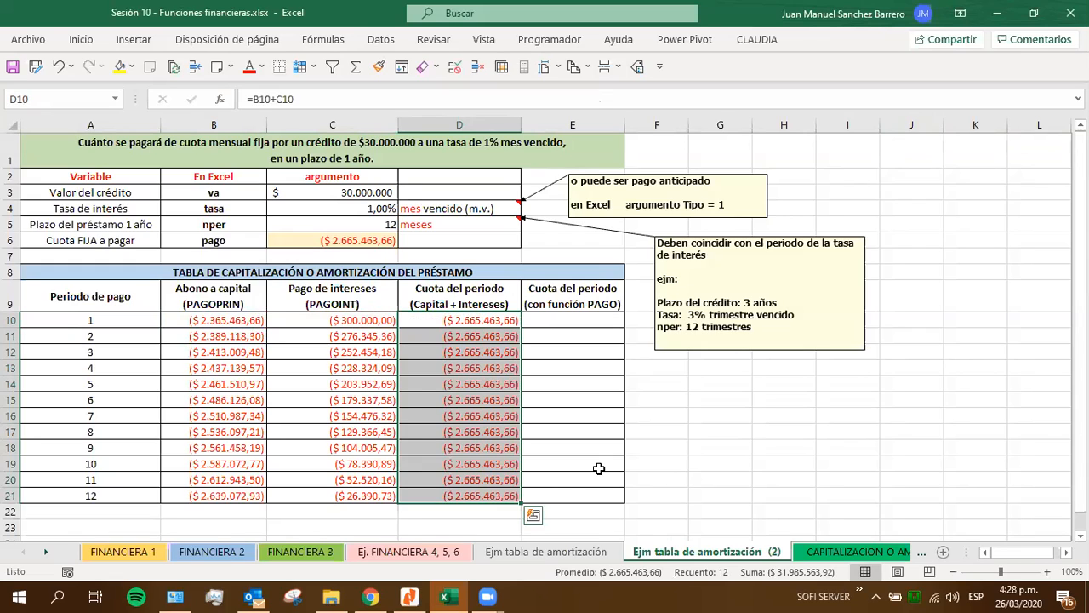
click(257, 322)
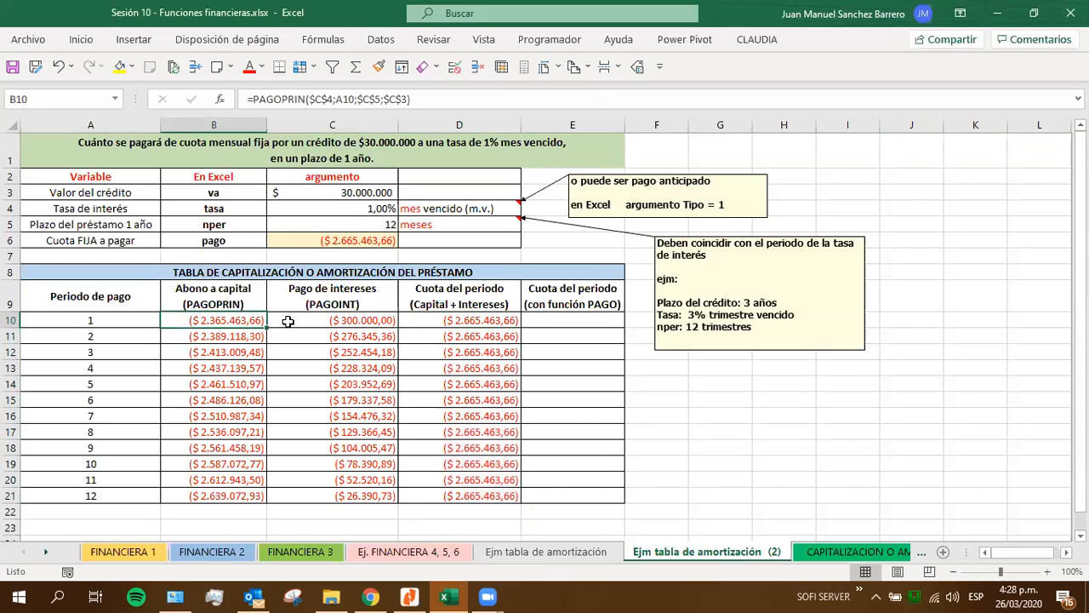
Calculate the first period's payment in E10 with =PAGO($C$4;$C$5;$C$3), using absolute references for rate, term and loan amount.
click(317, 321)
click(231, 326)
click(578, 319)
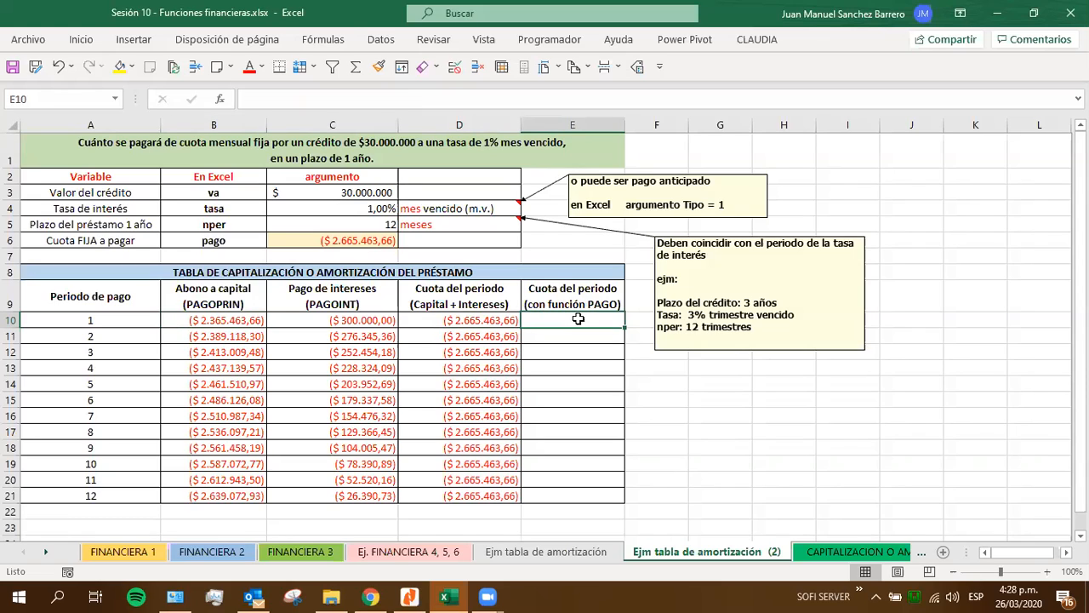
text(=pago)
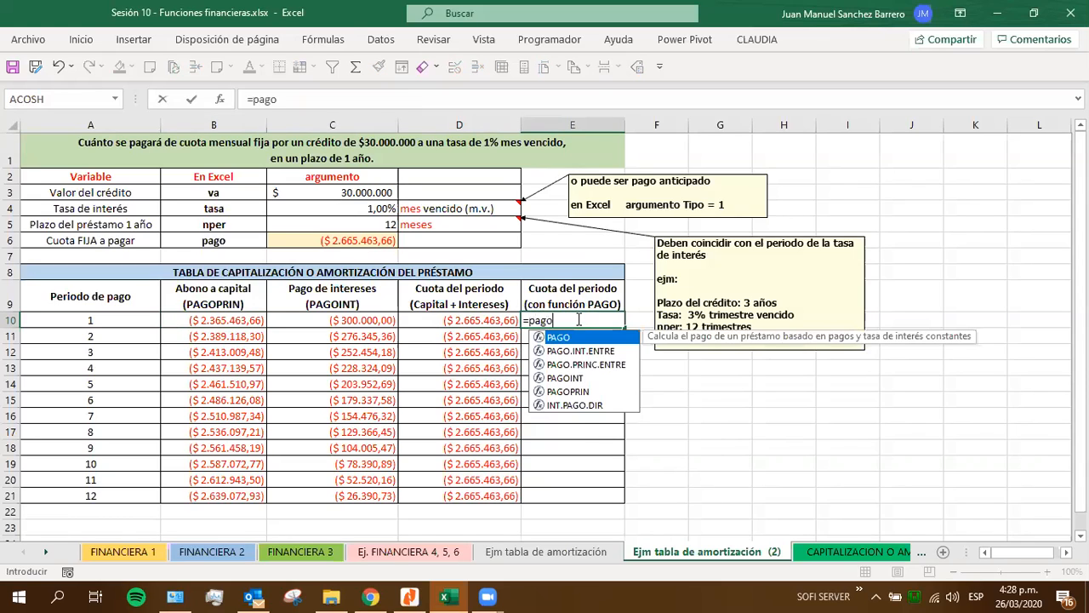
text(()
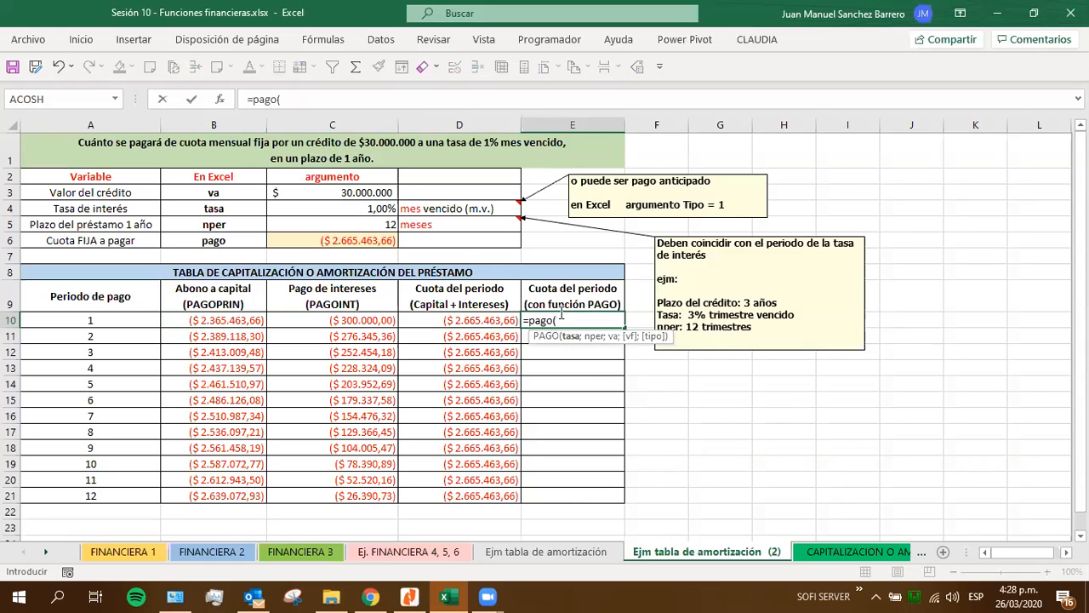
click(343, 206)
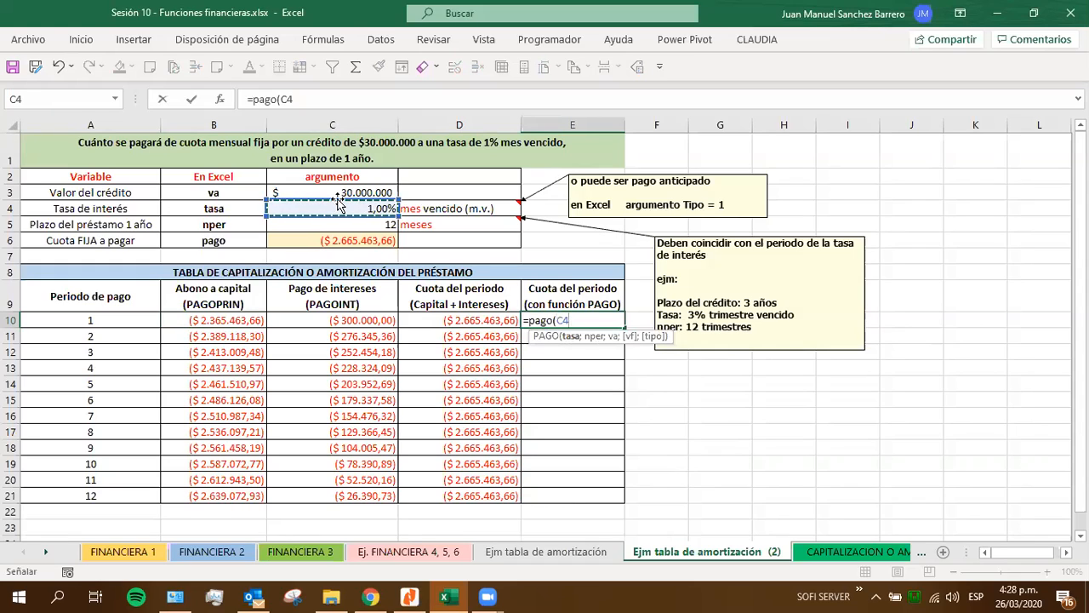
key(F4)
text(;)
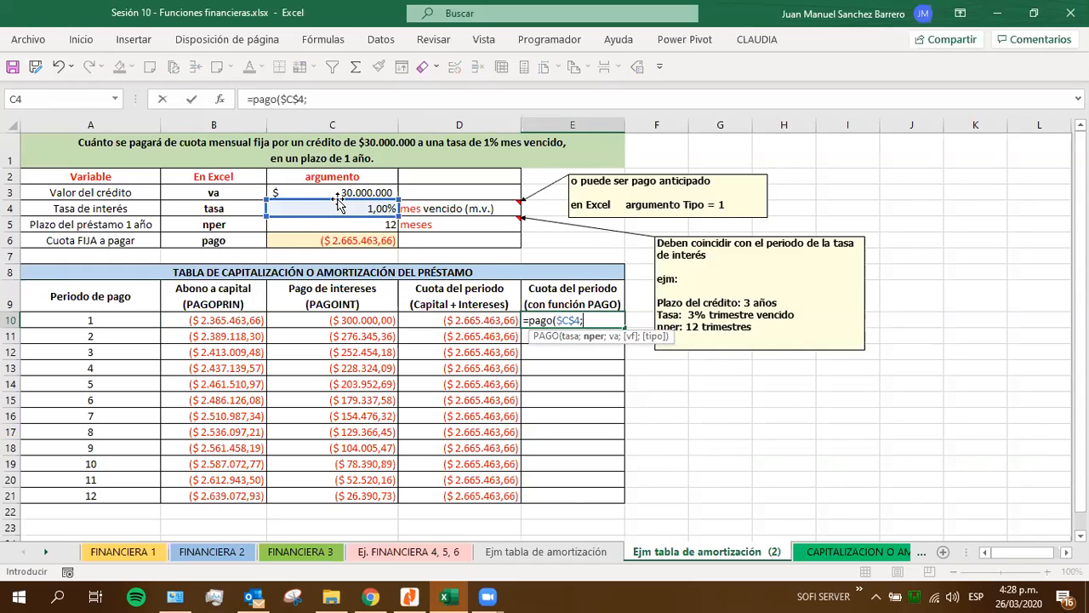
click(342, 223)
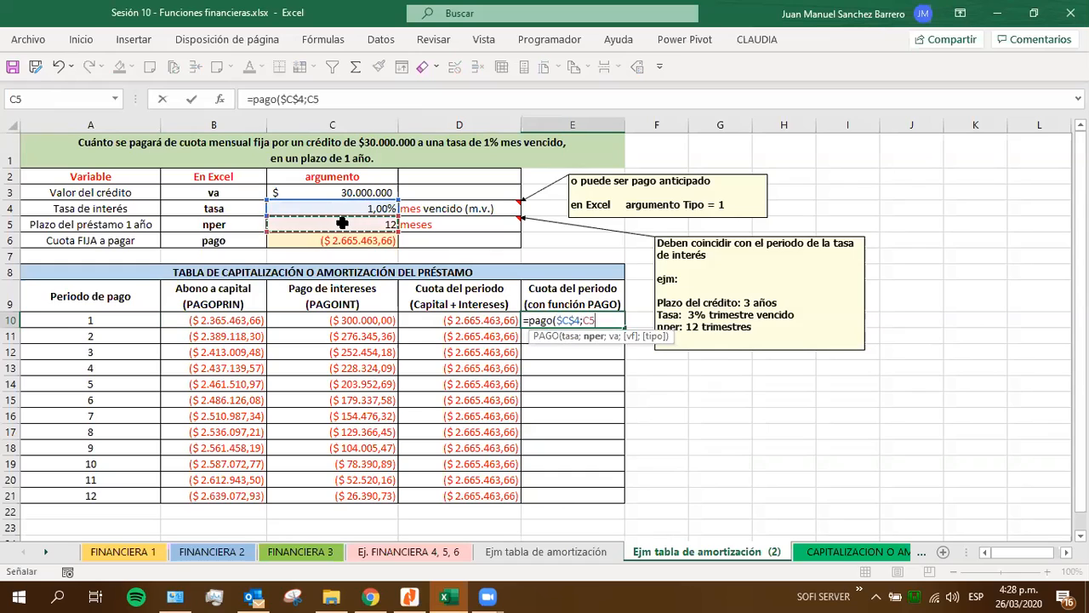
key(F4)
text(;)
click(314, 189)
key(F4)
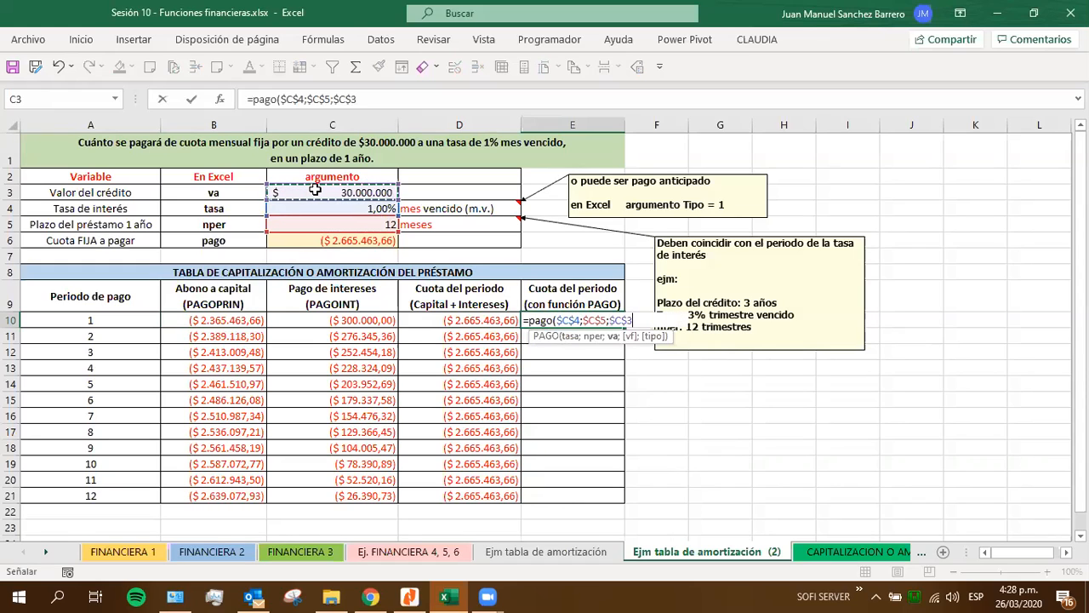
text())
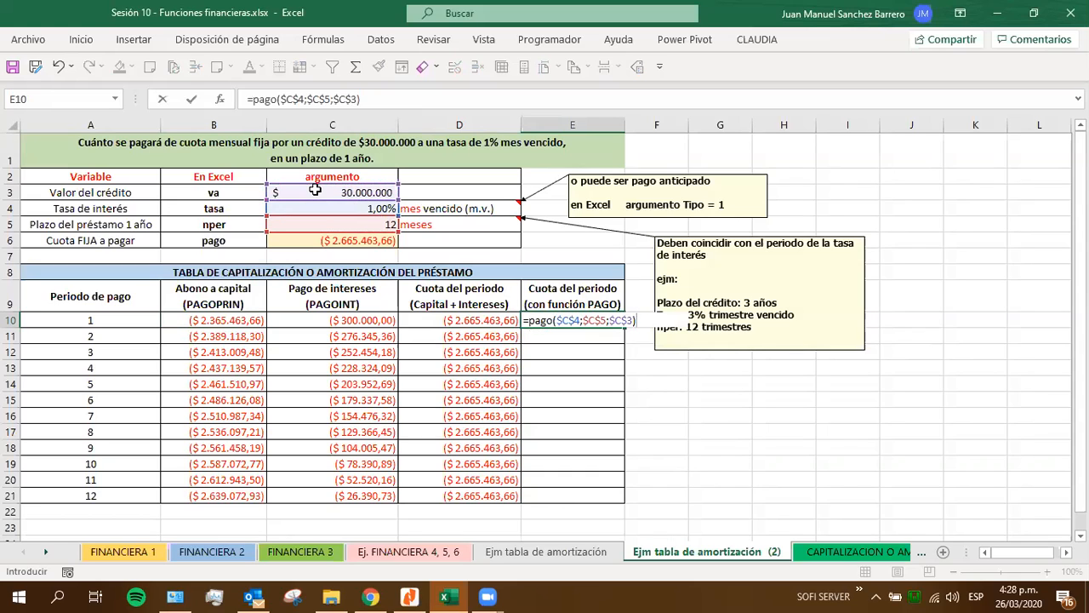
key(ctrl+Return)
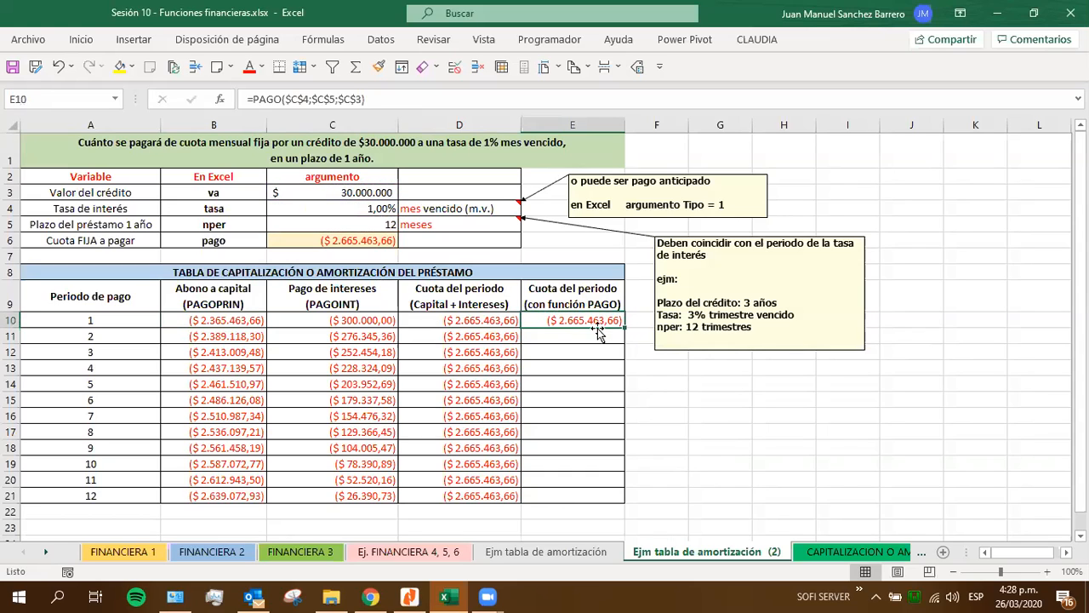
Fill the PAGO formula from E10 down to E21 and check the copied formulas in the column.
drag(626, 328, 606, 500)
click(562, 445)
key(Up)
key(Up)
key(Up)
key(Up)
key(Up)
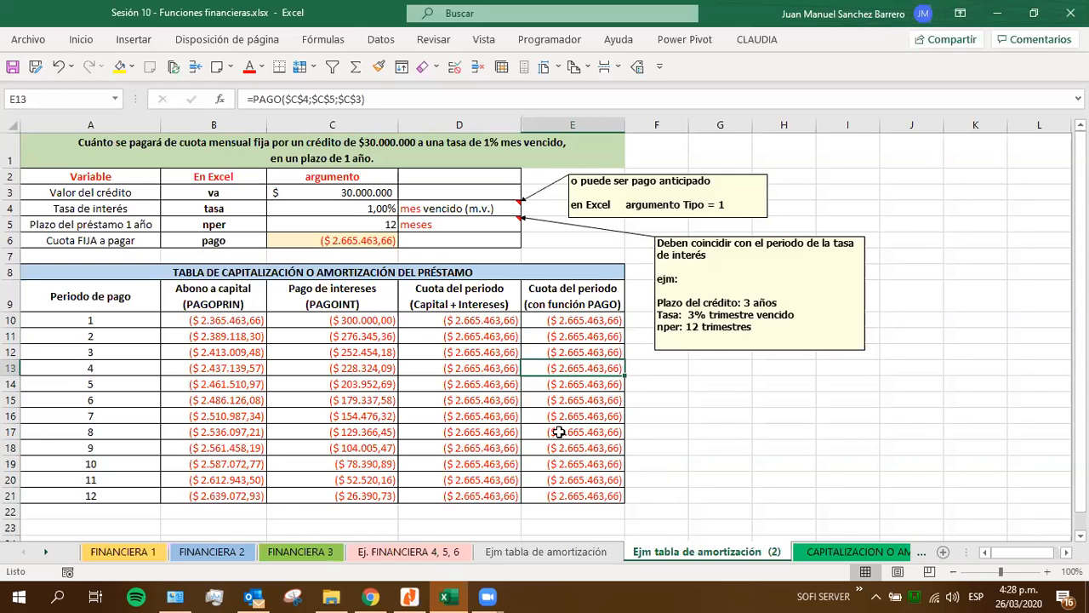
Review the completed amortization table, the monthly interest rate in C4 and the fixed payment formula in C6.
drag(545, 493, 87, 297)
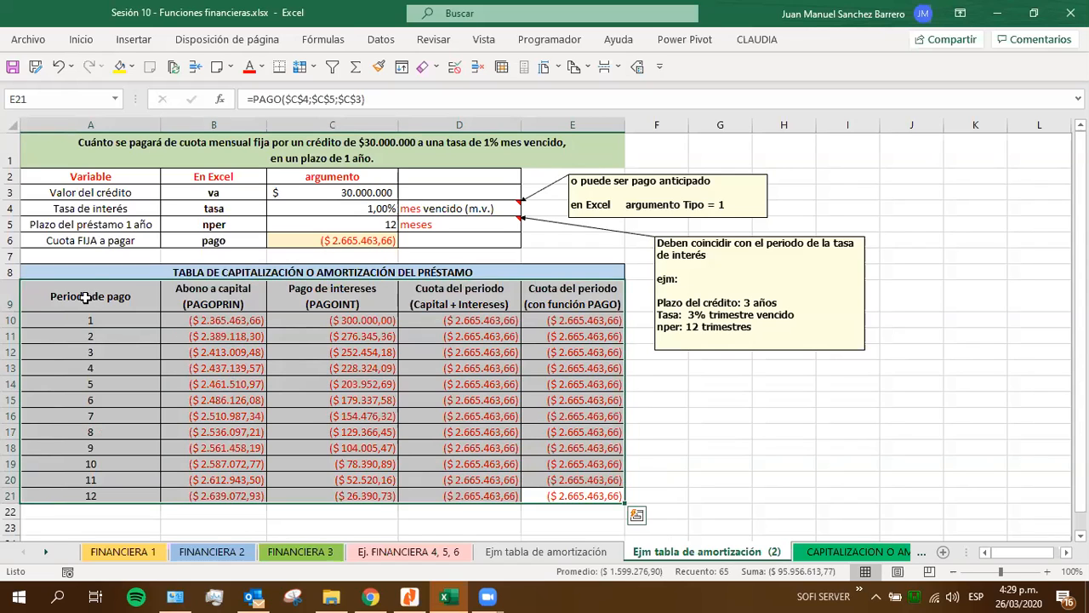
click(367, 208)
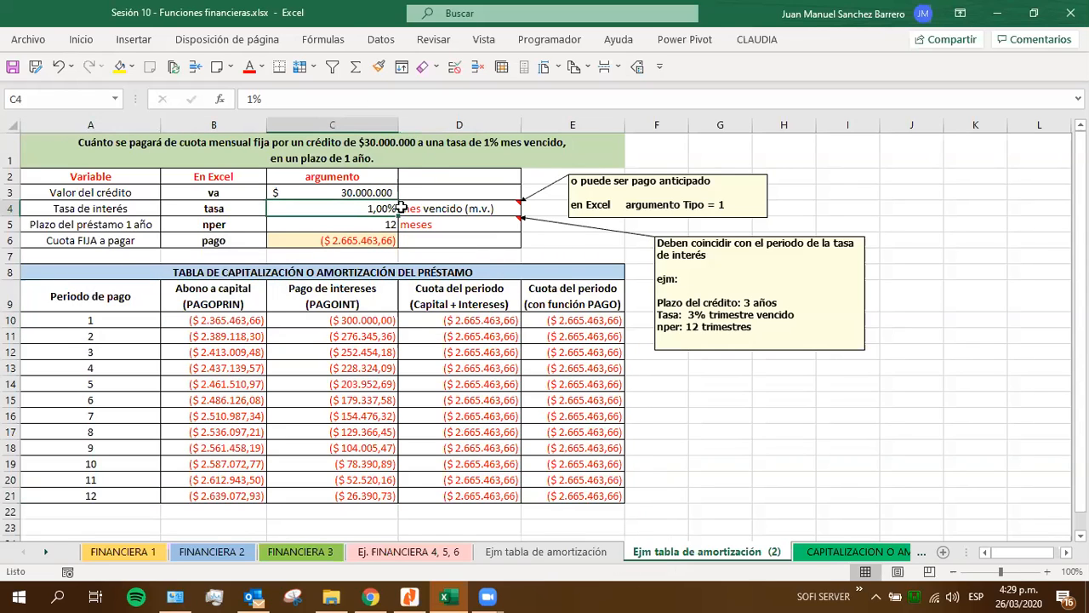
drag(369, 209, 411, 209)
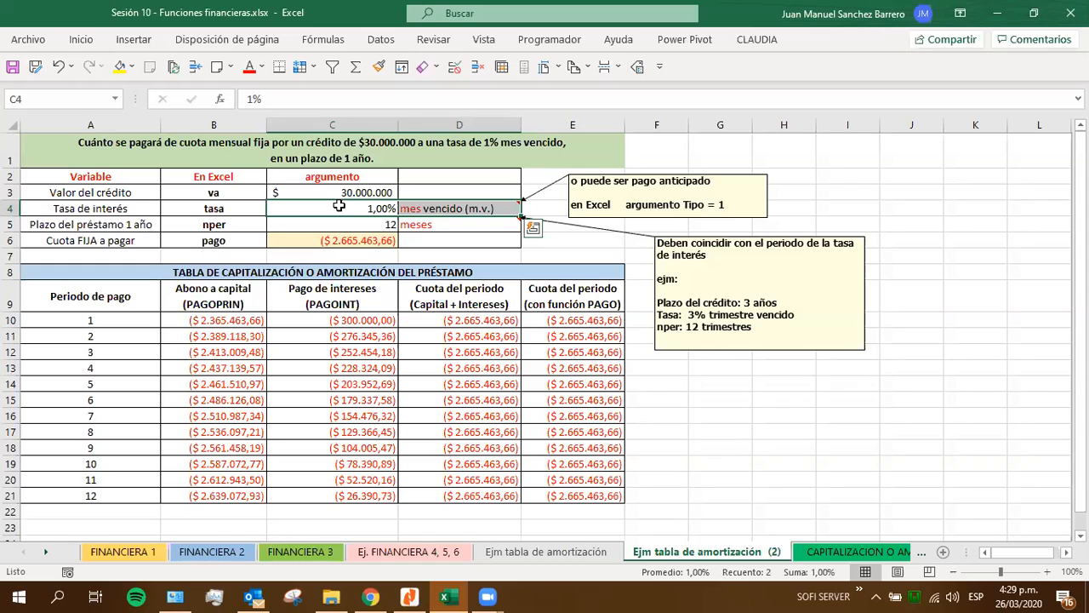
click(340, 243)
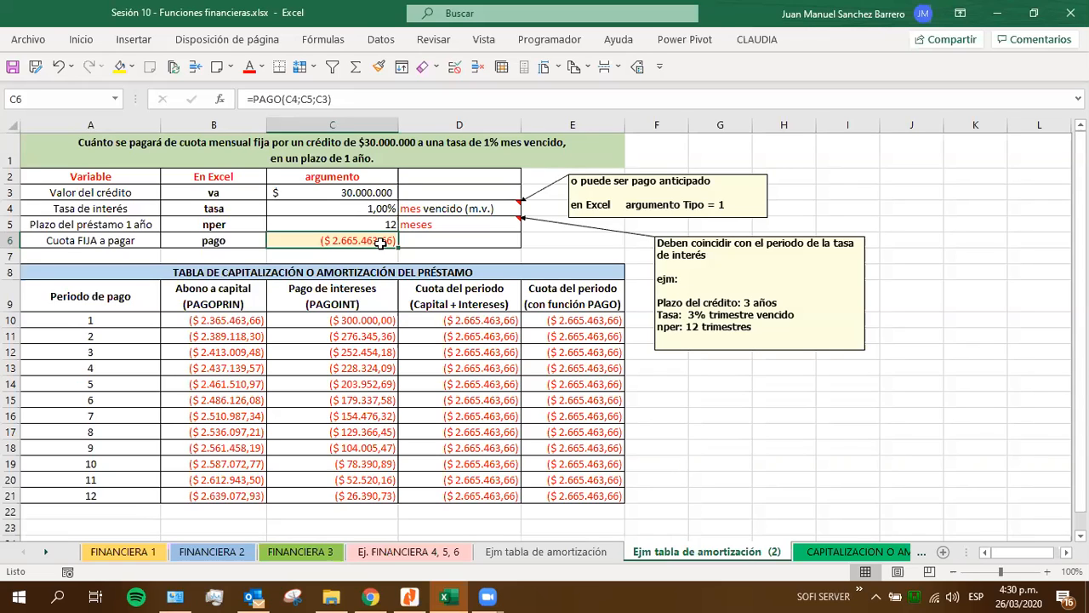
Open the CAPITALIZACION O AMORTIZACION sheet and examine its loan amount, number of months and interest rate.
click(823, 554)
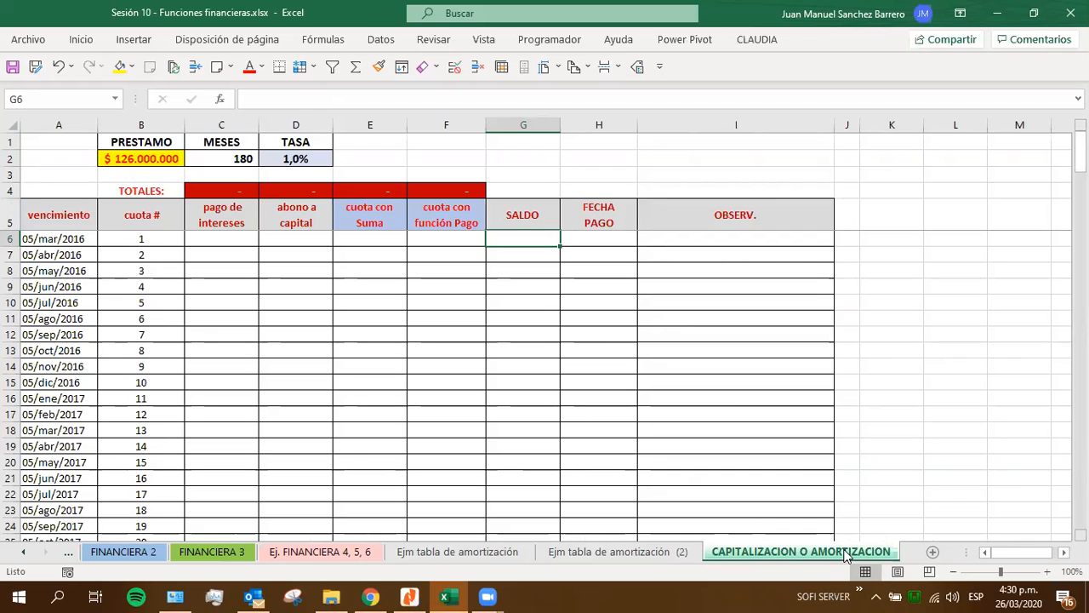
click(148, 160)
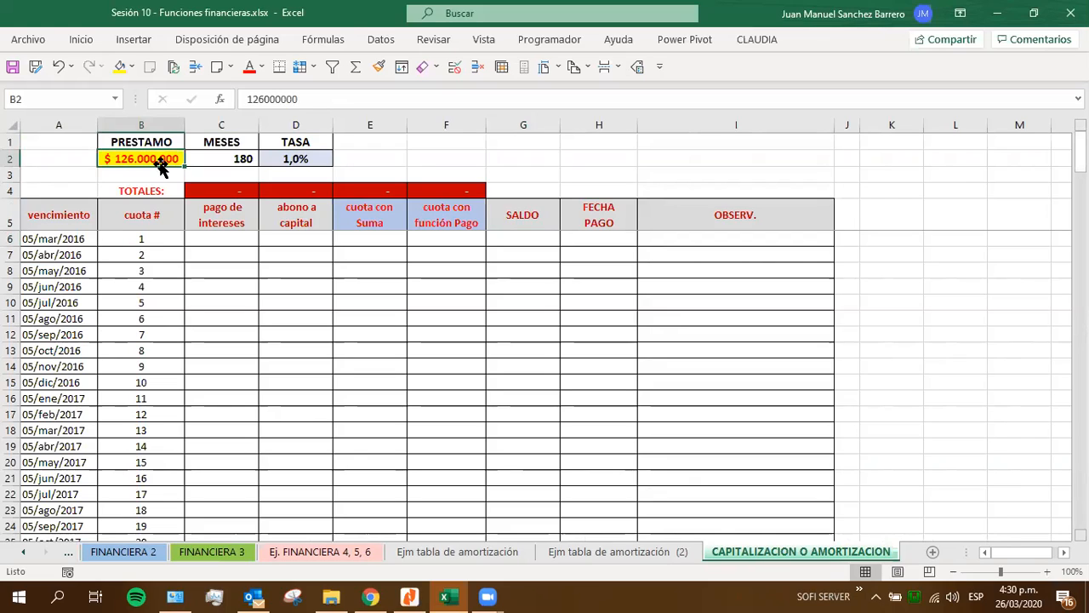
click(221, 159)
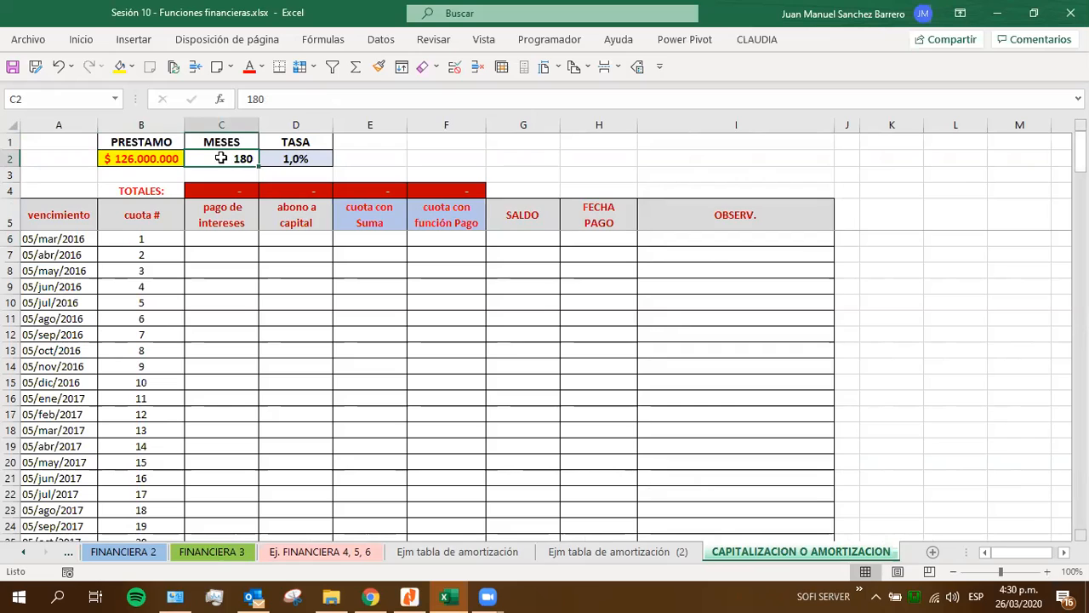
click(297, 159)
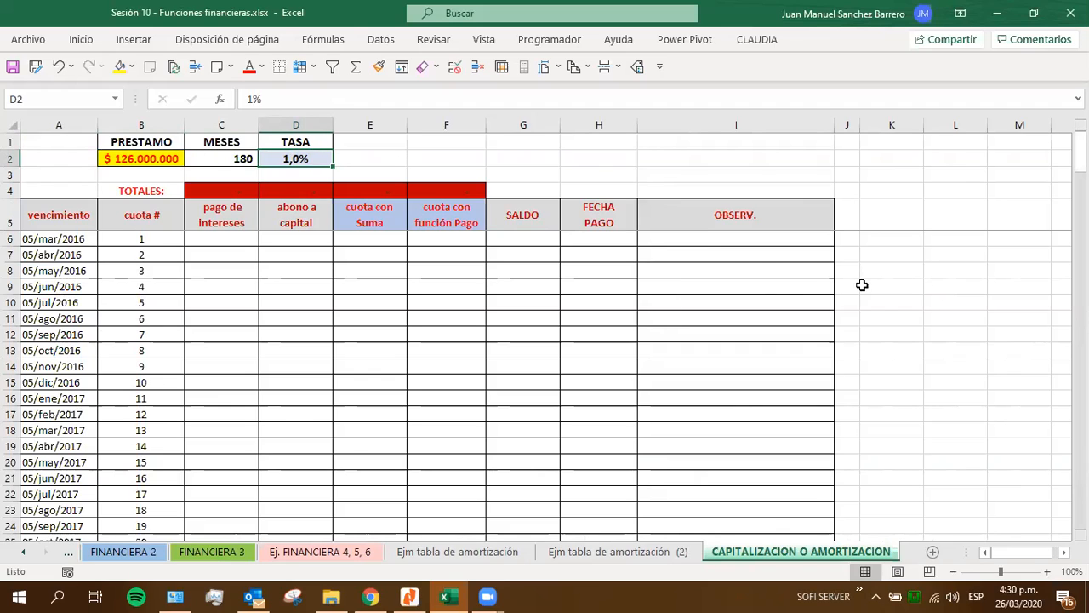
scroll(874, 293, down, 4)
scroll(875, 293, up, 4)
Examine the empty installment table, the loan data in B1:D2 and the monthly due dates in the vencimiento column.
drag(135, 240, 713, 524)
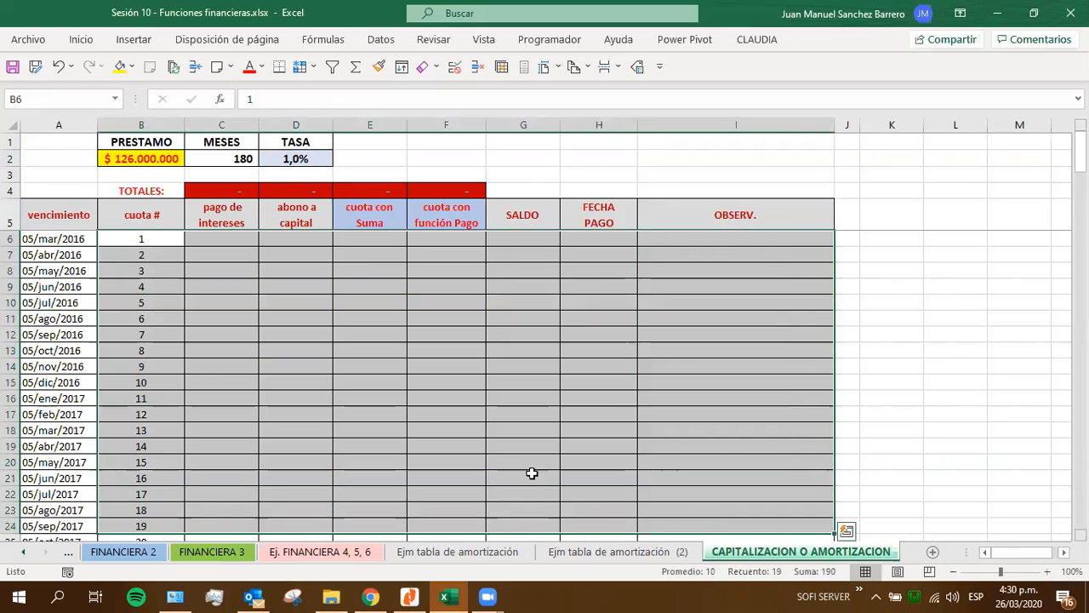
click(44, 242)
drag(133, 160, 285, 140)
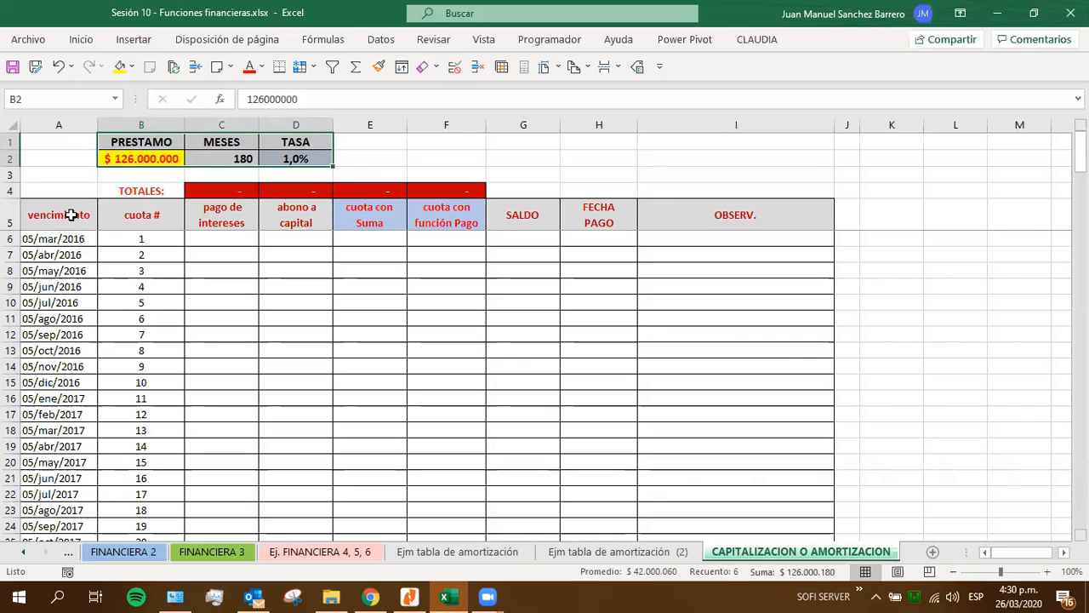
drag(22, 238, 65, 407)
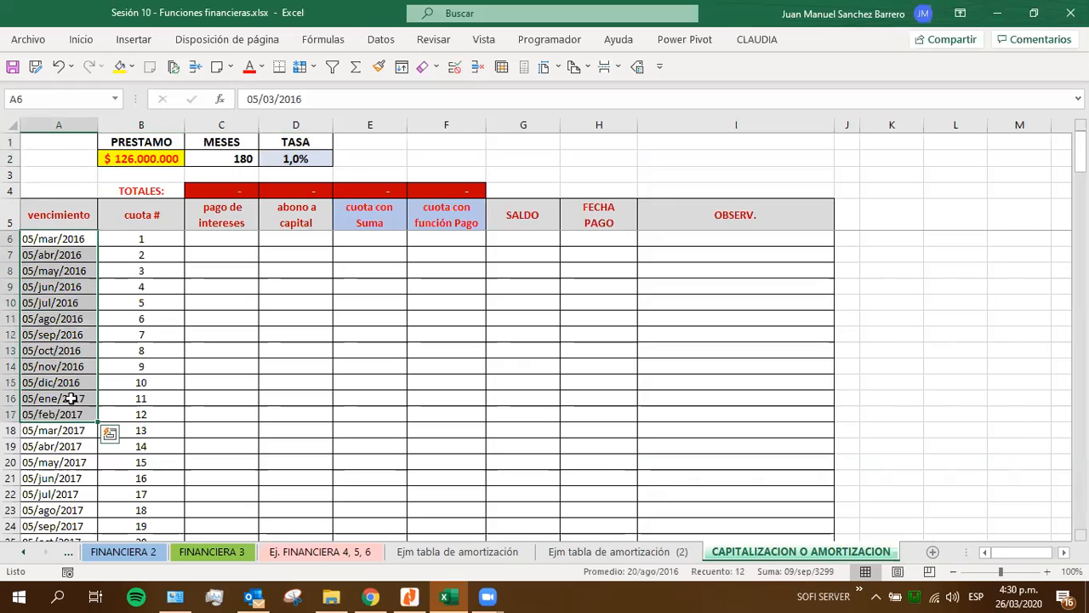
click(41, 240)
click(53, 287)
click(44, 350)
click(36, 400)
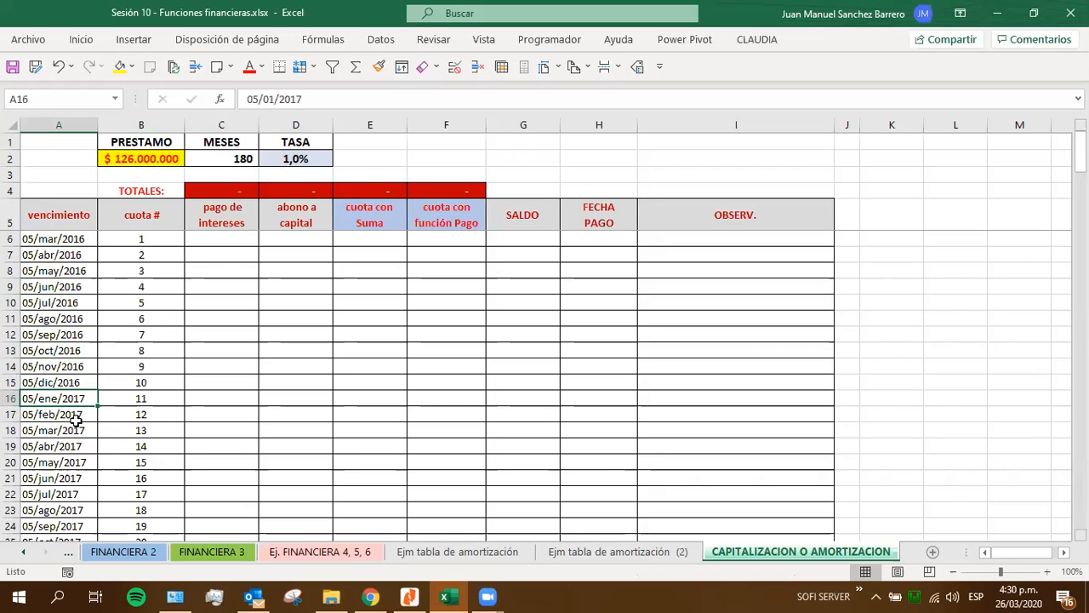
Examine the SALDO column row by row and how it relates to the installment, interest and capital columns.
click(521, 213)
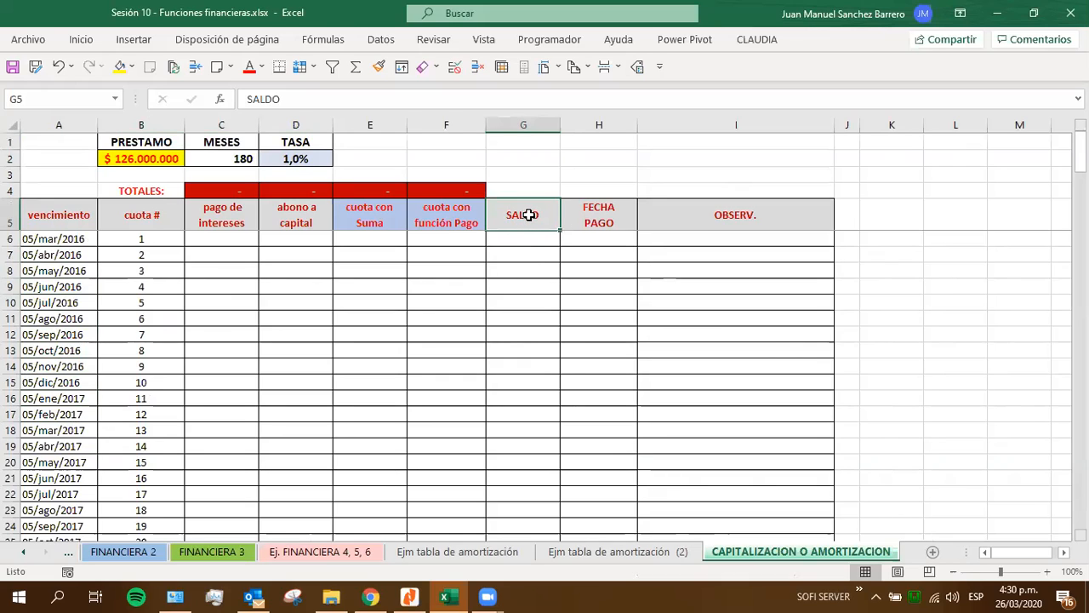
key(Down)
key(Down)
key(Down)
key(Down)
key(Down)
key(Down)
key(Down)
key(Down)
key(Down)
key(Down)
key(Down)
key(Down)
key(Down)
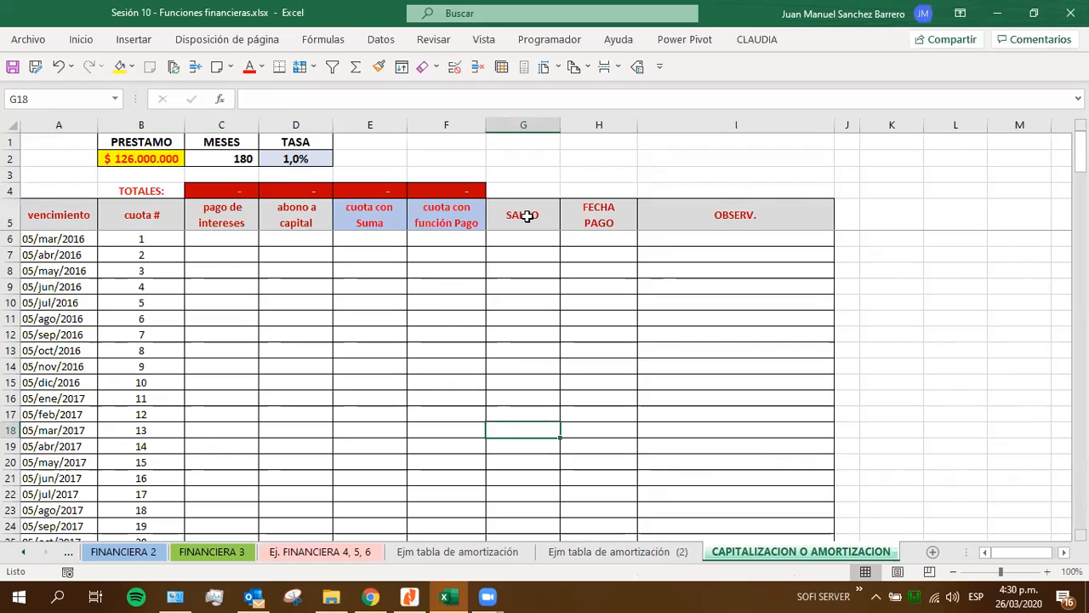
click(522, 271)
drag(522, 302, 170, 304)
drag(510, 380, 140, 368)
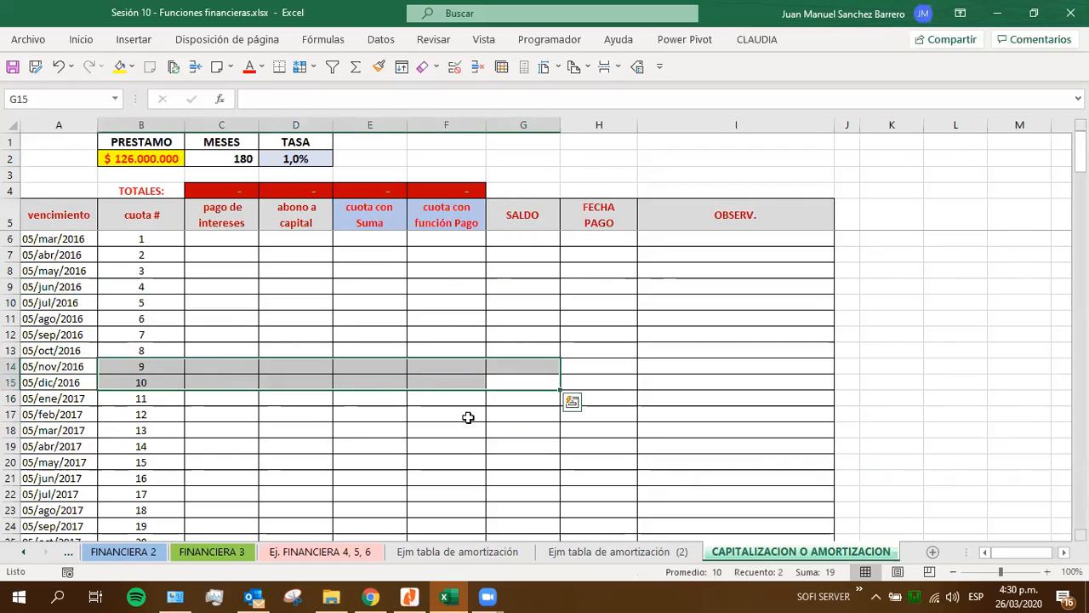
drag(508, 430, 186, 445)
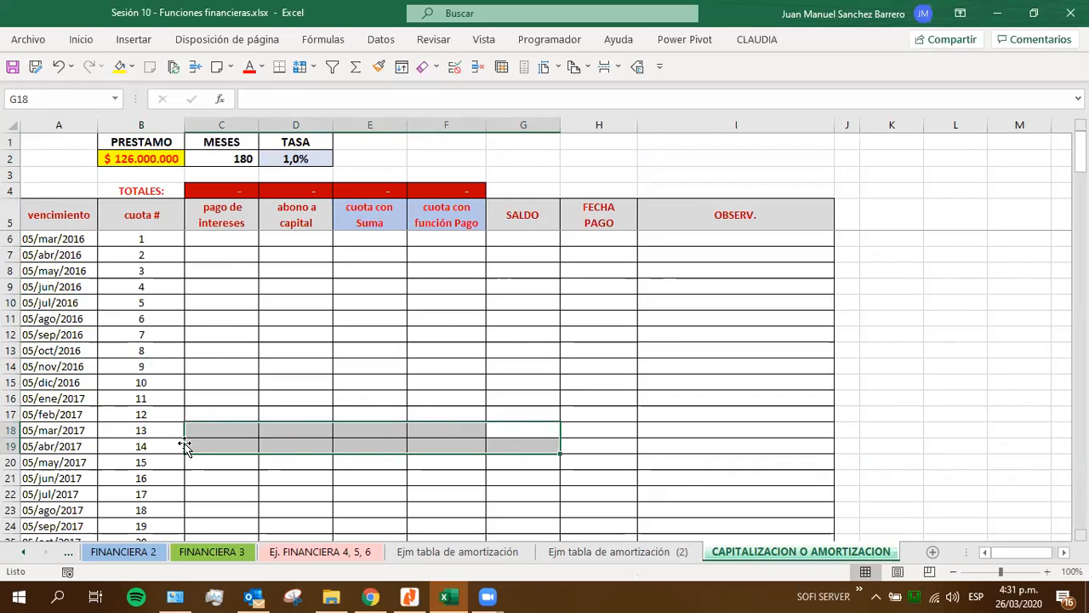
Review the FECHA PAGO and OBSERV. columns and the block of columns from pago de intereses to SALDO.
drag(610, 228, 714, 214)
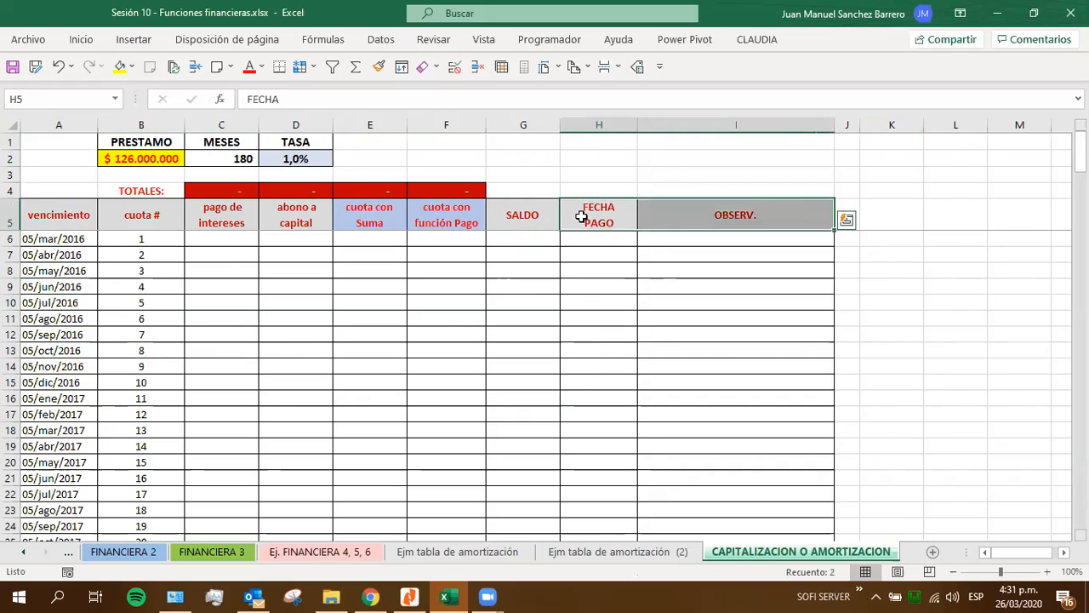
click(721, 252)
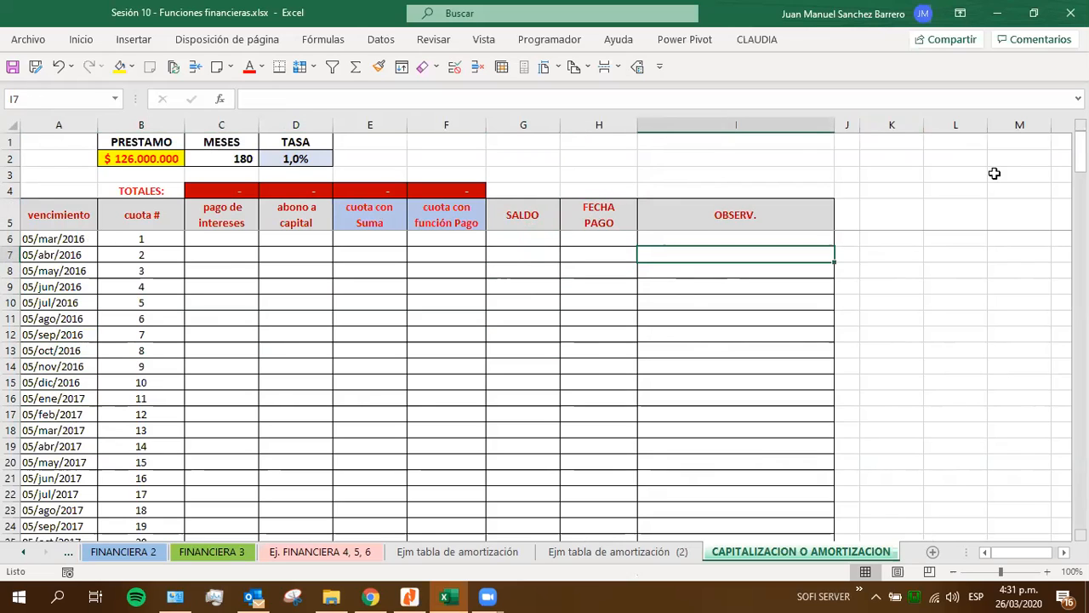
drag(528, 217, 227, 367)
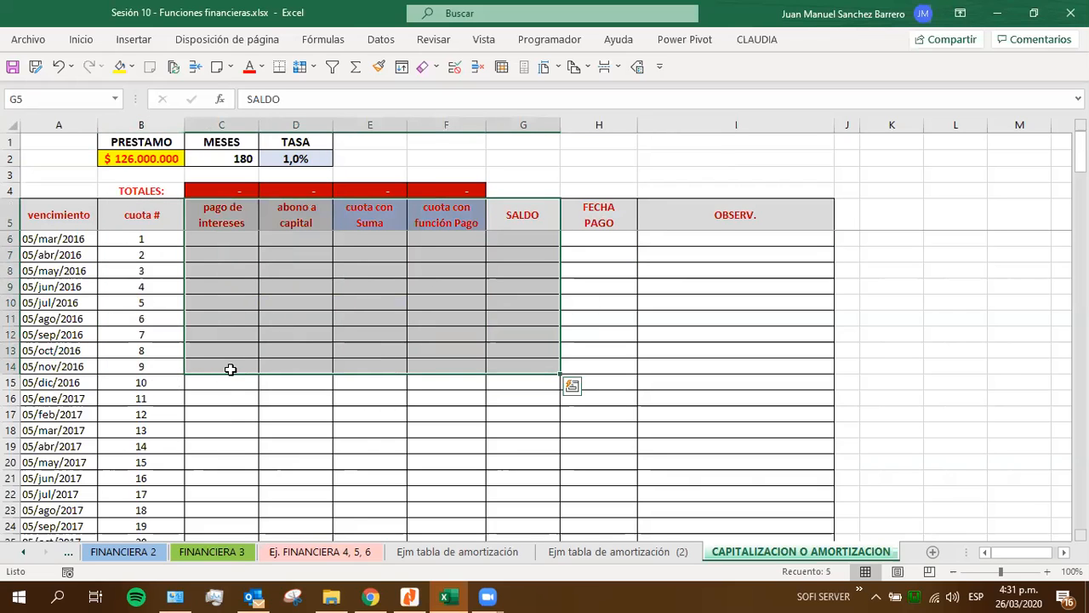
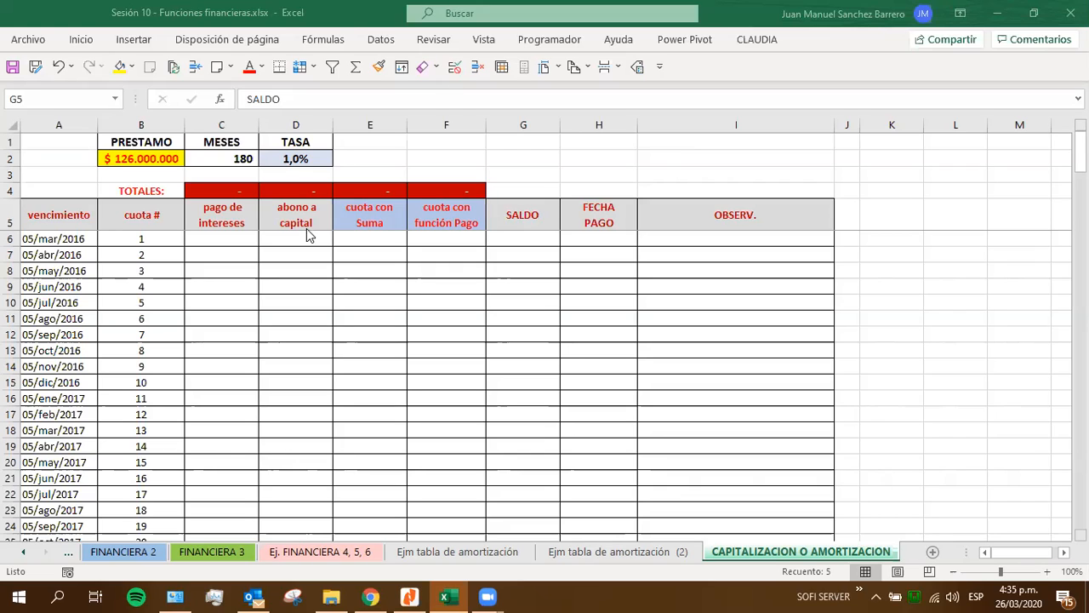
Start a PAGOINT formula in C6 with the absolute rate $D$2 and the installment number B6 as the period.
click(525, 239)
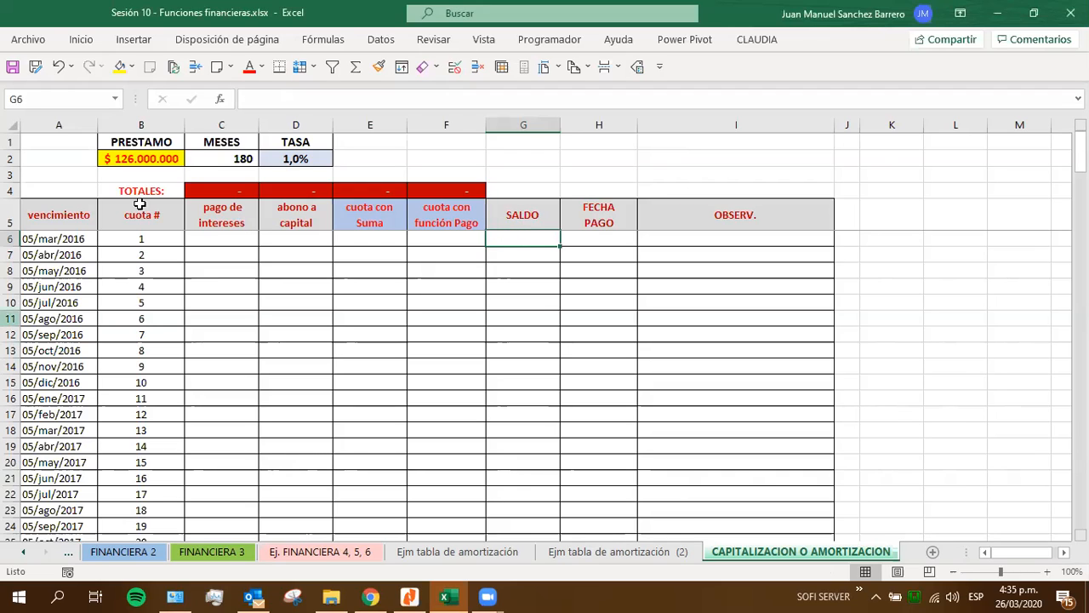
click(208, 243)
text(=)
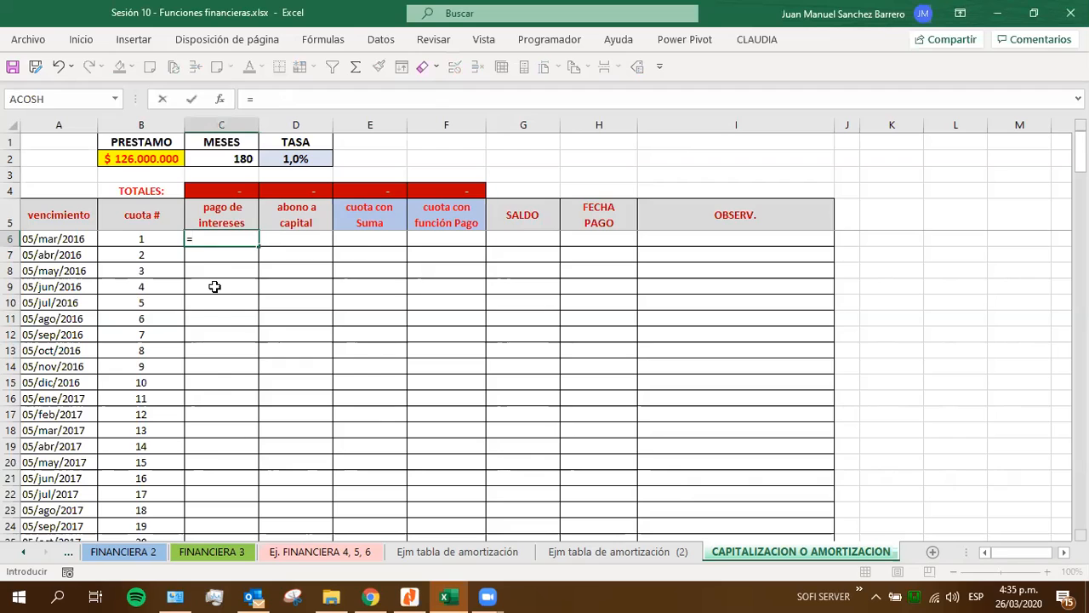
text(pagoint)
key(Tab)
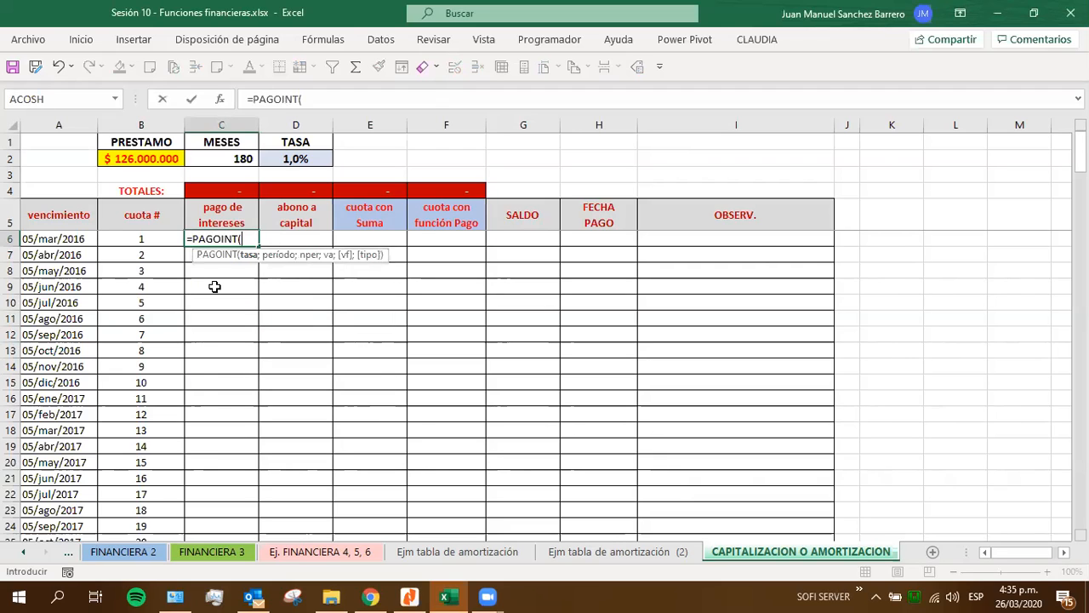
click(281, 161)
text(;)
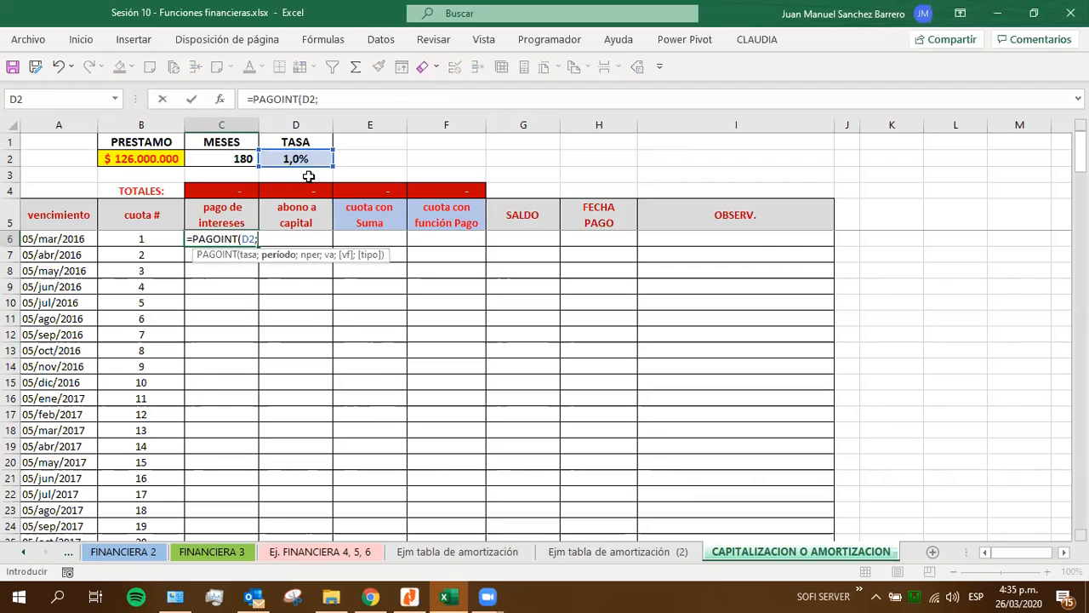
click(126, 245)
text(;)
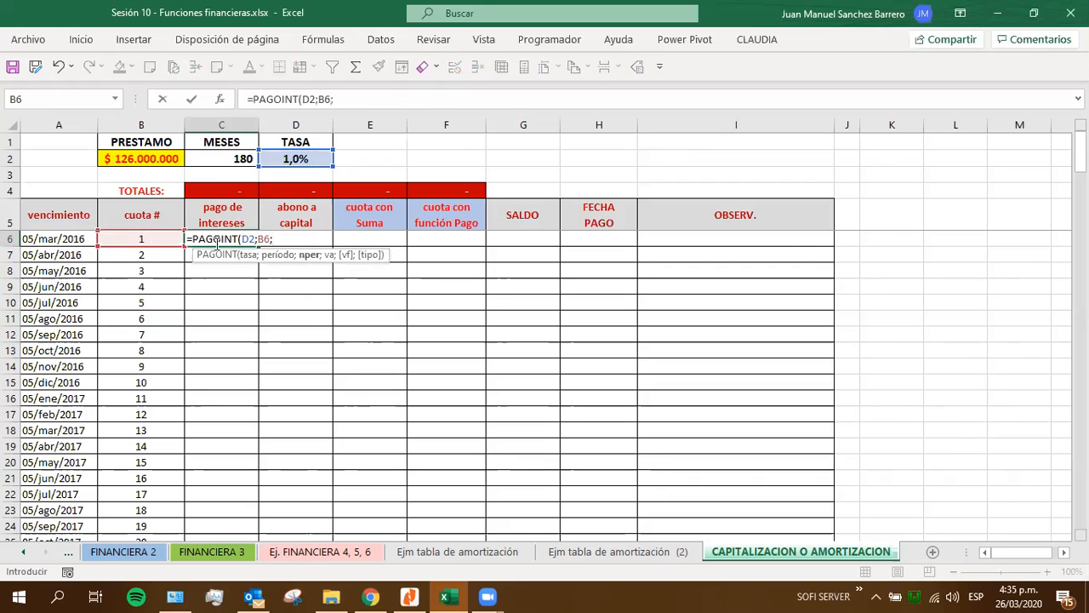
click(245, 239)
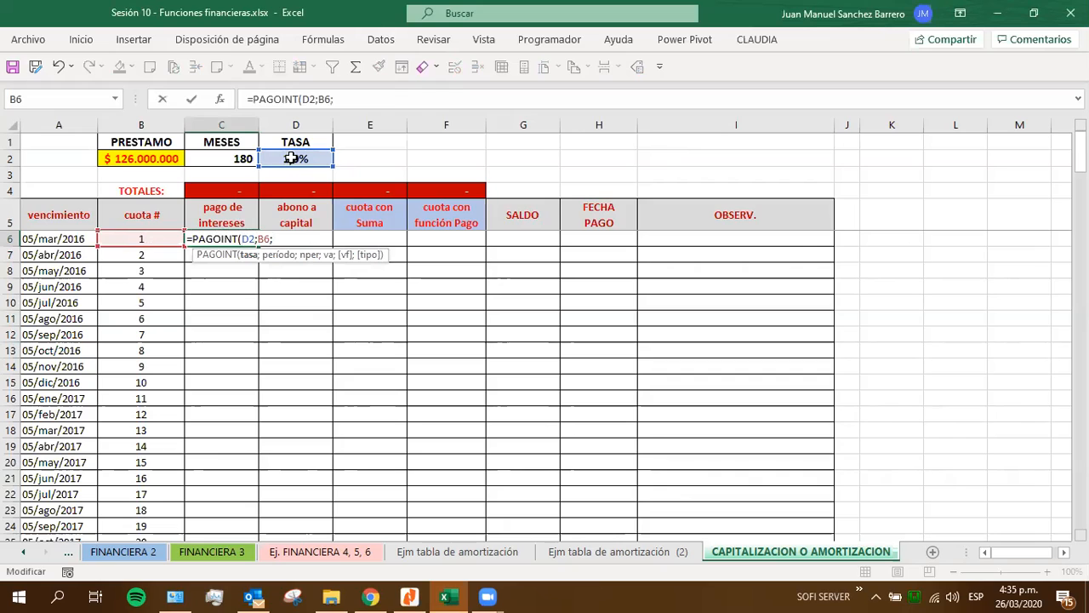
key(F4)
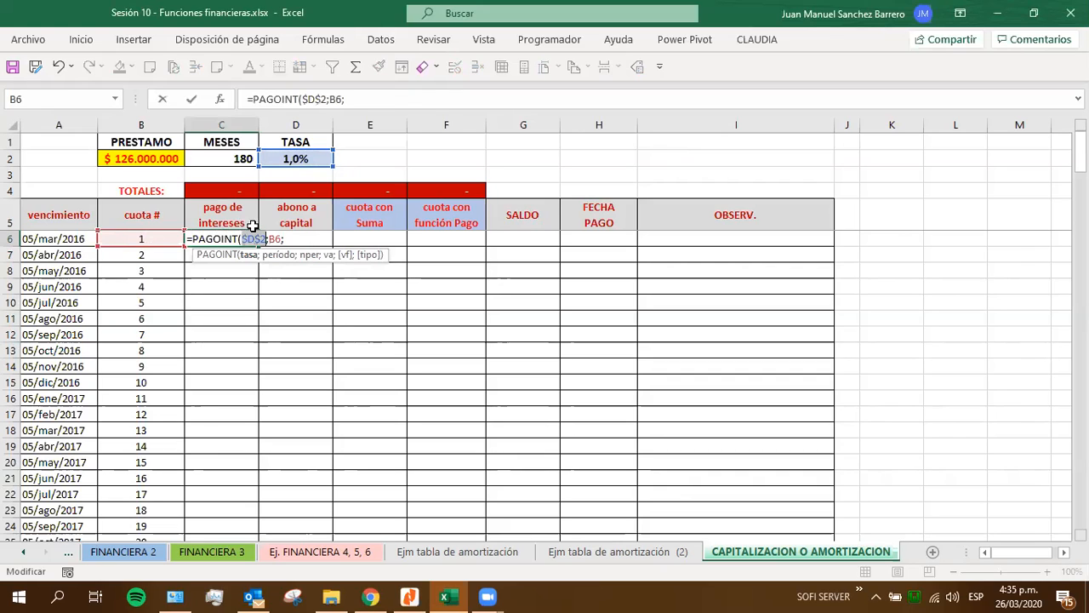
Try to finish the PAGOINT formula in C6 with the loan amount $B$2 as the nper argument, then remove that argument.
click(302, 239)
click(122, 156)
text(;)
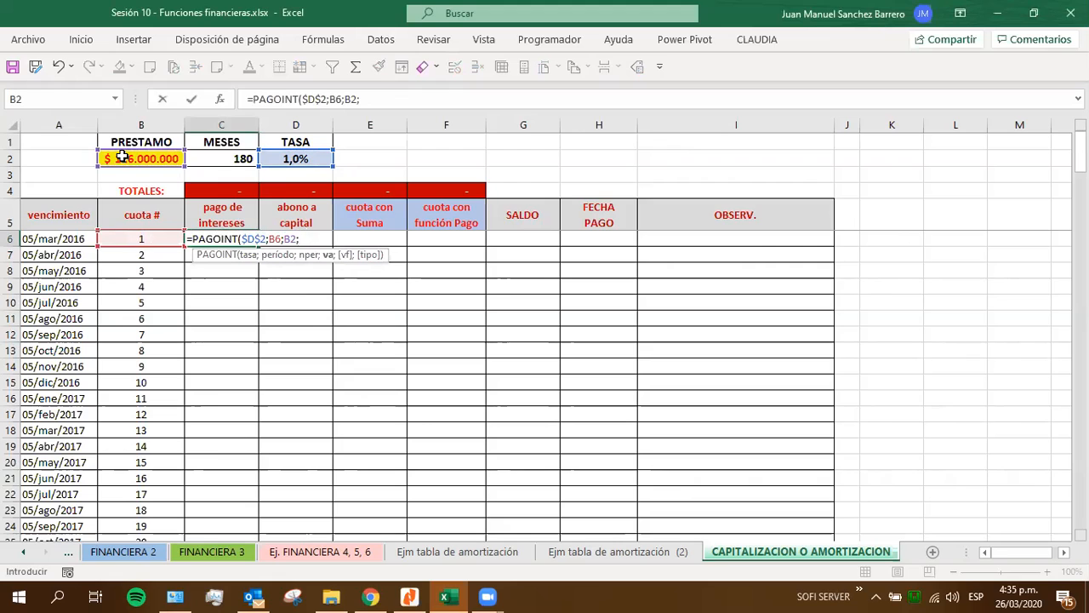
key(BackSpace)
text())
key(Return)
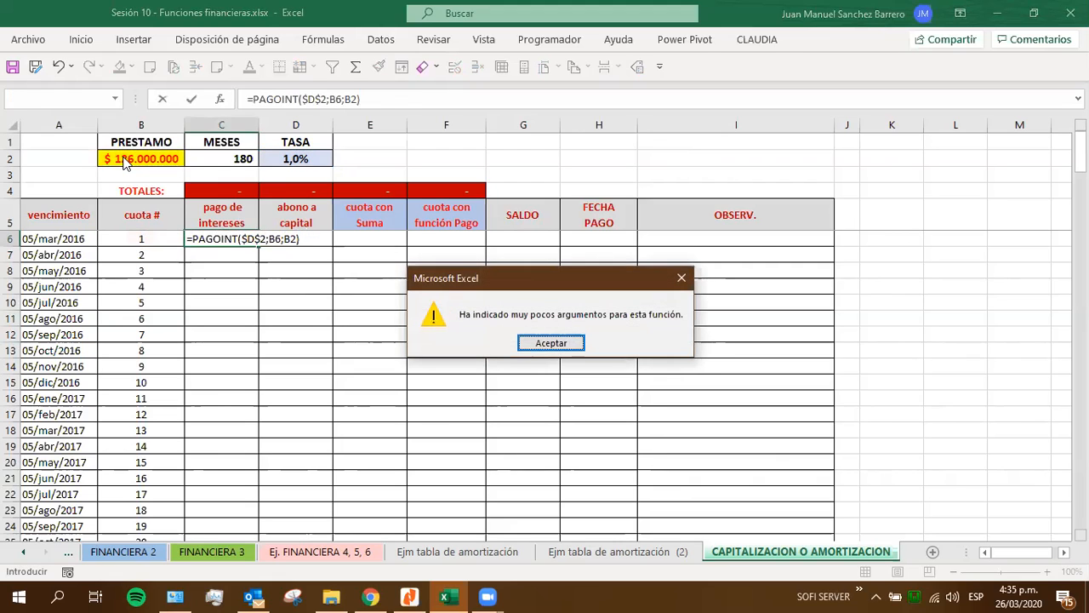
key(Return)
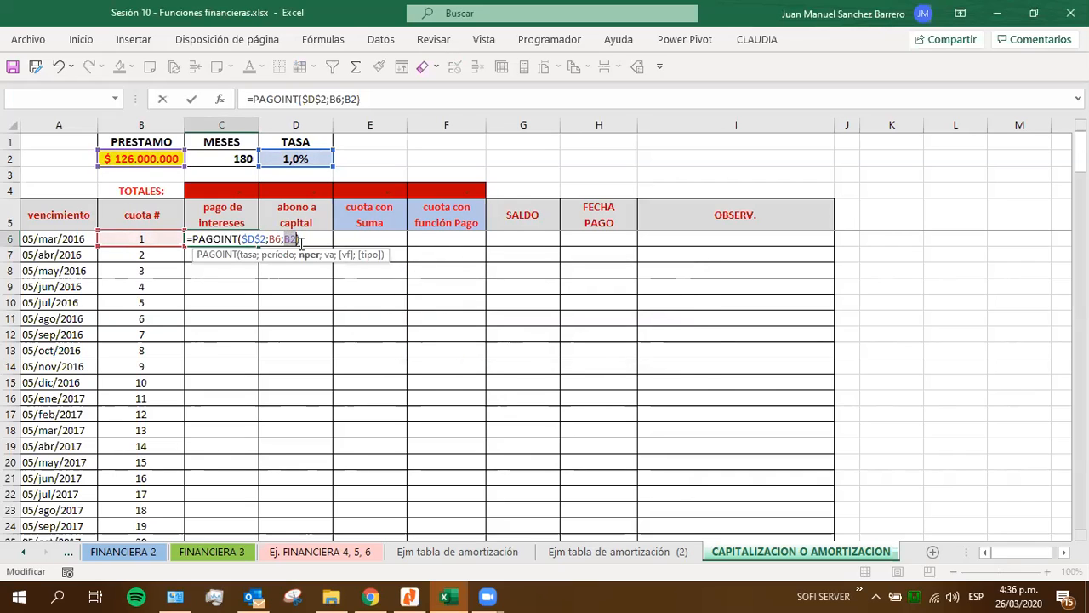
key(F4)
key(Return)
key(Return)
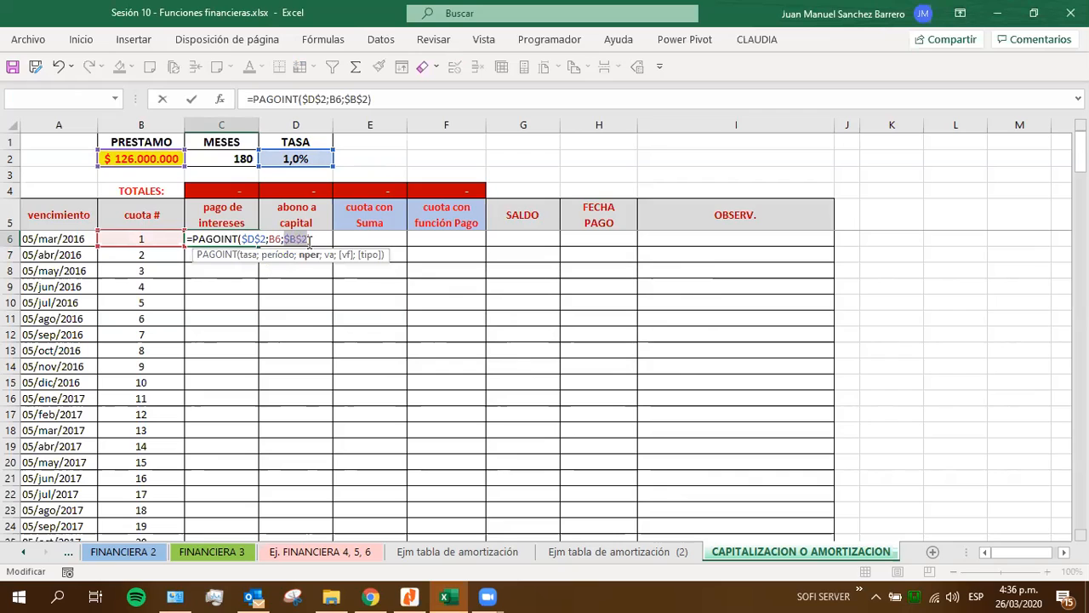
click(309, 241)
text(;)
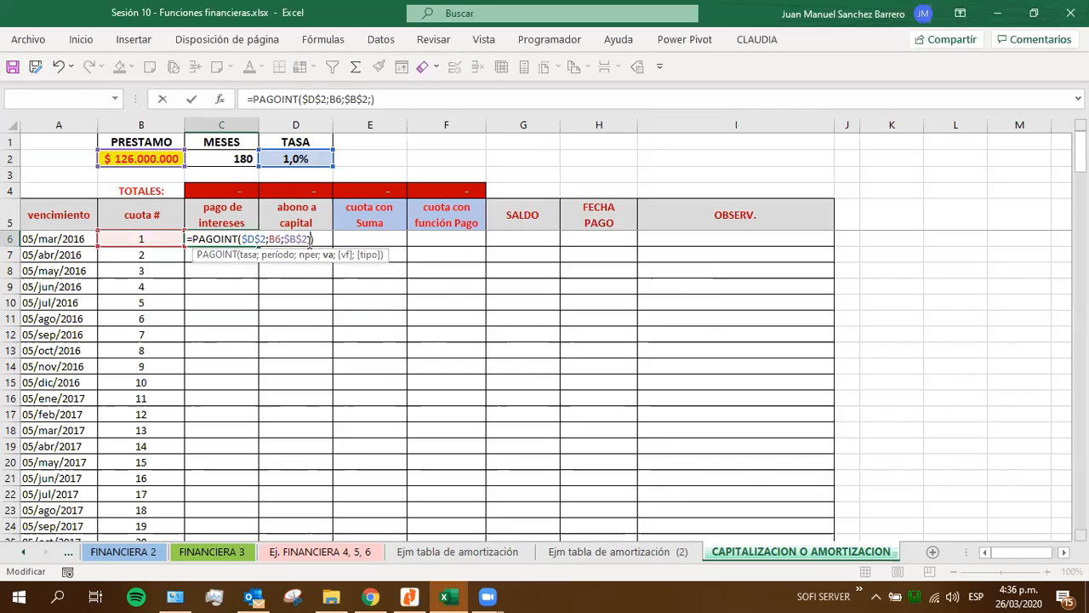
key(BackSpace)
key(BackSpace)
key(BackSpace)
key(BackSpace)
key(BackSpace)
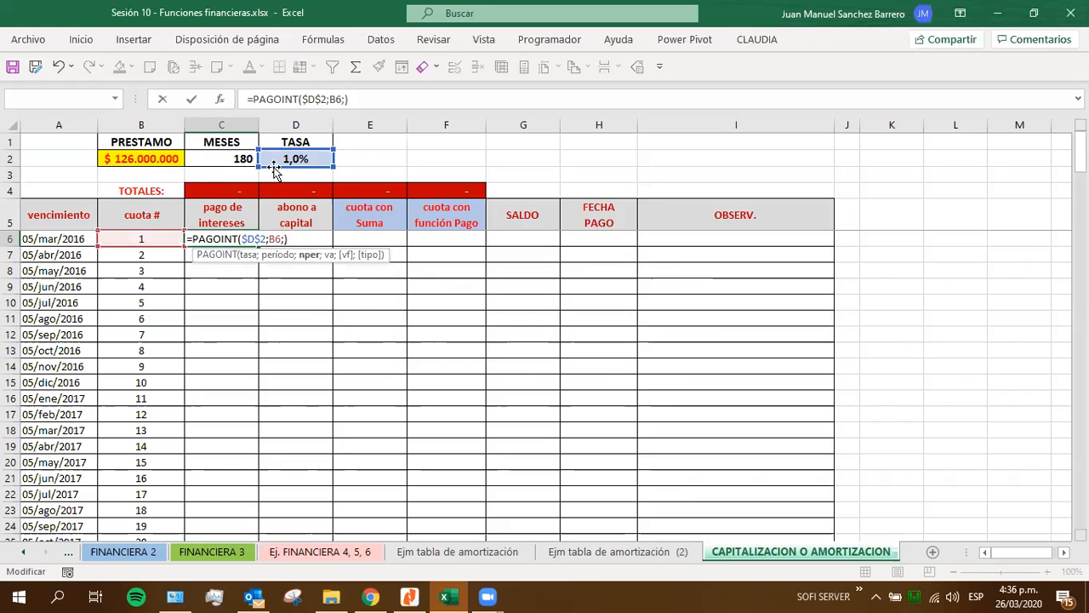
Complete the PAGOINT formula in C6 with the months $C$2 as nper and the loan amount $B$2 as va.
click(220, 158)
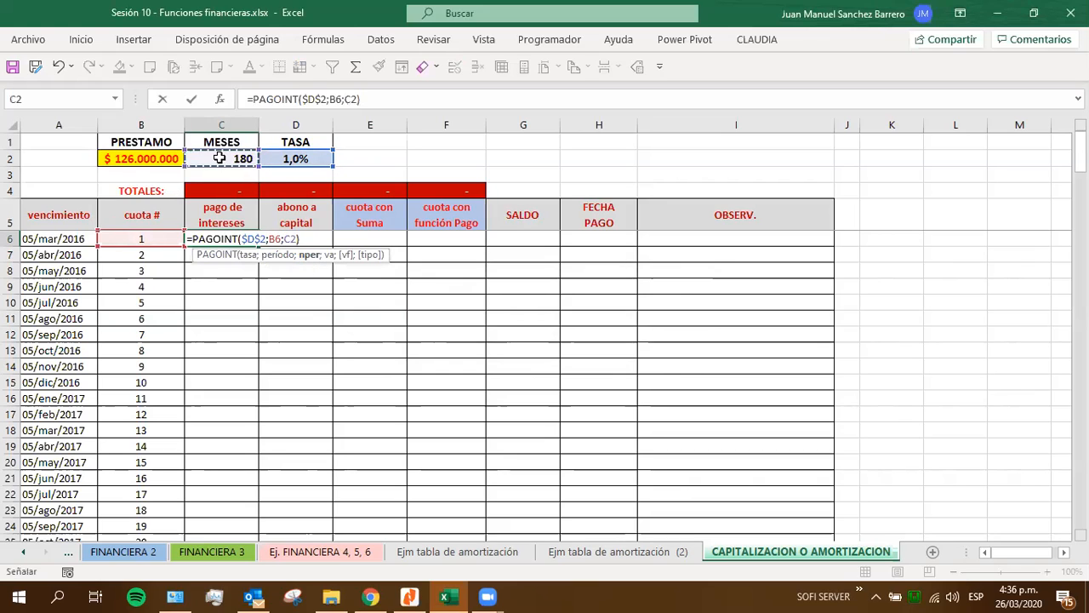
key(F4)
key(Caps_Lock)
text(;)
click(156, 159)
key(F4)
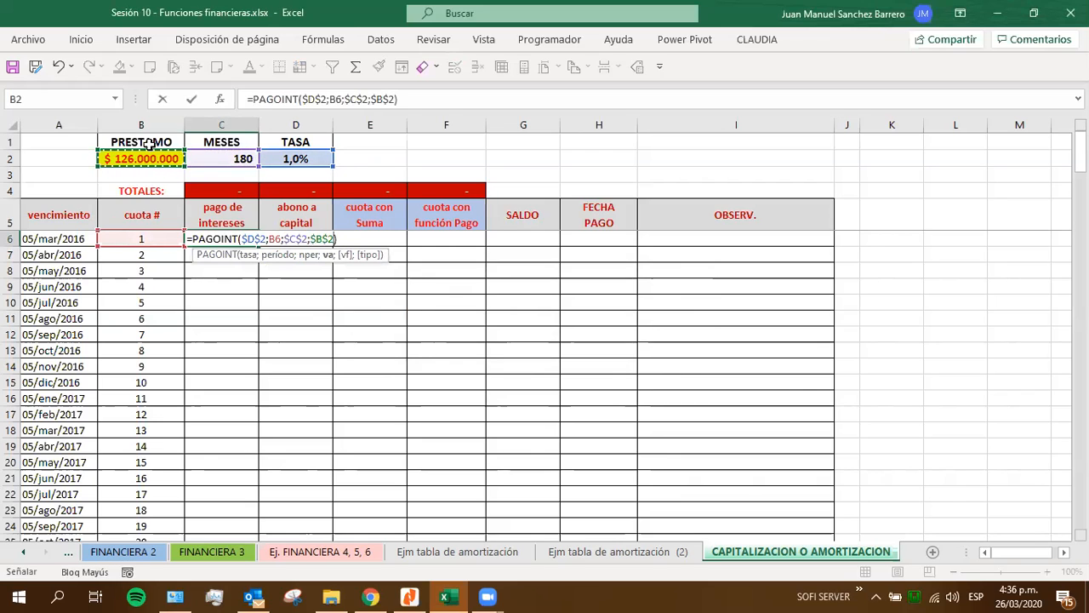
key(Return)
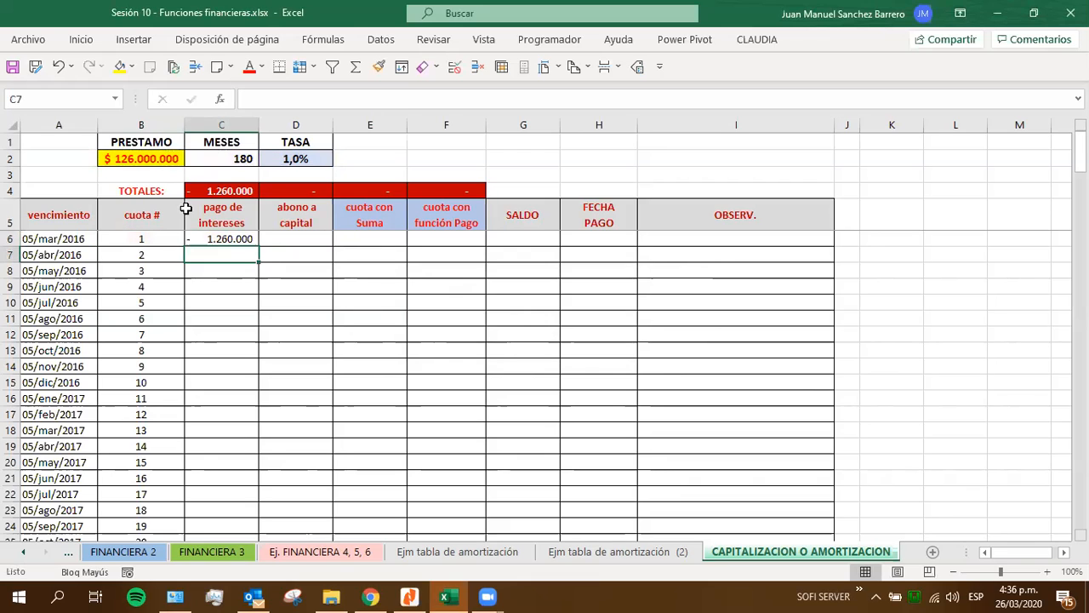
Put a minus sign before PAGOINT in C6 and fill the formula down the pago de intereses column.
click(196, 239)
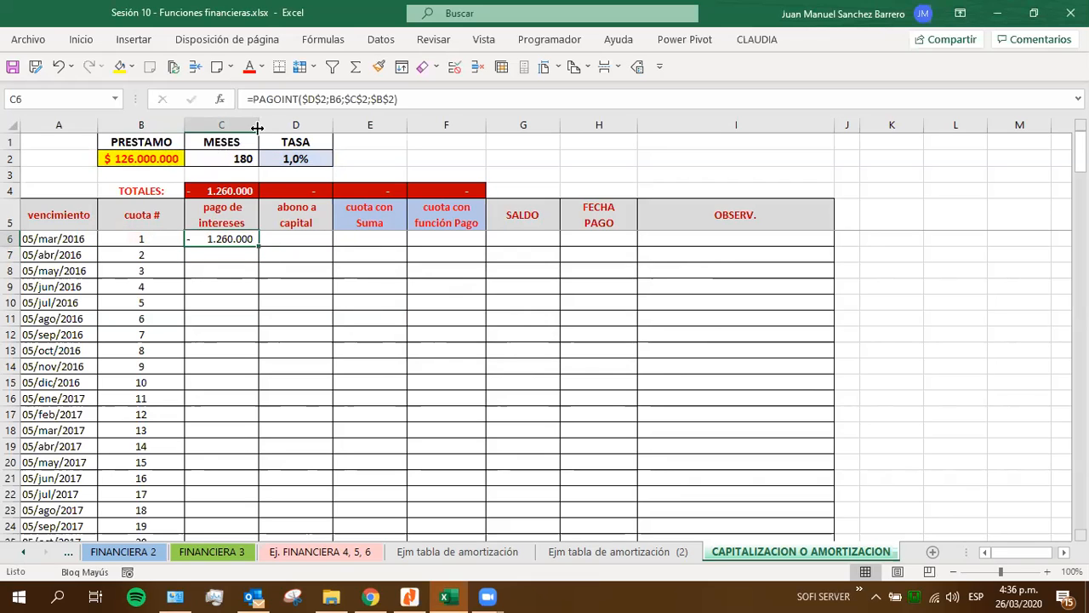
click(262, 99)
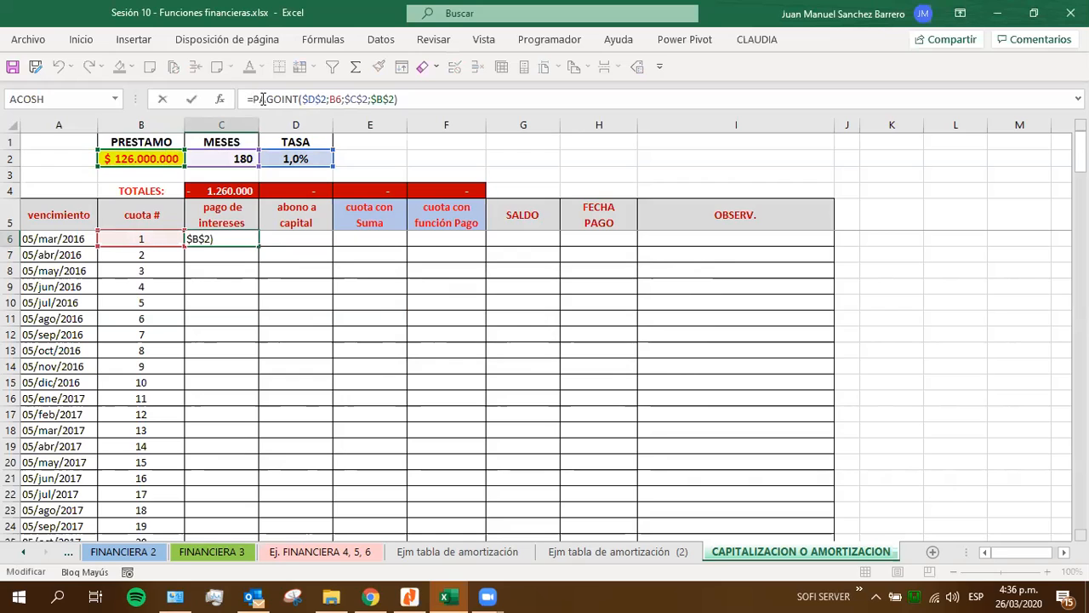
text(-)
key(Return)
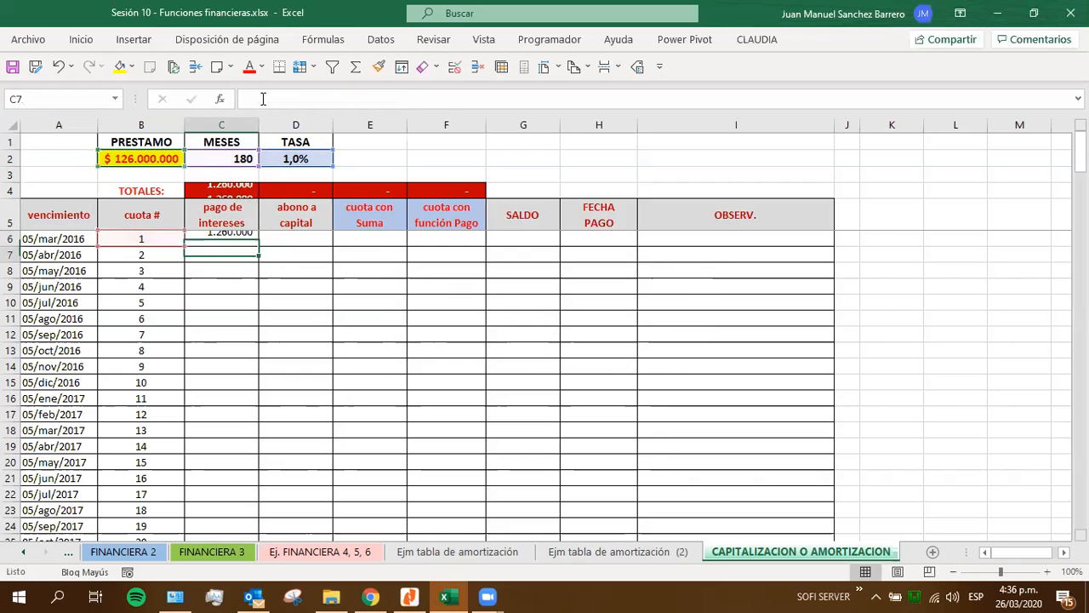
click(230, 239)
double_click(258, 246)
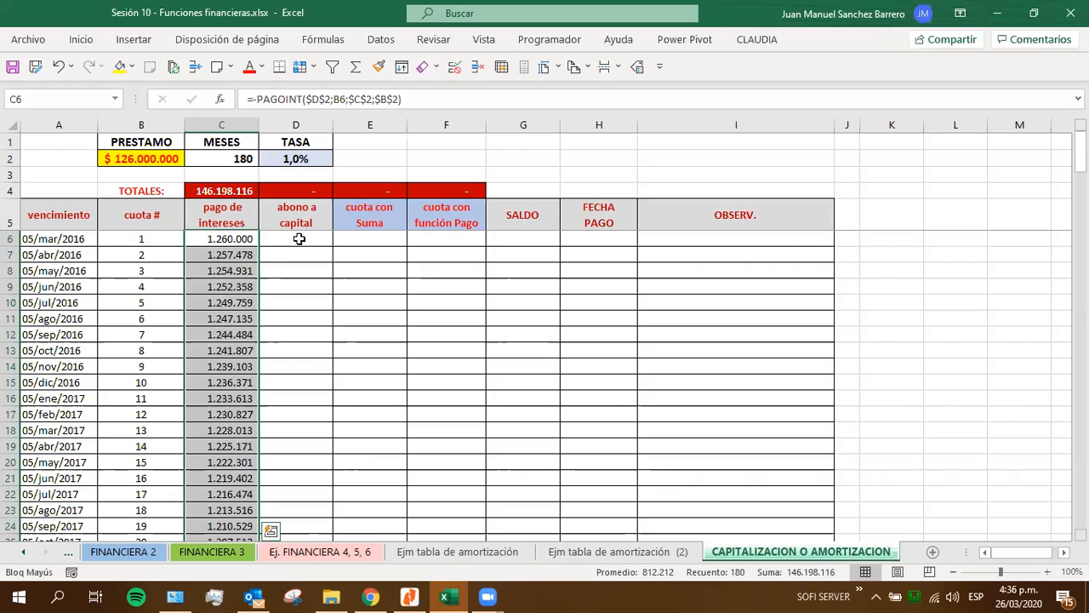
Enter =PAGOPRIN($D$2;B6;$C$2;$B$2) in D6 for the first installment's abono a capital.
click(298, 239)
text(=PA)
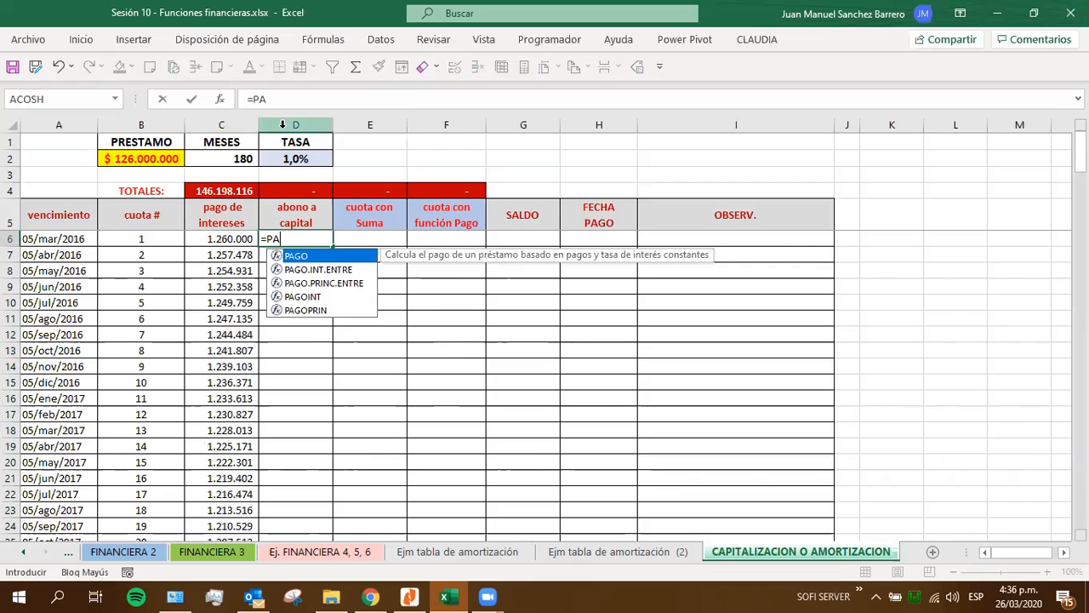
text(GOP)
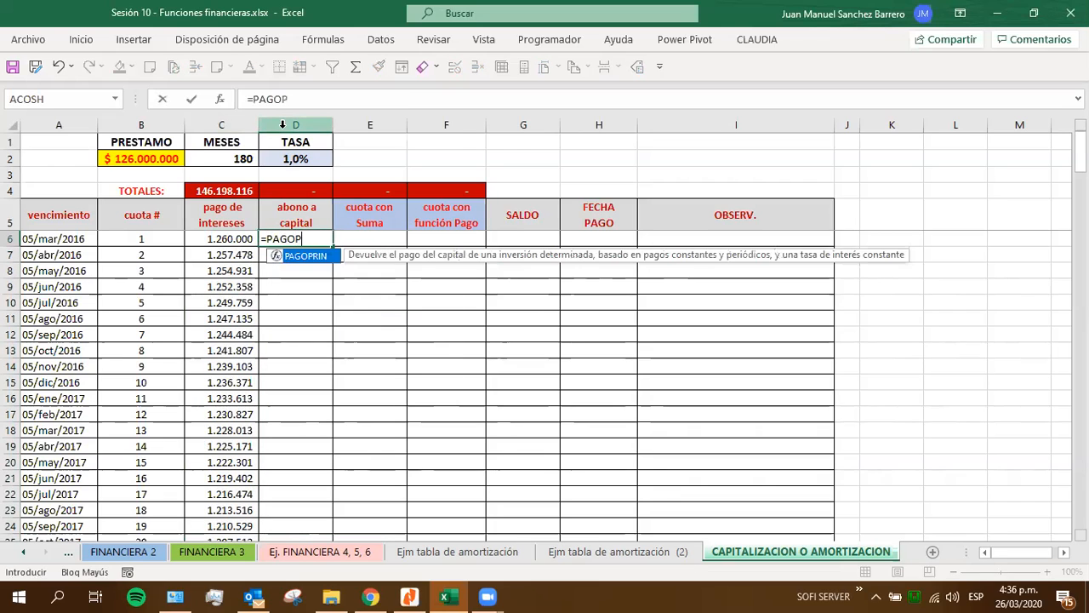
key(Tab)
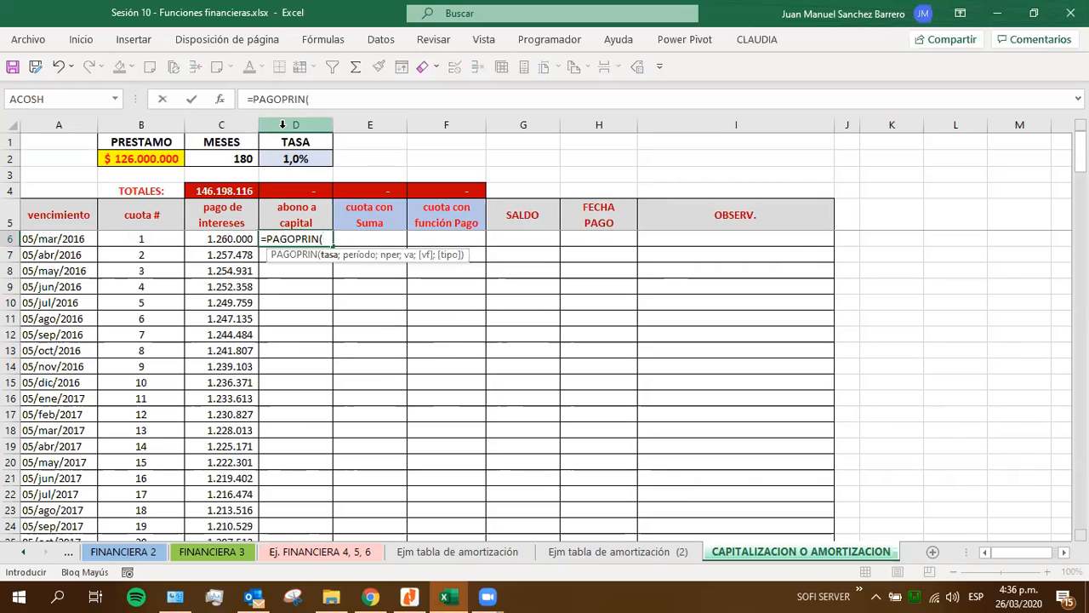
click(281, 158)
key(F4)
text(;)
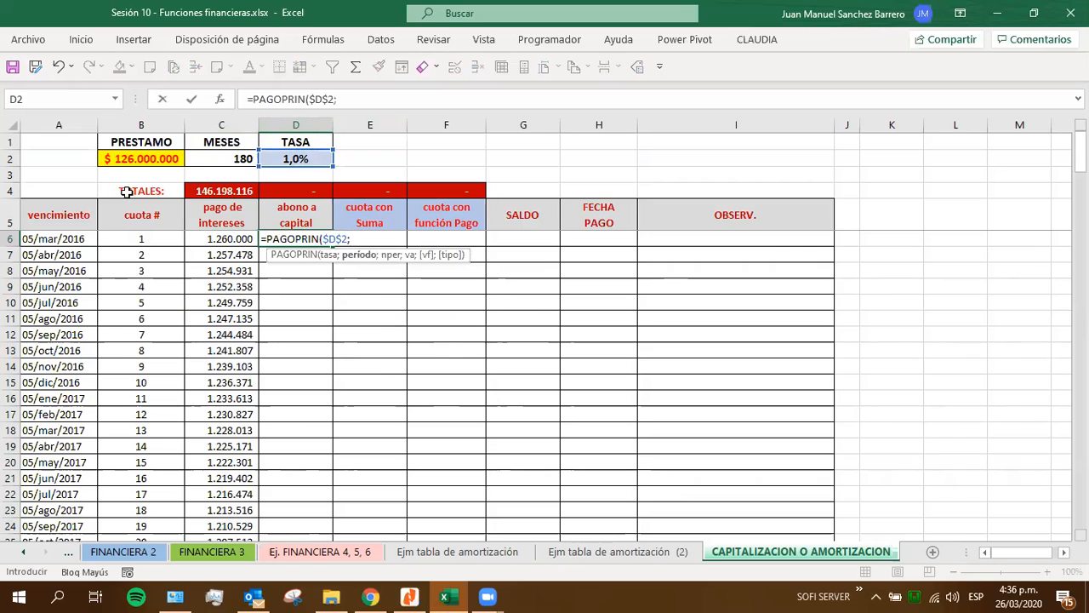
click(156, 237)
text(;)
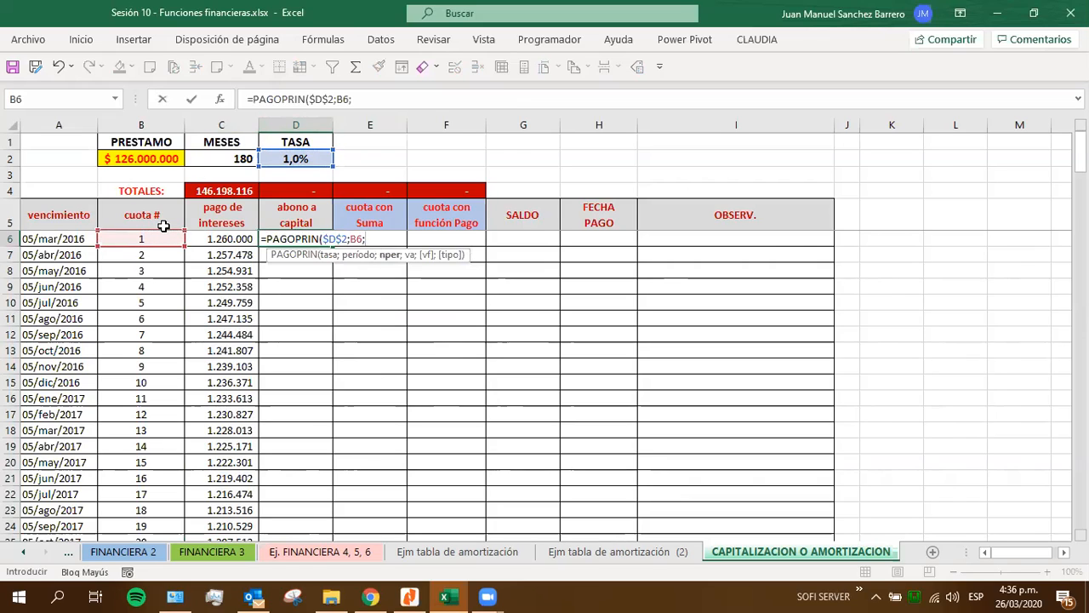
click(221, 159)
key(F4)
text(;)
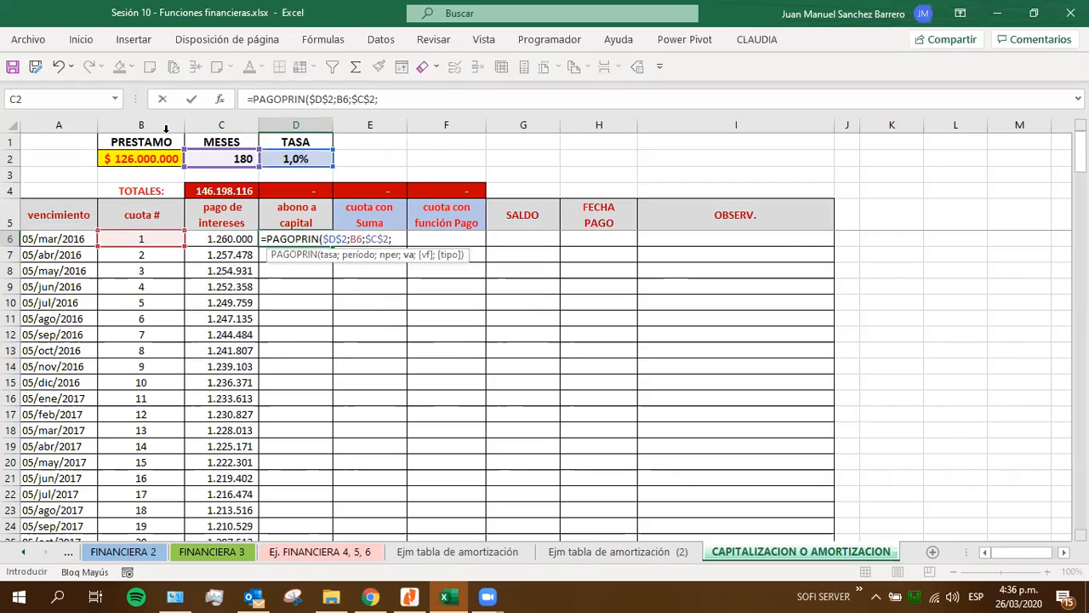
click(168, 155)
key(F4)
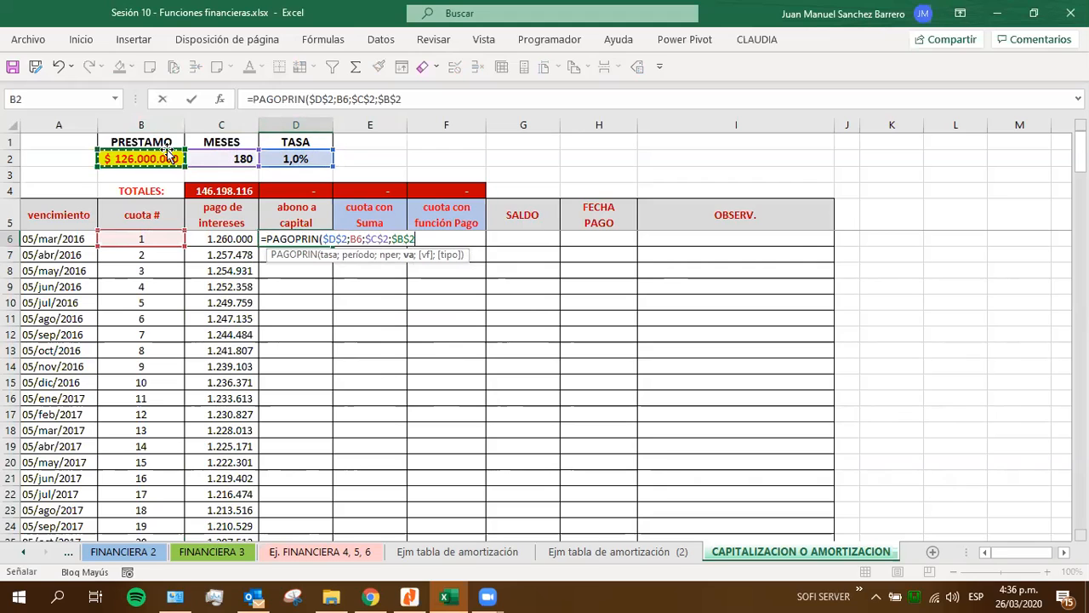
text())
key(Return)
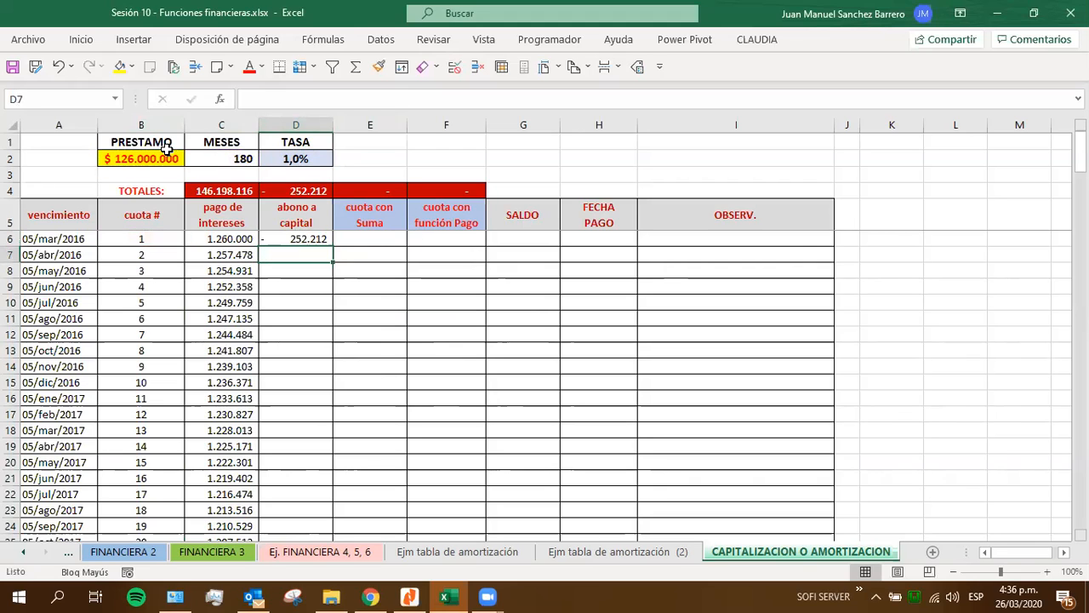
Put a minus sign before PAGOPRIN in D6 and fill the formula down the abono a capital column.
click(294, 241)
double_click(333, 247)
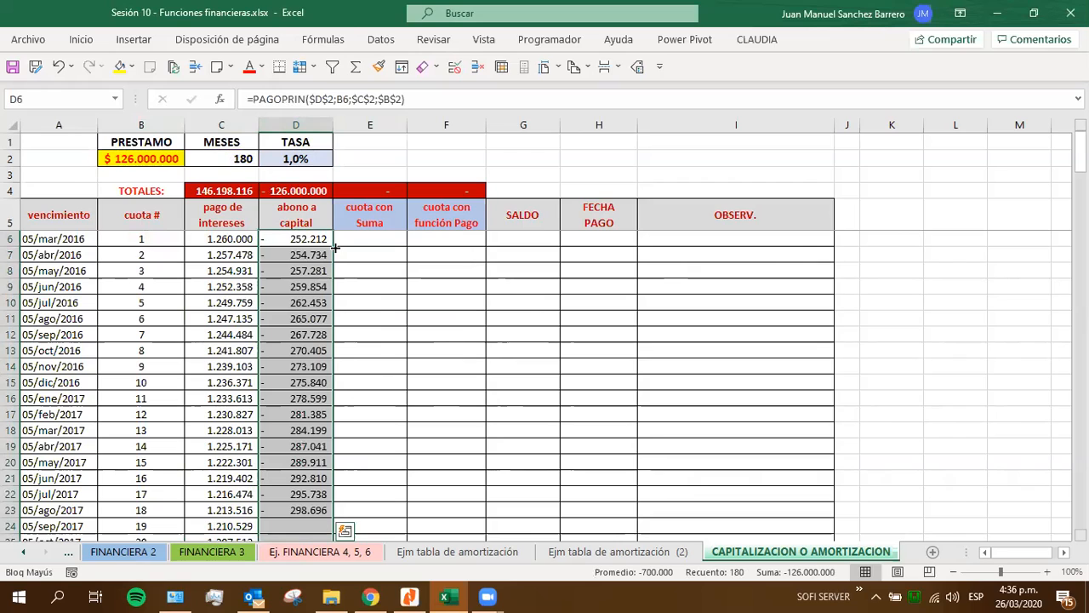
click(292, 237)
click(255, 99)
text(-)
key(Return)
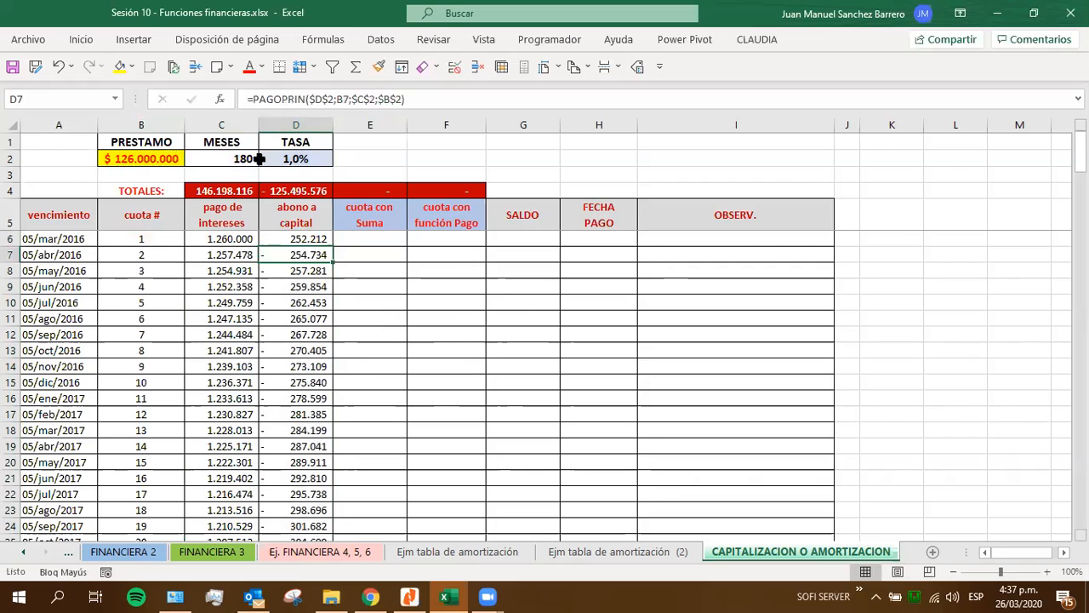
click(299, 239)
double_click(334, 245)
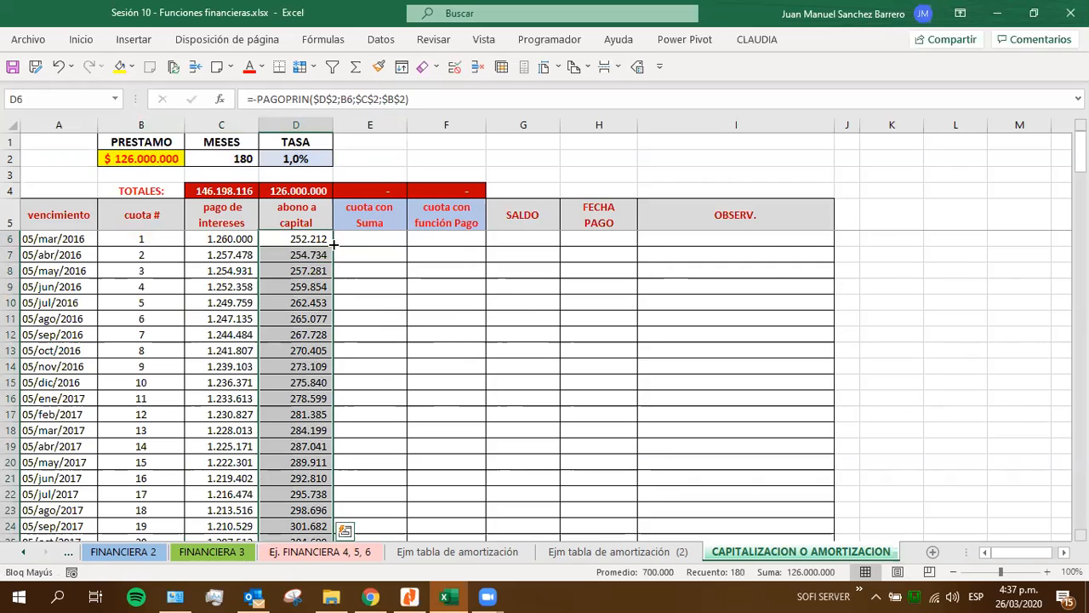
Review the loan amount, number of months and rate in B1:D2.
drag(147, 159, 287, 136)
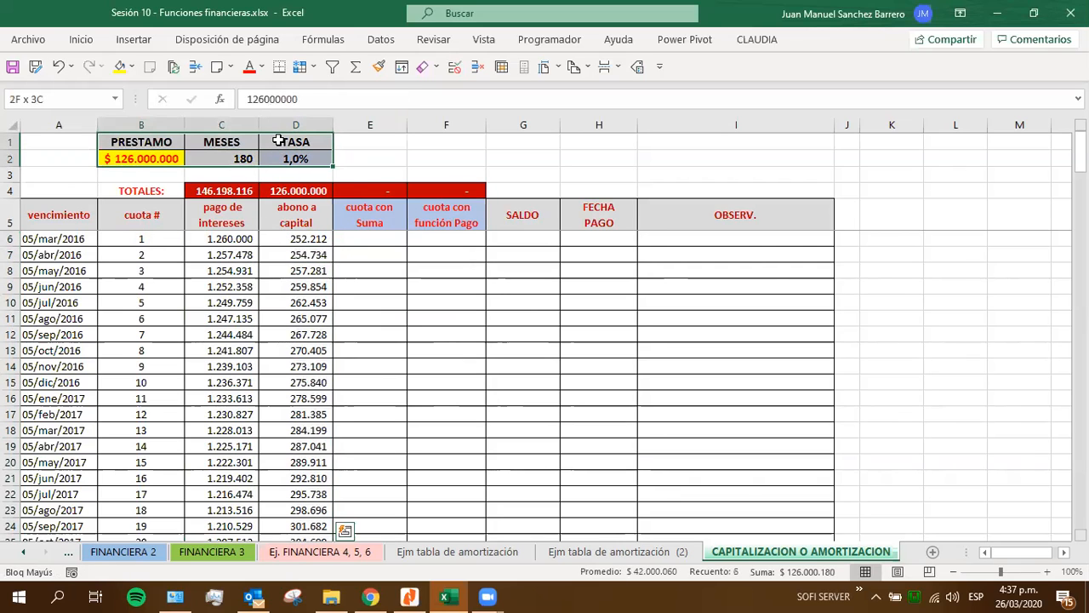
click(414, 321)
click(127, 158)
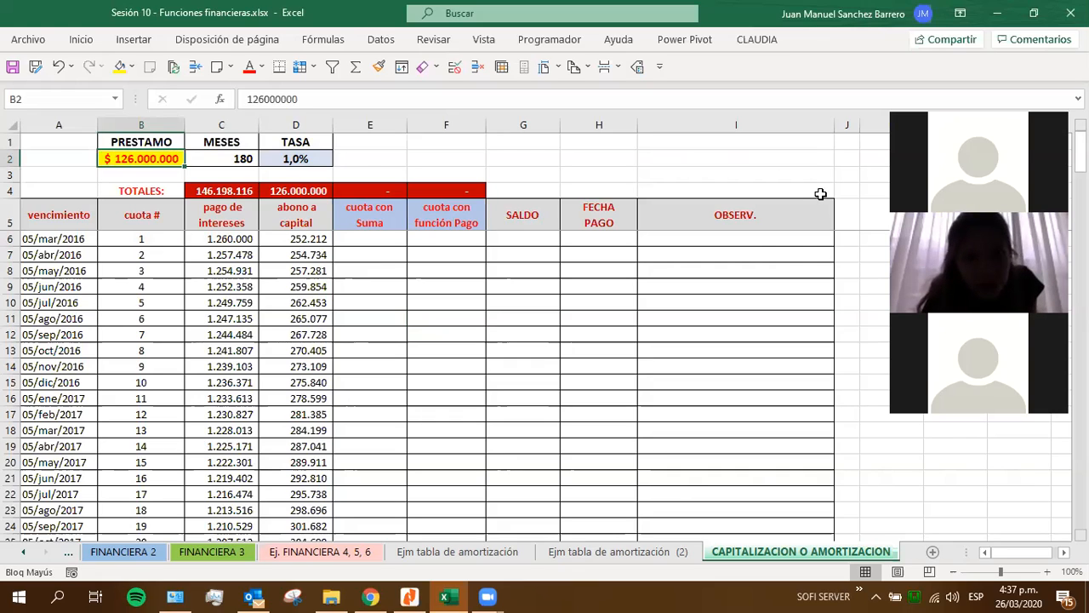
Recheck the PAGOPRIN formula and its minus sign in D6, and fill it down the abono a capital column again.
click(298, 239)
double_click(281, 239)
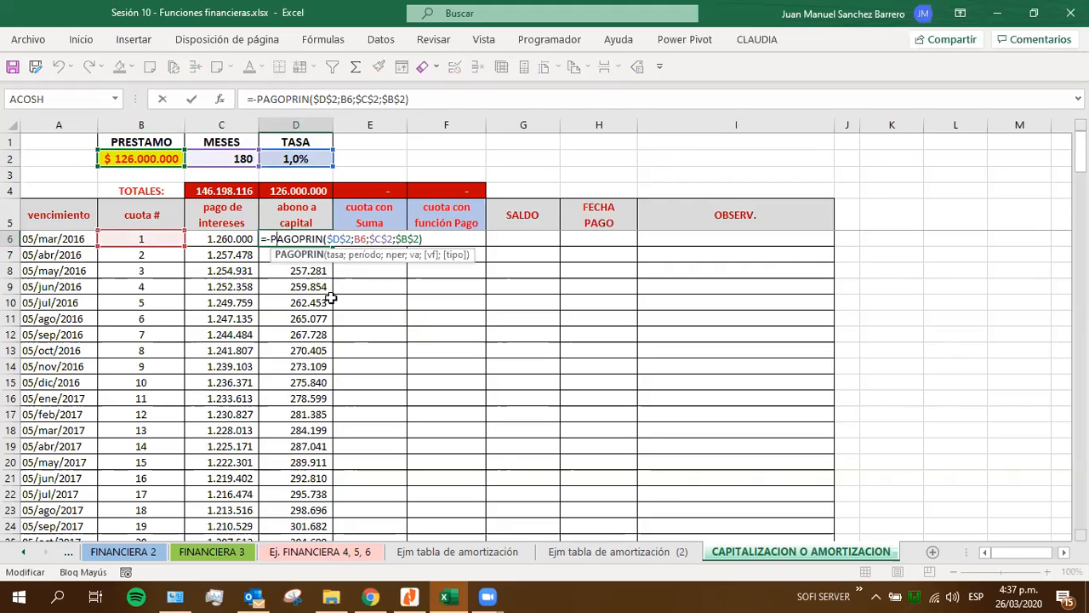
click(266, 239)
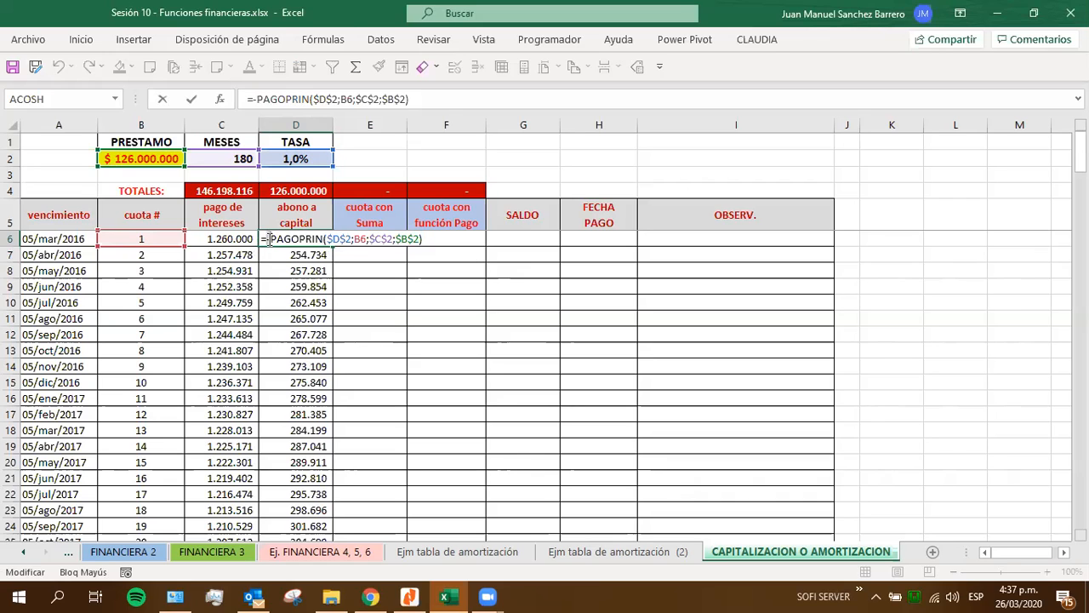
key(Return)
click(300, 239)
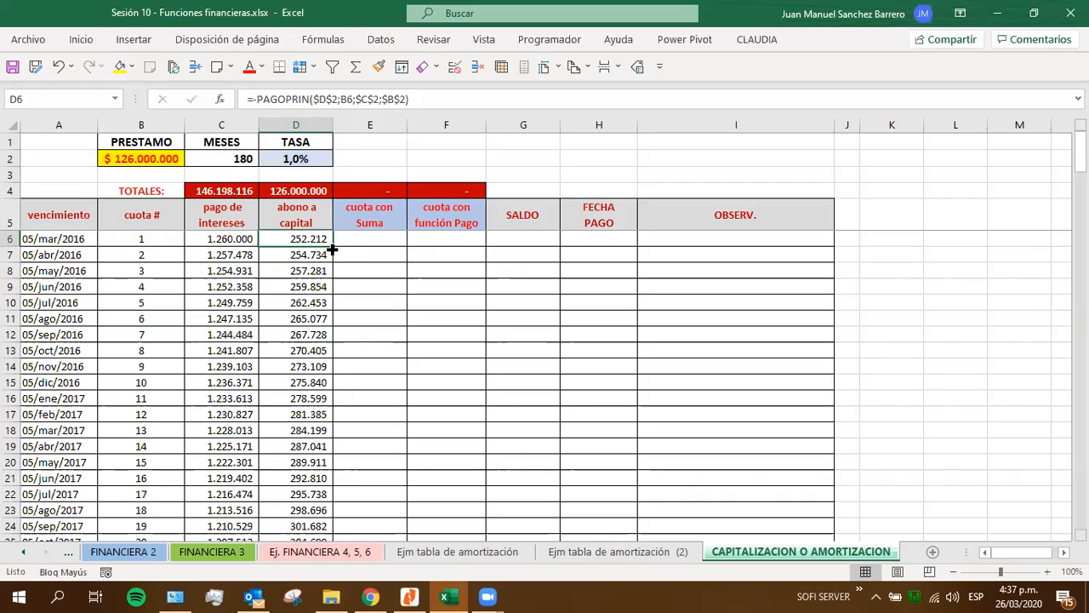
double_click(333, 247)
Compare the first installment's pago de intereses in C6 with its abono a capital in D6 and inspect the PAGOPRIN arguments.
click(235, 233)
click(286, 233)
click(236, 236)
click(289, 239)
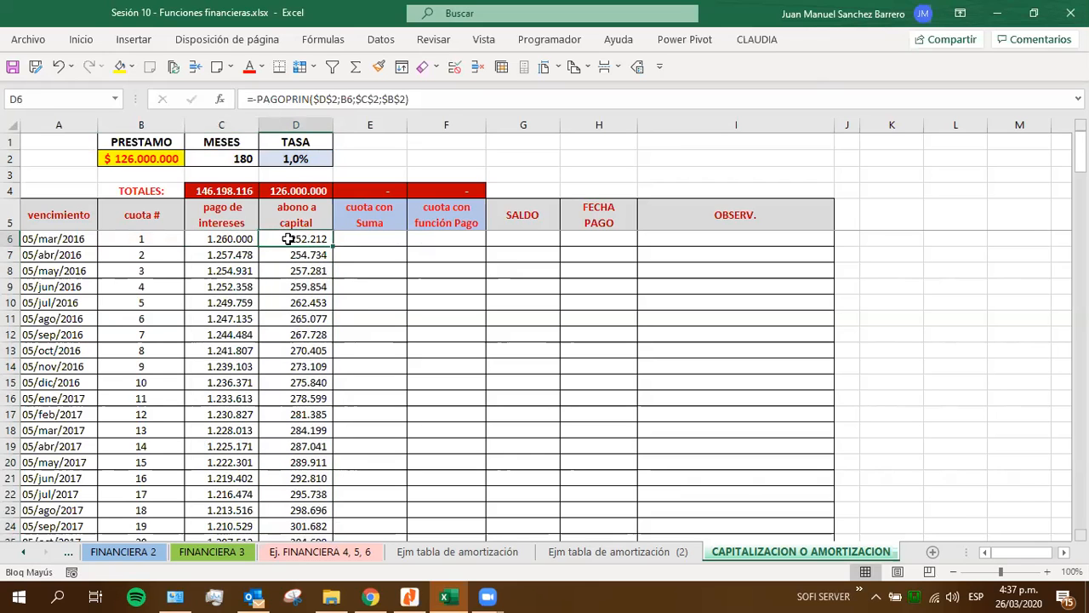
double_click(289, 239)
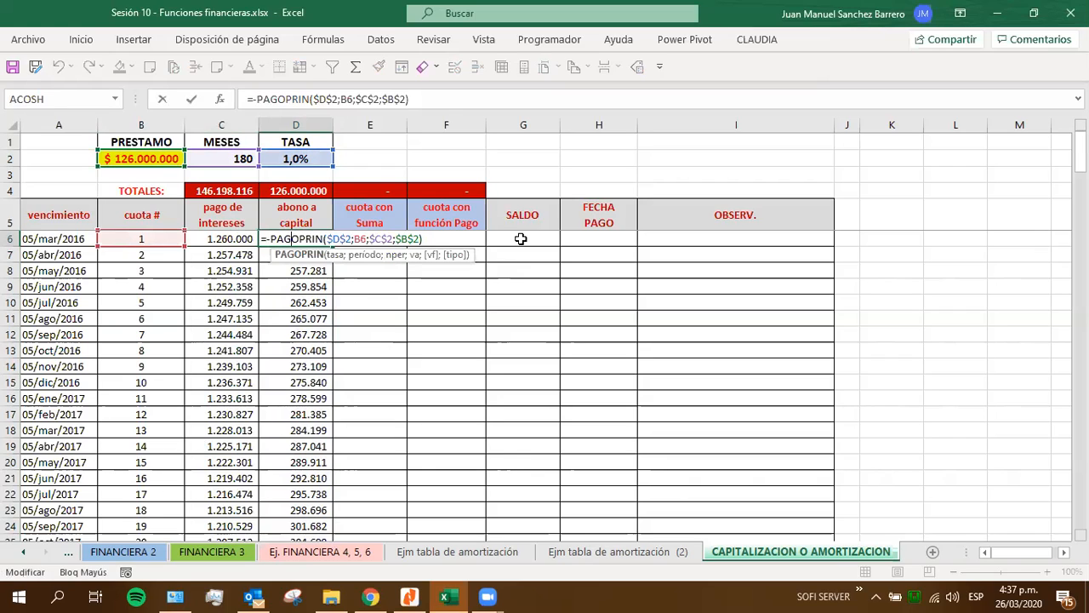
key(Escape)
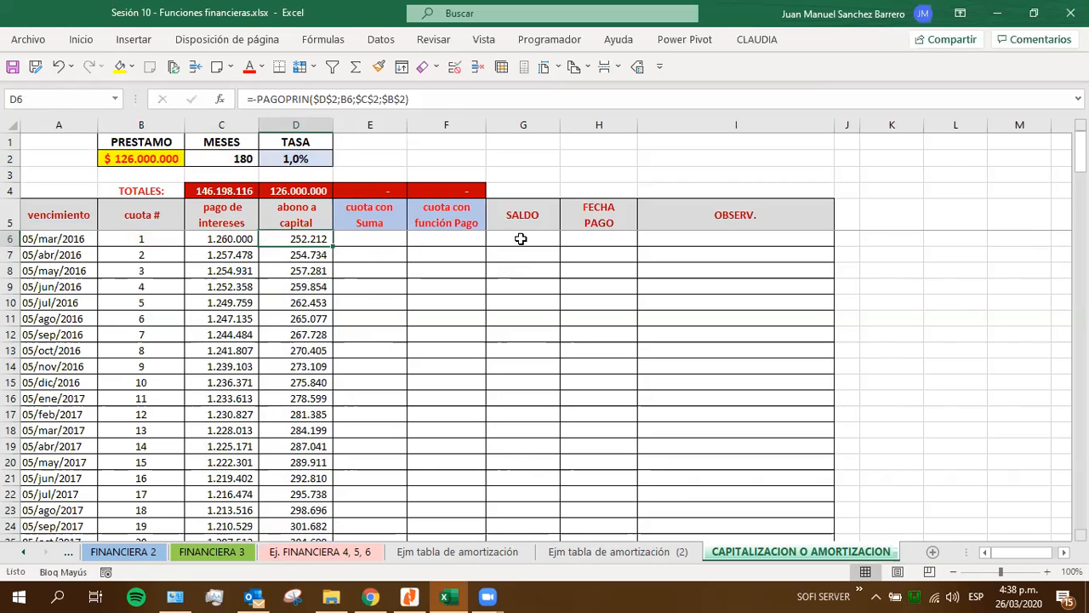
Examine the pago de intereses column and the SUMA totals for interest and capital in C4:D4.
click(208, 239)
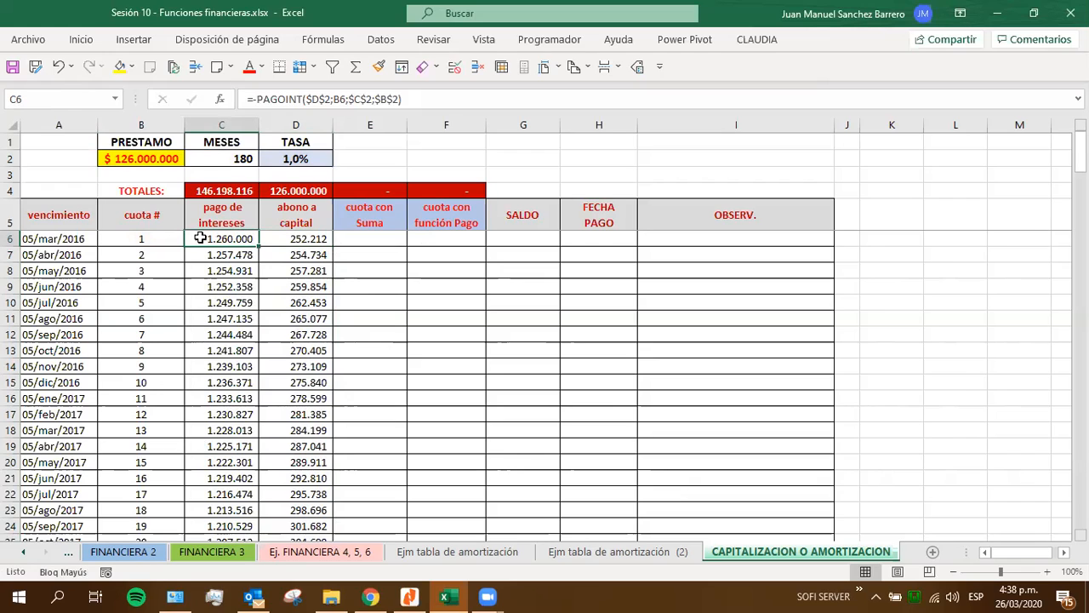
drag(235, 451, 223, 240)
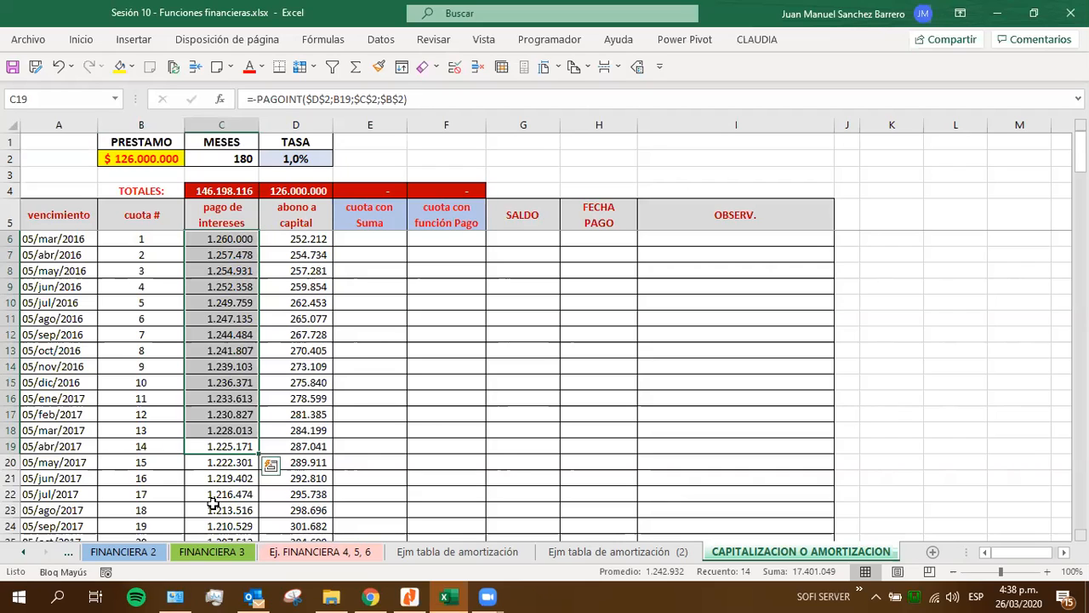
click(224, 478)
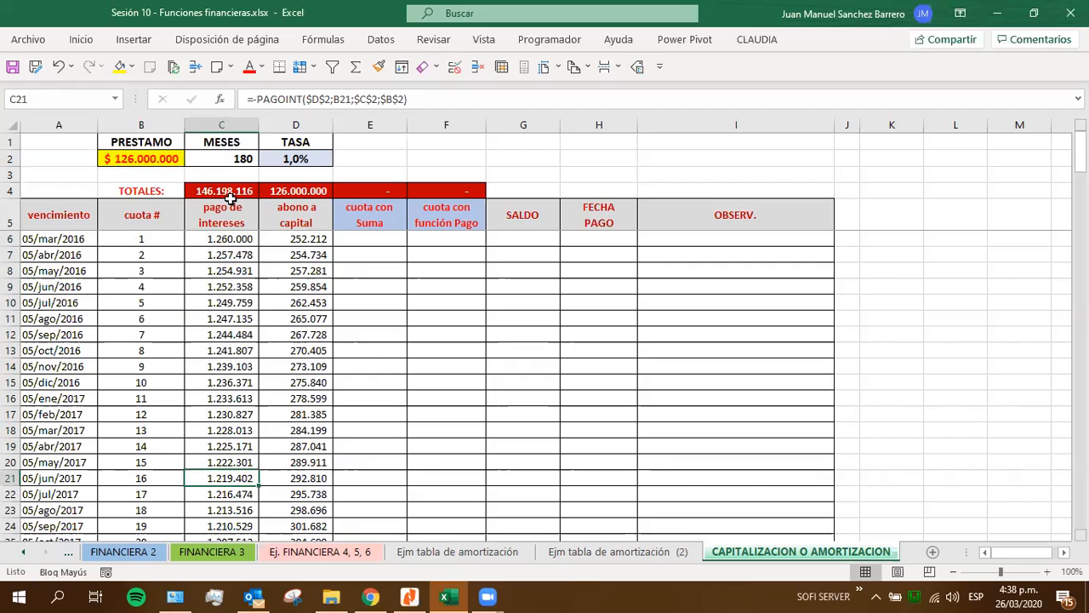
drag(217, 190, 268, 191)
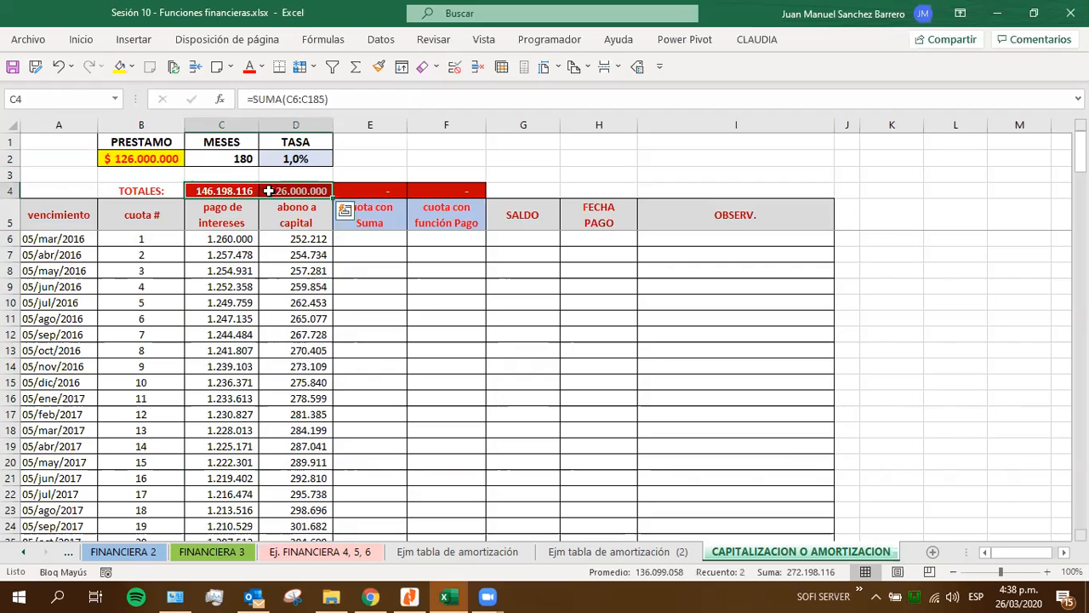
double_click(231, 190)
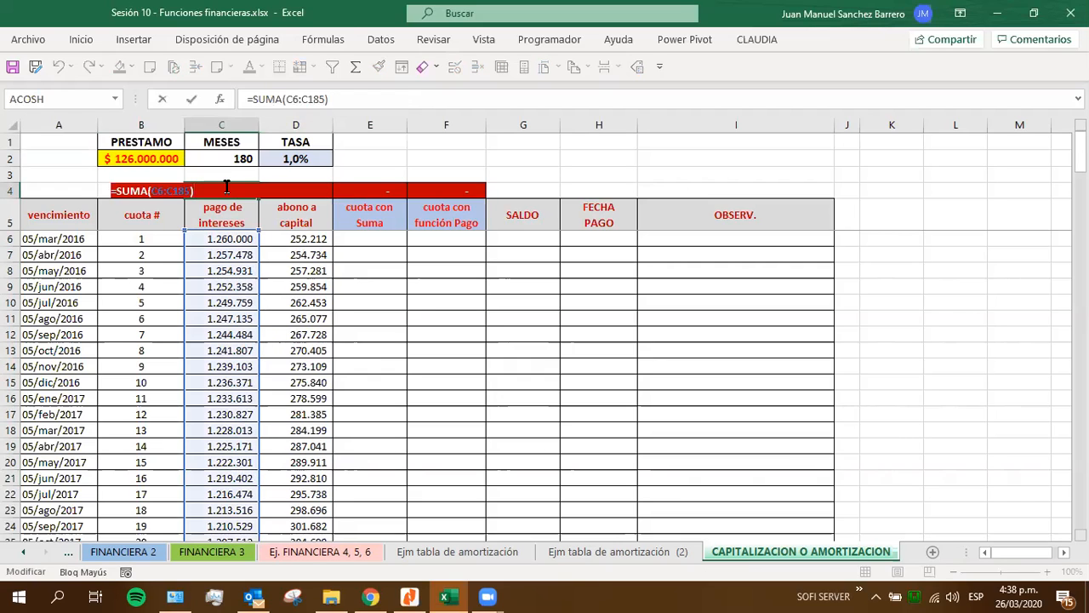
key(Escape)
drag(226, 188, 278, 188)
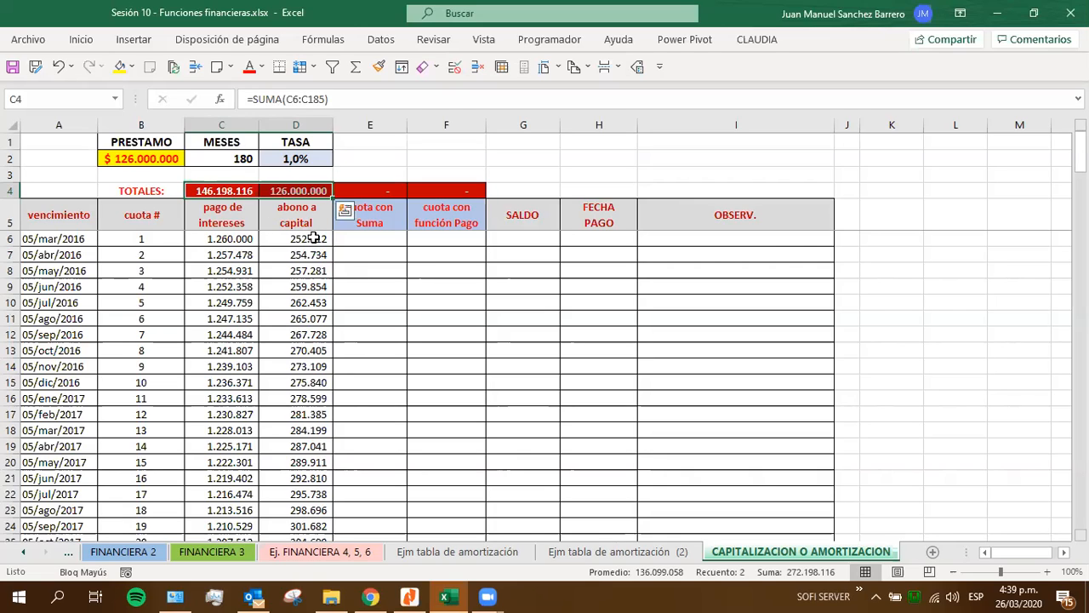
Enter =C6+D6 in E6 and fill the formula down the cuota con Suma column.
click(377, 244)
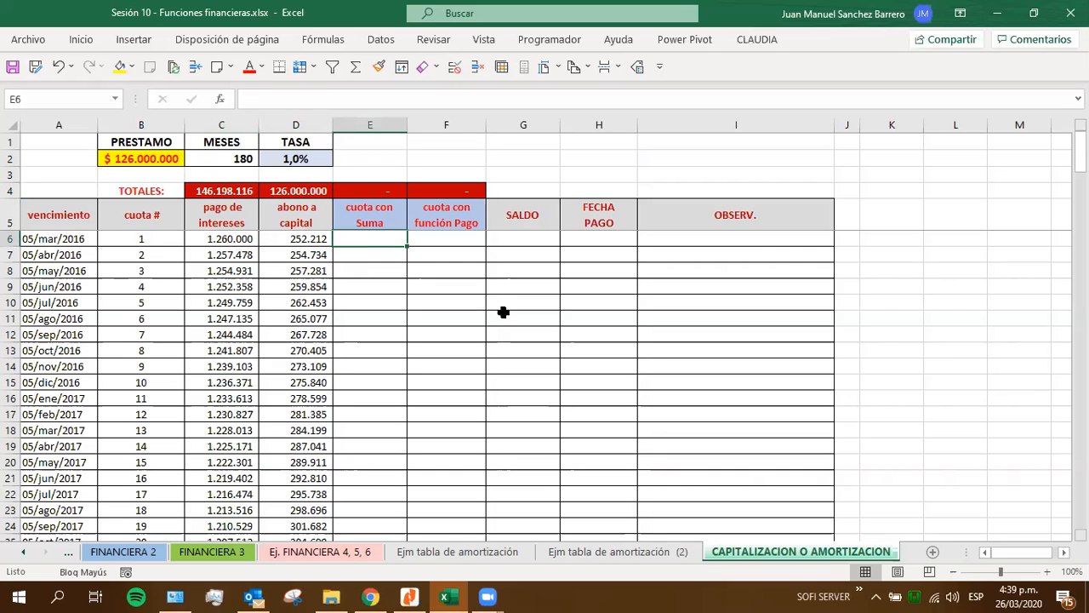
text(=)
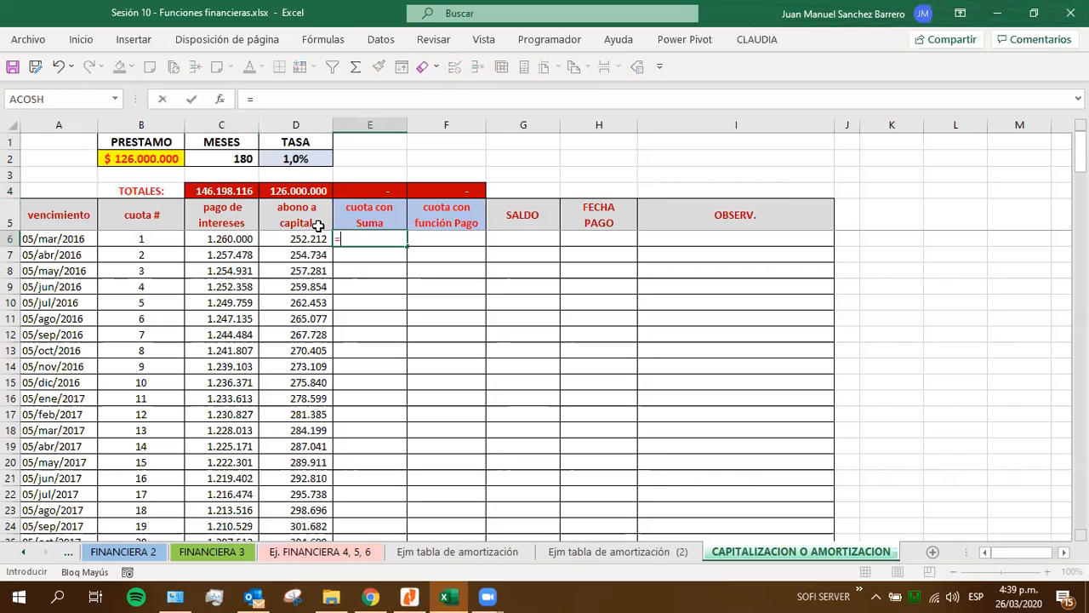
click(231, 238)
text(+)
click(285, 239)
key(Return)
click(394, 241)
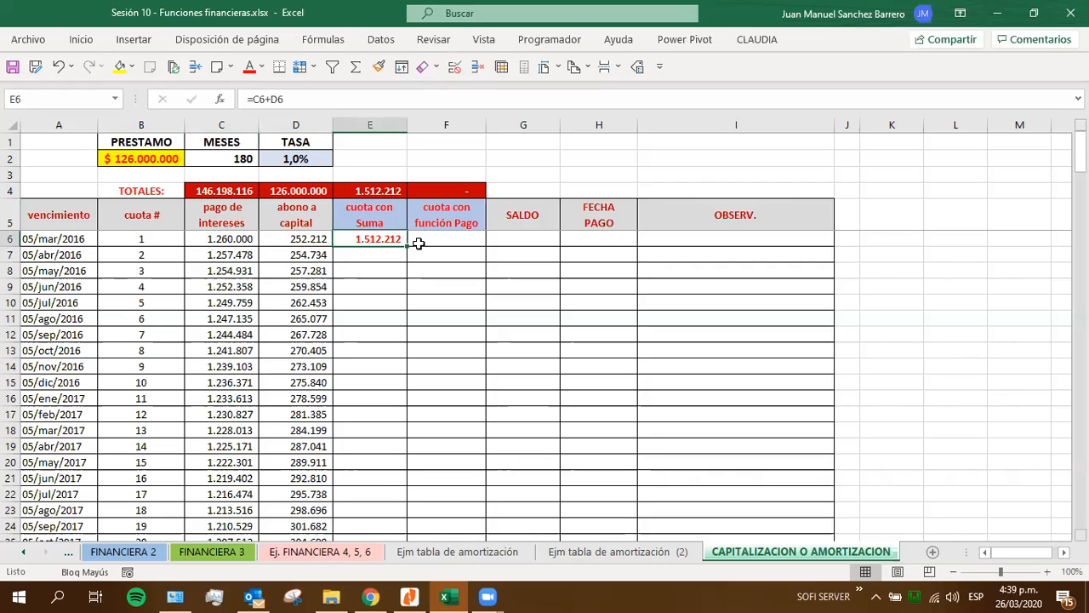
double_click(406, 246)
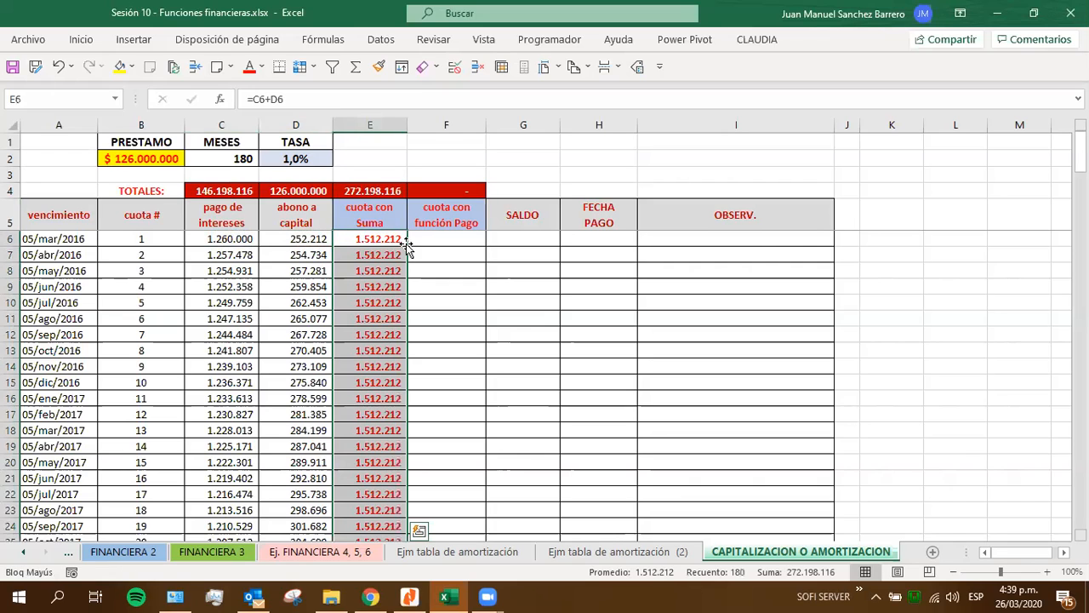
Examine the installments in the cuota con Suma column across several months.
click(349, 274)
click(352, 370)
click(369, 459)
click(362, 318)
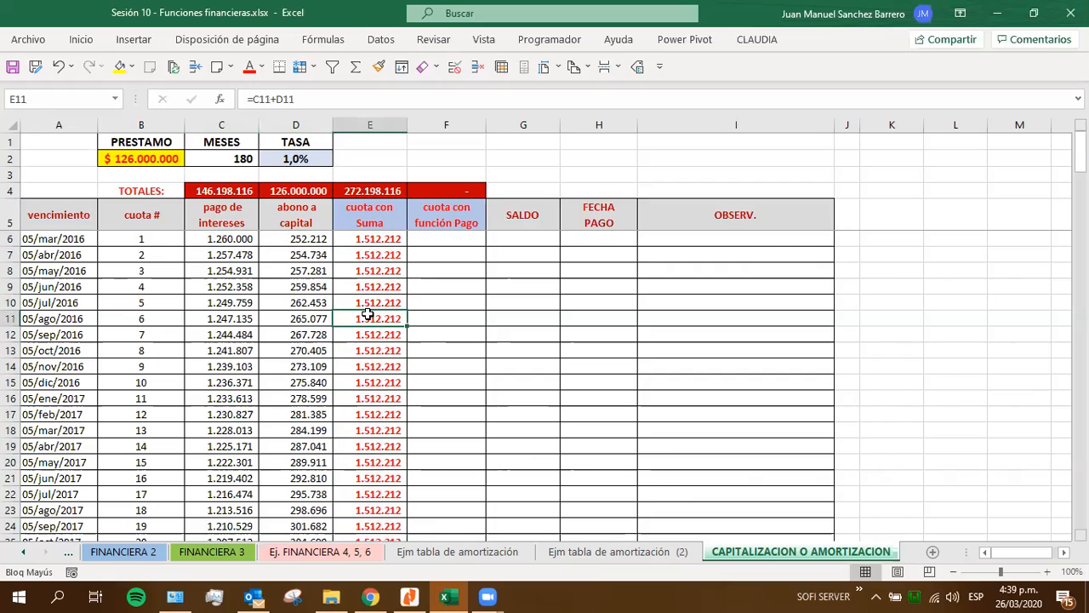
click(371, 305)
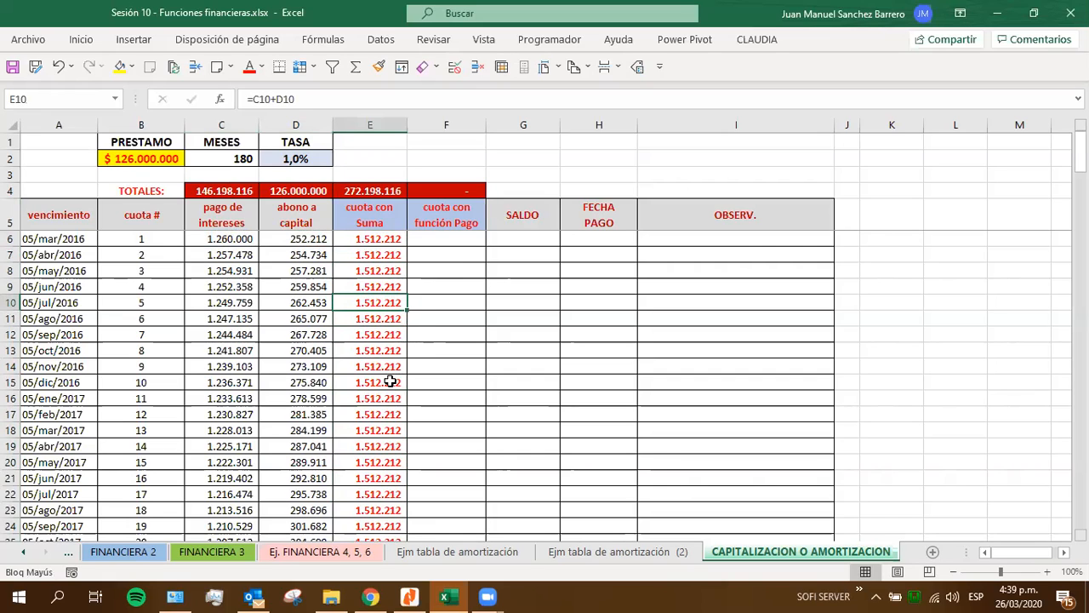
click(362, 317)
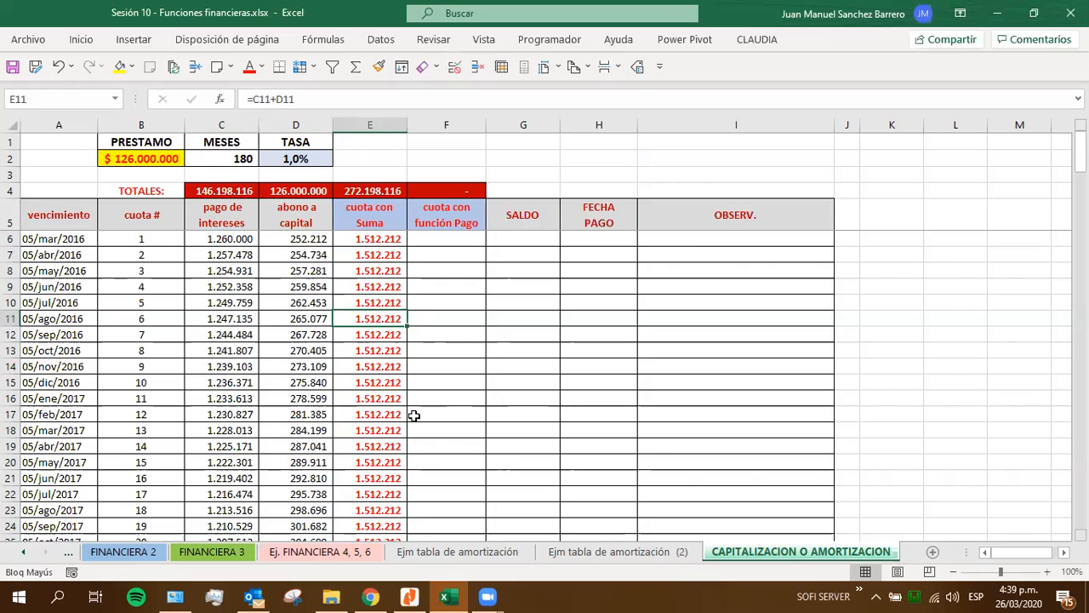
drag(366, 240, 398, 514)
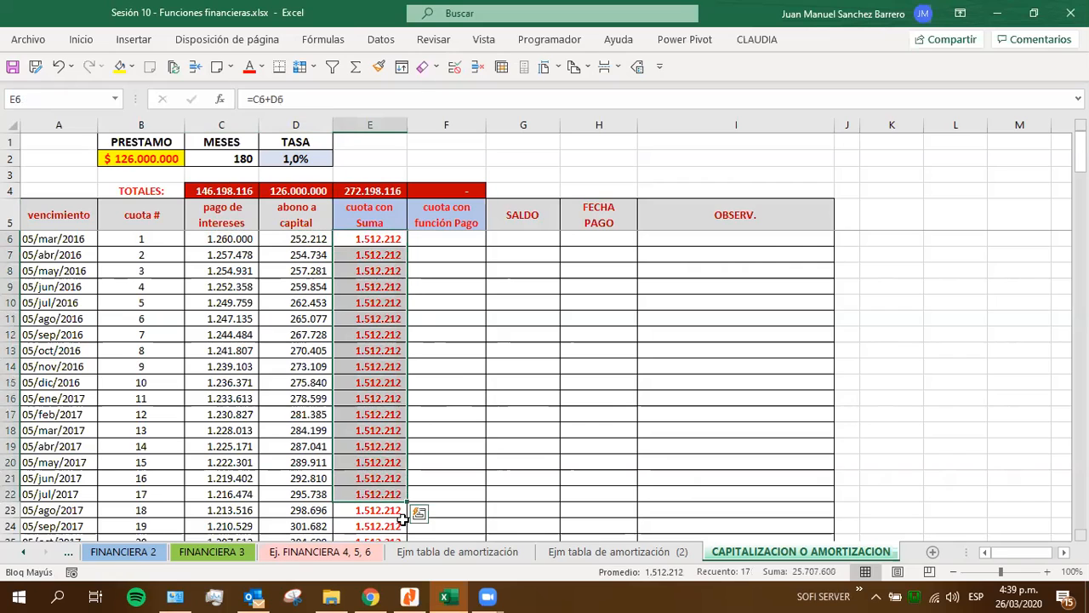
click(359, 461)
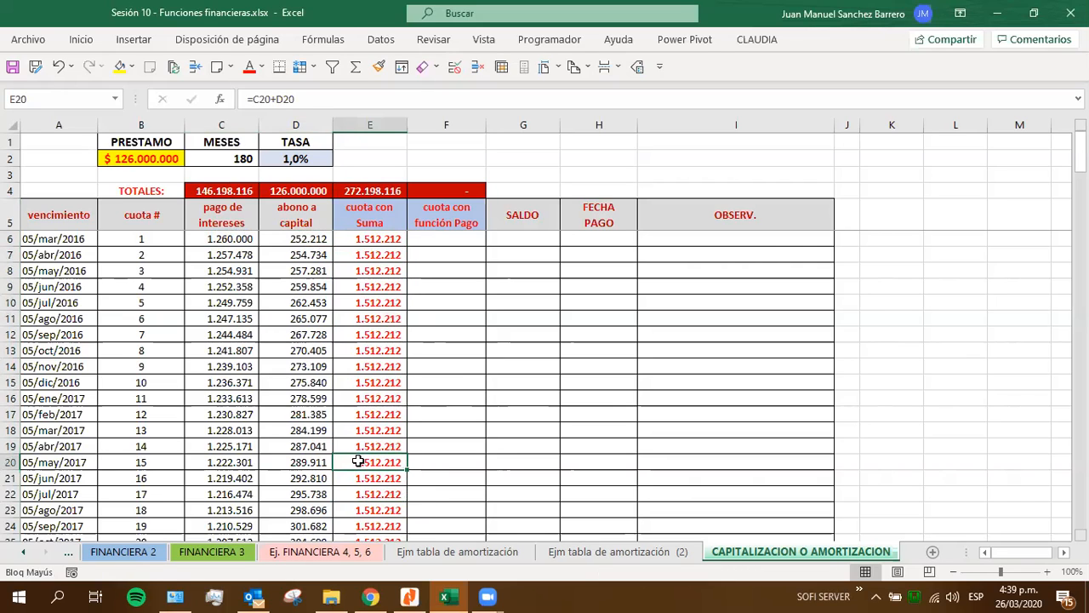
Enter =PAGO($D$2;$C$2;$B$2) in F6 for the first installment of the cuota con función Pago column.
click(428, 239)
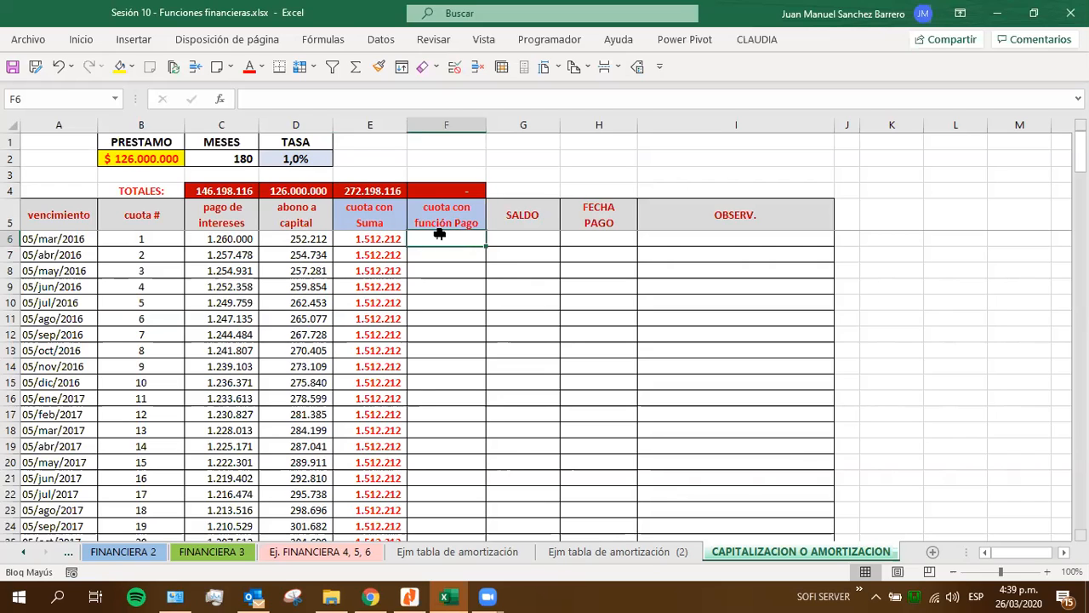
text(=PAGO()
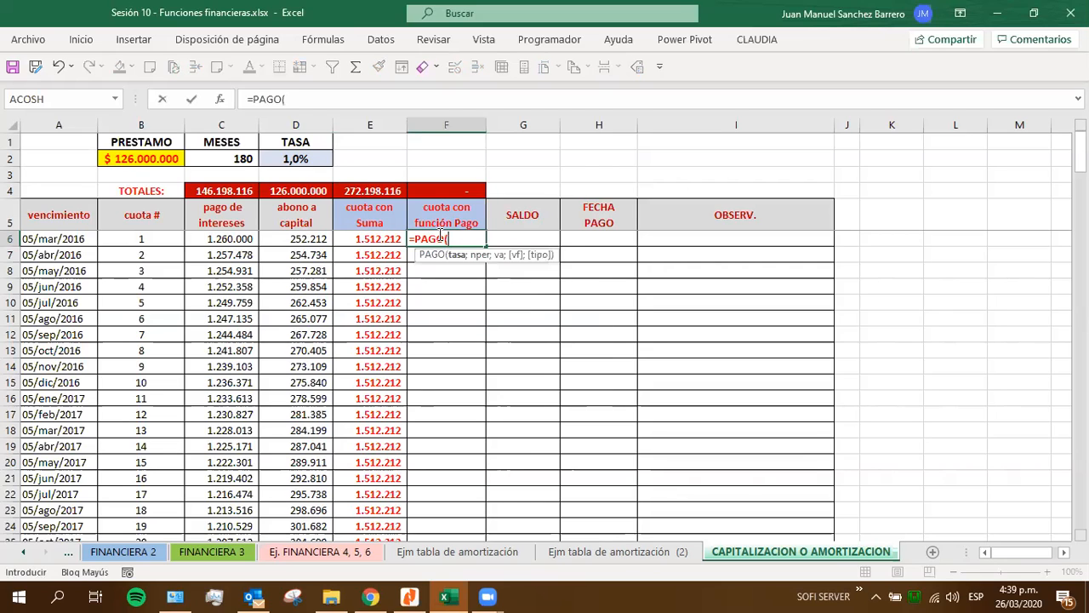
click(295, 156)
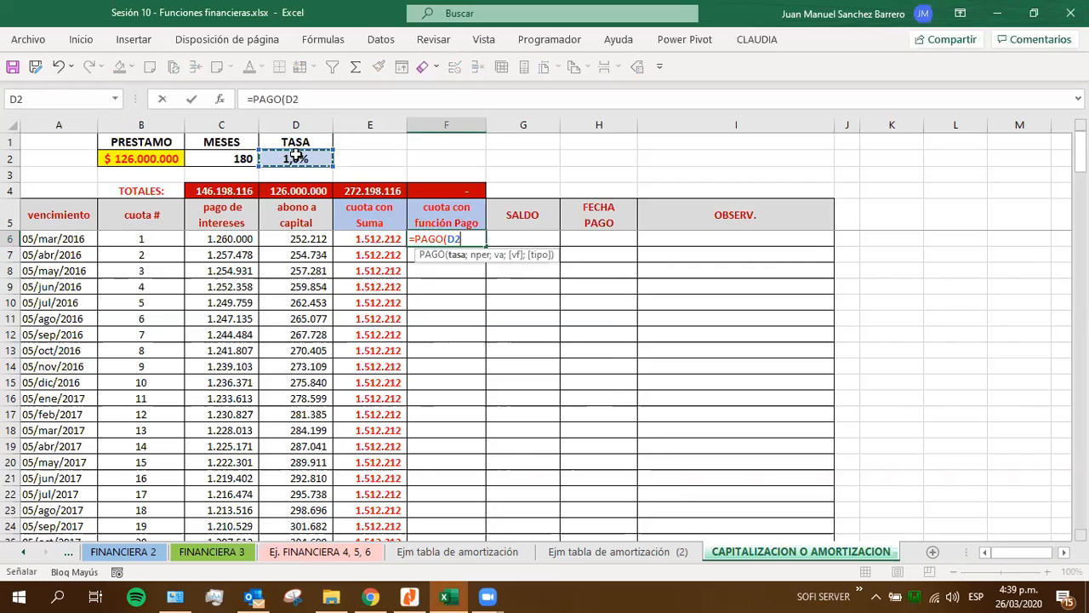
key(F4)
text(;)
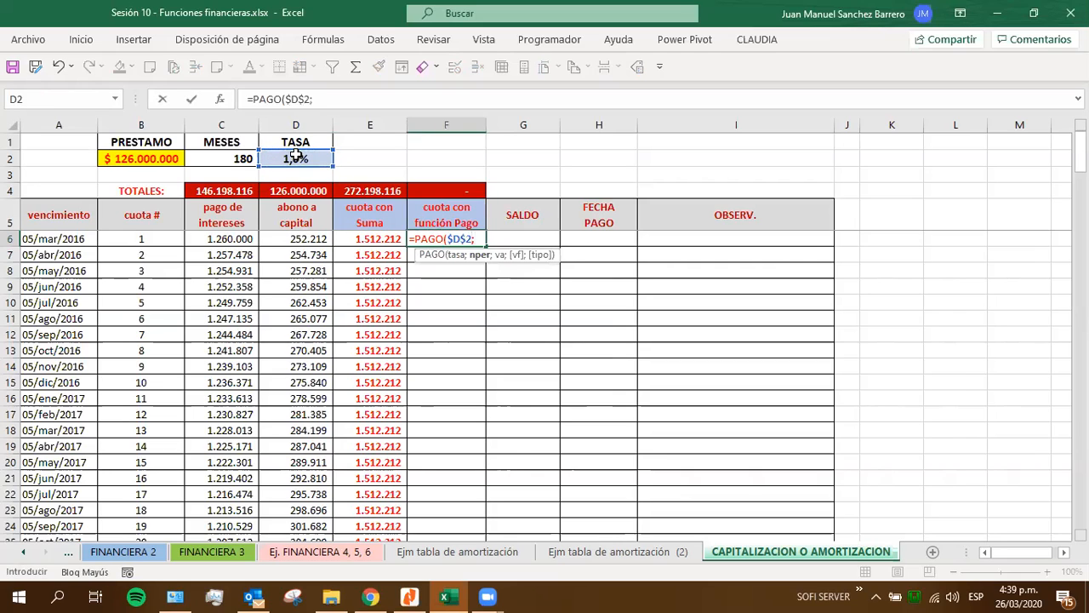
click(240, 156)
key(F4)
text(;)
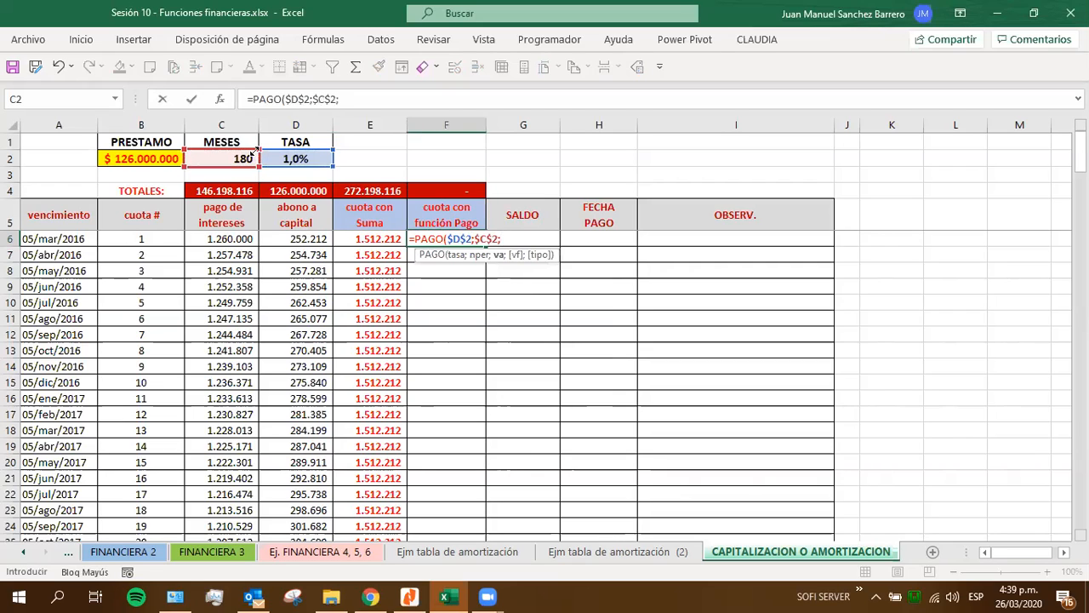
click(140, 155)
key(F4)
text())
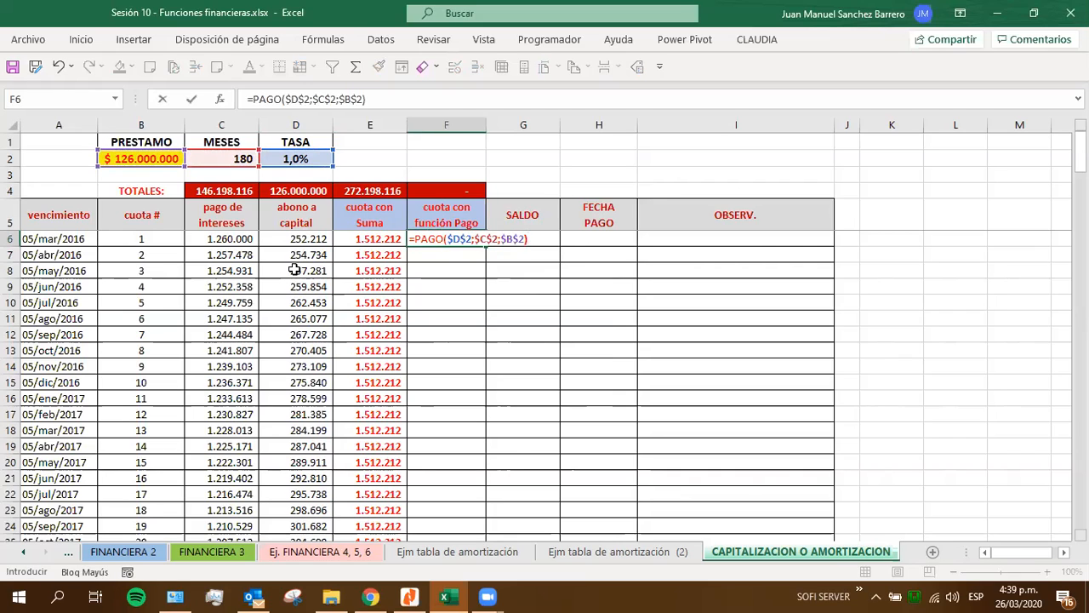
key(Return)
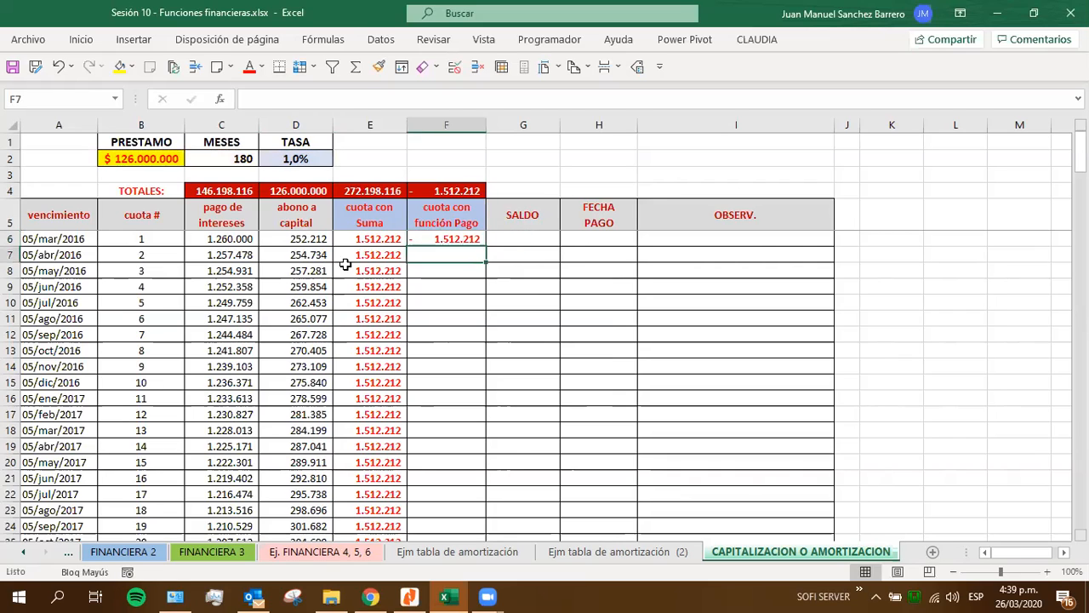
Put a minus sign before PAGO in F6 and fill the formula down the cuota con función Pago column.
click(441, 238)
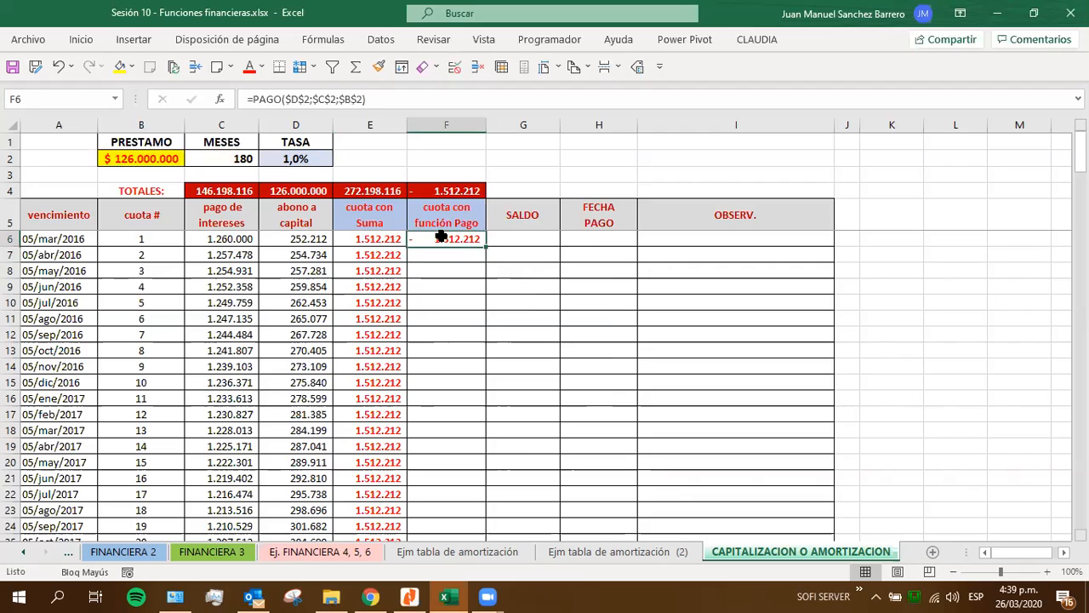
click(254, 100)
text(-)
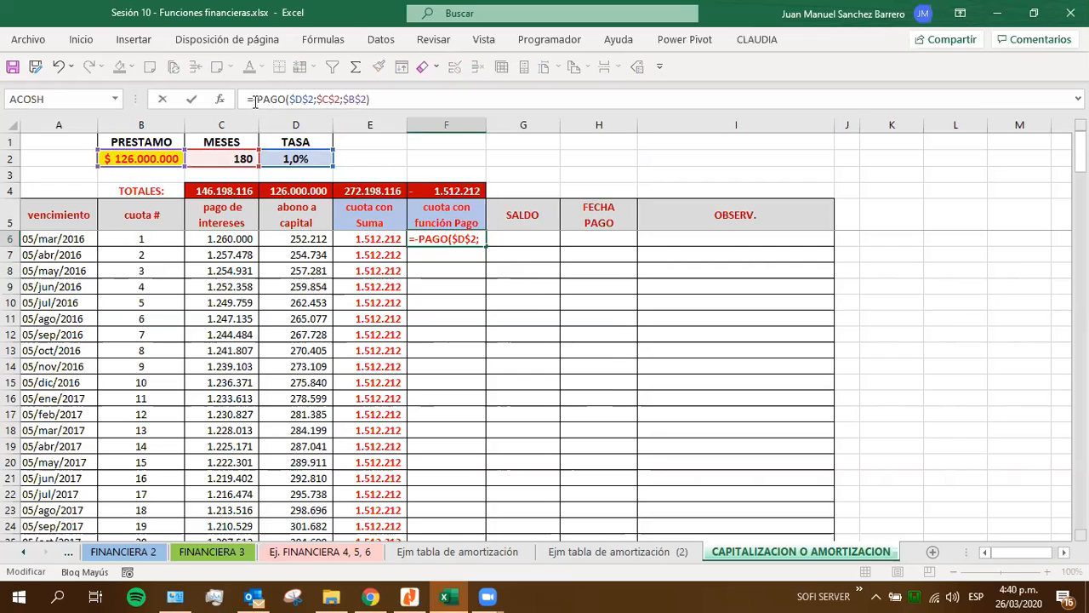
key(Return)
click(435, 240)
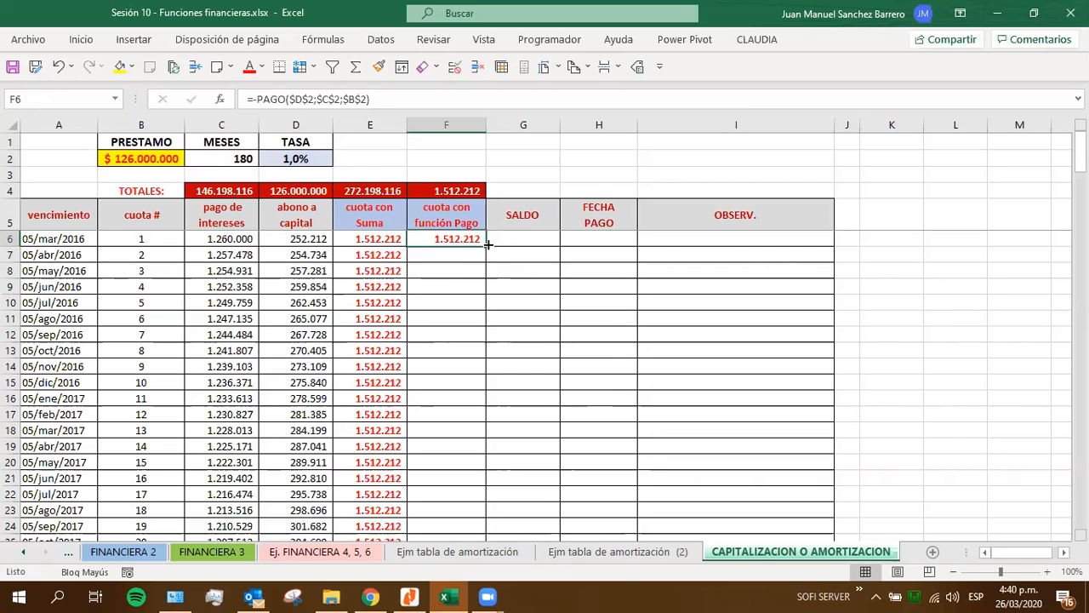
double_click(487, 244)
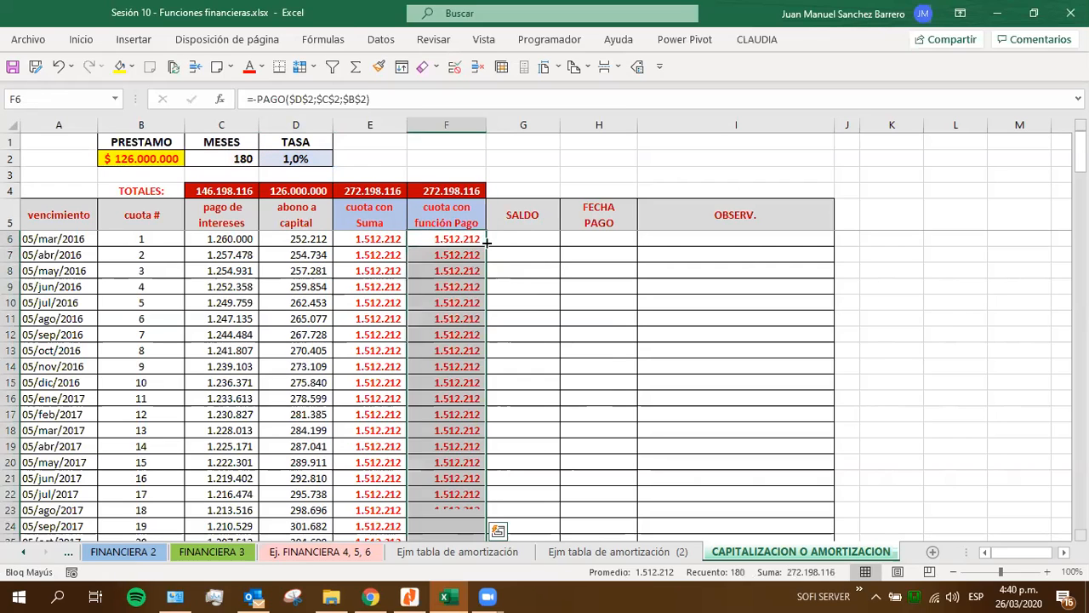
Compare the installments in the cuota con Suma and cuota con función Pago columns, and select the first SALDO cell, G6.
click(390, 304)
click(444, 332)
click(388, 334)
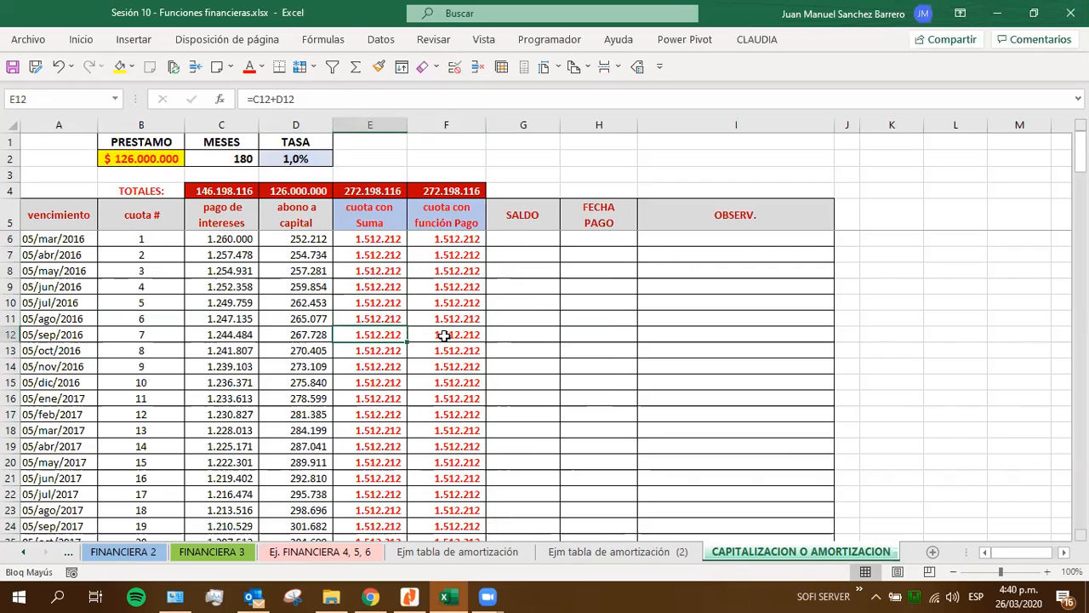
click(444, 334)
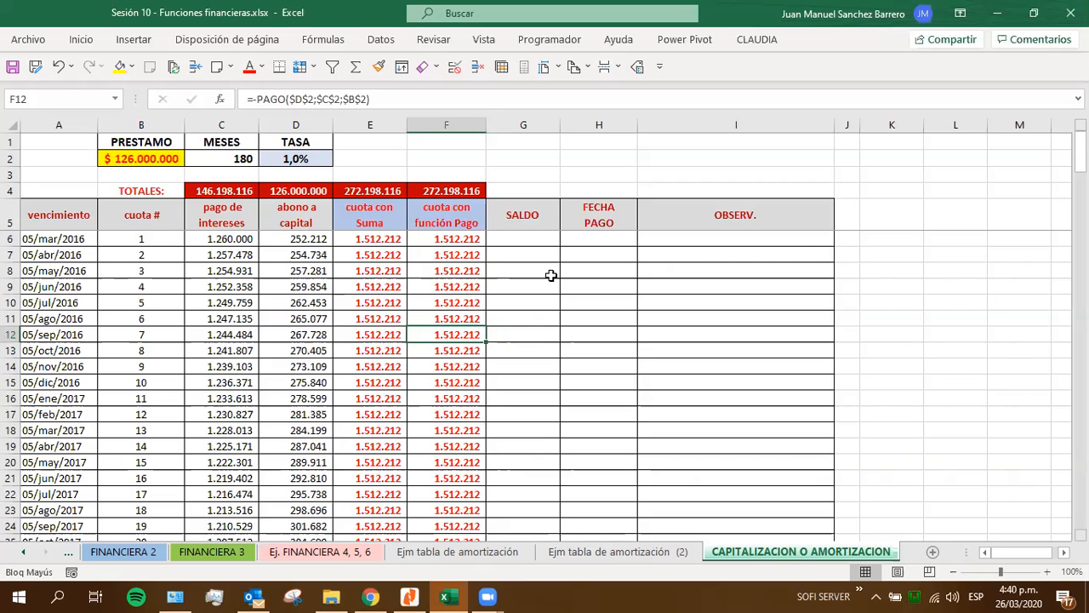
click(536, 239)
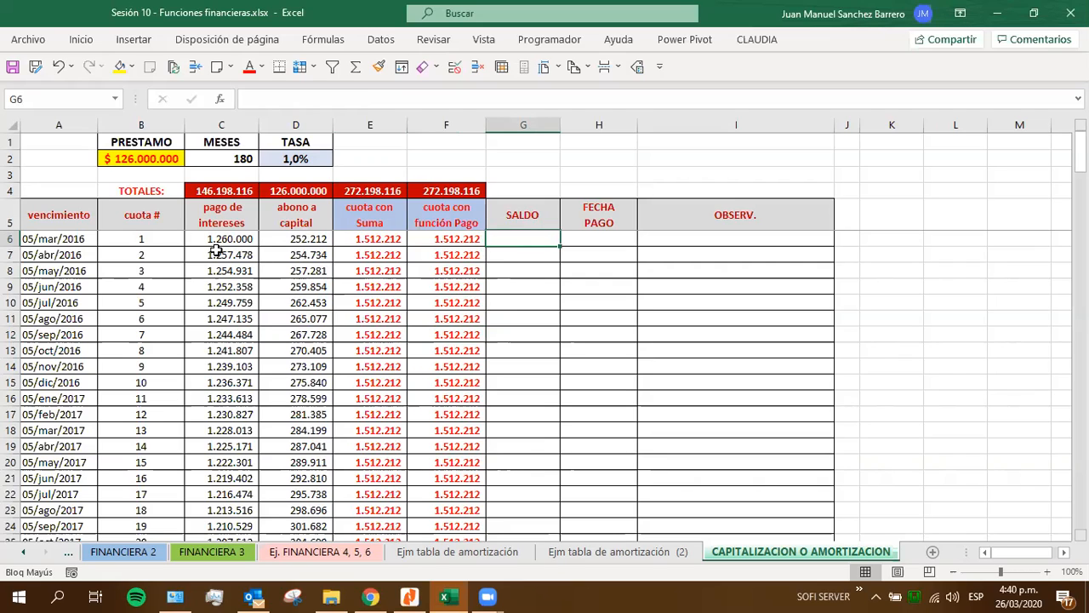
Enter =B2-D6 in G6 for the first balance of the SALDO column, subtracting the first capital payment from the loan.
click(276, 255)
drag(288, 218, 271, 334)
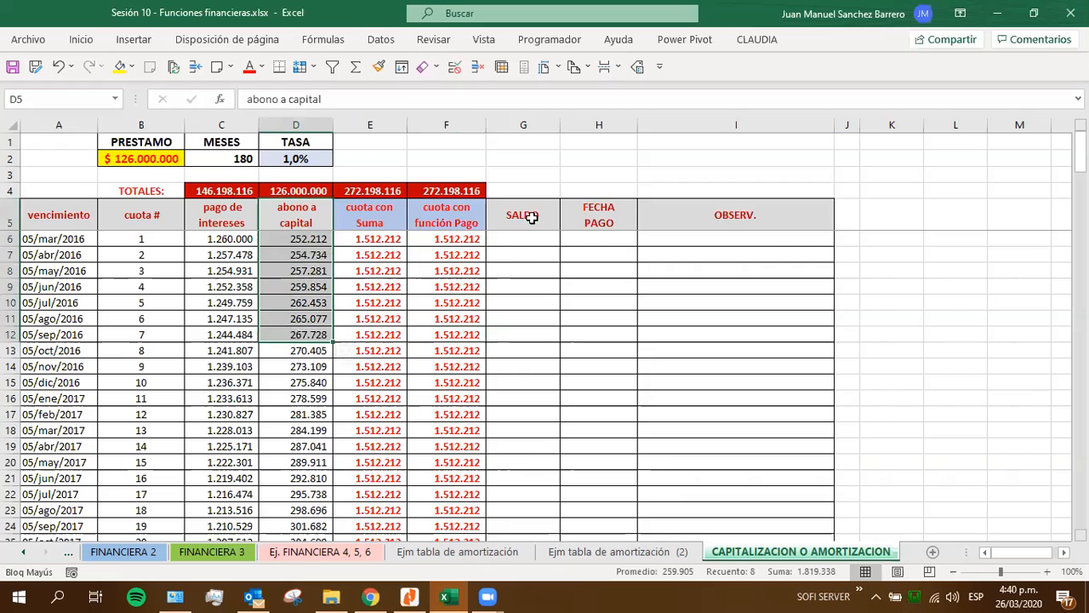
click(515, 244)
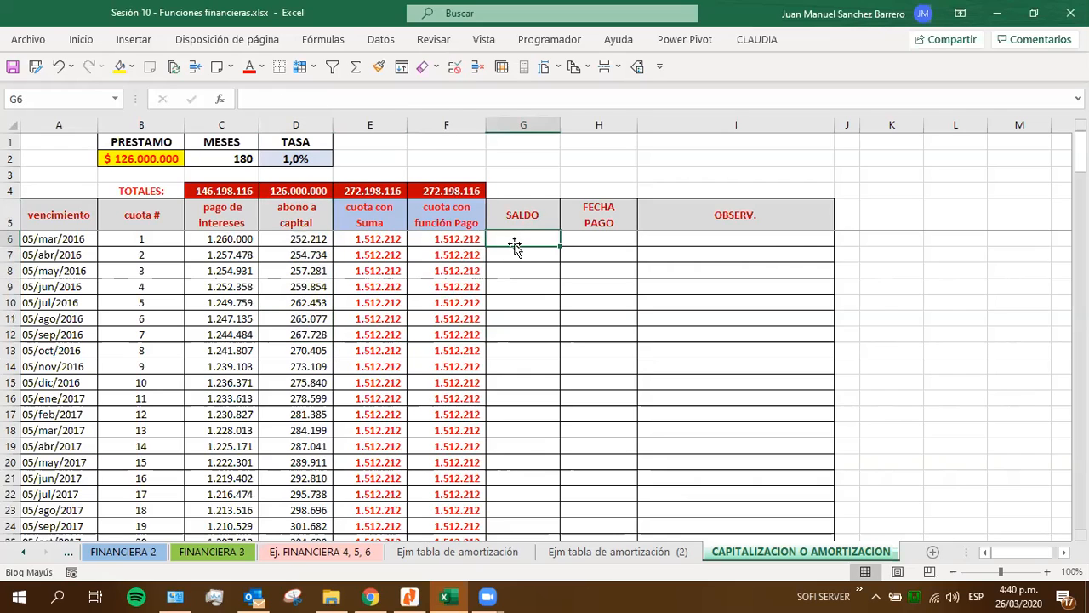
text(=)
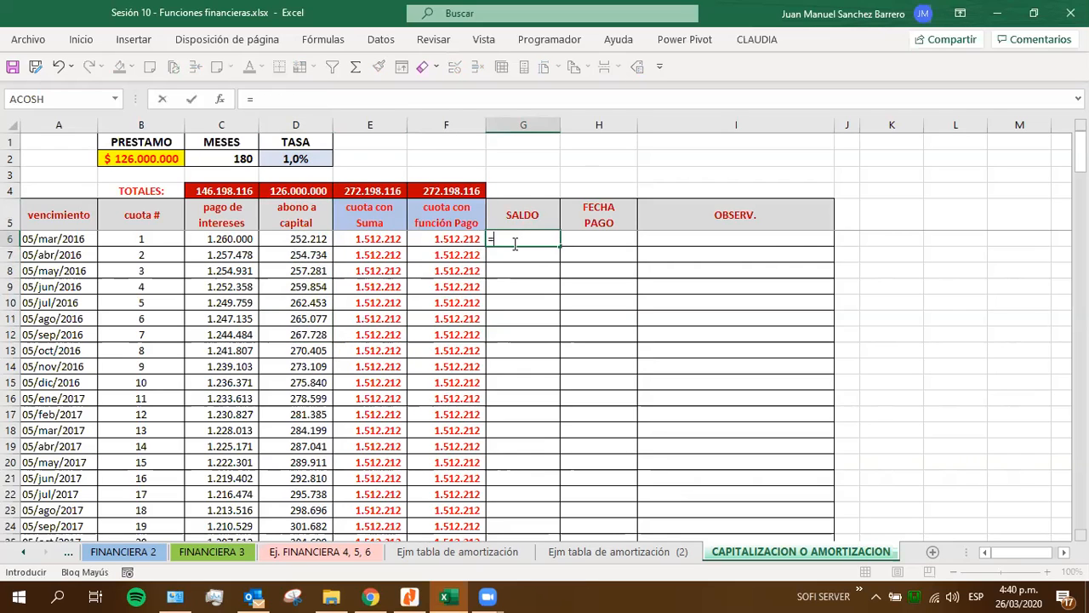
click(132, 160)
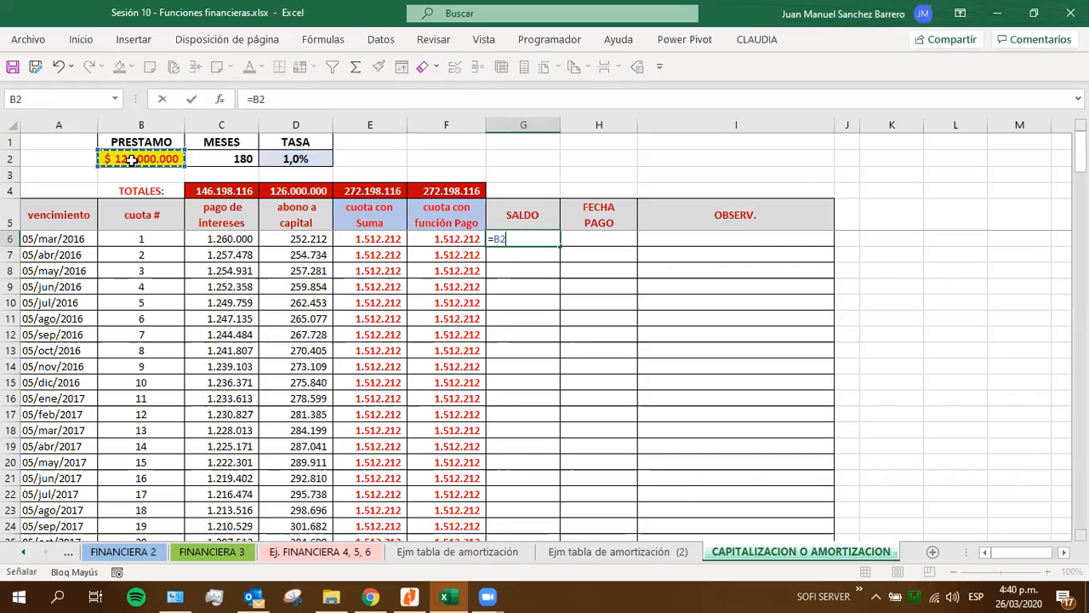
text(-)
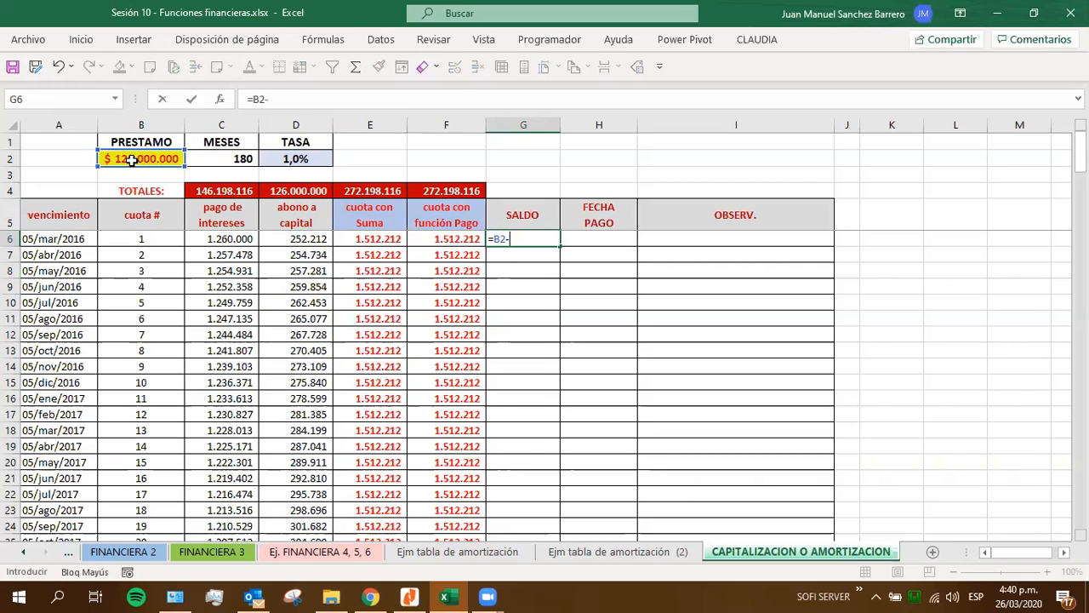
click(299, 240)
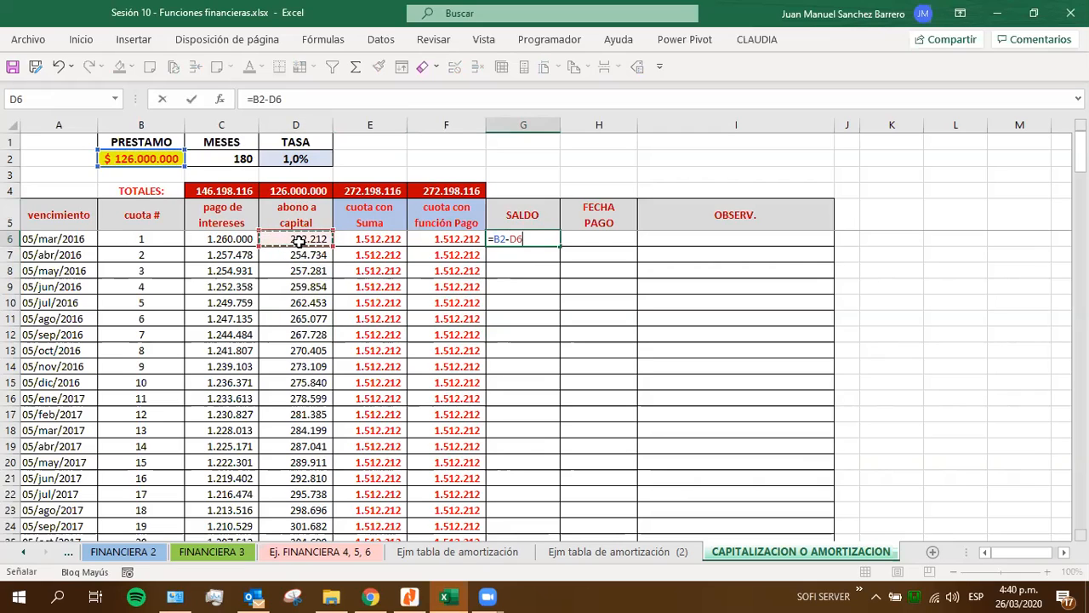
key(Return)
key(Up)
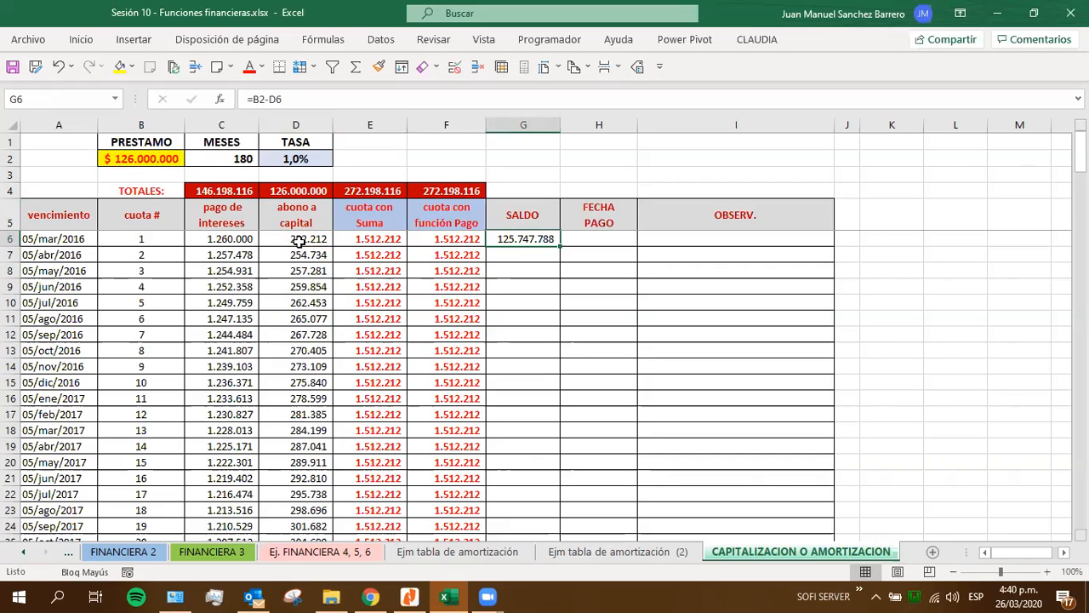
click(300, 242)
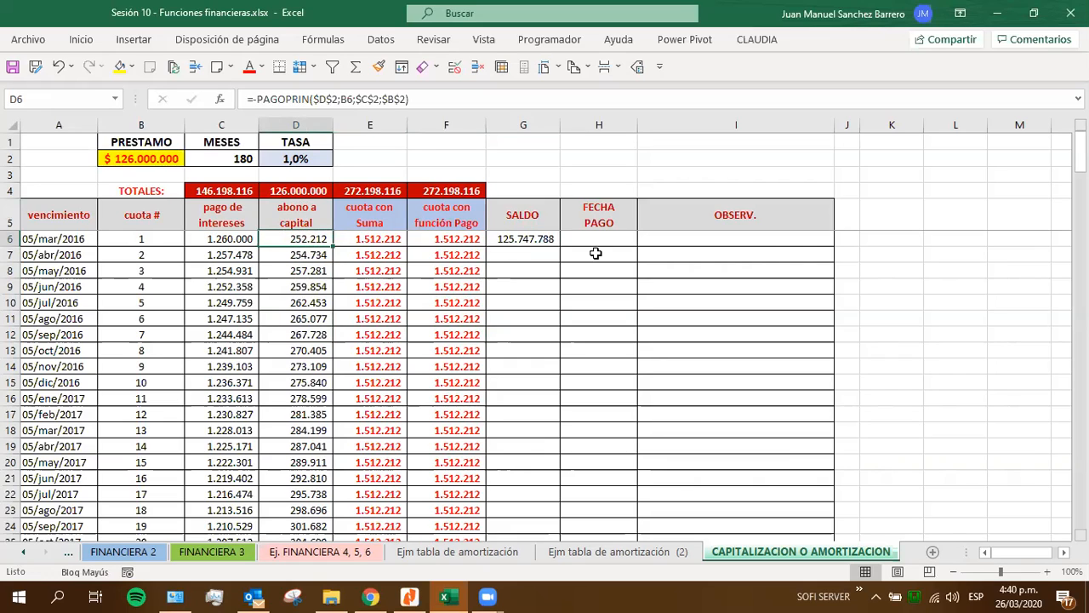
Enter =G6-D7 in G7 for the second balance and fill the formula down the SALDO column.
click(515, 239)
double_click(519, 239)
key(Return)
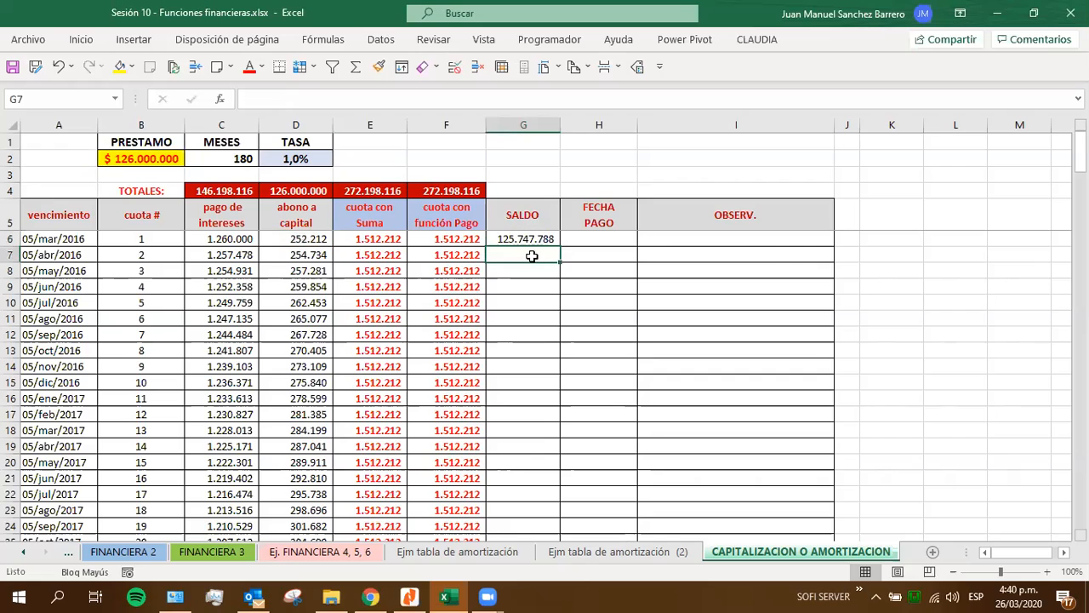
text(=)
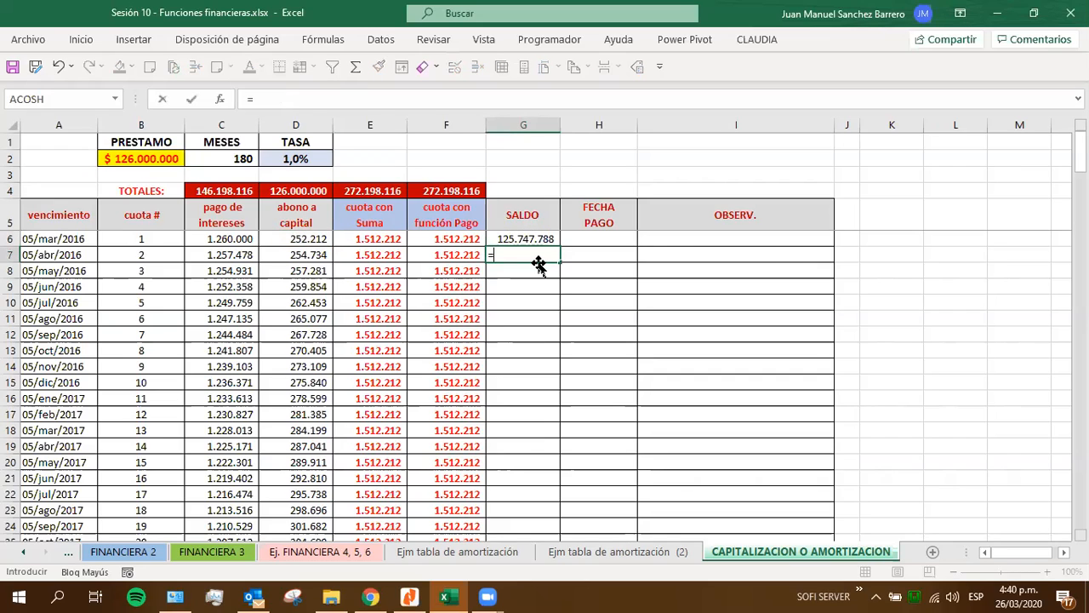
key(Up)
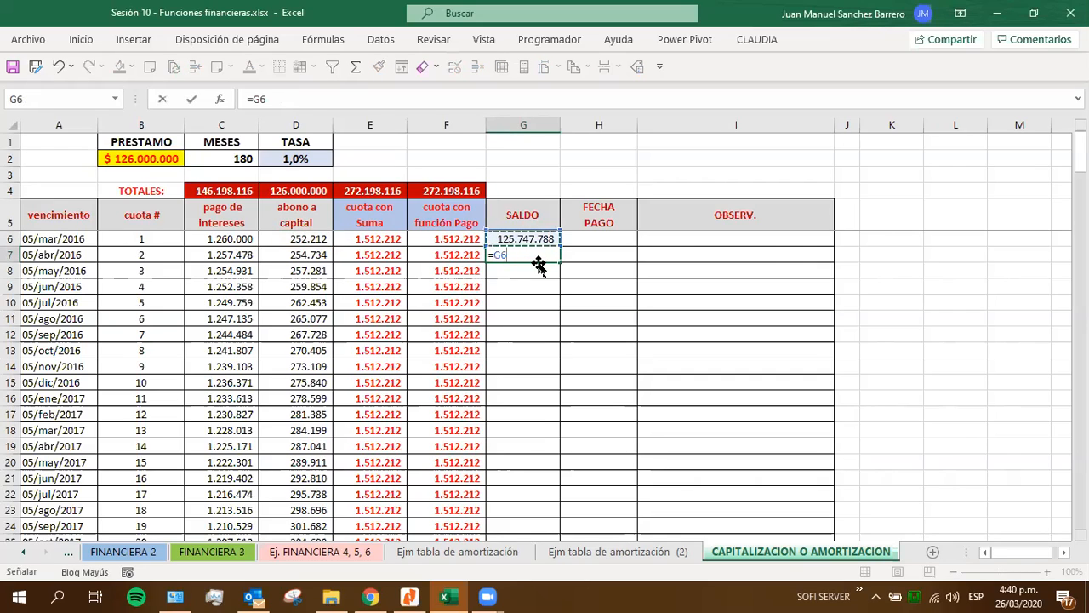
text(-)
click(292, 254)
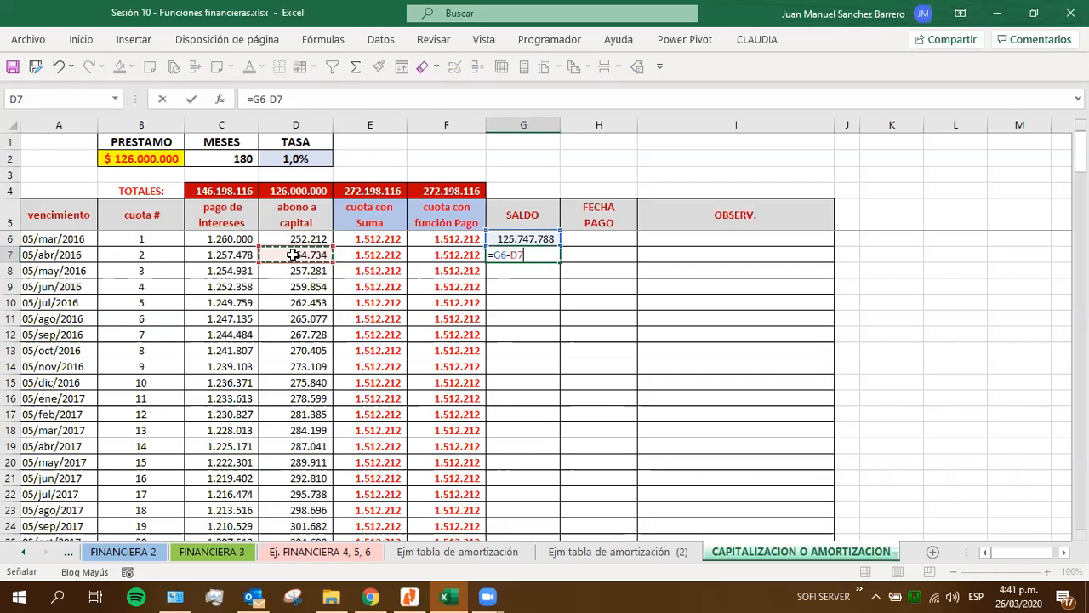
key(Return)
click(519, 255)
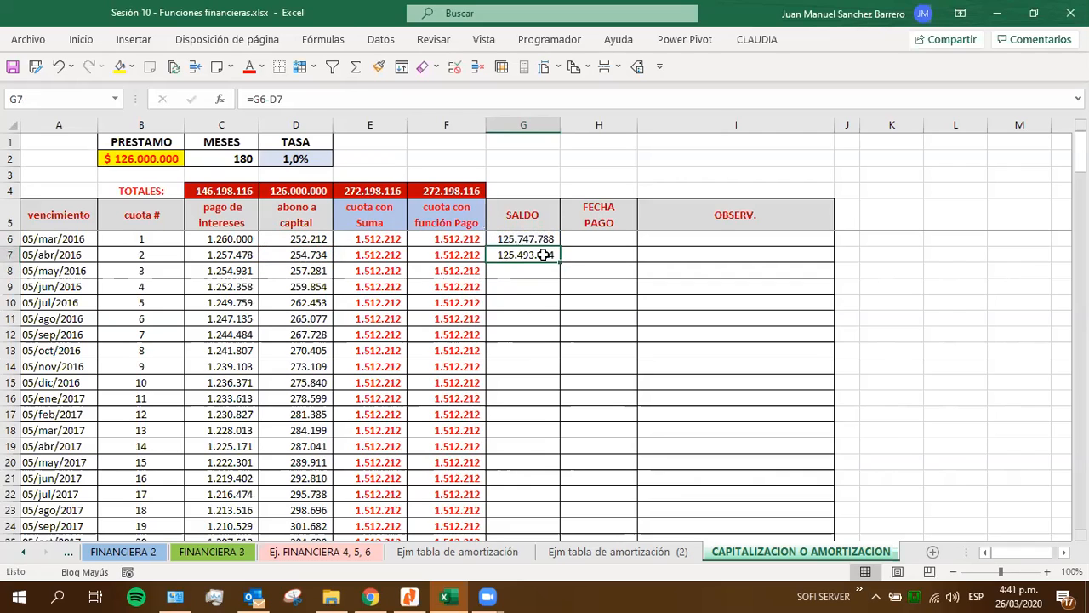
double_click(559, 259)
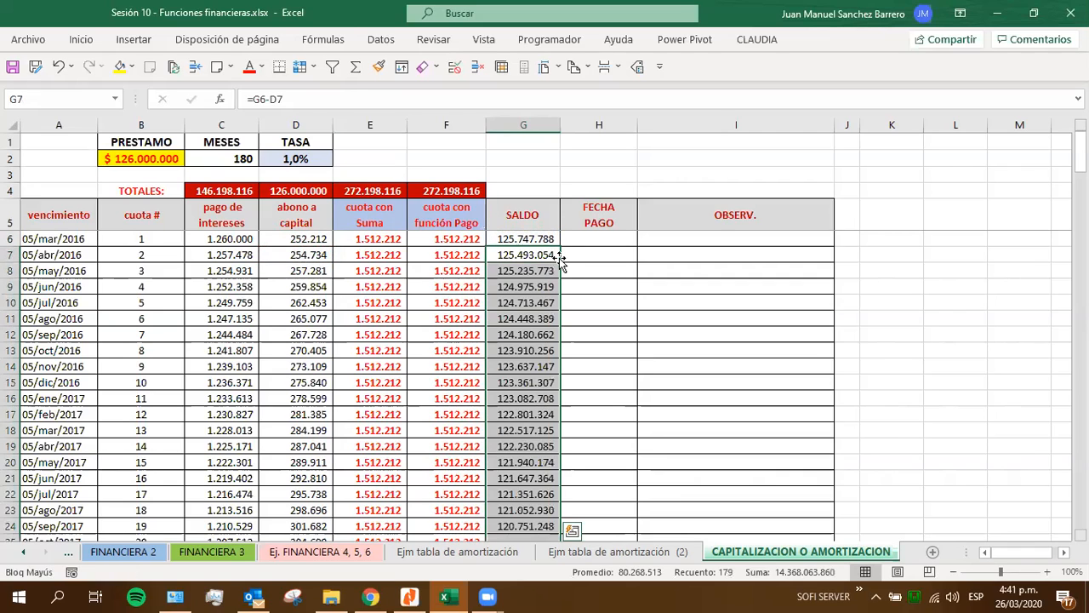
Examine the SALDO column down to installment 180 in row 185, together with that row's interest and capital payments.
scroll(693, 382, down, 9)
click(508, 382)
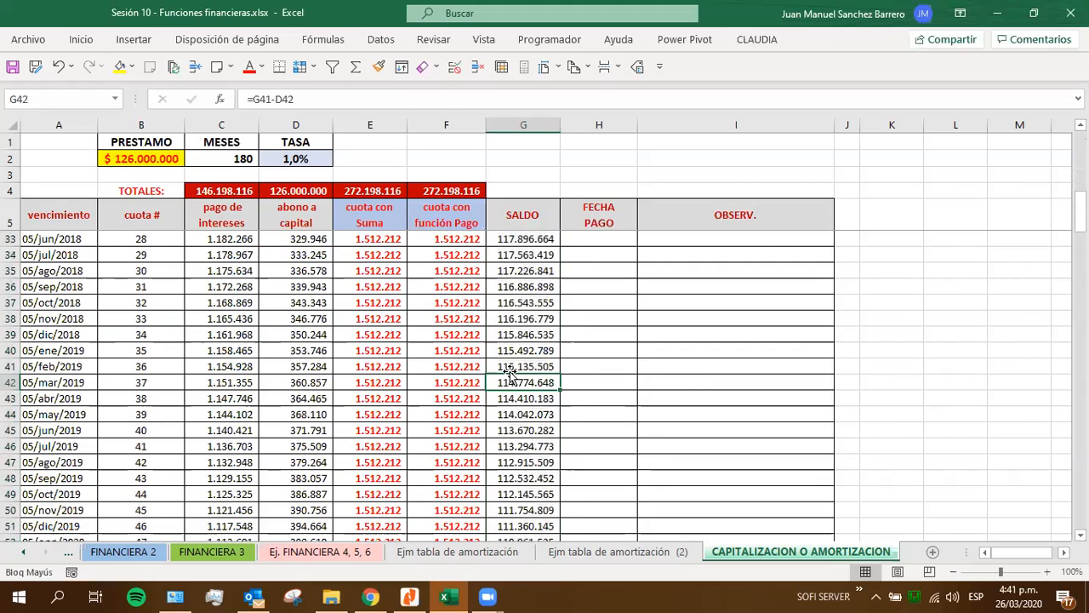
key(ctrl+Down)
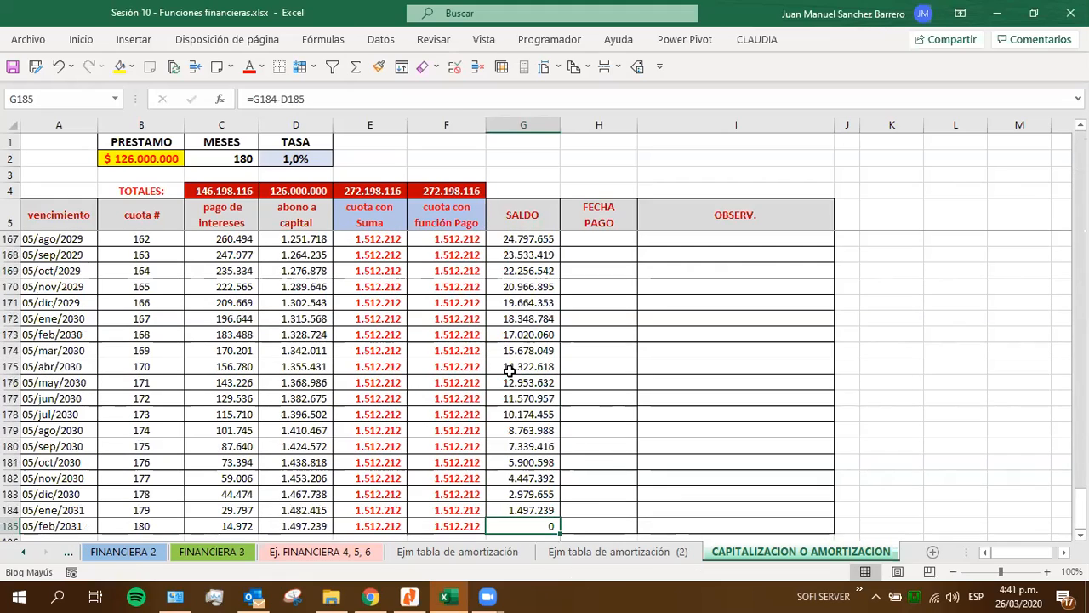
scroll(607, 462, down, 1)
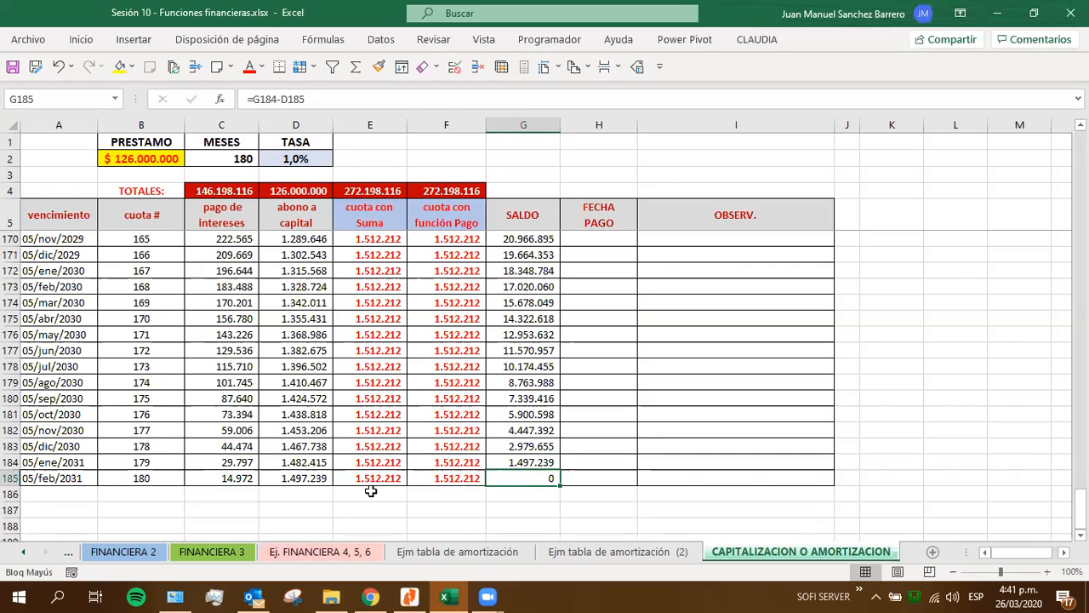
click(220, 481)
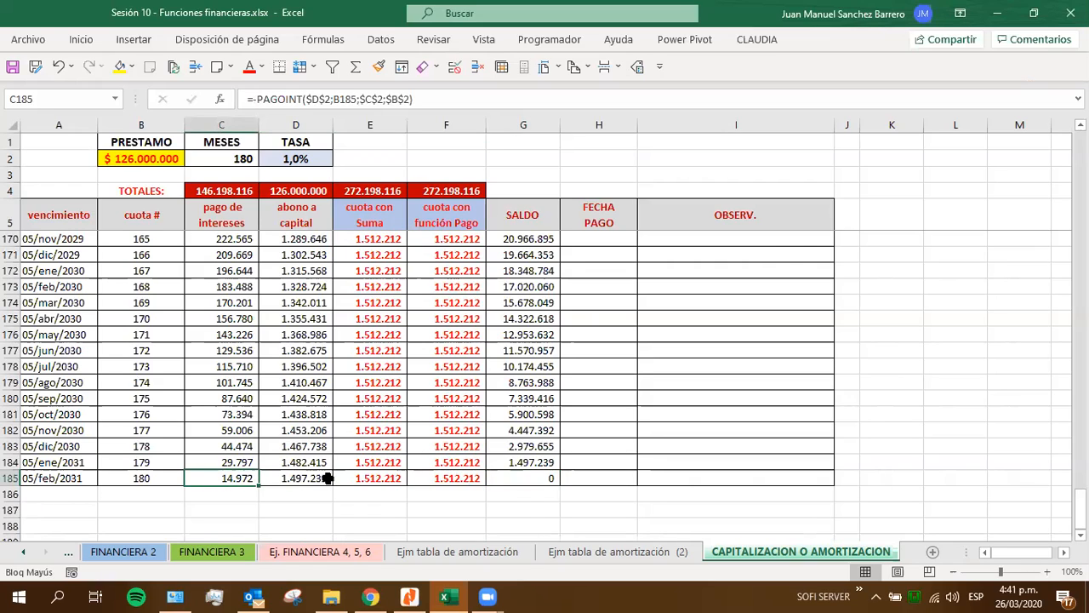
click(289, 481)
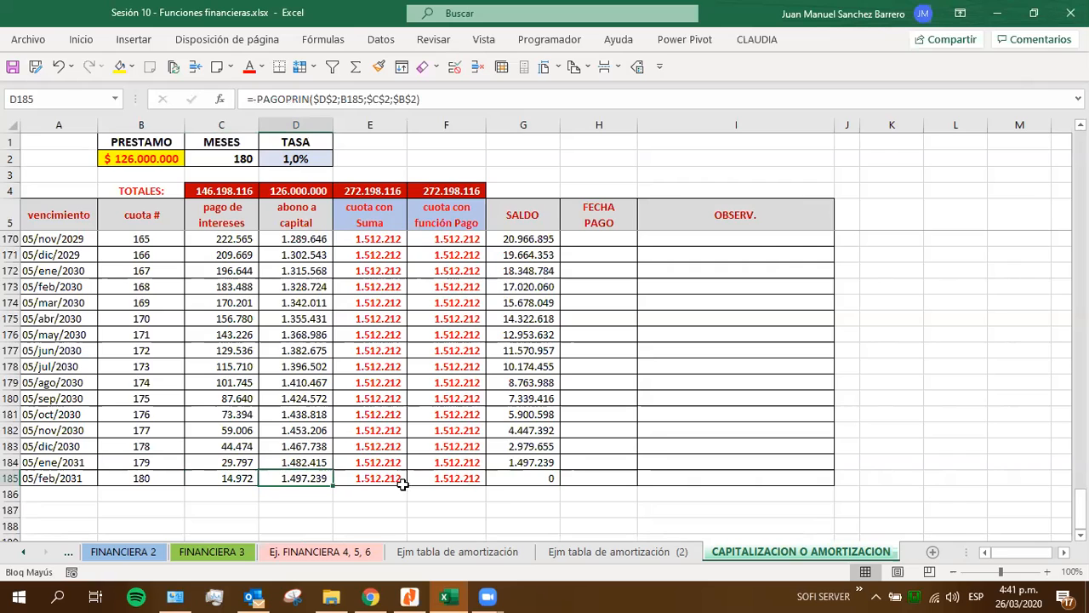
click(521, 478)
Examine the interest, capital, installment and balance cells of installment 48 (05/feb/2020) in row 53.
scroll(269, 429, up, 6)
scroll(269, 428, up, 19)
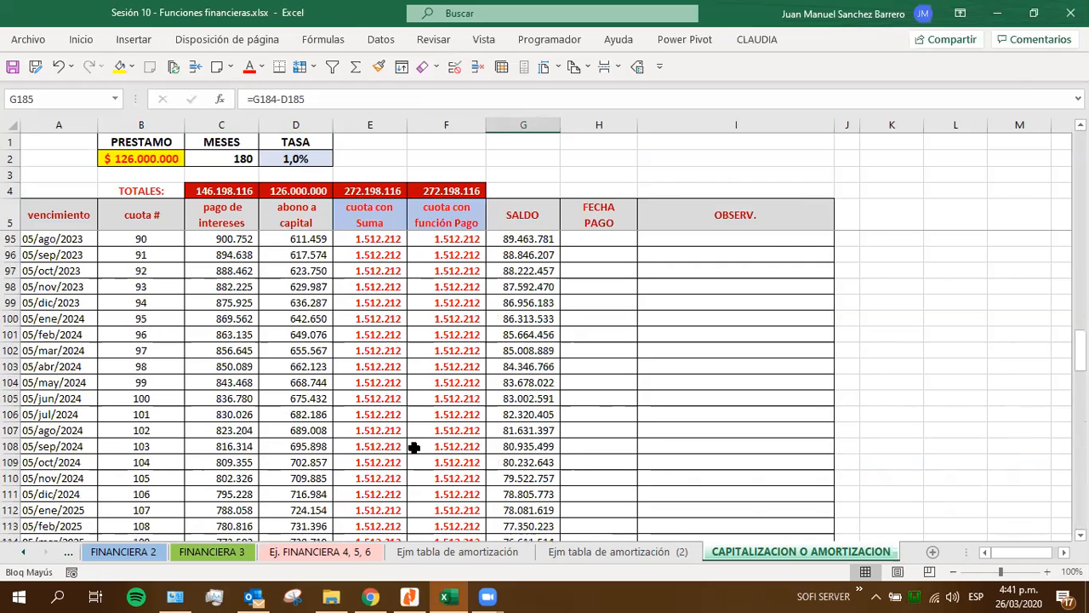
scroll(289, 368, up, 15)
scroll(289, 368, up, 7)
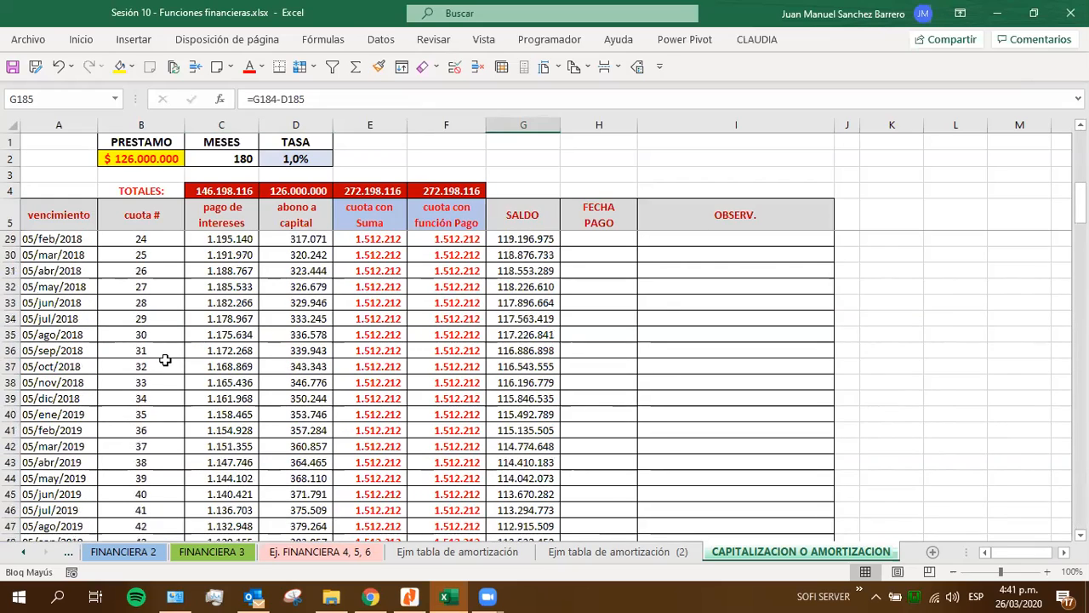
scroll(165, 360, down, 2)
drag(207, 525, 515, 520)
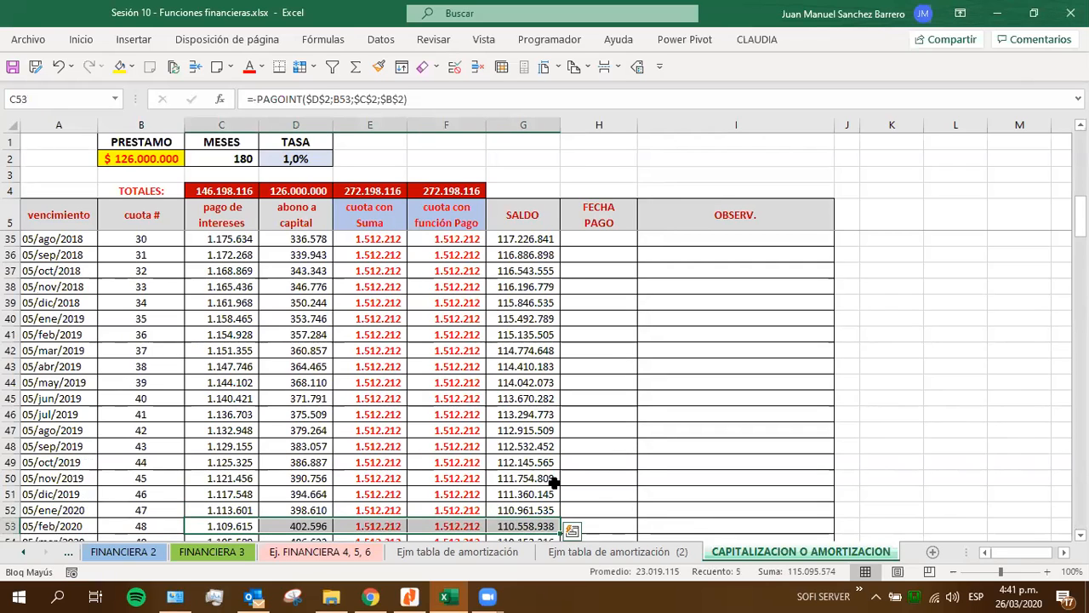
scroll(516, 470, down, 2)
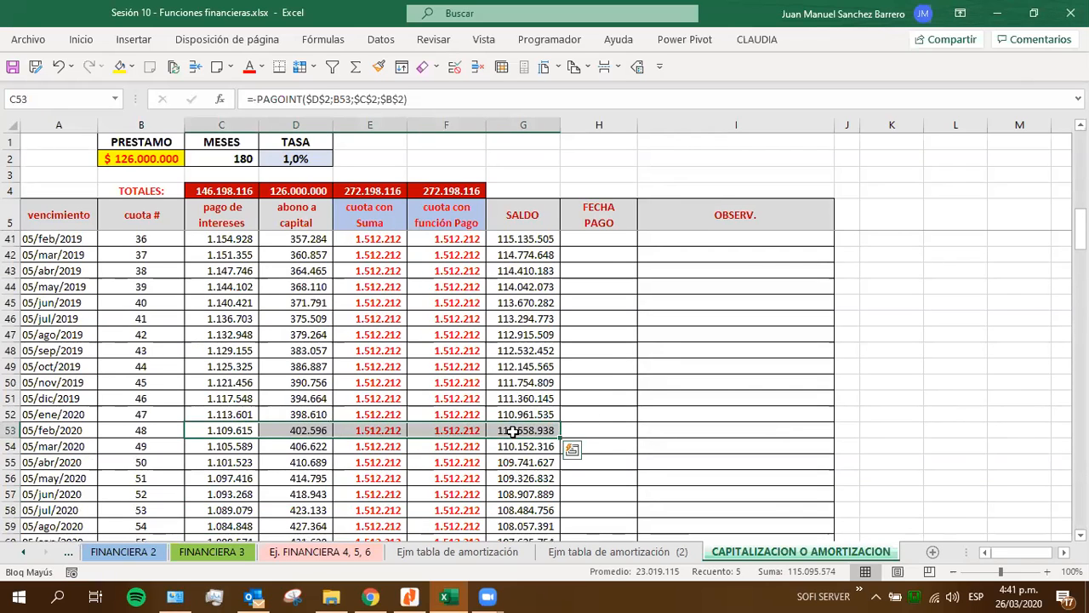
click(513, 432)
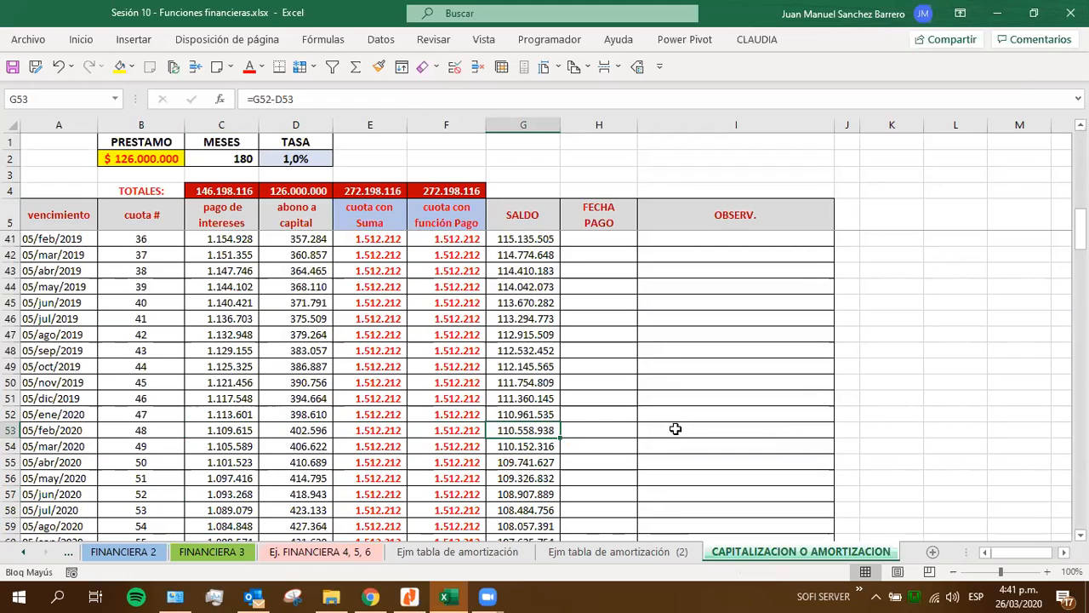
drag(241, 430, 528, 432)
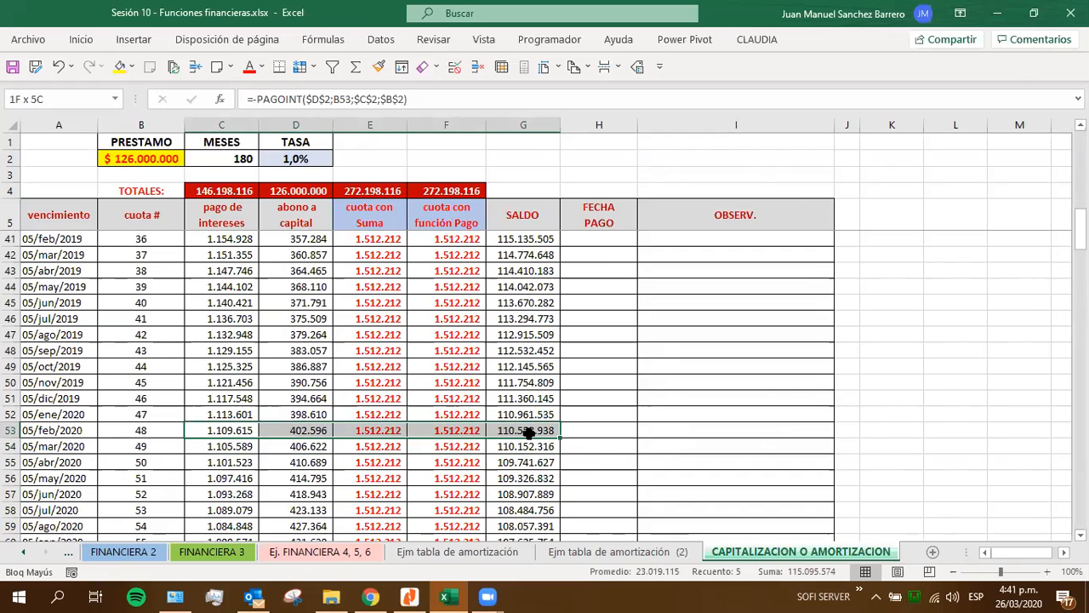
Review the formulas behind the first two SALDO cells, G6 and G7, leaving them unedited.
click(492, 253)
click(516, 225)
scroll(519, 220, up, 12)
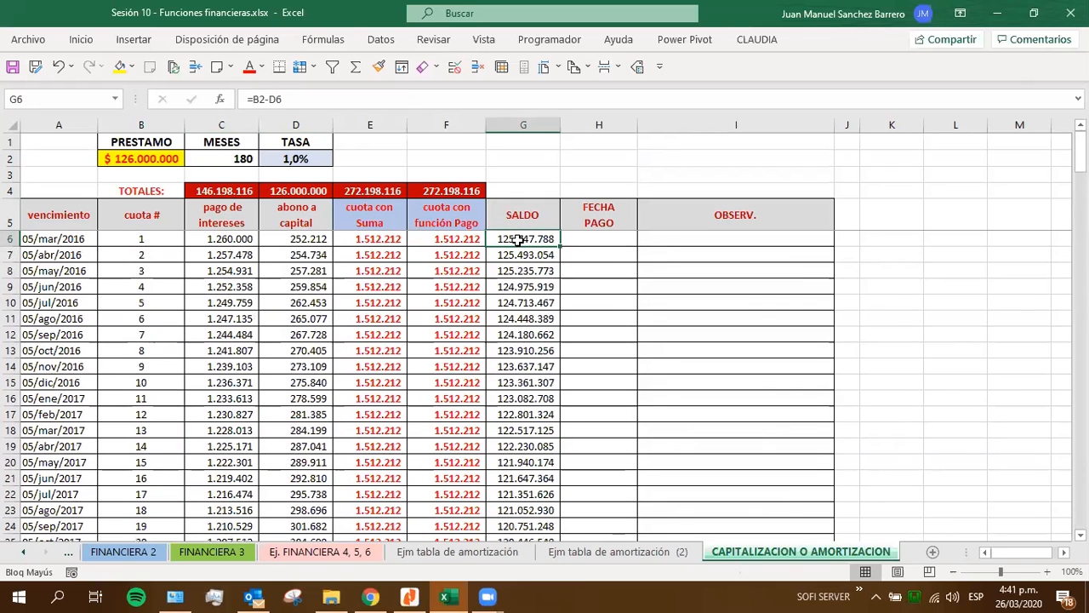
click(523, 255)
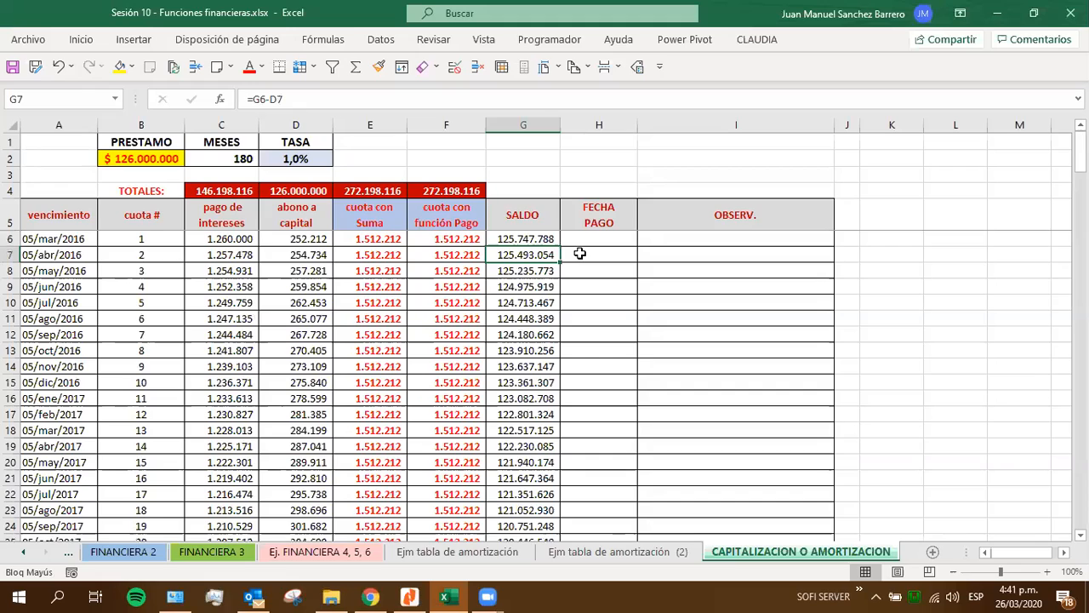
key(Up)
double_click(515, 238)
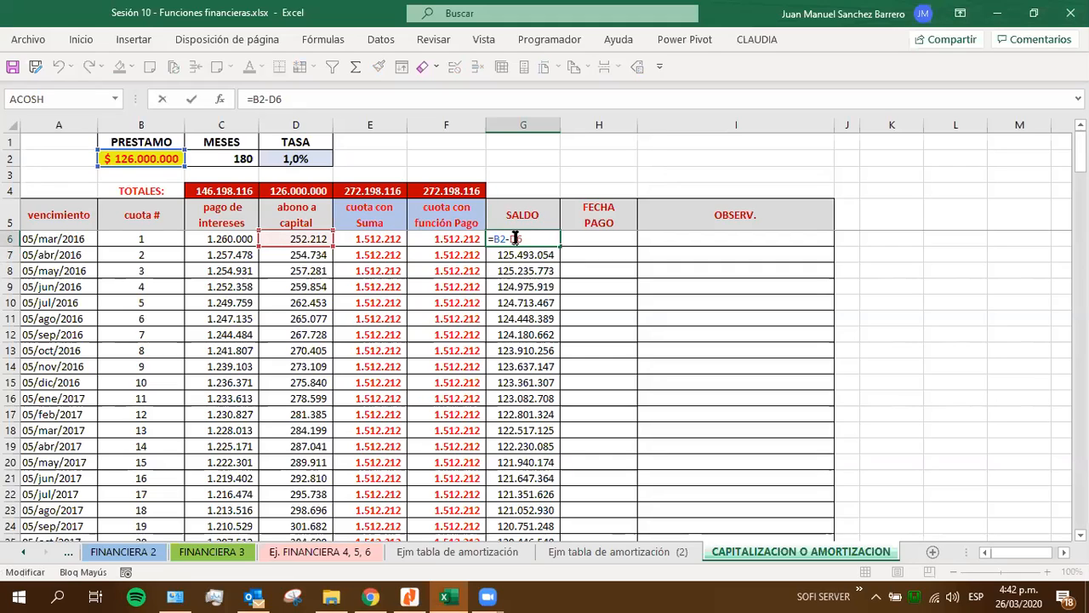
key(Escape)
click(594, 244)
click(647, 242)
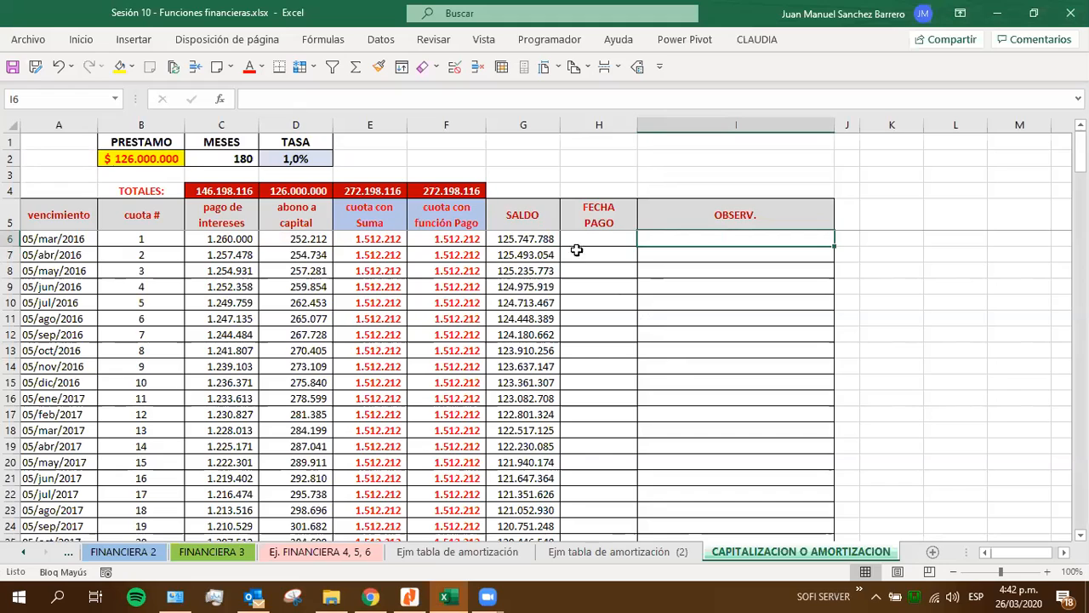
click(527, 238)
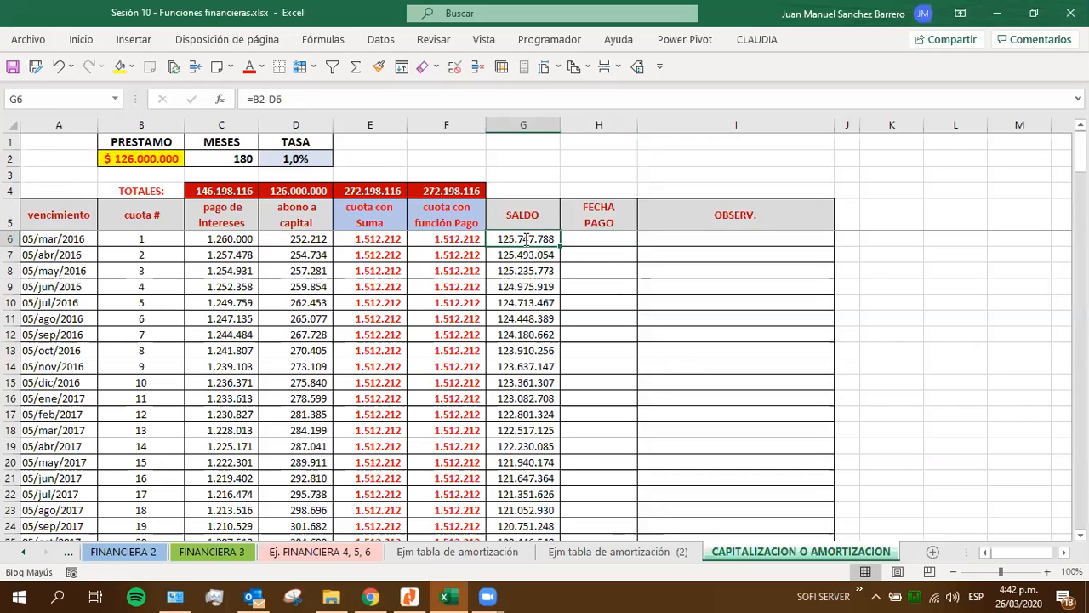
double_click(525, 239)
key(Escape)
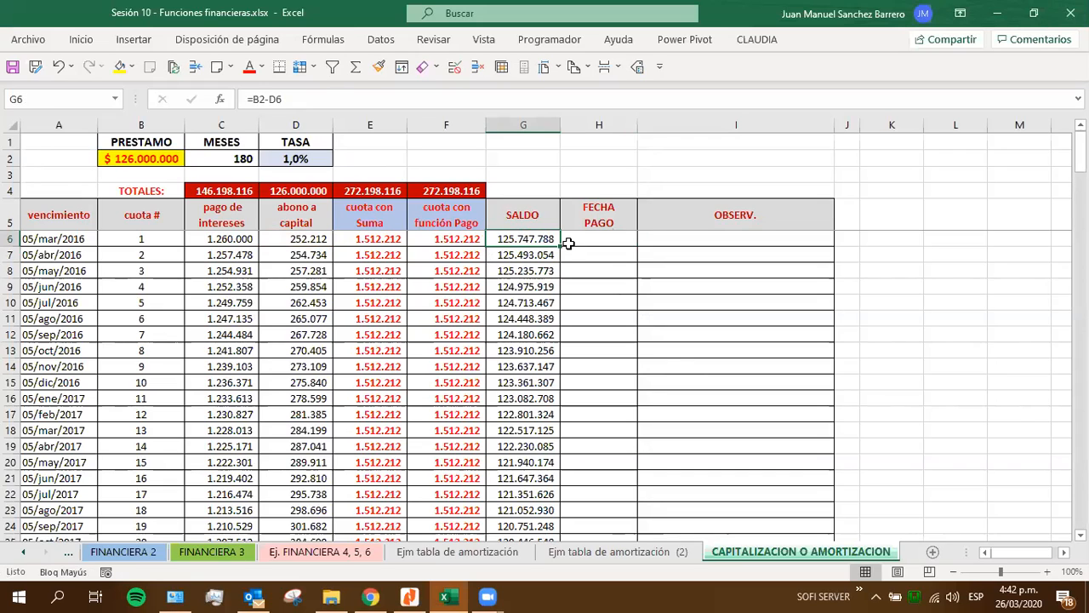
Clear all the balances in the SALDO column from G6 down and return to G6.
key(Delete)
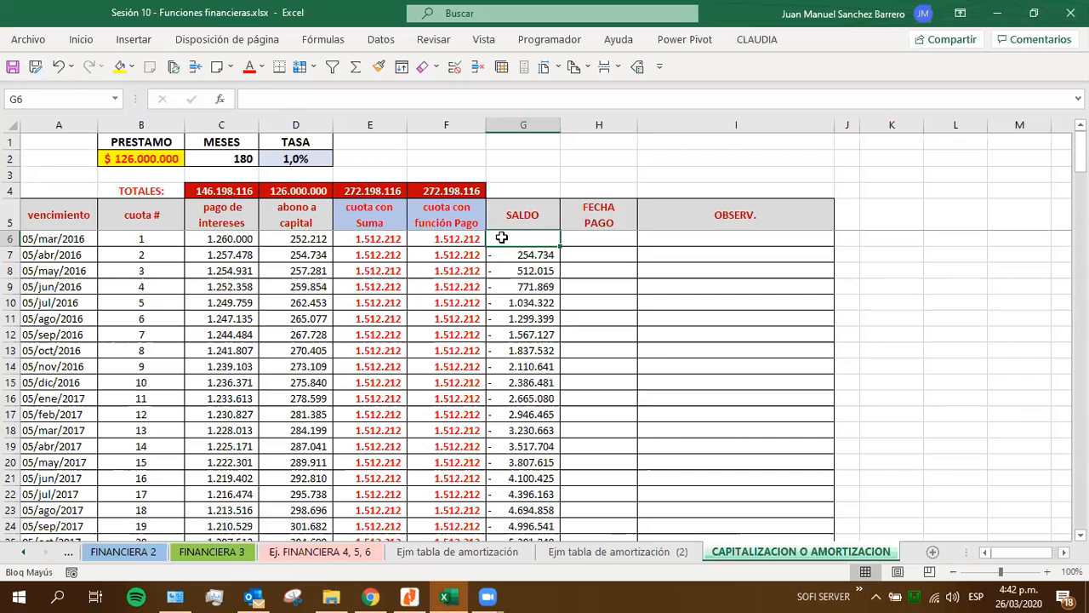
drag(502, 251, 502, 236)
key(ctrl+shift+Down)
key(Delete)
key(Up)
key(Up)
key(Up)
key(Down)
key(Down)
key(Down)
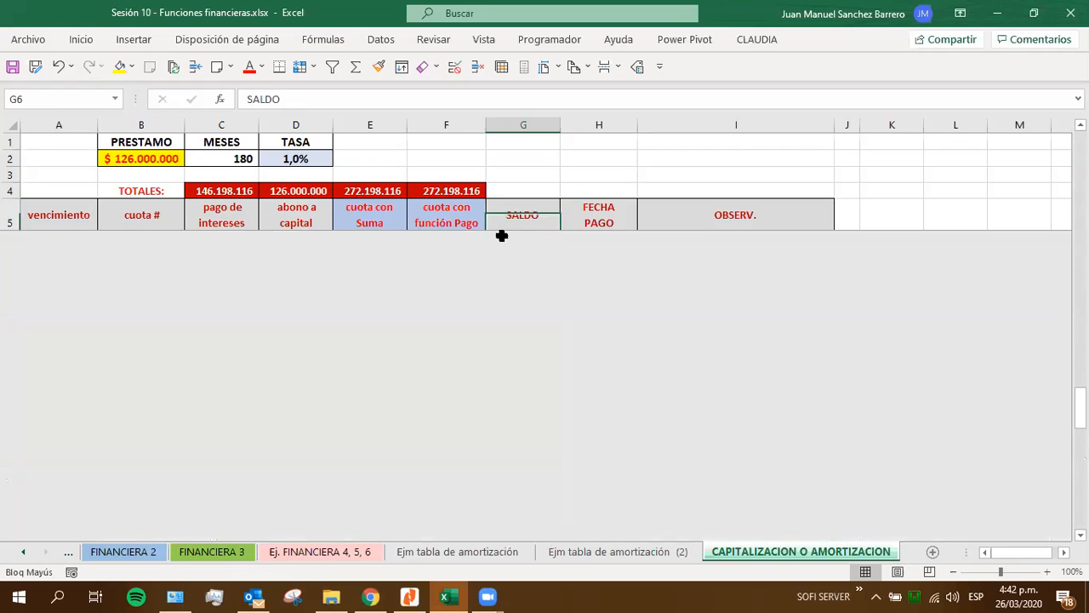
Enter the first installment's balance in G6 as the loan minus its capital payment, =B2-D6.
text(=)
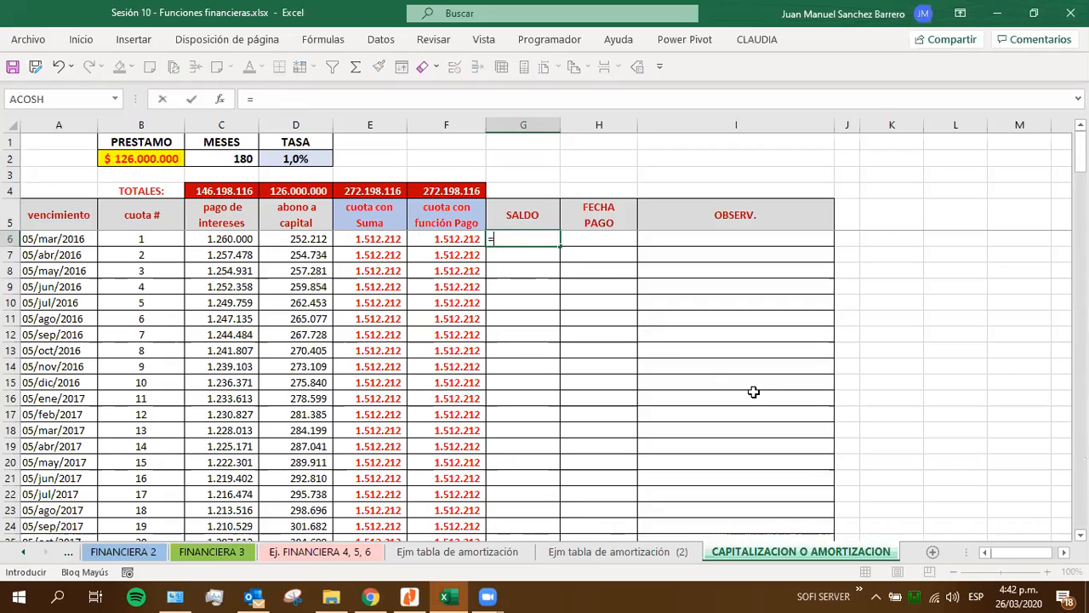
click(126, 159)
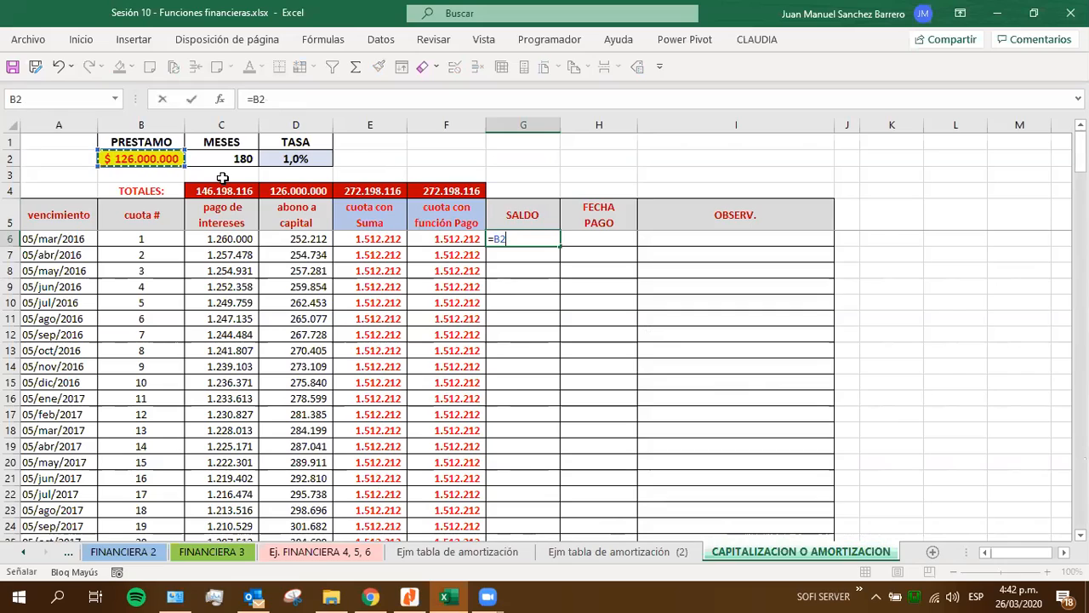
text(-)
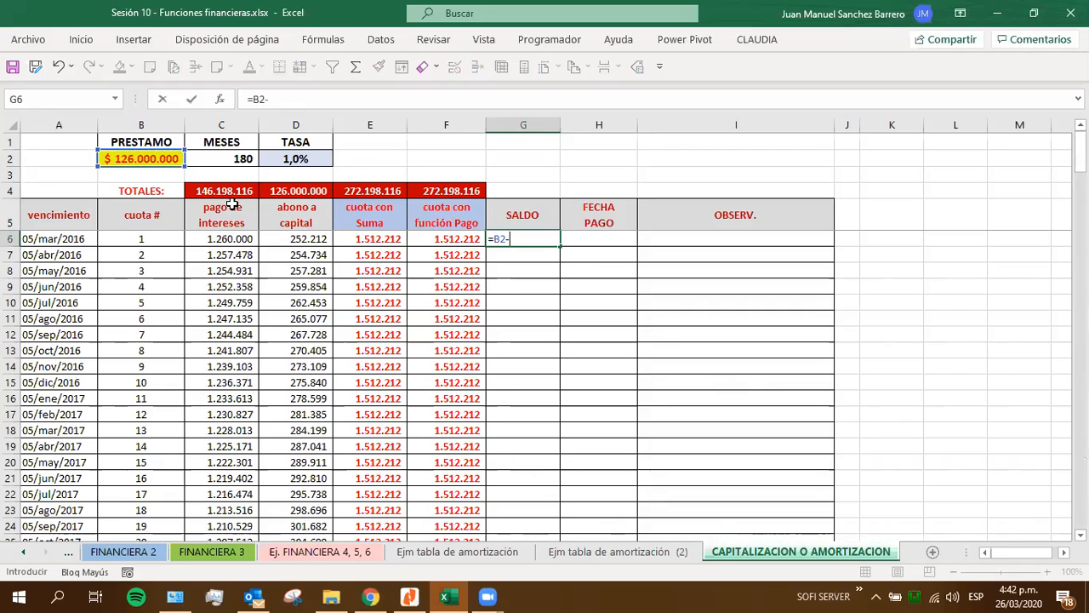
click(275, 240)
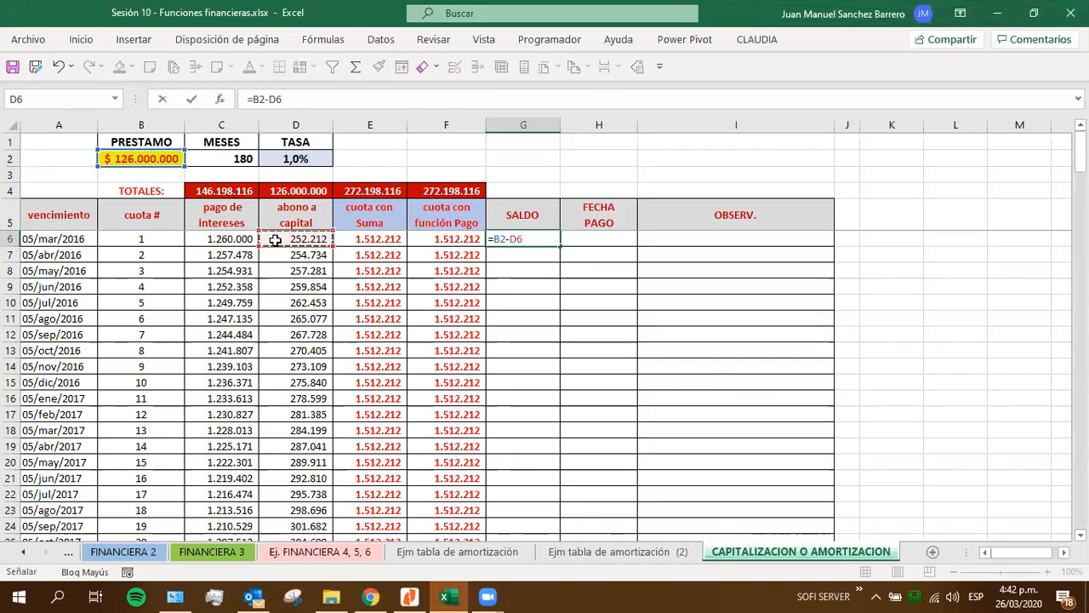
key(Return)
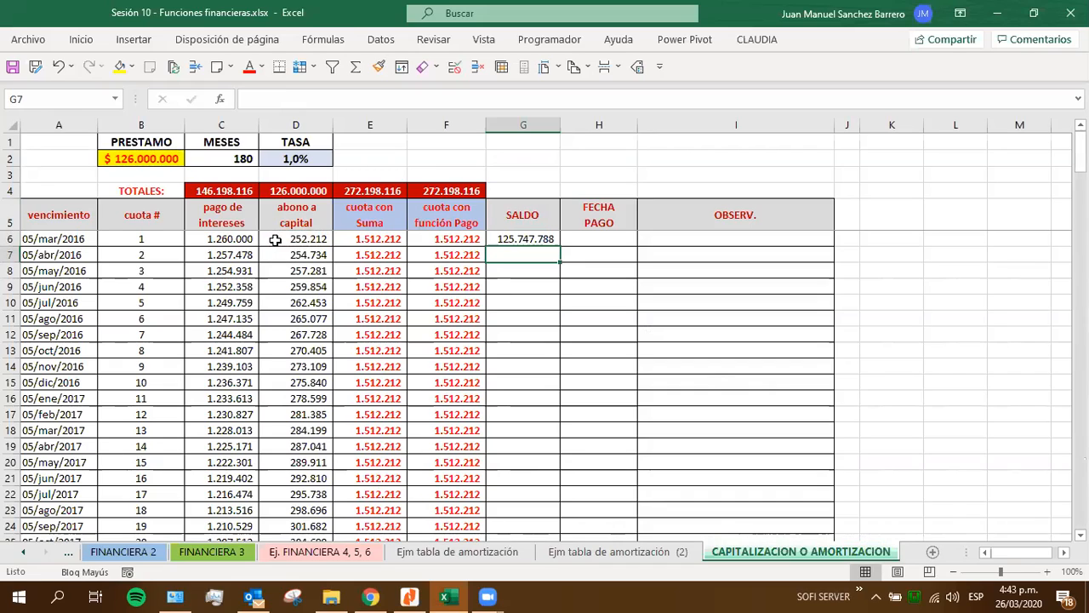
Enter =G6-D7 in G7 for the second balance and fill it down the SALDO column to installment 180.
text(=)
click(522, 236)
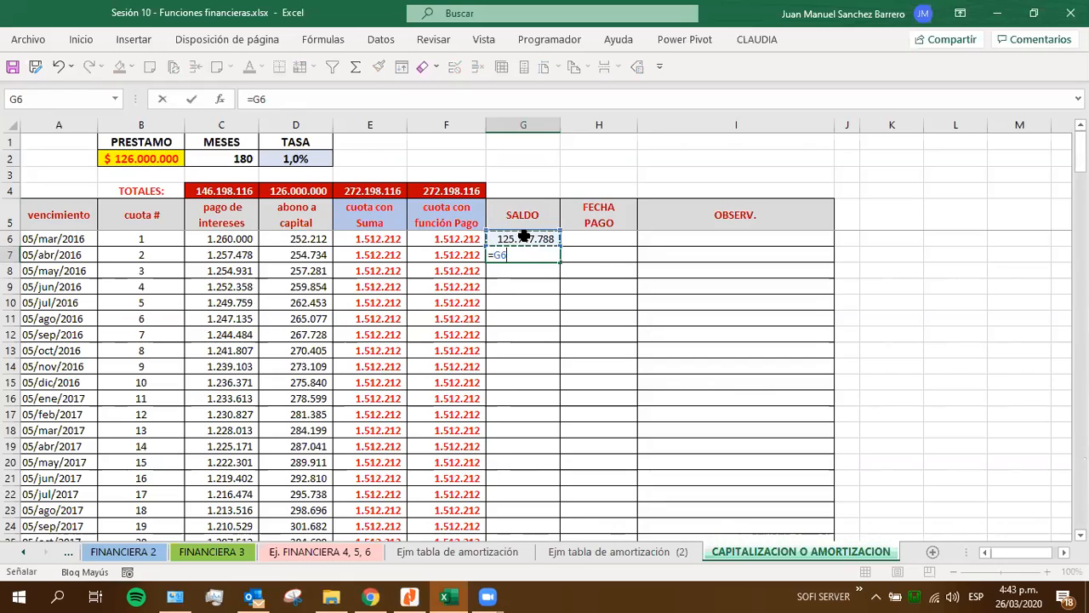
text(-)
click(289, 255)
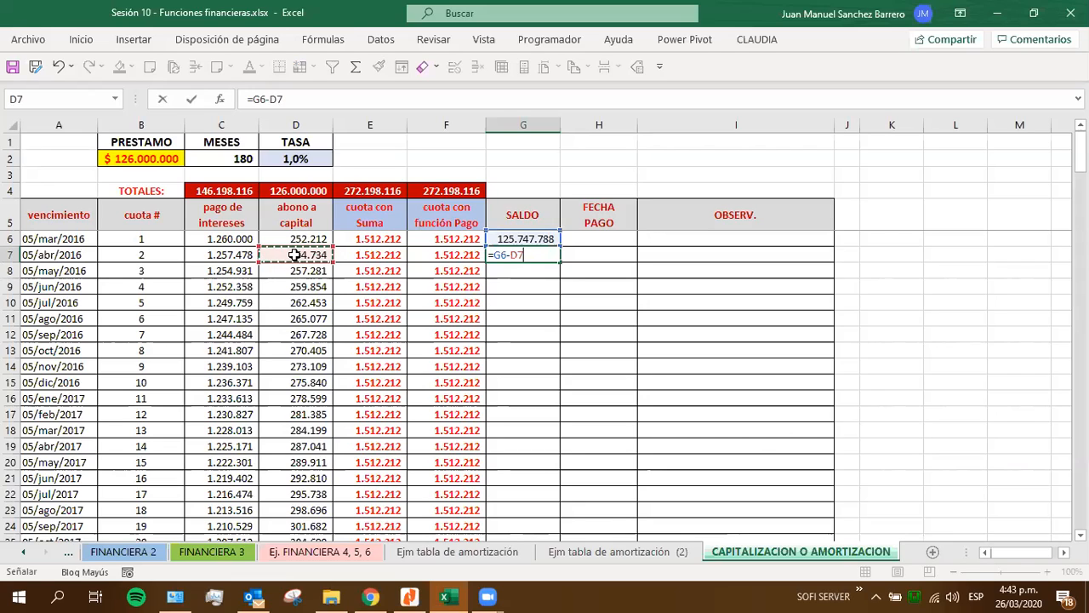
key(Return)
click(523, 257)
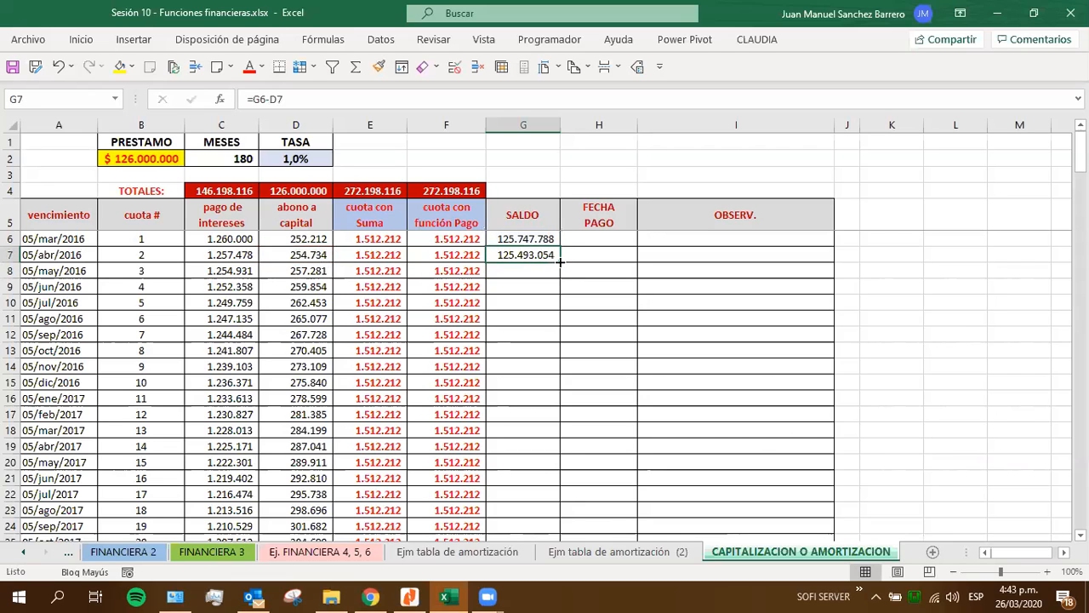
double_click(559, 262)
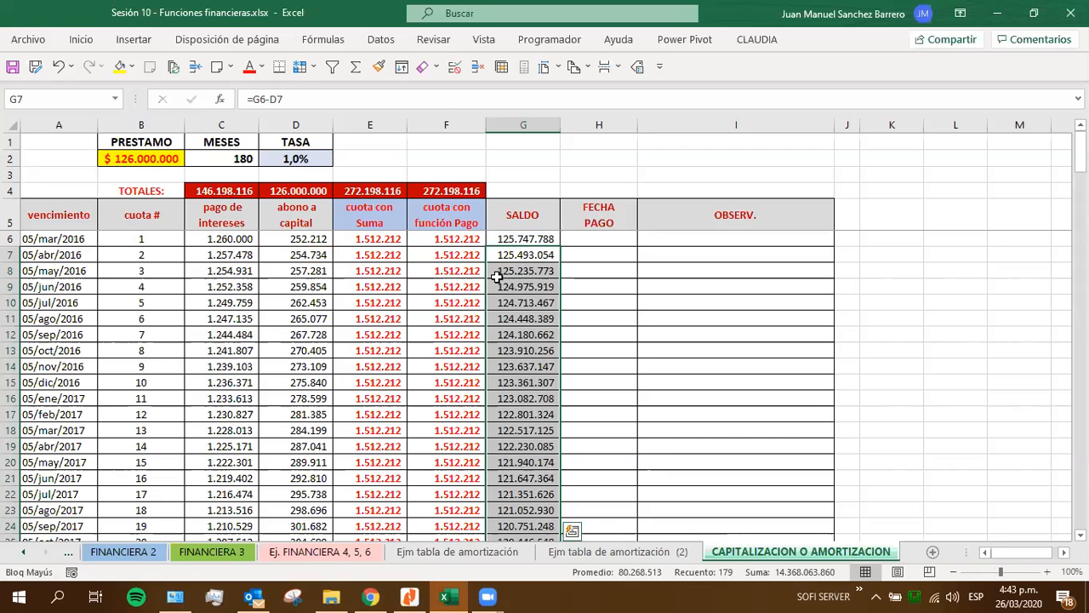
Examine the end of the SALDO column around installment 180 in row 185.
key(ctrl+Down)
key(Down)
key(Down)
key(Down)
key(Up)
key(Up)
key(Up)
key(Up)
key(Down)
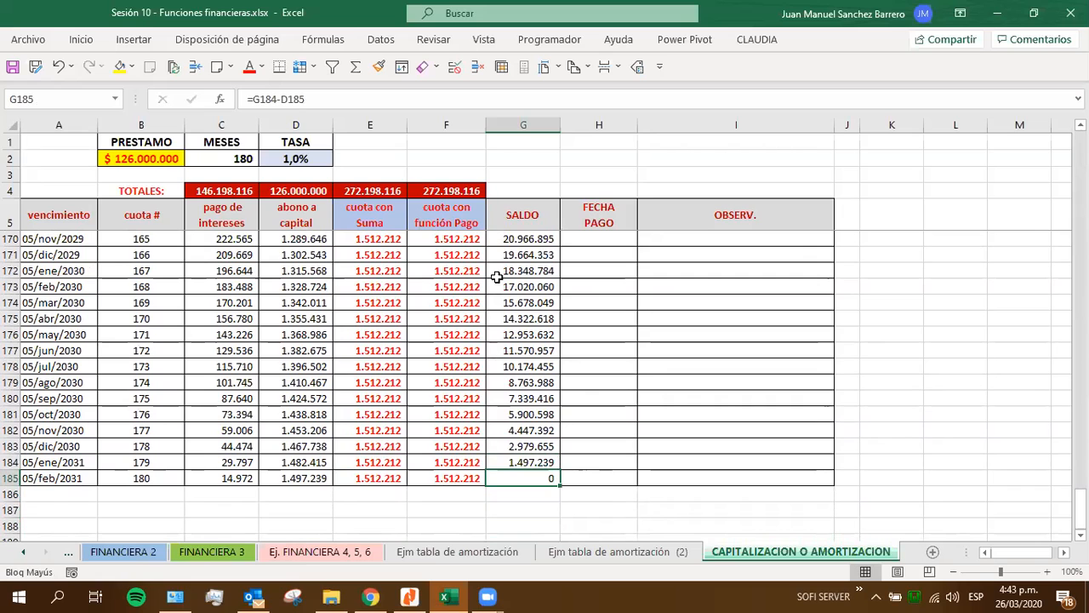
Review the cell references in the first two SALDO formulas, G7 and G6, without changing them.
key(ctrl+Up)
key(Down)
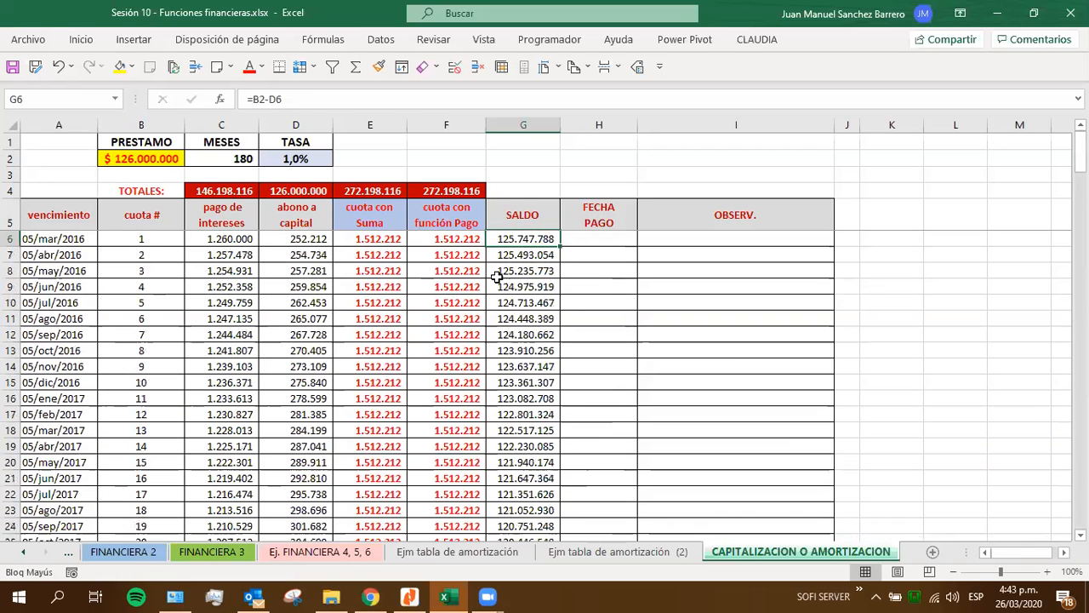
key(Down)
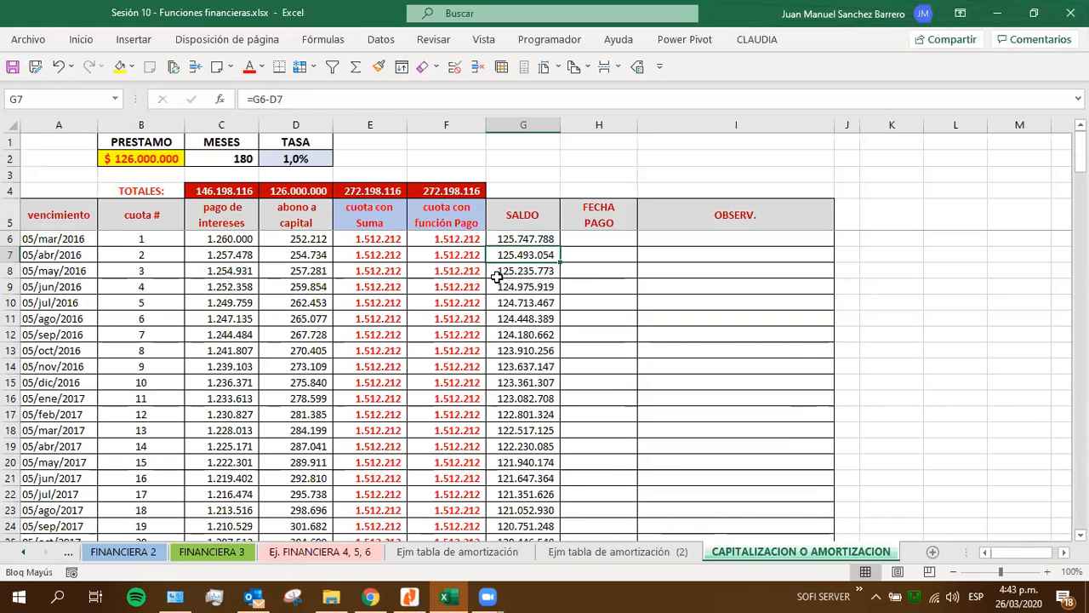
double_click(514, 254)
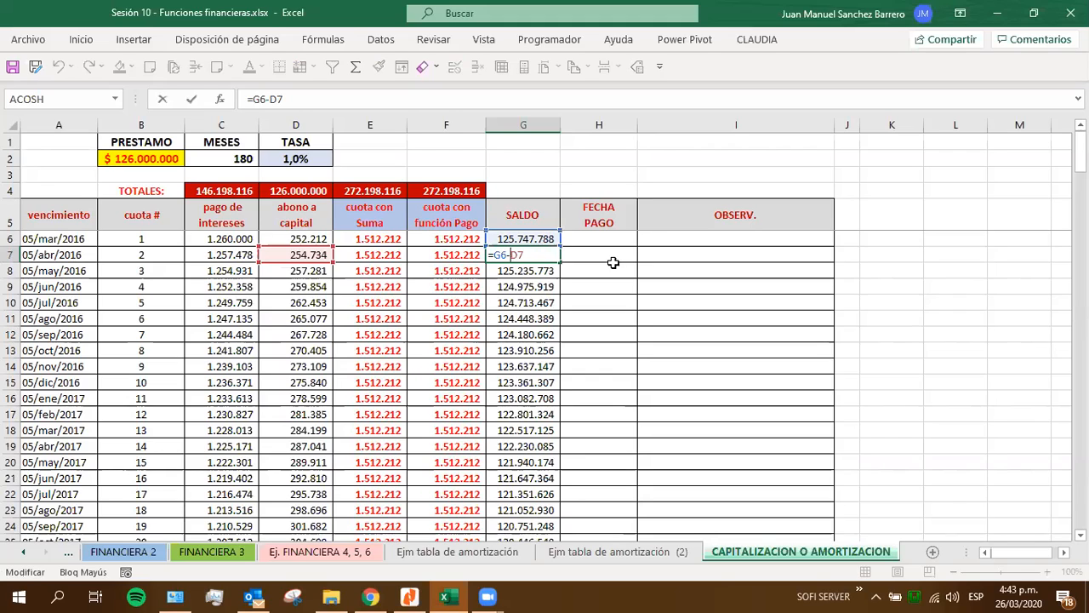
click(613, 262)
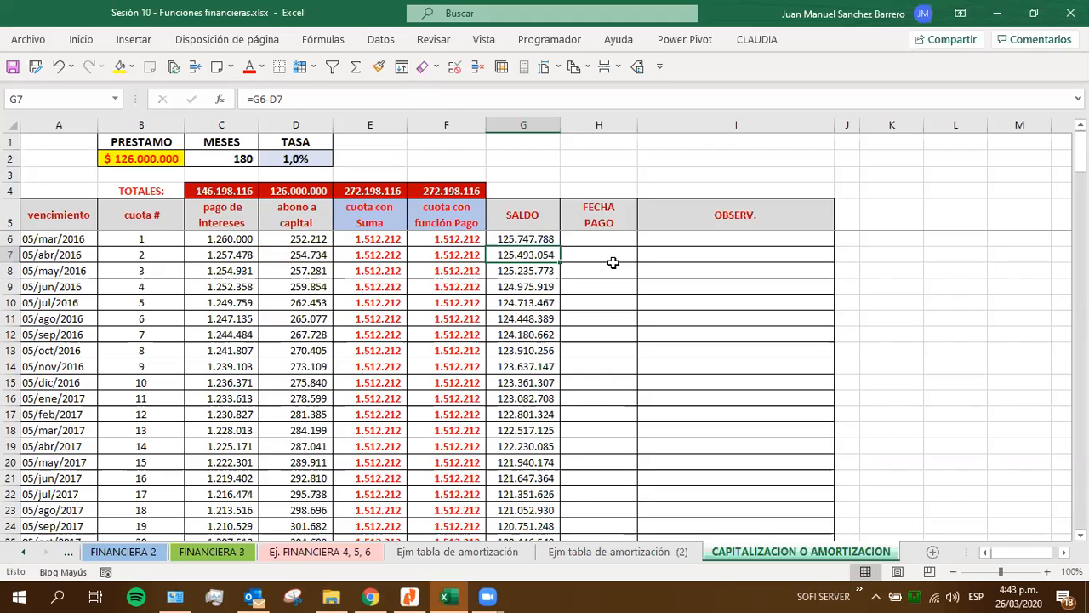
double_click(525, 239)
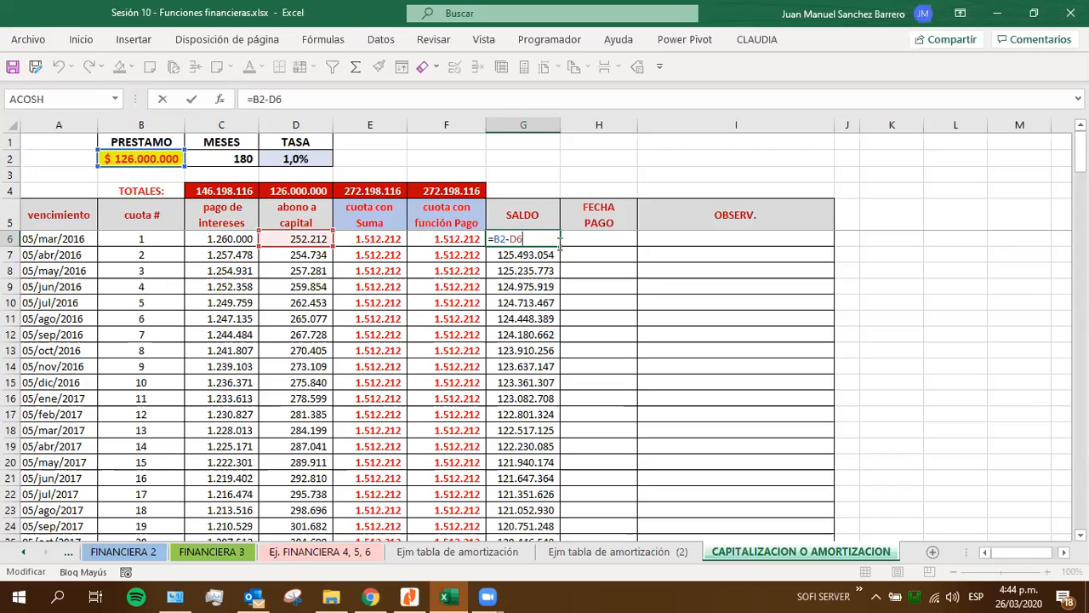
key(Return)
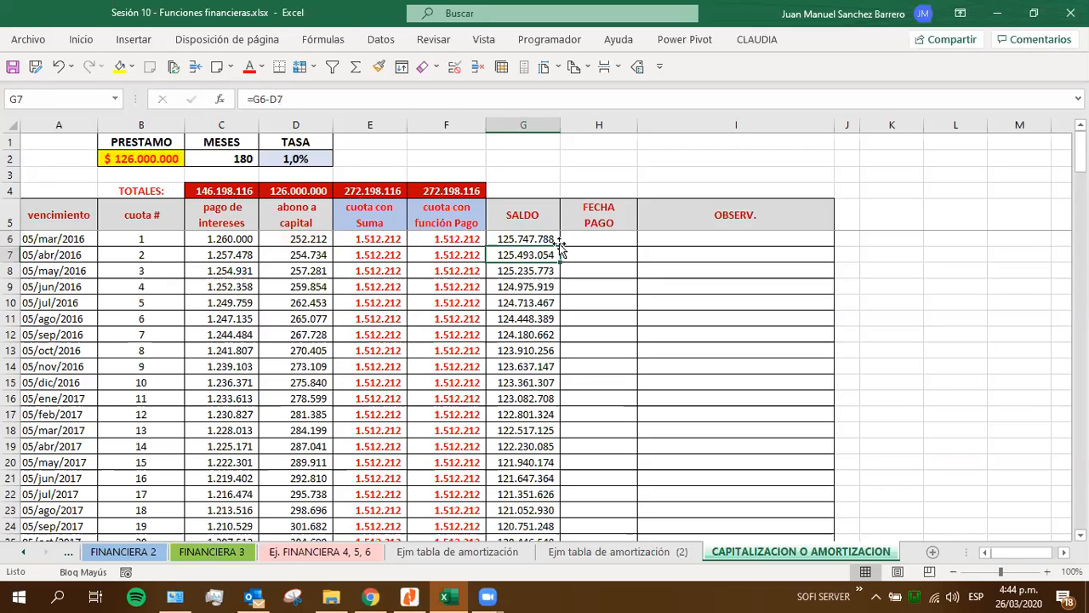
Rewrite the G7 balance formula as =G6-D7 and fill it down the SALDO column again.
double_click(508, 255)
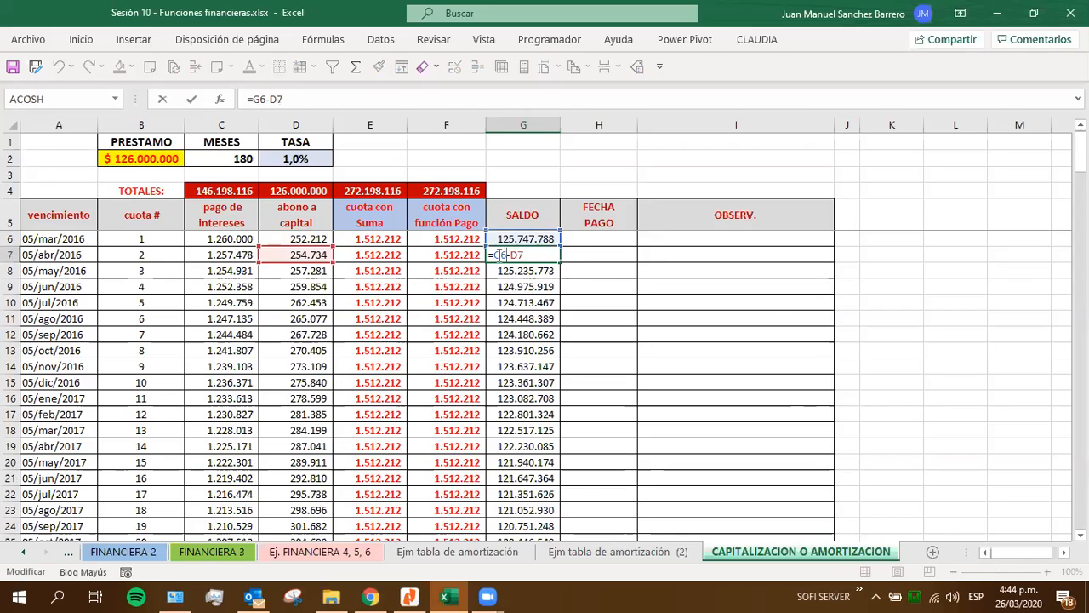
key(BackSpace)
key(BackSpace)
key(BackSpace)
key(BackSpace)
key(BackSpace)
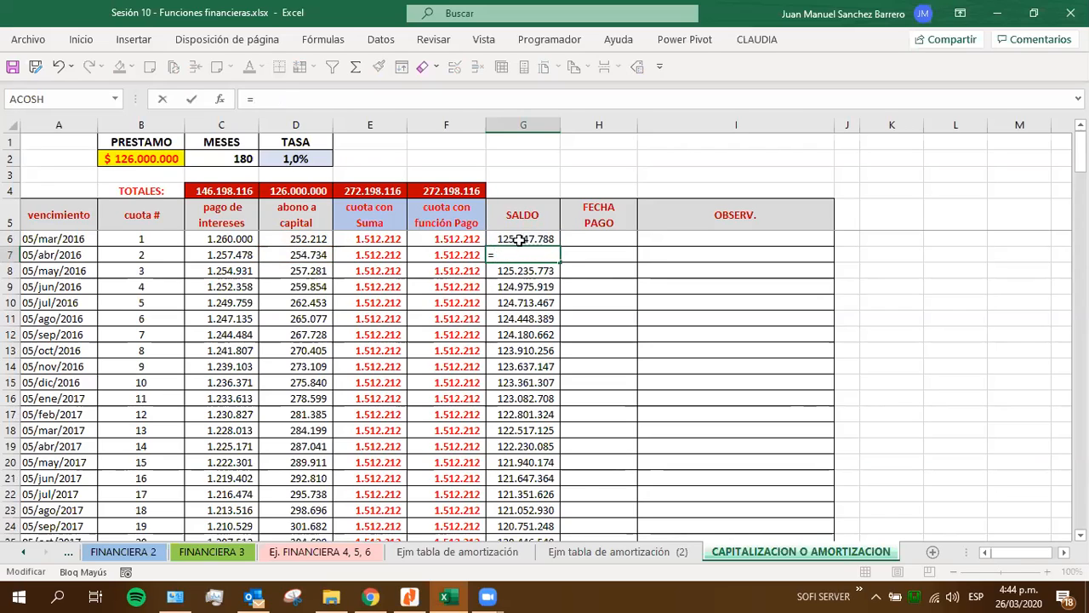
click(514, 238)
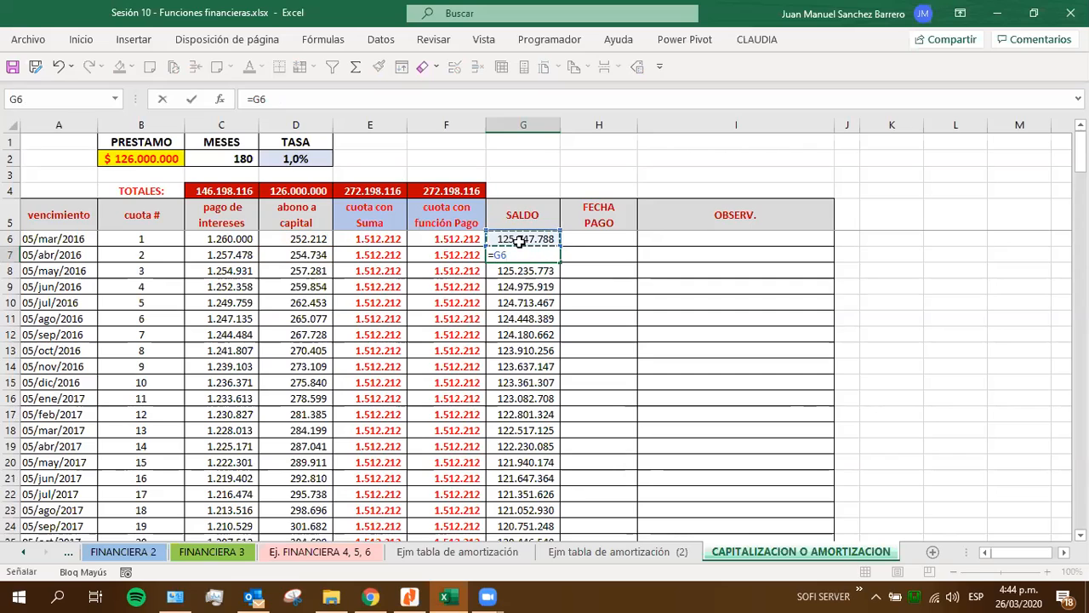
text(-)
click(328, 256)
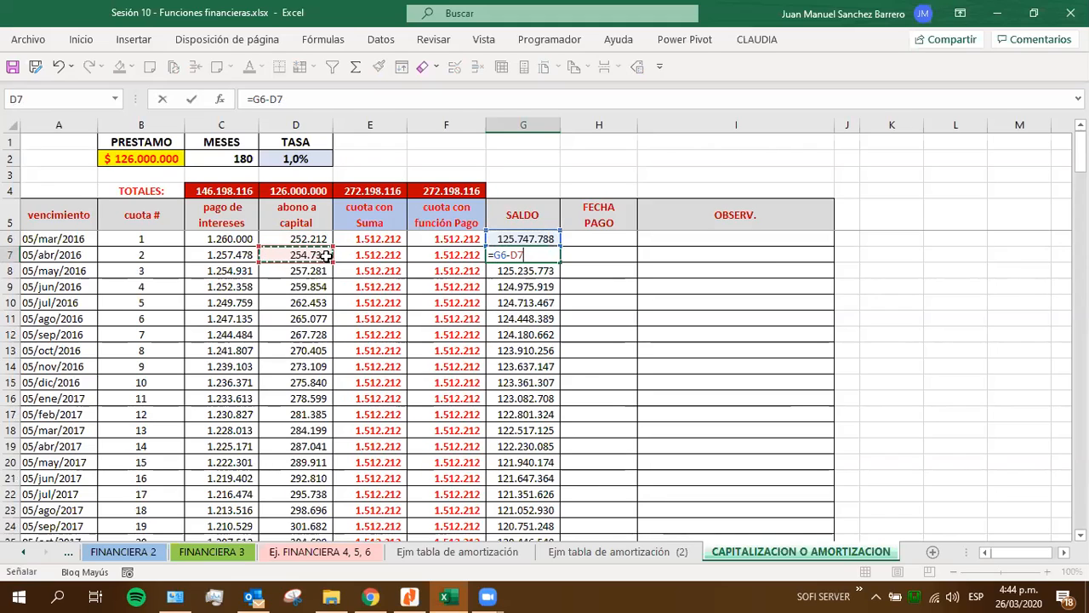
key(Return)
click(547, 257)
double_click(560, 263)
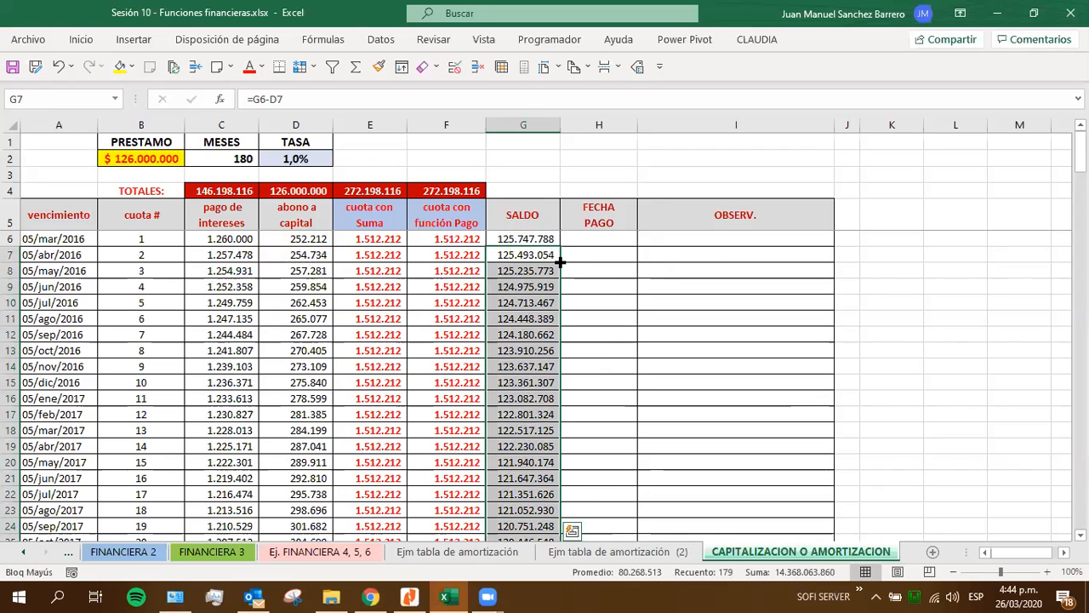
Examine the final balance in row 185 and review the formula in G7 once more, leaving it unedited.
key(ctrl+Down)
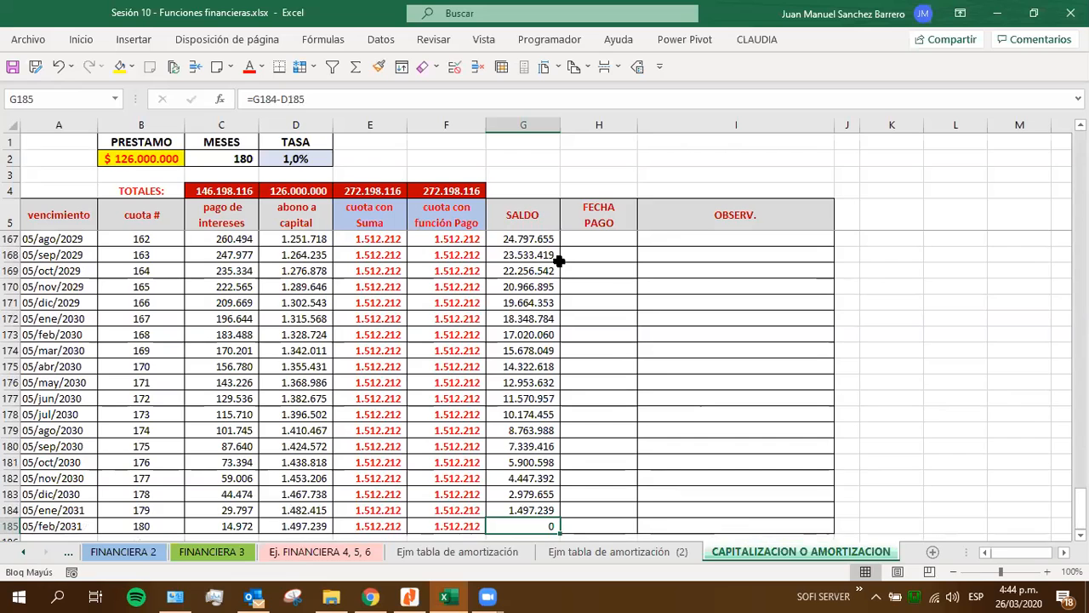
scroll(559, 262, down, 1)
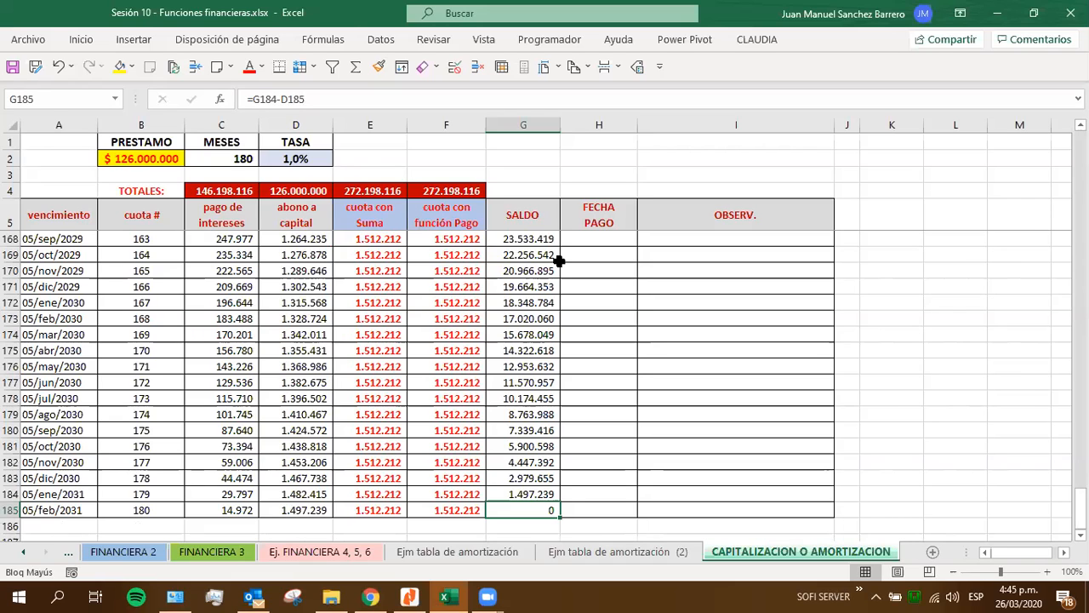
key(ctrl+Up)
key(Down)
key(Down)
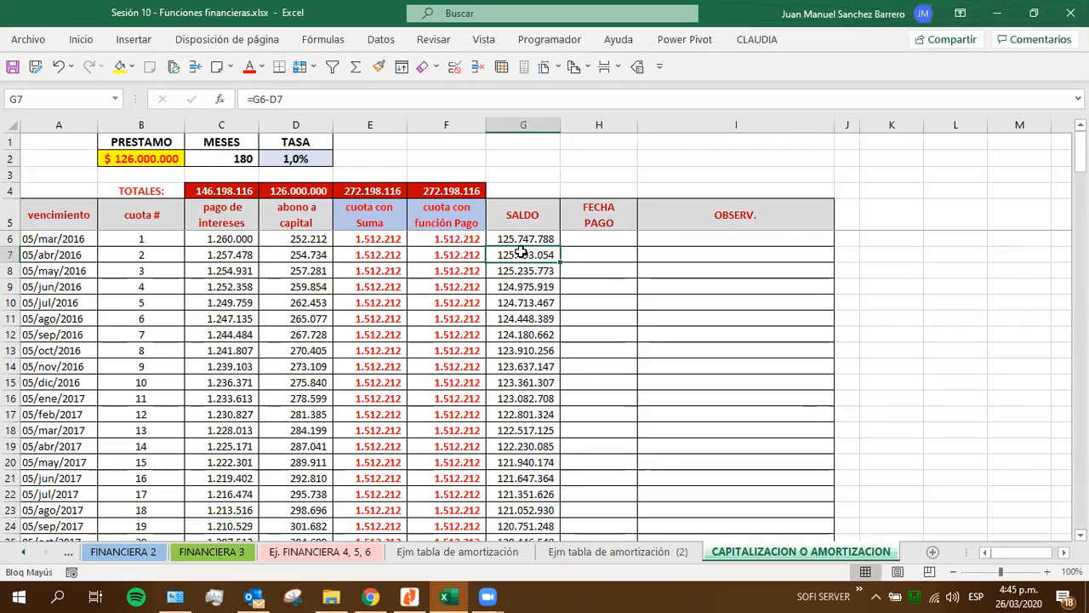
double_click(524, 254)
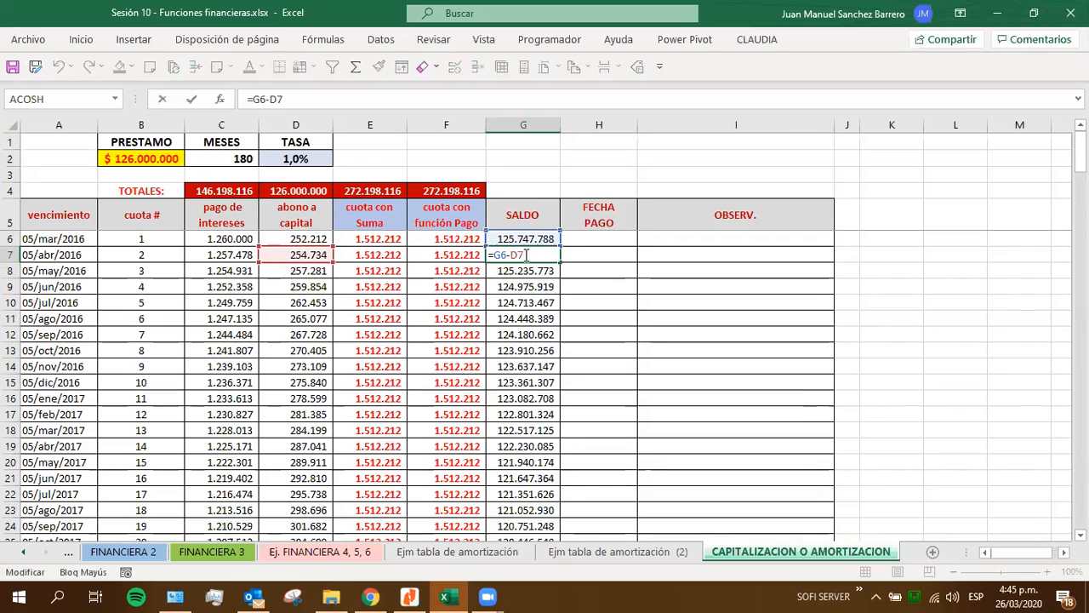
key(Return)
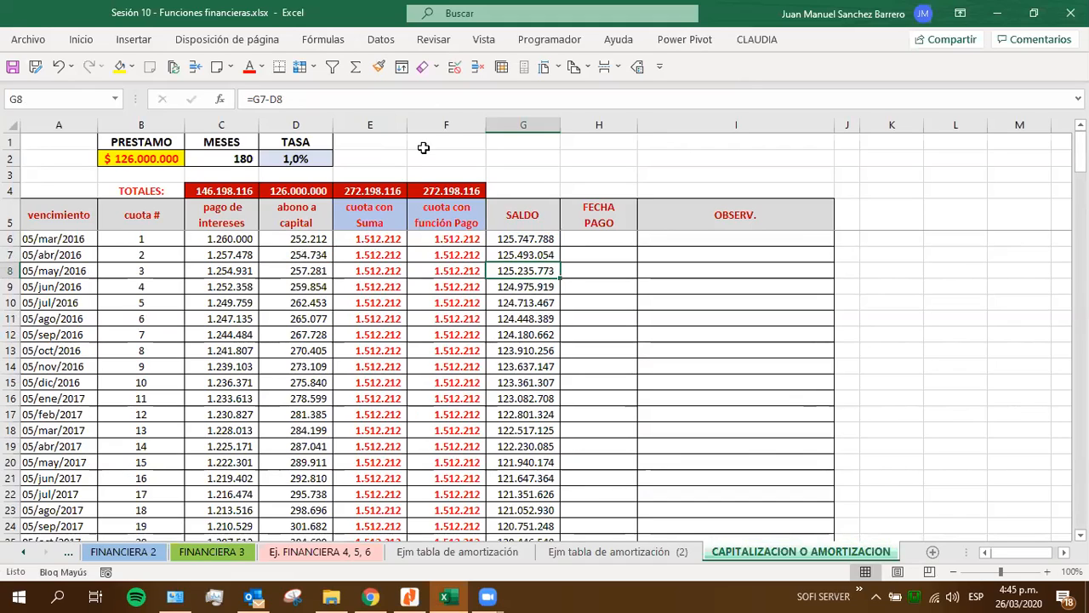
click(520, 252)
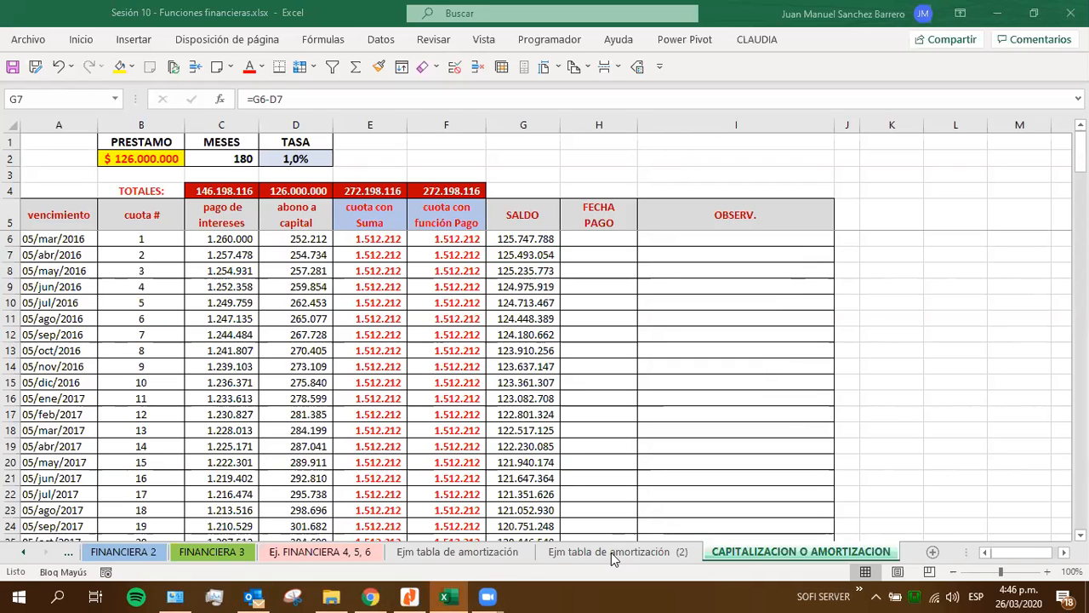
Go to the FINANCIERA 3 sheet, save the workbook and close it.
click(485, 552)
click(324, 552)
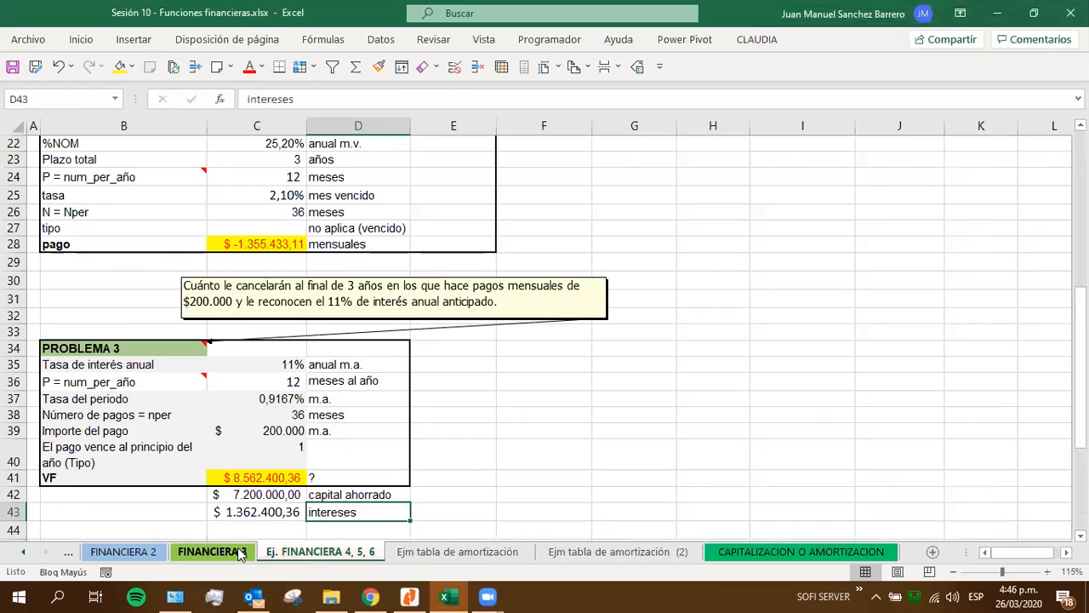
click(213, 553)
click(12, 70)
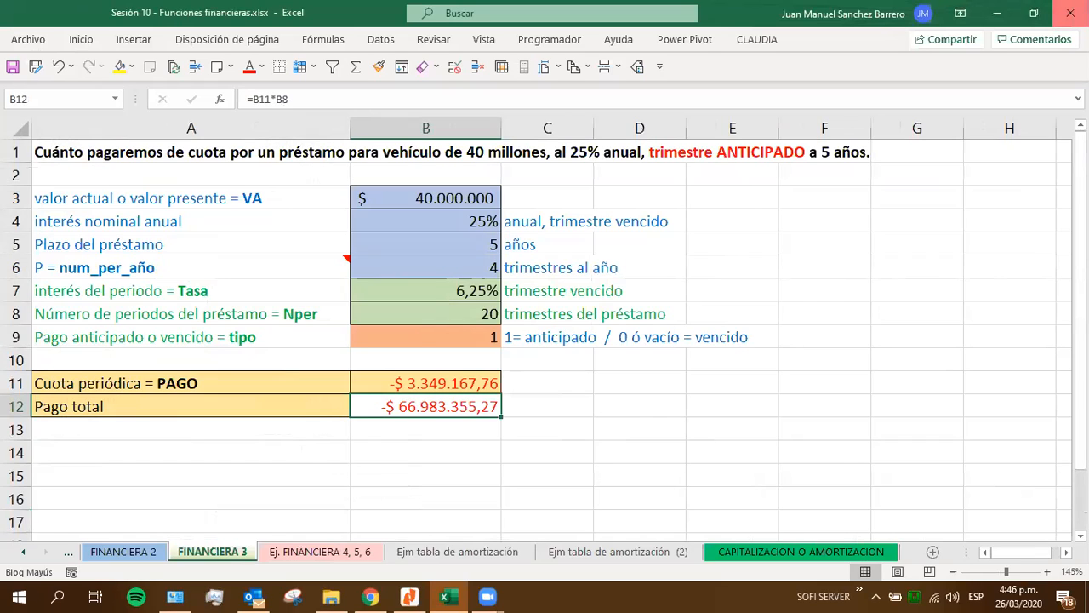
click(1070, 12)
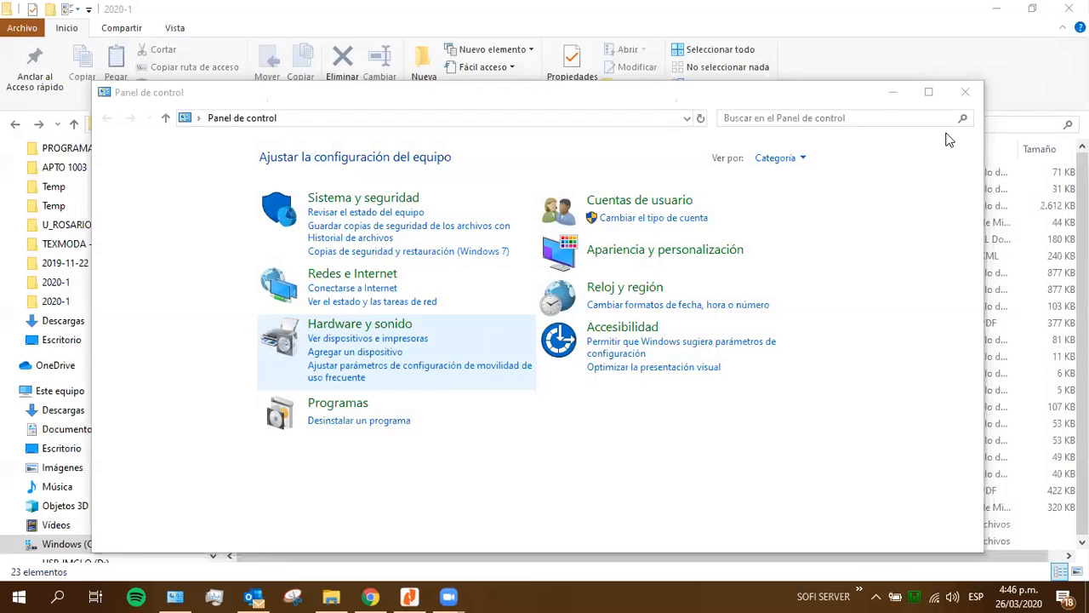
Close the Control Panel window and the Zoom sign-in window.
click(969, 92)
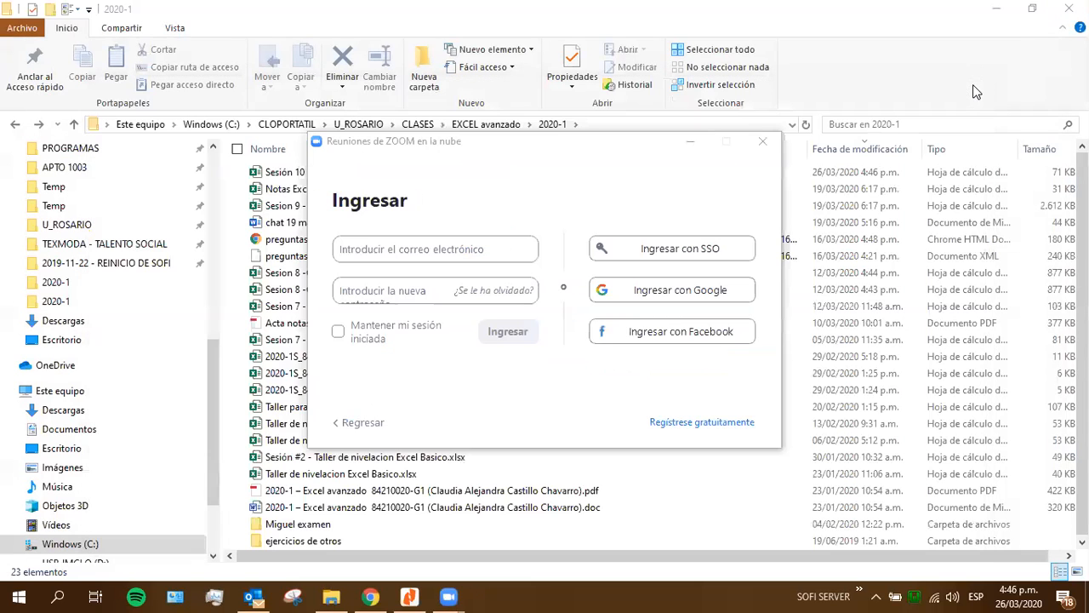
click(763, 143)
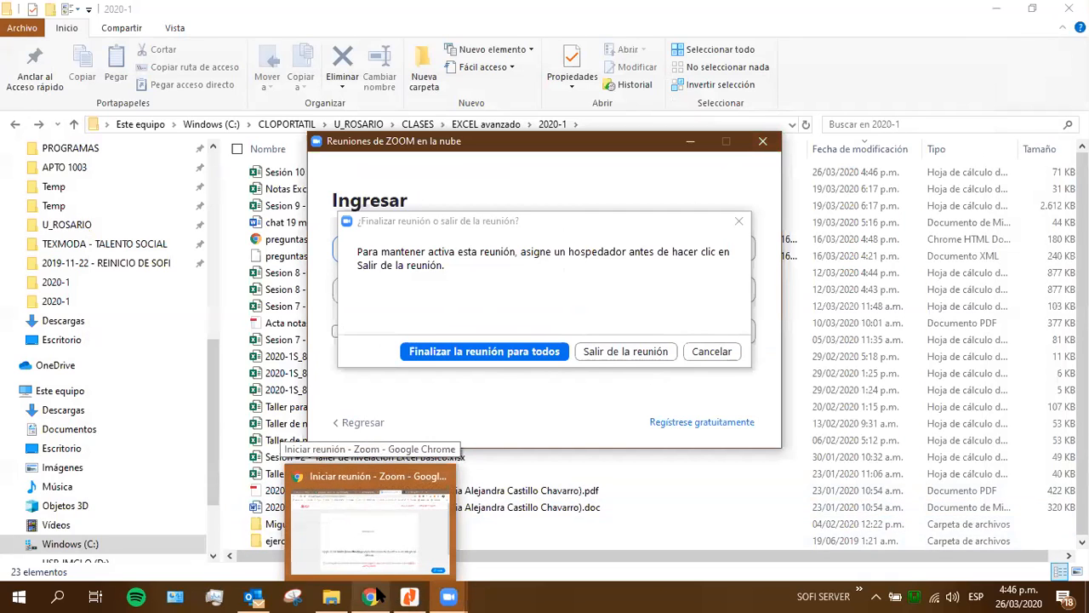
Switch to Chrome, show the SESIÓN #10 - Marzo 26 section of the e-aulasUR course, and bring Zoom forward.
click(374, 511)
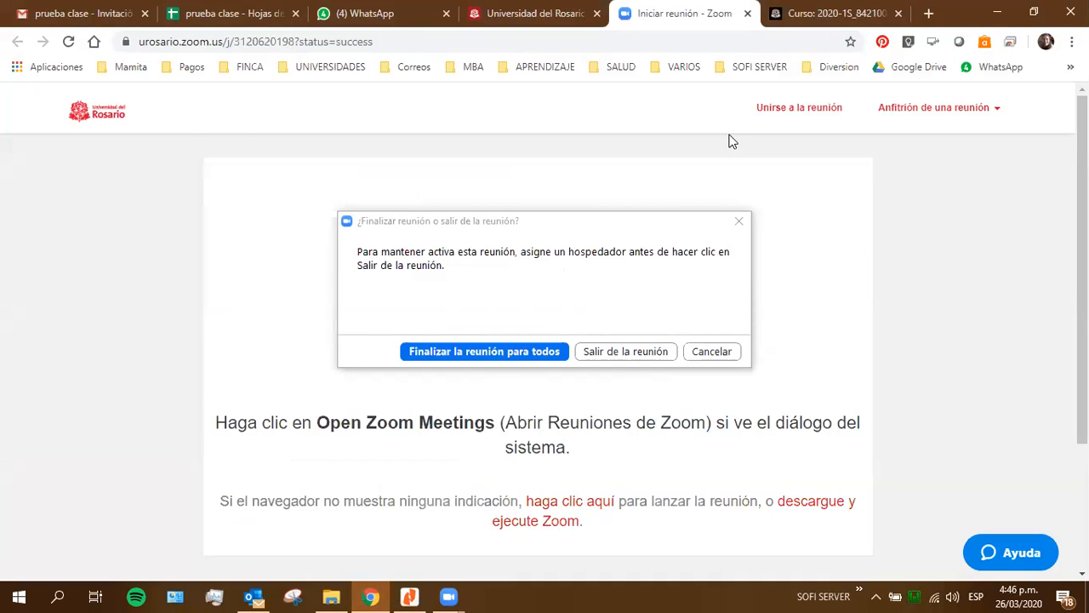
key(ctrl+Tab)
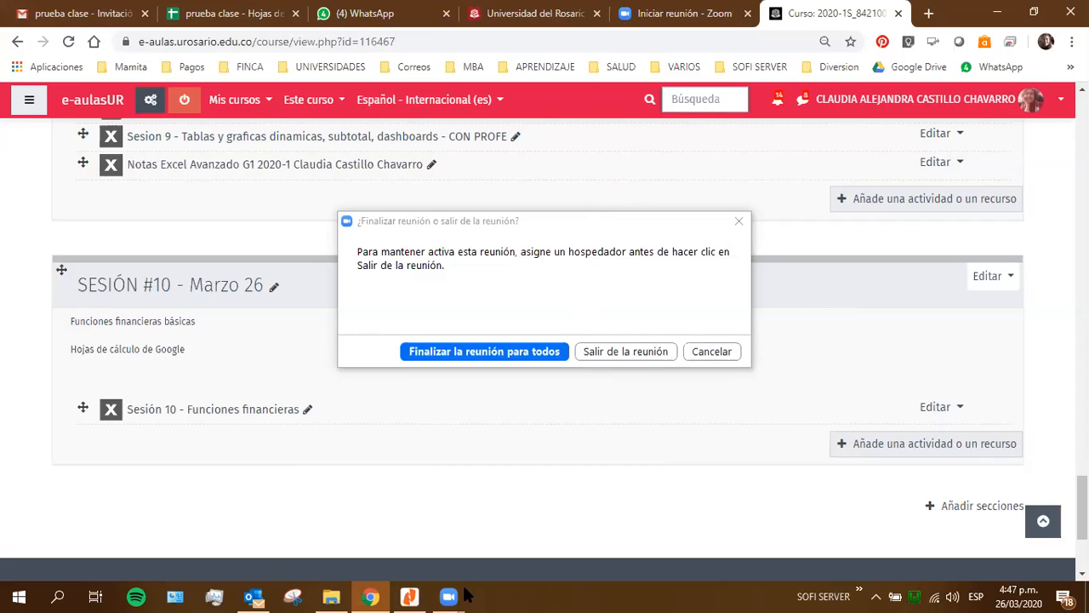
mouse_move(451, 591)
click(457, 546)
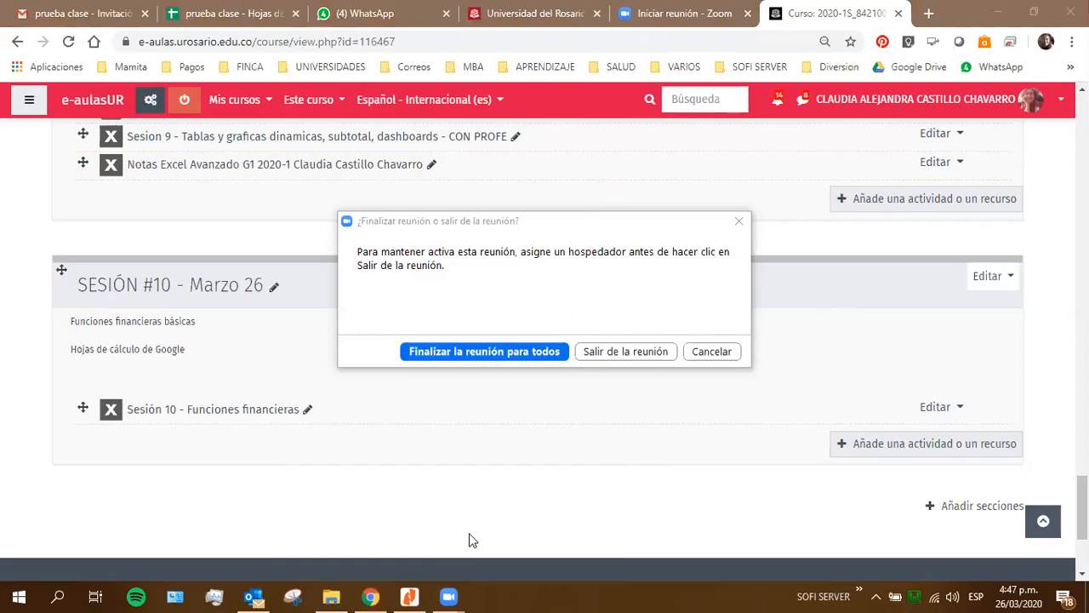